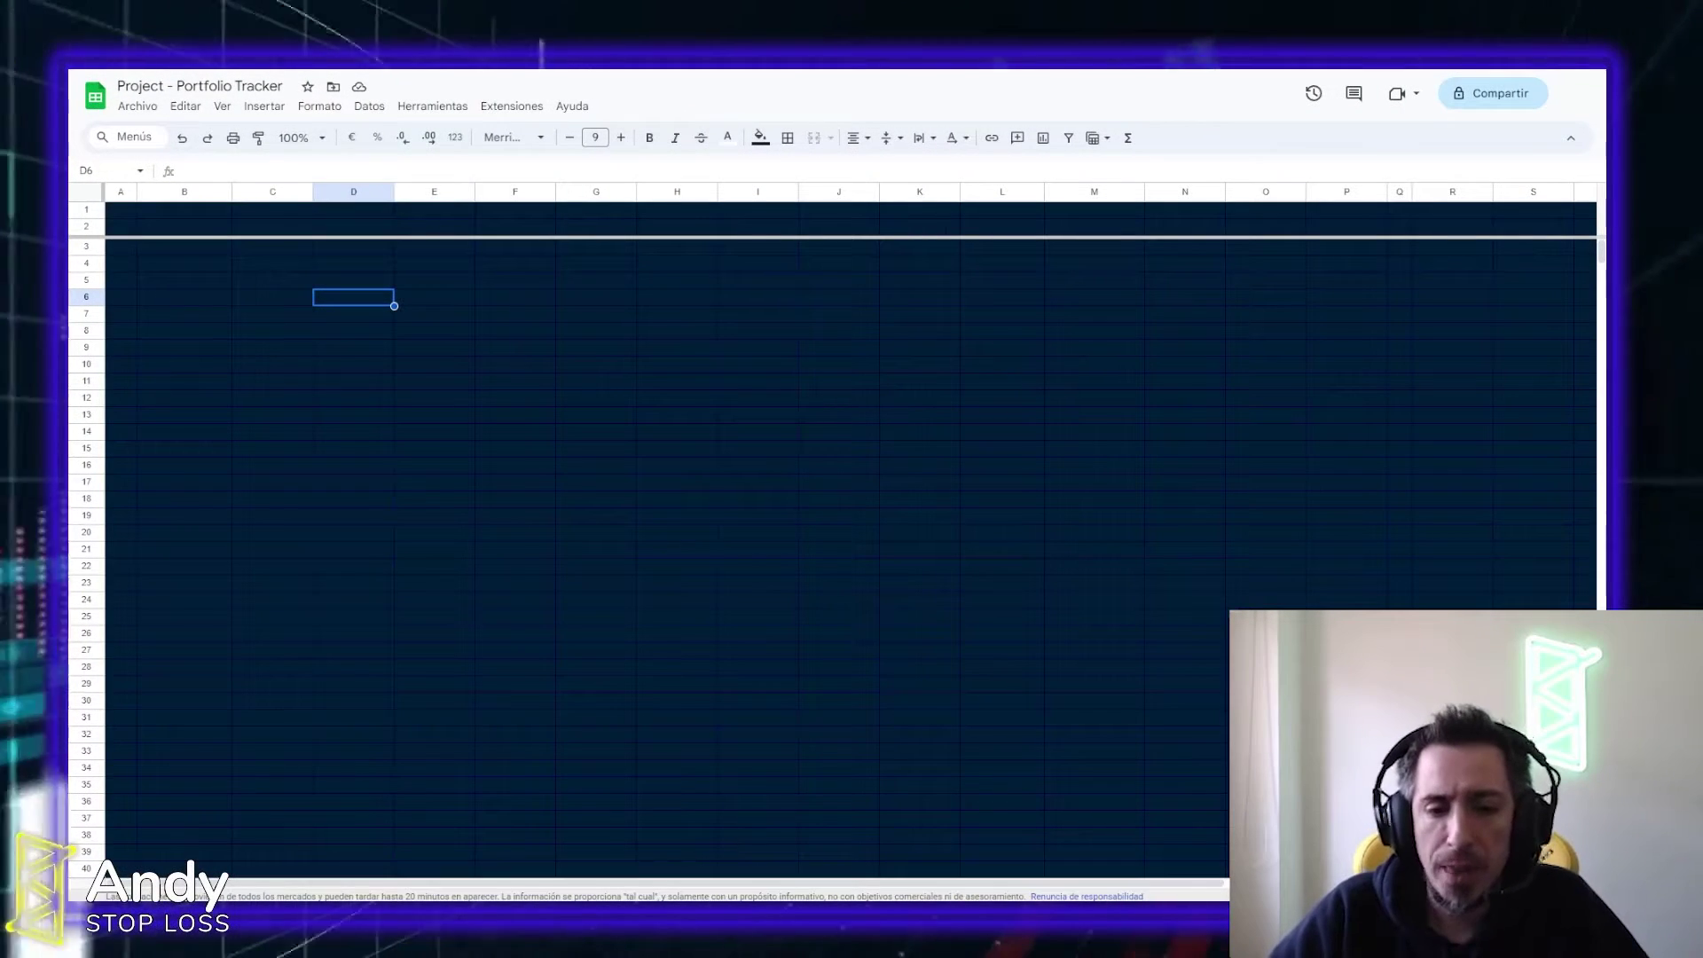
# Bring up the sheet tab's options, dismiss them unchanged, and select cell E6
pyautogui.rightClick(687, 905)
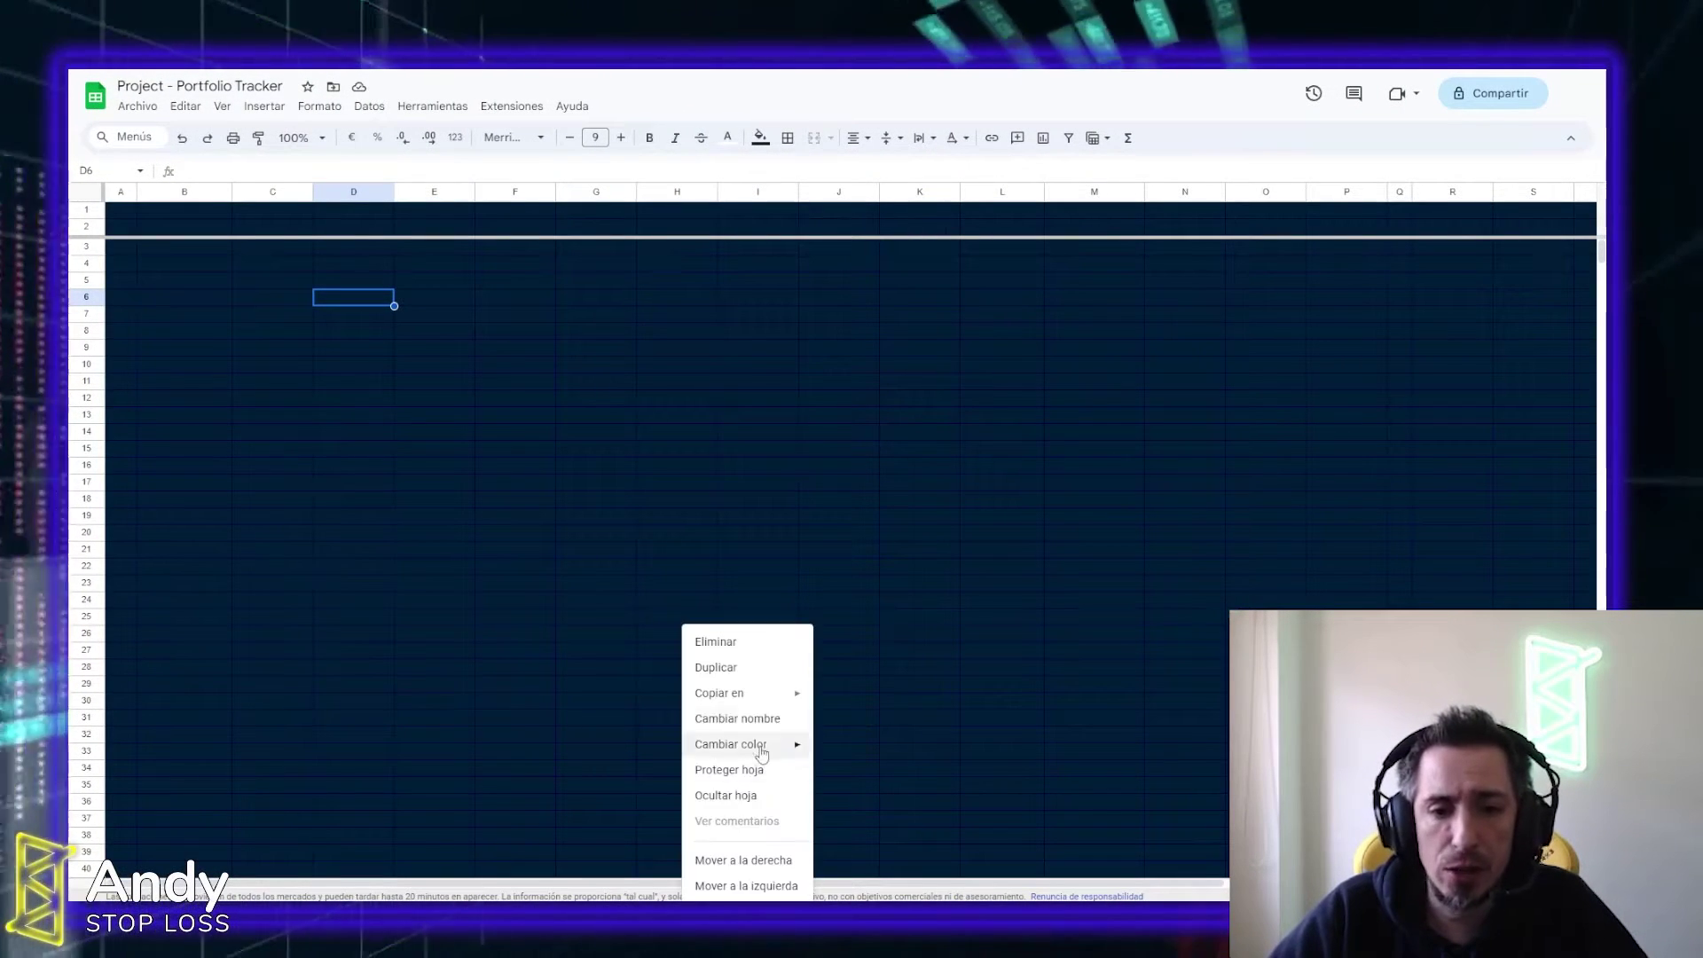
pyautogui.click(922, 673)
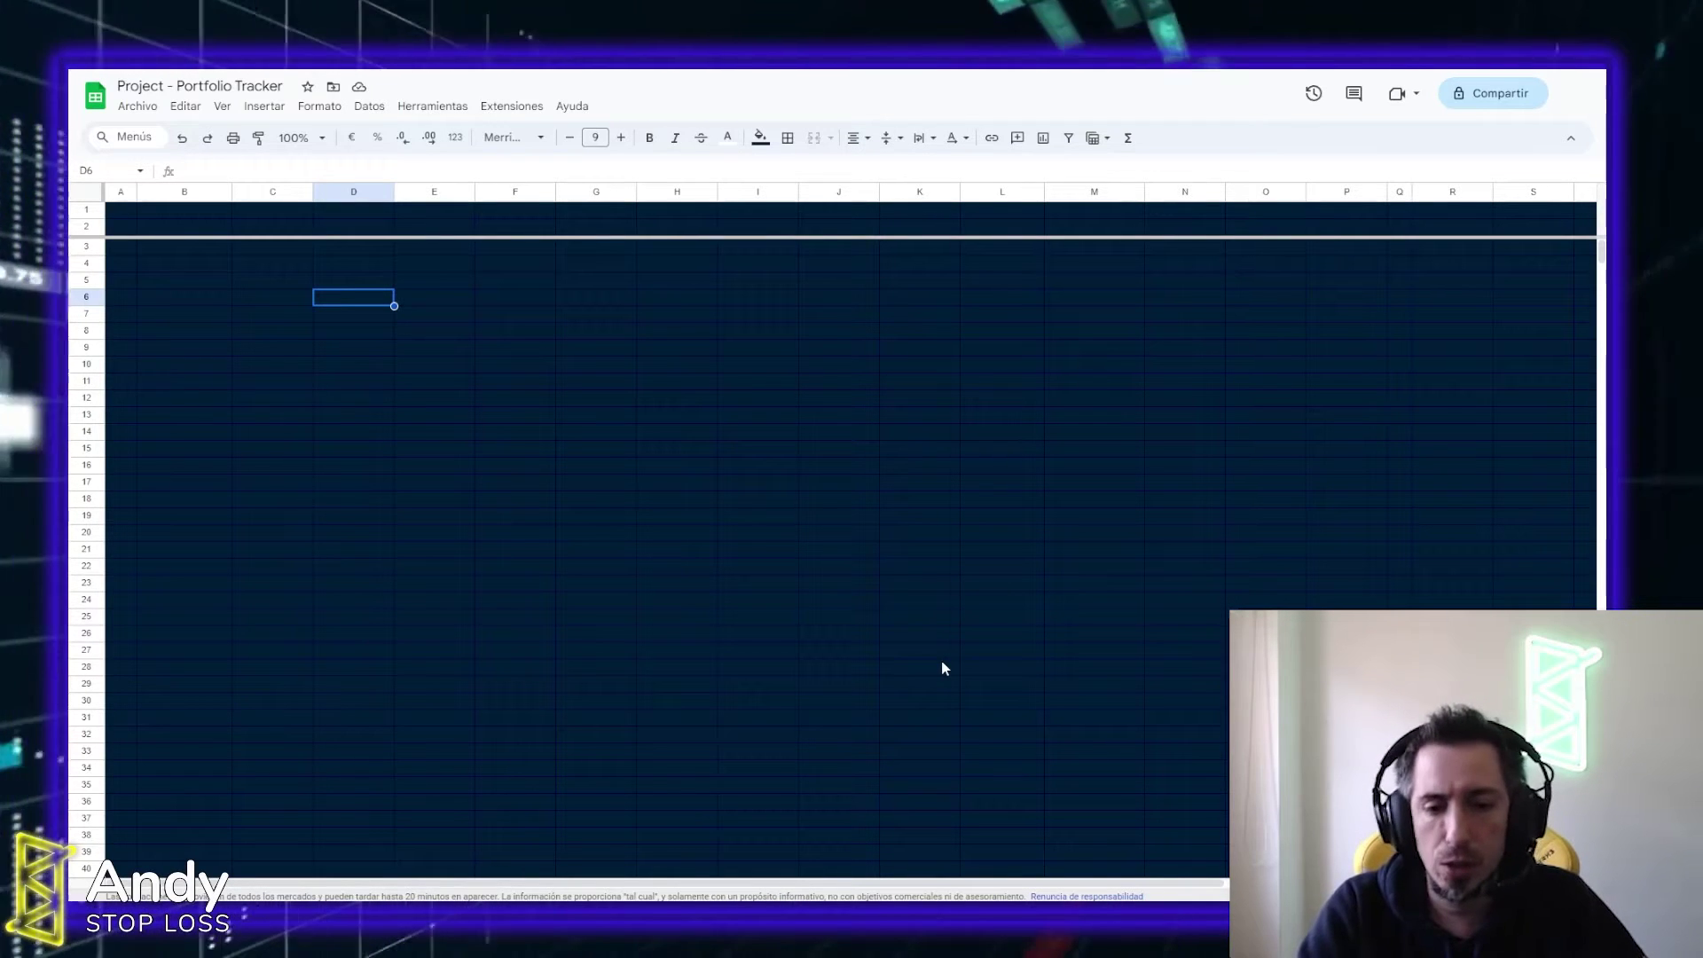
pyautogui.click(942, 666)
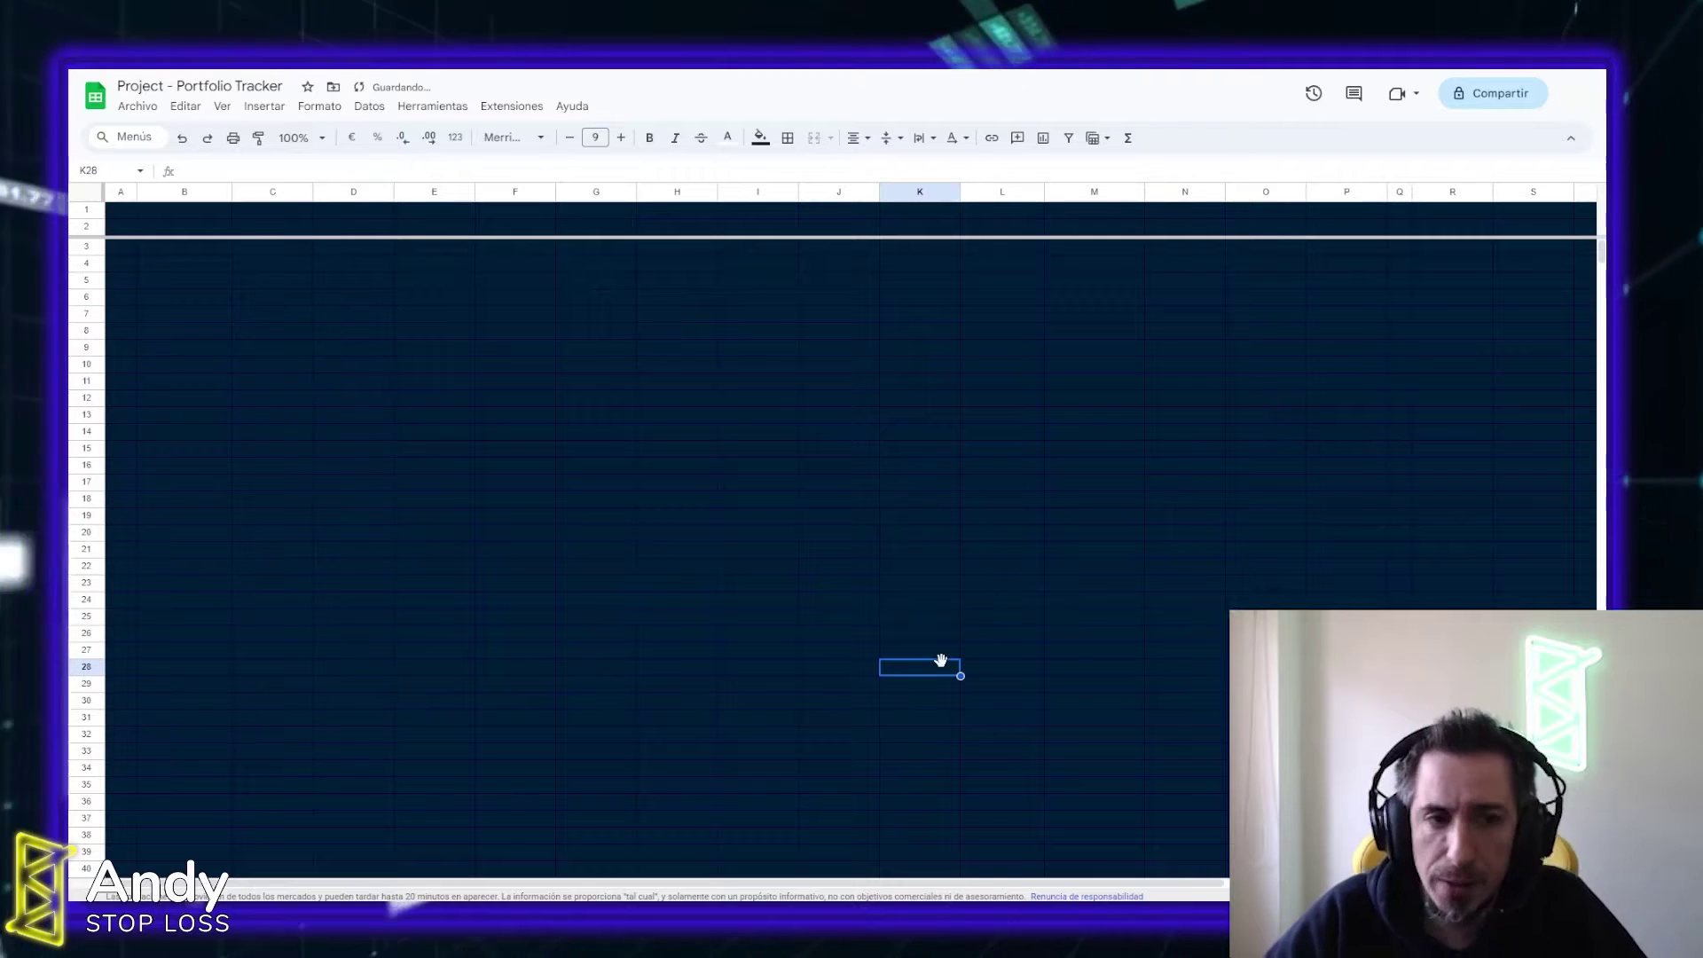
pyautogui.click(424, 300)
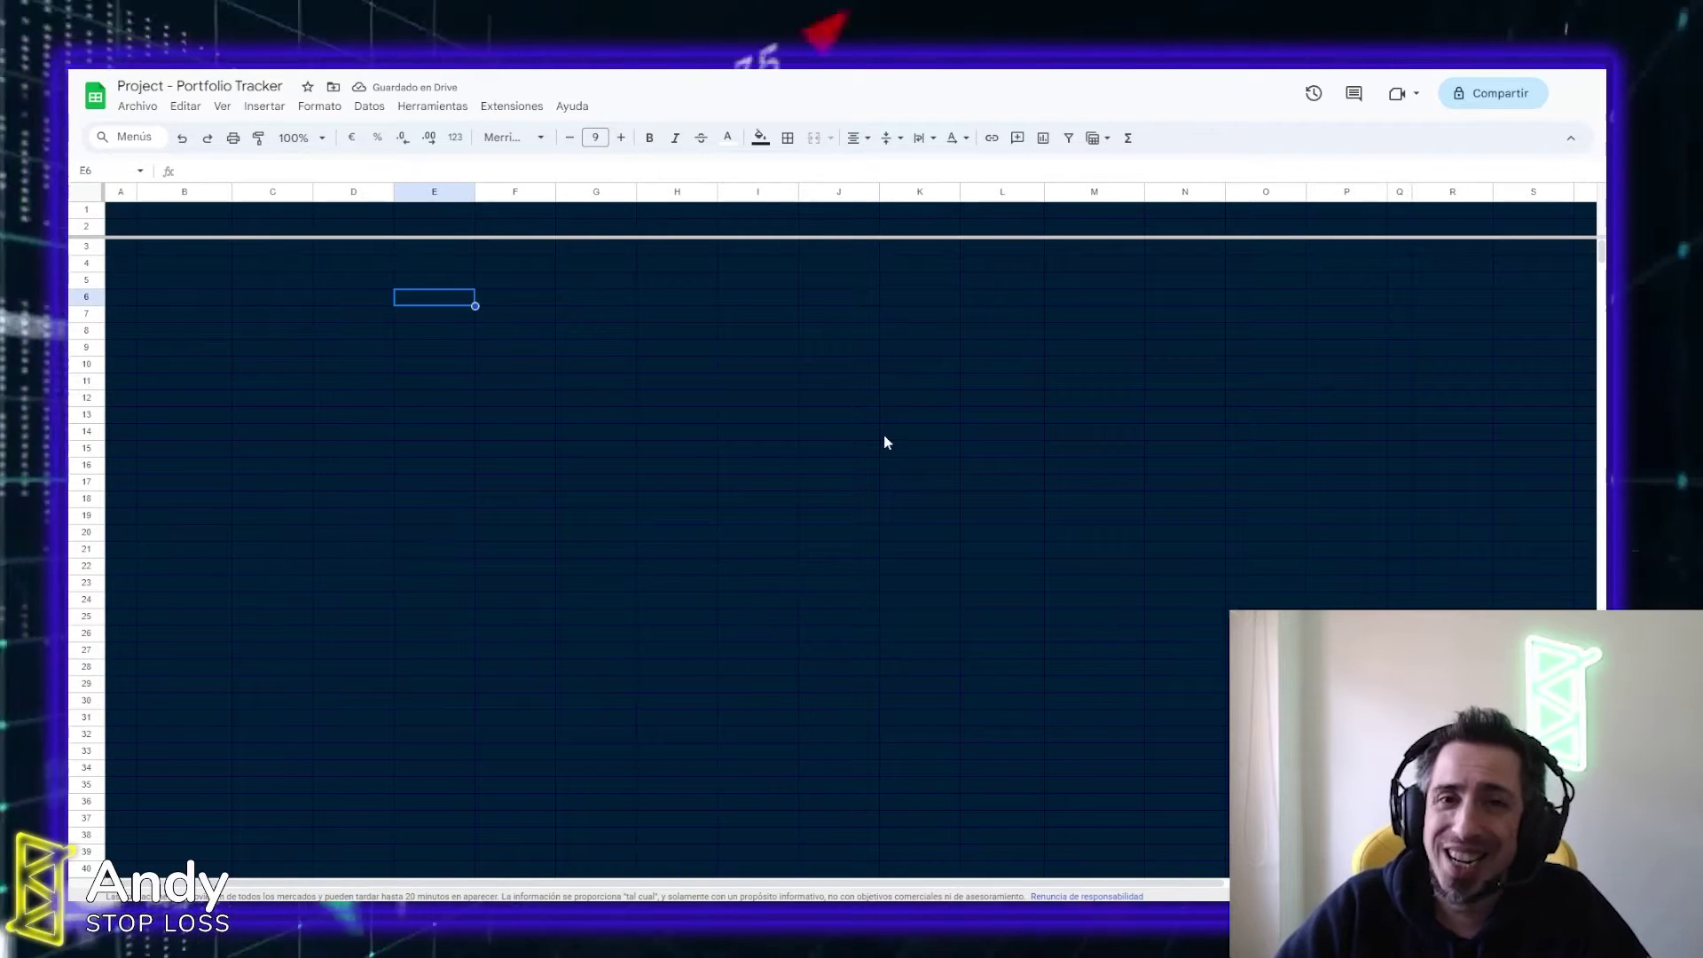
# Fill column D from D8 with months Enero through diciembre, trim extras, and copy the list
pyautogui.click(374, 334)
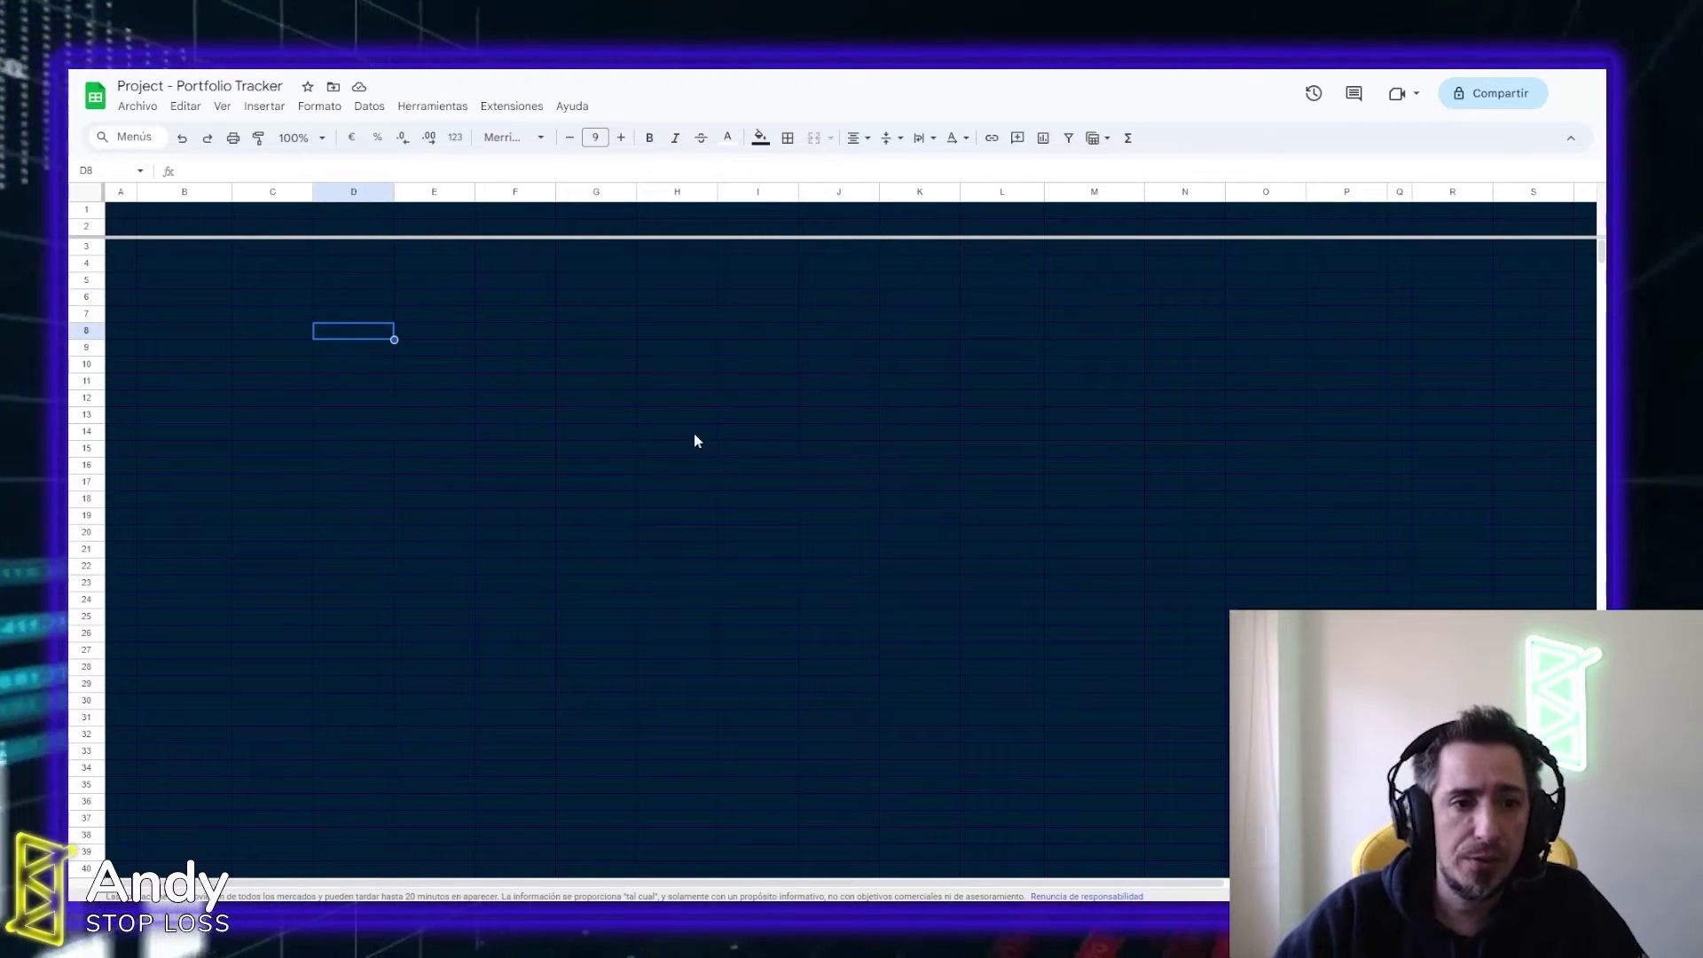
pyautogui.write('Enero')
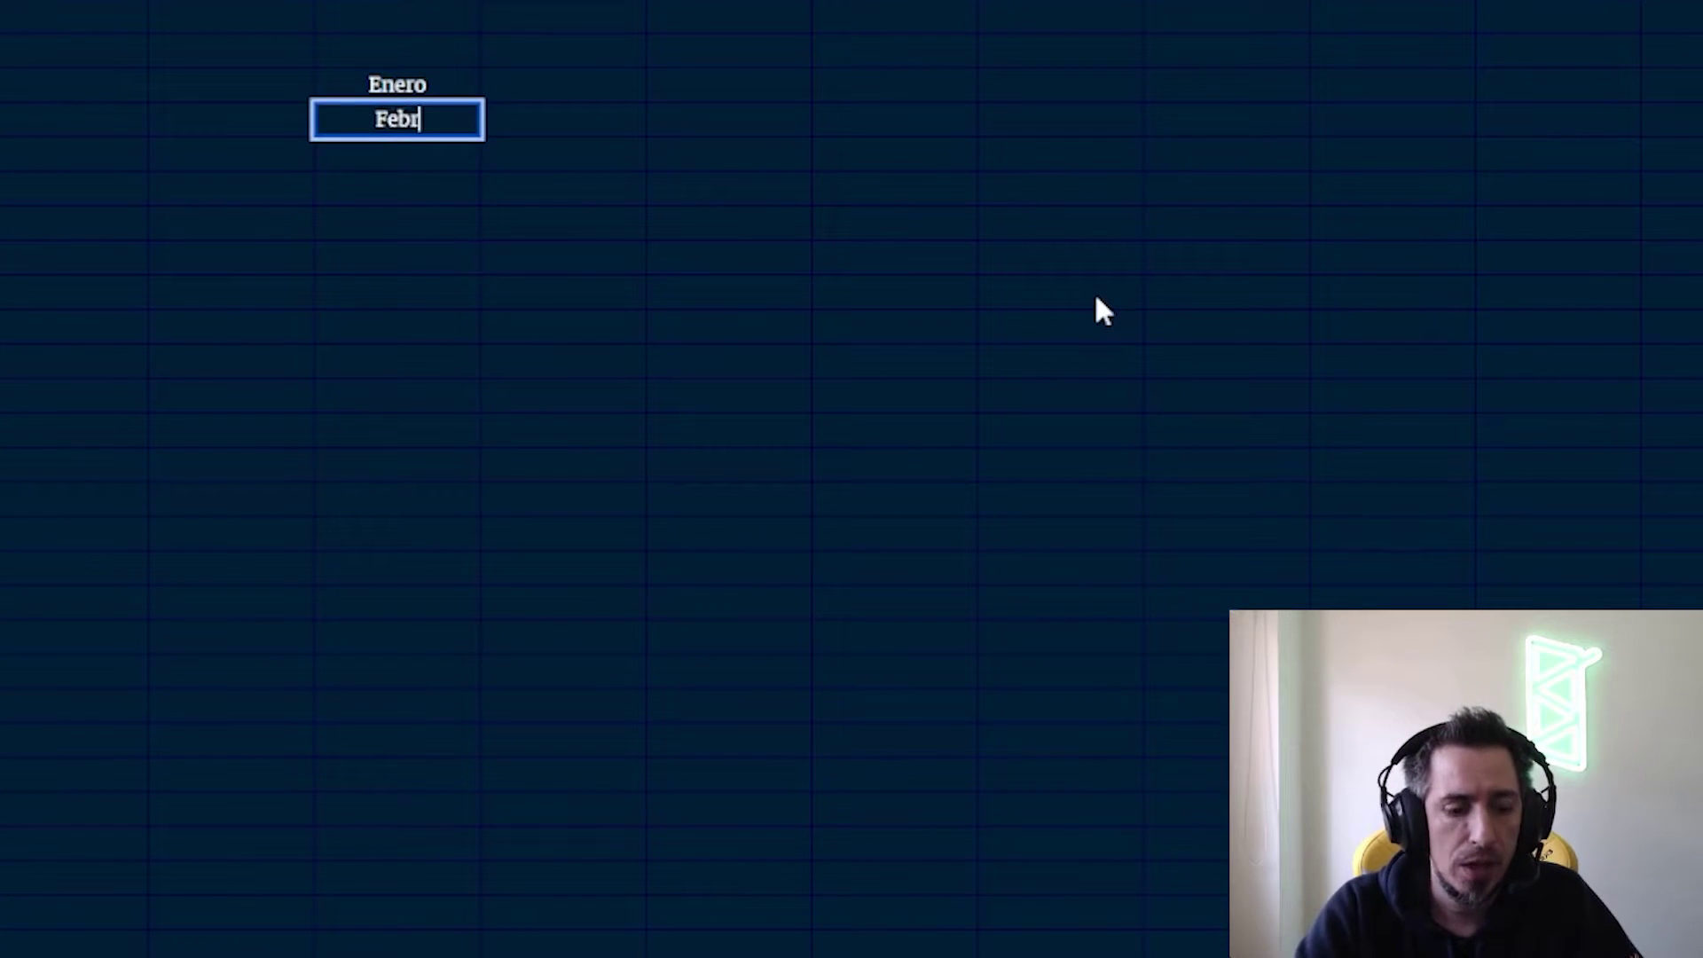
pyautogui.moveTo(466, 89)
pyautogui.mouseDown()
pyautogui.moveTo(448, 115)
pyautogui.moveTo(485, 278)
pyautogui.moveTo(484, 581)
pyautogui.mouseUp()
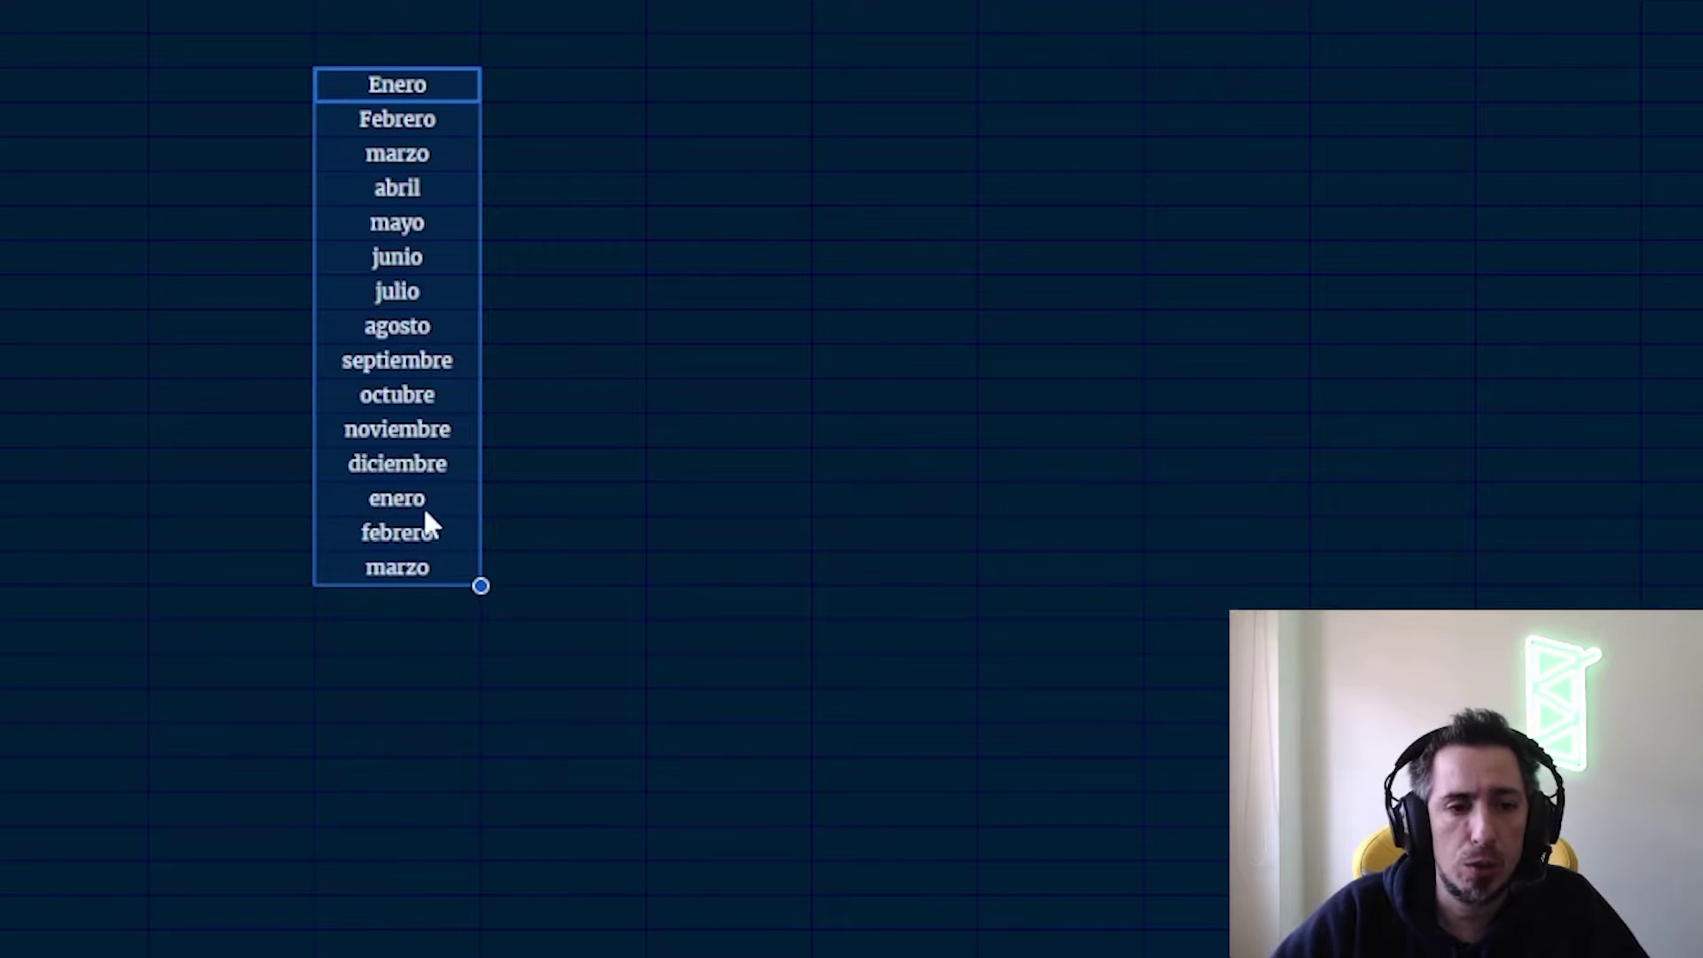
pyautogui.click(774, 753)
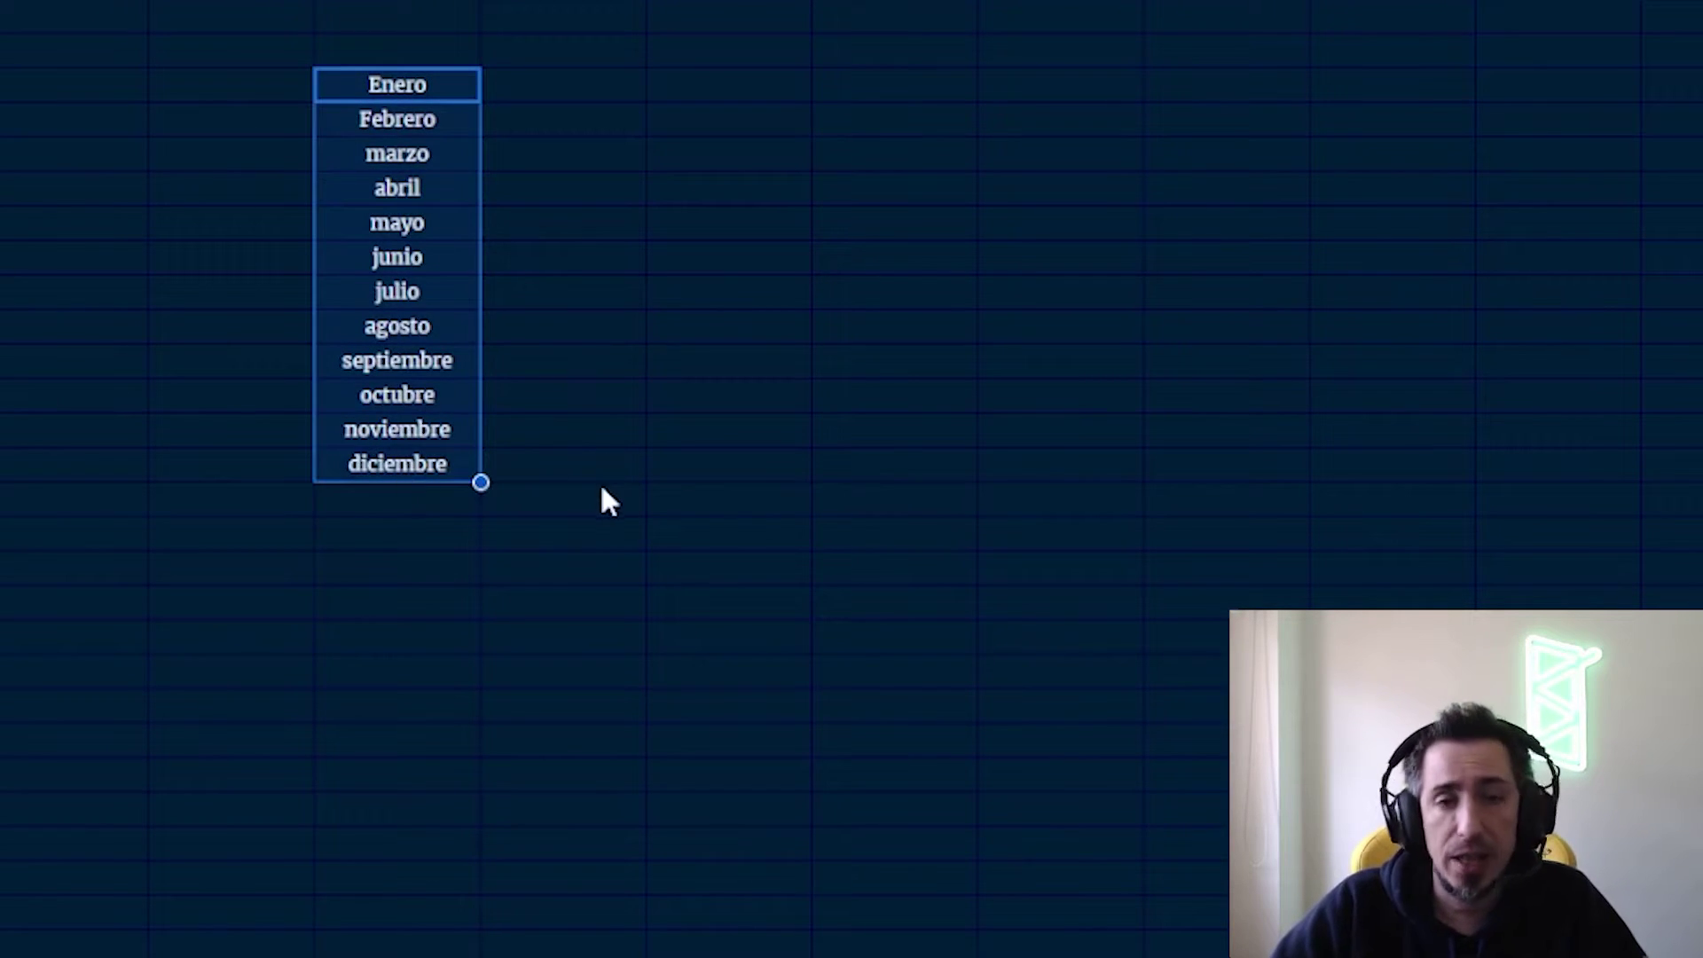
pyautogui.hotkey('ctrl', 'c')
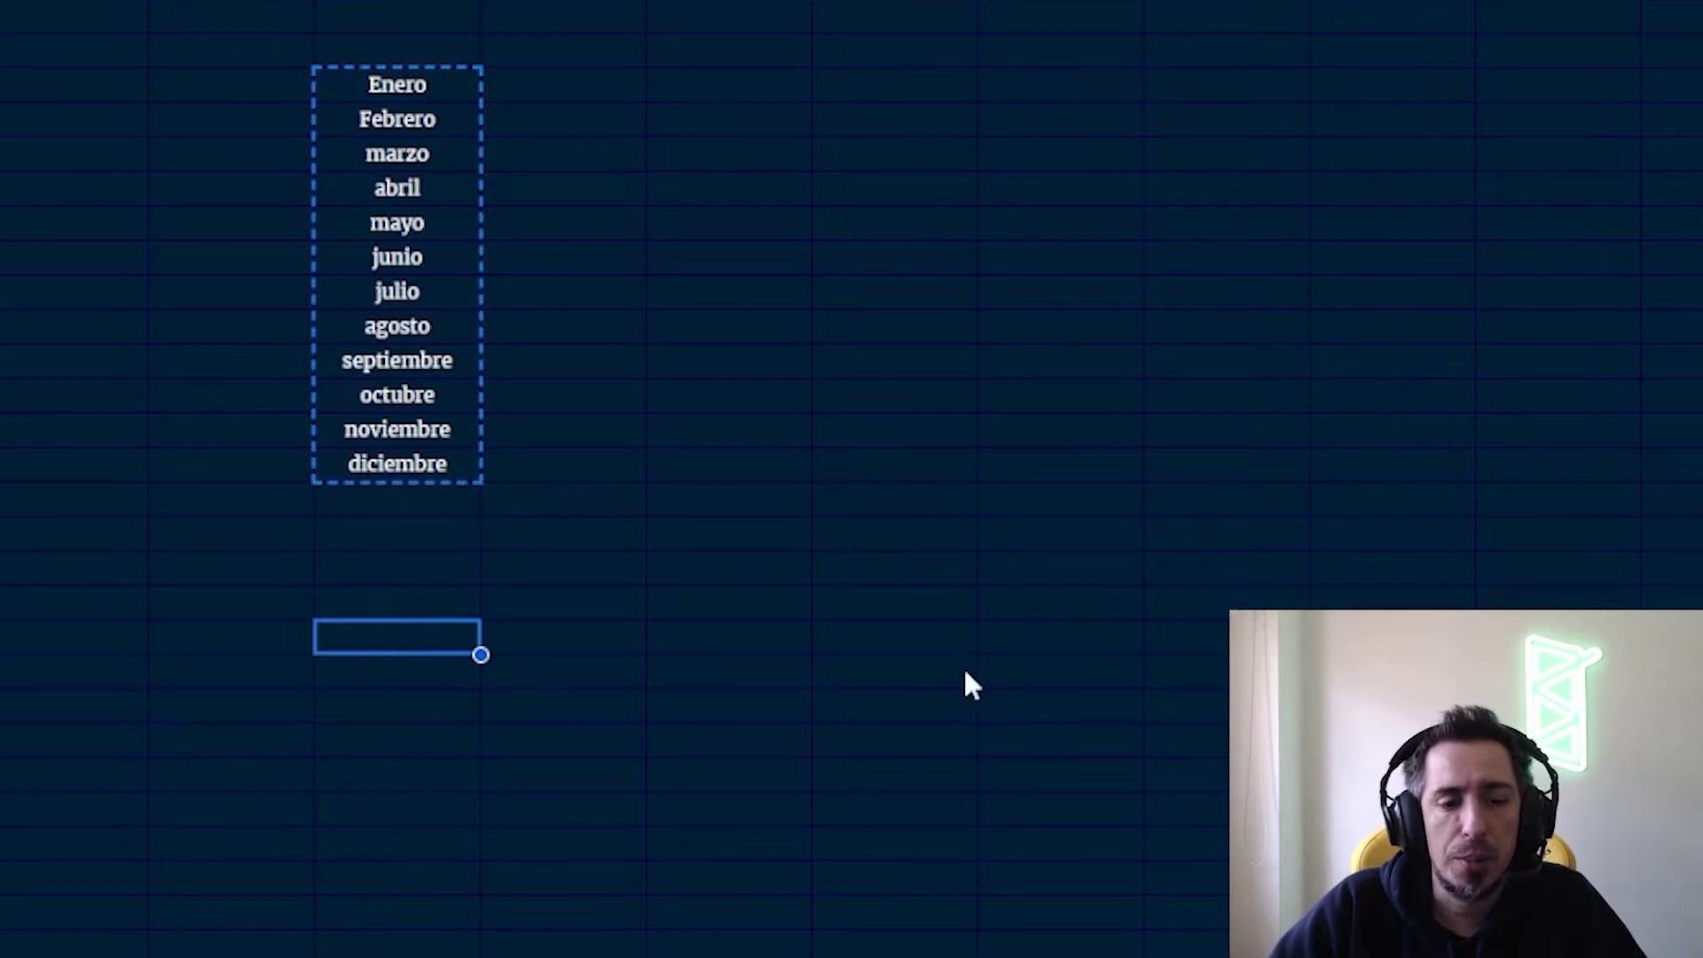
# Scroll down column D below the first month list
pyautogui.scroll(-4, 749, 637)
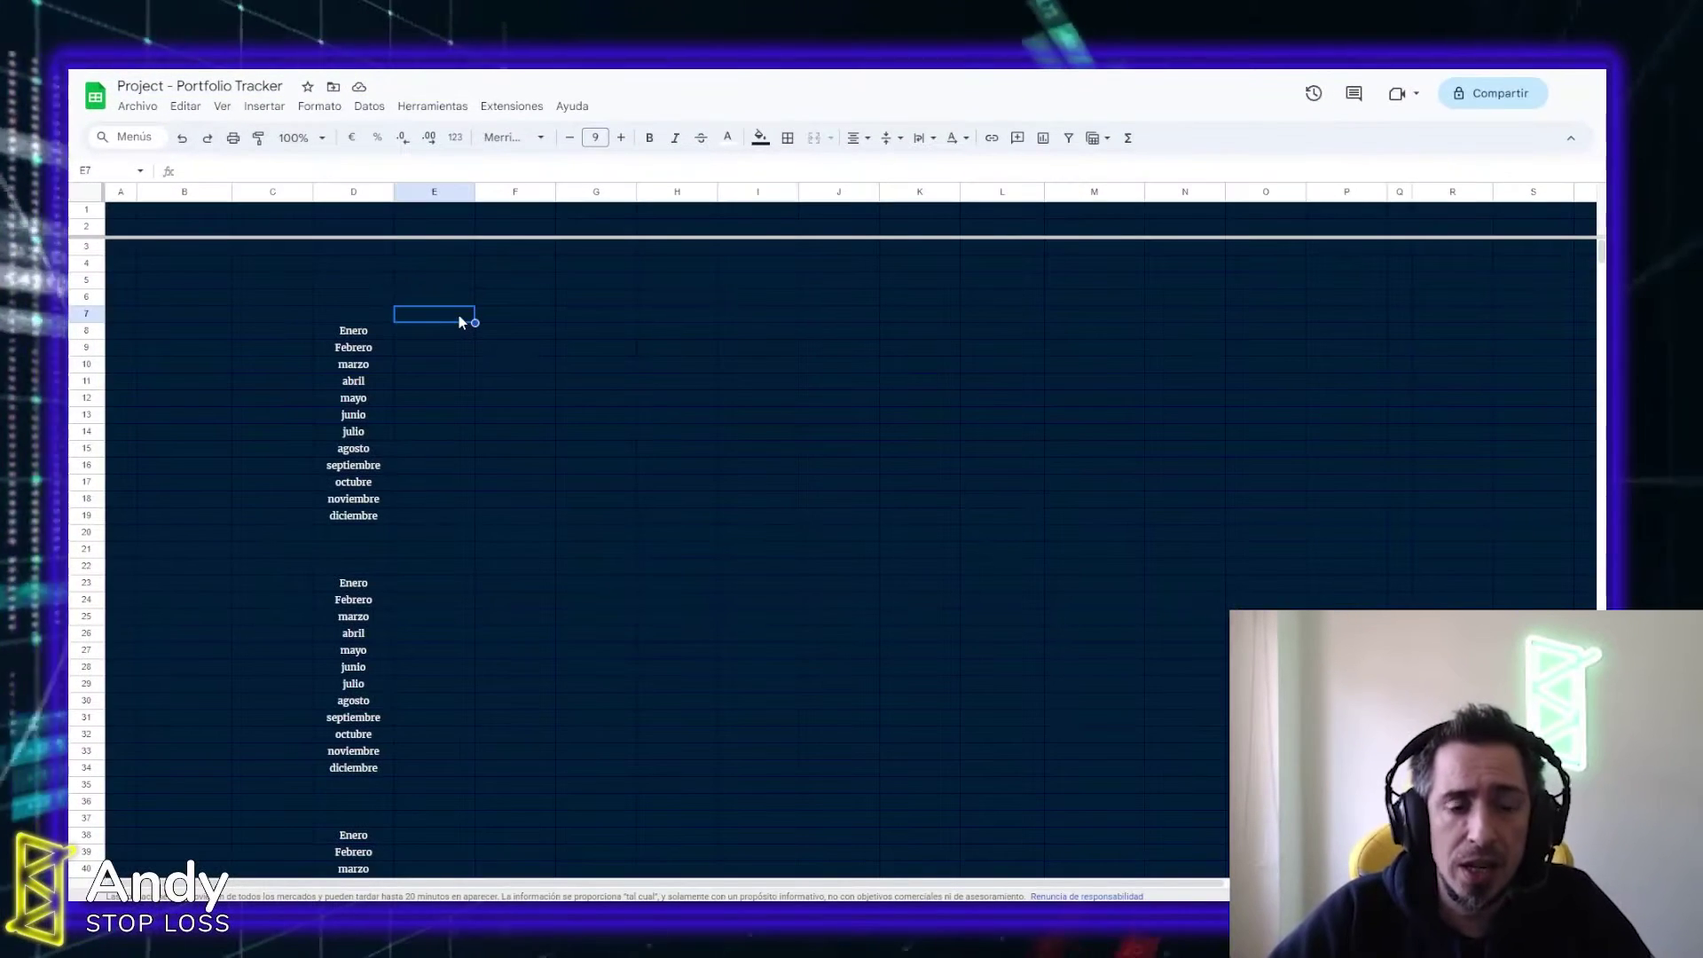
# Add a data validation rule to E7 using the Dropdown (from a range) criterion
pyautogui.rightClick(461, 320)
pyautogui.moveTo(564, 875)
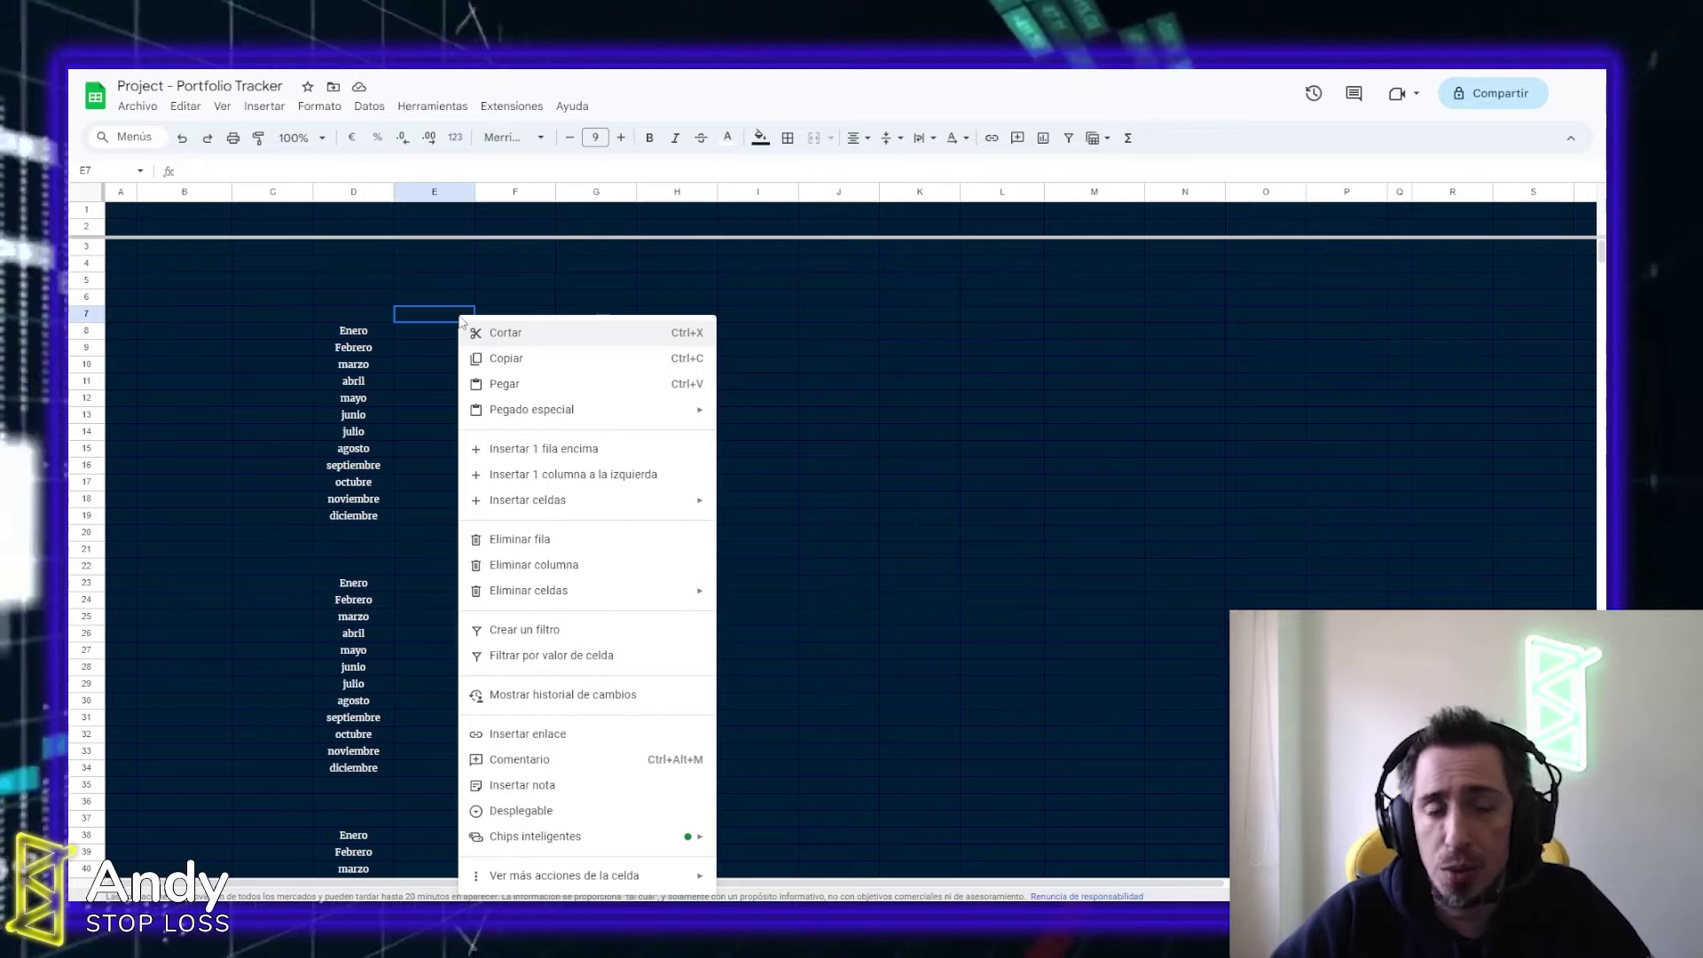
pyautogui.click(860, 784)
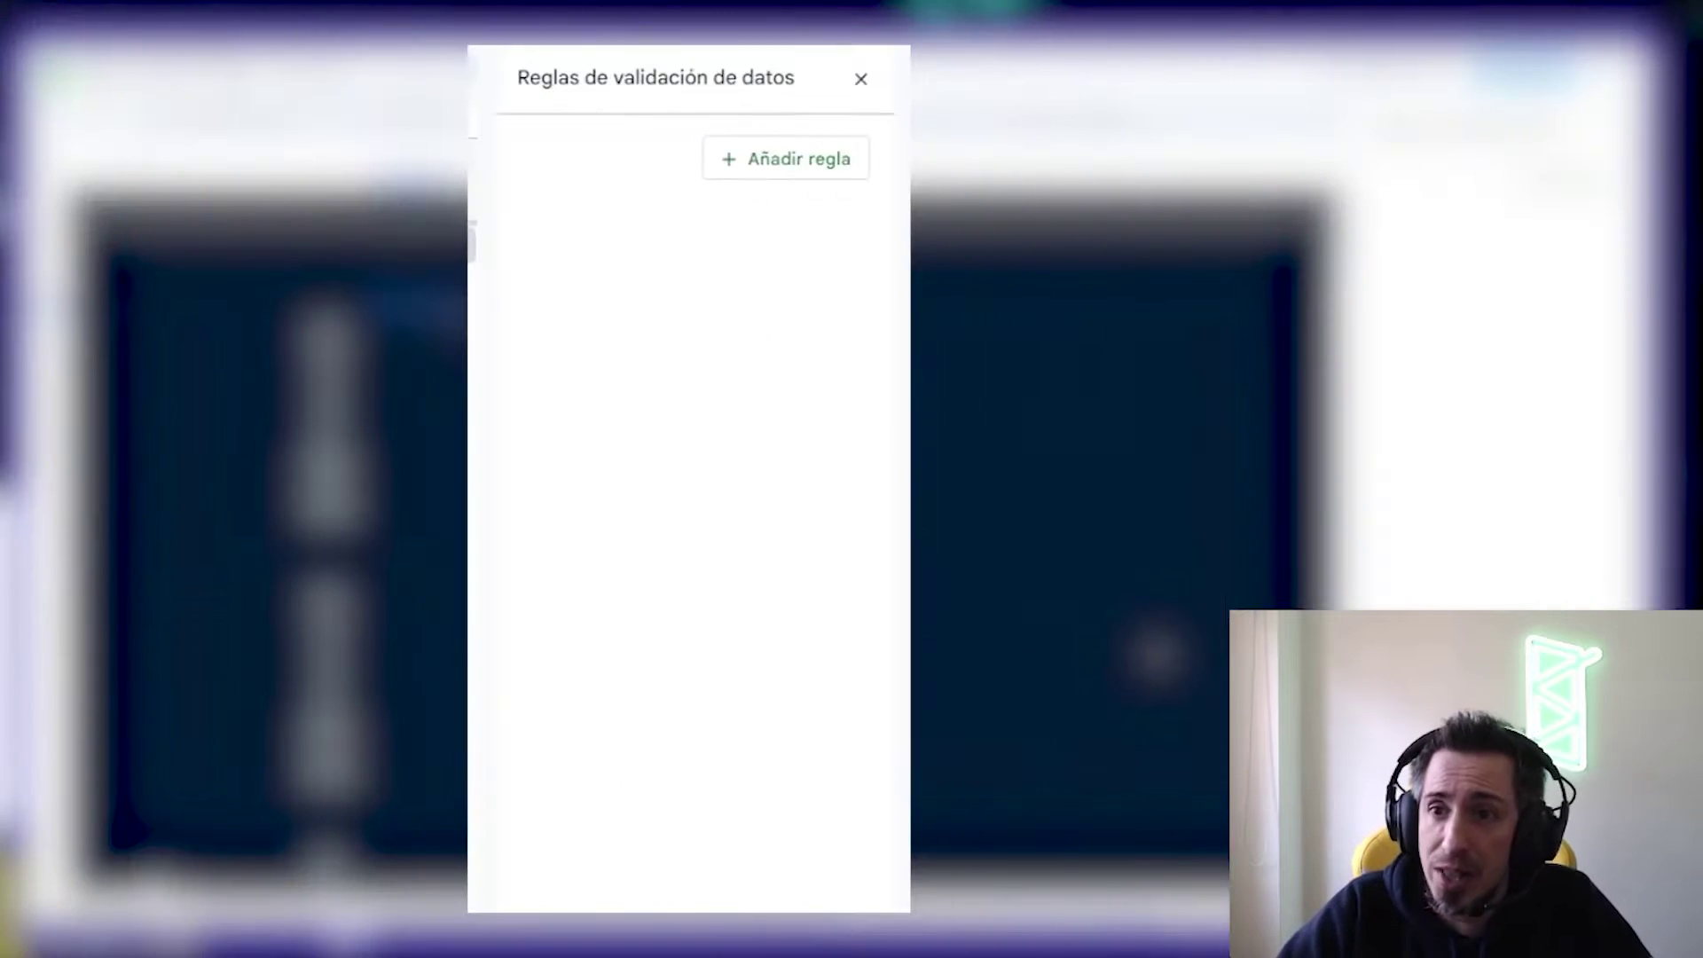
pyautogui.click(803, 159)
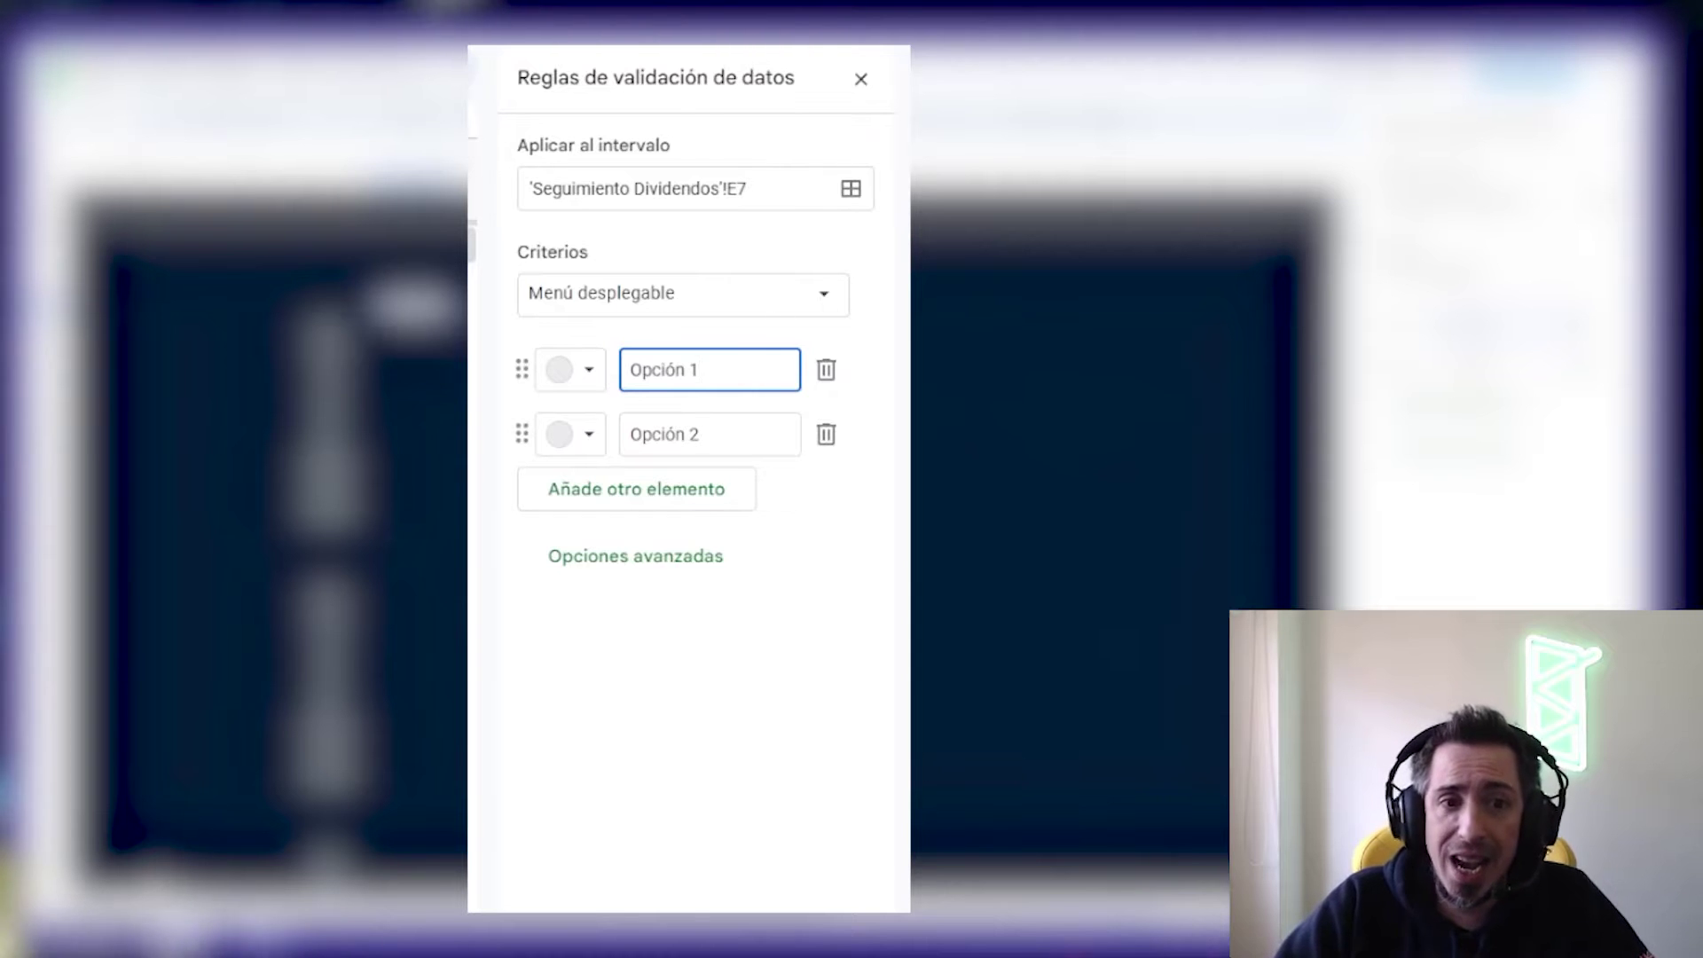
pyautogui.click(834, 304)
pyautogui.click(695, 346)
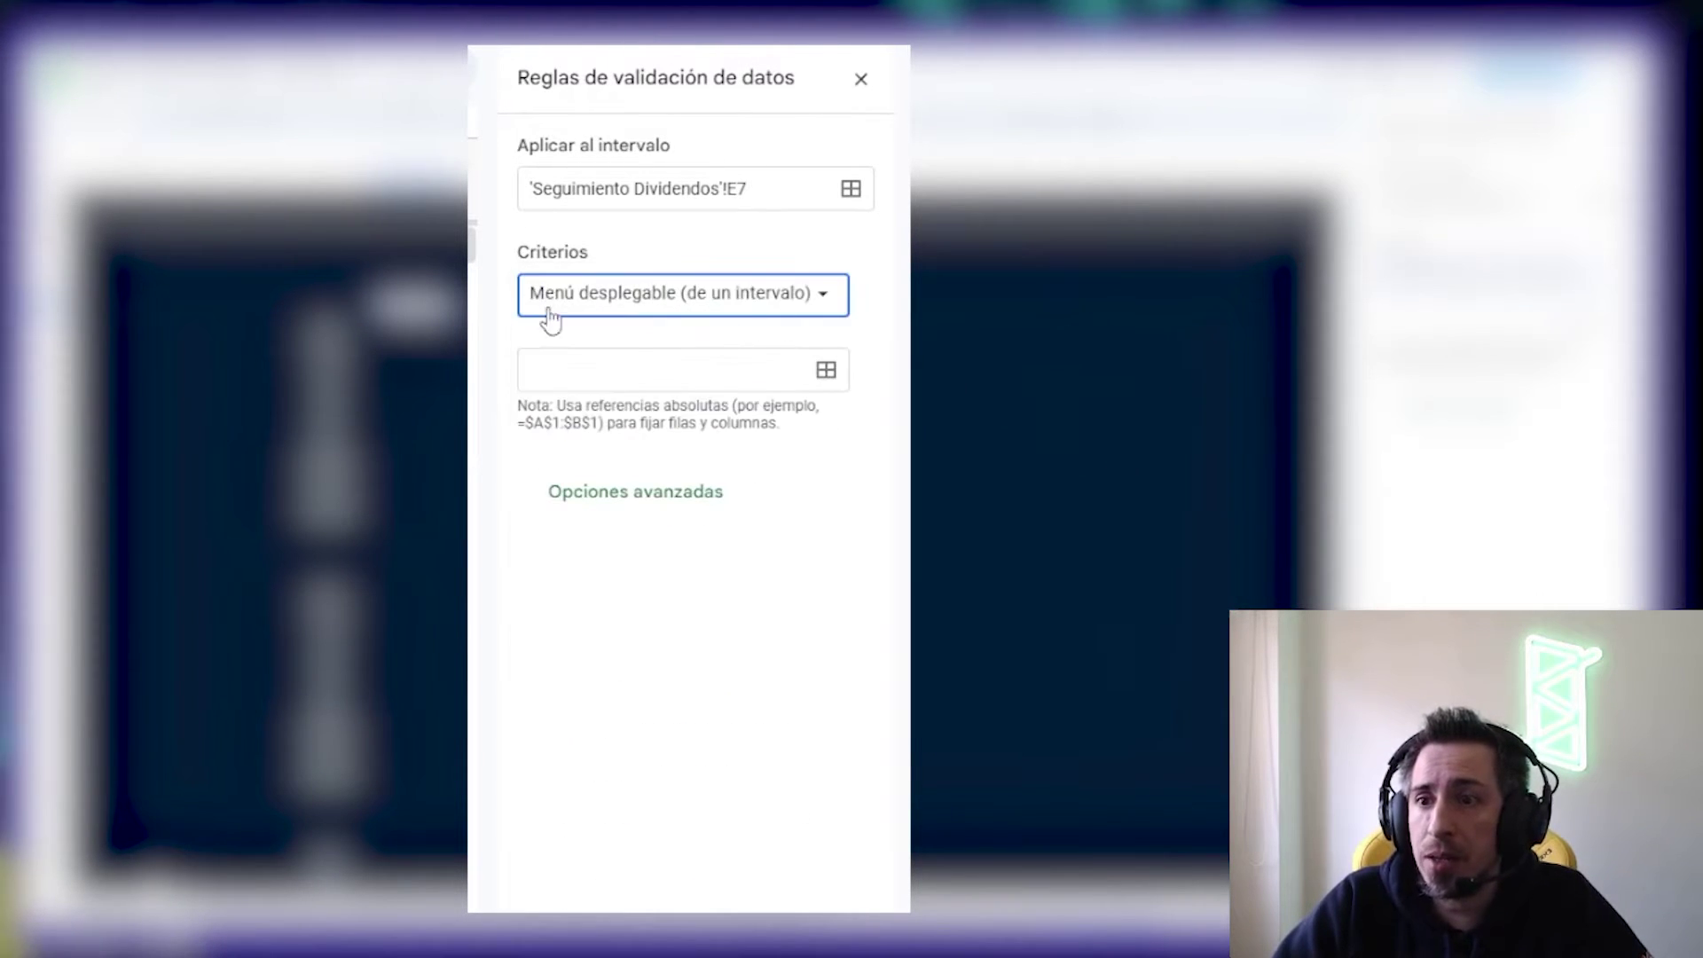
# Set the dropdown's source range to Ishares!A2:A and confirm it
pyautogui.click(826, 373)
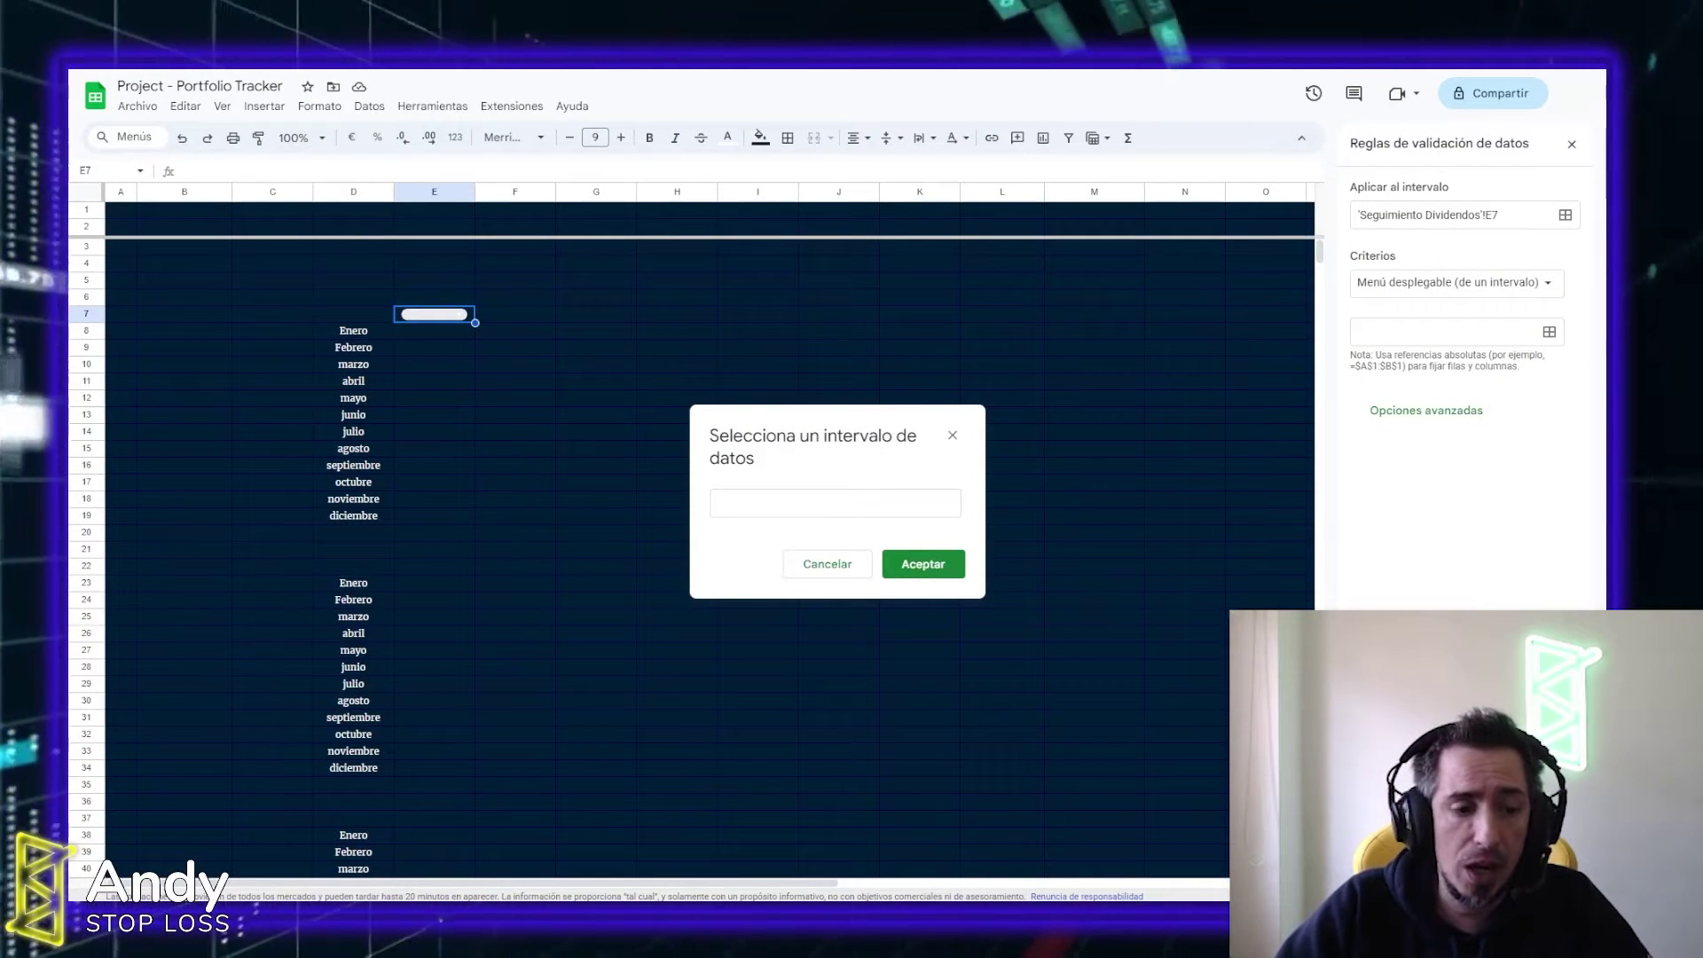
pyautogui.click(323, 914)
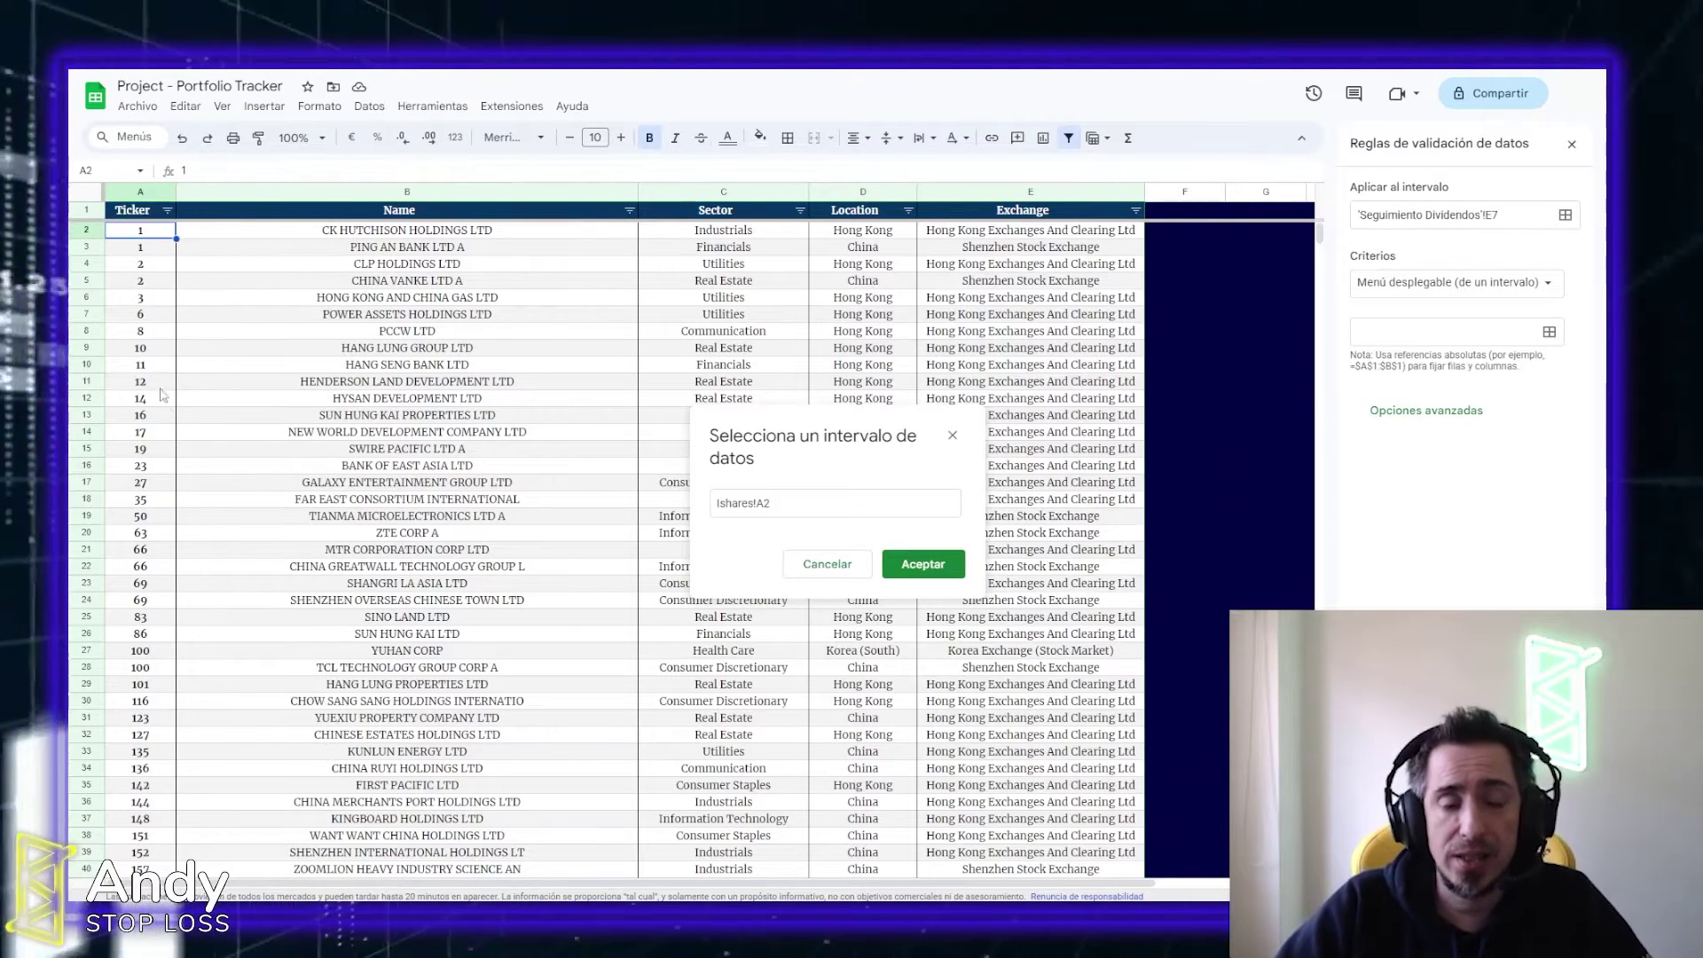
pyautogui.click(867, 503)
pyautogui.write(':A')
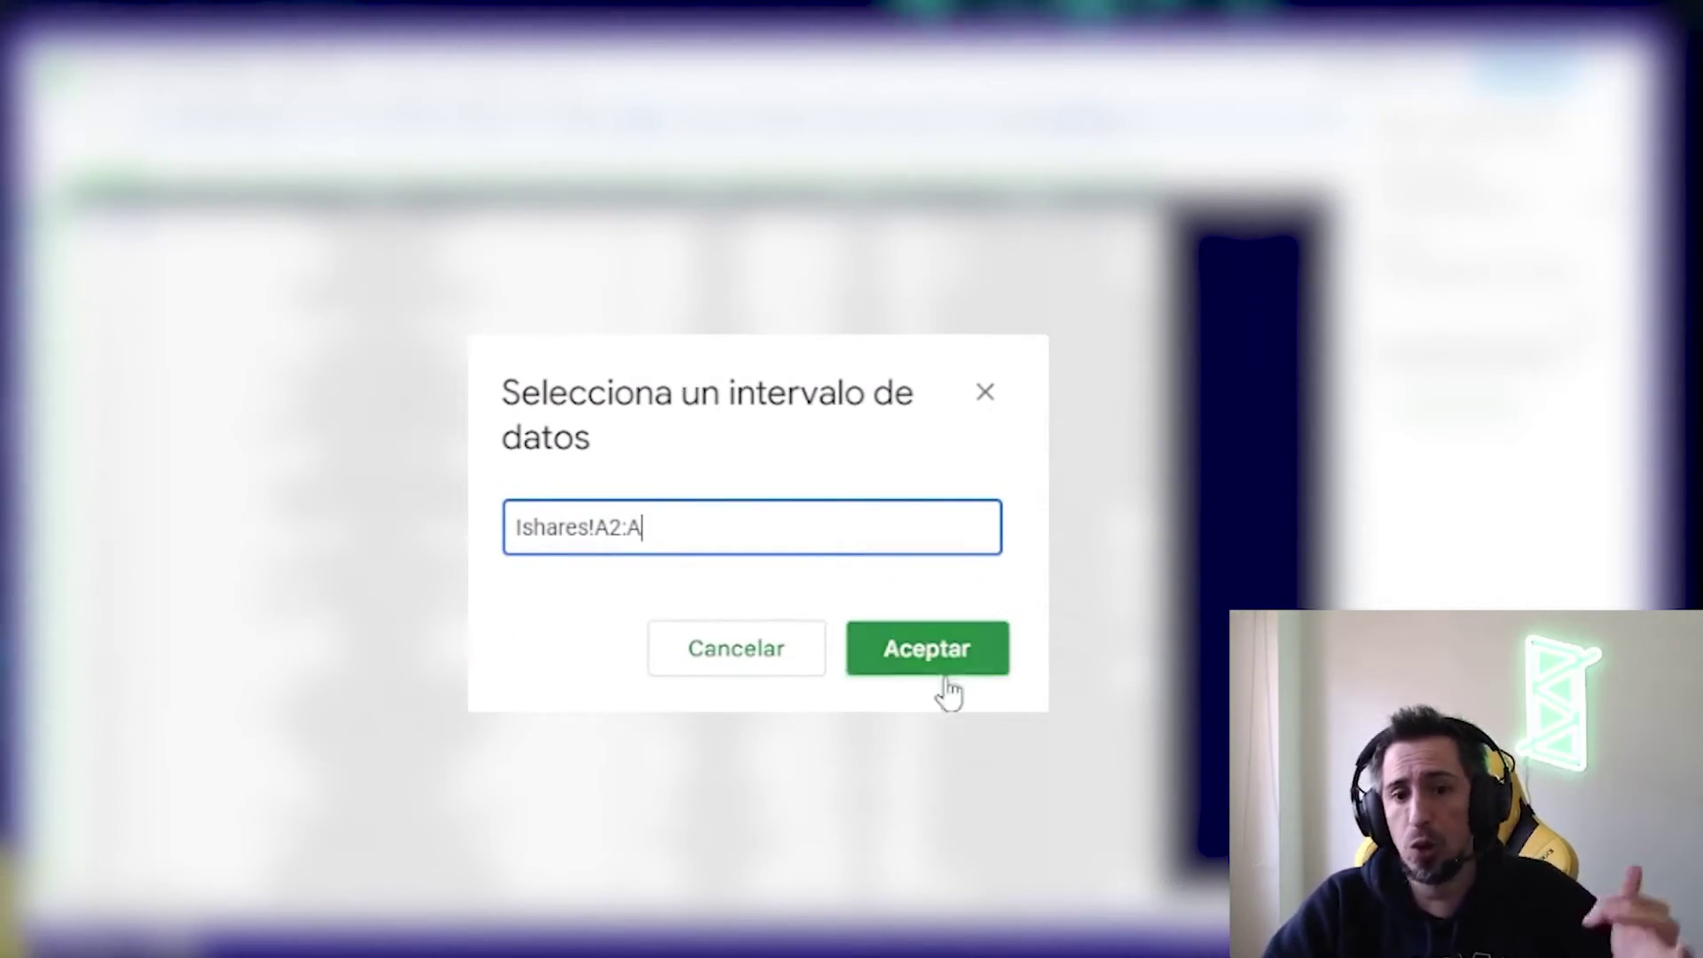
pyautogui.click(1011, 661)
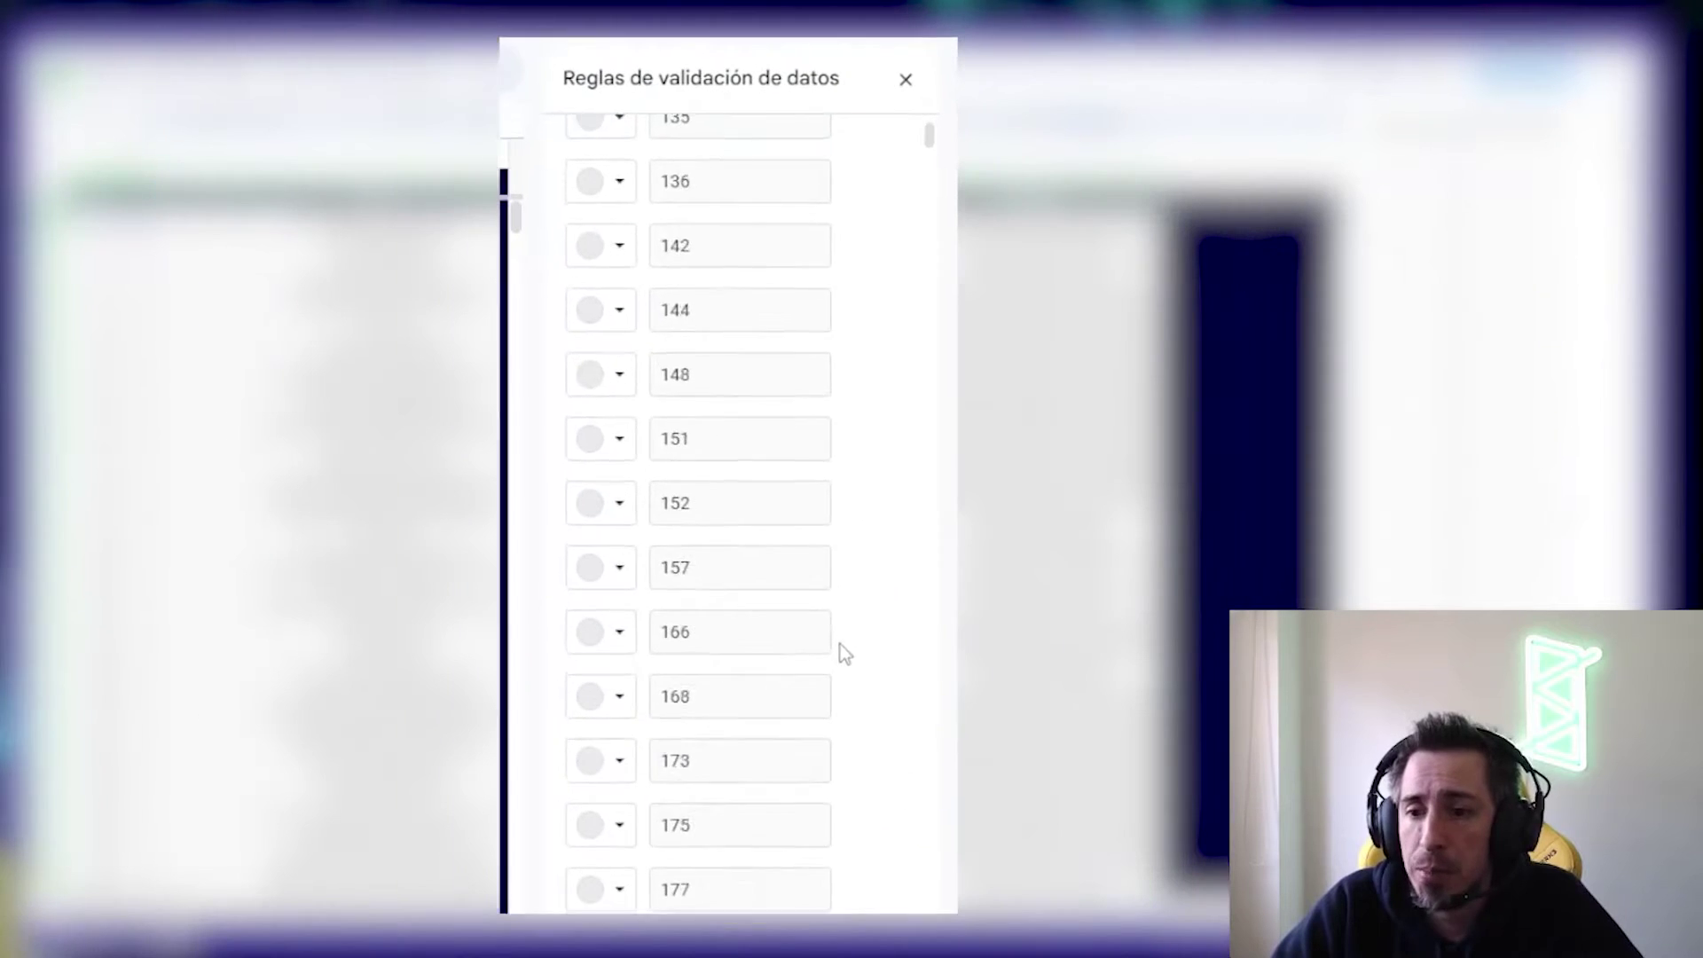
pyautogui.scroll(-10, 854, 710)
pyautogui.moveTo(927, 178); pyautogui.dragTo(928, 497)
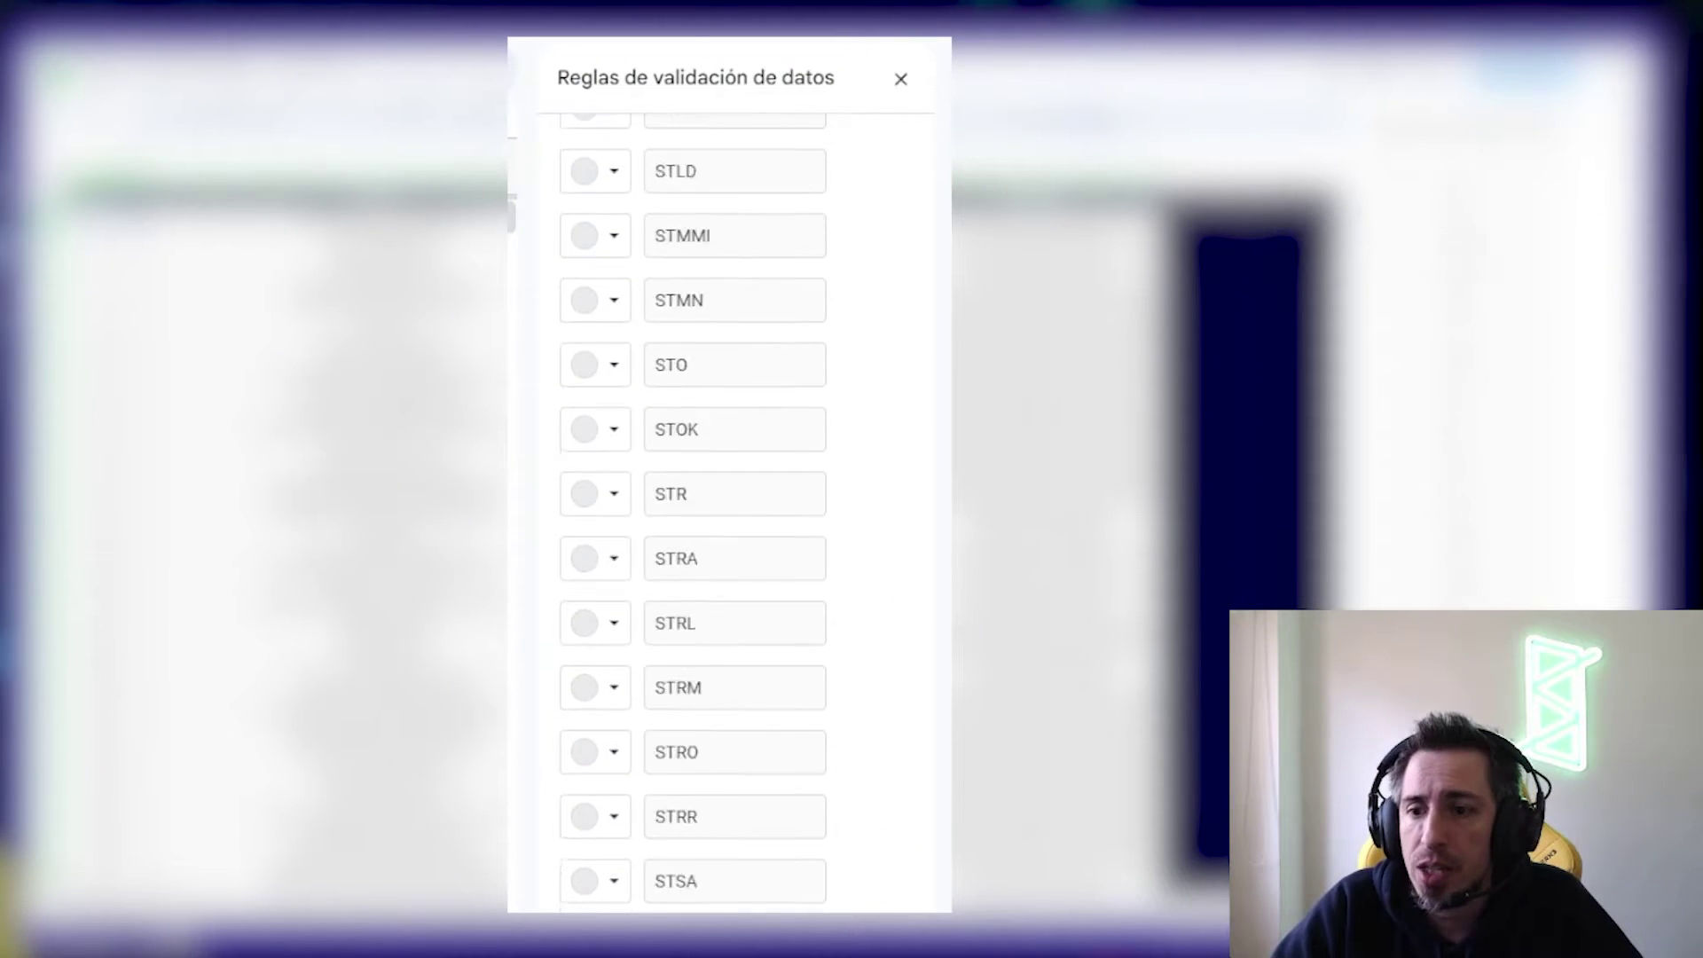
pyautogui.scroll(-5, 729, 533)
pyautogui.scroll(-1, 730, 532)
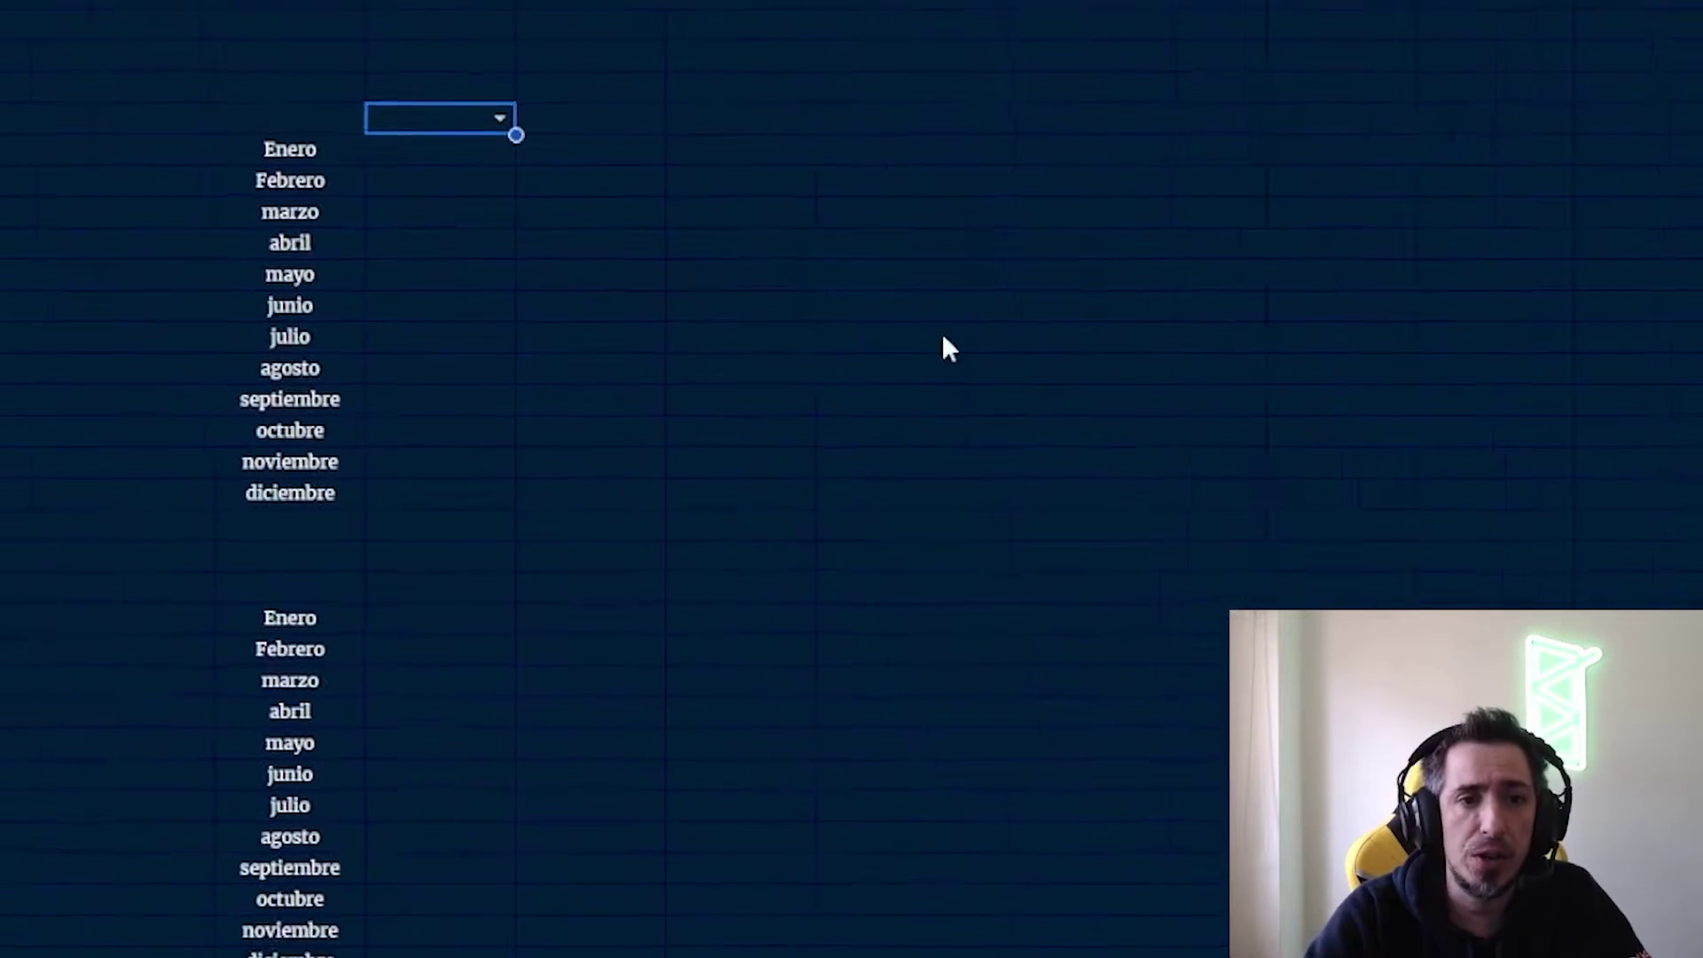
# Set the first ticker heading to AAPL and paste that dropdown across header row 7
pyautogui.write('aapl')
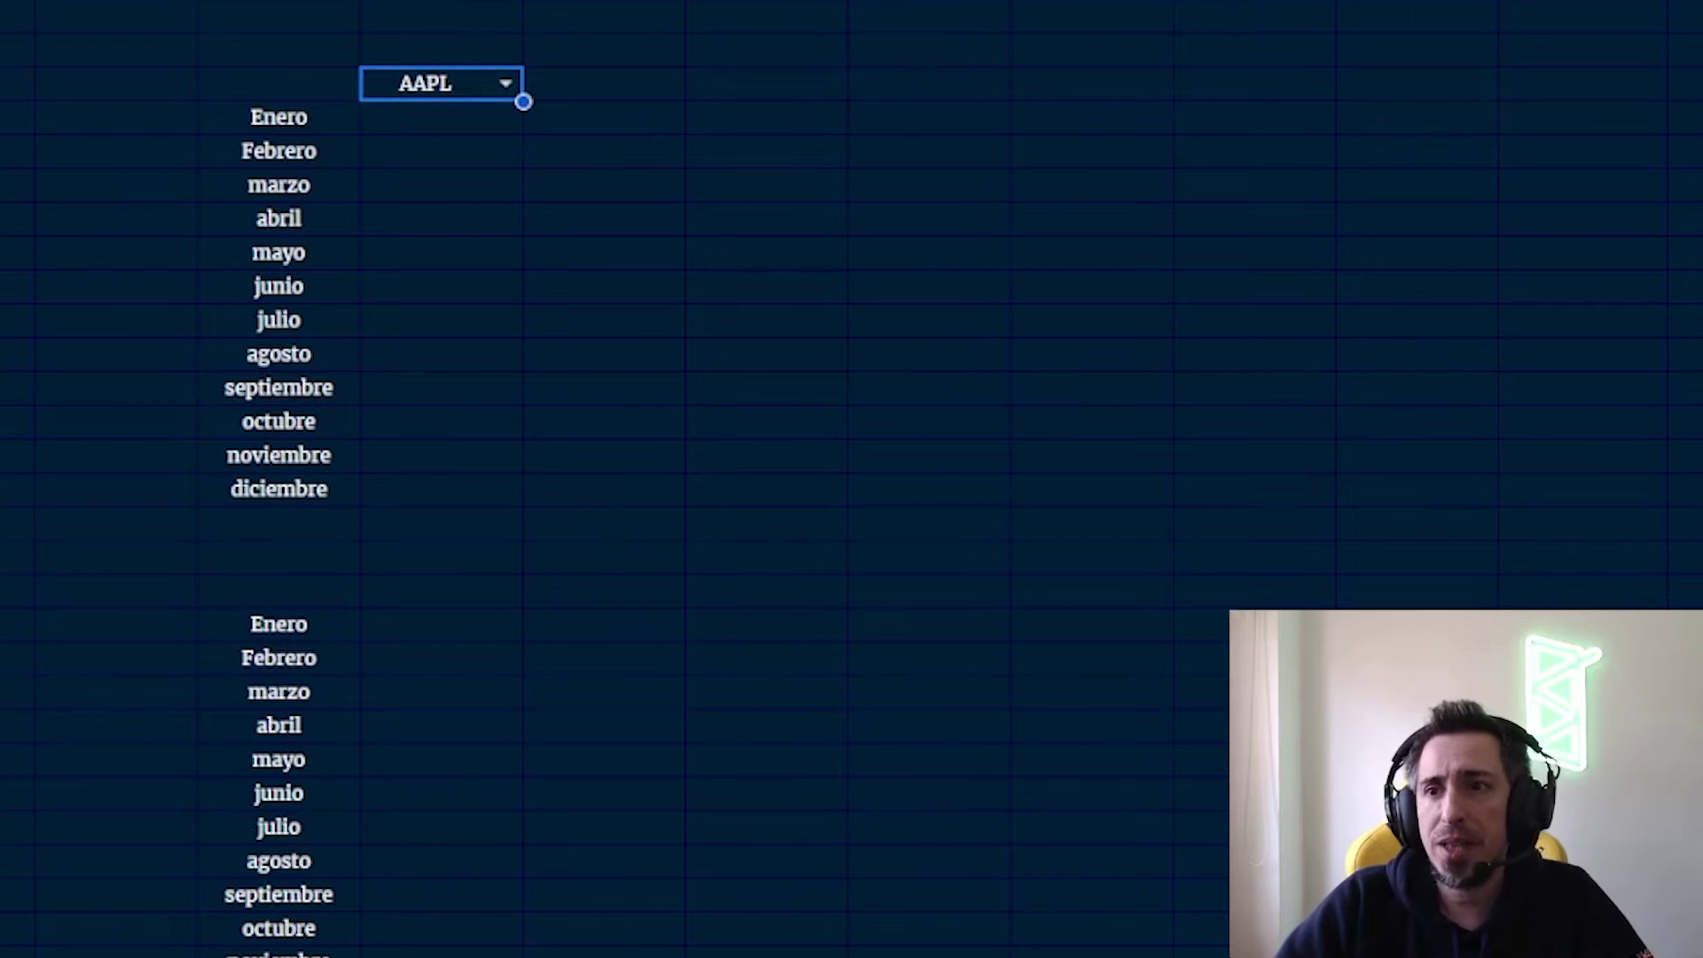
pyautogui.hotkey('ctrl', 'c')
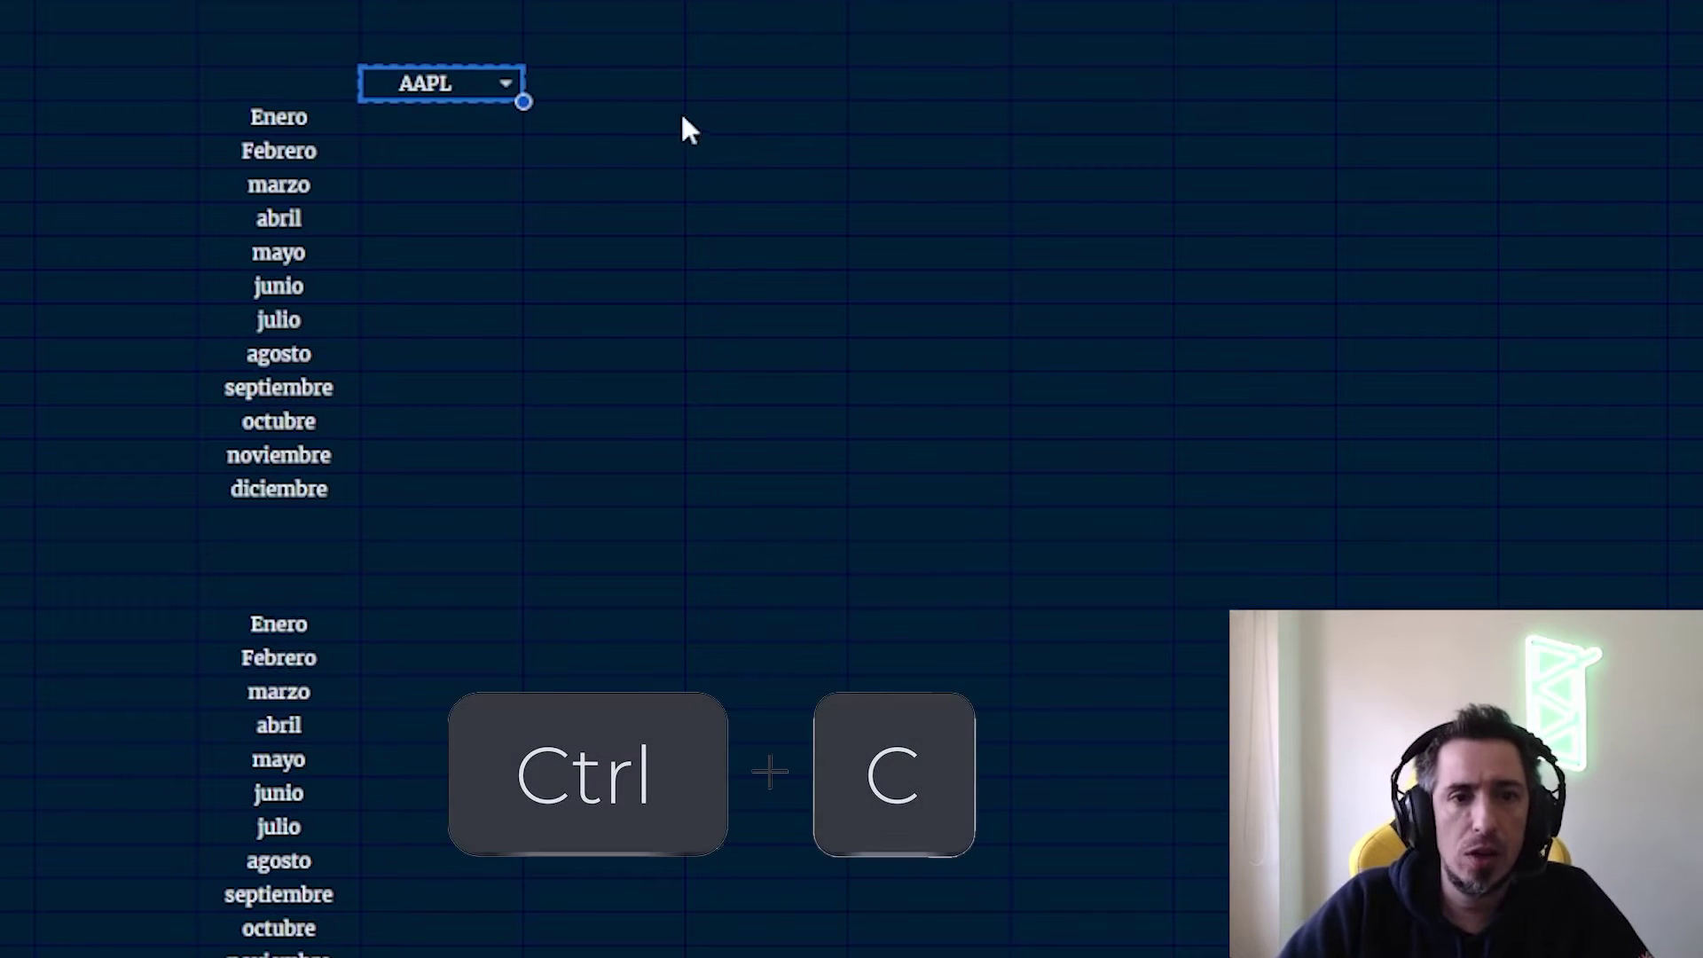
pyautogui.moveTo(619, 93); pyautogui.dragTo(1672, 93)
pyautogui.hotkey('ctrl', 'v')
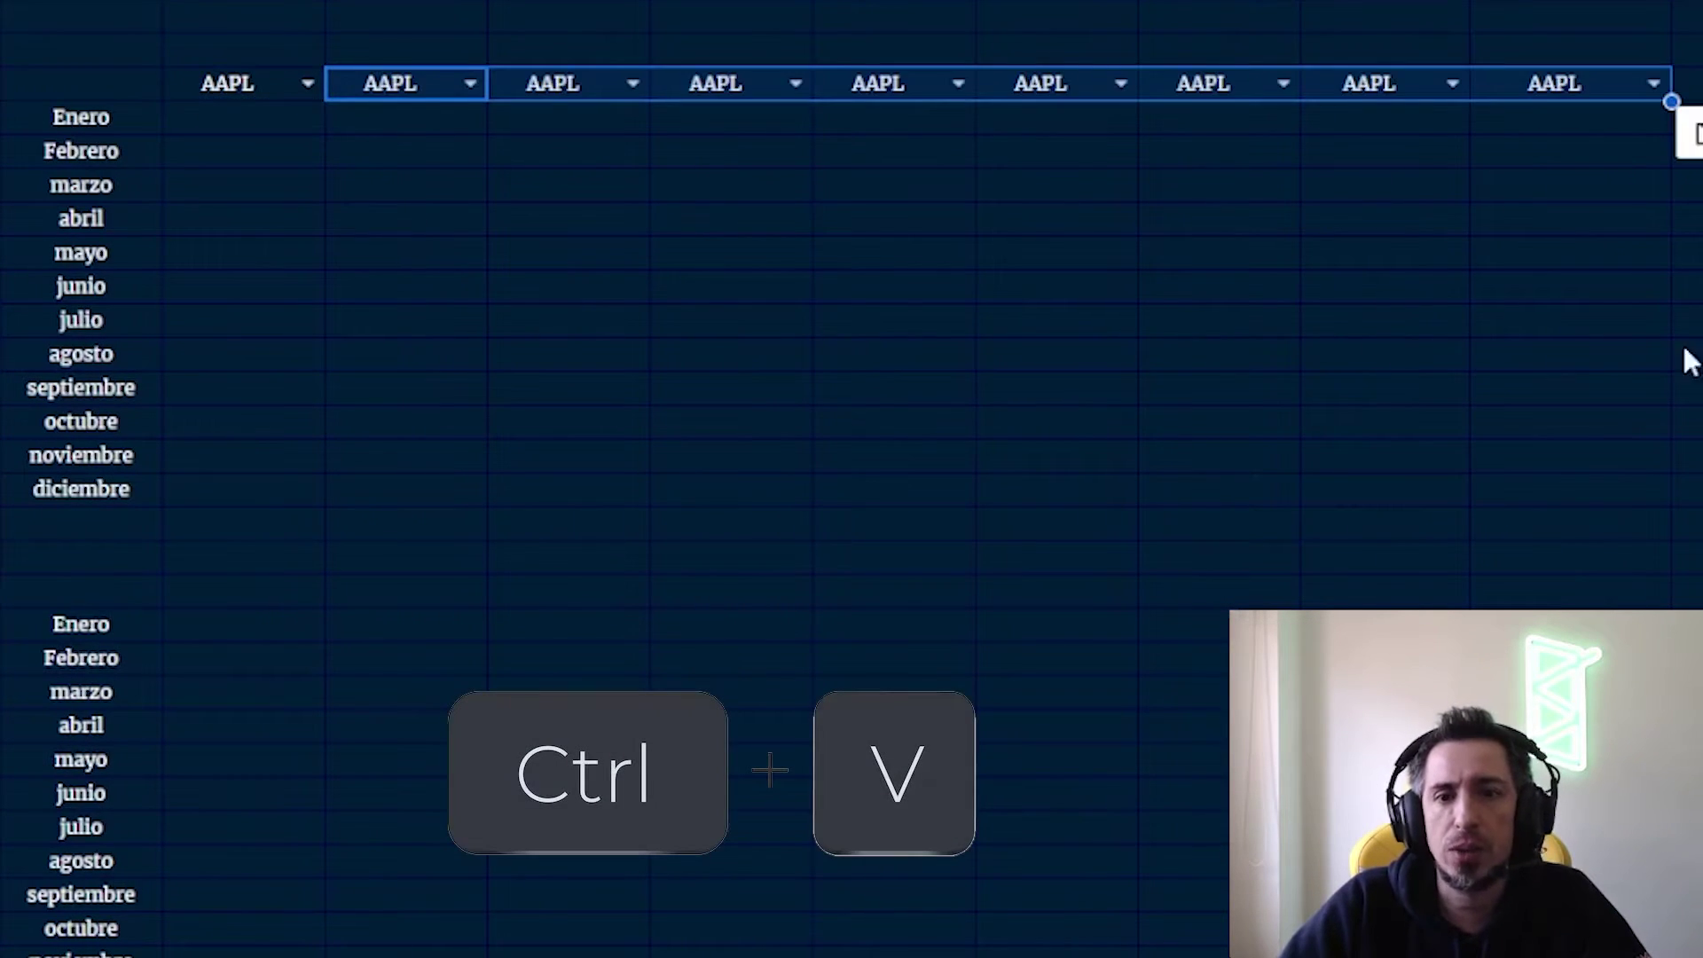
pyautogui.click(1284, 355)
# Change the following header tickers to HSY, MO, PEP, PBR and JD
pyautogui.click(410, 93)
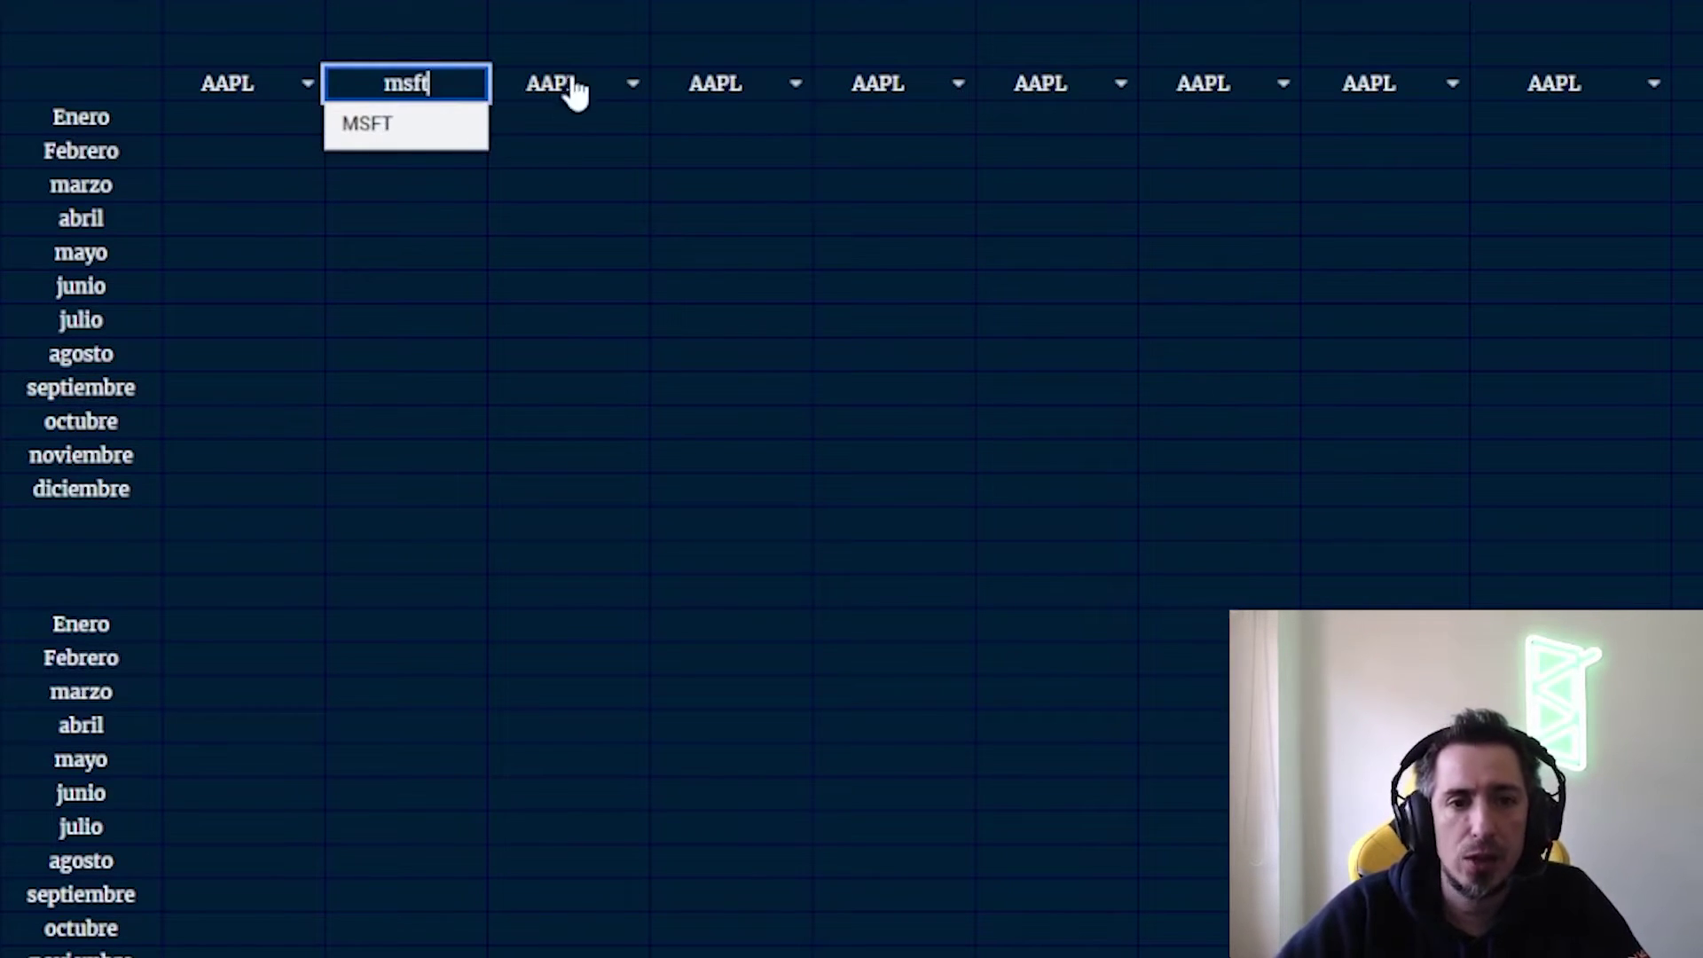
pyautogui.write('hsy')
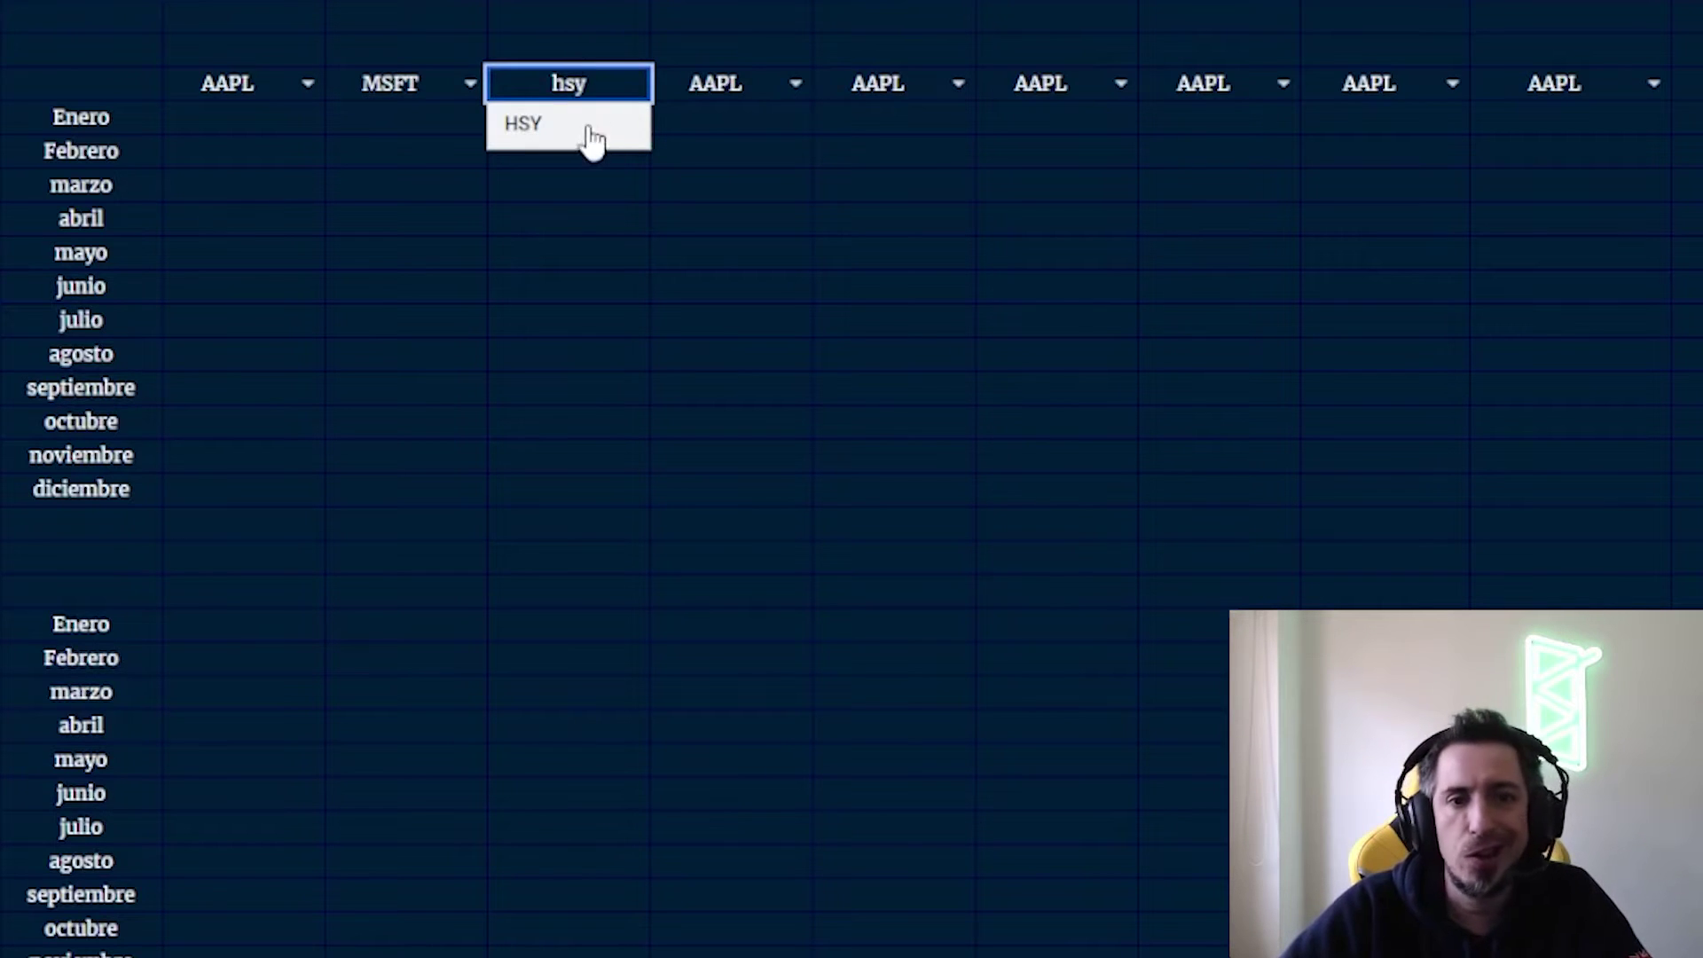
pyautogui.click(719, 102)
pyautogui.write('mo')
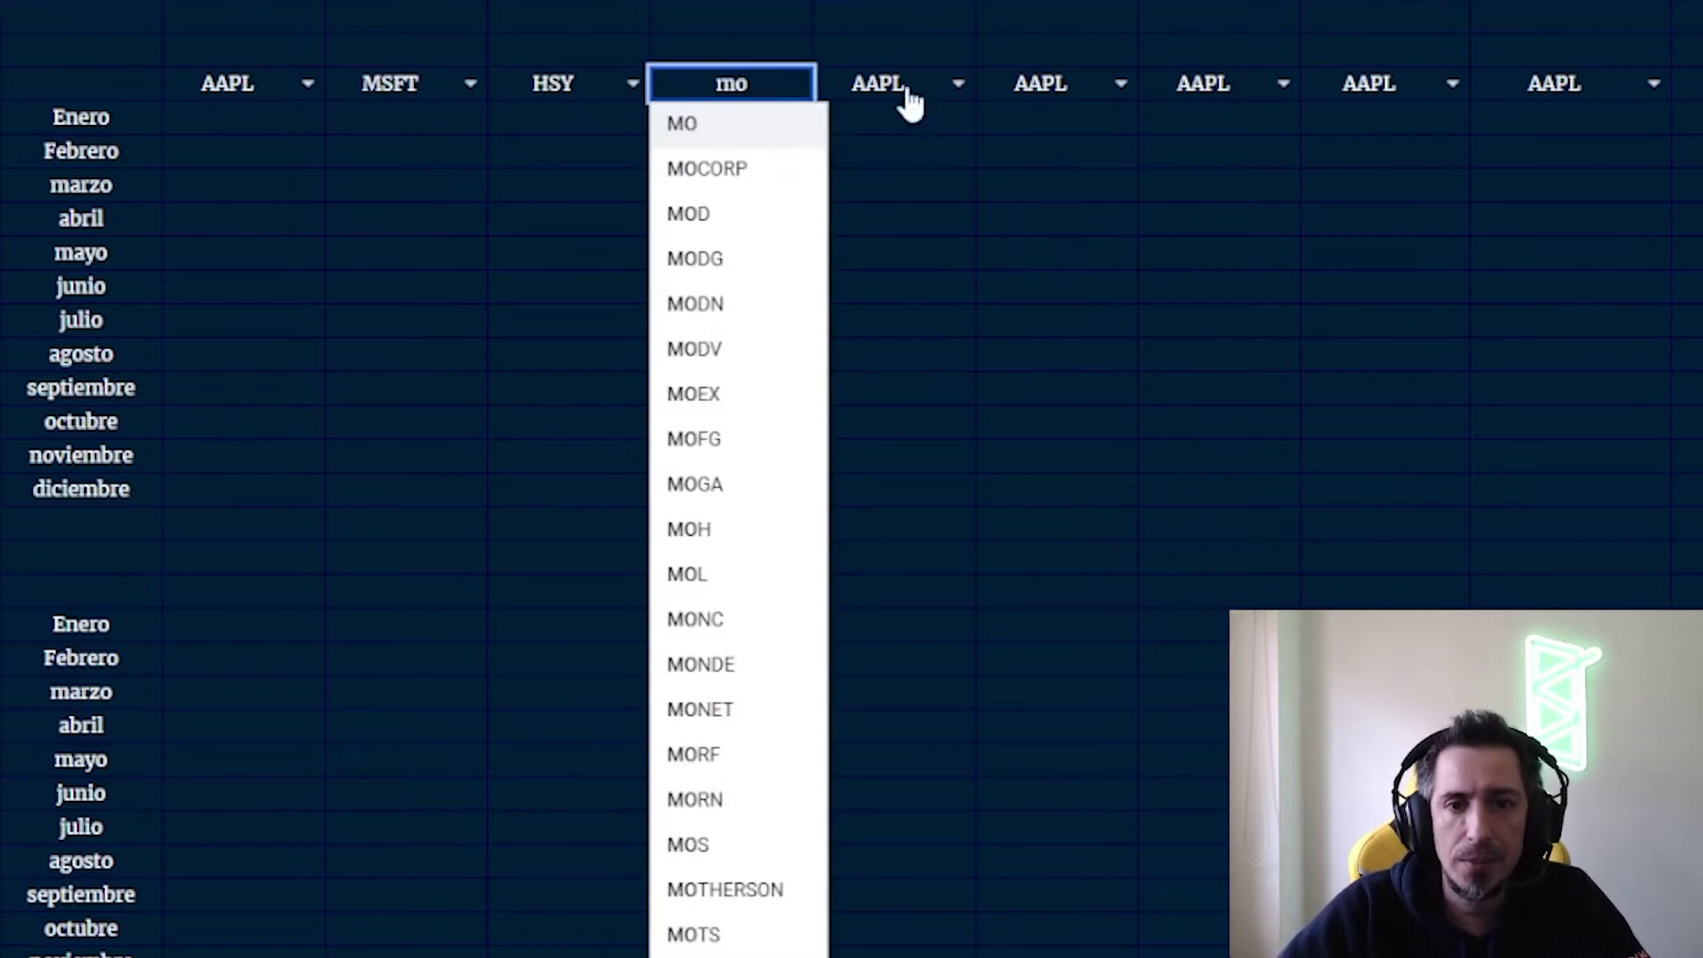
pyautogui.click(914, 89)
pyautogui.write('pep')
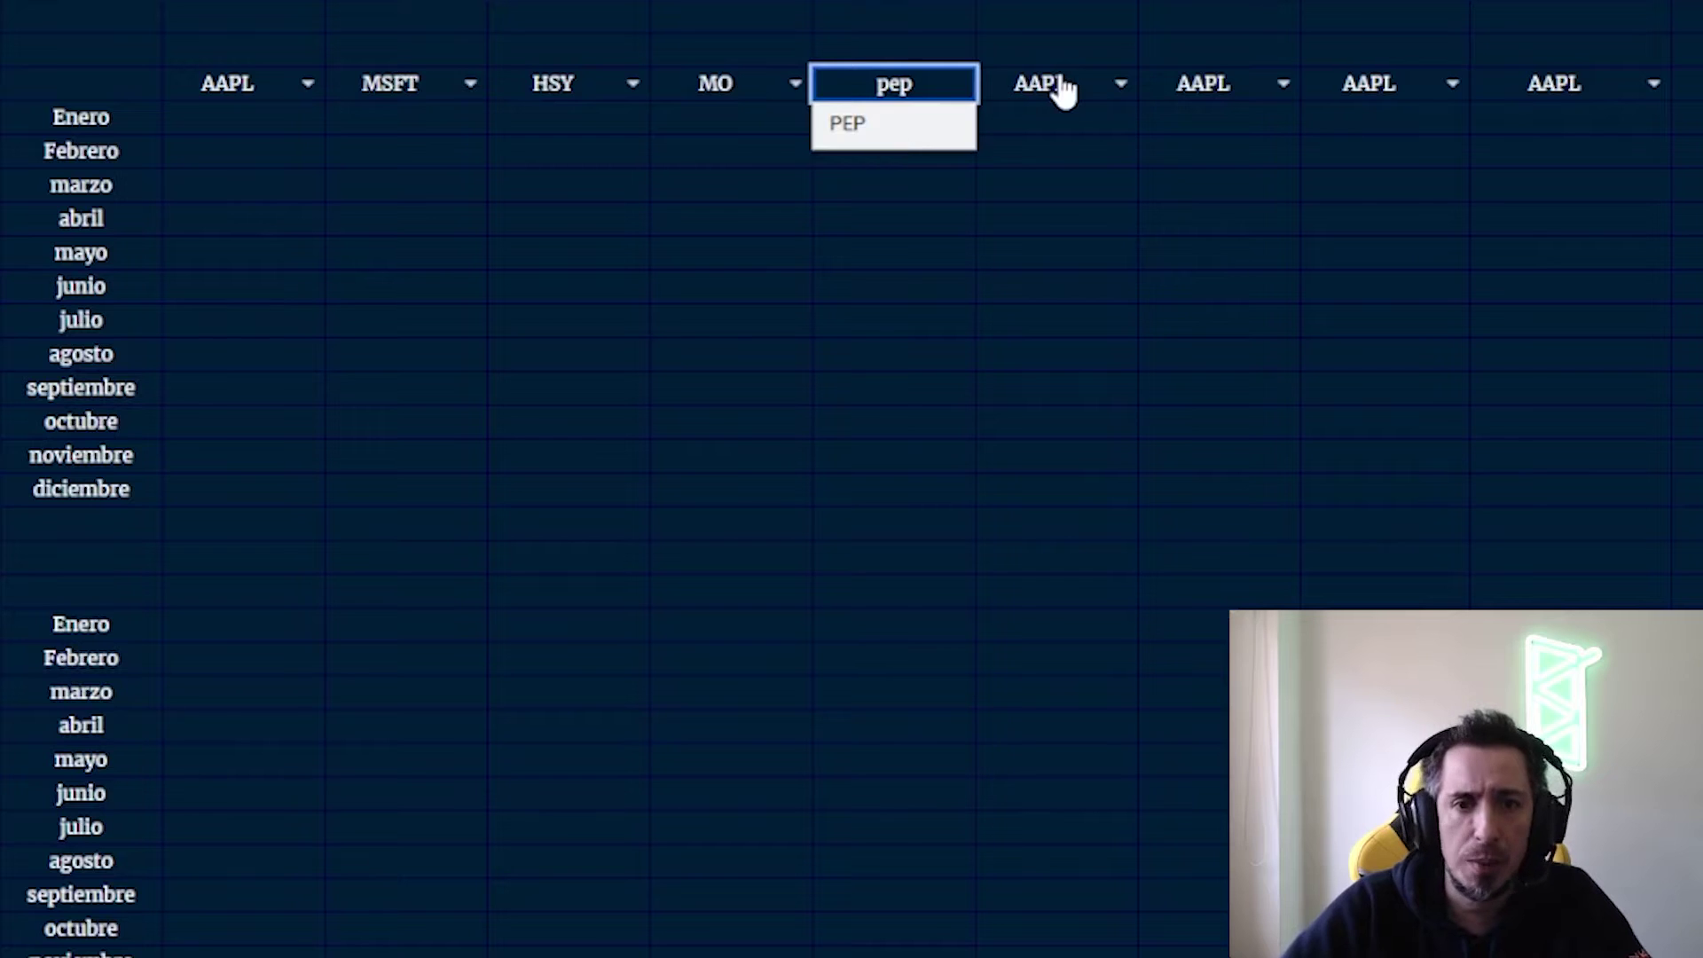
pyautogui.write('pbr')
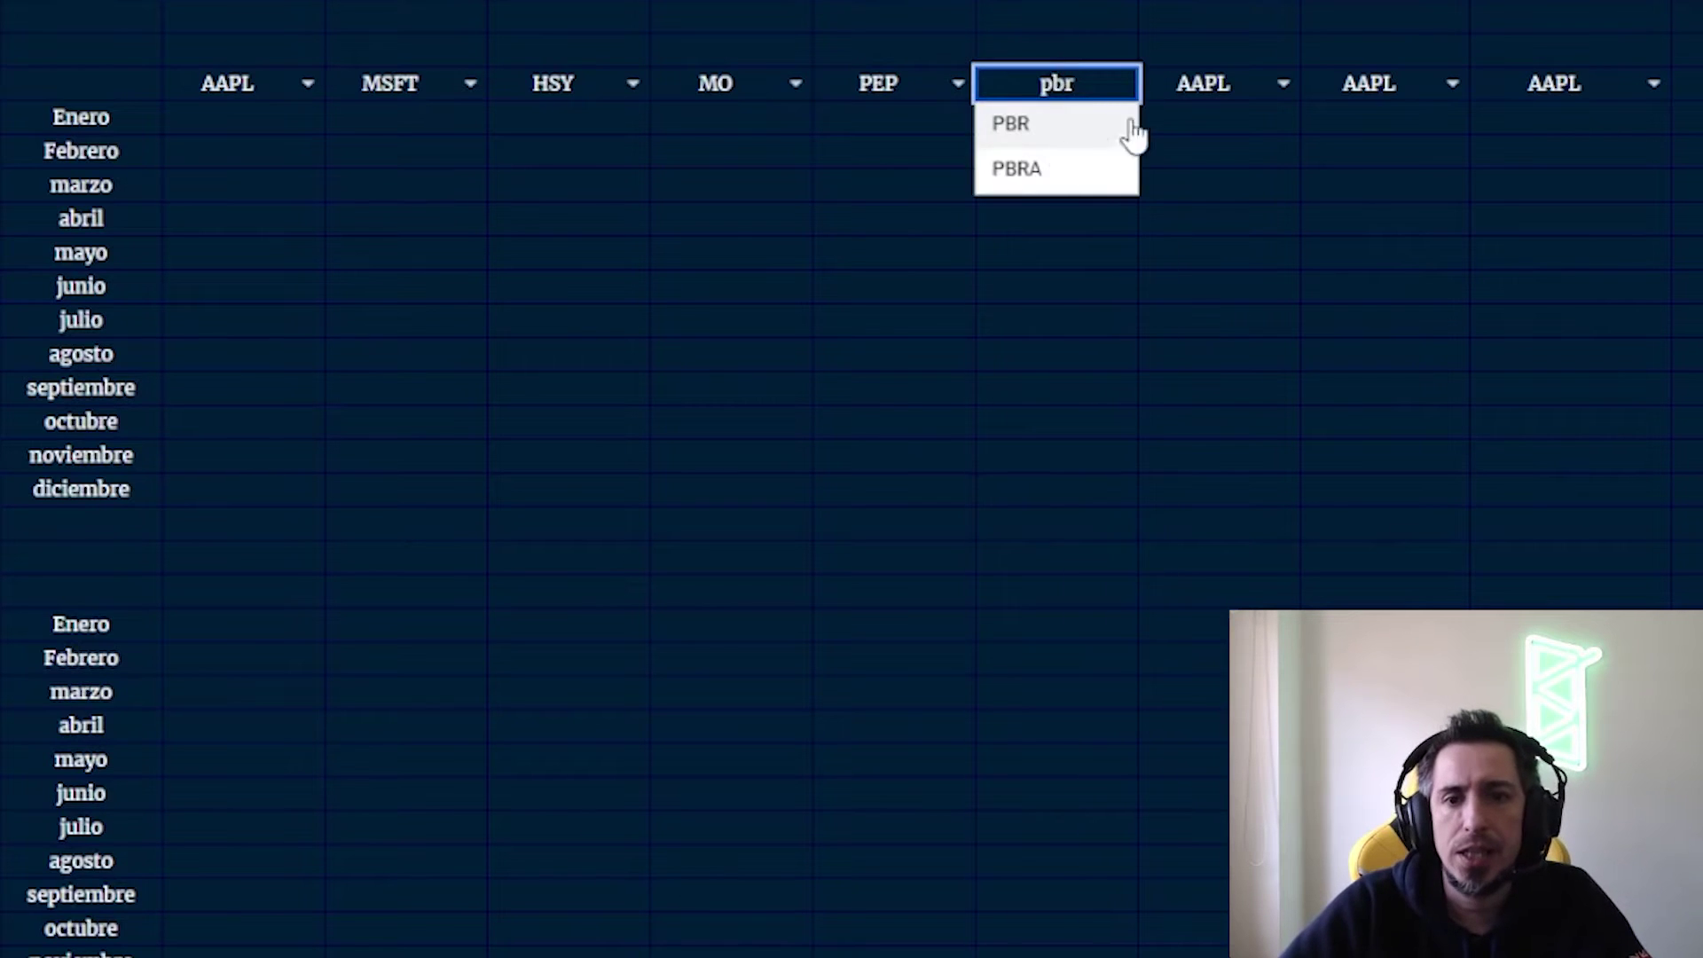
pyautogui.write('jd')
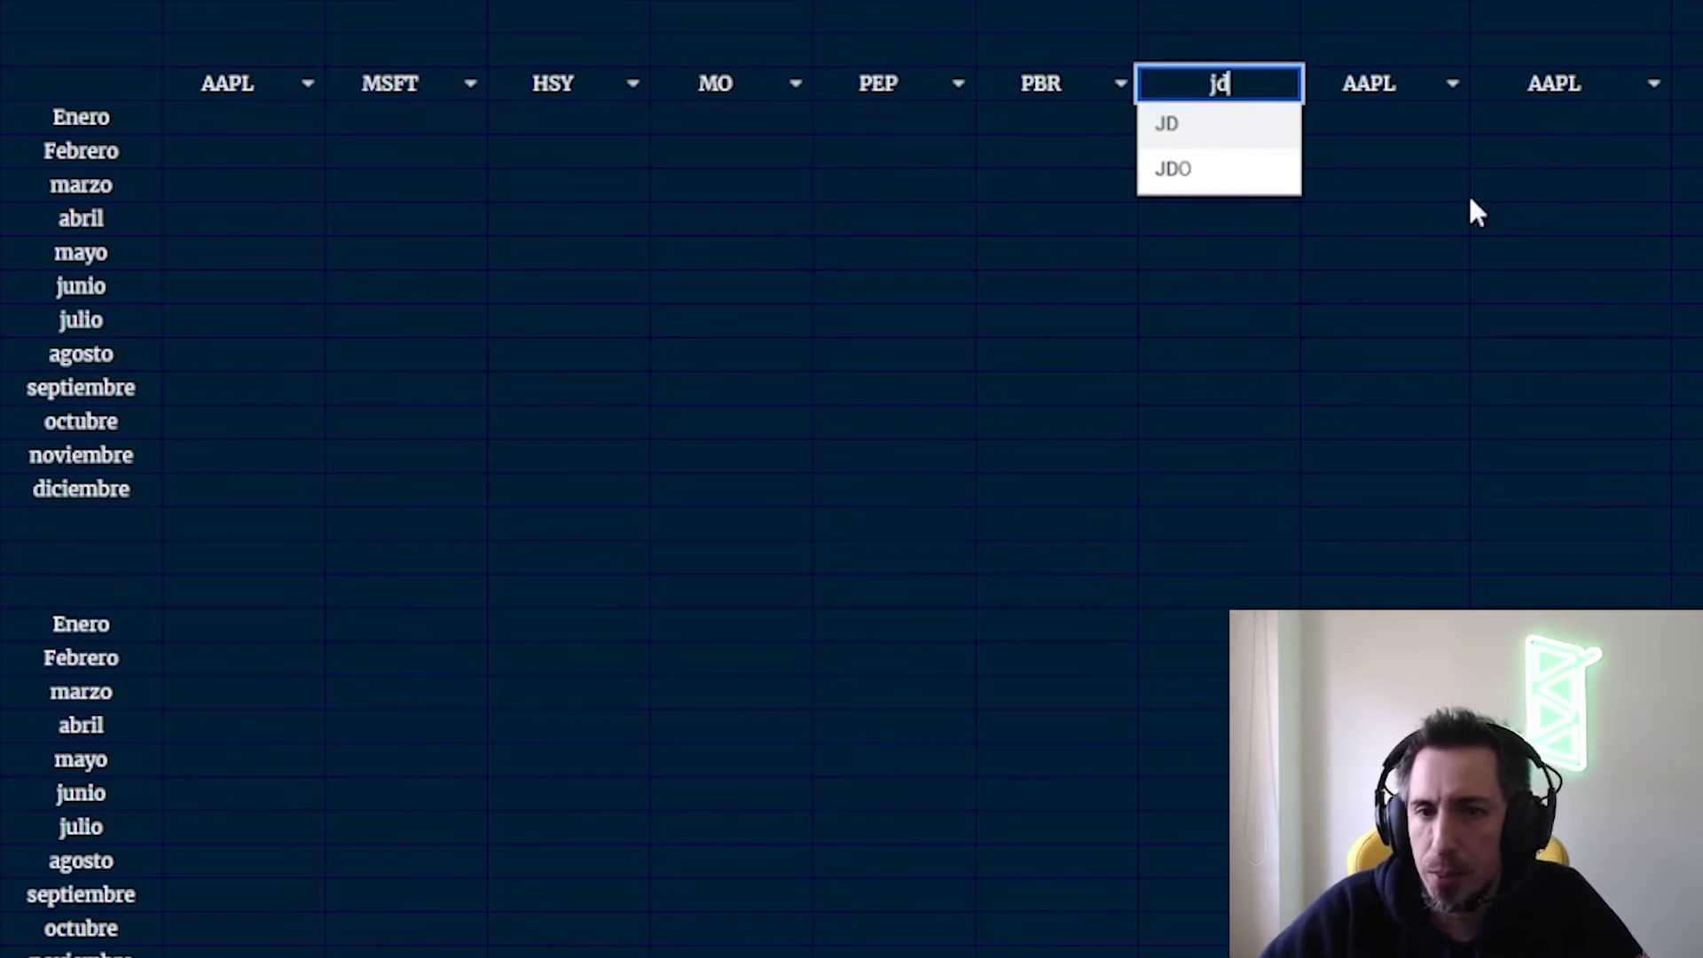
pyautogui.moveTo(1353, 89); pyautogui.dragTo(1578, 89)
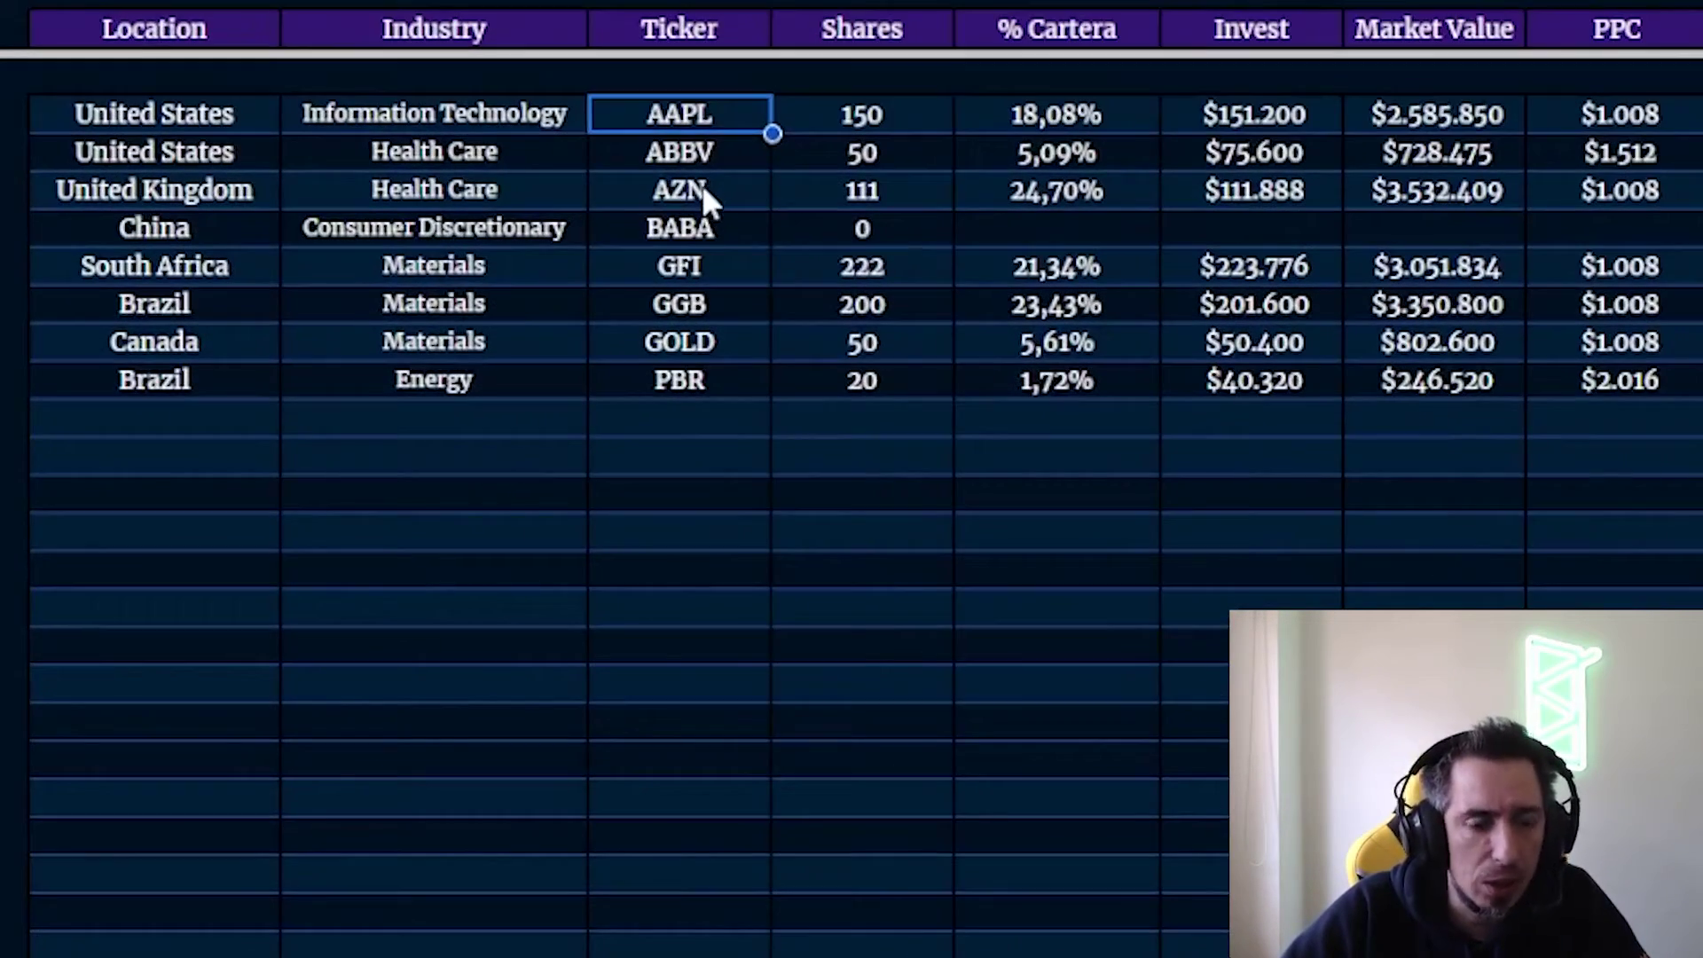
# Check the portfolio's Ticker column, then set the last two headings to AZN and GGB
pyautogui.click(701, 190)
pyautogui.press('Down')
pyautogui.press('Down')
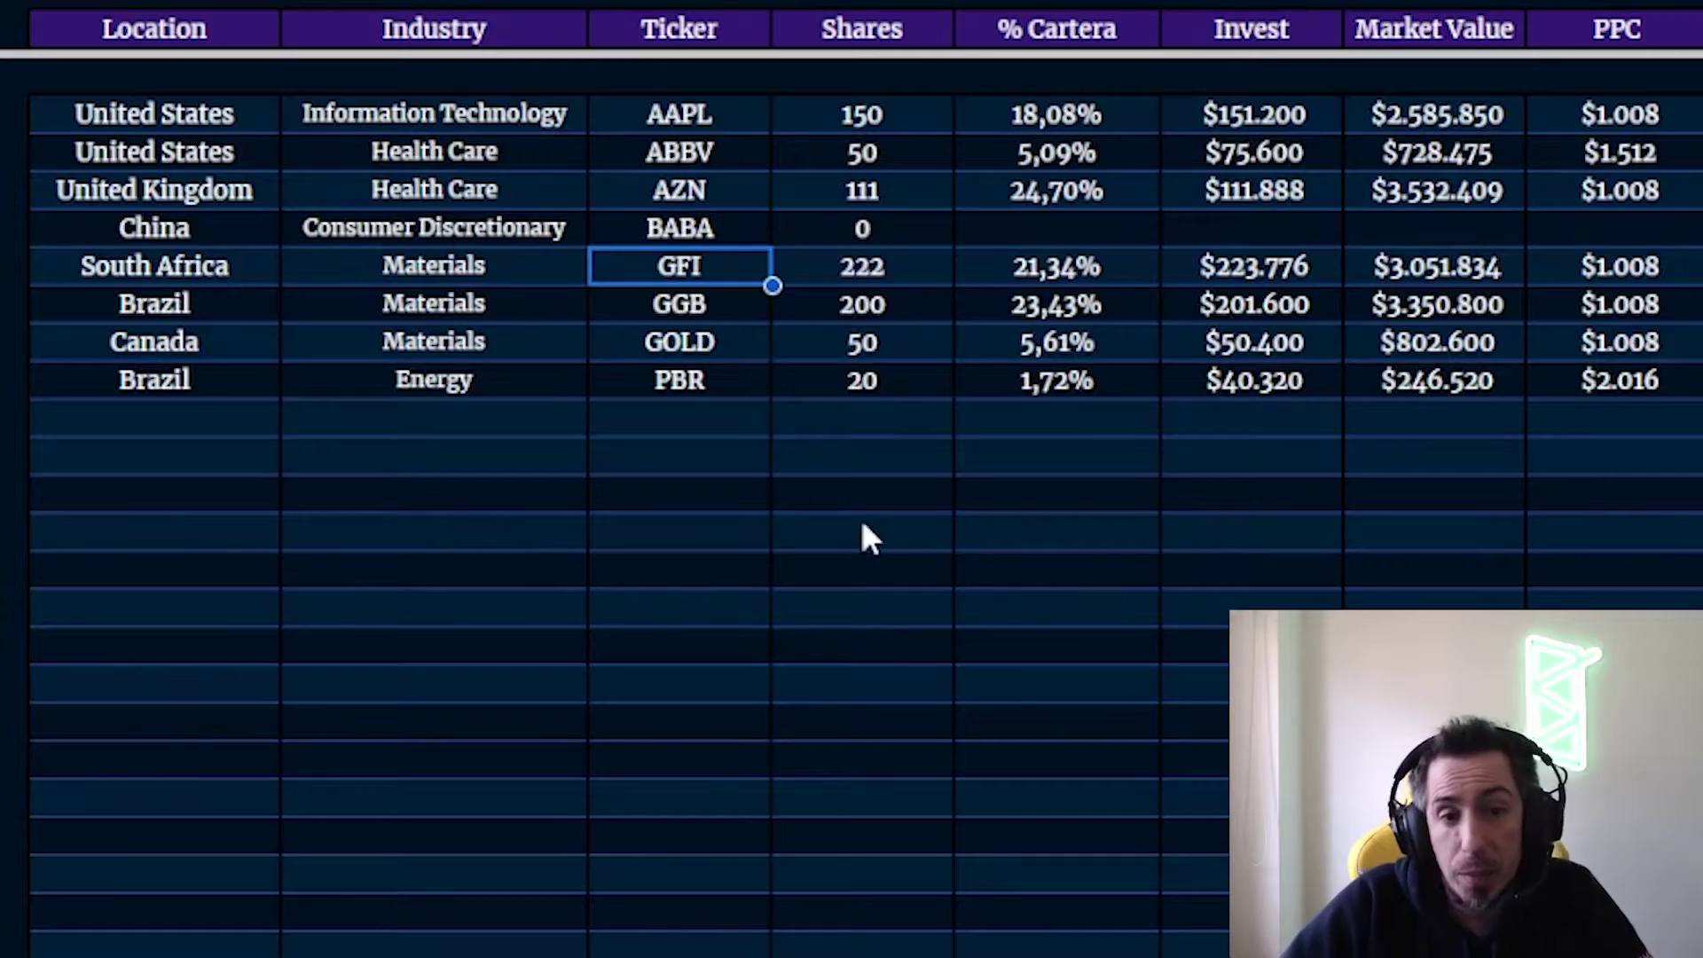
pyautogui.click(742, 306)
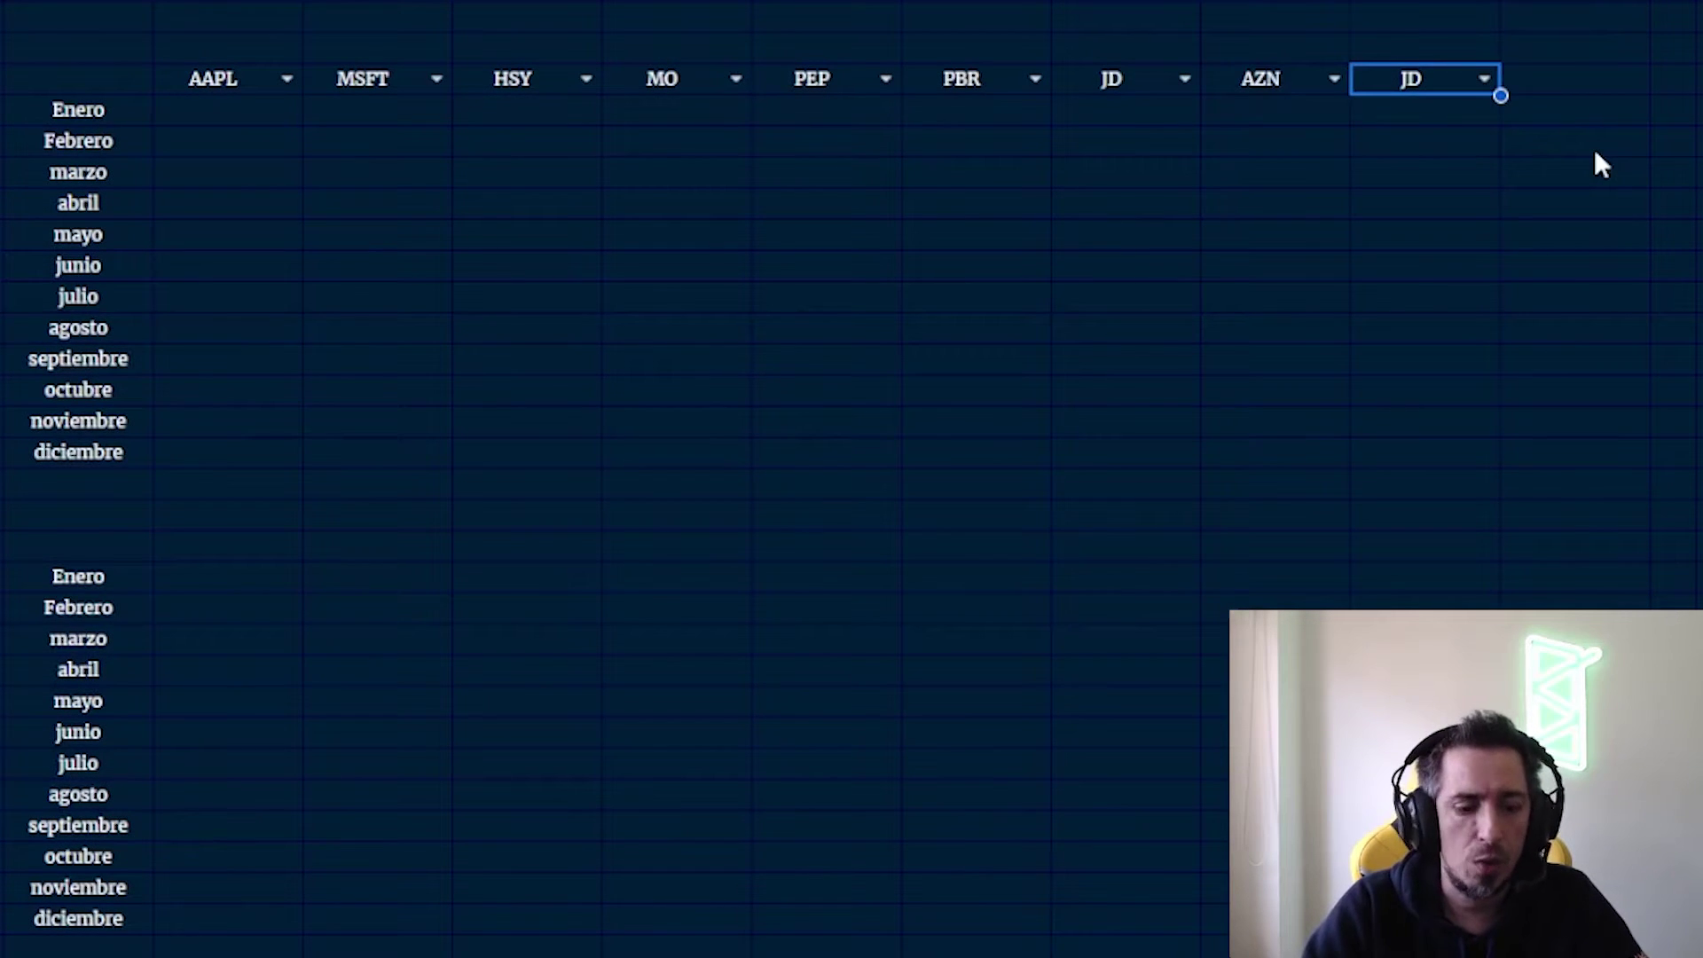
pyautogui.write('ggb')
pyautogui.press('Return')
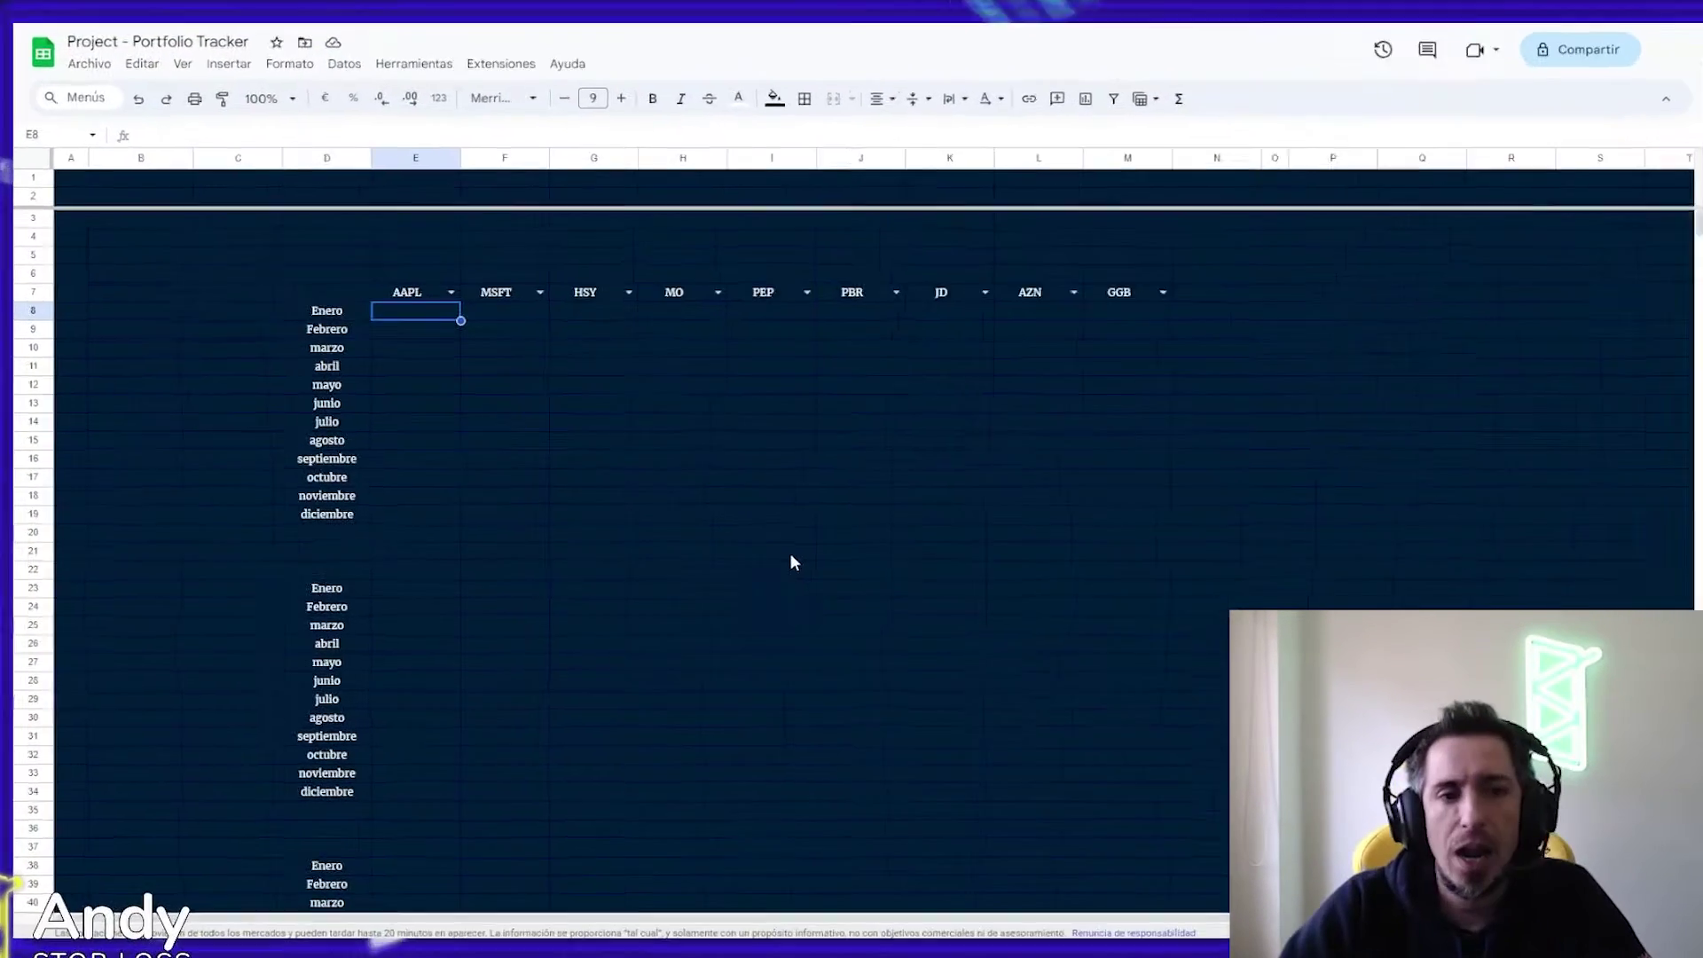
# Enter 3 for AAPL and MSFT, 5 for HSY and MO, and 6 for PEP and PBR
pyautogui.write('3')
pyautogui.press('Return')
pyautogui.press('Right')
pyautogui.press('Up')
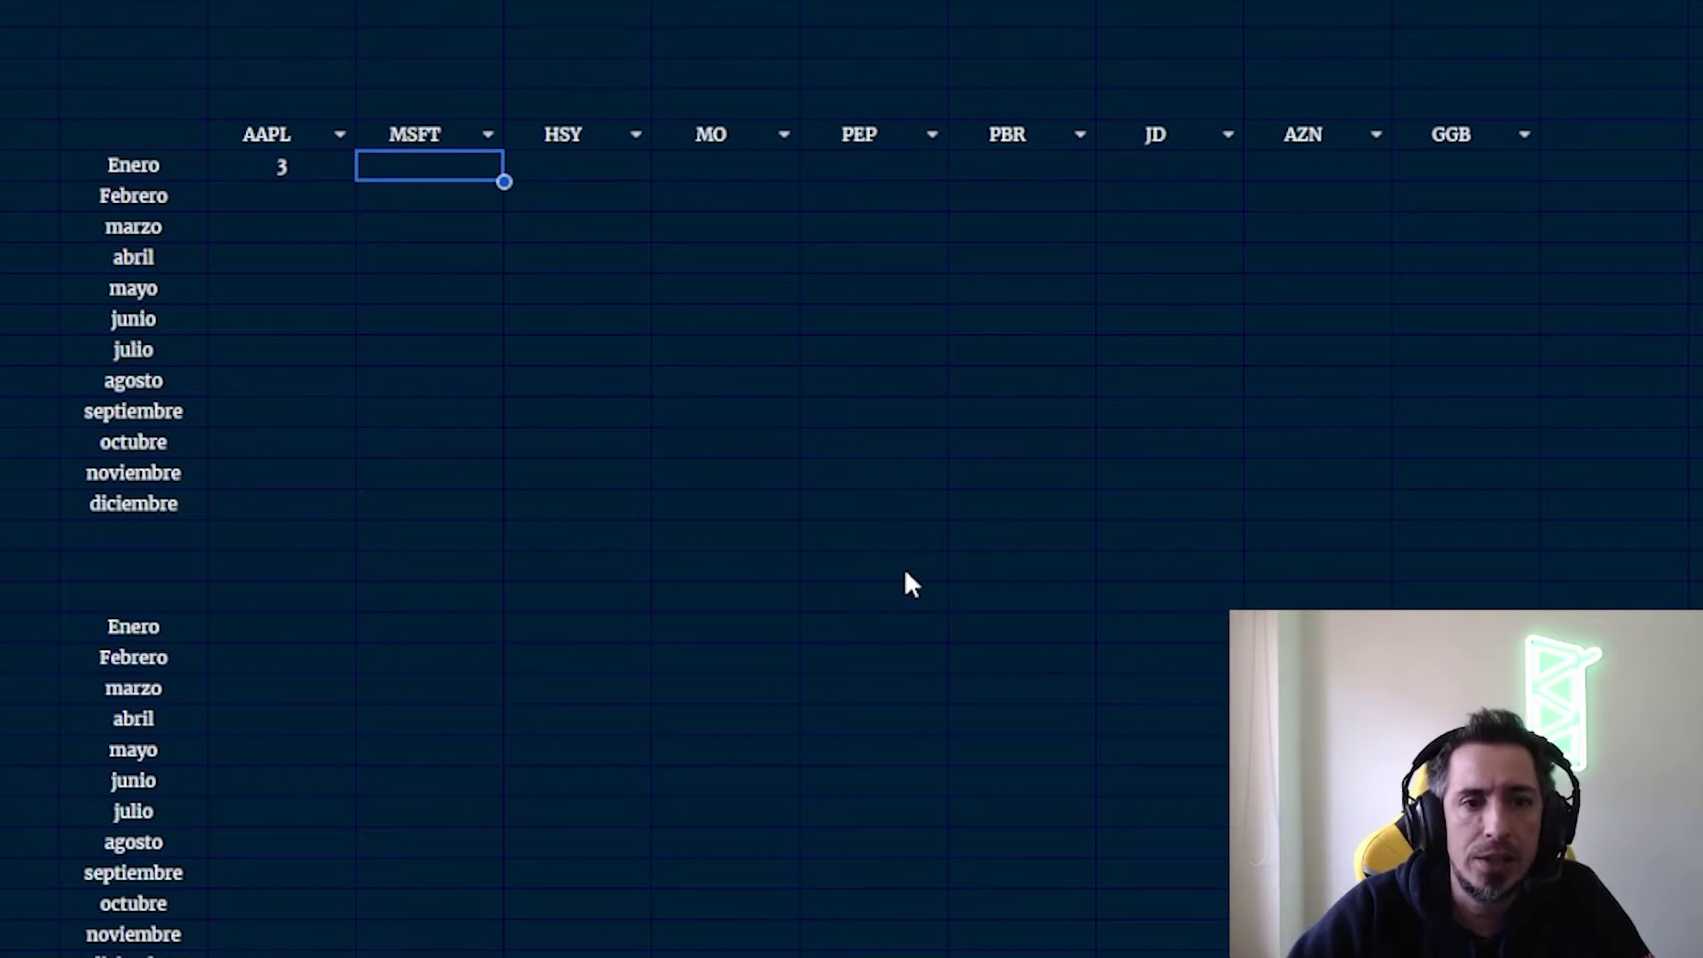
pyautogui.write('3')
pyautogui.press('Return')
pyautogui.press('Right')
pyautogui.write('5')
pyautogui.press('Return')
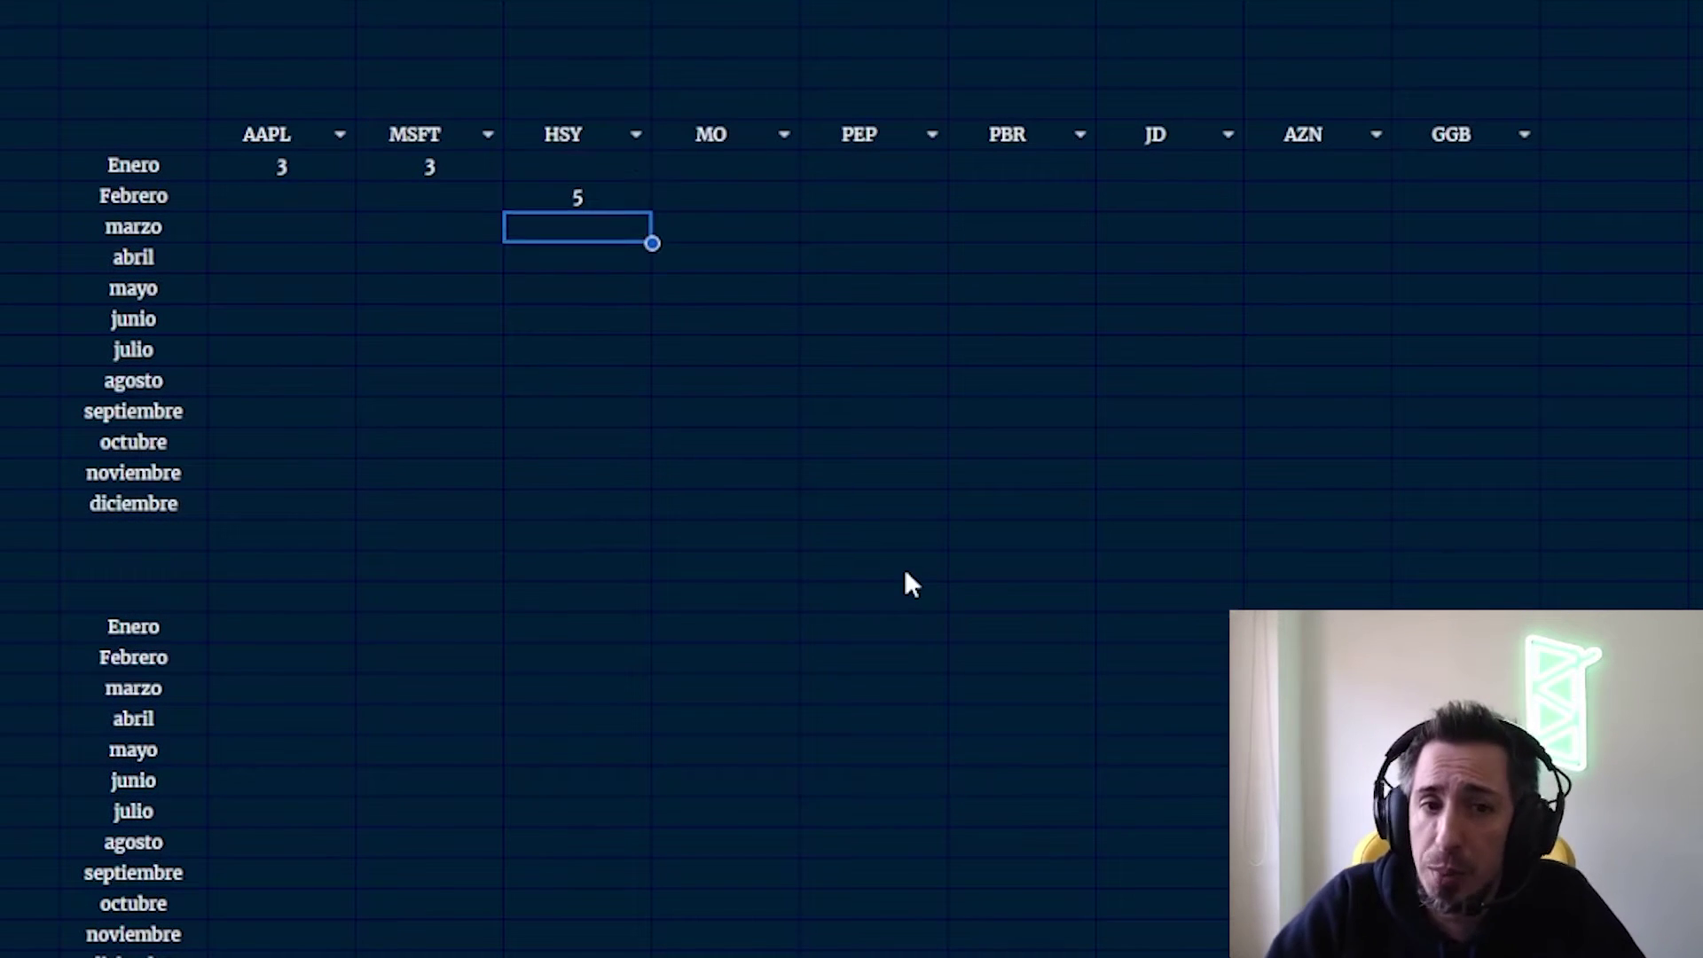
pyautogui.press('Right')
pyautogui.press('Up')
pyautogui.write('5')
pyautogui.press('Return')
pyautogui.press('Right')
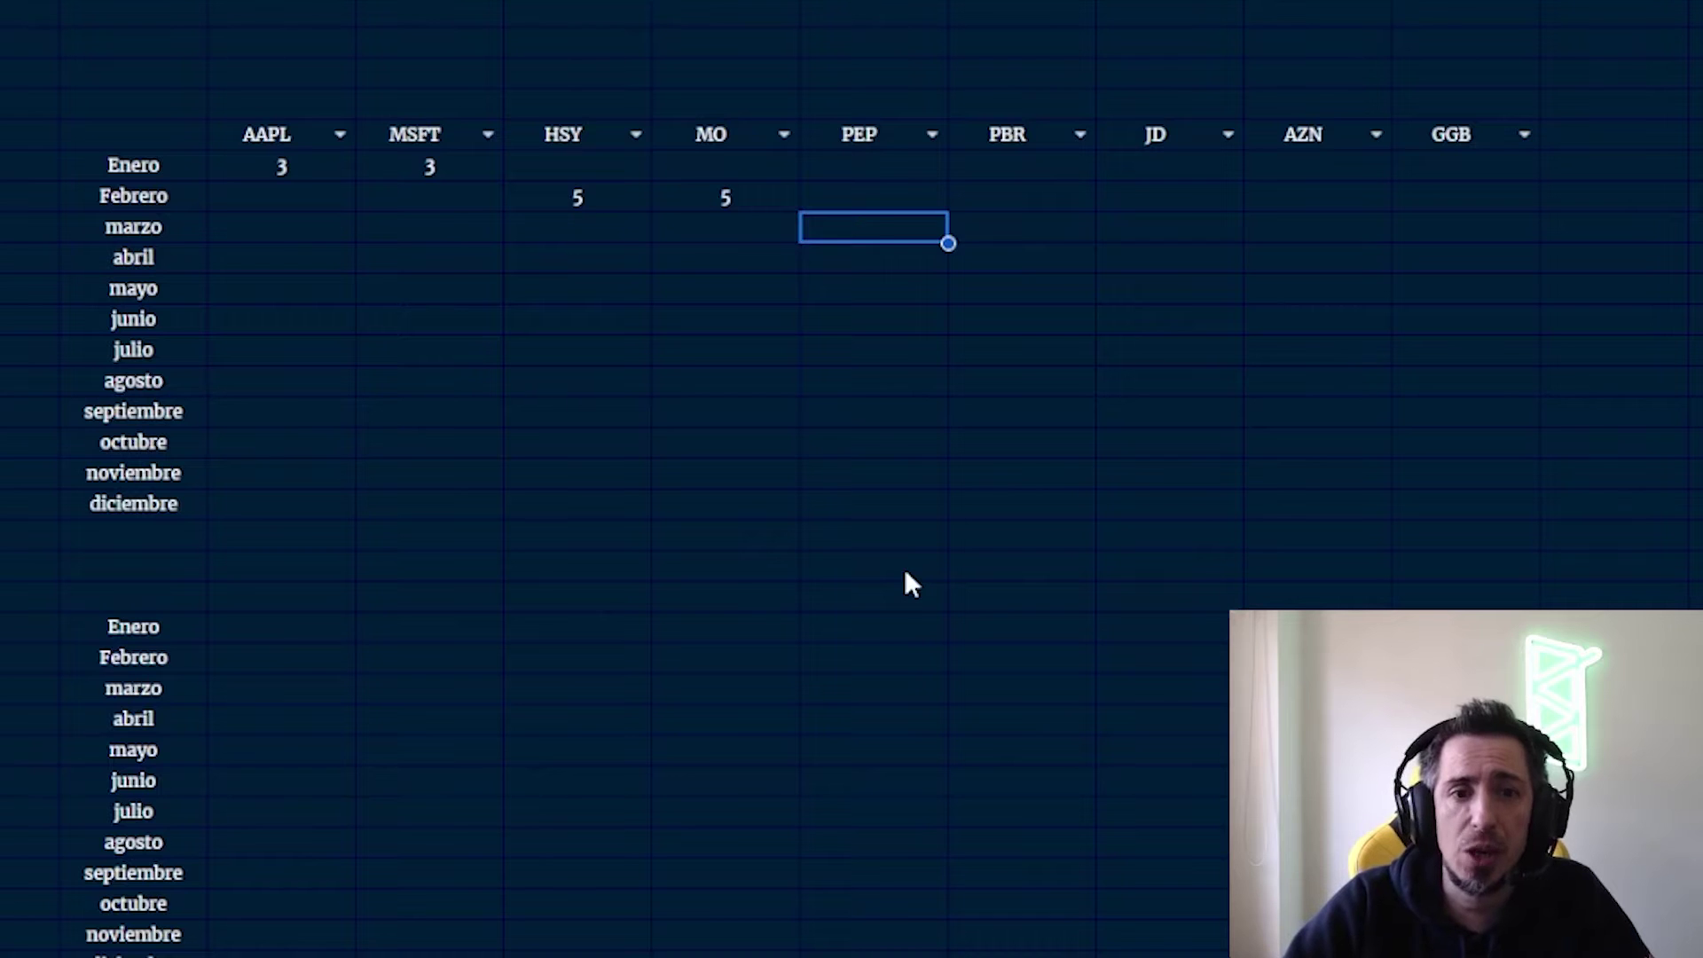
pyautogui.write('6')
pyautogui.press('Tab')
pyautogui.write('6')
pyautogui.press('Tab')
# Enter 7 as the abril dividend for JD, AZN and GGB
pyautogui.write('7')
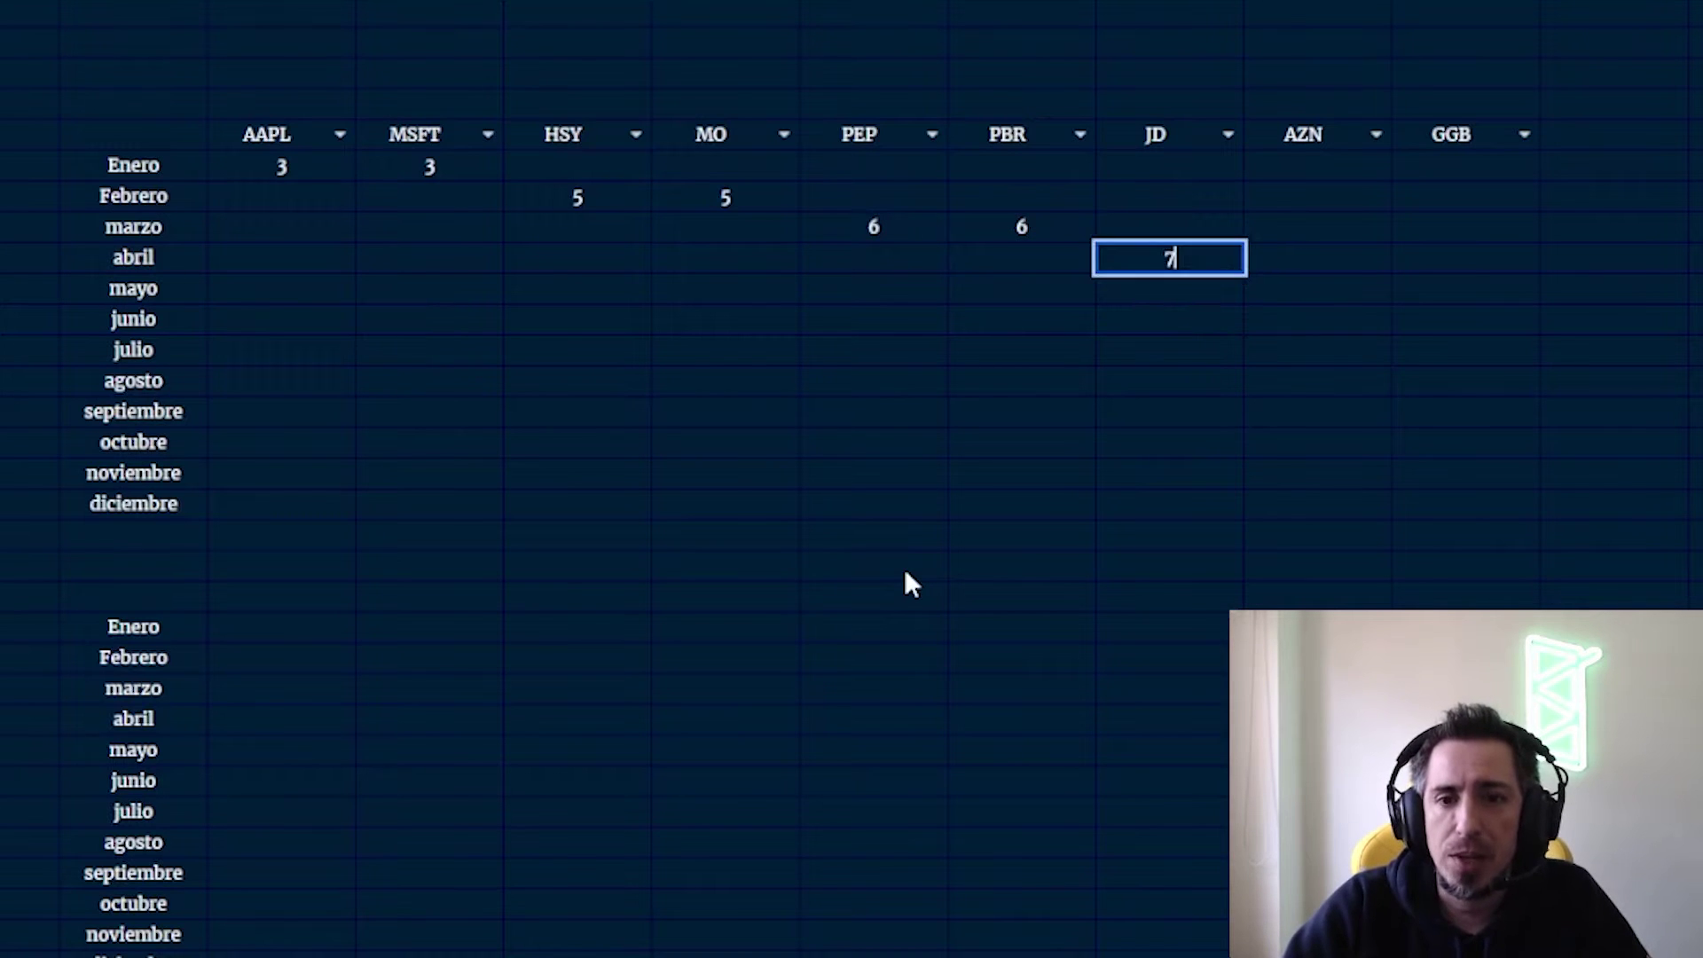
pyautogui.press('Tab')
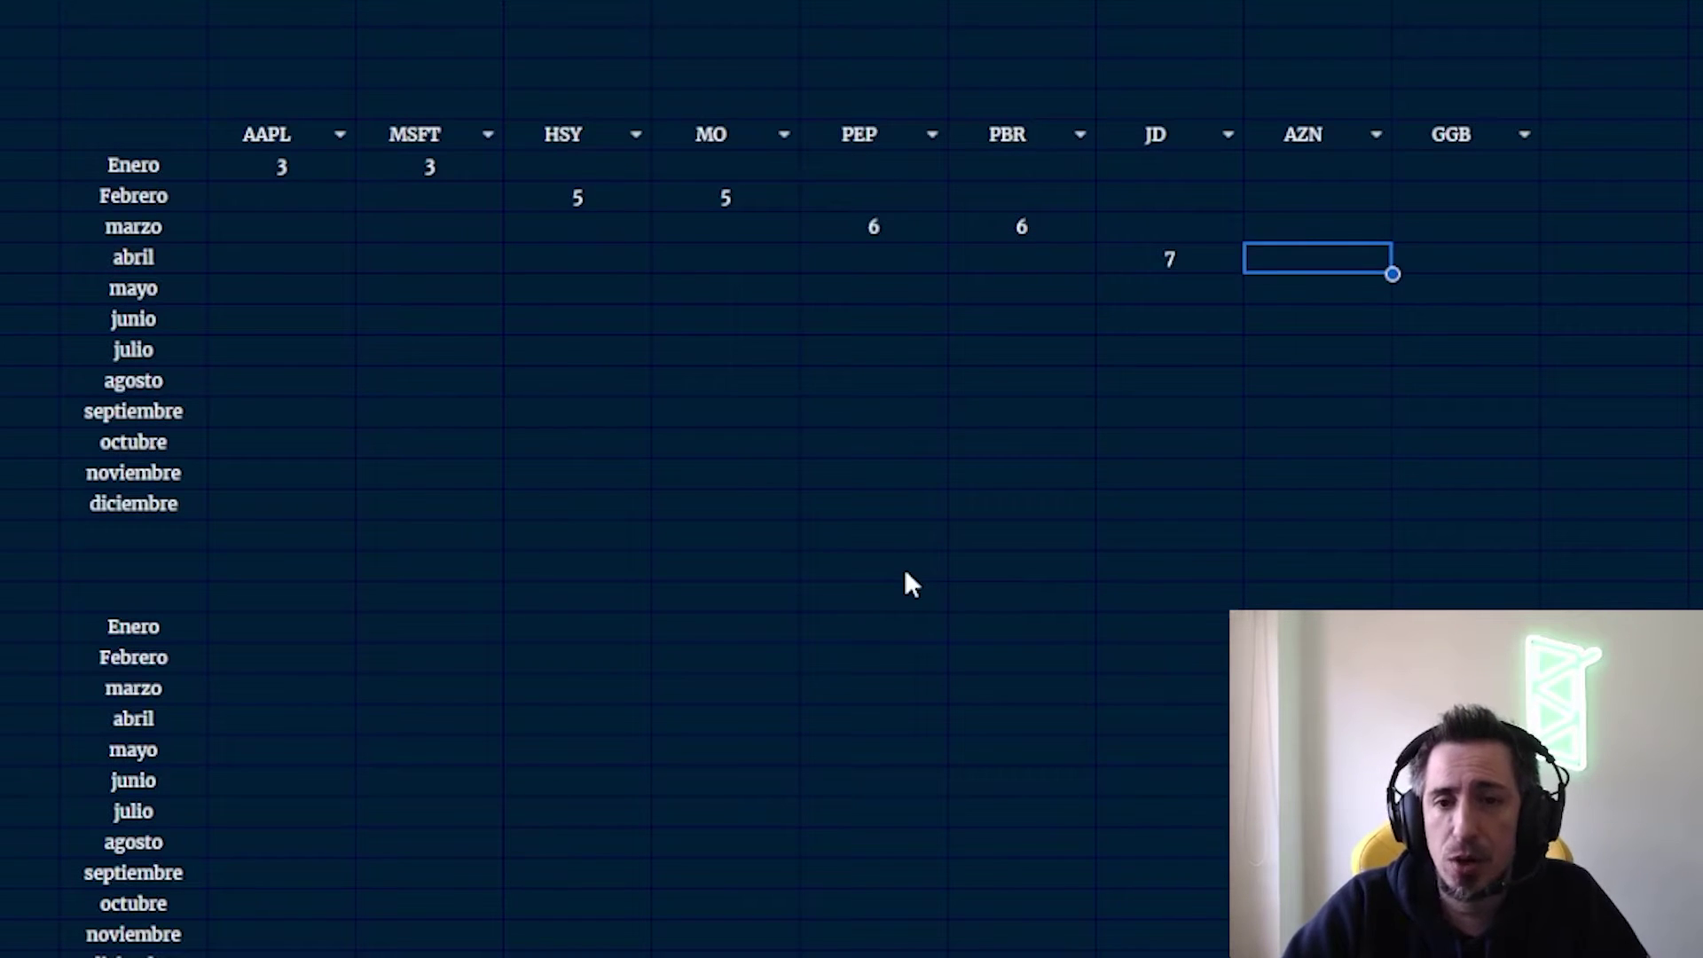
pyautogui.write('7')
pyautogui.press('Tab')
pyautogui.write('7')
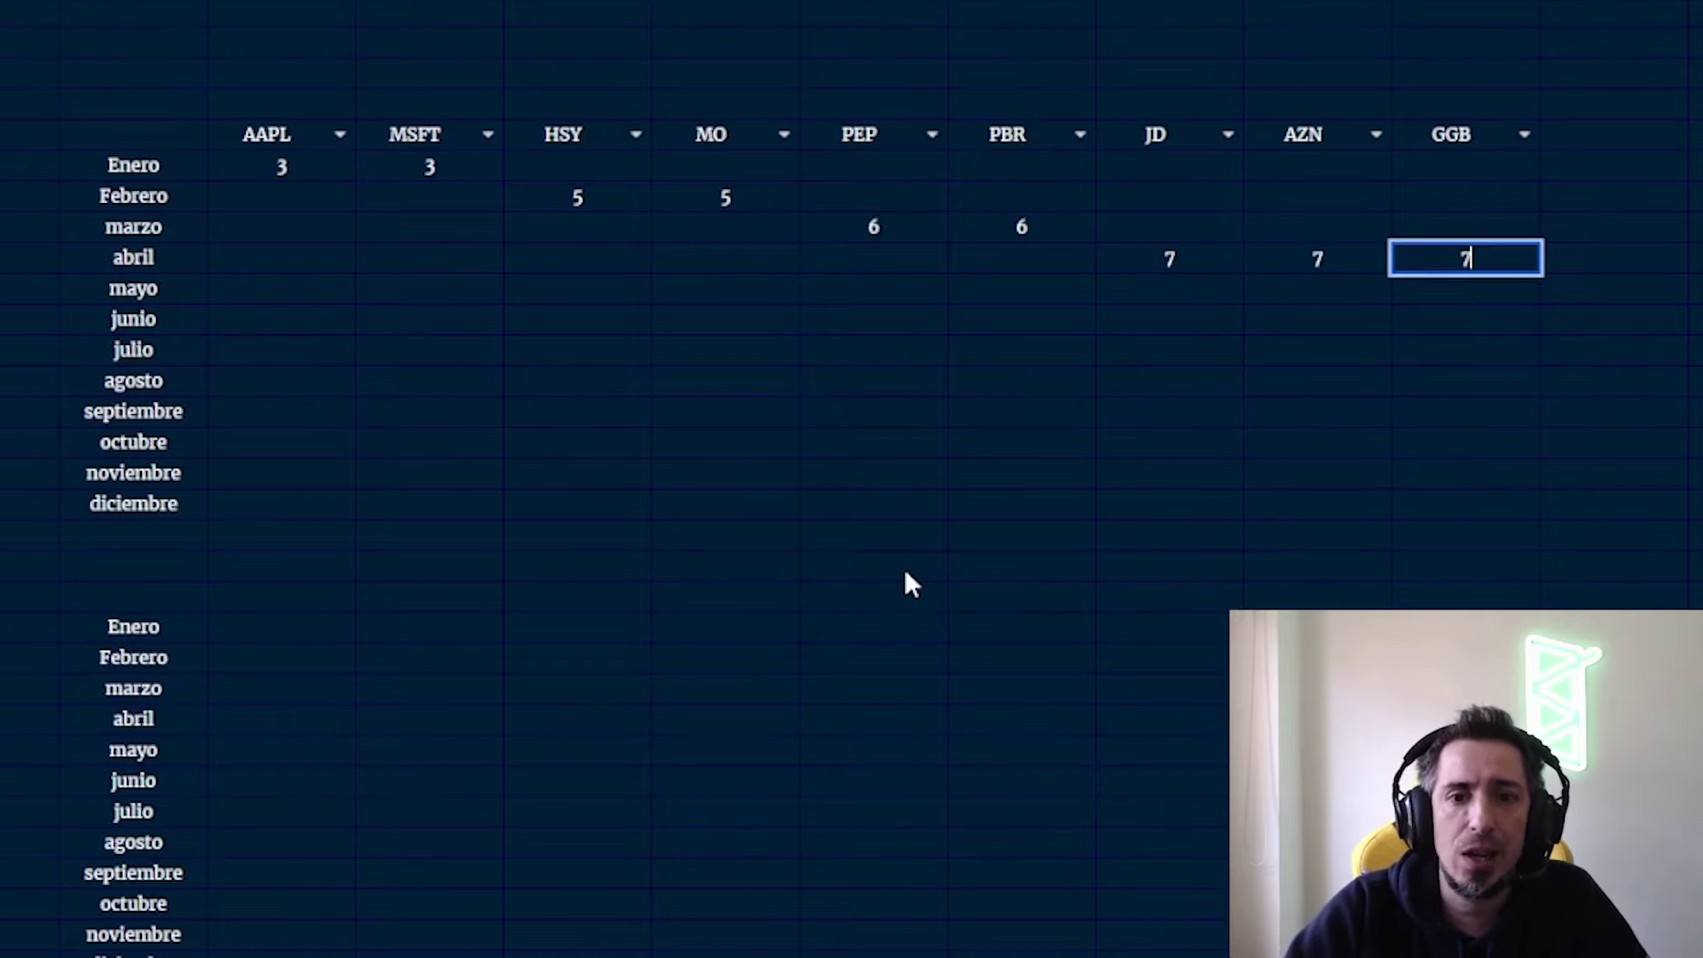
pyautogui.press('Left')
pyautogui.press('Left')
pyautogui.press('Left')
pyautogui.press('Left')
pyautogui.press('Left')
pyautogui.press('Left')
pyautogui.press('Left')
pyautogui.press('Left')
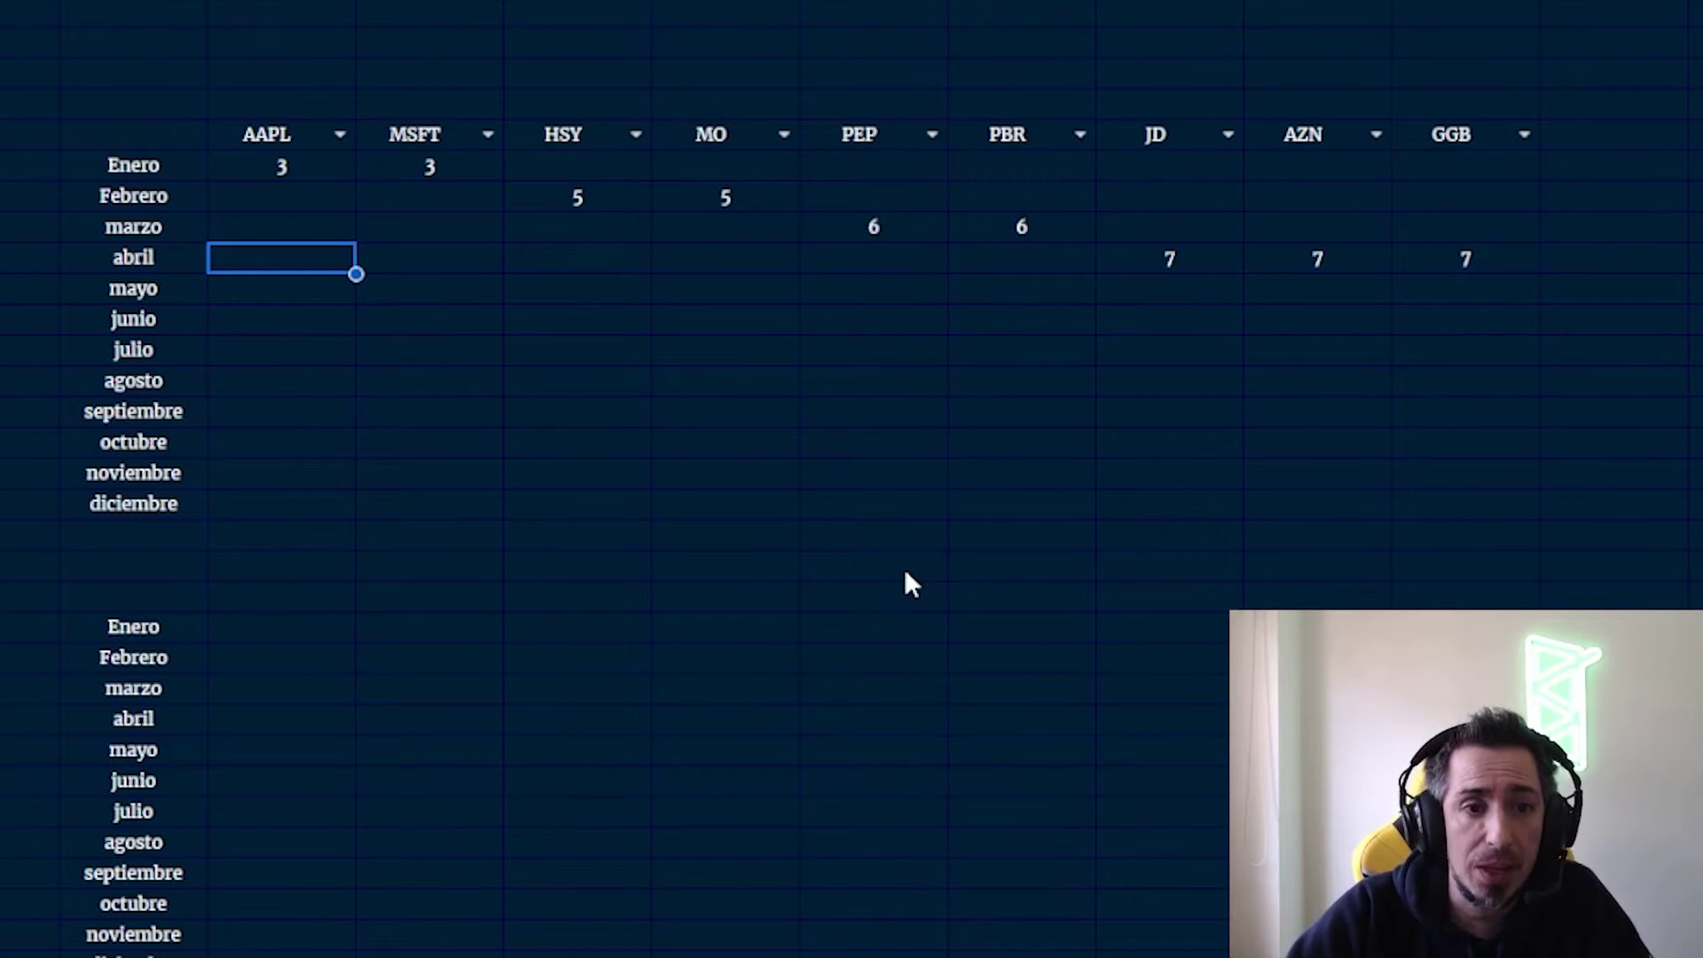
# Enter 4 for AAPL and MSFT in abril and 5 for JD, AZN and GGB
pyautogui.write('3')
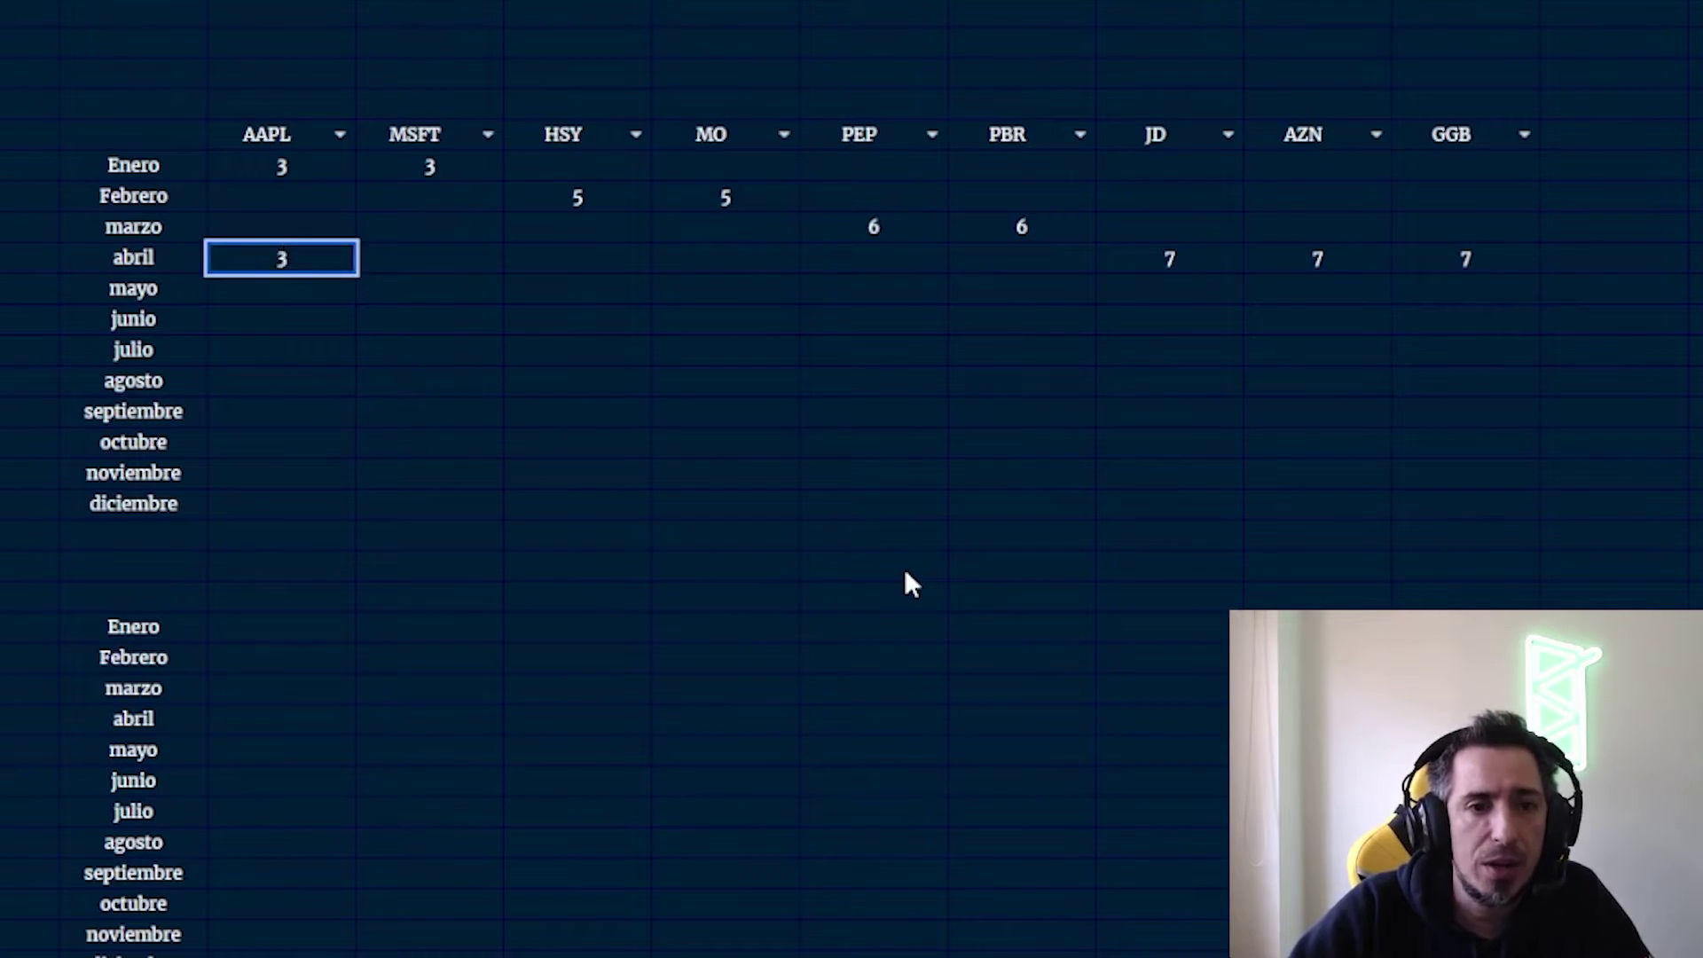
pyautogui.press('BackSpace')
pyautogui.write('4')
pyautogui.press('Return')
pyautogui.press('Up')
pyautogui.press('Right')
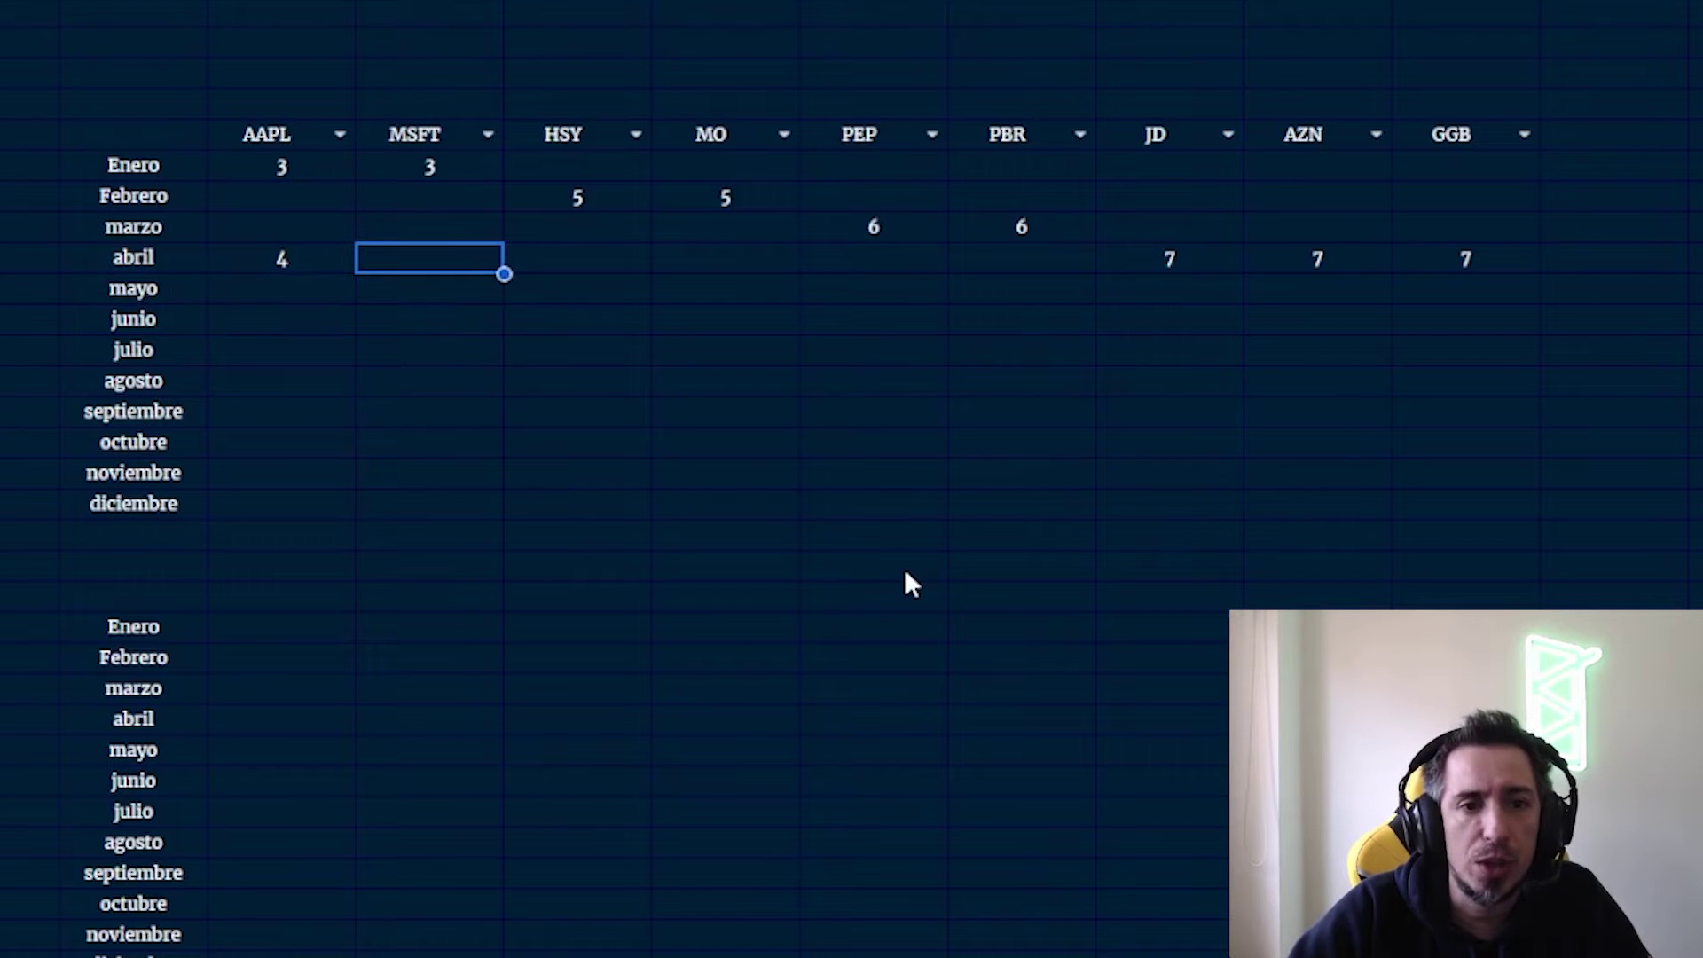
pyautogui.write('4')
pyautogui.press('Return')
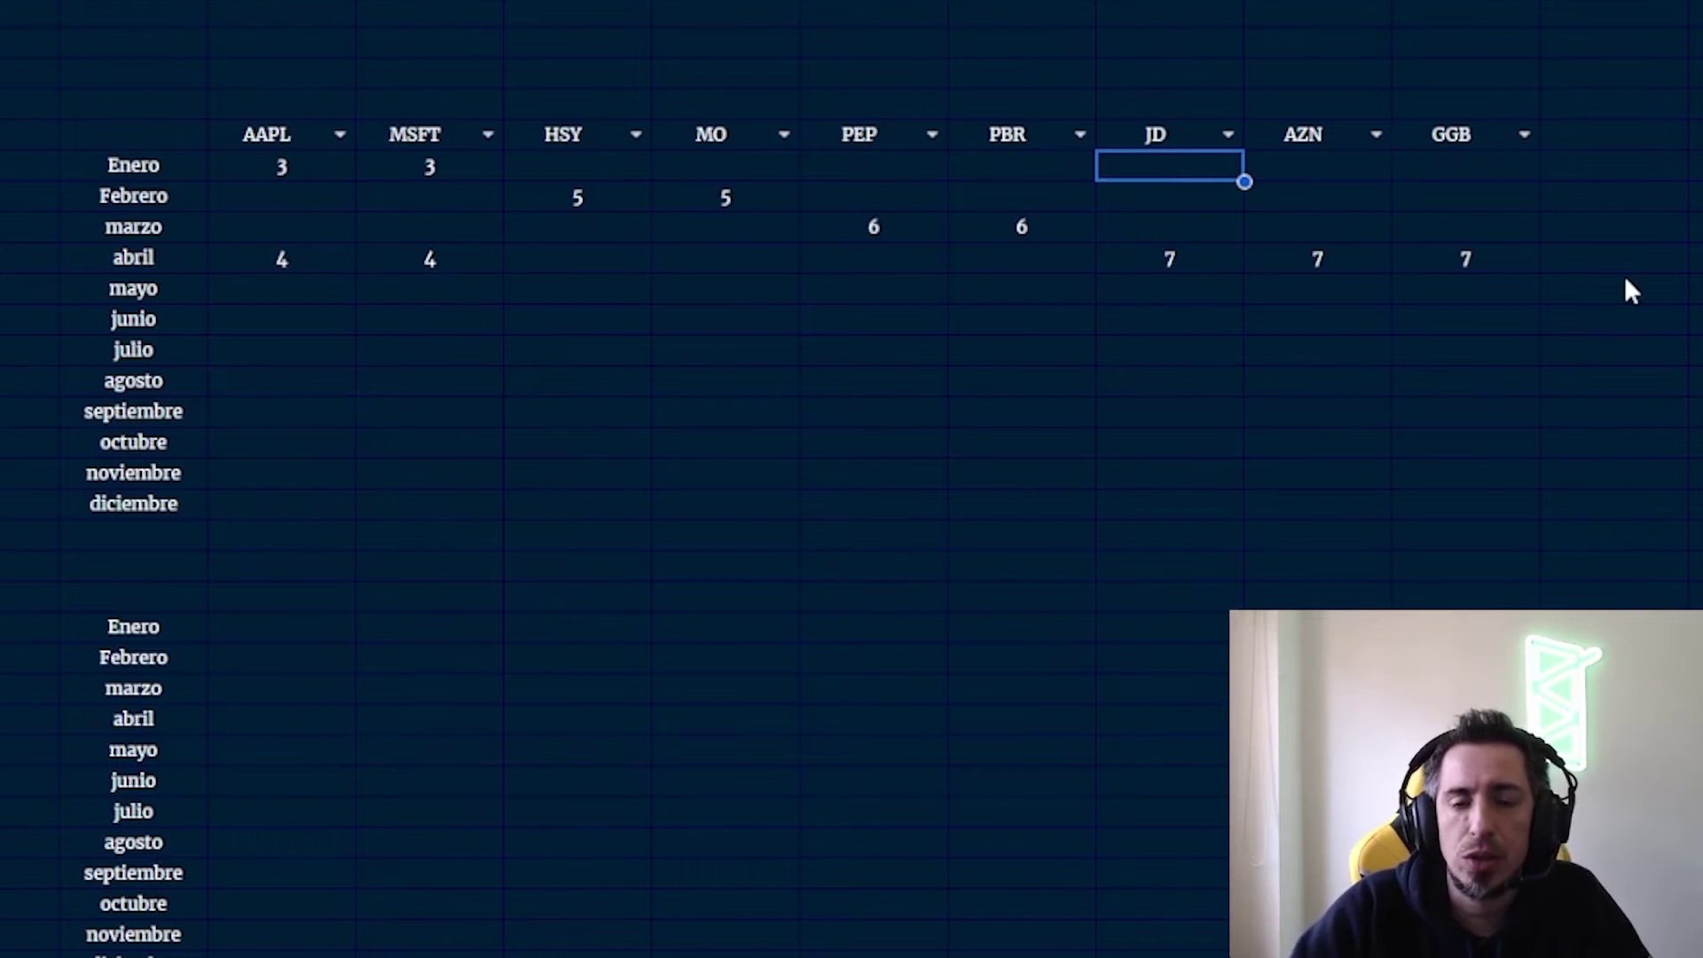
pyautogui.write('5\t5\t5')
pyautogui.press('Return')
pyautogui.click(940, 320)
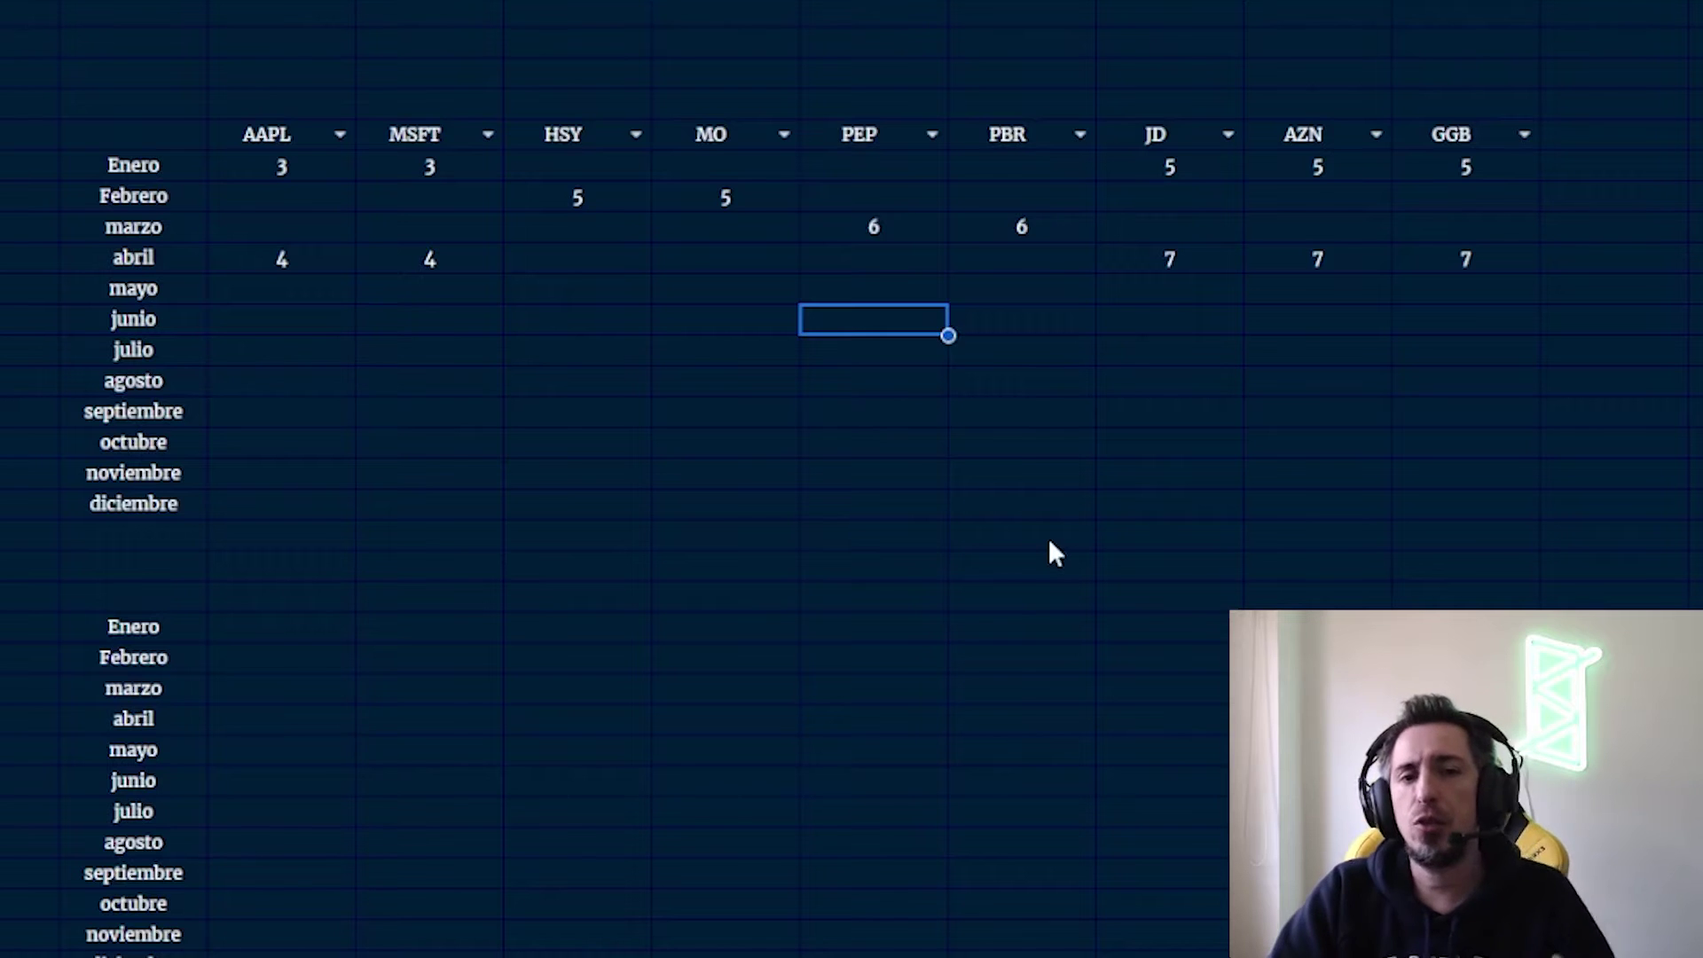
# Apply dollar currency format to the first table's month-by-ticker dividend cells
pyautogui.click(272, 149)
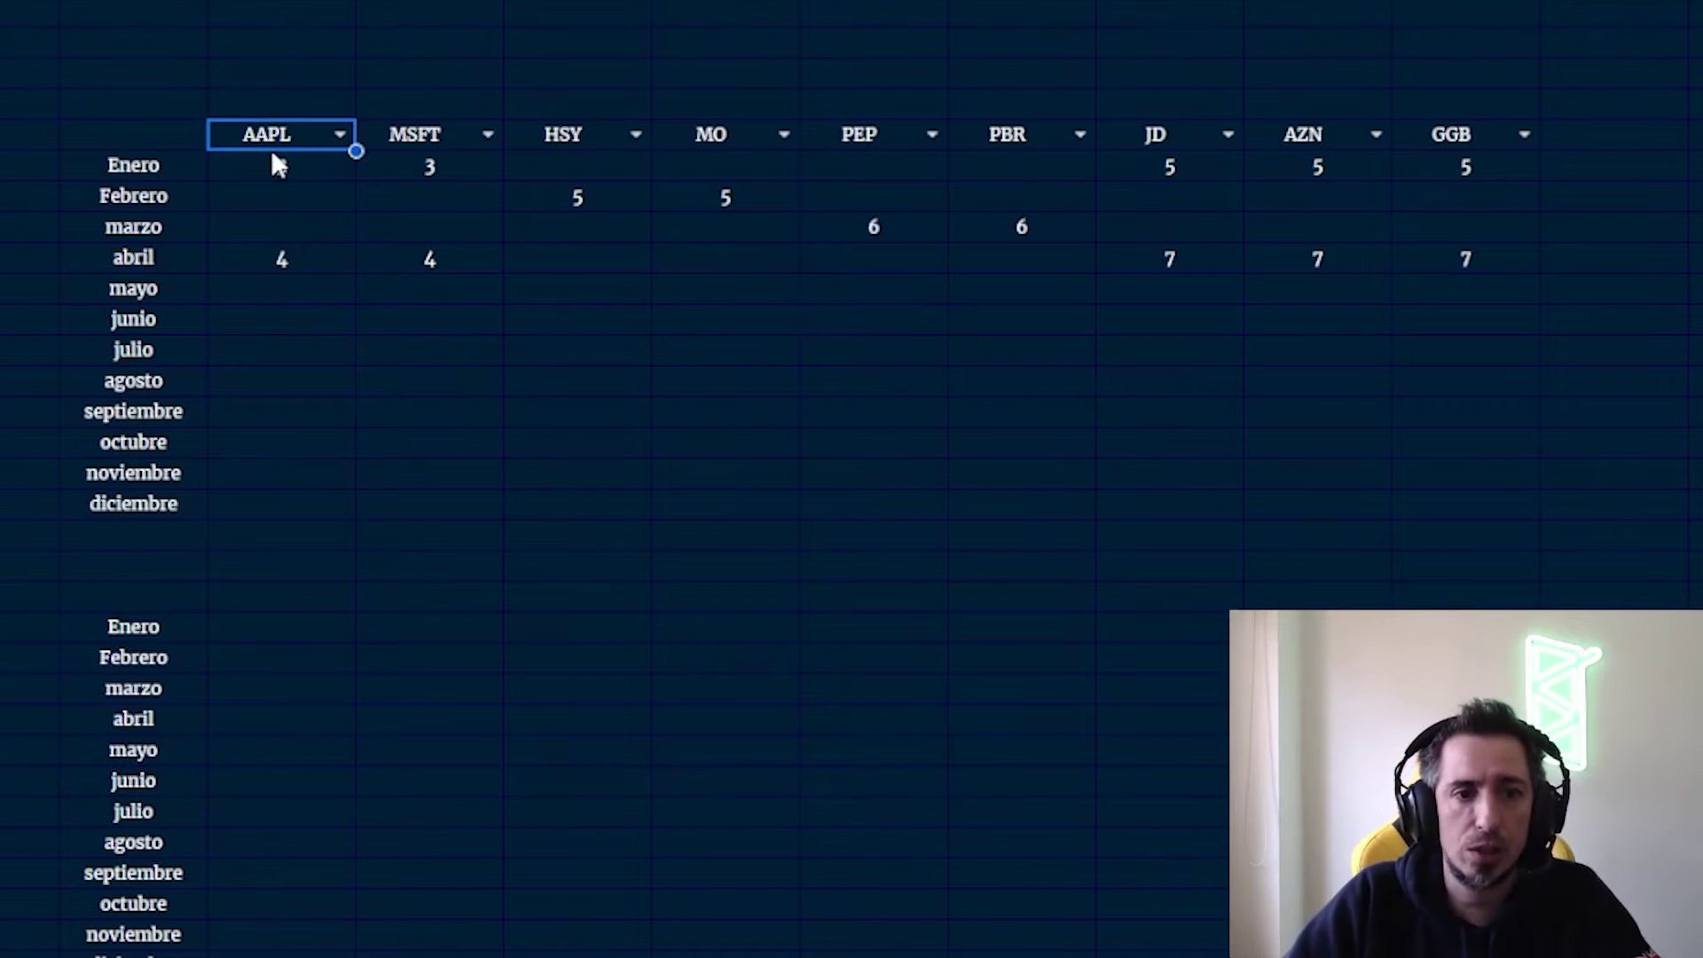
pyautogui.moveTo(271, 169); pyautogui.dragTo(1056, 479)
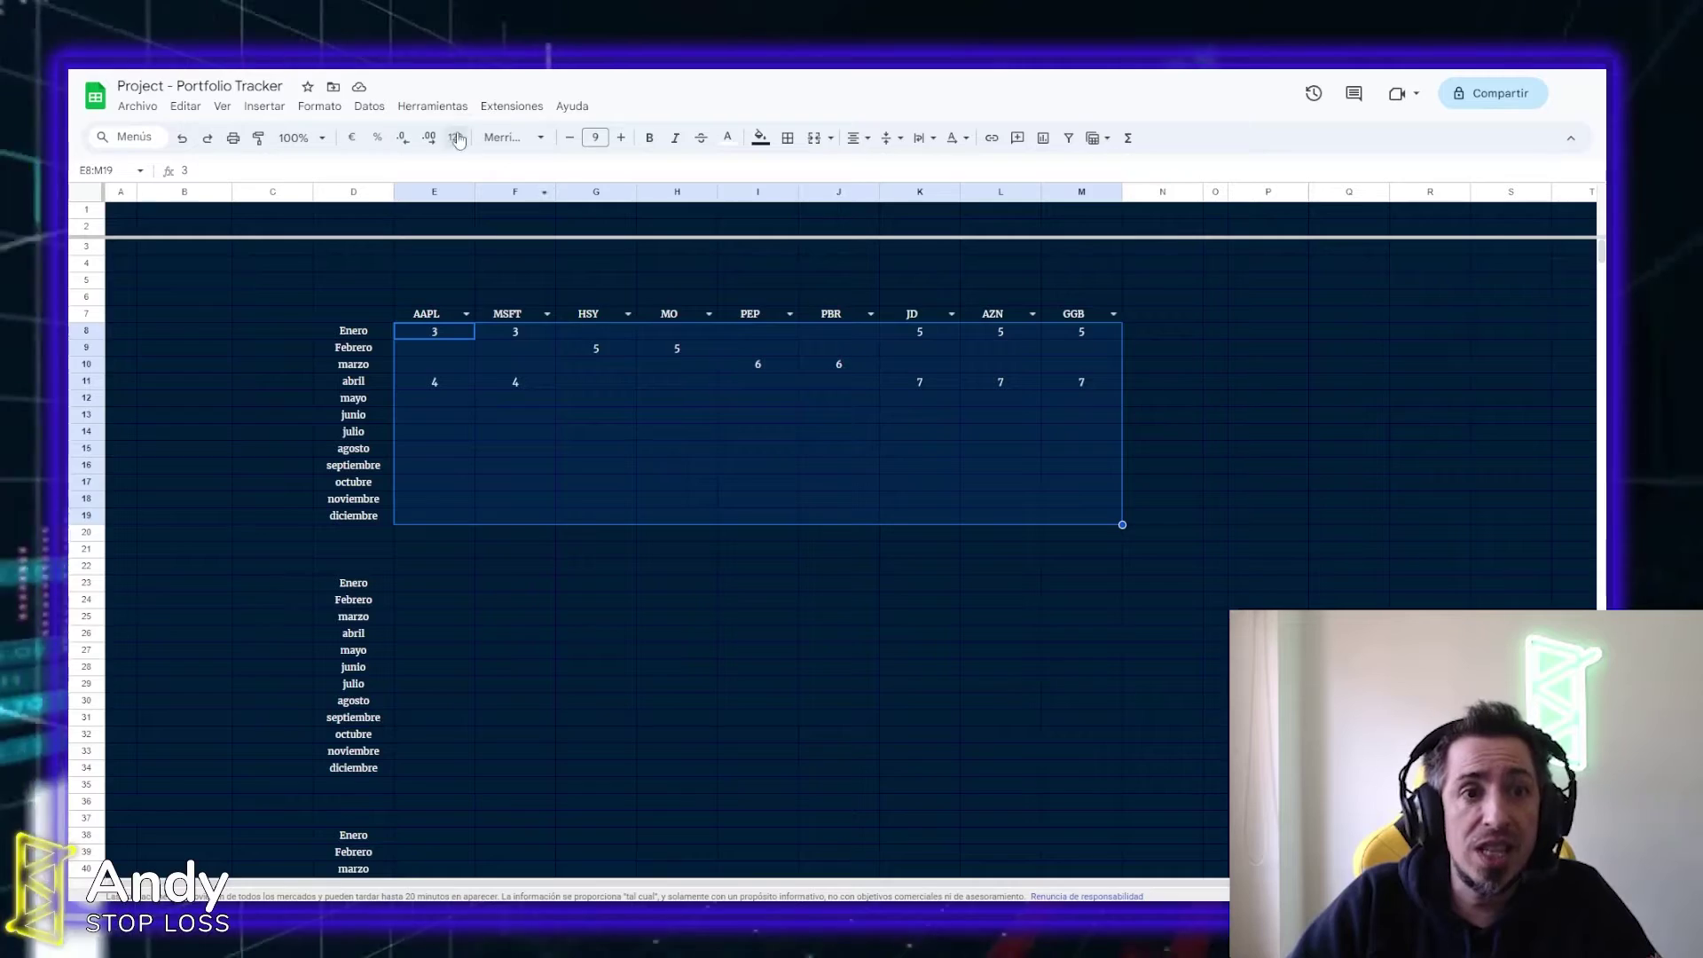
pyautogui.click(320, 168)
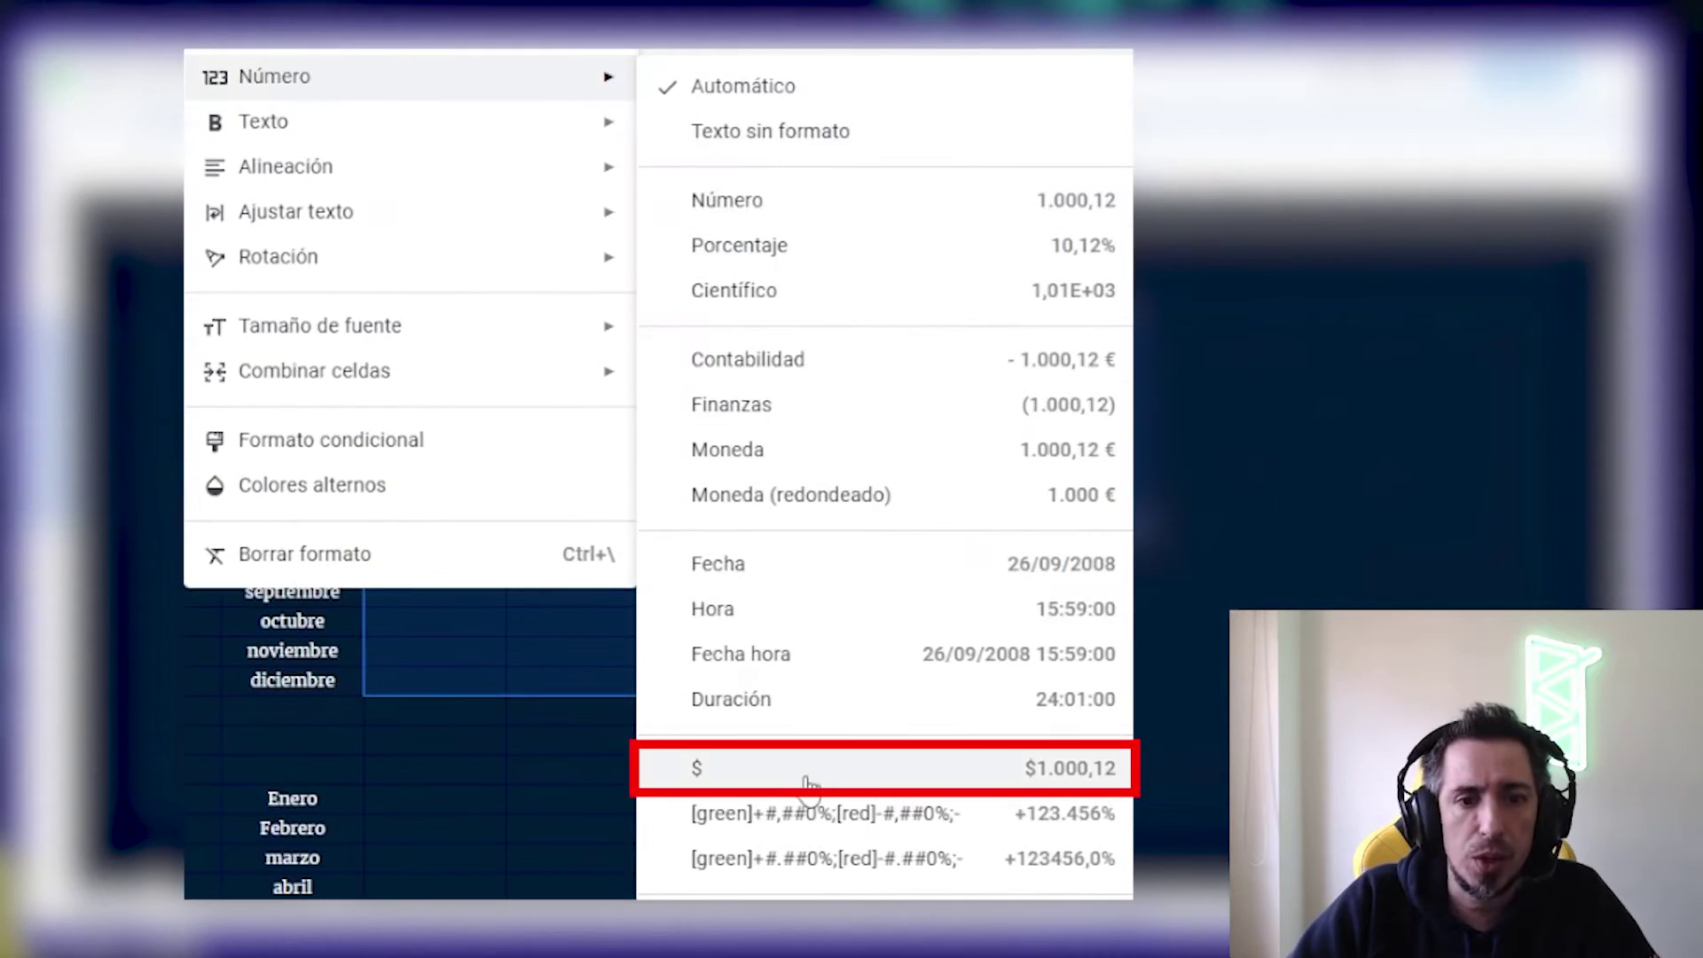
pyautogui.moveTo(274, 285)
pyautogui.click(806, 781)
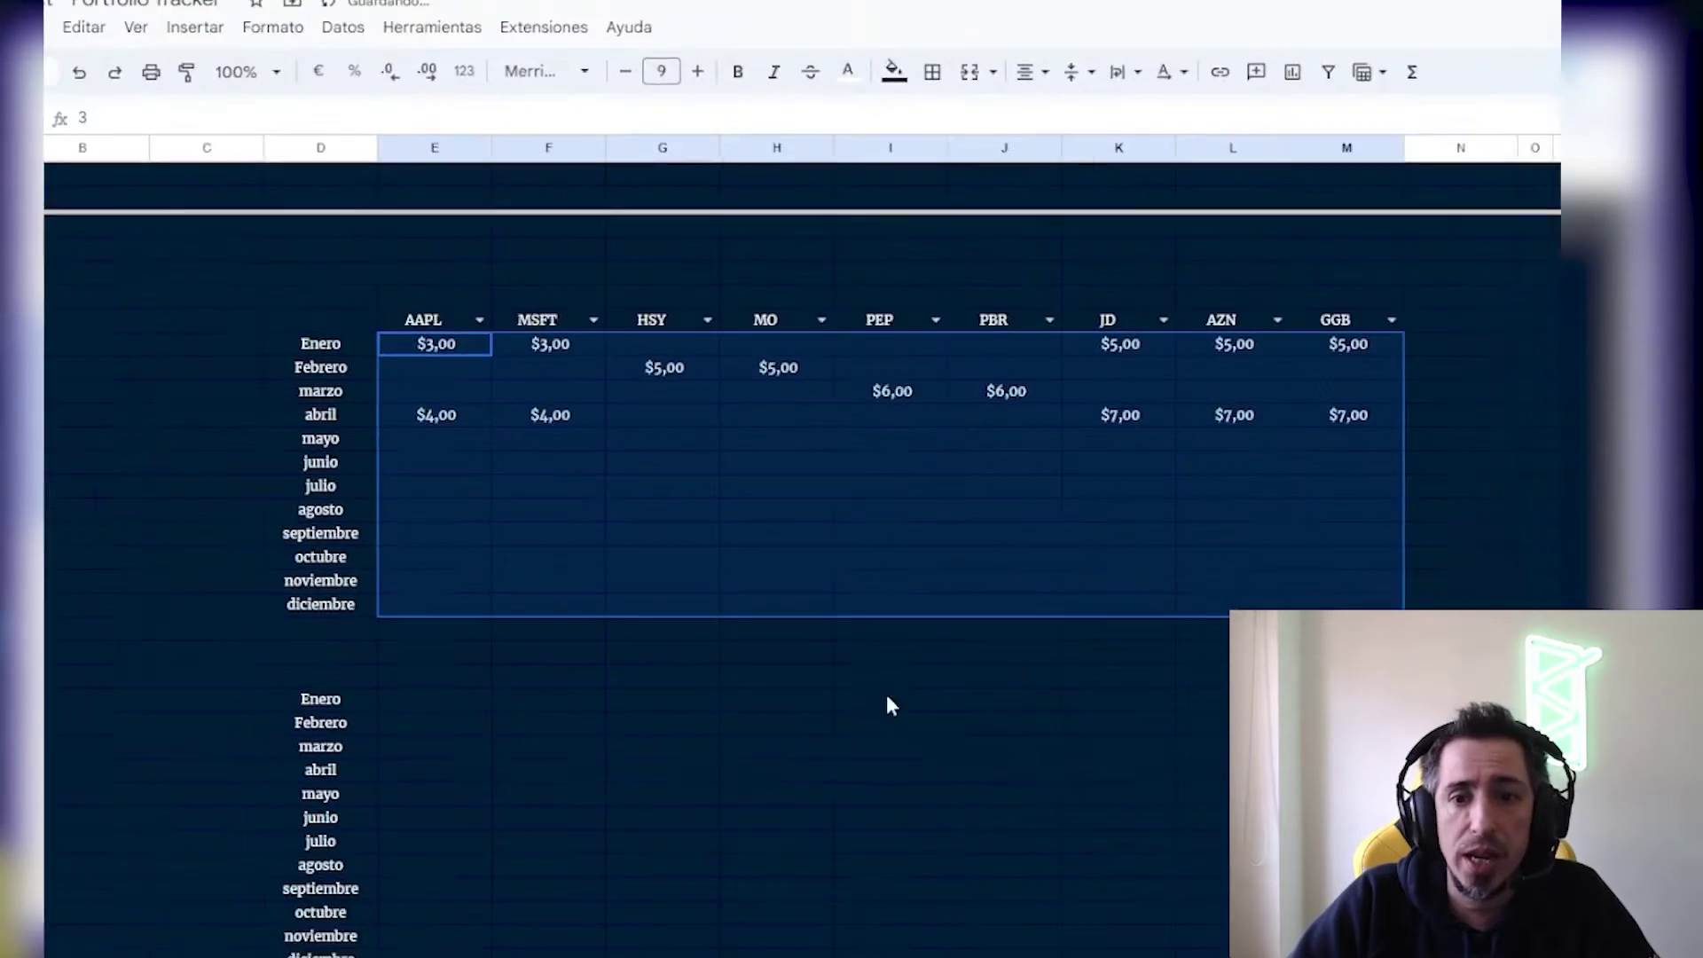
pyautogui.click(804, 596)
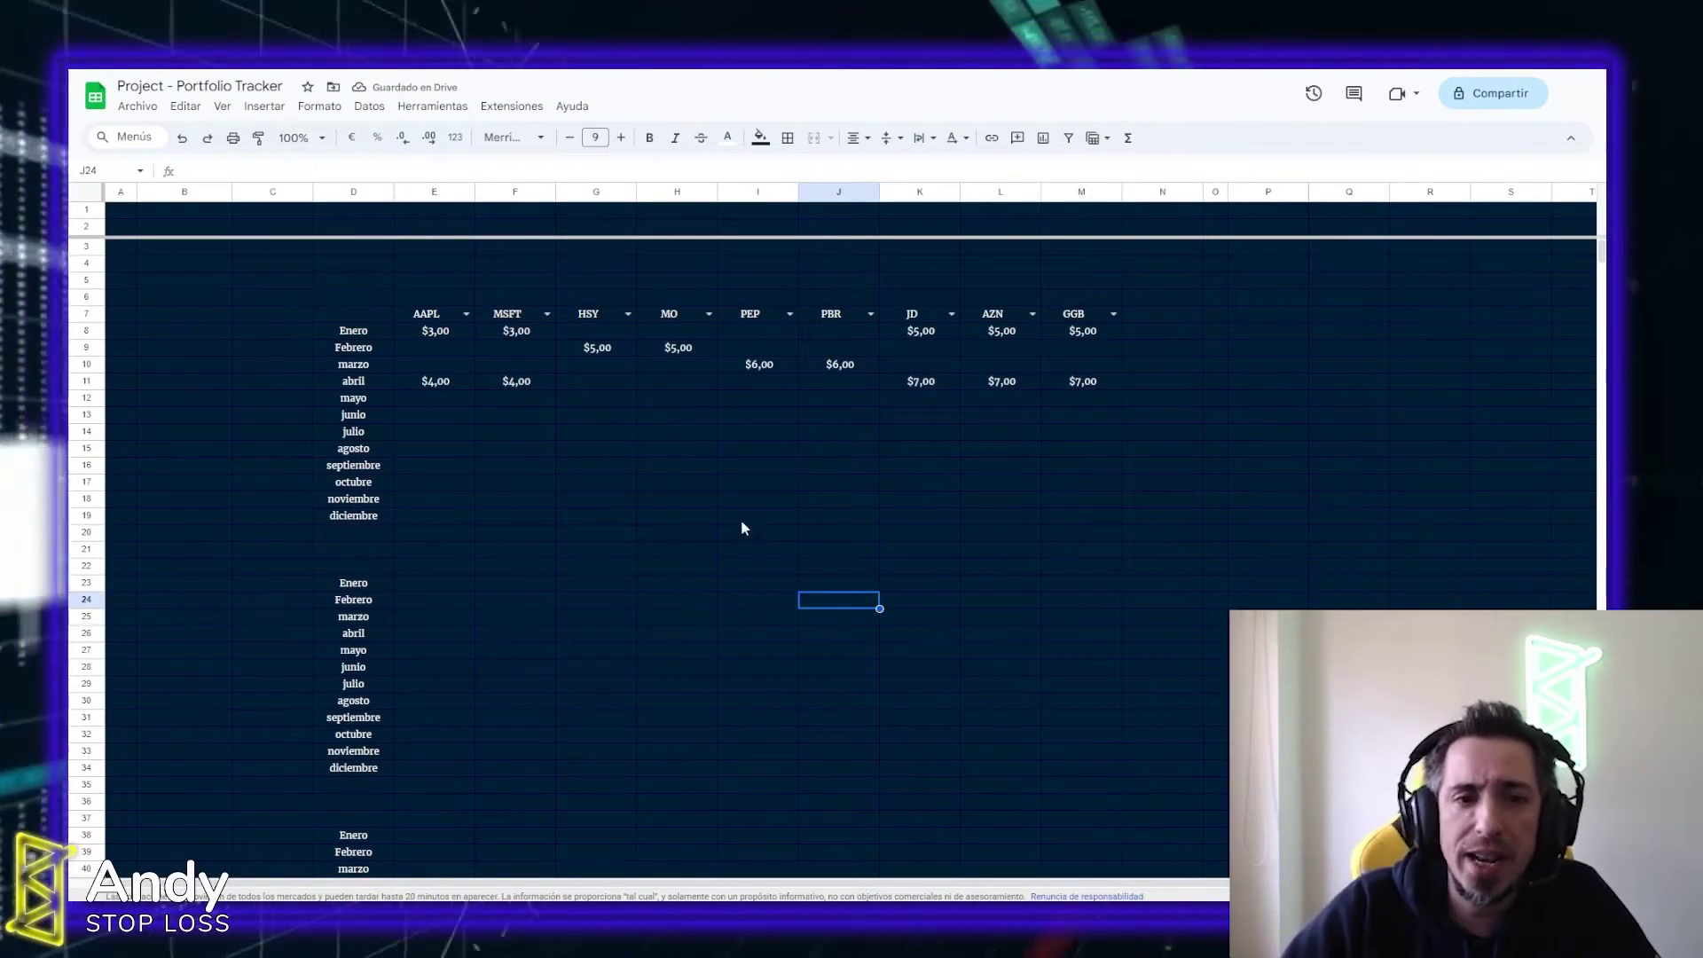
pyautogui.click(432, 380)
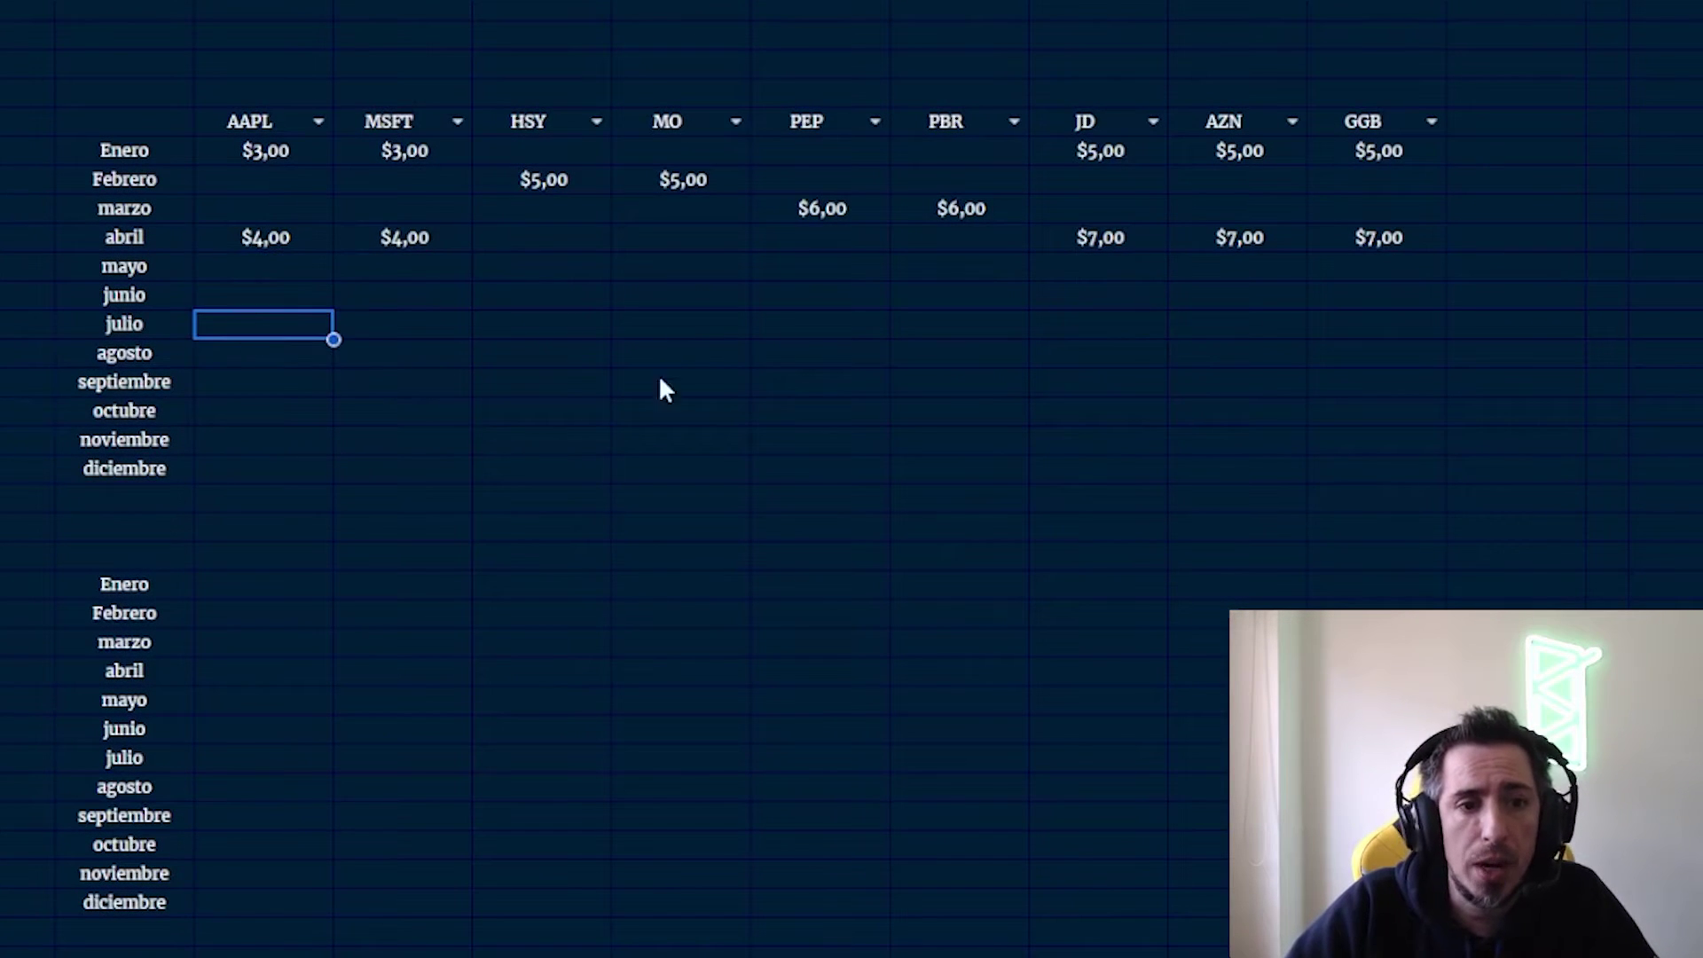
# Enter 5 for AAPL and MSFT in julio, and 6 then 7 for HSY and MO
pyautogui.write('5')
pyautogui.press('Tab')
pyautogui.write('5')
pyautogui.press('Return')
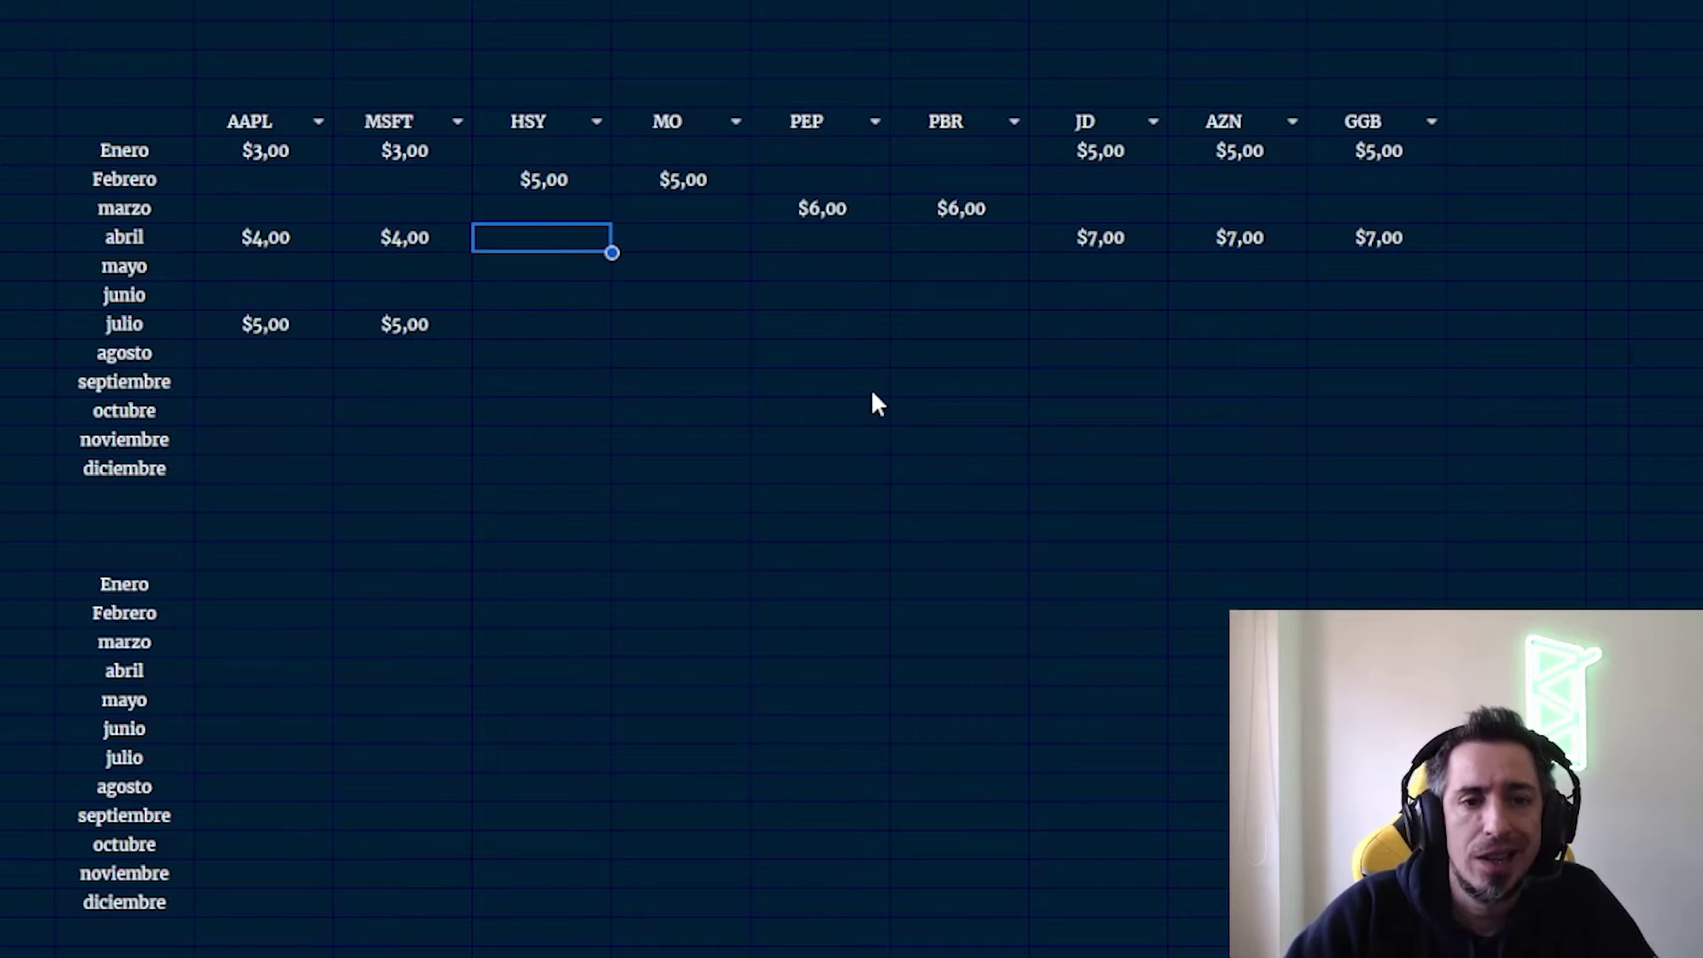
pyautogui.press('Down')
pyautogui.write('6')
pyautogui.press('Return')
pyautogui.press('Down')
pyautogui.press('Down')
pyautogui.write('7')
pyautogui.press('Return')
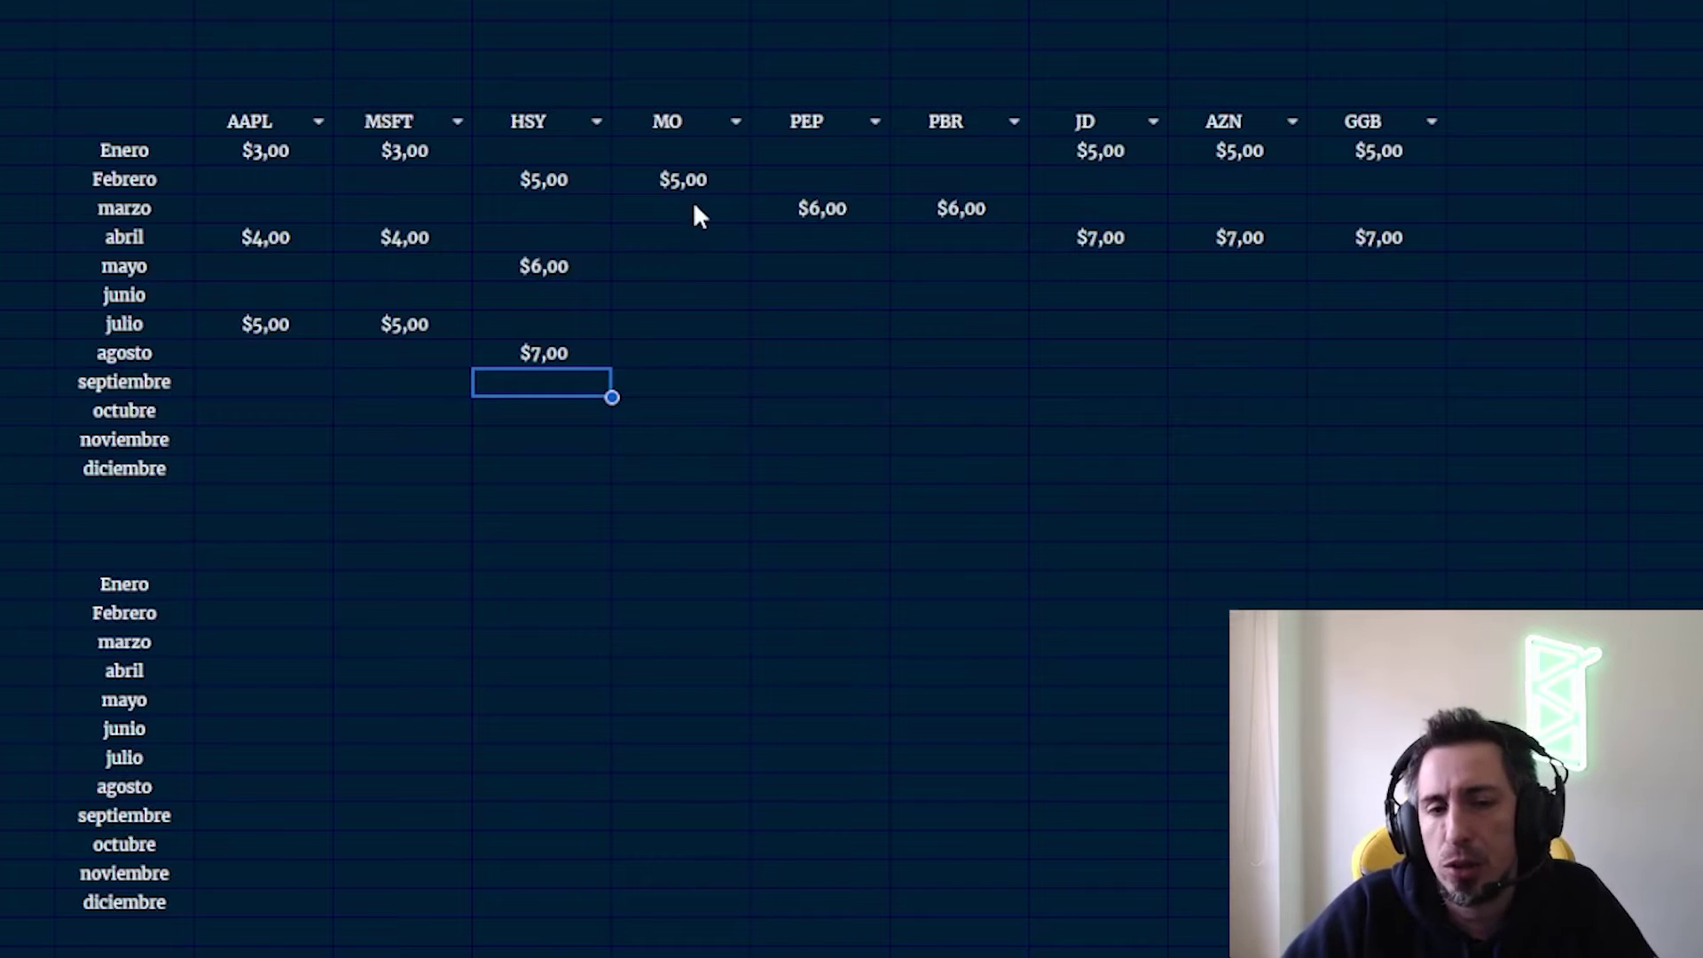
pyautogui.click(699, 264)
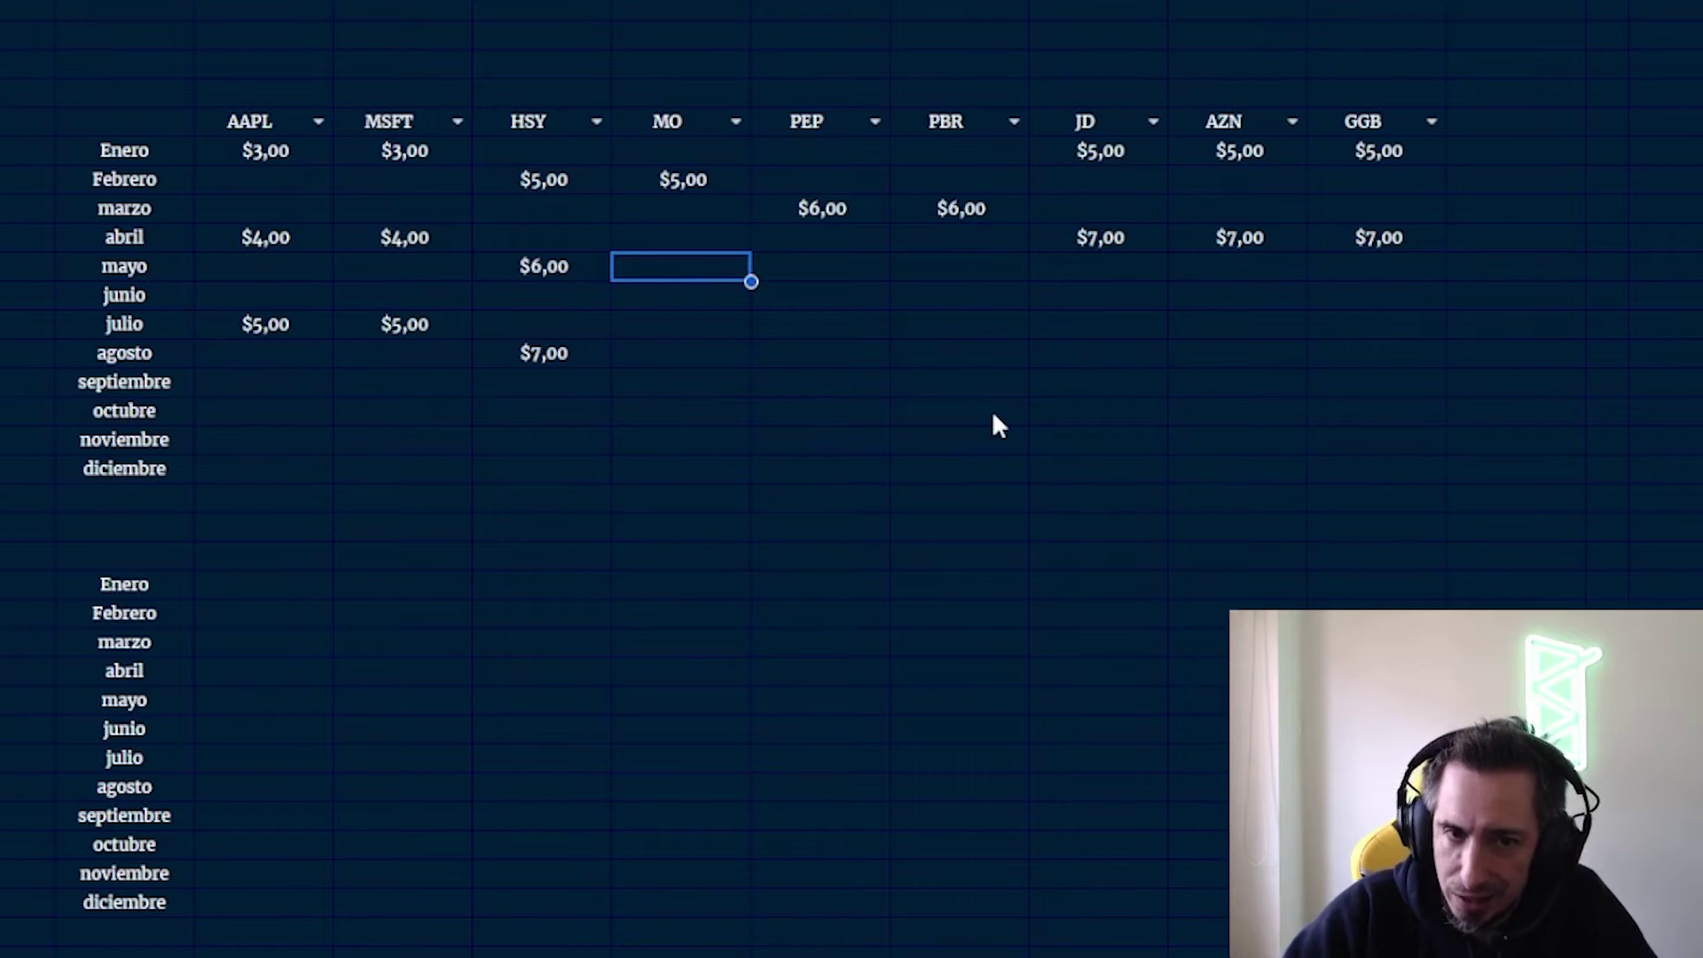
pyautogui.write('6')
pyautogui.press('Return')
pyautogui.press('Down')
pyautogui.press('Down')
pyautogui.write('7')
pyautogui.press('Return')
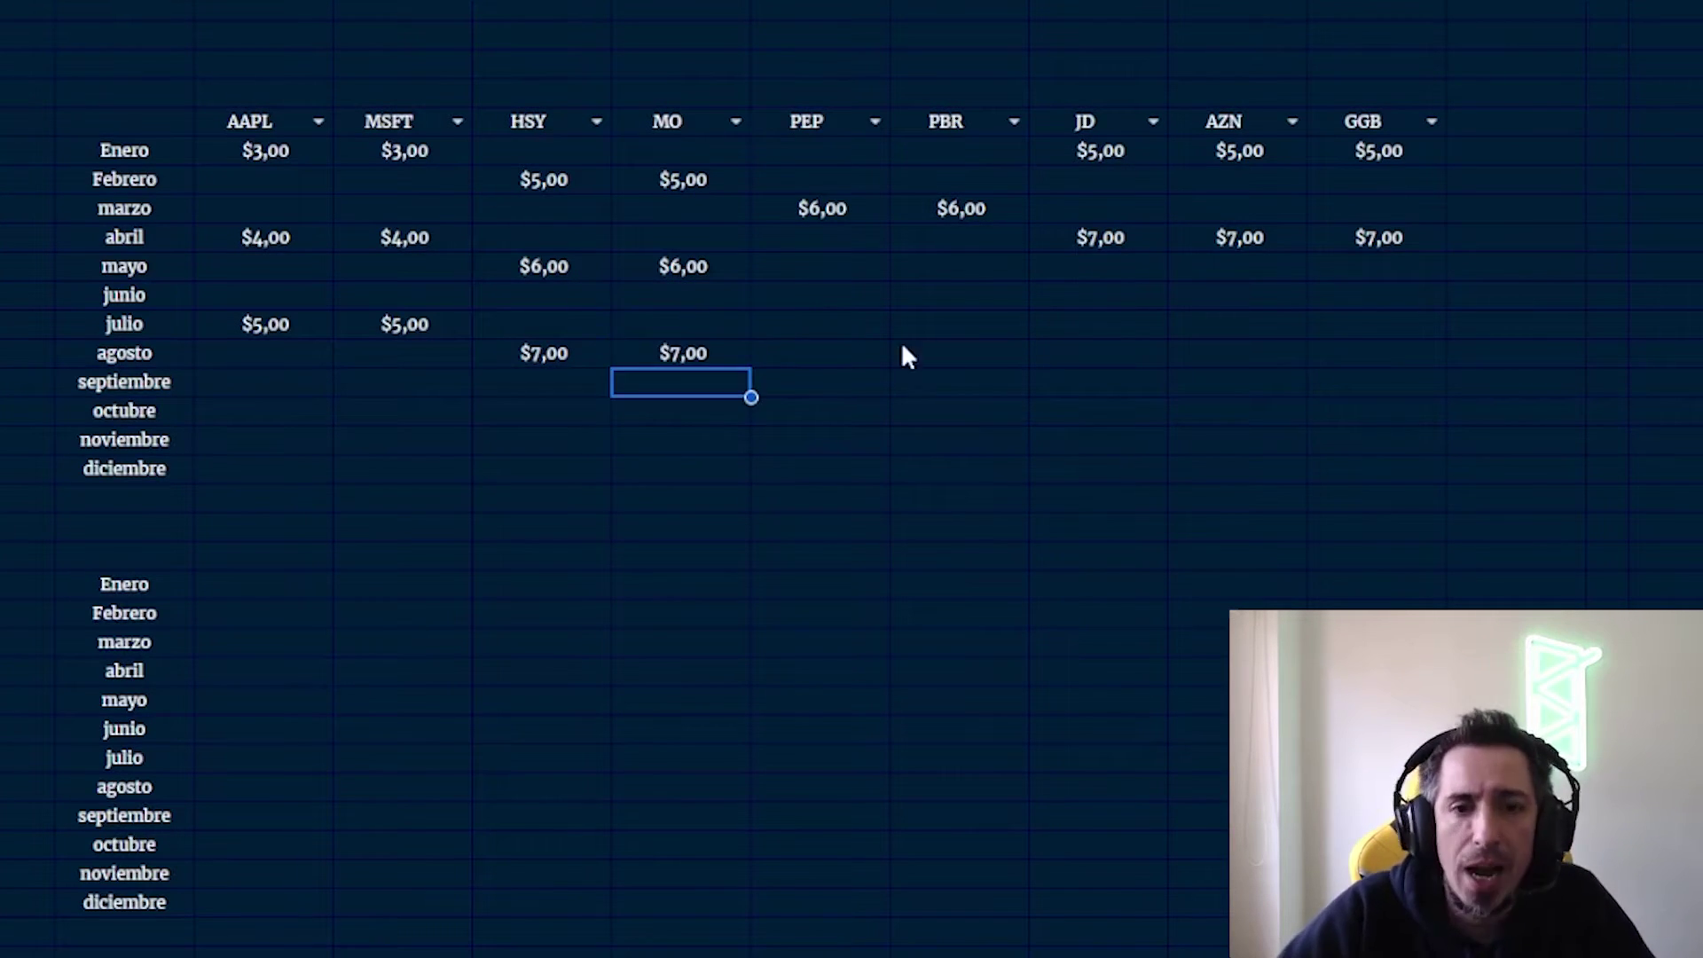
# Enter 7 in June and 8 in September for both PEP and PBR
pyautogui.click(814, 295)
pyautogui.write('7')
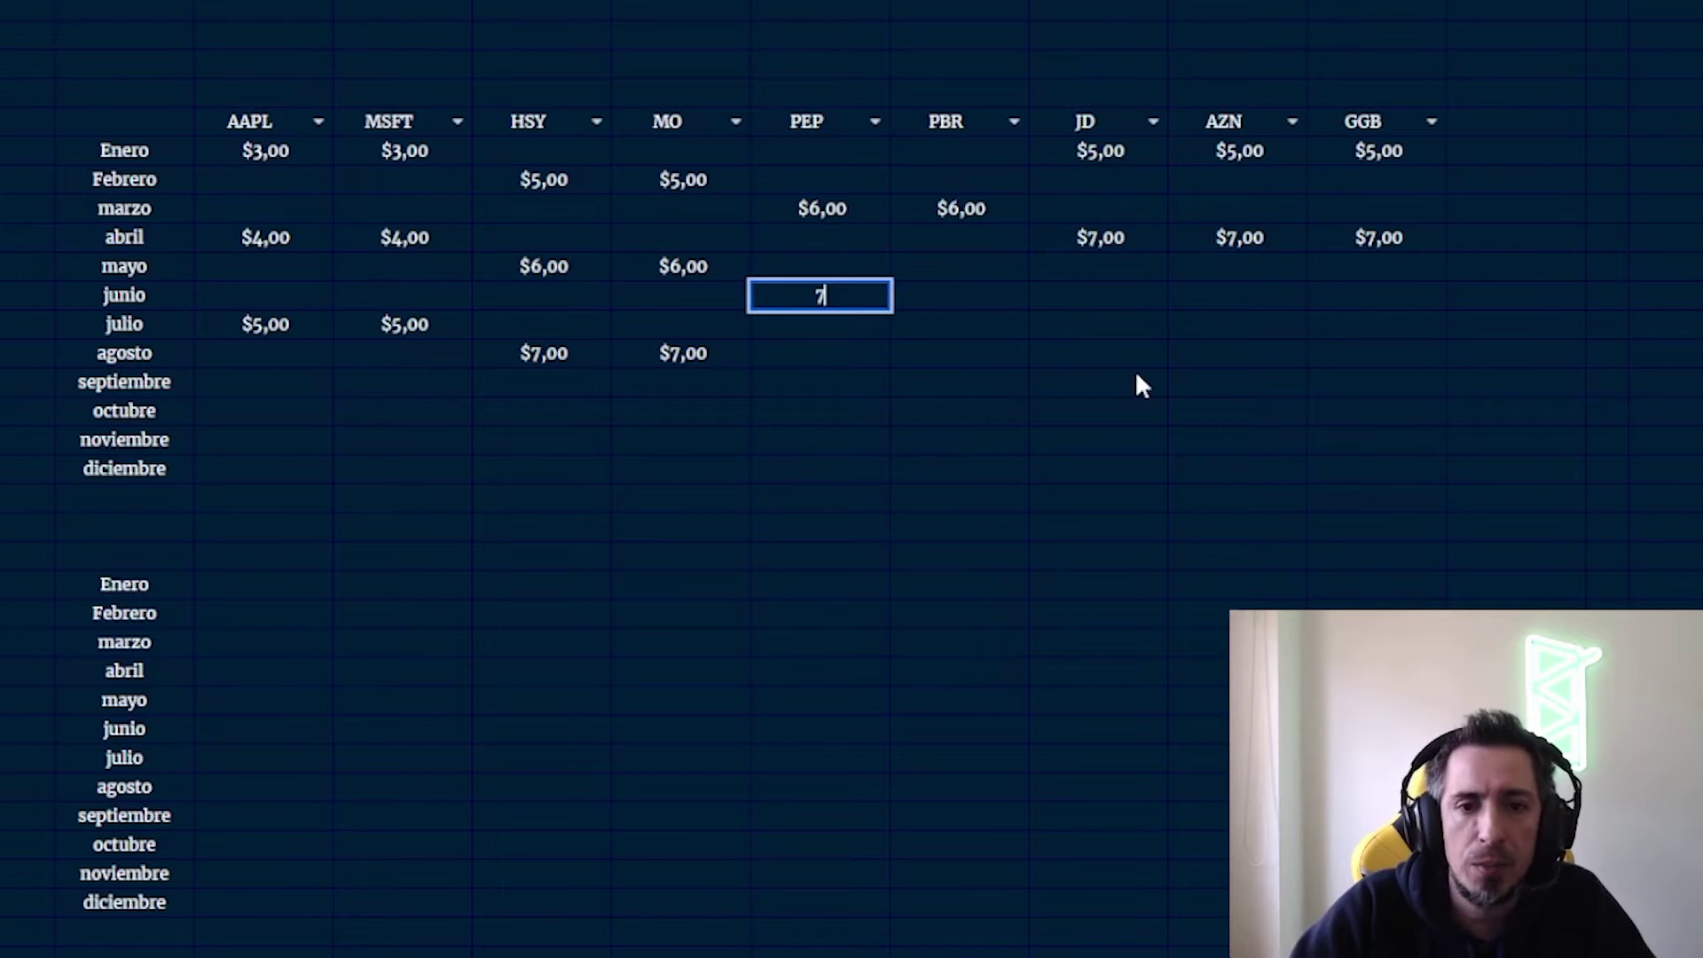
pyautogui.press('Return')
pyautogui.press('Down')
pyautogui.press('Down')
pyautogui.write('8')
pyautogui.press('Tab')
pyautogui.press('Up')
pyautogui.press('Up')
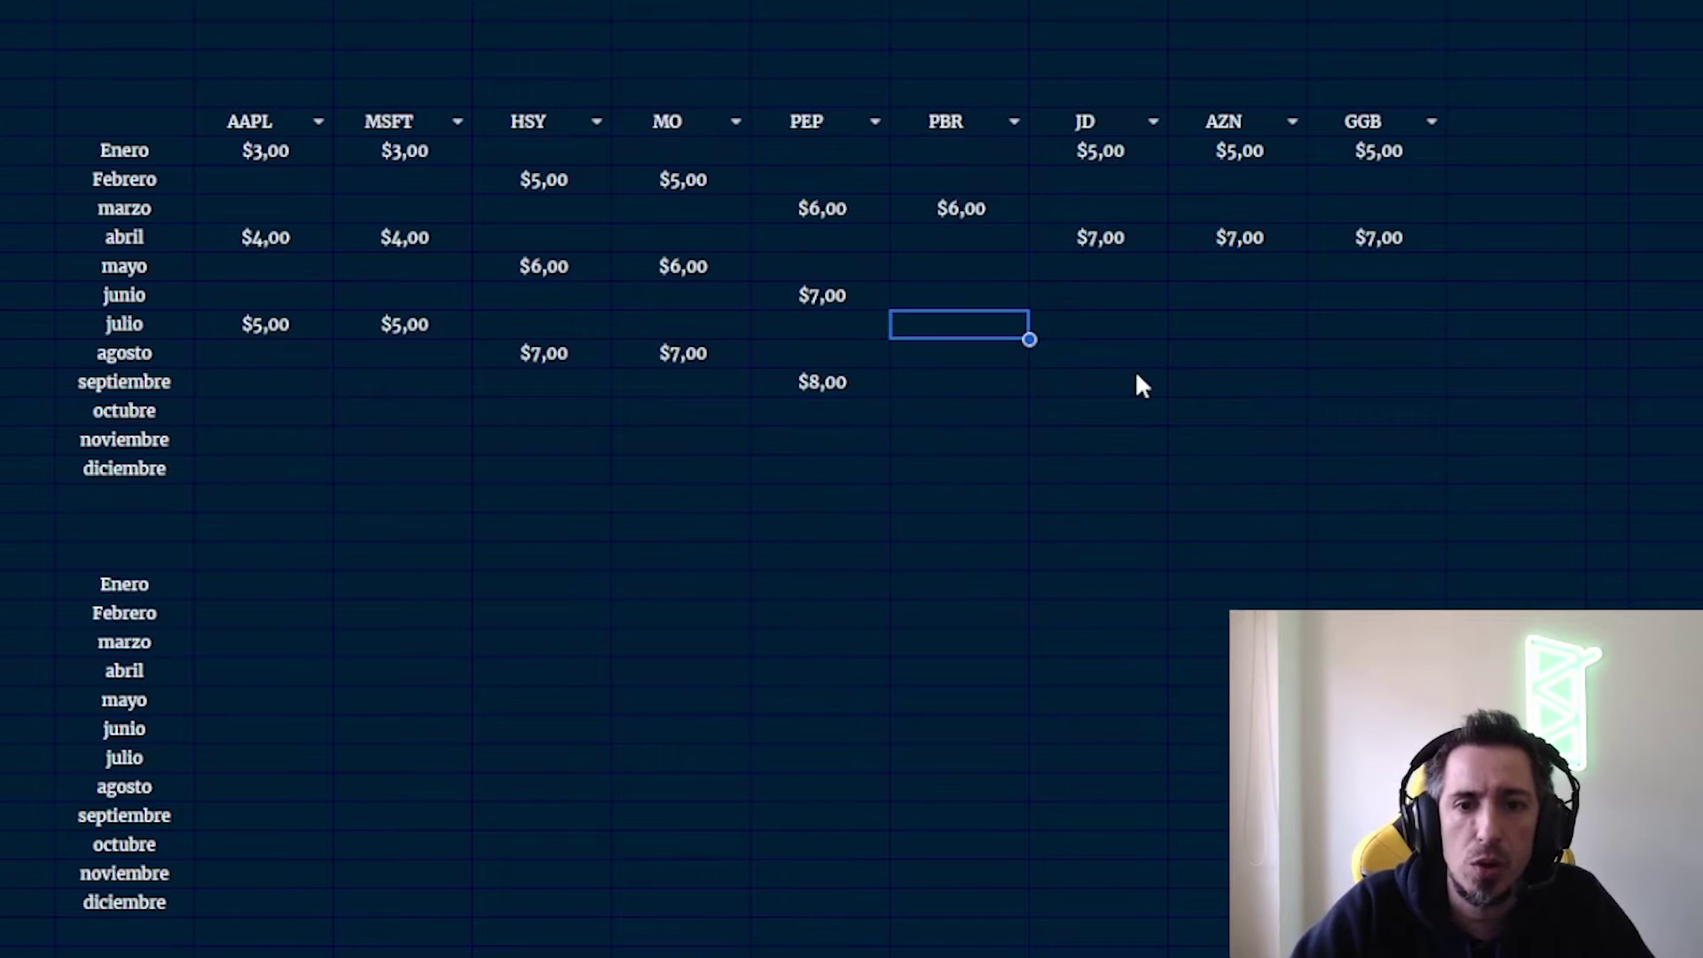
pyautogui.press('Up')
pyautogui.write('7')
pyautogui.press('Return')
pyautogui.press('Down')
pyautogui.press('Down')
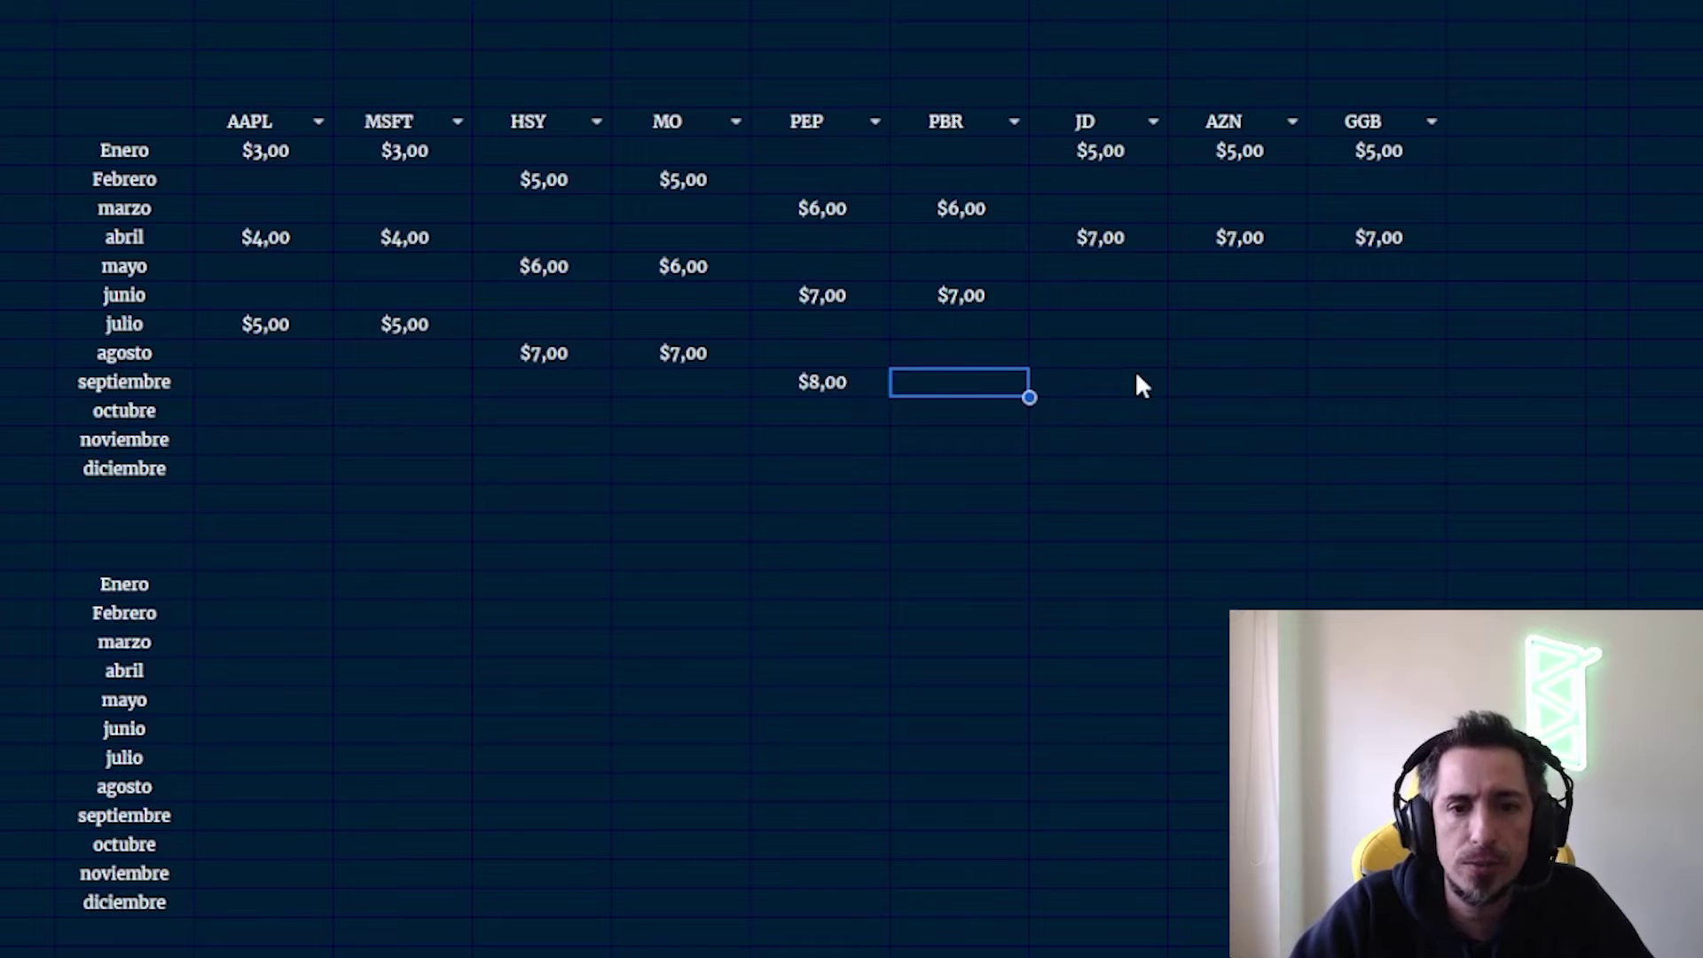
pyautogui.write('8')
# Copy the abril $7,00 payments for JD–GGB into the julio and octubre rows
pyautogui.click(1100, 238)
pyautogui.moveTo(1103, 255); pyautogui.dragTo(1423, 159)
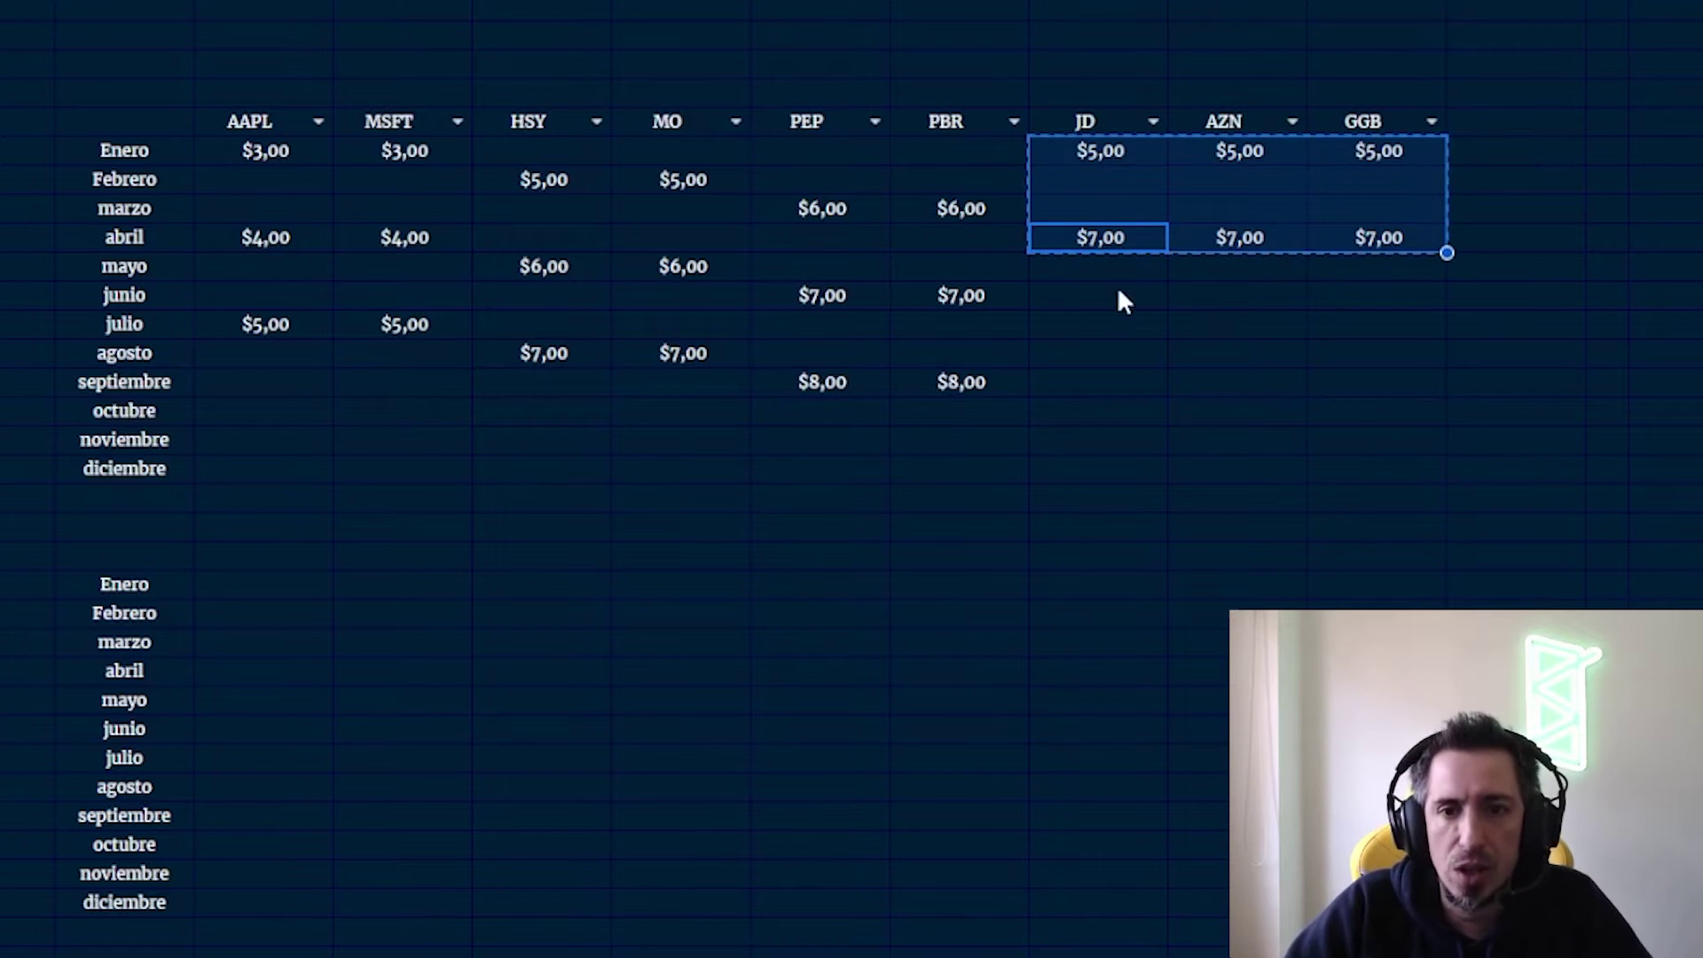
pyautogui.moveTo(1105, 238); pyautogui.dragTo(1382, 240)
pyautogui.hotkey('ctrl', 'c')
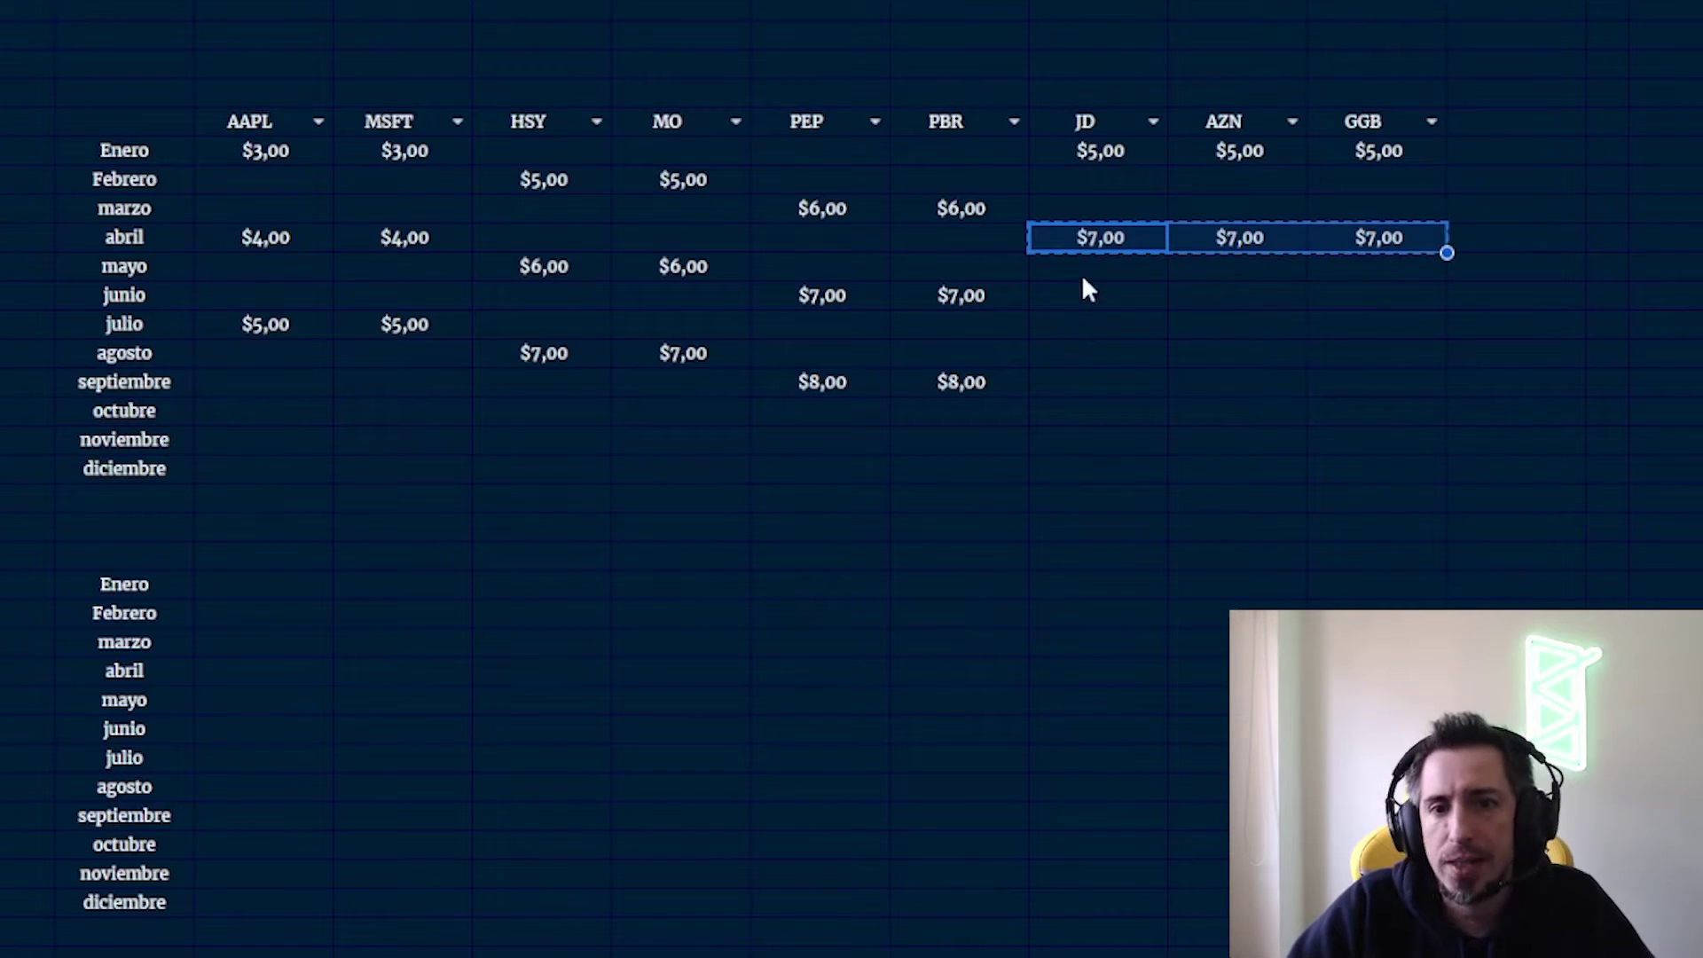
pyautogui.click(1075, 326)
pyautogui.hotkey('ctrl', 'v')
pyautogui.click(1064, 417)
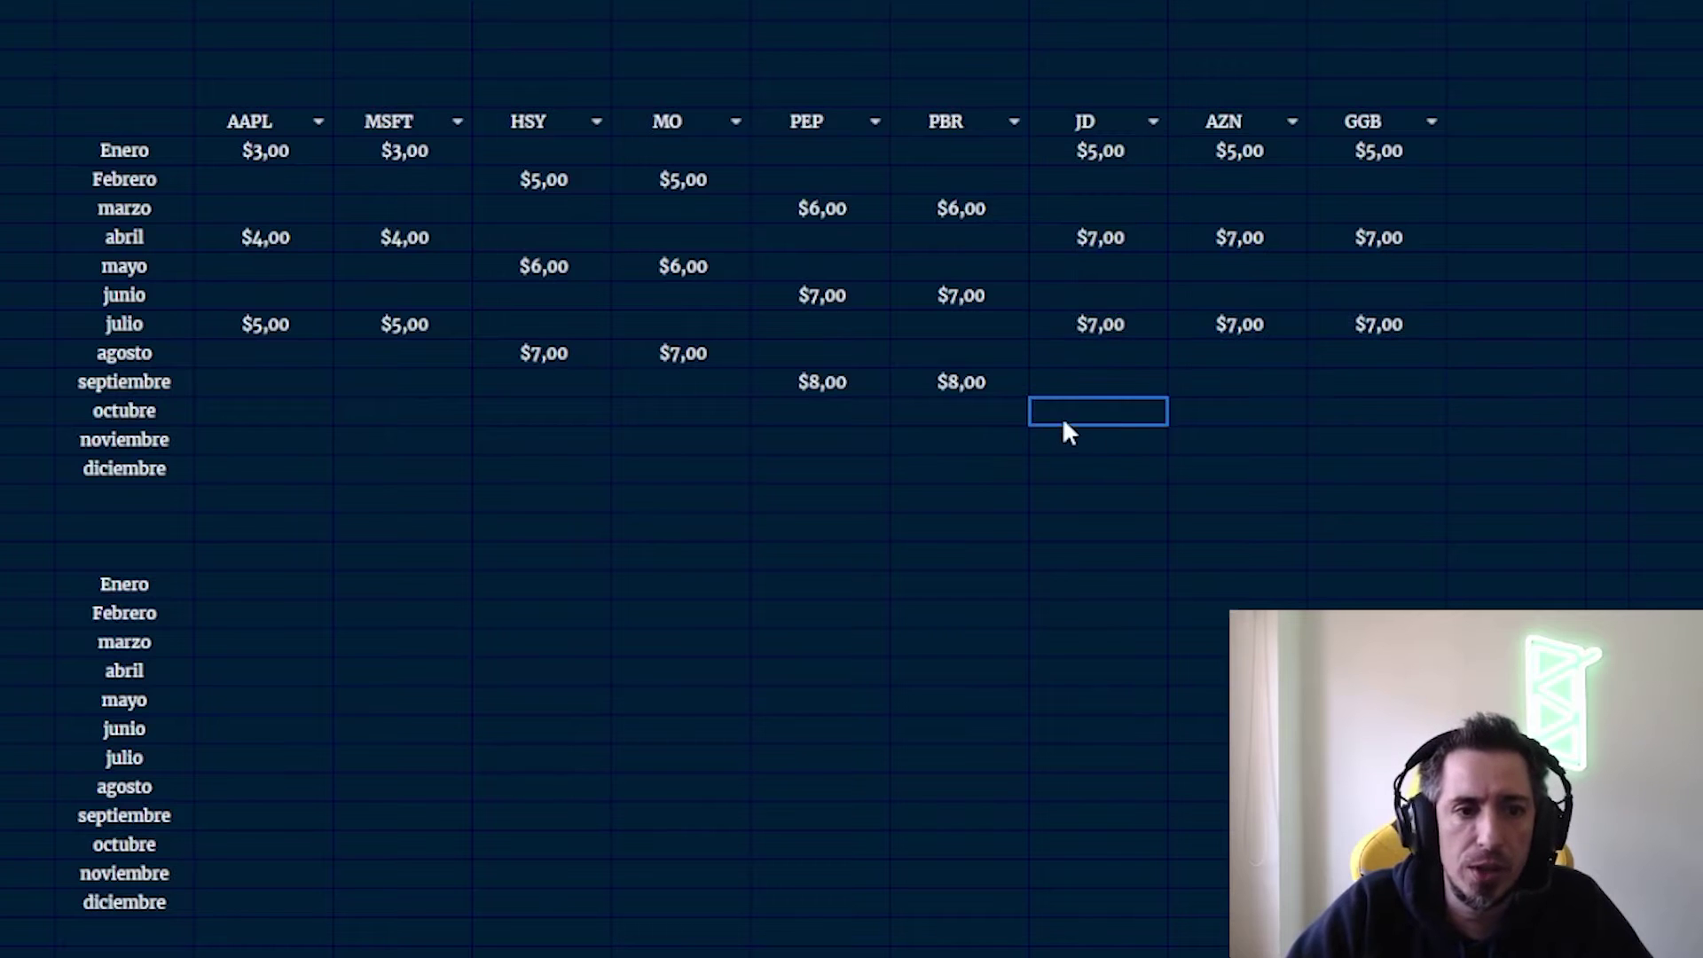
pyautogui.hotkey('ctrl', 'v')
# Copy the AAPL–PBR julio–septiembre dividends into octubre–diciembre
pyautogui.click(310, 325)
pyautogui.moveTo(388, 336); pyautogui.dragTo(663, 364)
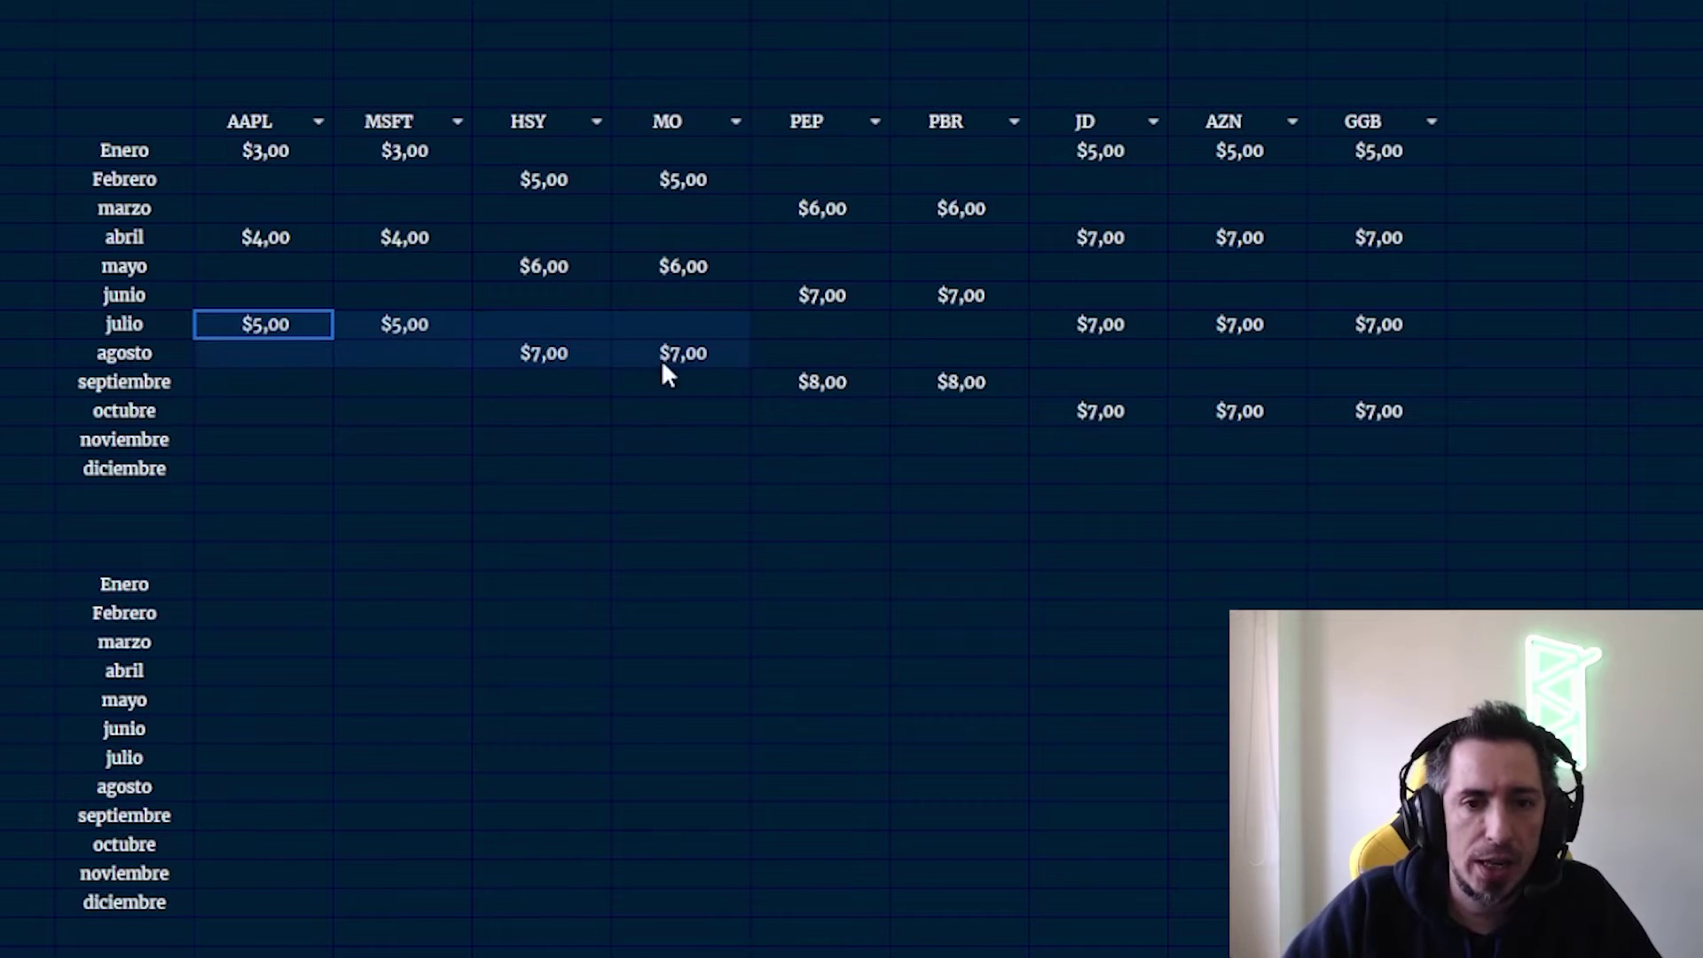
pyautogui.moveTo(988, 408); pyautogui.dragTo(985, 408)
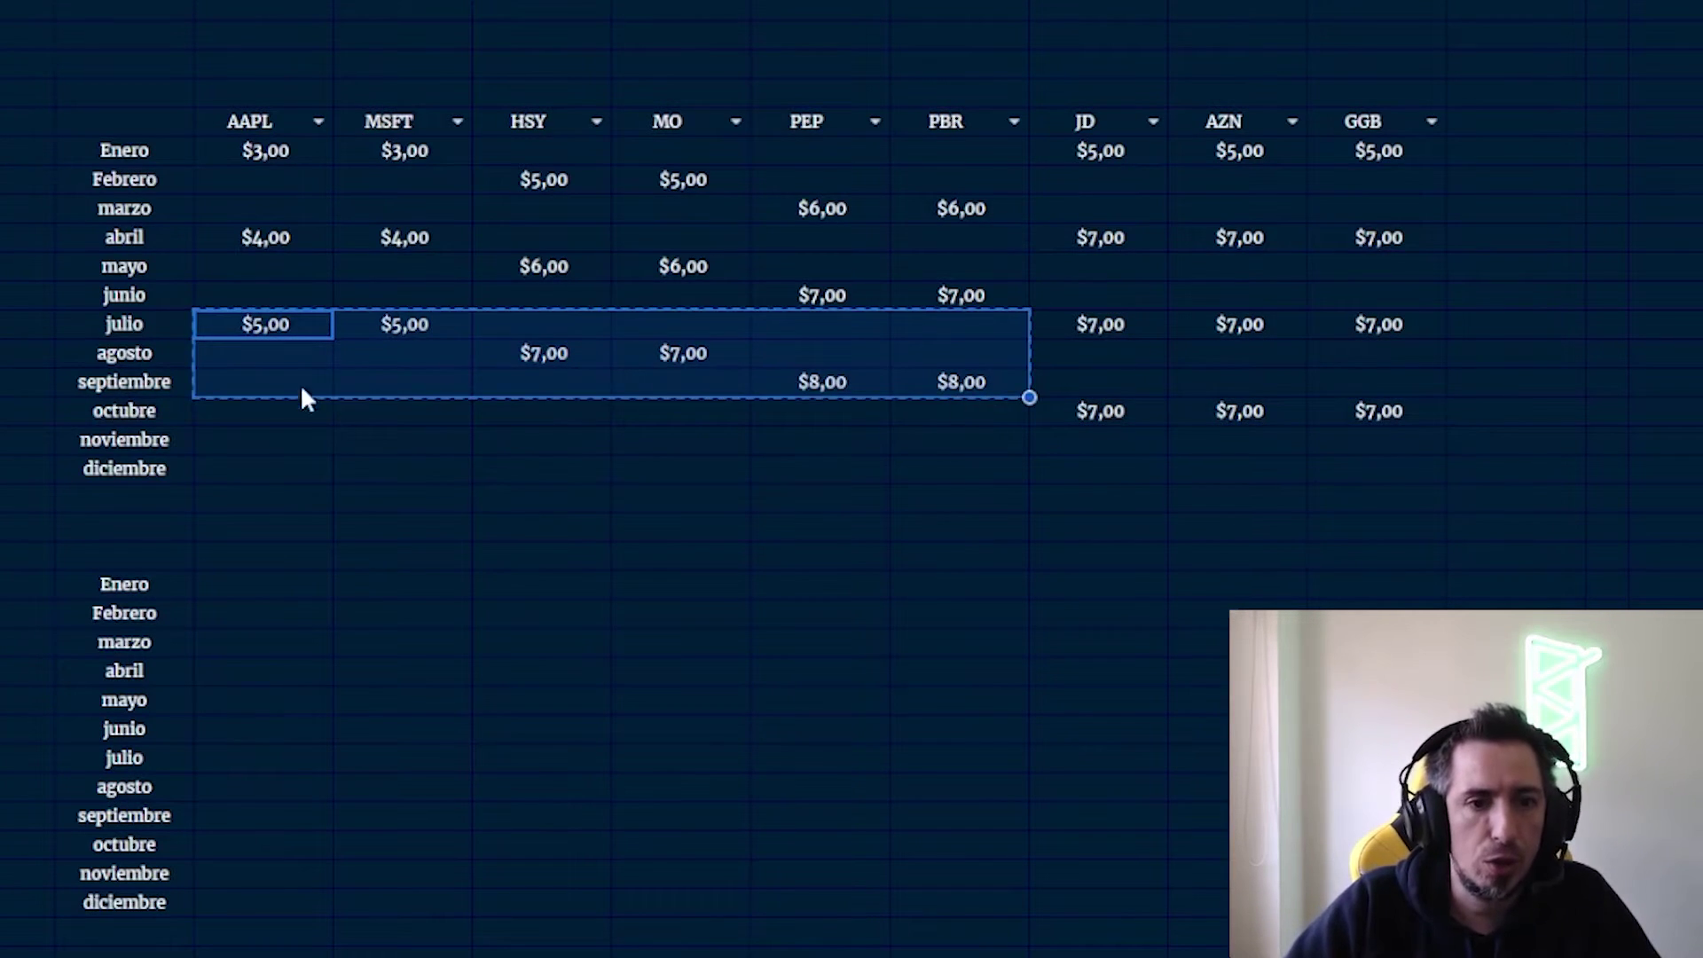
pyautogui.click(257, 415)
pyautogui.hotkey('ctrl', 'v')
pyautogui.click(631, 655)
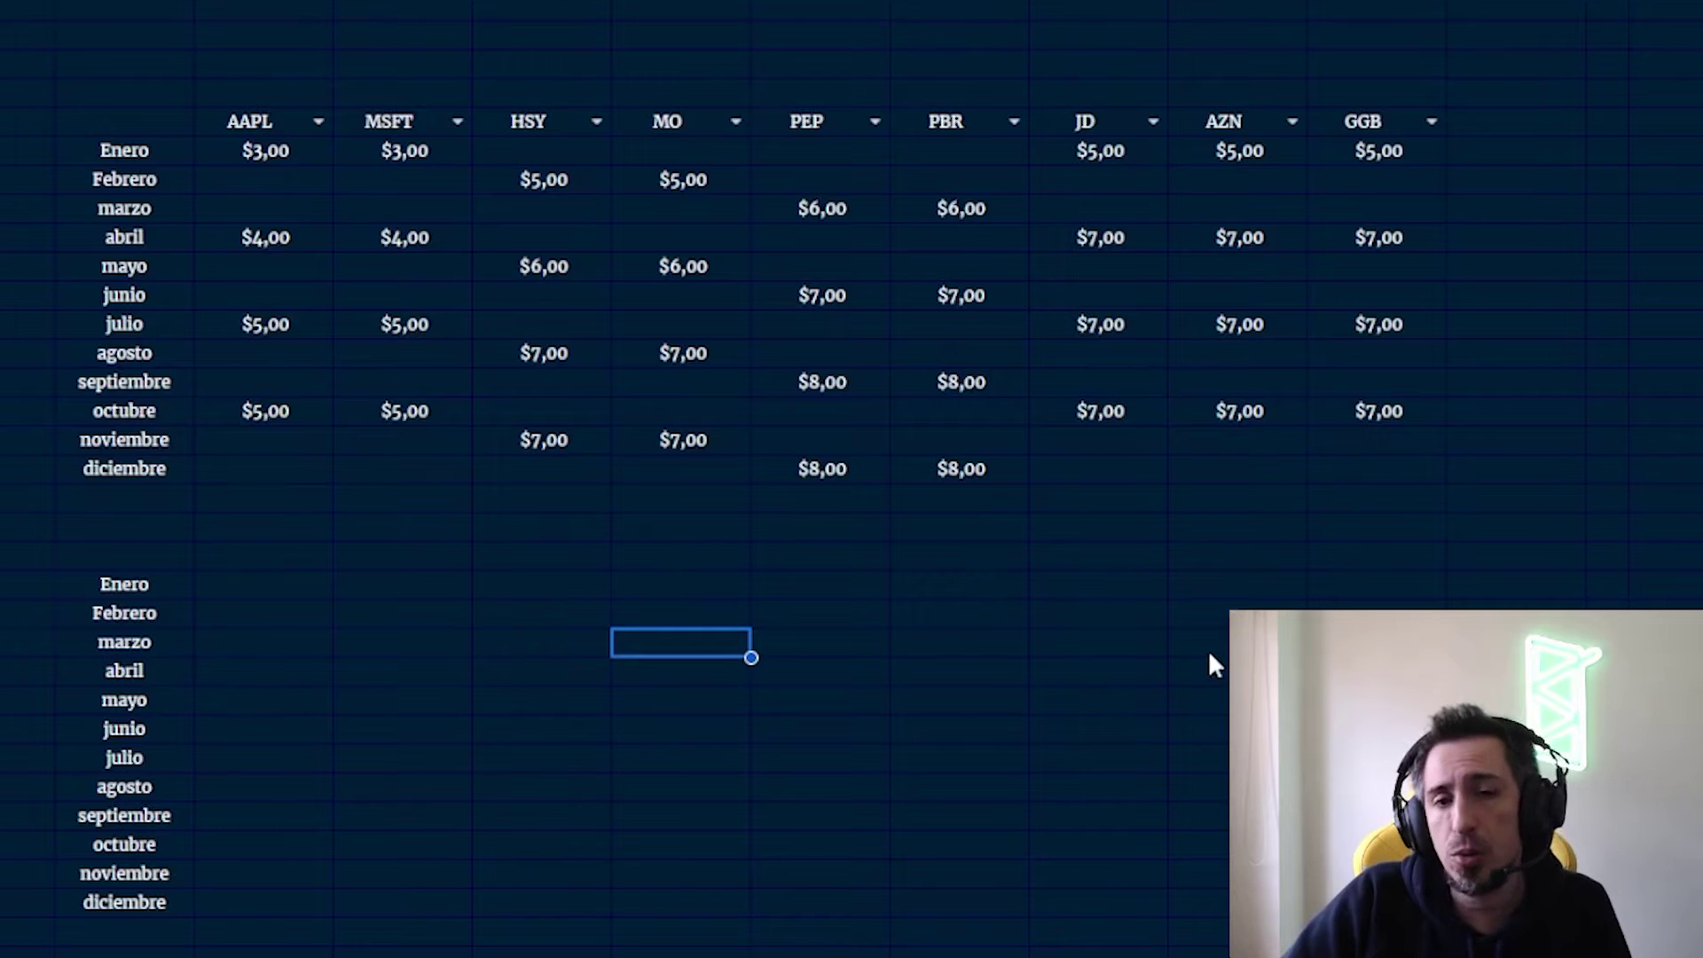
pyautogui.click(108, 145)
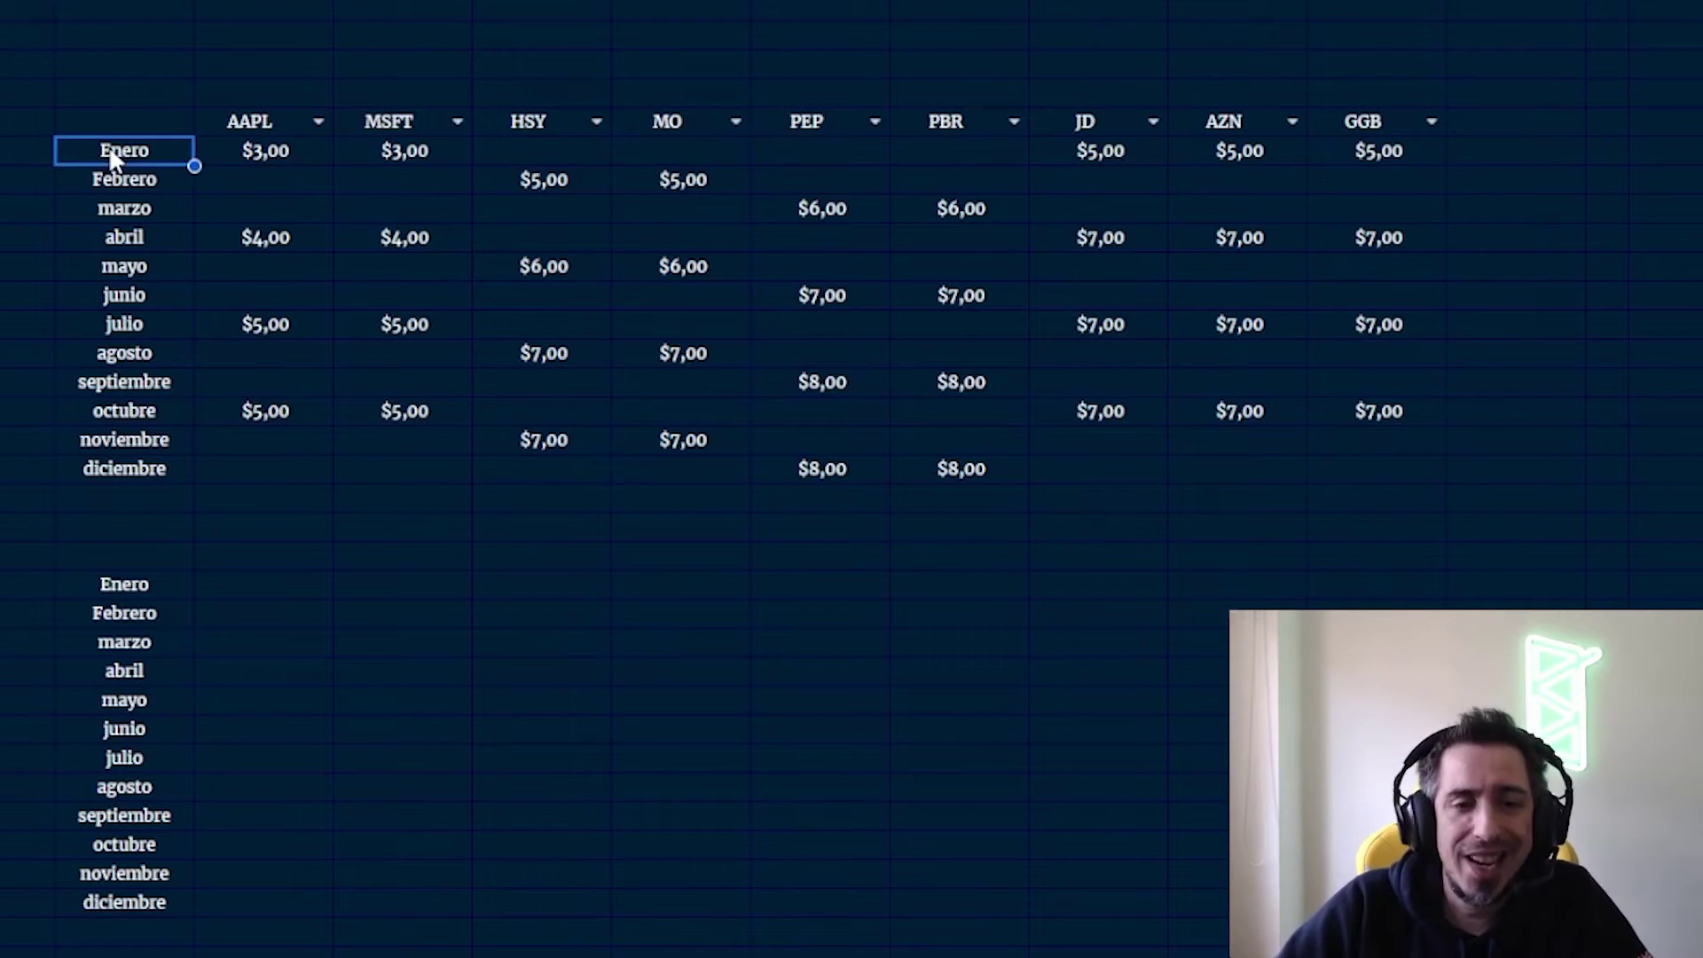
pyautogui.click(541, 586)
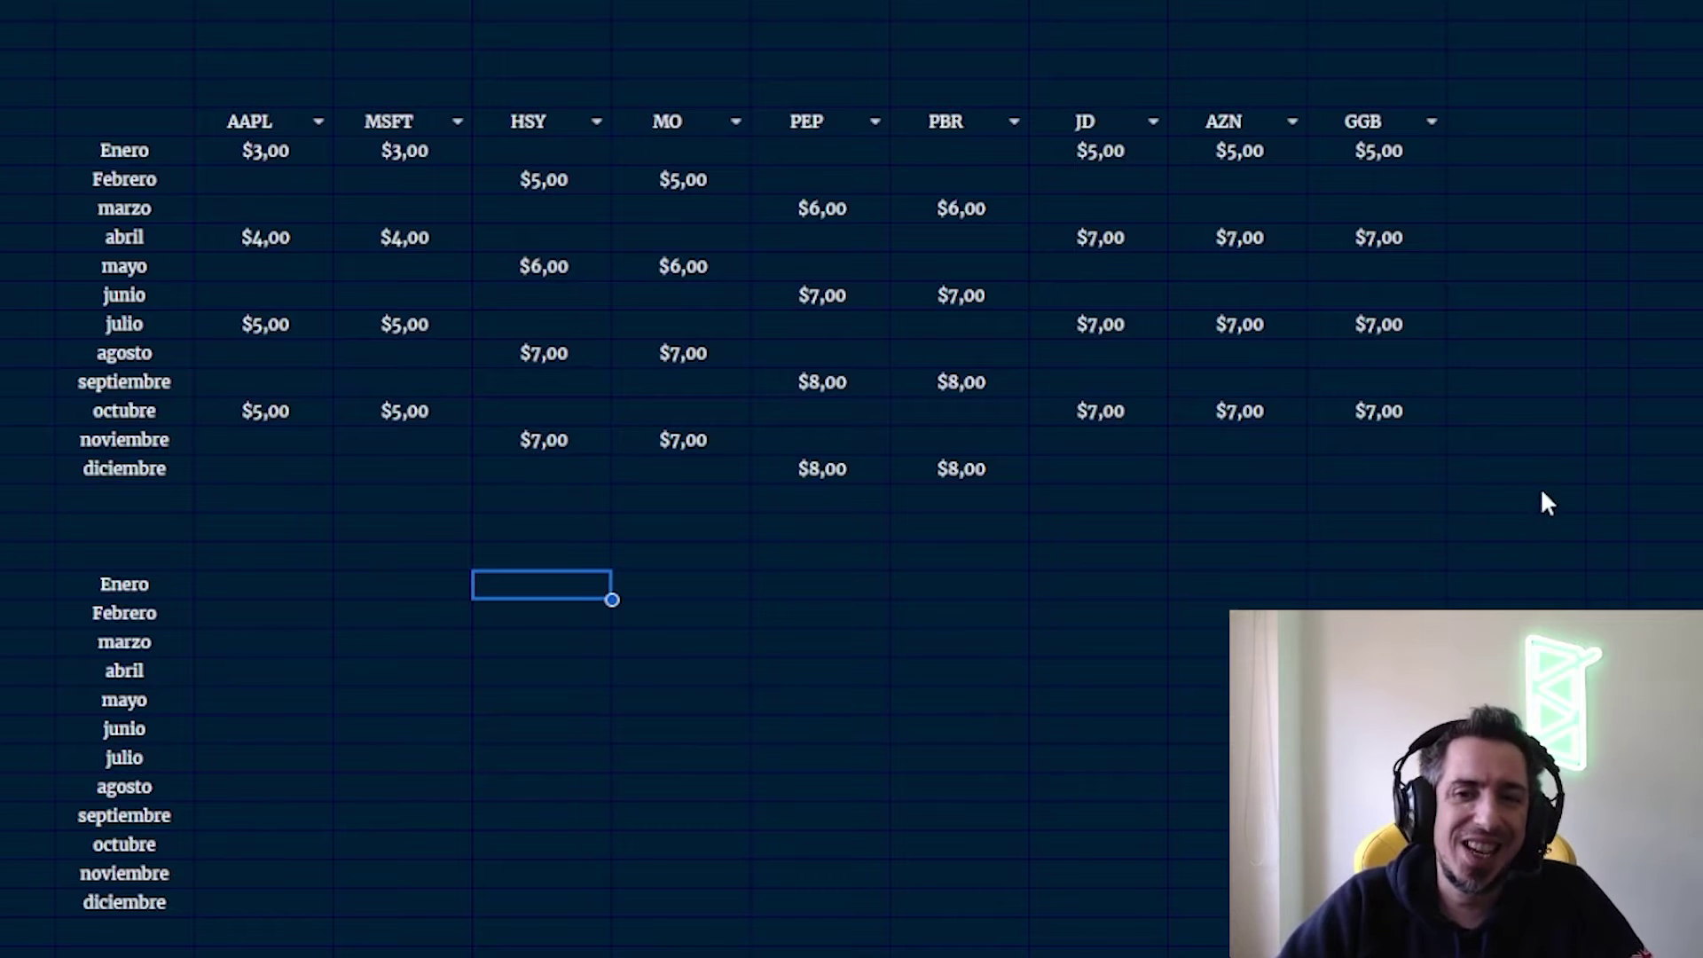
# Add a TOTAL header right of GGB and fill SUM formulas down the column, $21,00 for Enero
pyautogui.hscroll(5, 1535, 237)
pyautogui.click(1114, 124)
pyautogui.hscroll(1, 1287, 312)
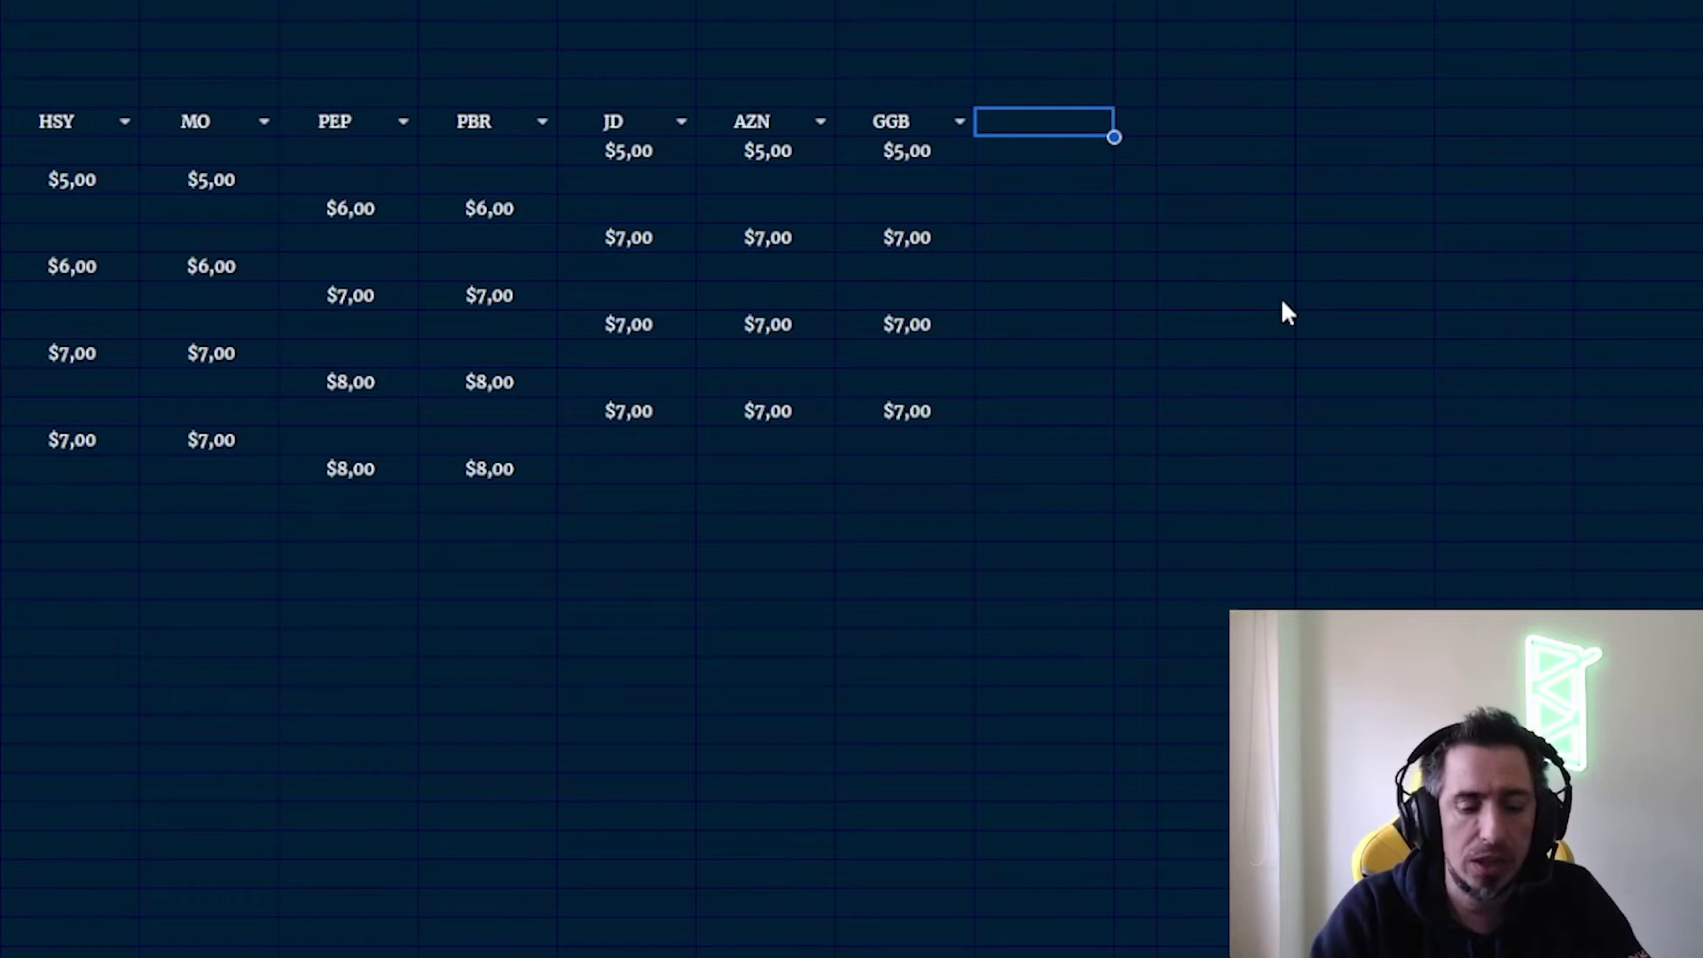
pyautogui.write('TOTAL')
pyautogui.press('Return')
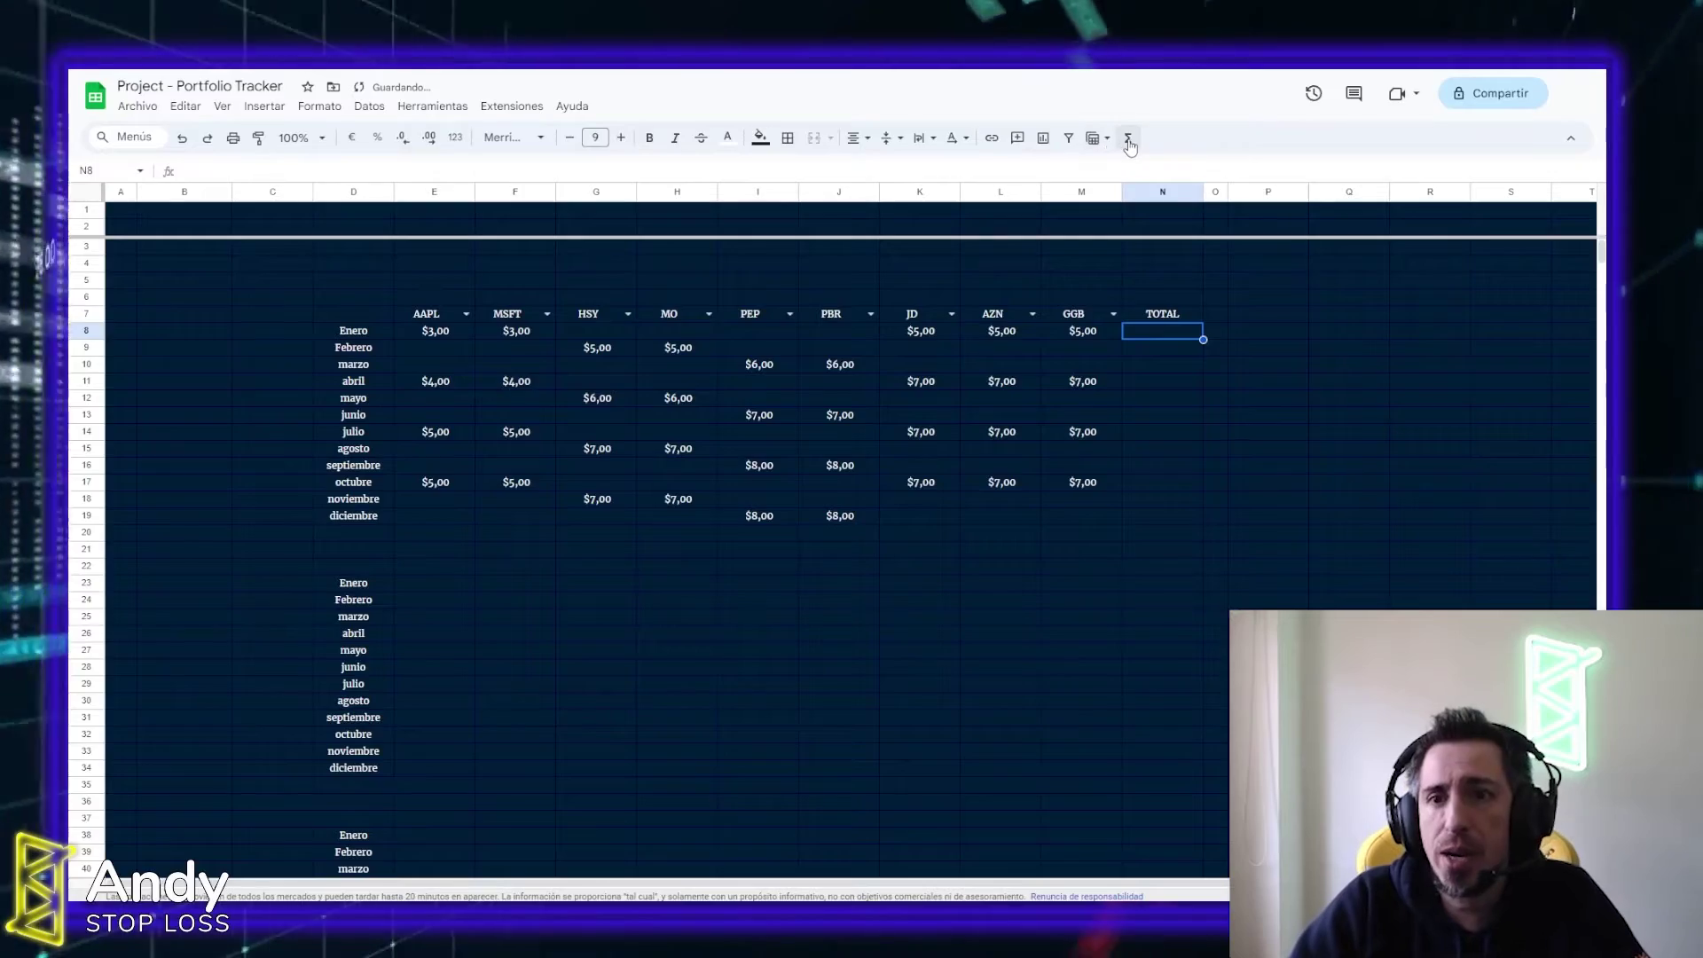
pyautogui.click(1066, 3)
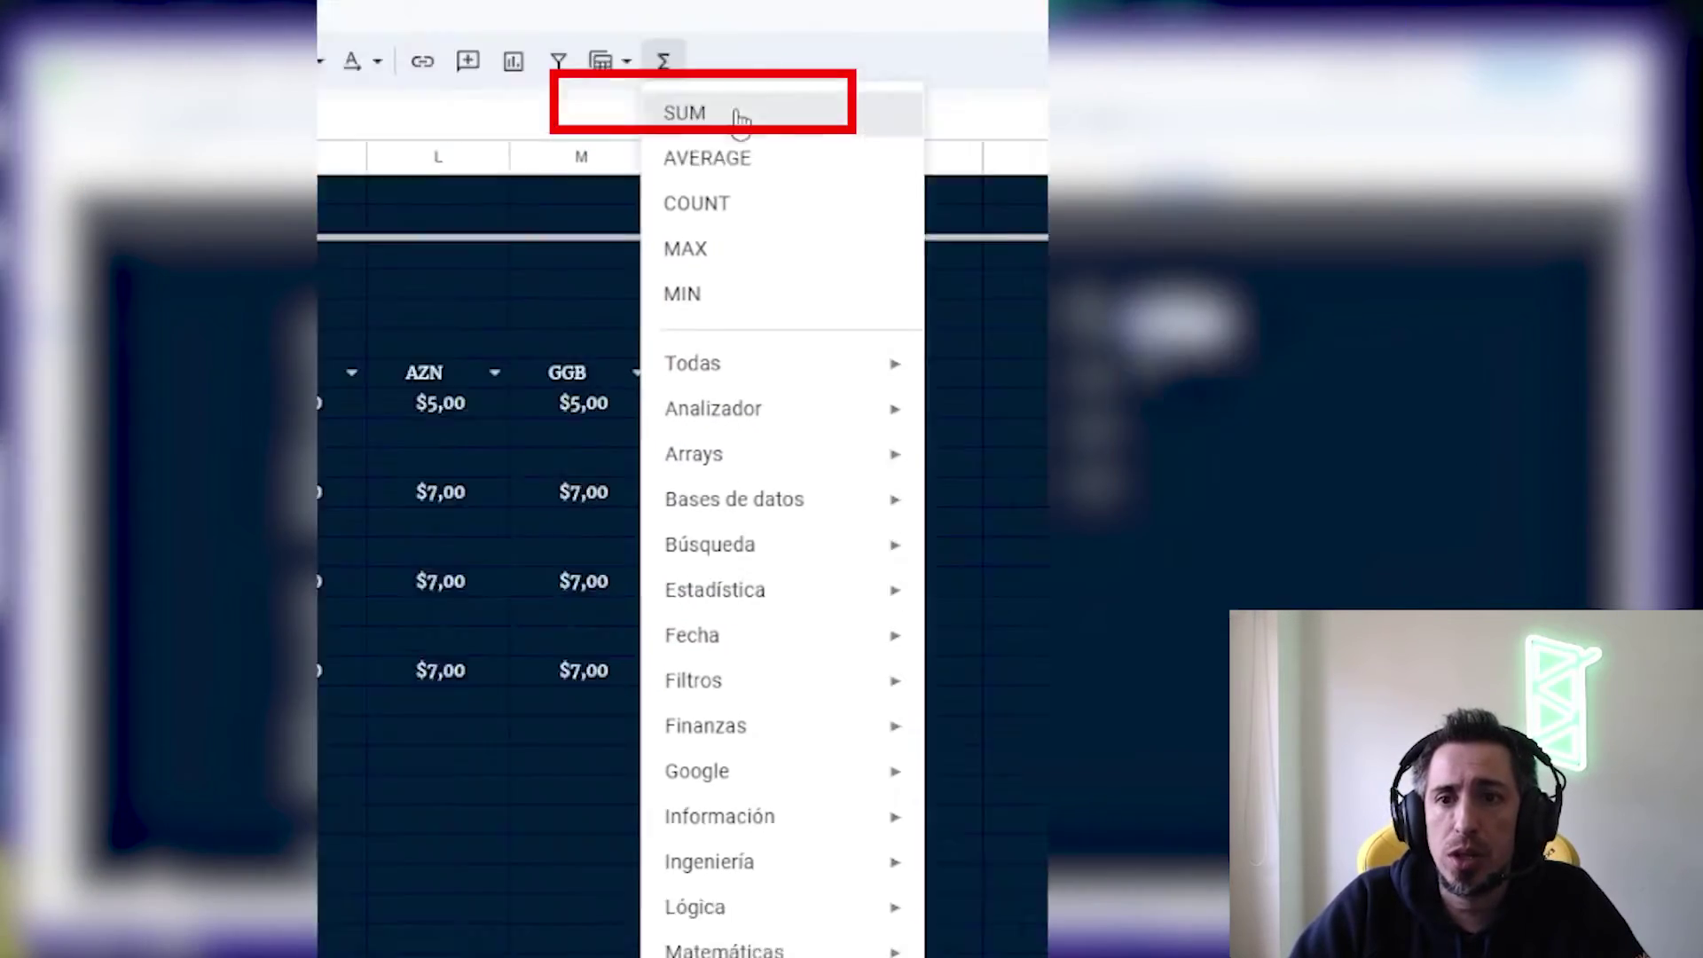
pyautogui.click(740, 120)
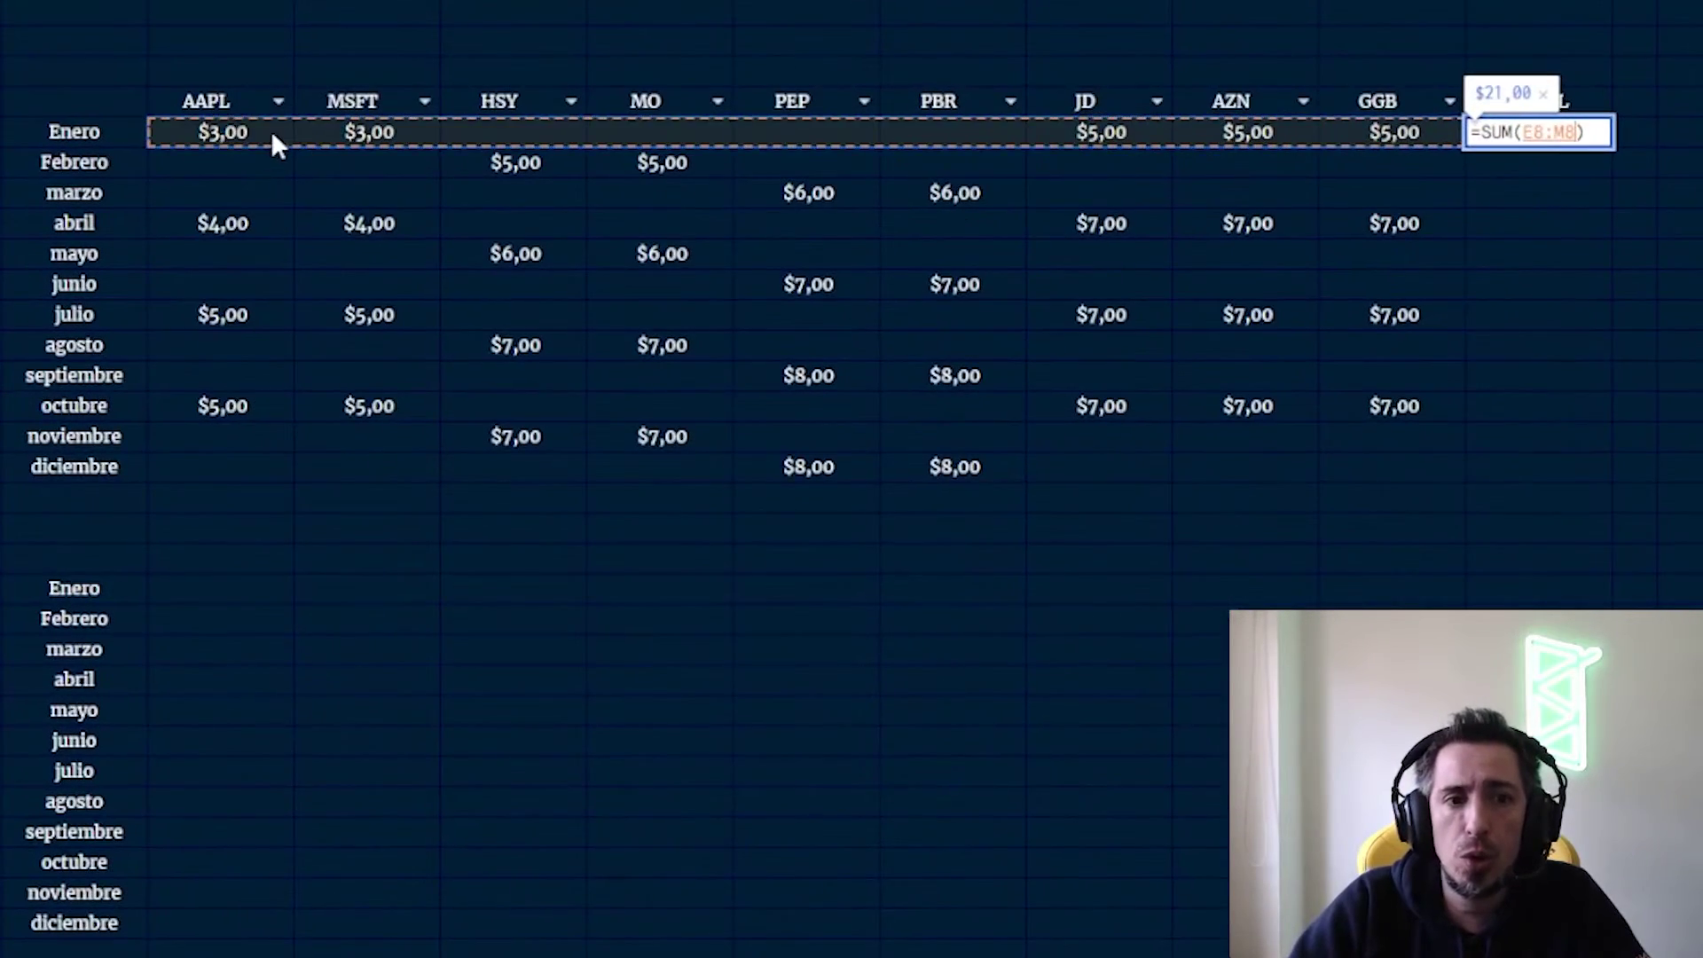
pyautogui.press('Return')
pyautogui.click(1359, 350)
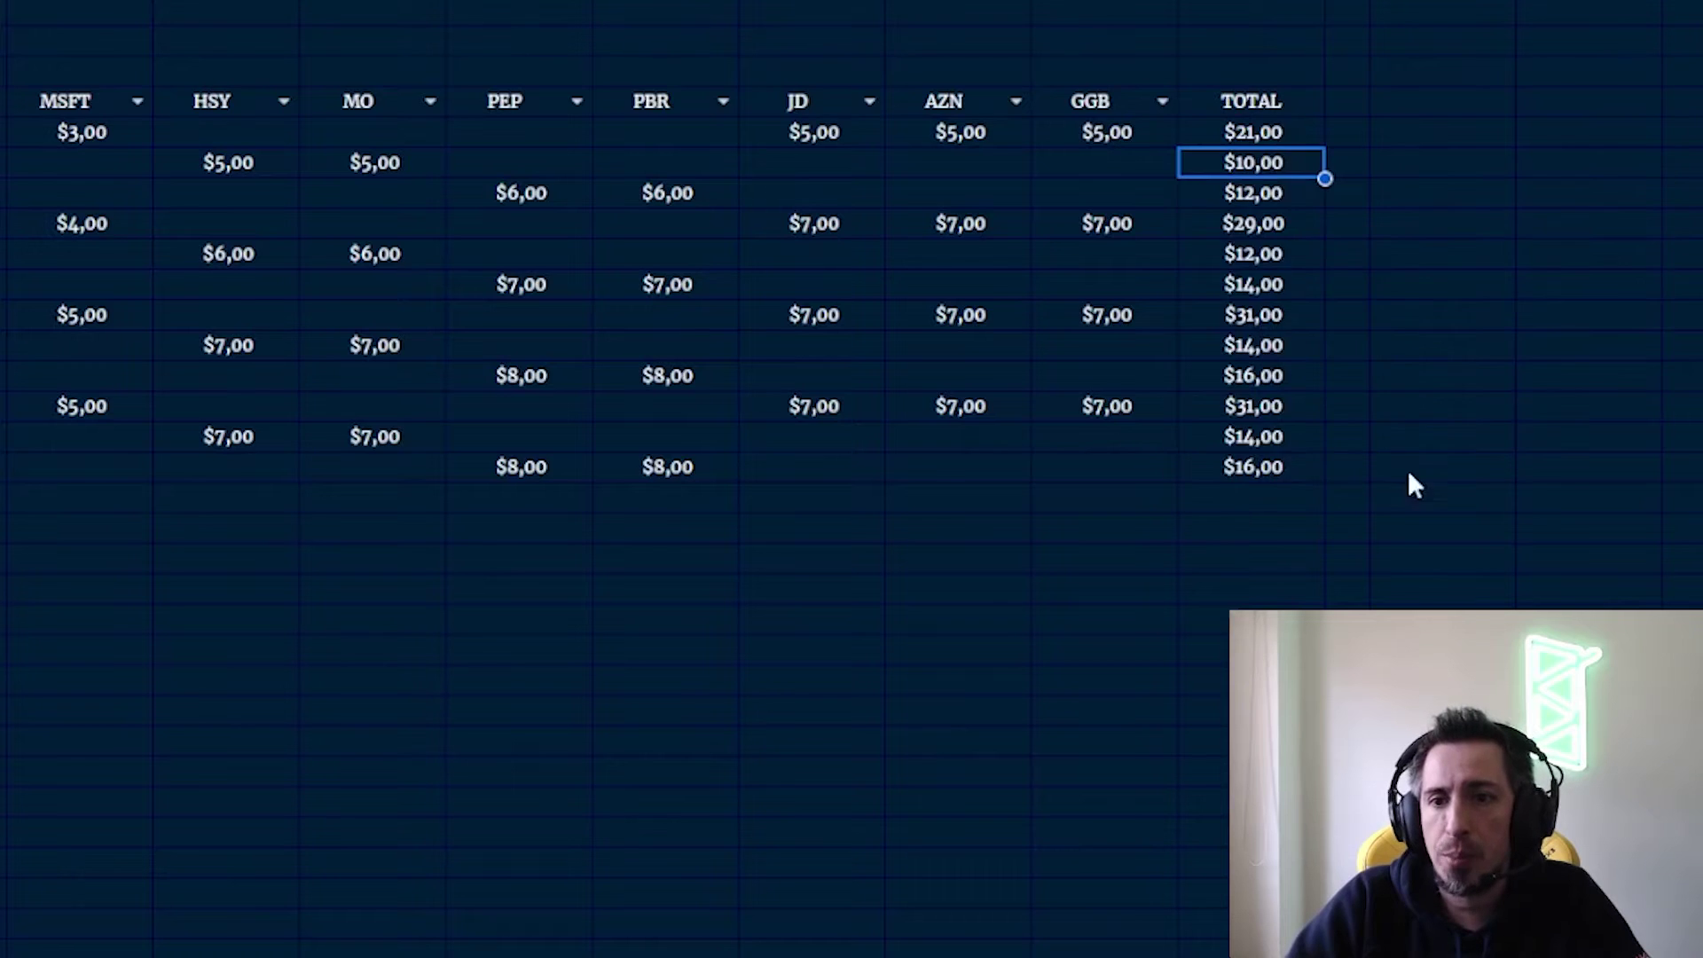
# Review the TOTAL column's monthly sums for Enero through abril
pyautogui.click(1552, 140)
pyautogui.hotkey('ctrl', 'shift', 'Down')
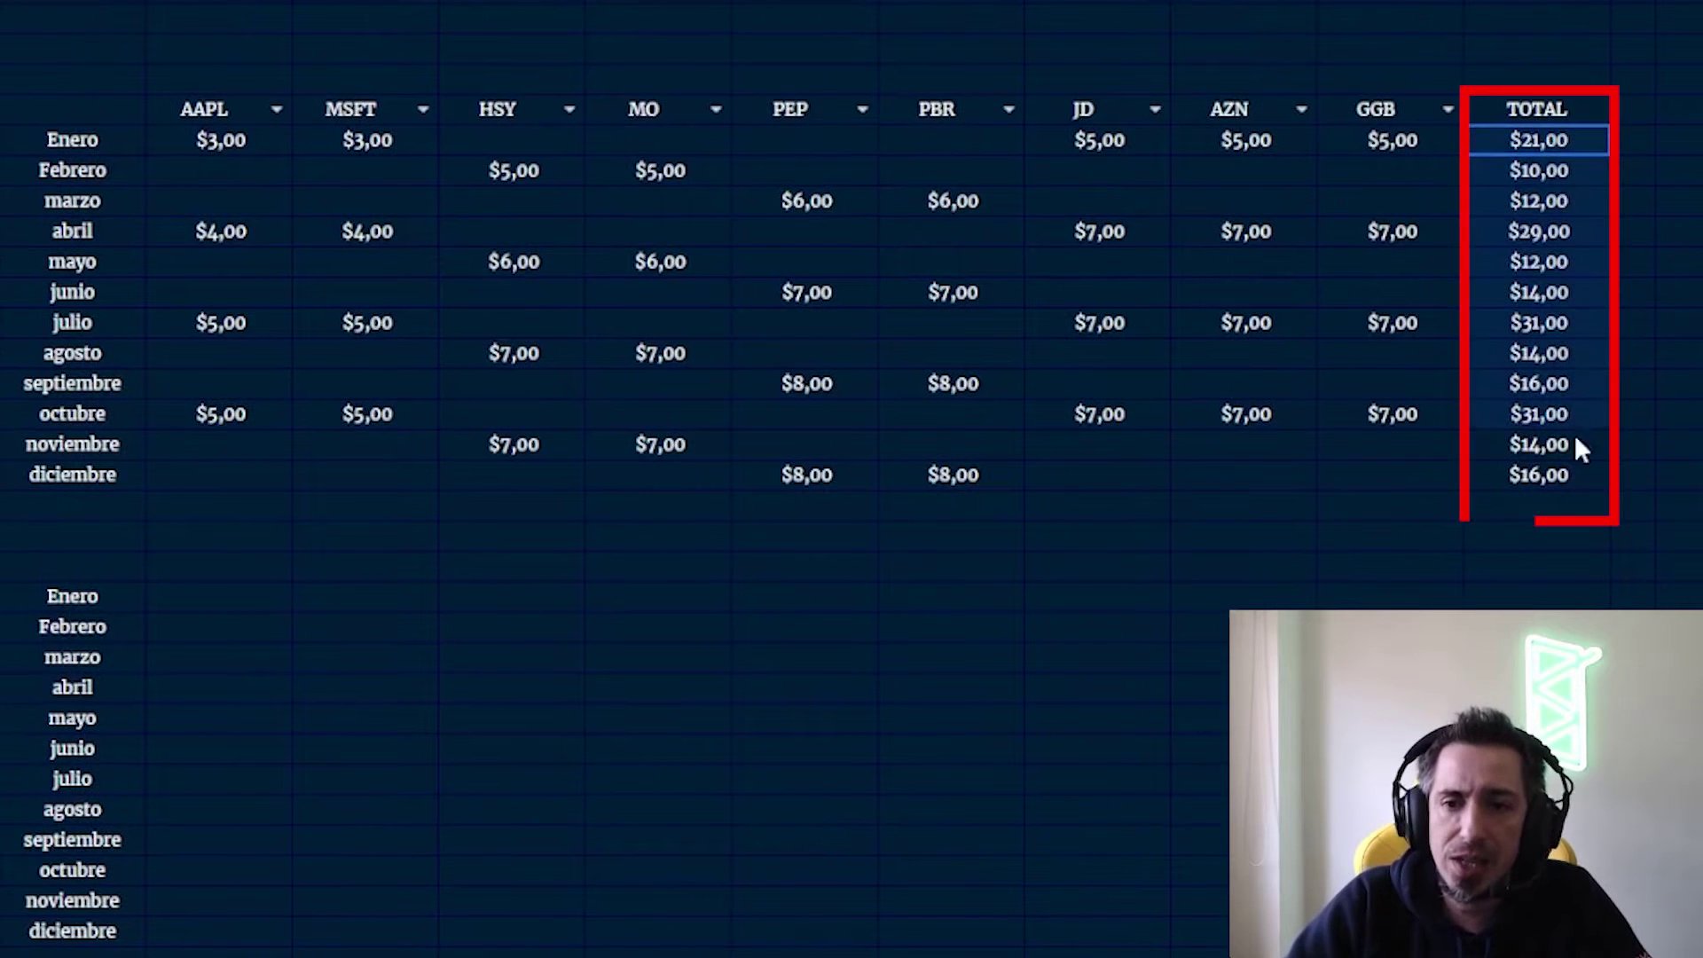
pyautogui.click(1519, 599)
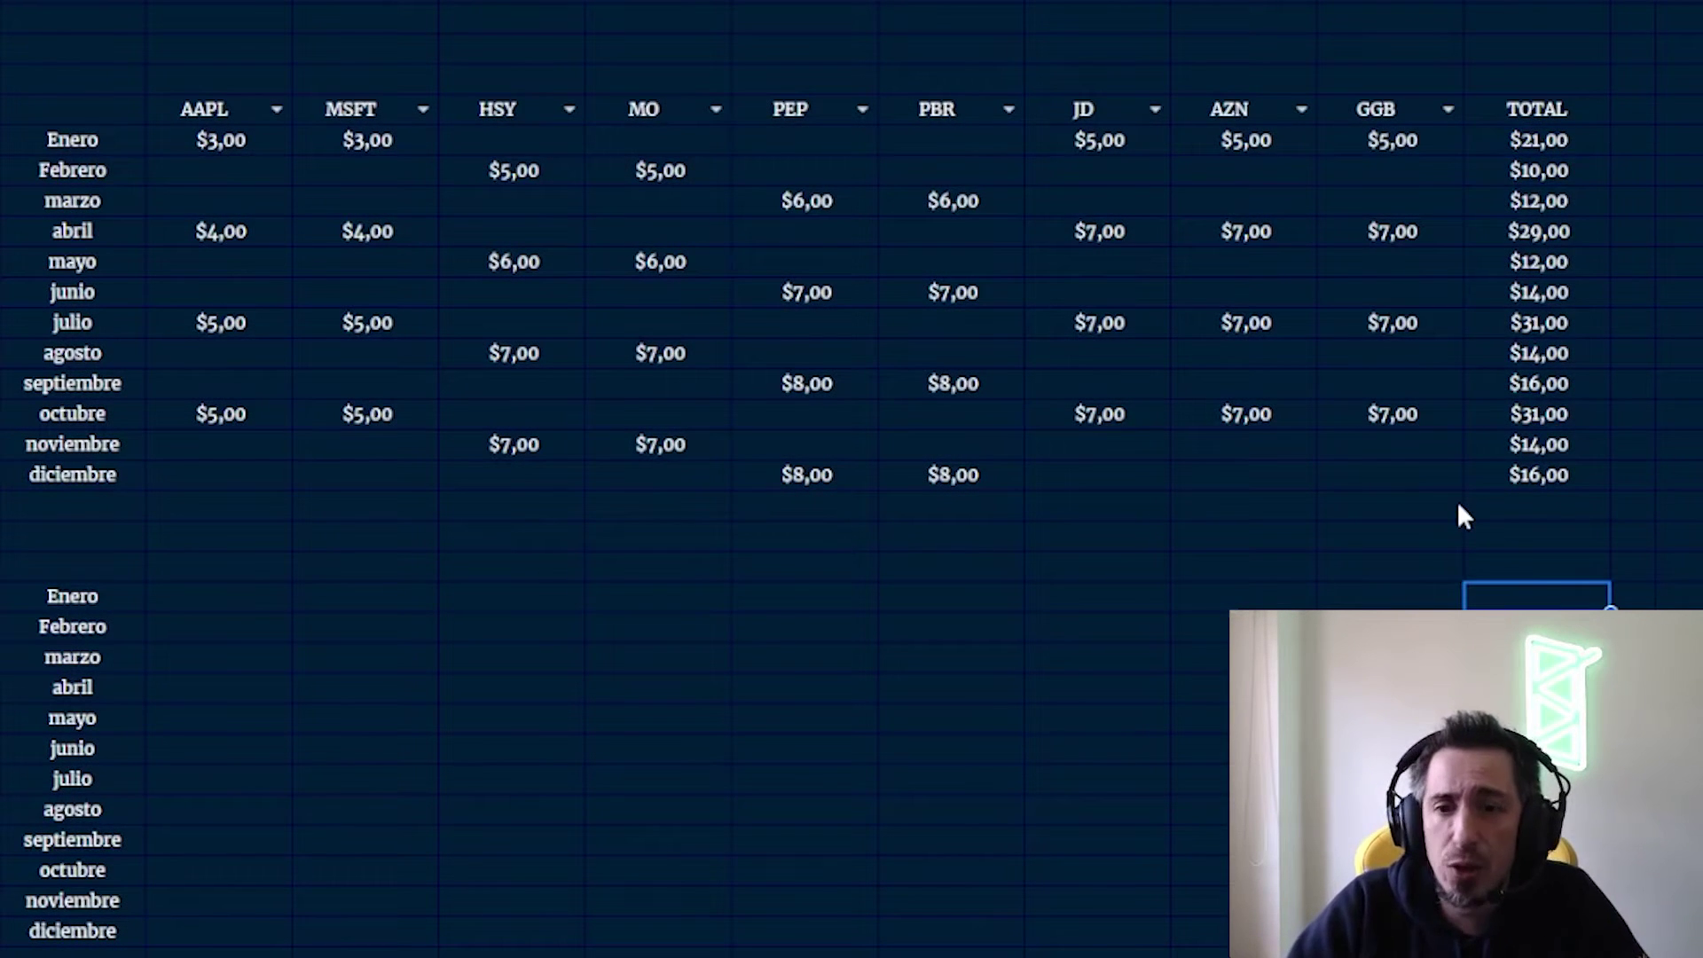
pyautogui.moveTo(220, 78); pyautogui.dragTo(222, 391)
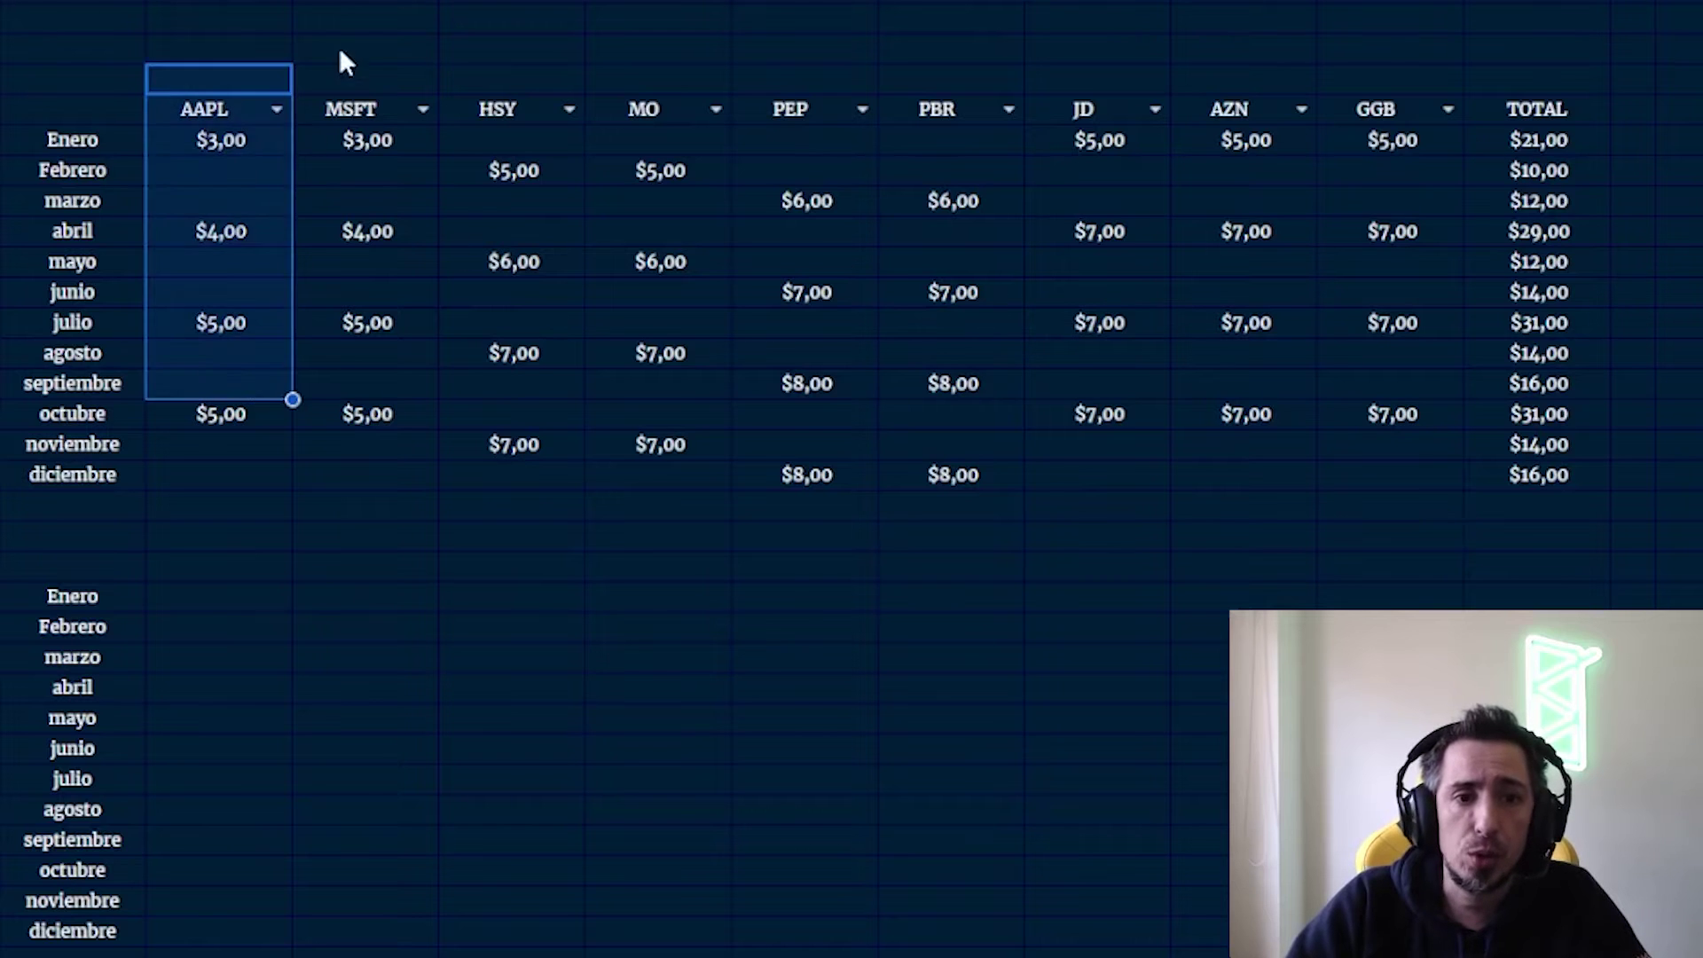
pyautogui.moveTo(513, 18); pyautogui.dragTo(550, 335)
pyautogui.moveTo(659, 49); pyautogui.dragTo(661, 364)
pyautogui.moveTo(1097, 49); pyautogui.dragTo(1078, 229)
pyautogui.click(1539, 141)
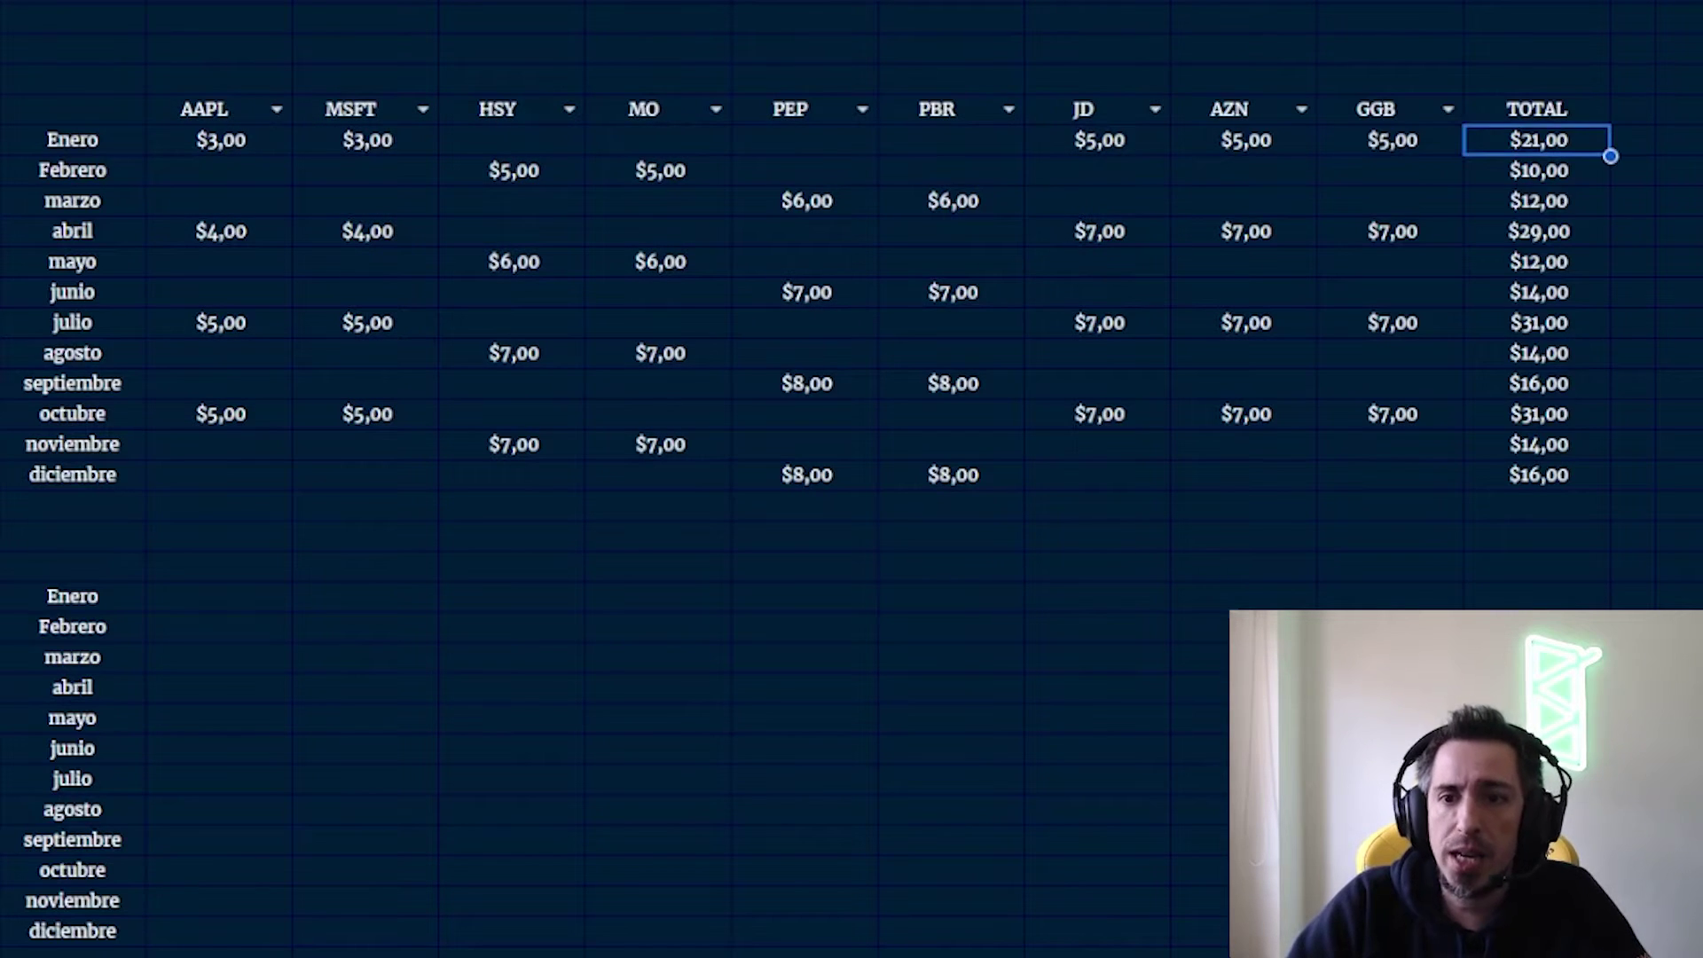
pyautogui.click(1539, 170)
pyautogui.click(1540, 201)
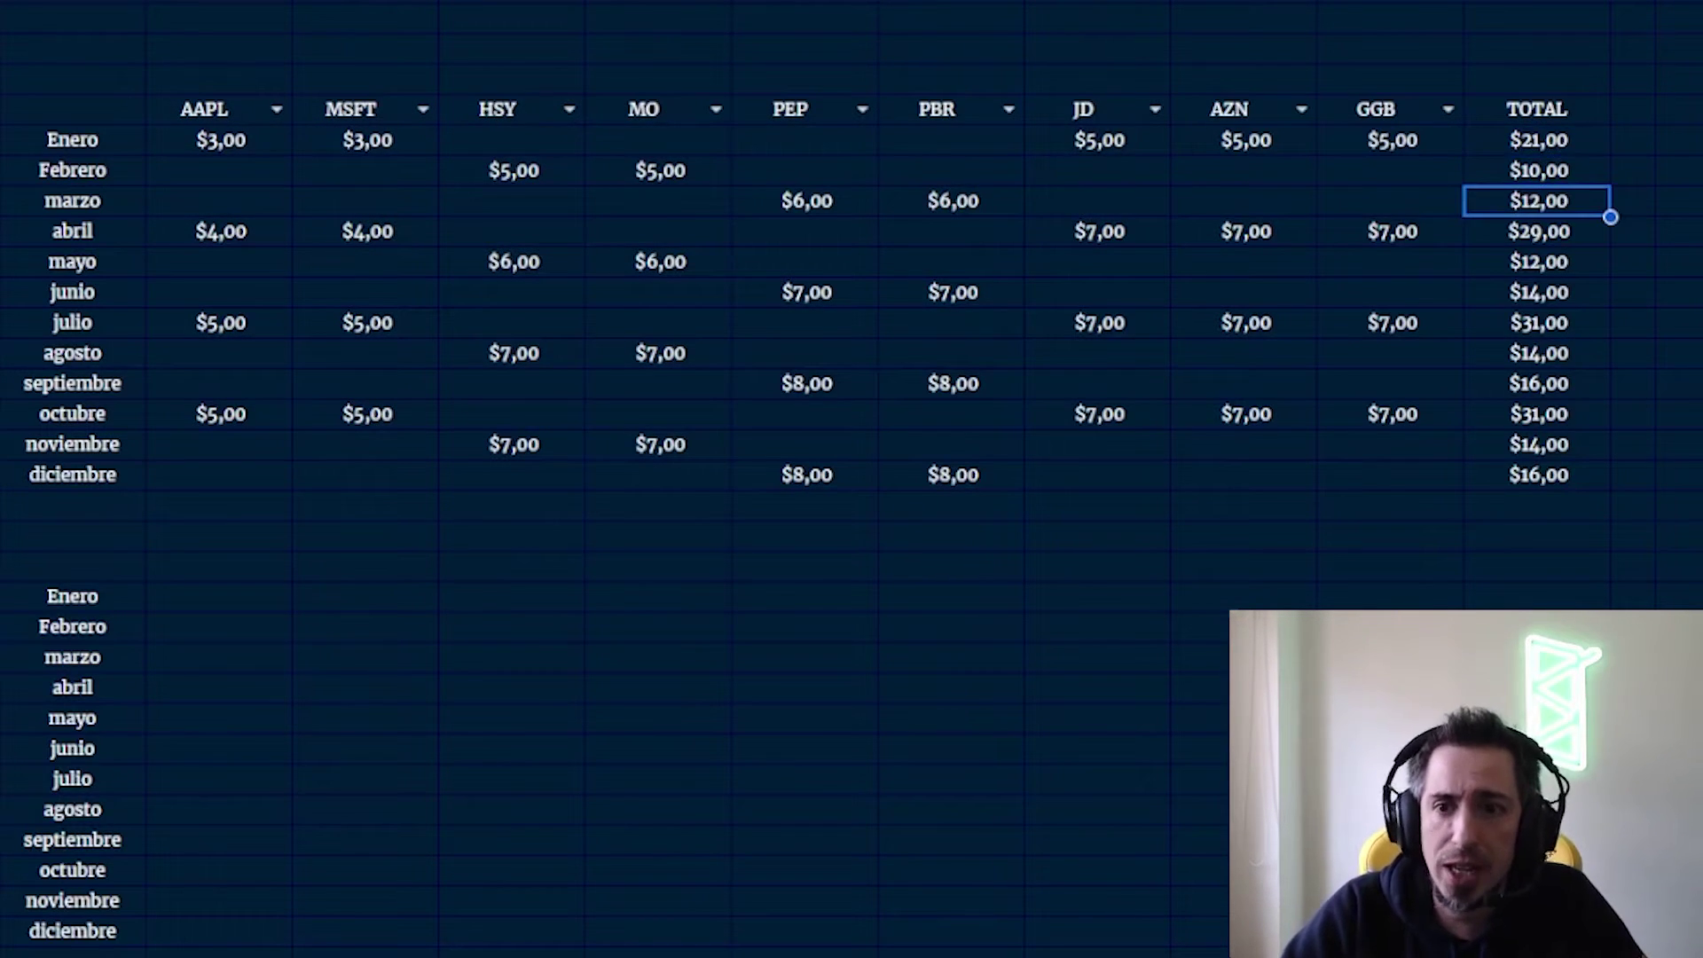
pyautogui.click(1540, 231)
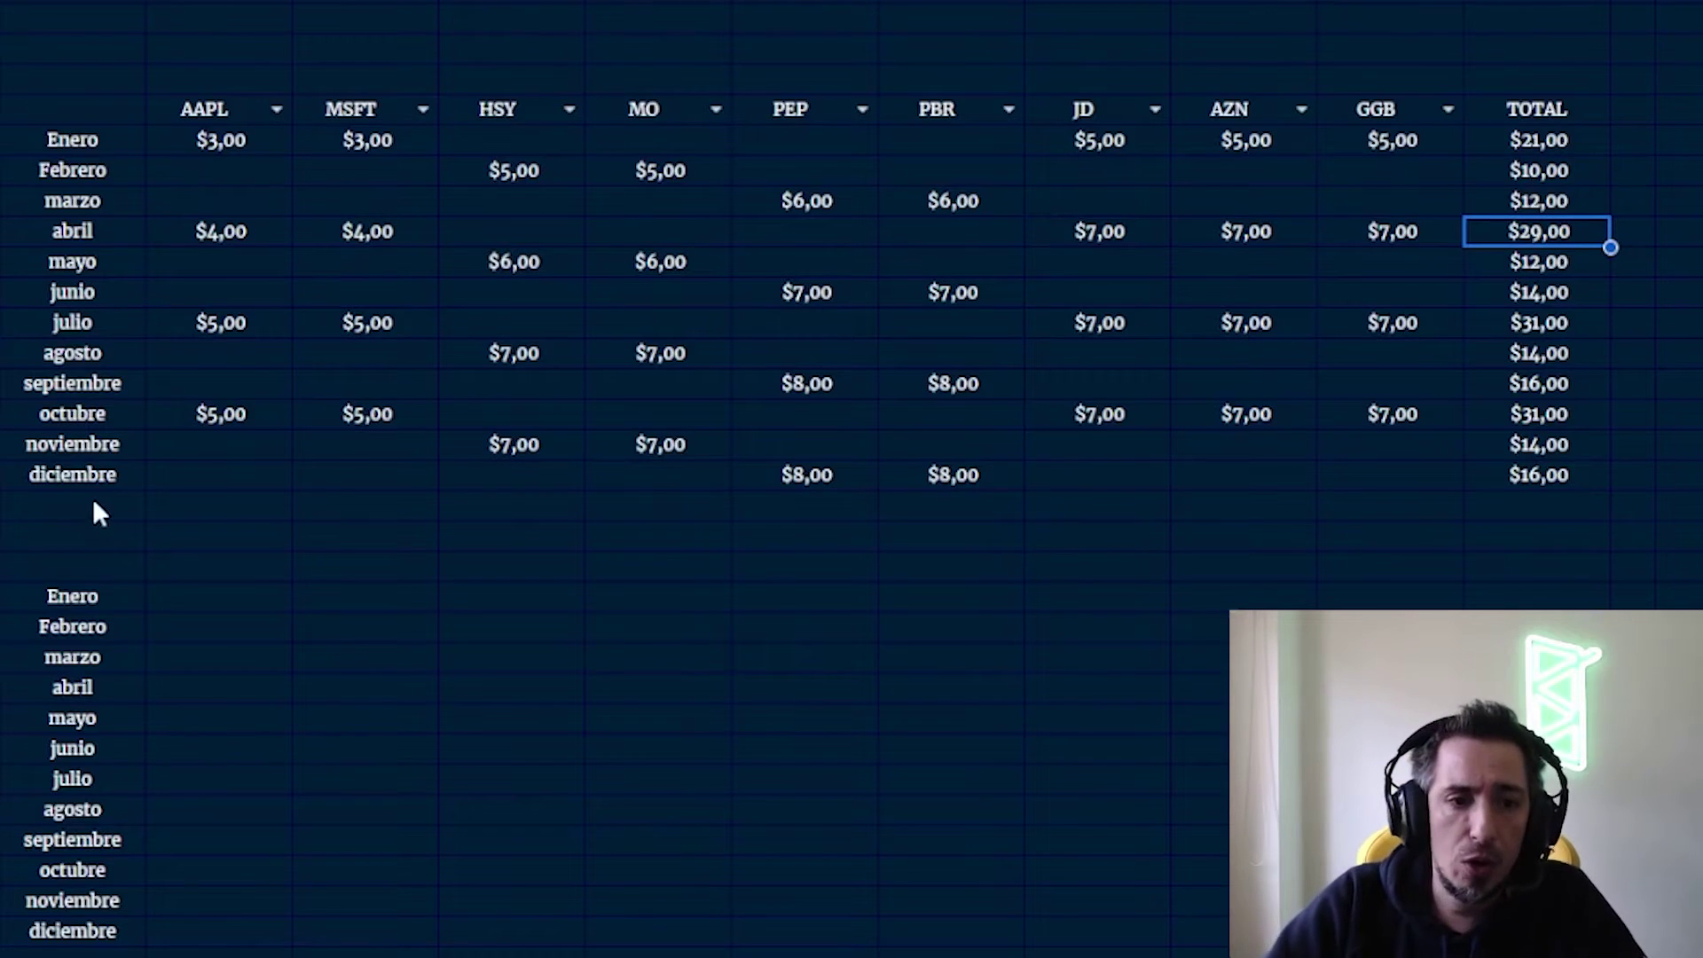
# Sum N8:N19 below diciembre for a $220,00 grand total
pyautogui.click(1517, 508)
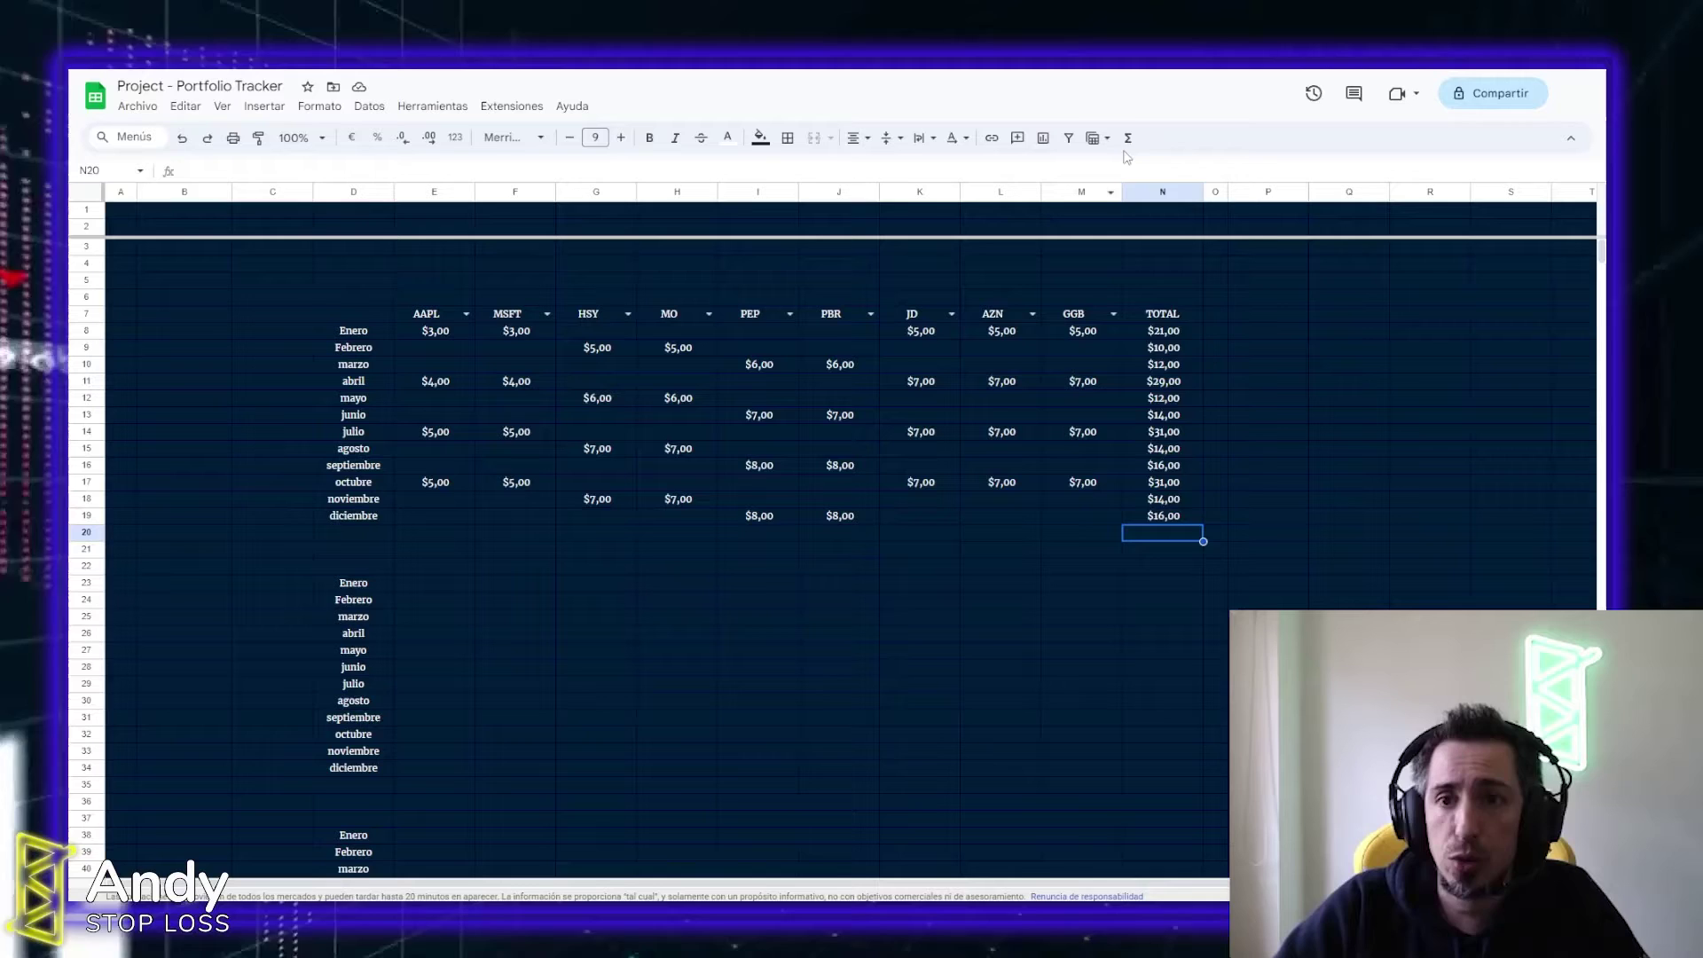
pyautogui.click(1094, 99)
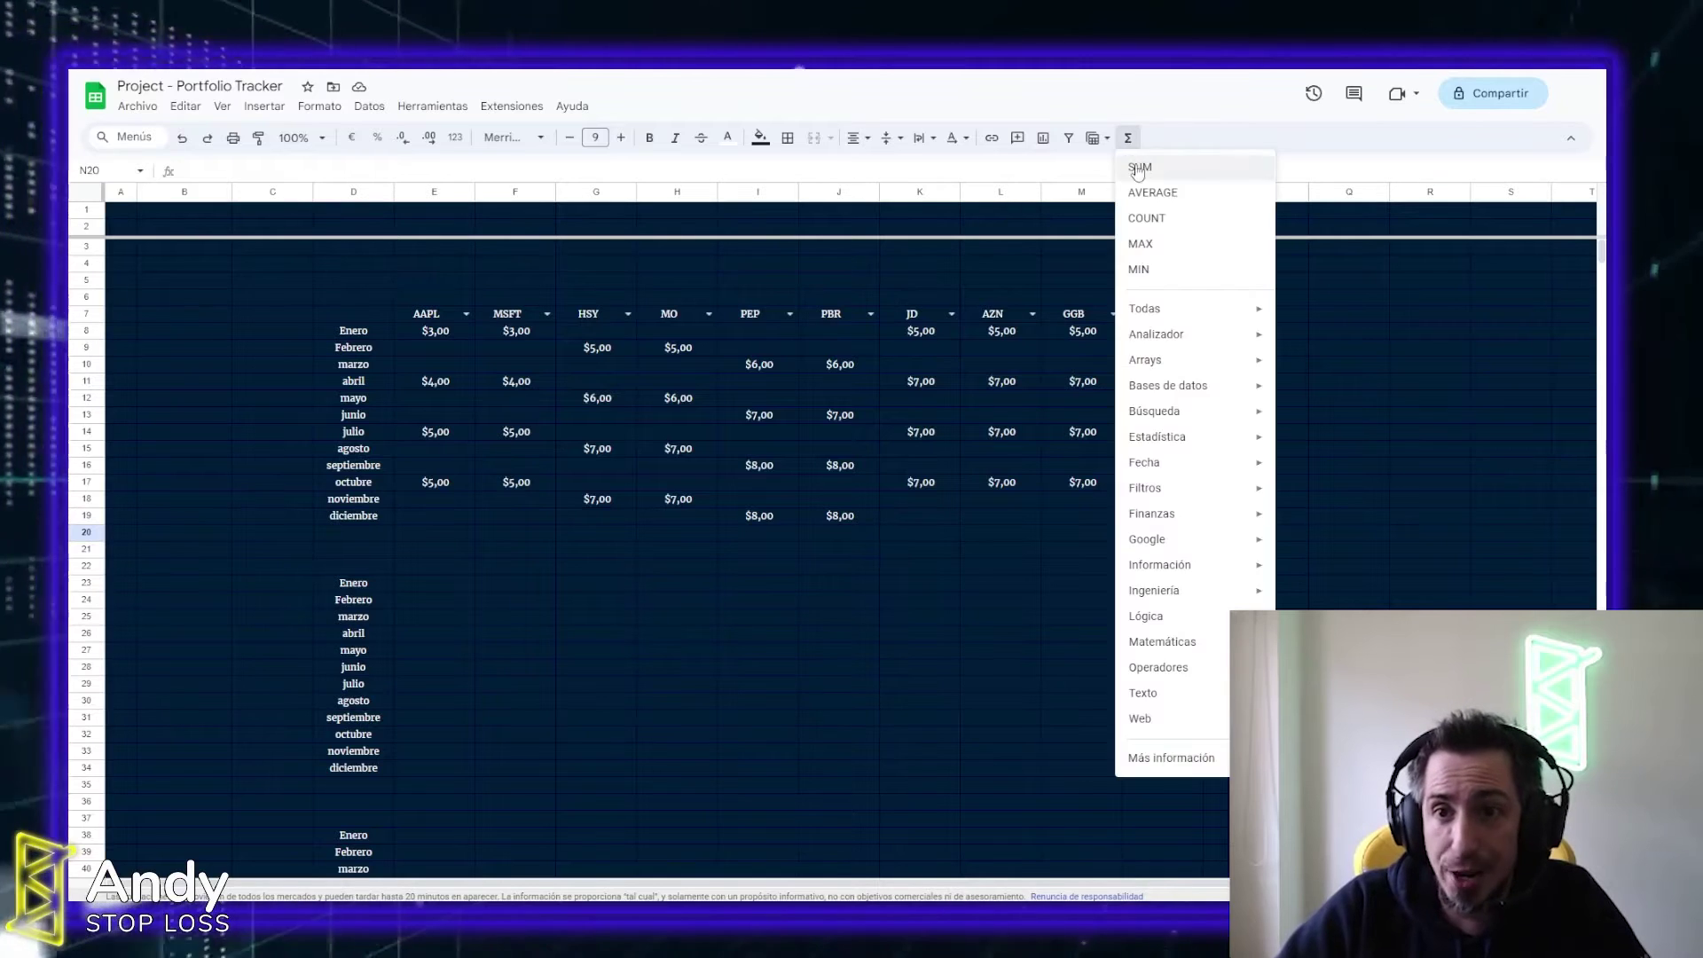
pyautogui.click(1136, 158)
pyautogui.moveTo(878, 665); pyautogui.dragTo(891, 223)
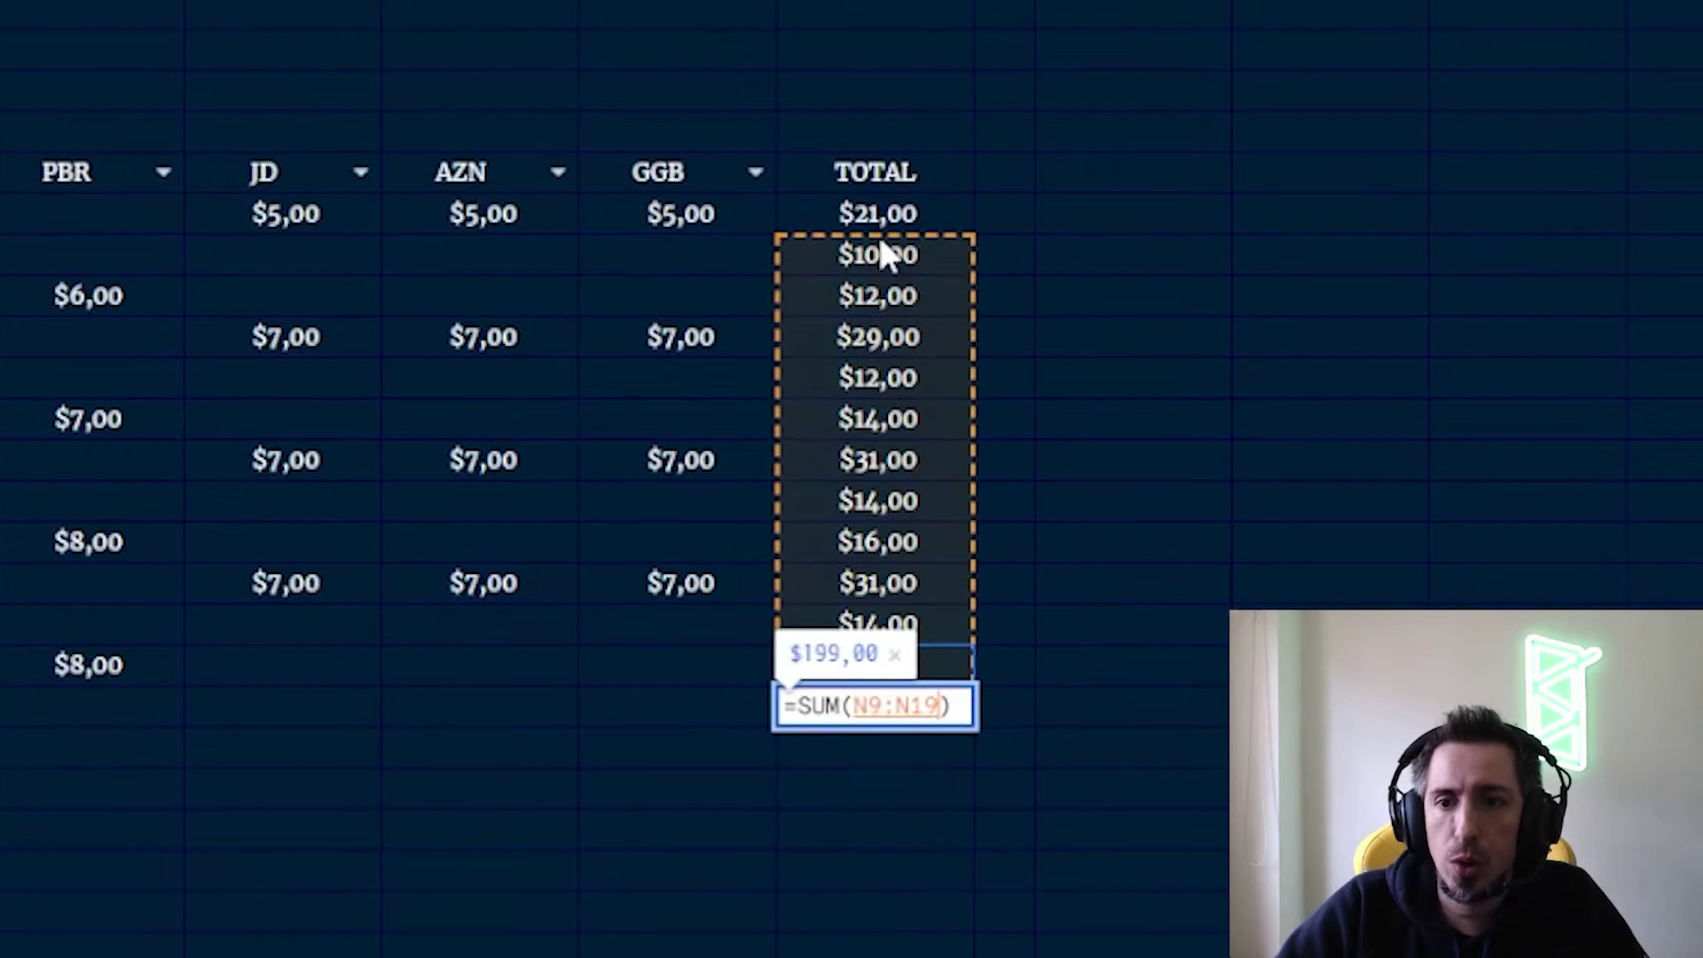
pyautogui.press('Return')
pyautogui.click(877, 715)
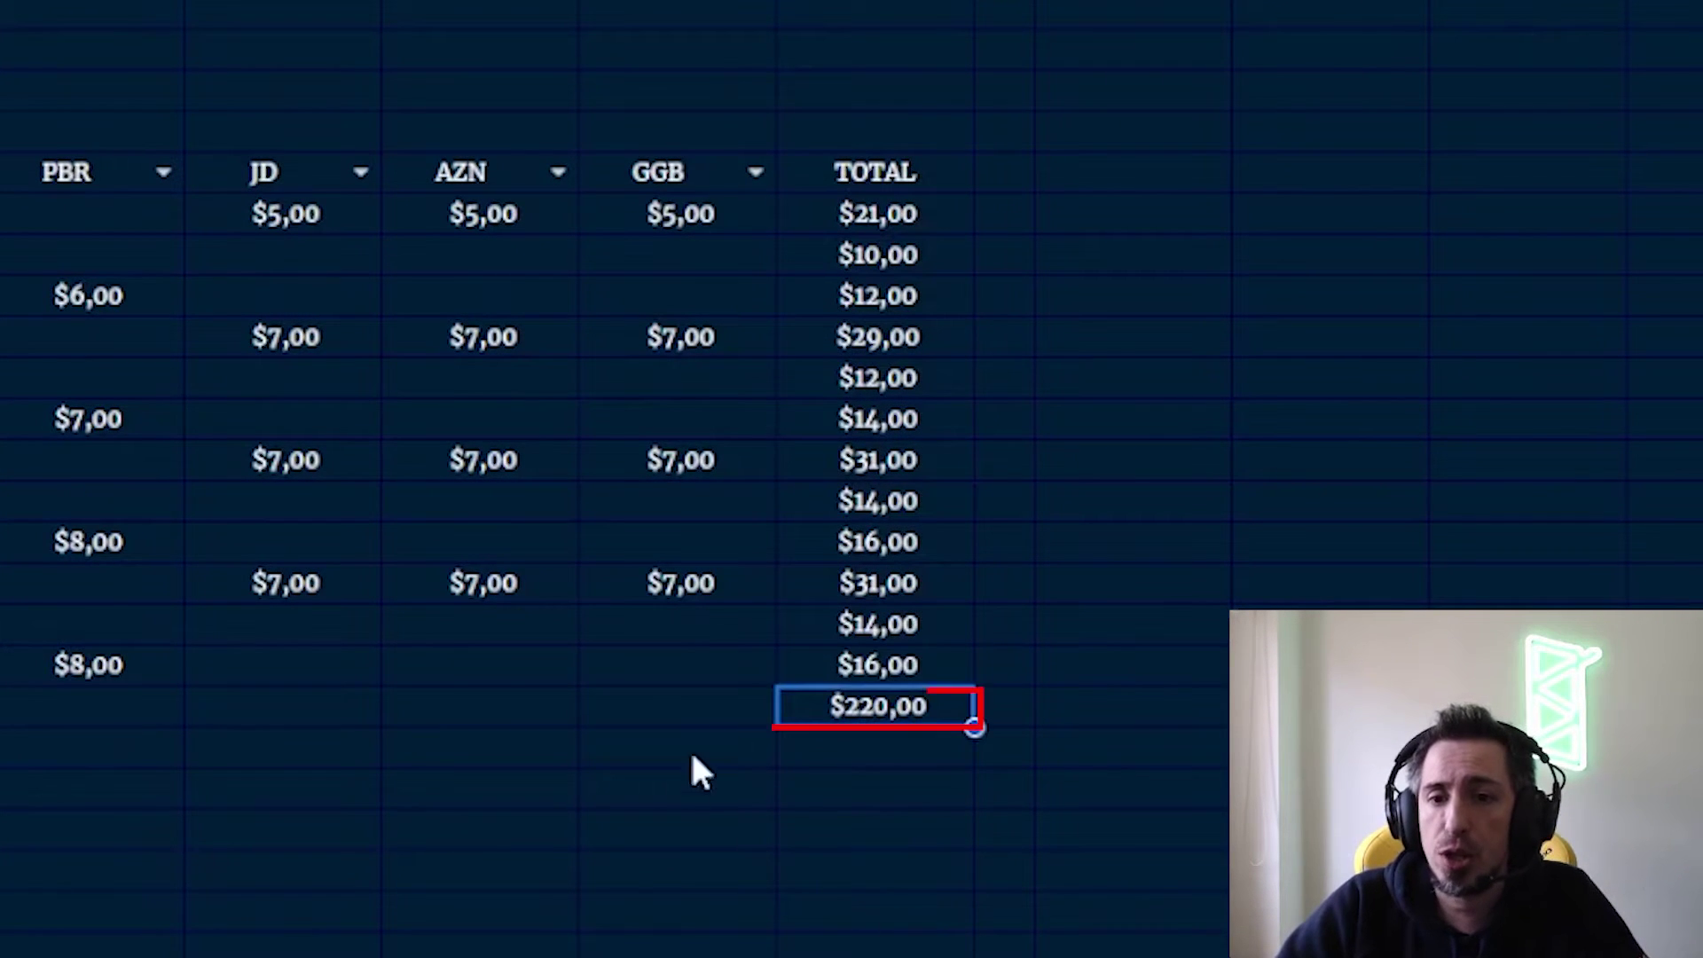
pyautogui.click(725, 722)
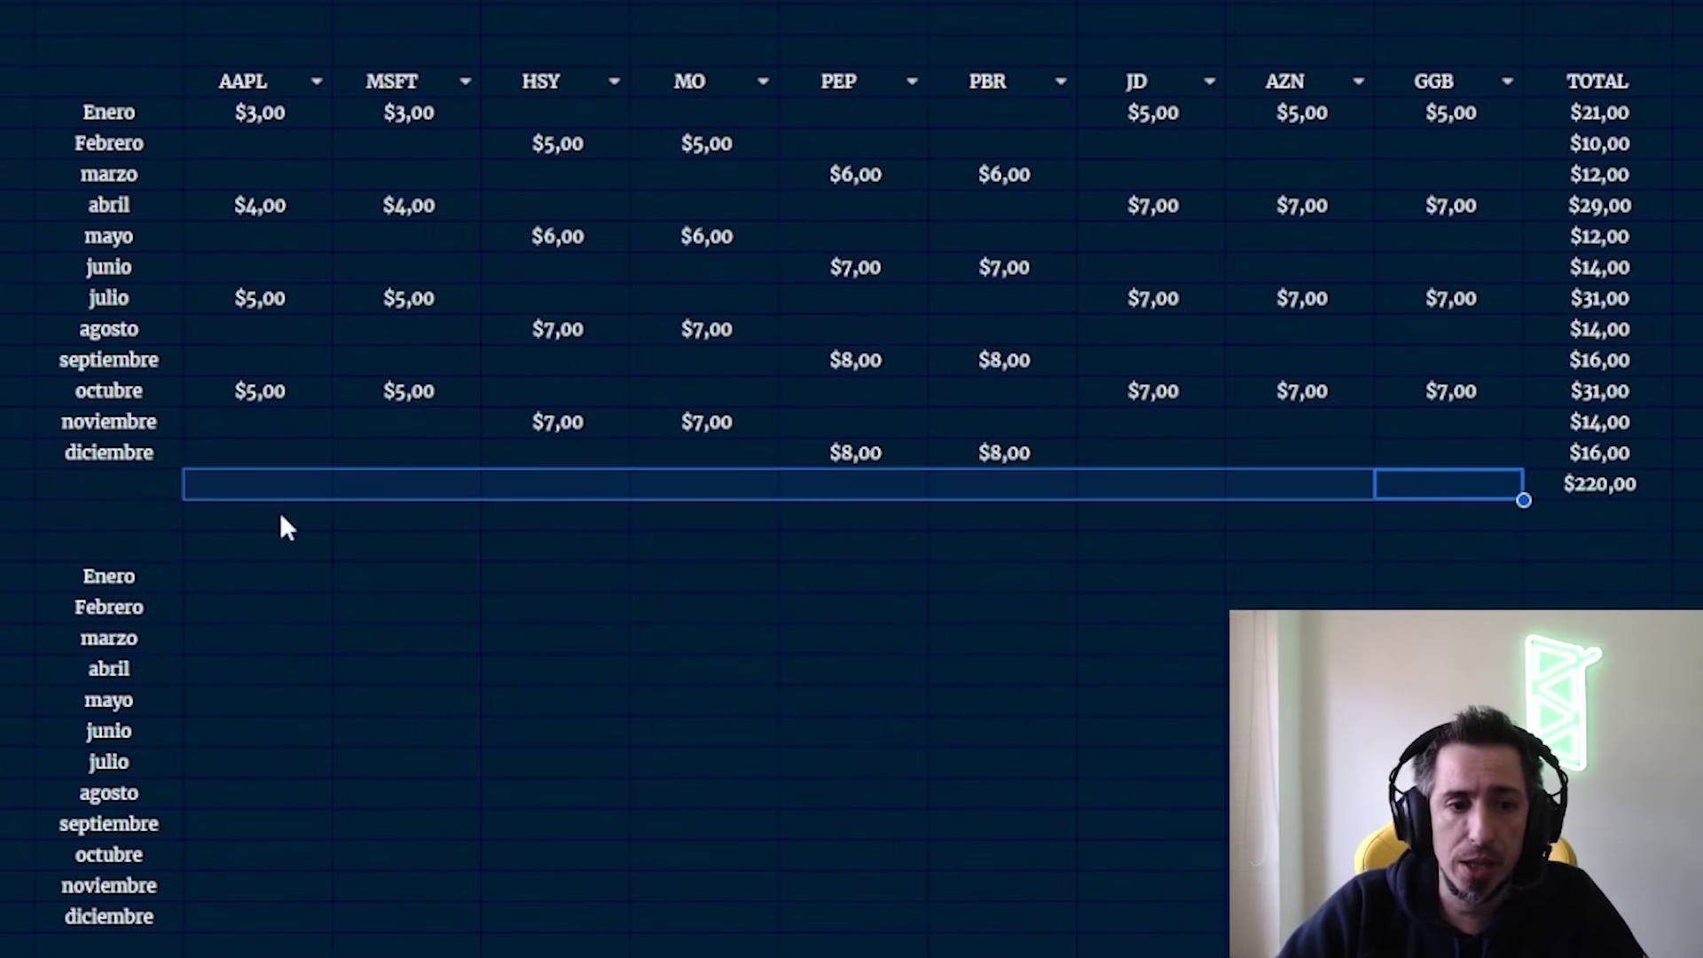
pyautogui.write('TO')
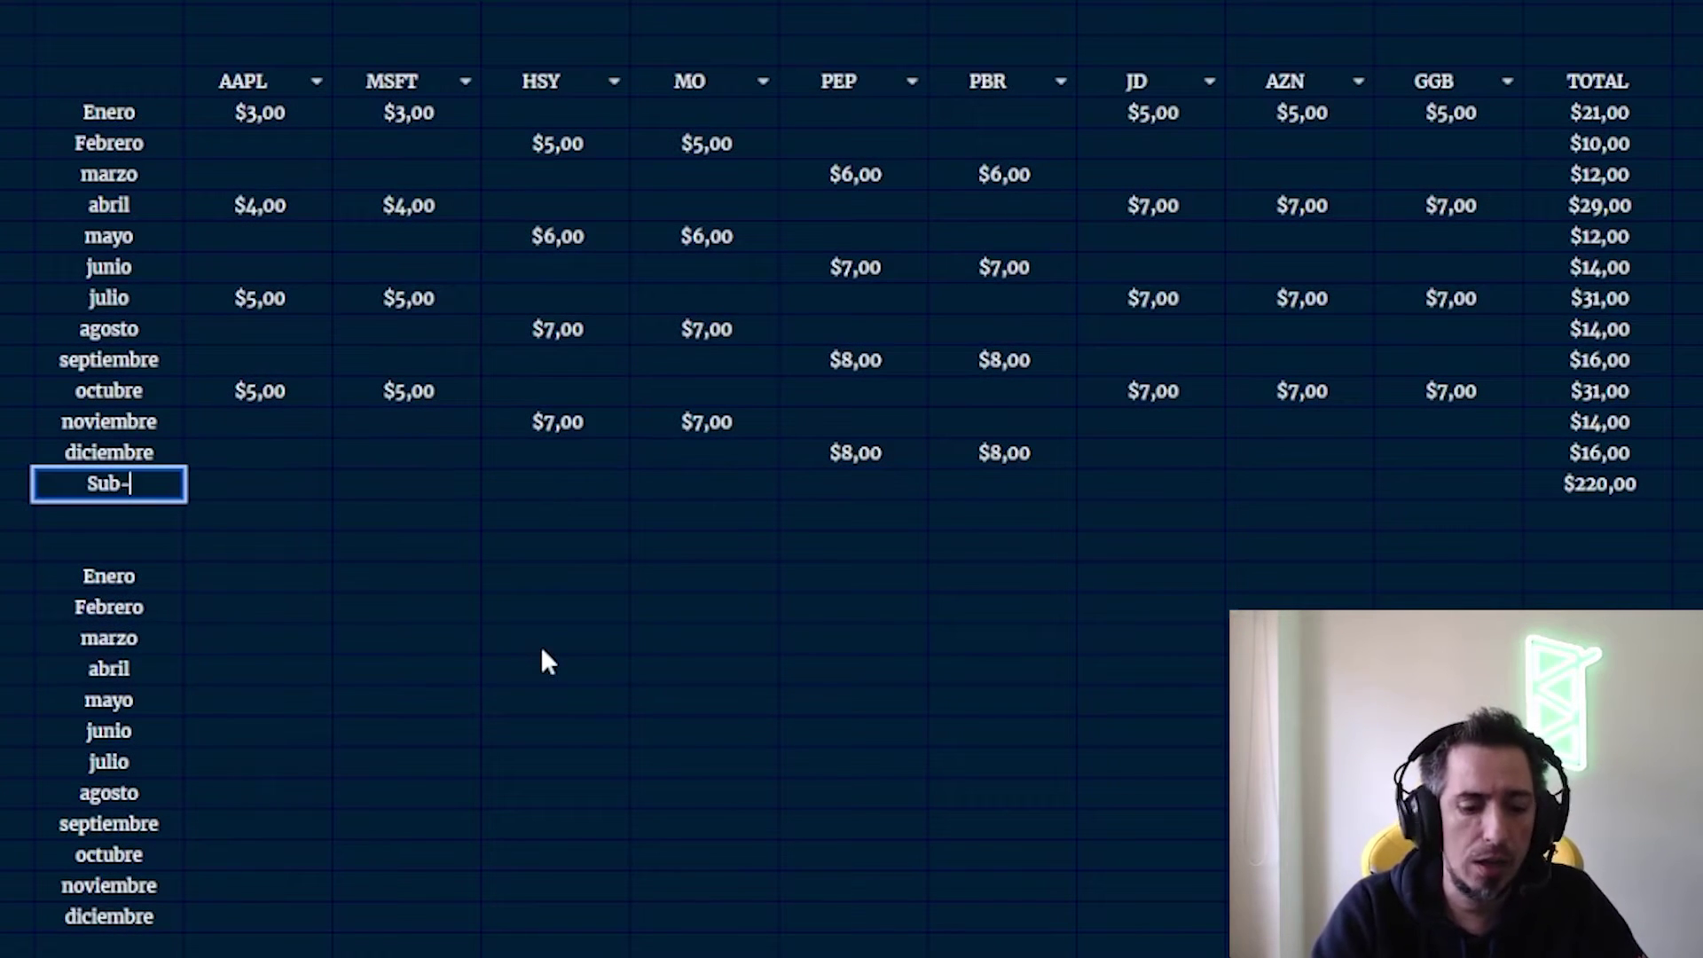
pyautogui.write('l')
pyautogui.press('Tab')
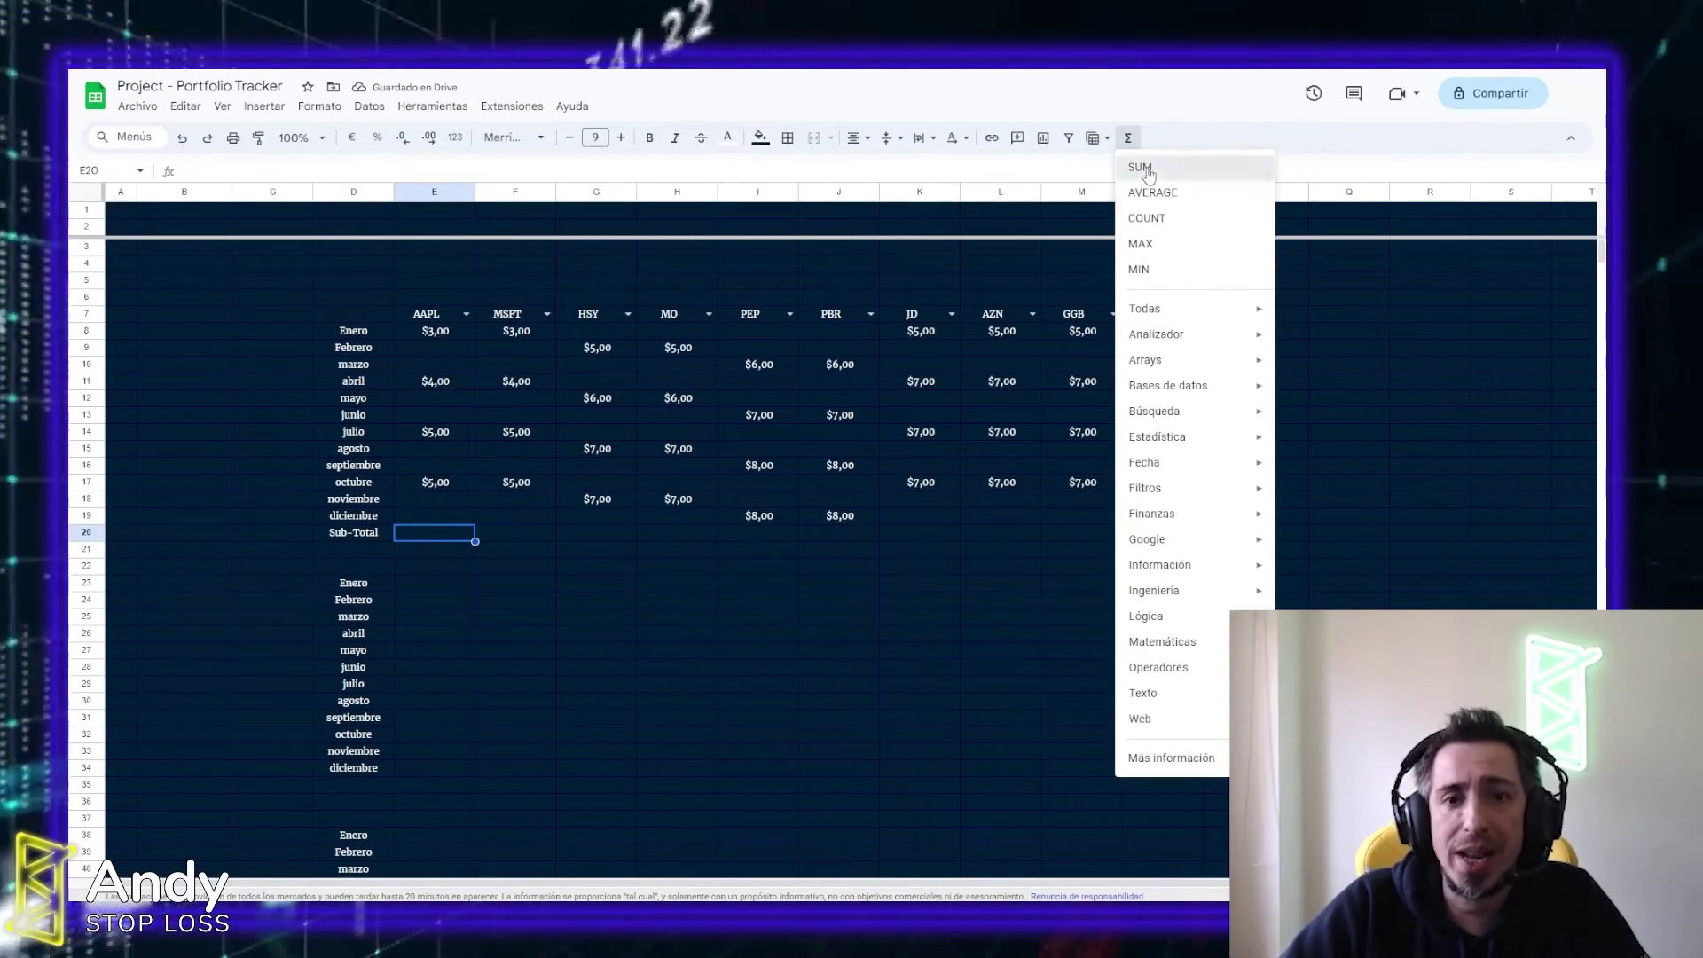
pyautogui.click(1140, 166)
pyautogui.click(448, 332)
pyautogui.moveTo(353, 259); pyautogui.dragTo(346, 529)
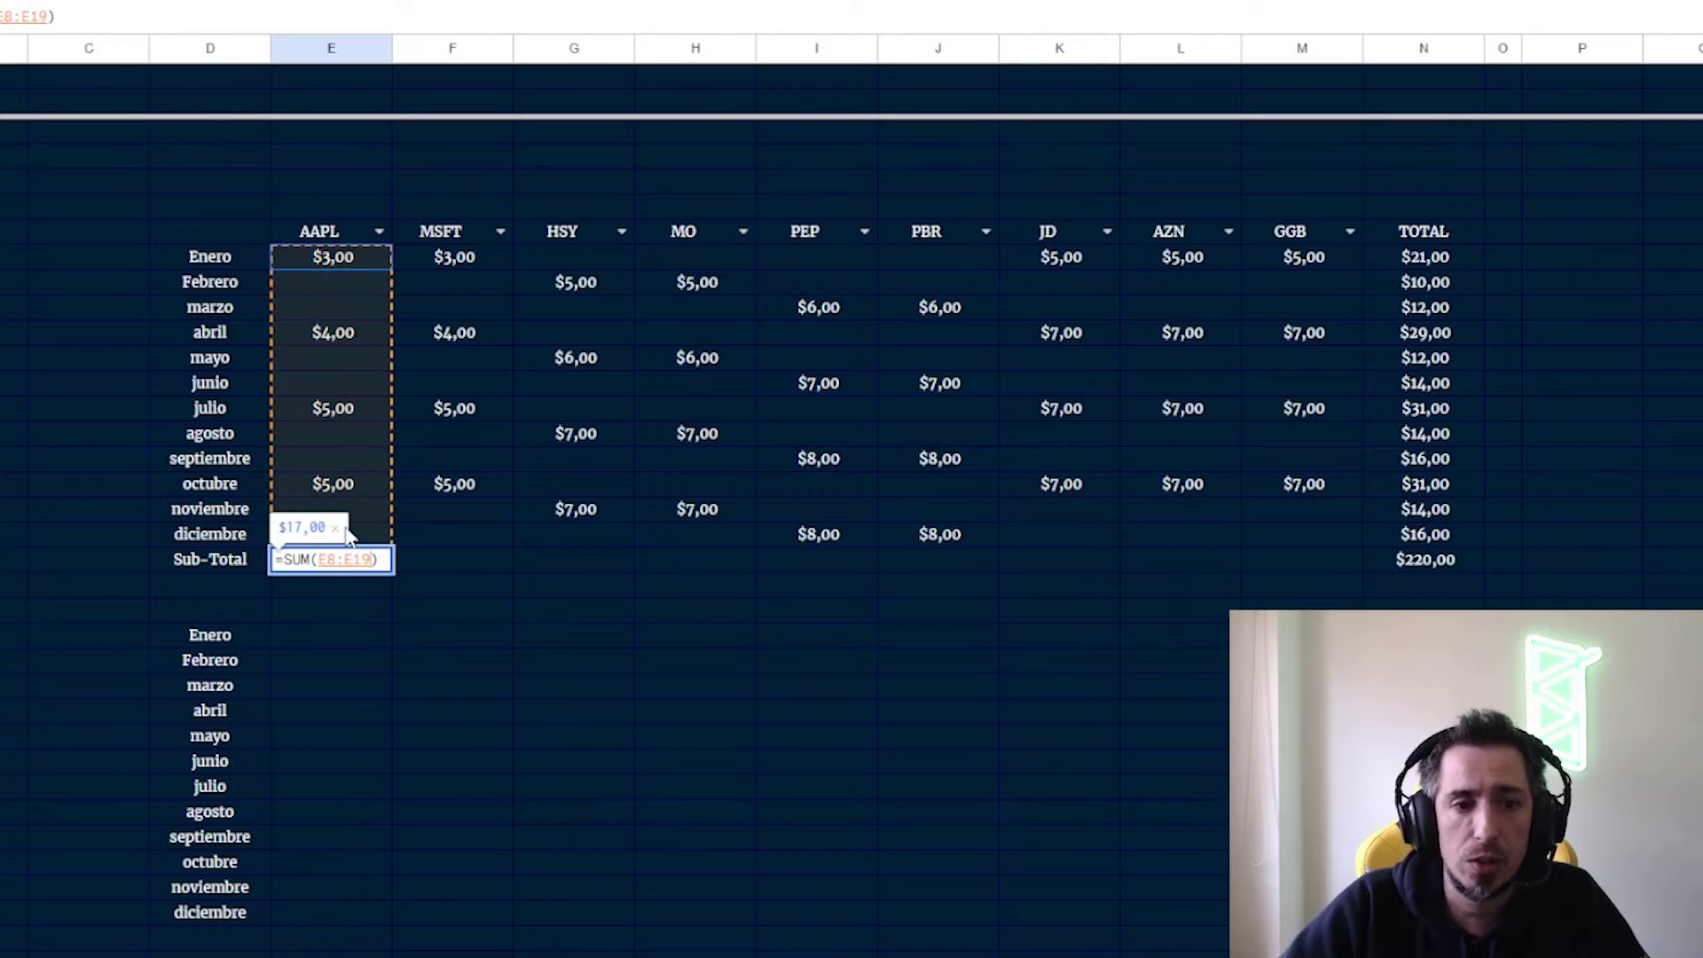
pyautogui.press('Return')
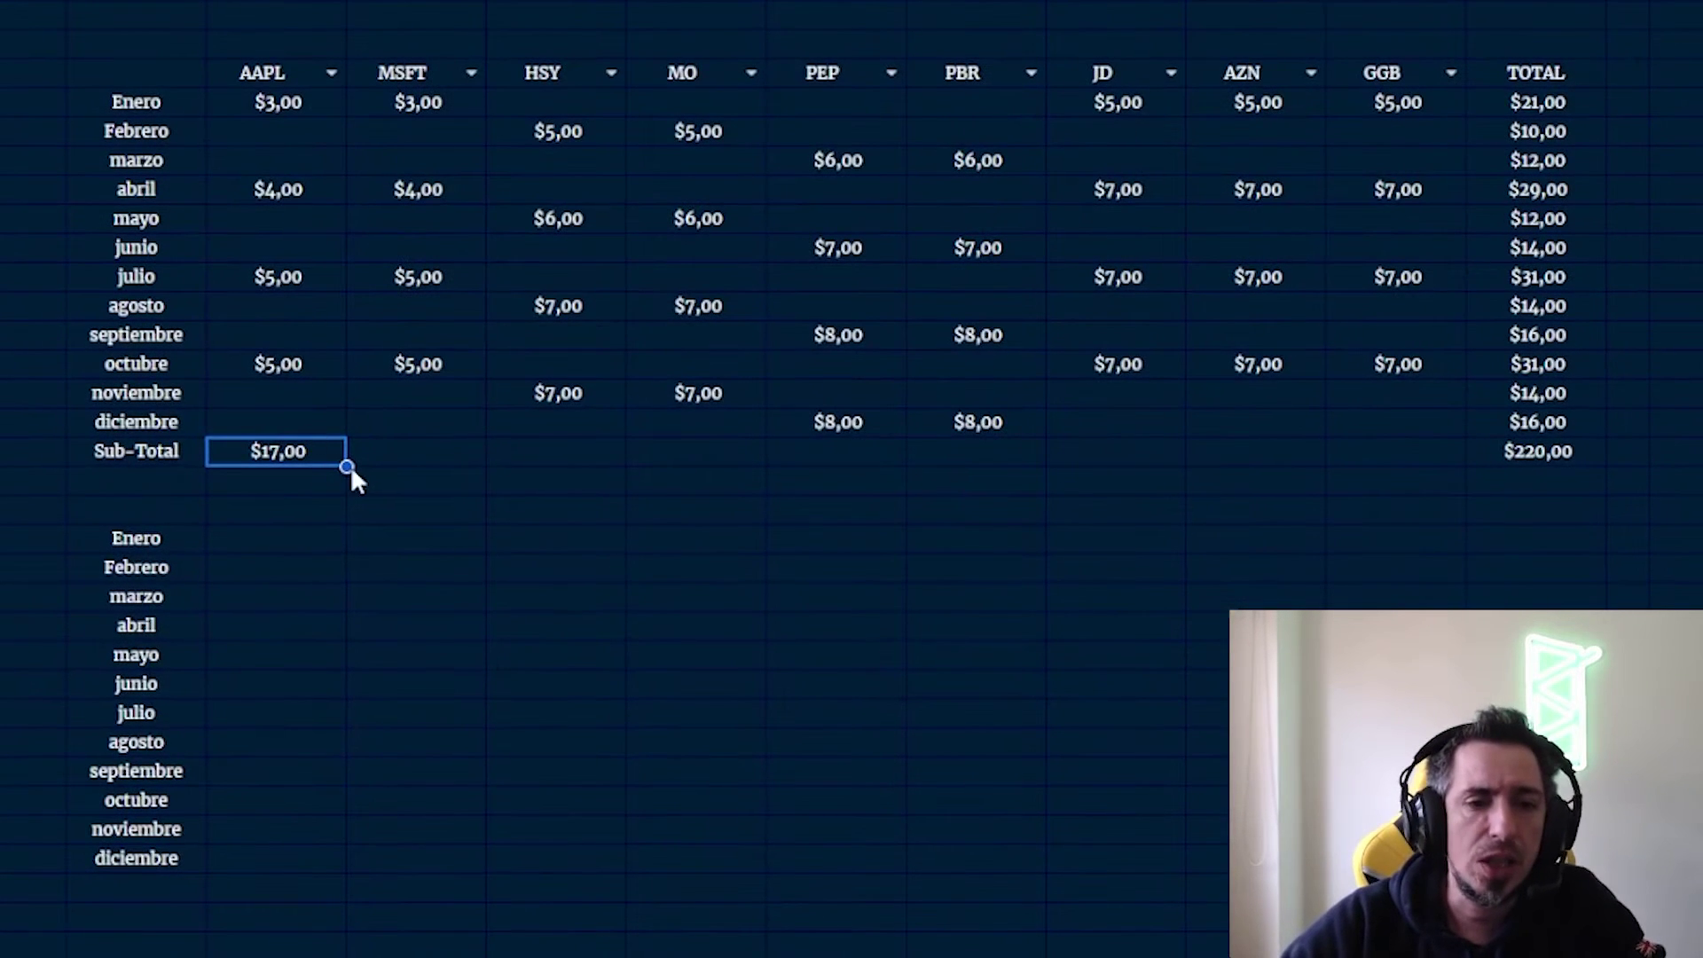
pyautogui.moveTo(385, 463); pyautogui.dragTo(1413, 455)
pyautogui.click(1134, 685)
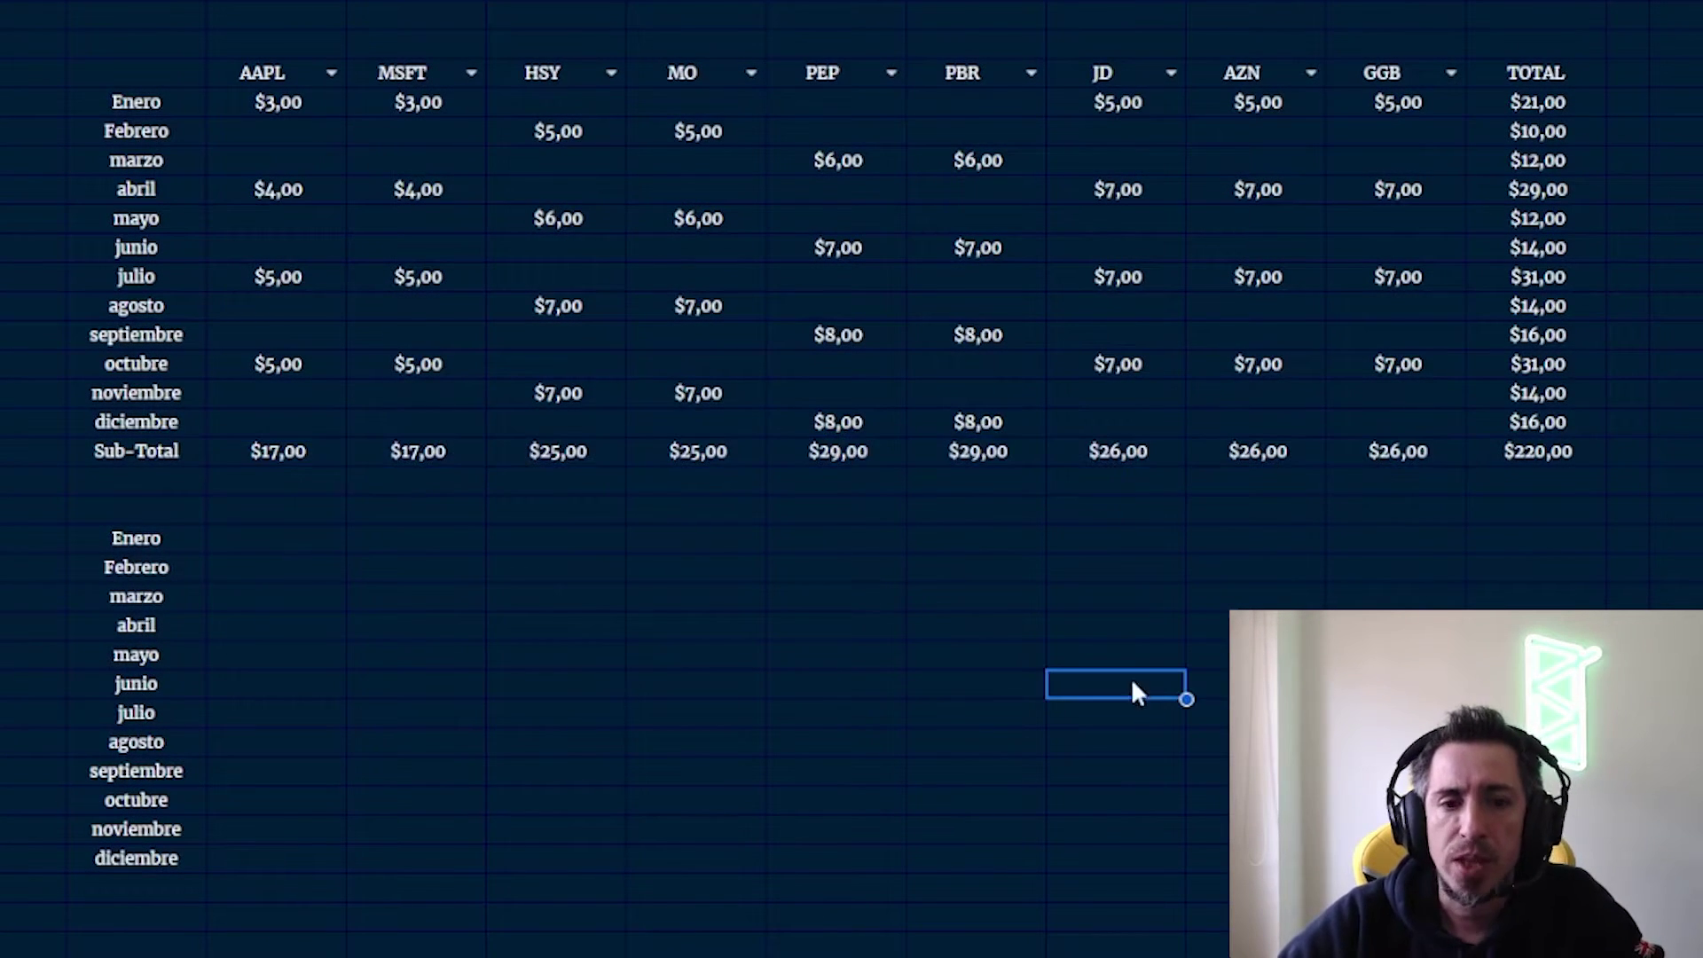
pyautogui.press('Right')
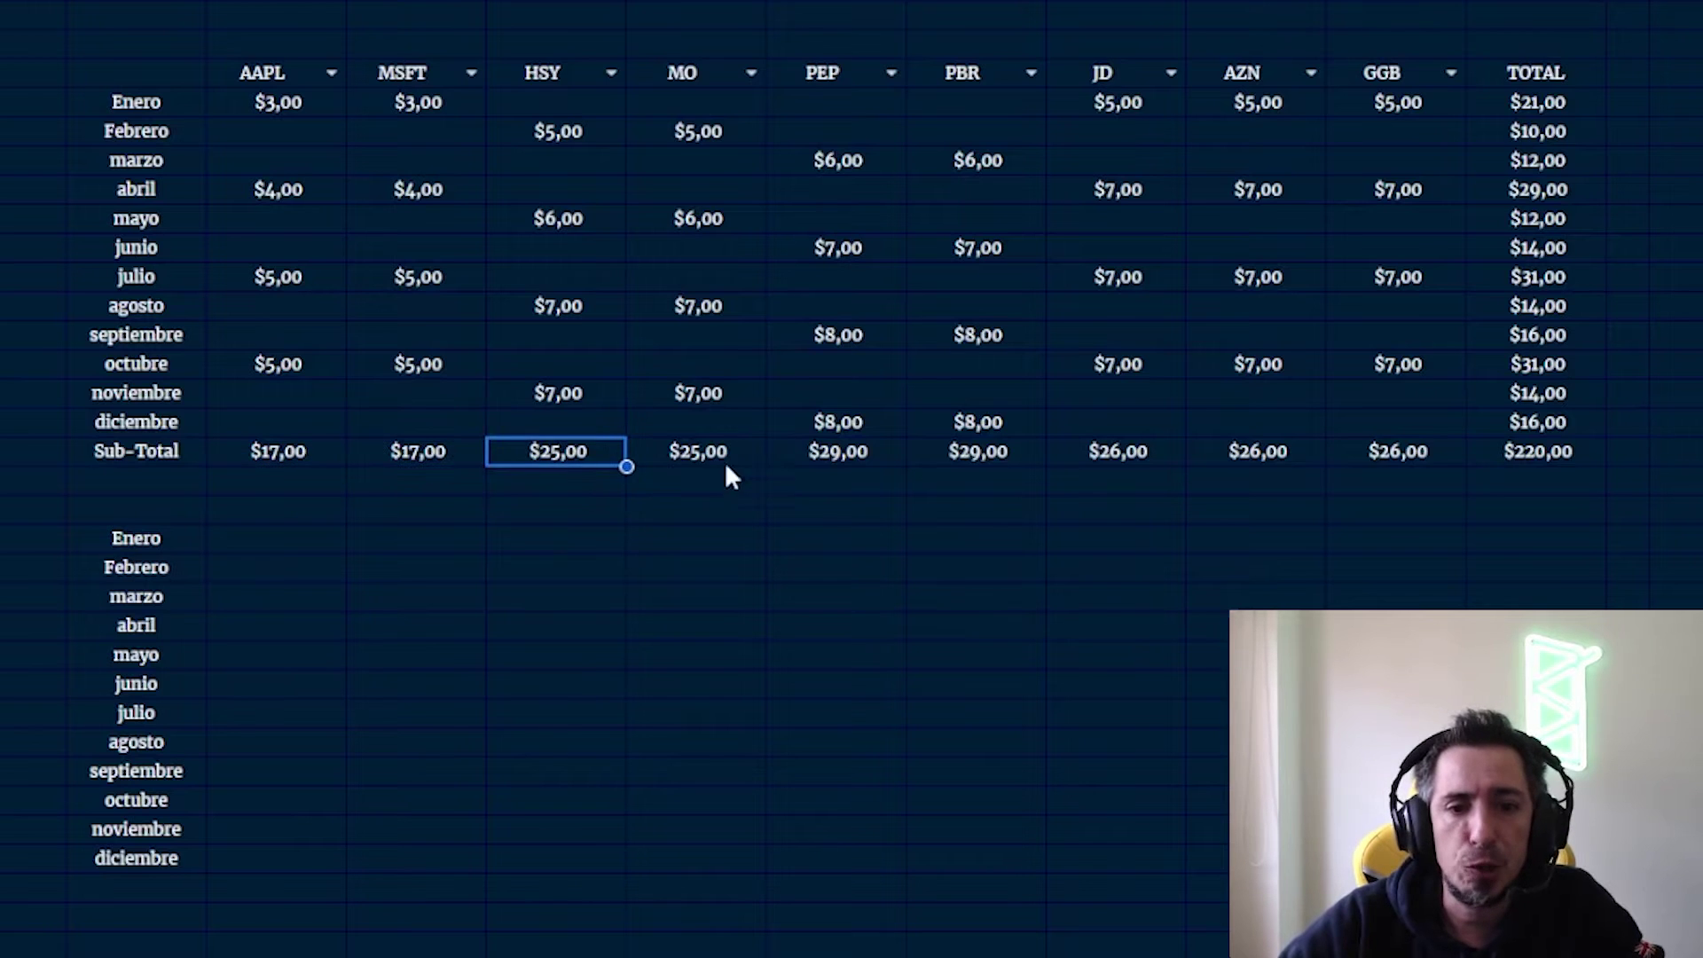
pyautogui.click(978, 457)
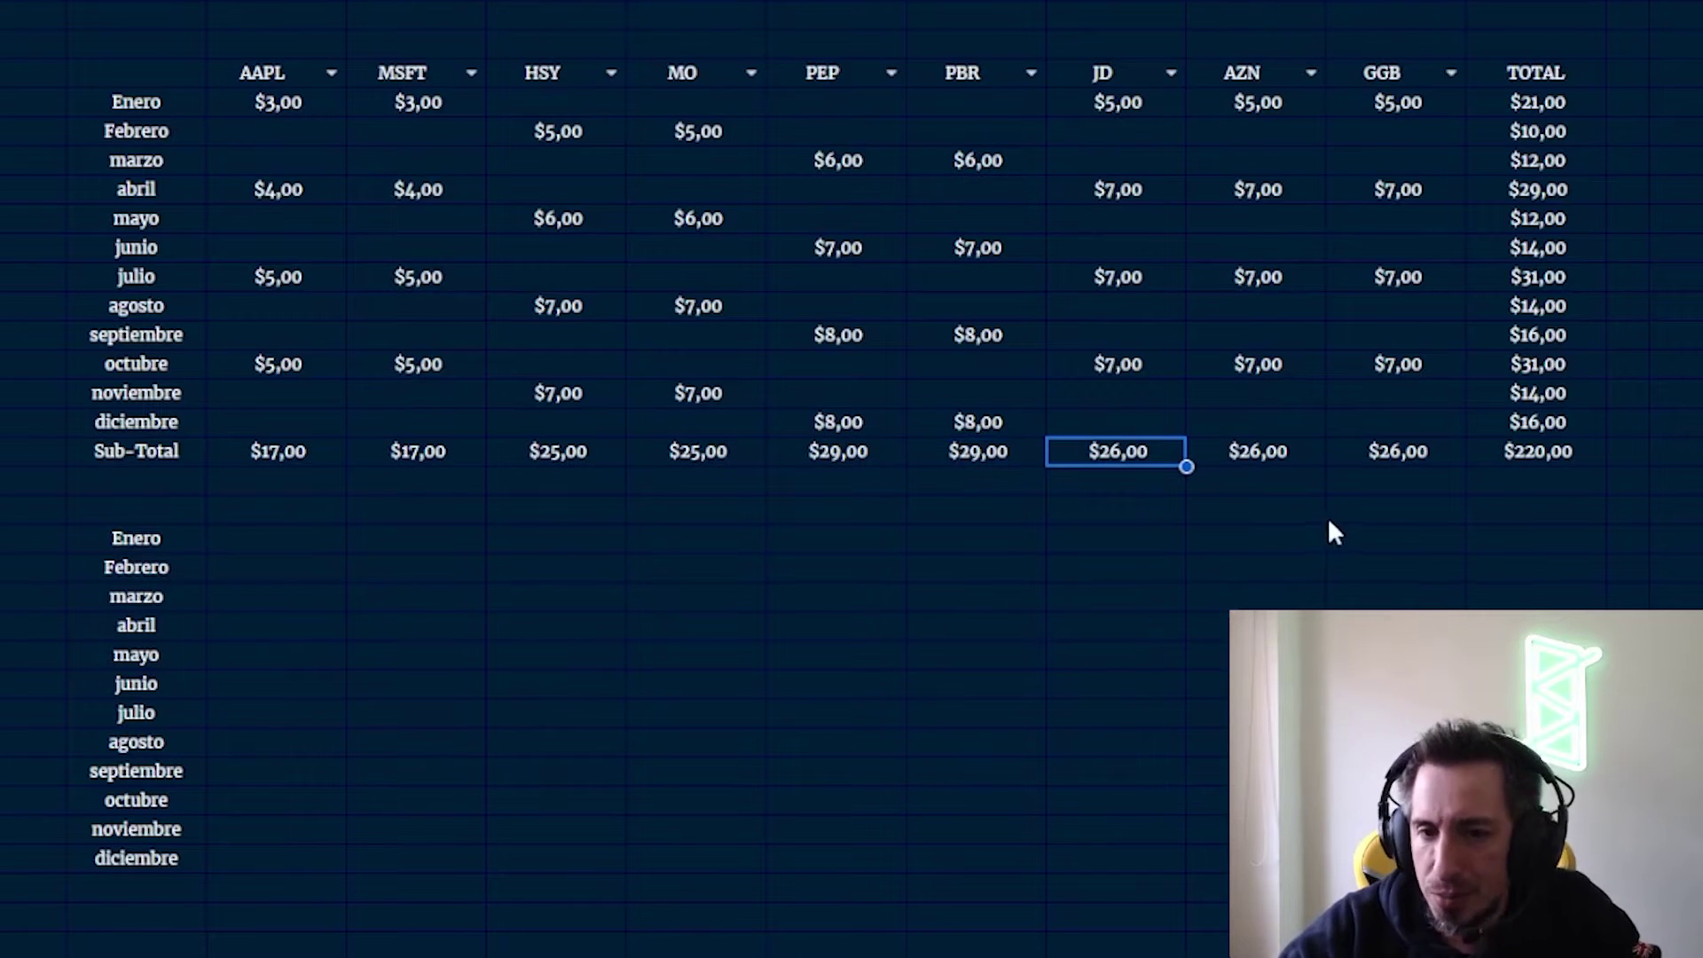
# Label row 21 TOTAL and sum the Sub-Total row in the merged E21:M21 cell with =SUM(E20:M20)
pyautogui.click(136, 480)
pyautogui.write('TOTAL')
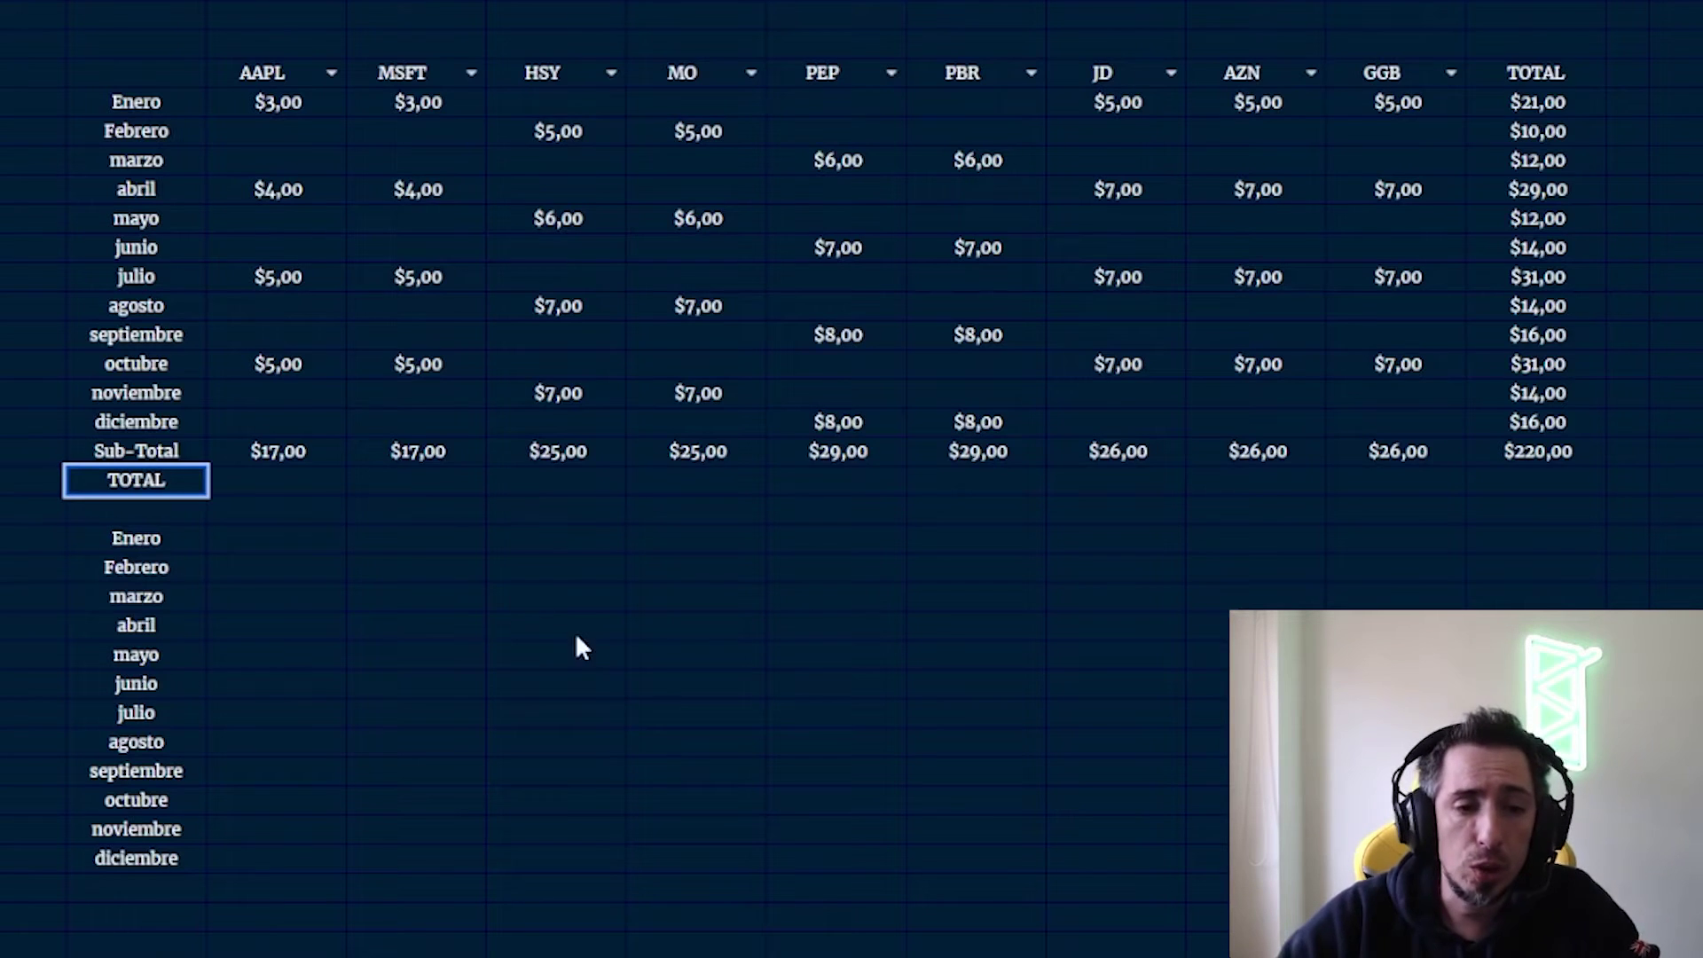
pyautogui.click(269, 479)
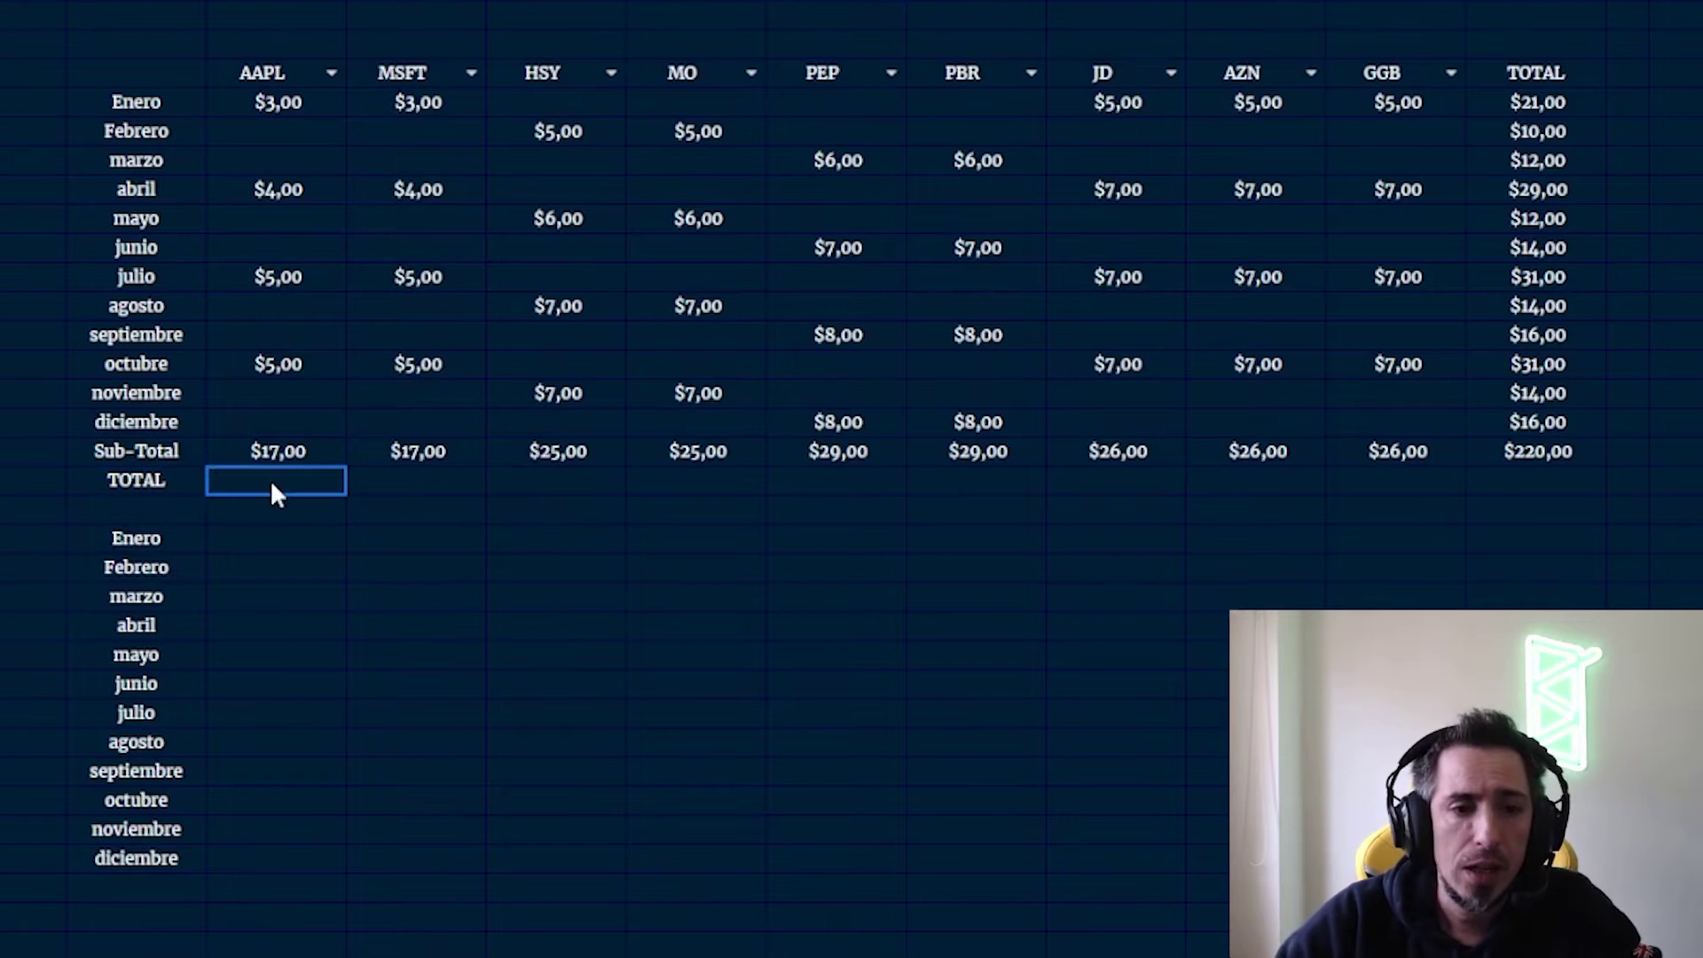
pyautogui.keyDown('shift'); pyautogui.click(1414, 479); pyautogui.keyUp('shift')
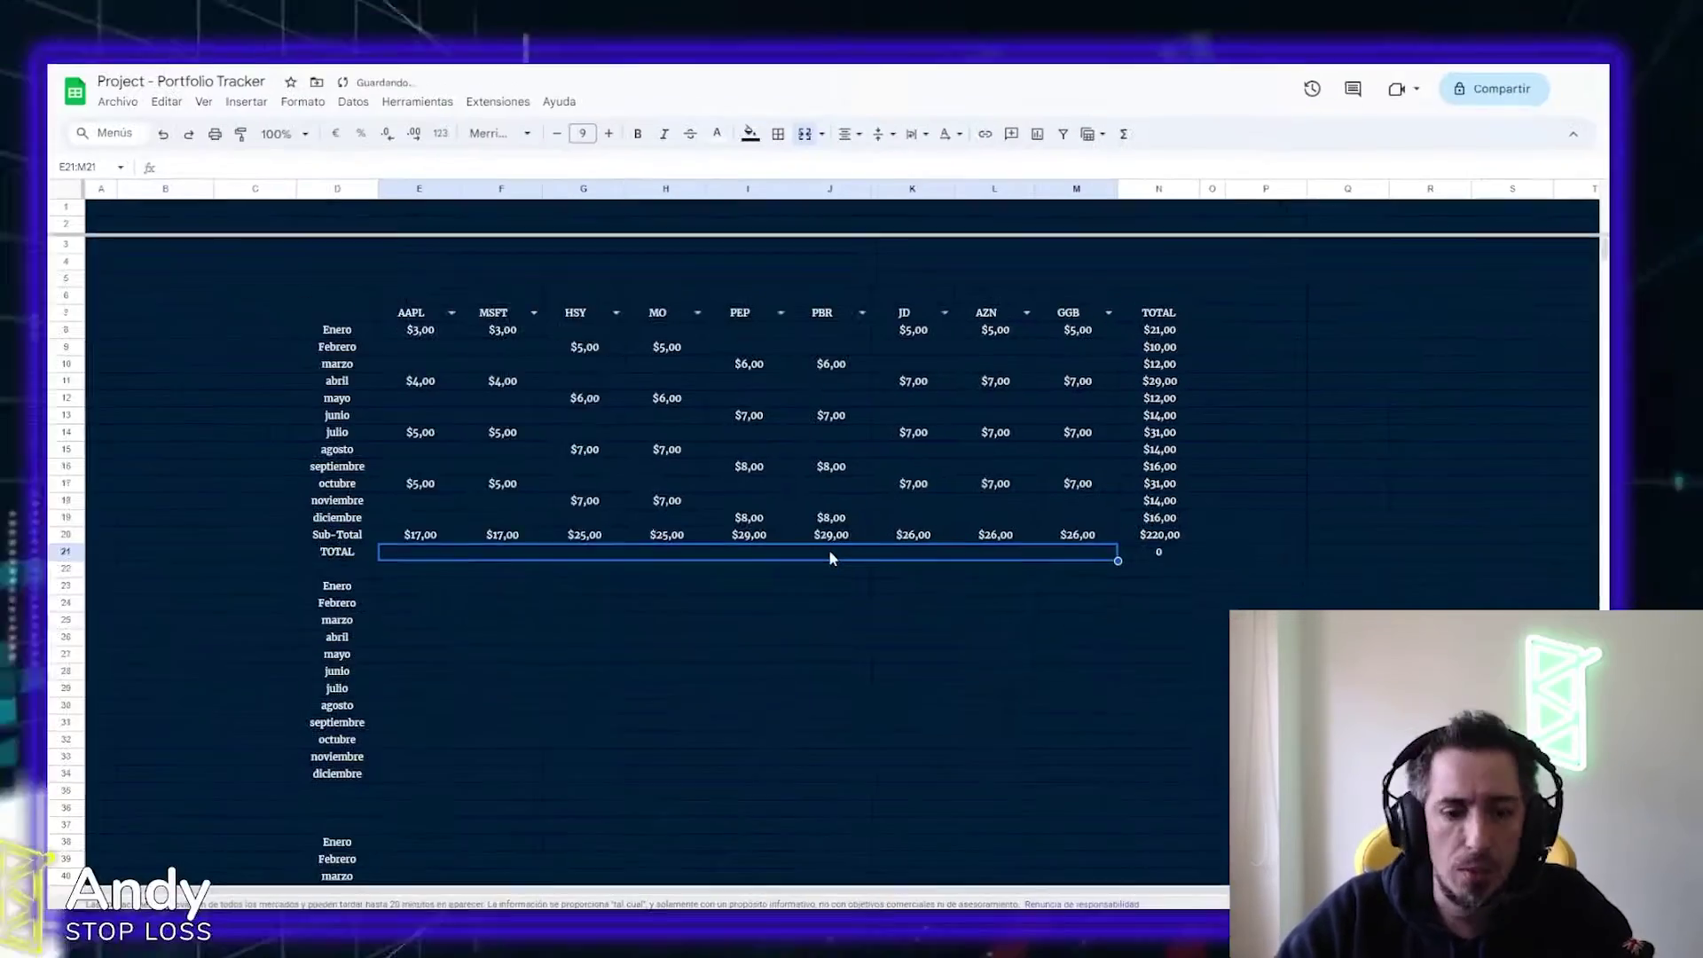
pyautogui.write('=SUM(')
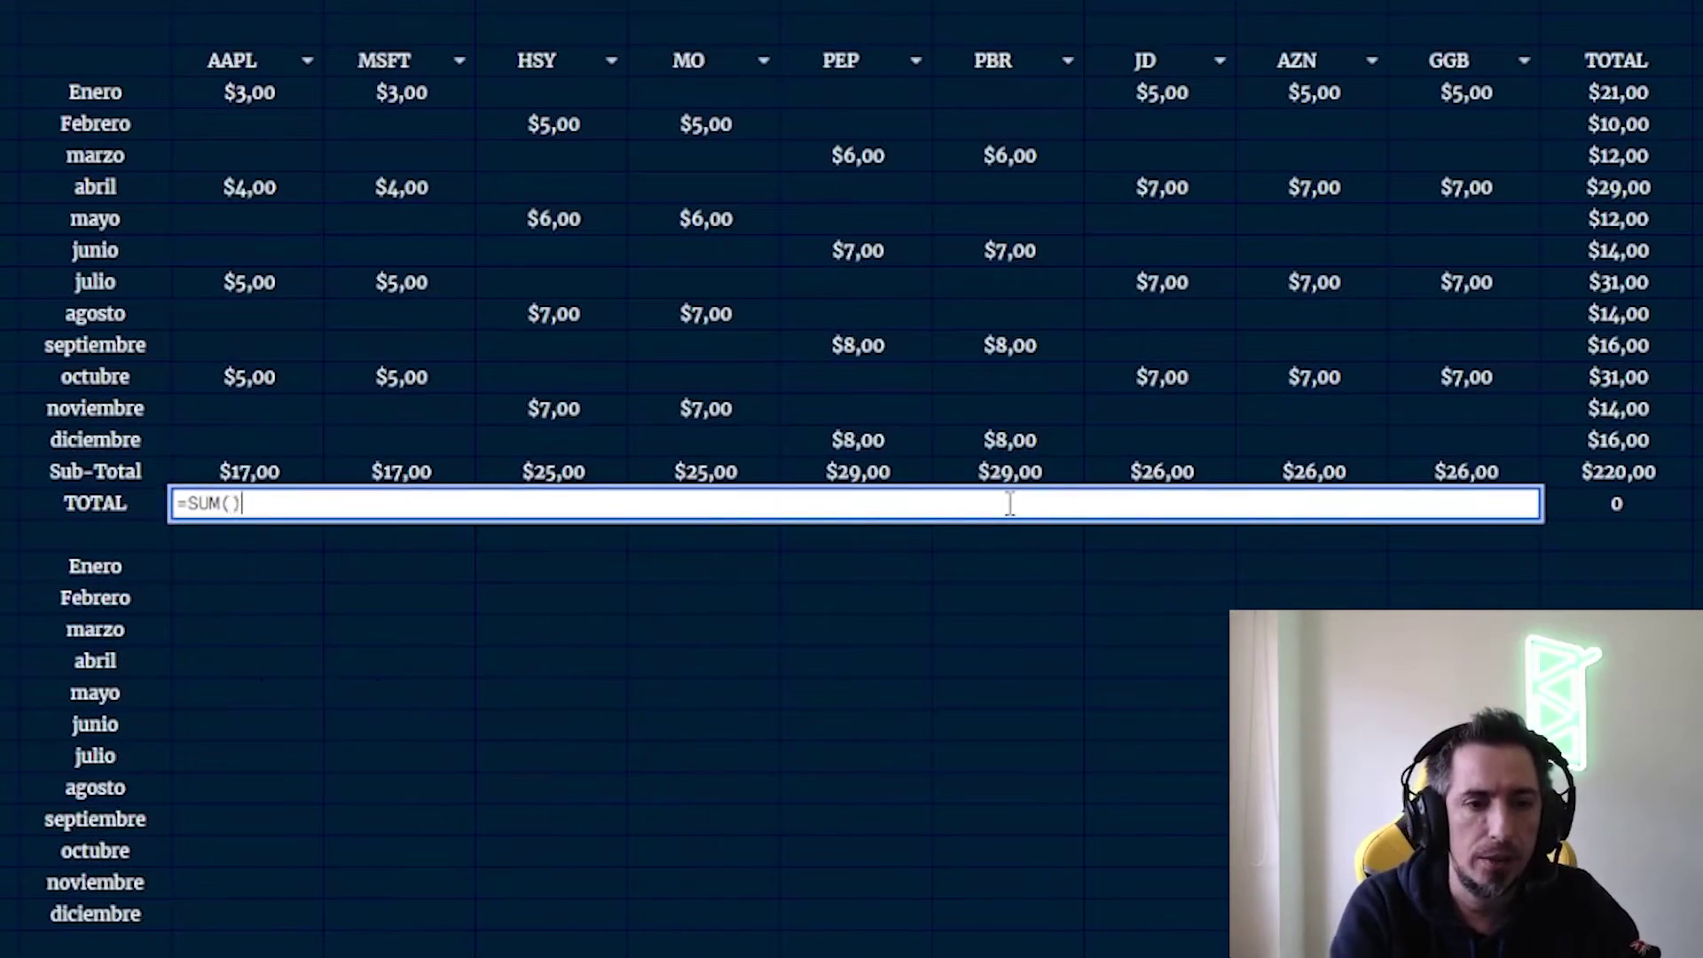
pyautogui.moveTo(249, 471); pyautogui.dragTo(1470, 474)
pyautogui.press('Return')
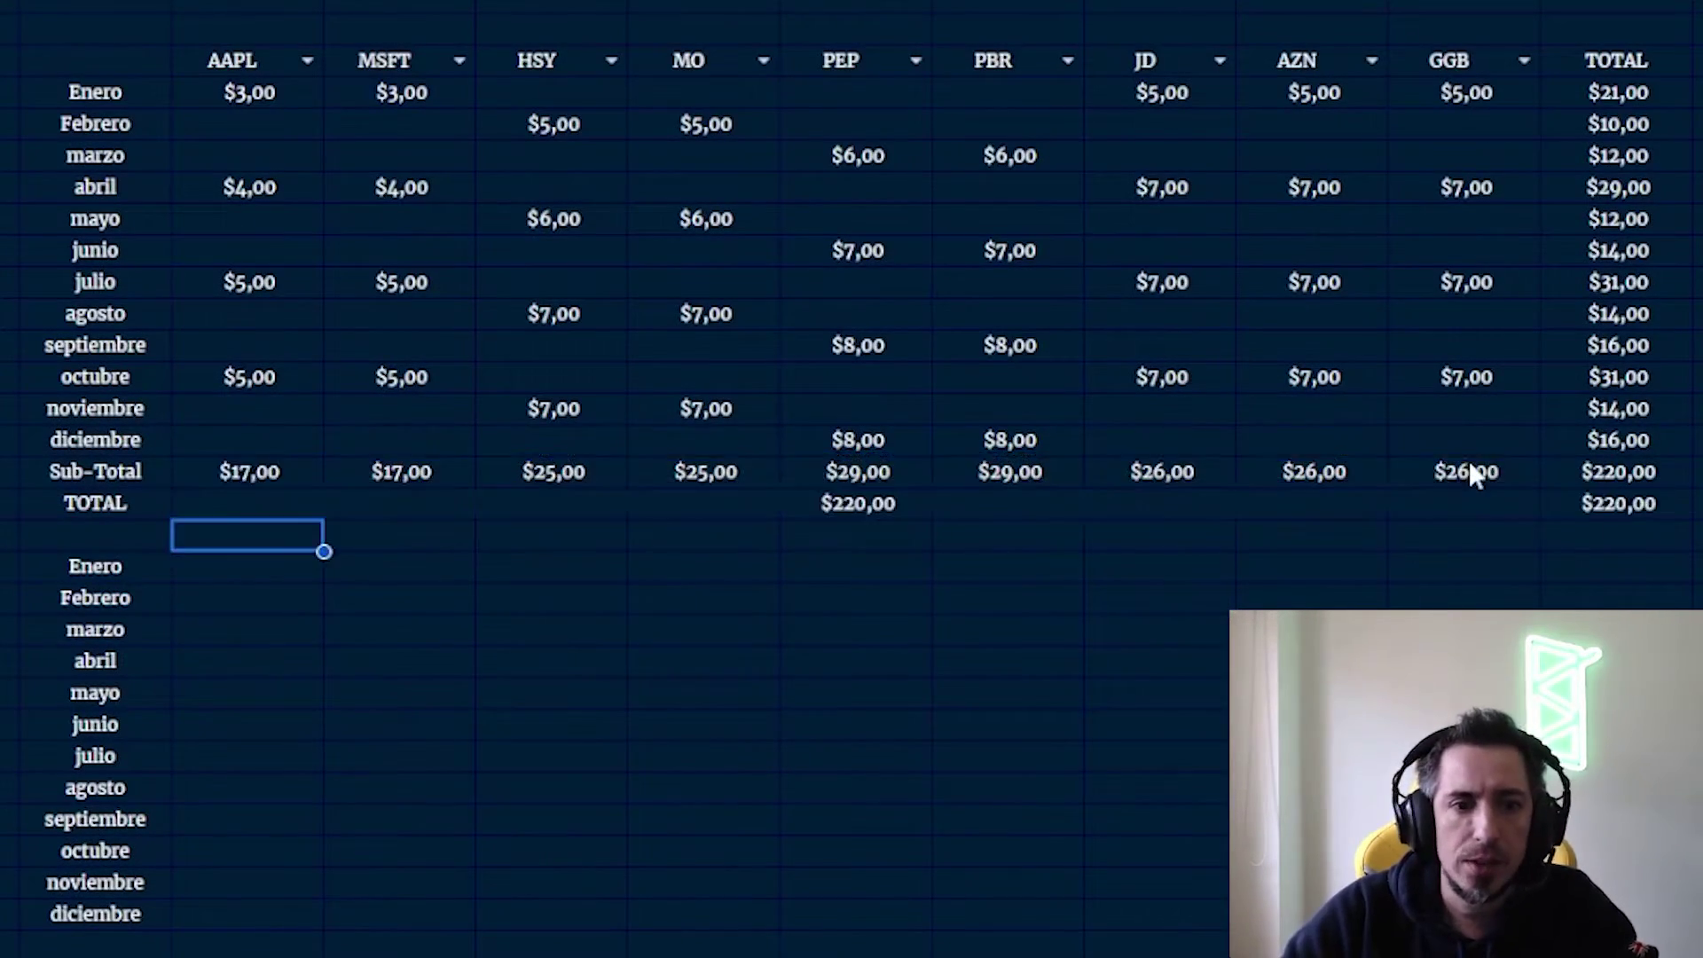
# Check the TOTAL row's $220,00 against the TOTAL column's grand total
pyautogui.press('Up')
pyautogui.click(1616, 510)
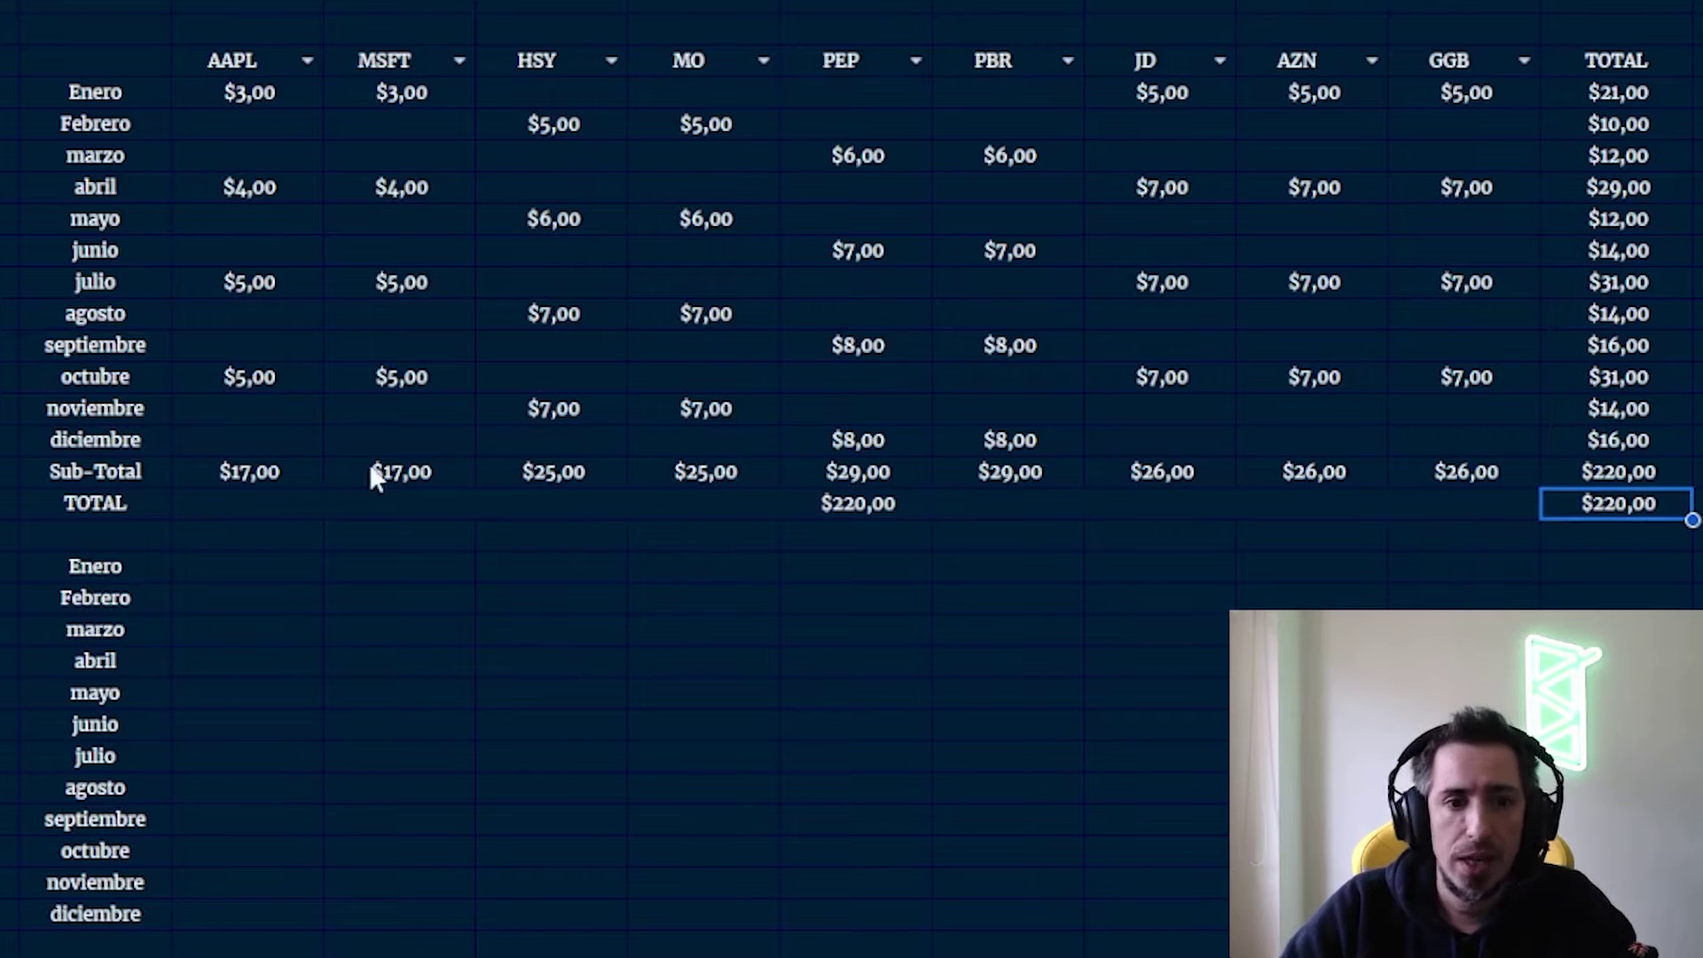
pyautogui.moveTo(257, 471); pyautogui.dragTo(1473, 471)
pyautogui.click(1696, 475)
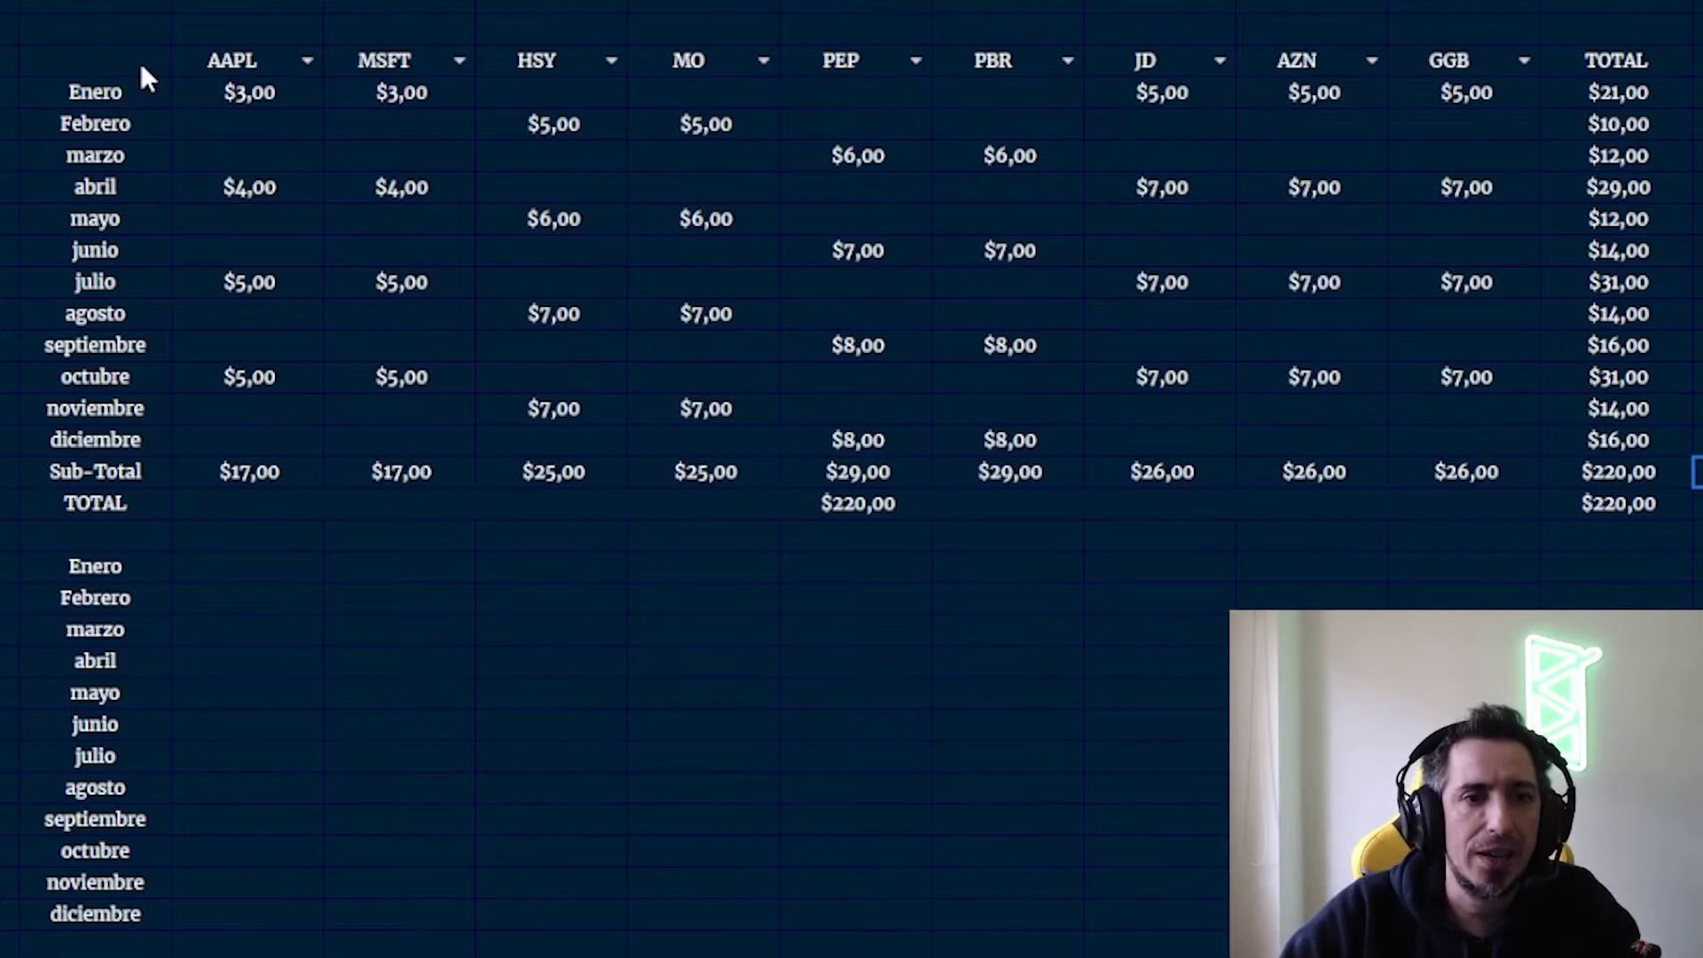
# Fill the monthly dividend block E8:M19 white
pyautogui.moveTo(211, 58); pyautogui.dragTo(1334, 18)
pyautogui.moveTo(1549, 57); pyautogui.dragTo(1513, 60)
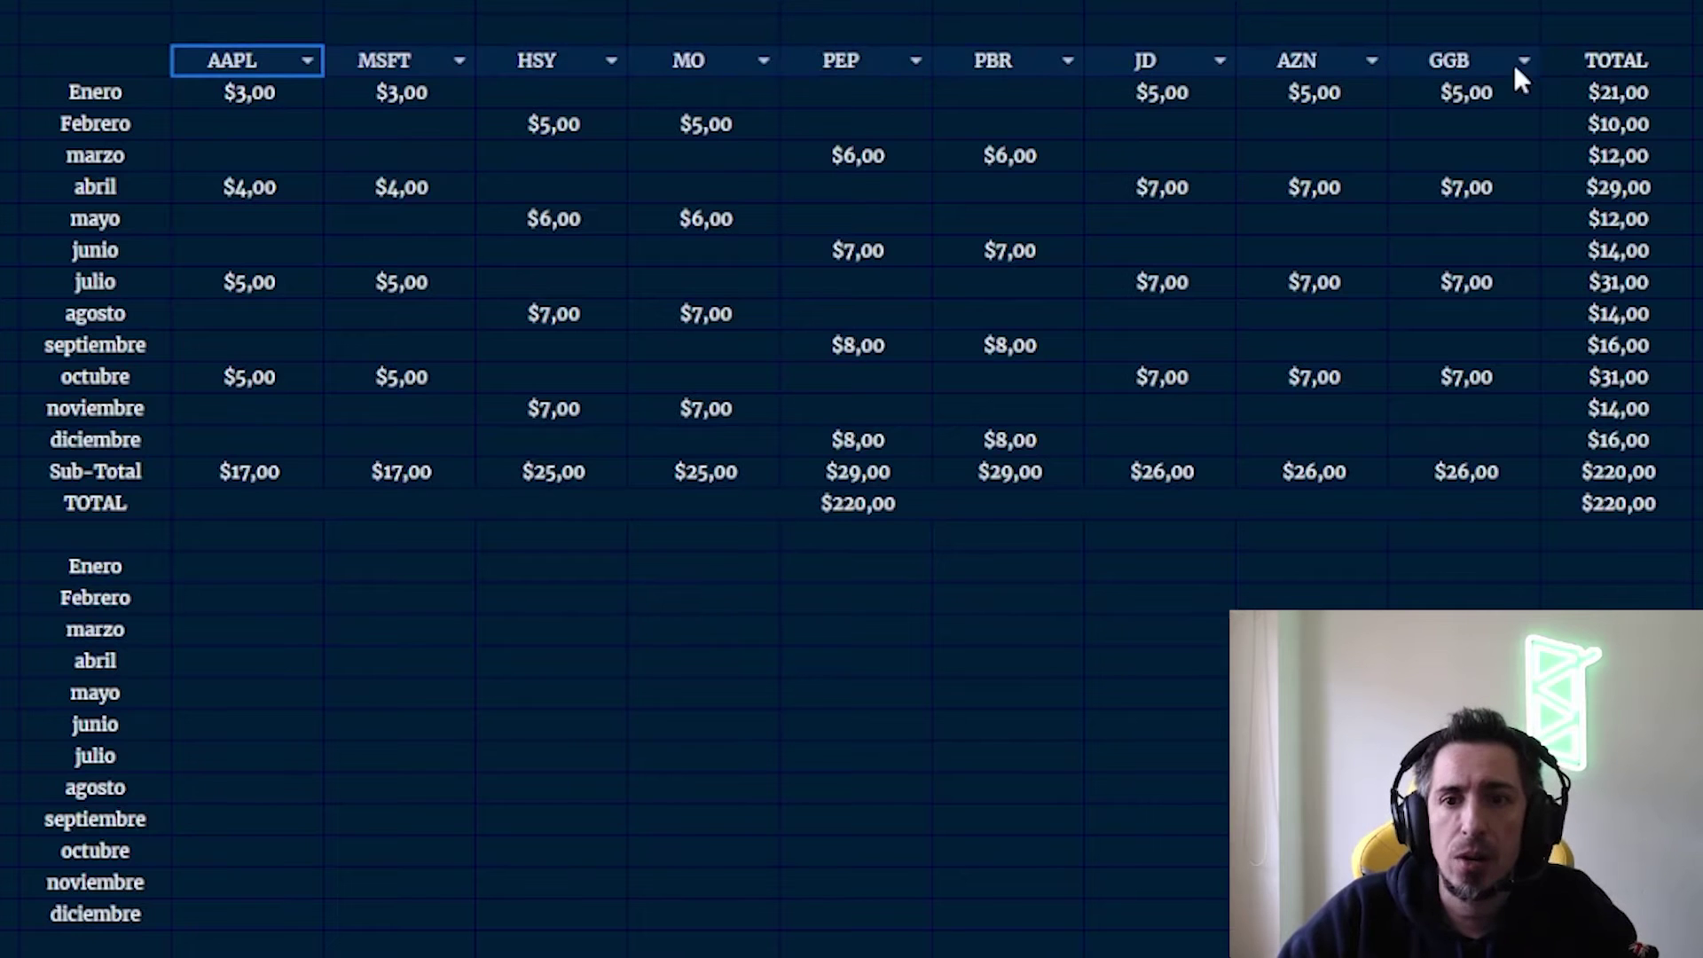
pyautogui.moveTo(257, 93); pyautogui.dragTo(1406, 476)
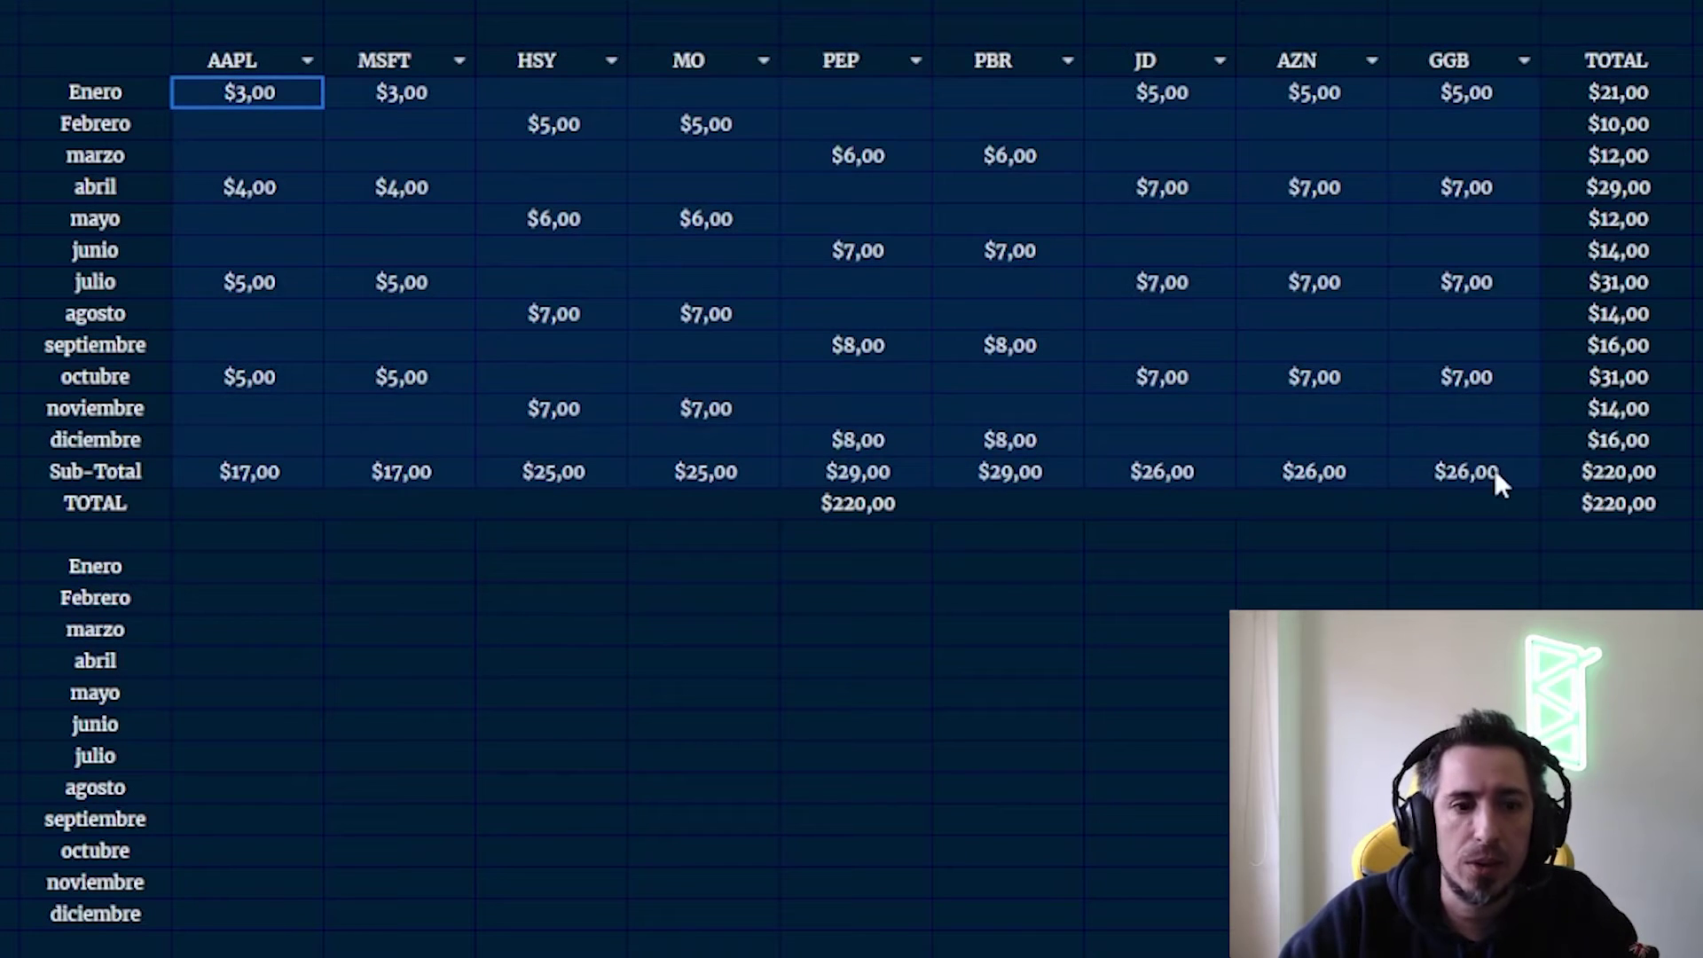
pyautogui.moveTo(249, 440)
pyautogui.mouseDown()
pyautogui.moveTo(1406, 119)
pyautogui.moveTo(1322, 134)
pyautogui.mouseUp()
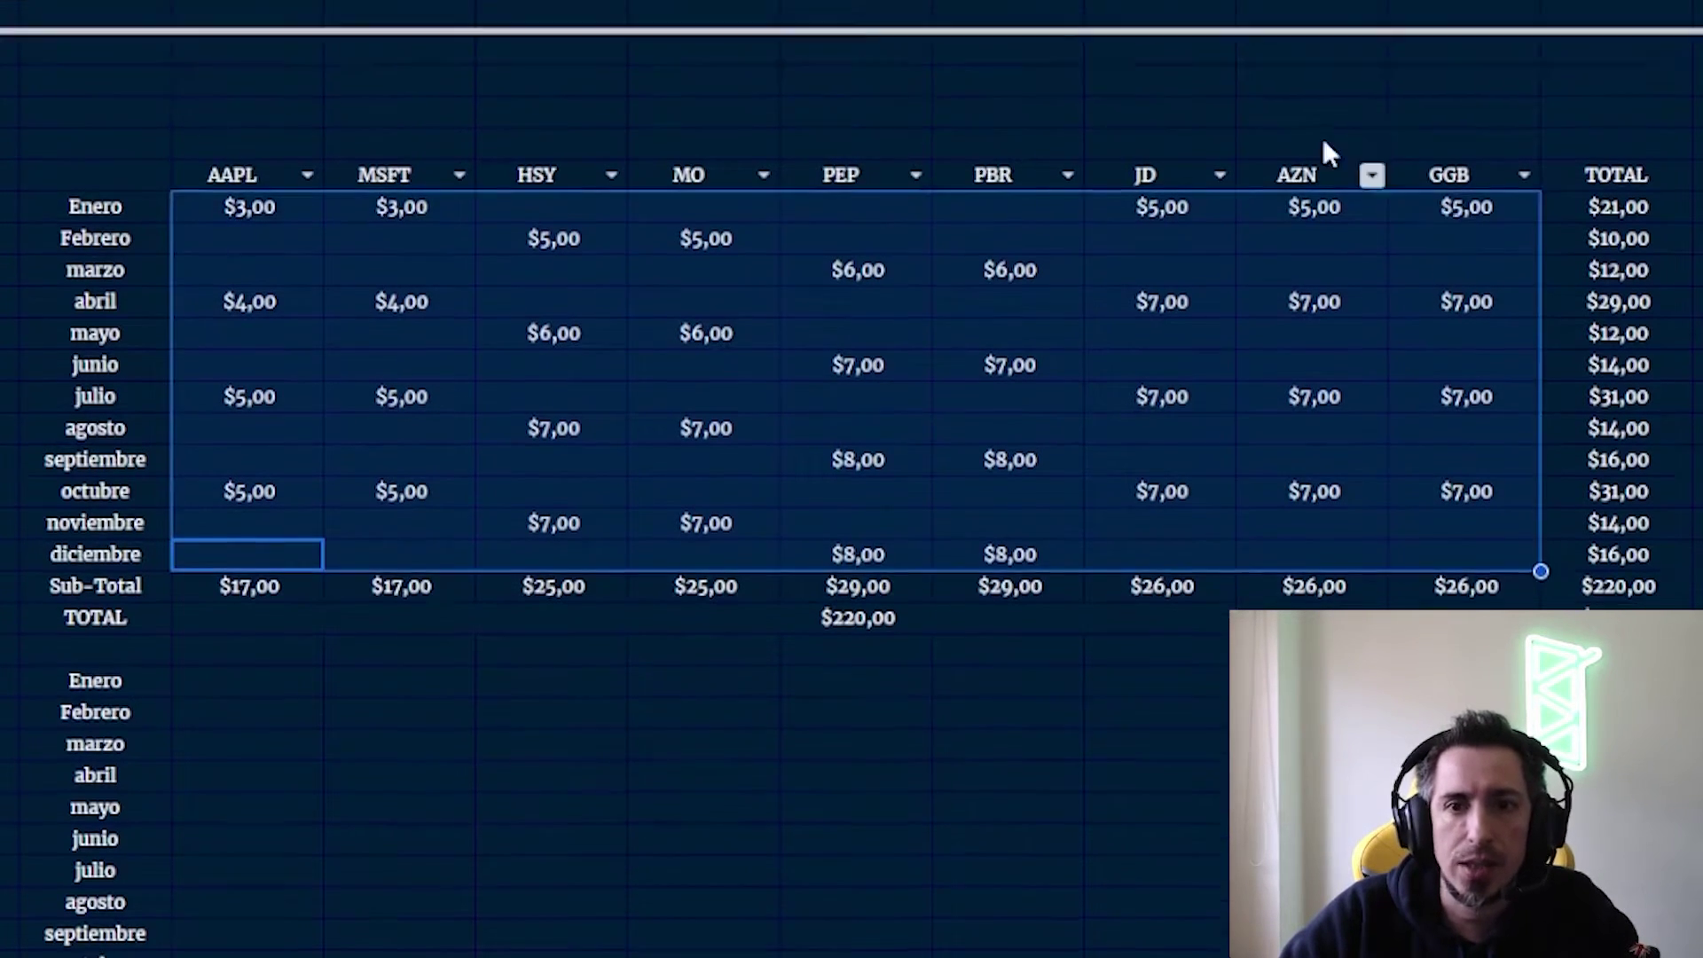
pyautogui.click(859, 29)
pyautogui.click(1175, 153)
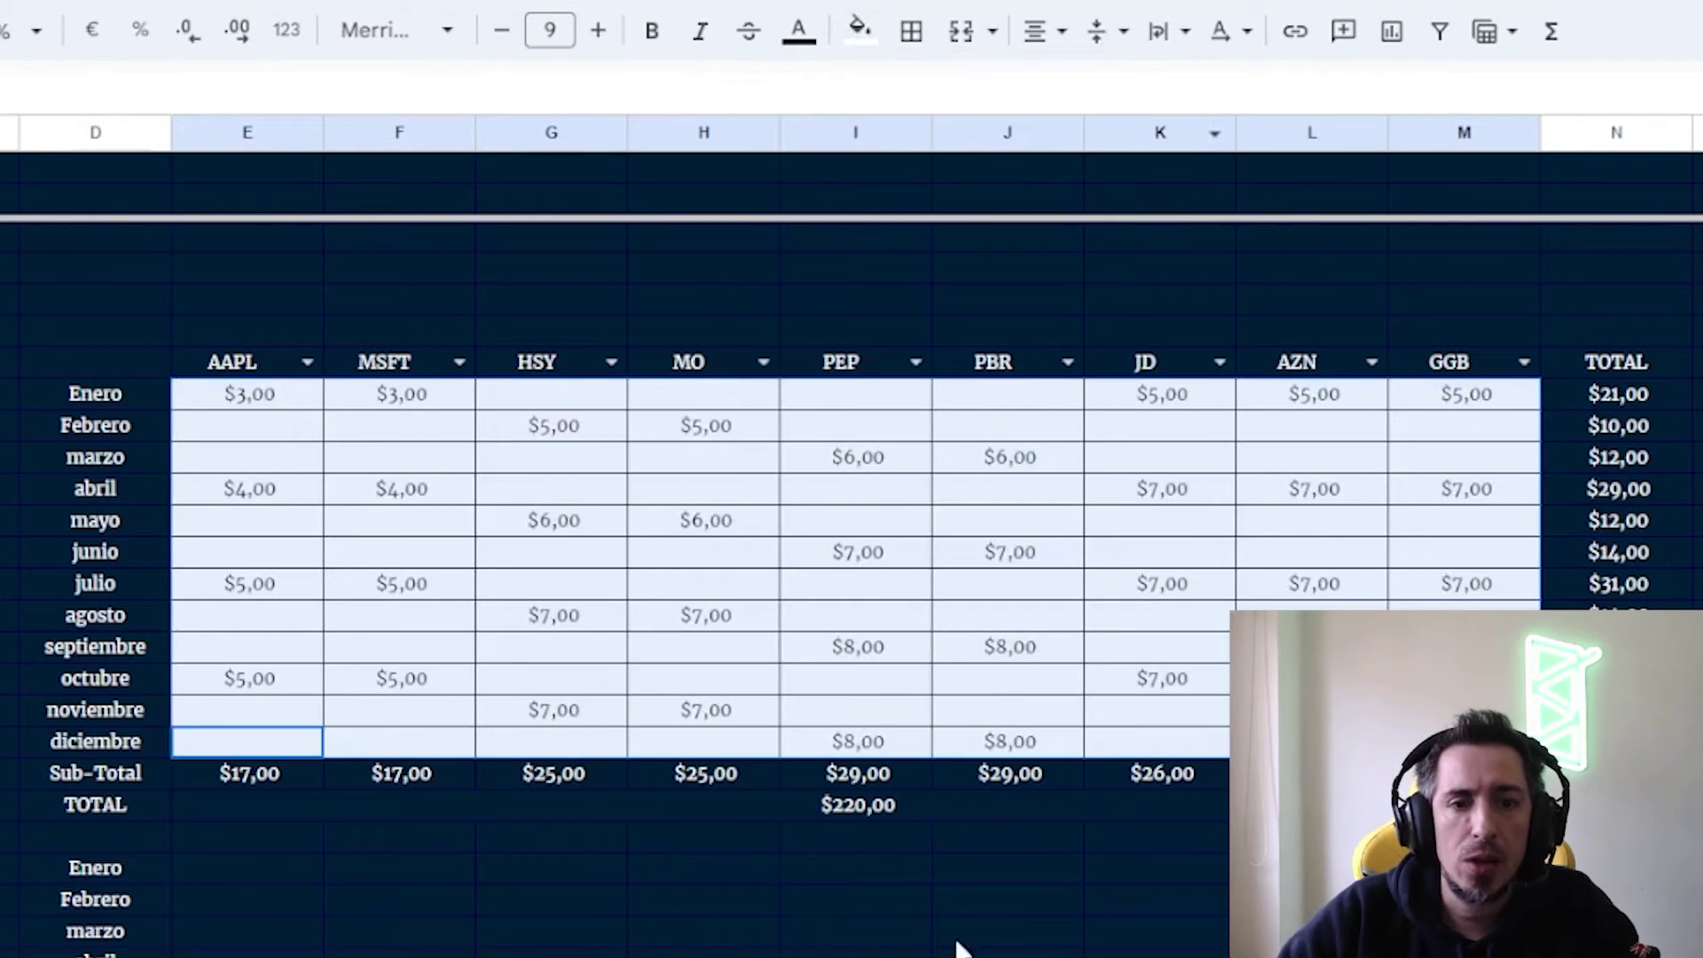
pyautogui.click(927, 953)
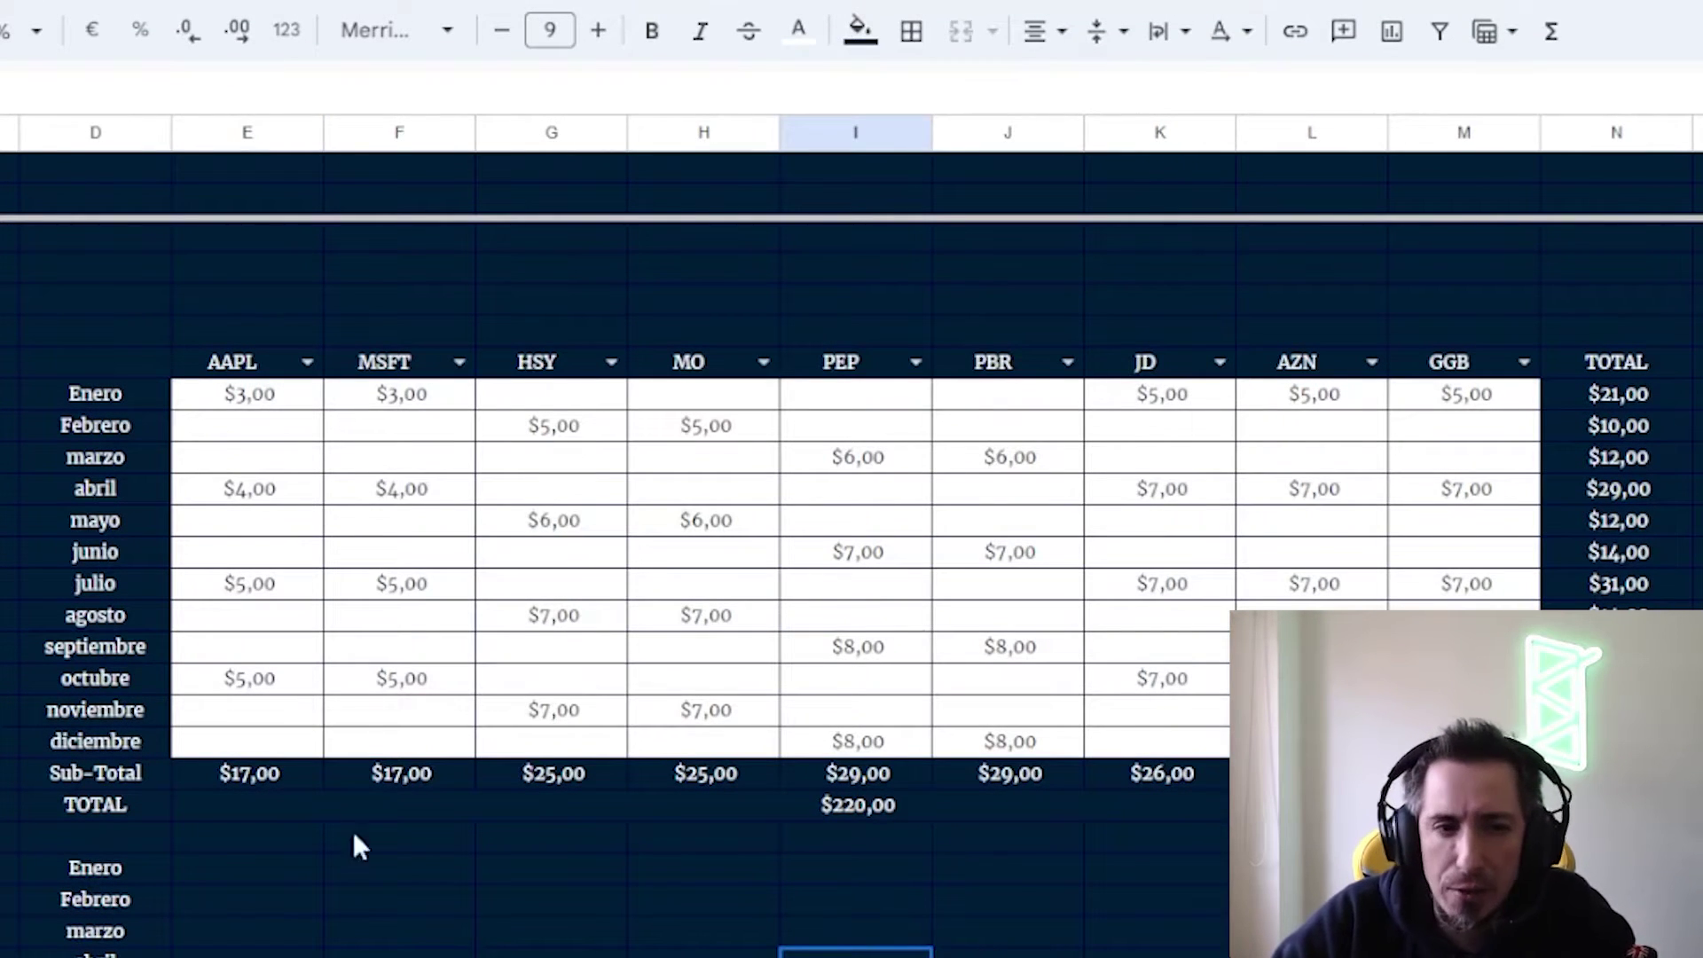
# Shade the Sub-Total row dark grey and the merged TOTAL row grey
pyautogui.moveTo(240, 776)
pyautogui.mouseDown()
pyautogui.moveTo(1054, 792)
pyautogui.moveTo(1464, 773)
pyautogui.mouseUp()
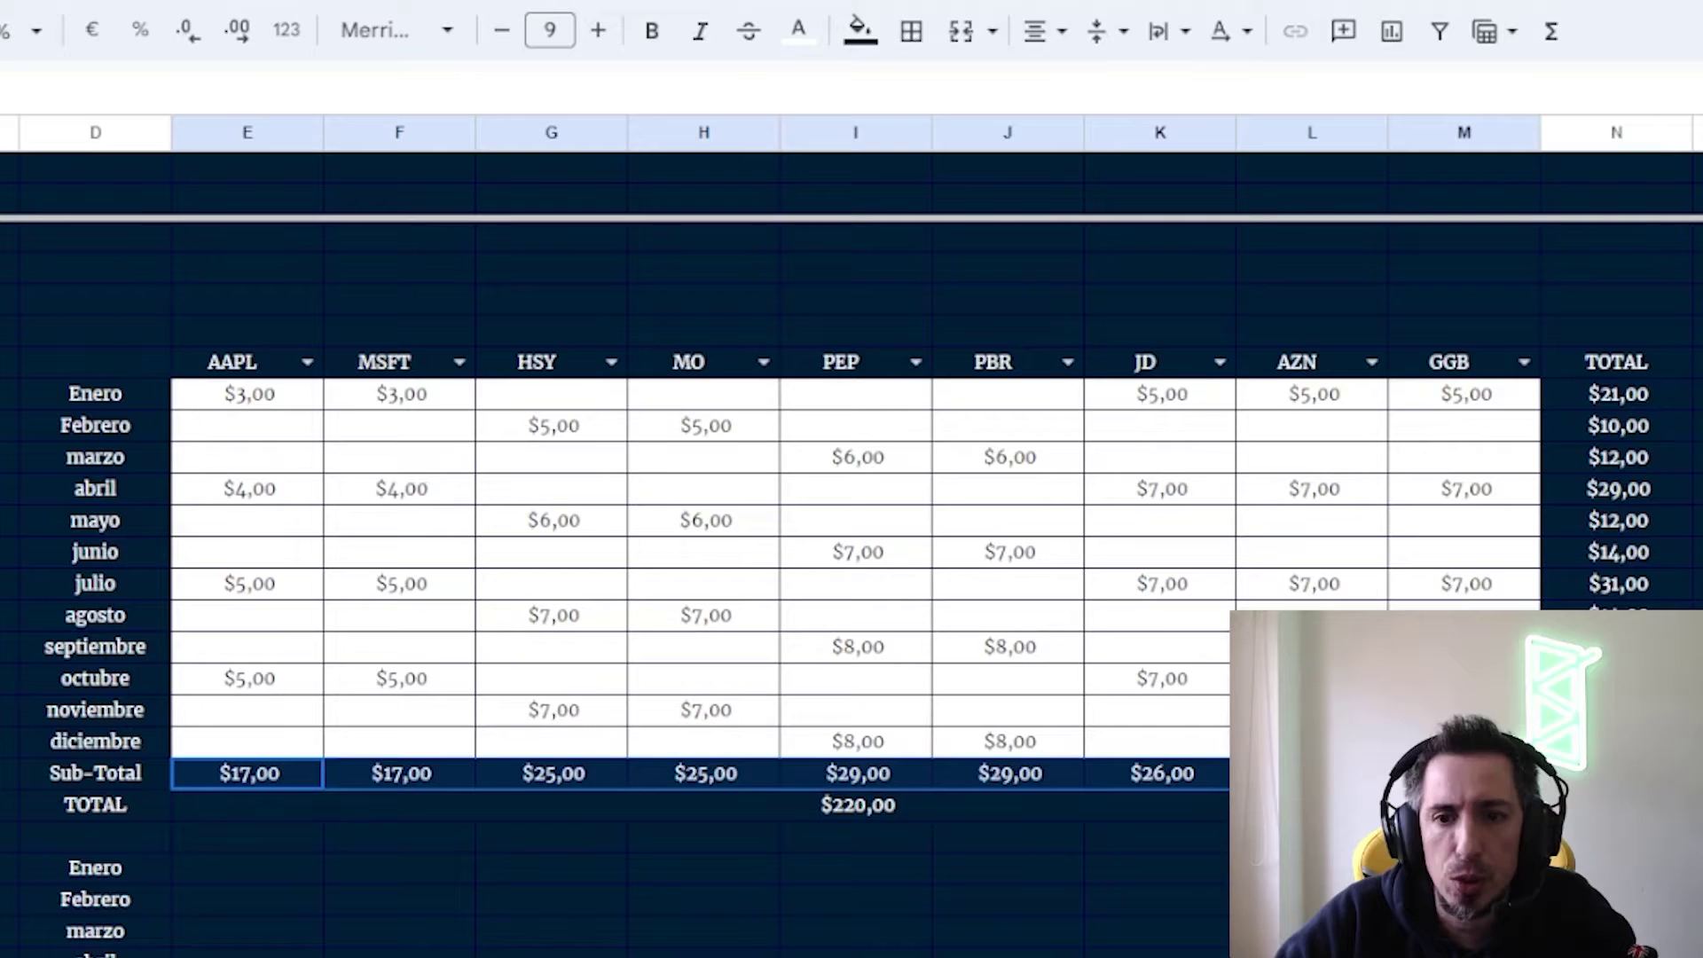
pyautogui.click(861, 31)
pyautogui.click(899, 133)
pyautogui.click(483, 817)
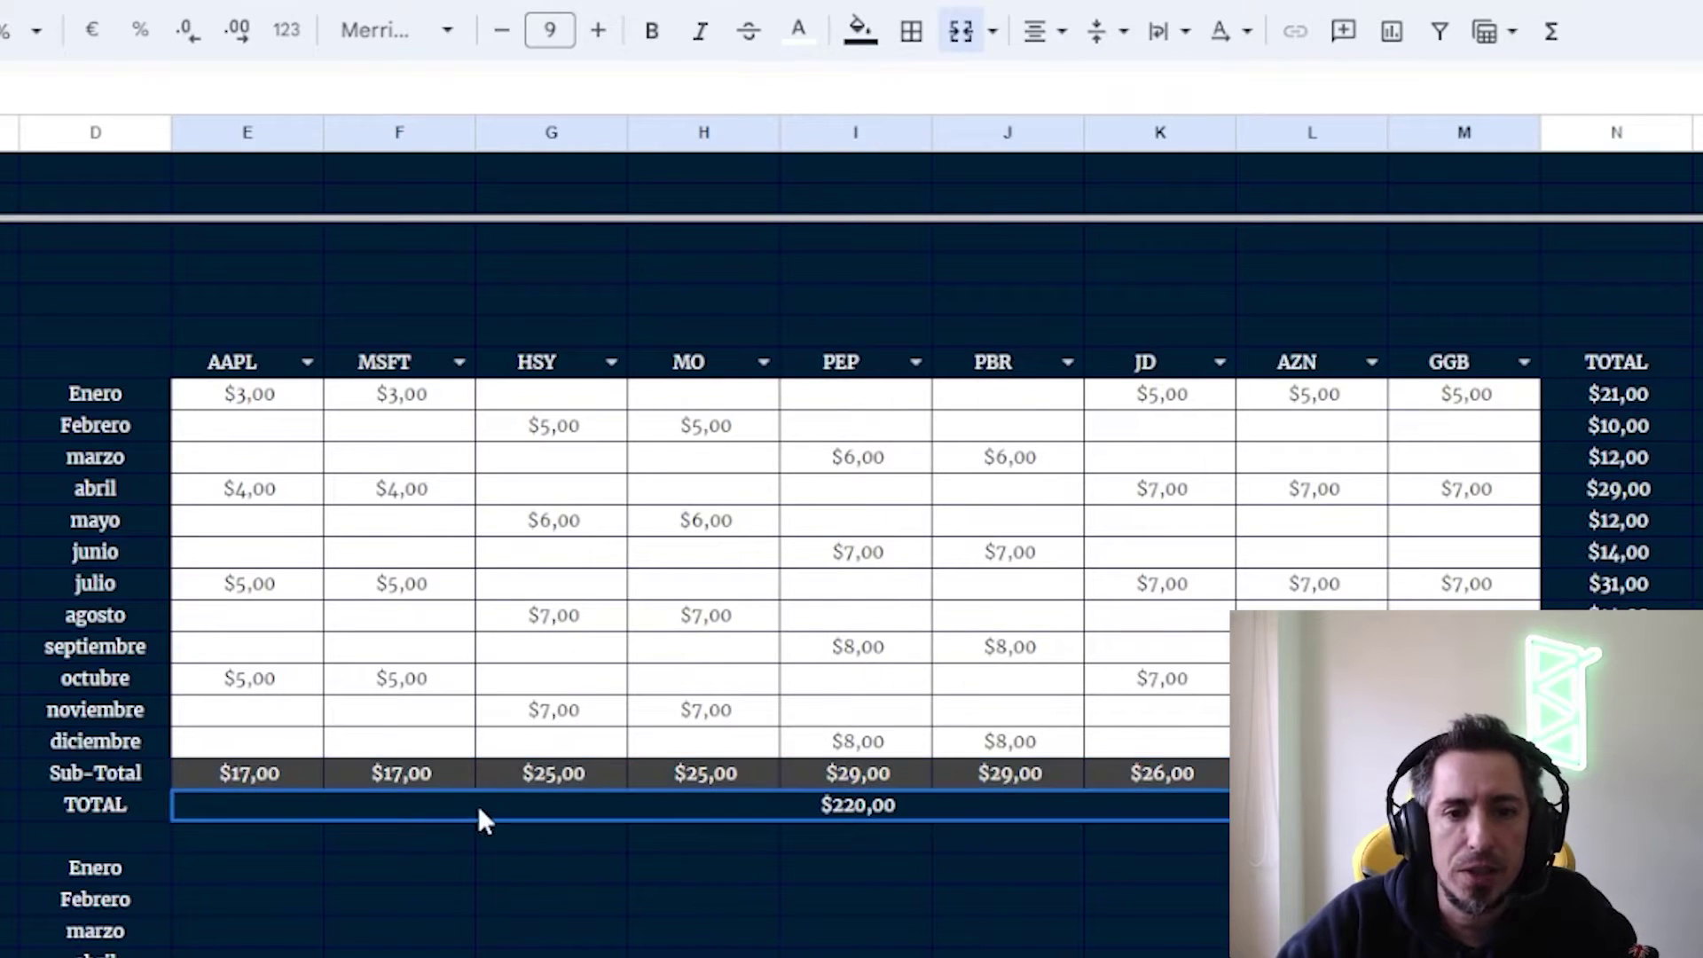
pyautogui.press('F4')
pyautogui.click(683, 750)
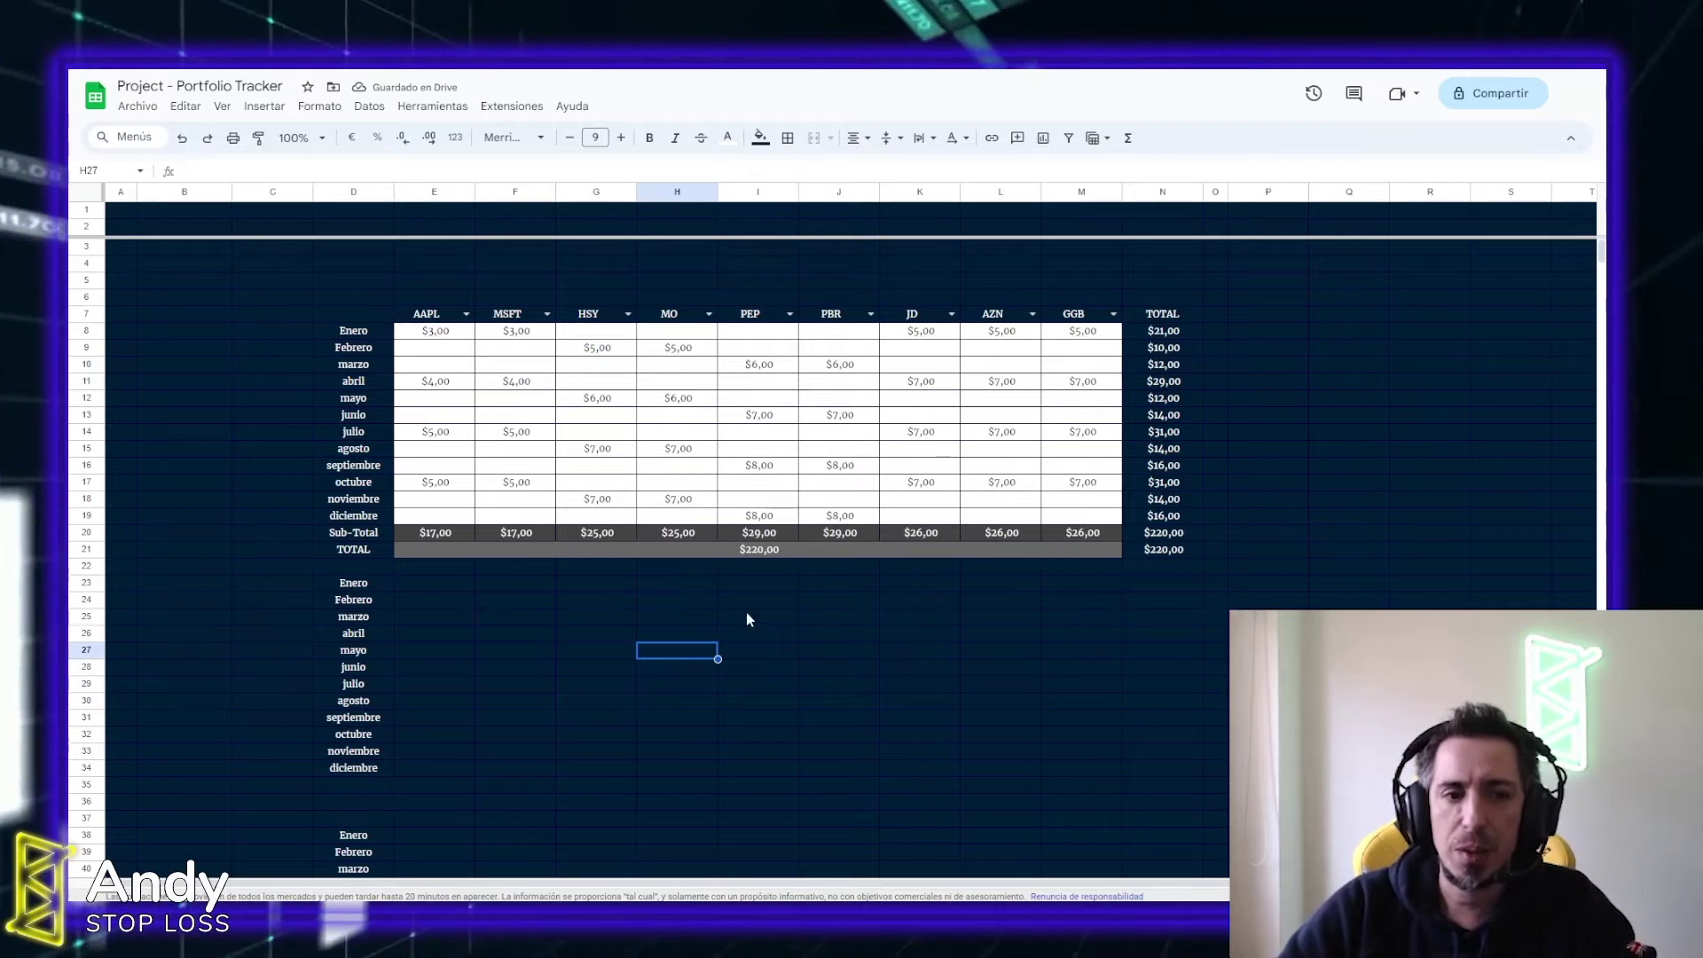
# Insert an empty row above row 22, below the TOTAL row
pyautogui.click(86, 565)
pyautogui.rightClick(86, 565)
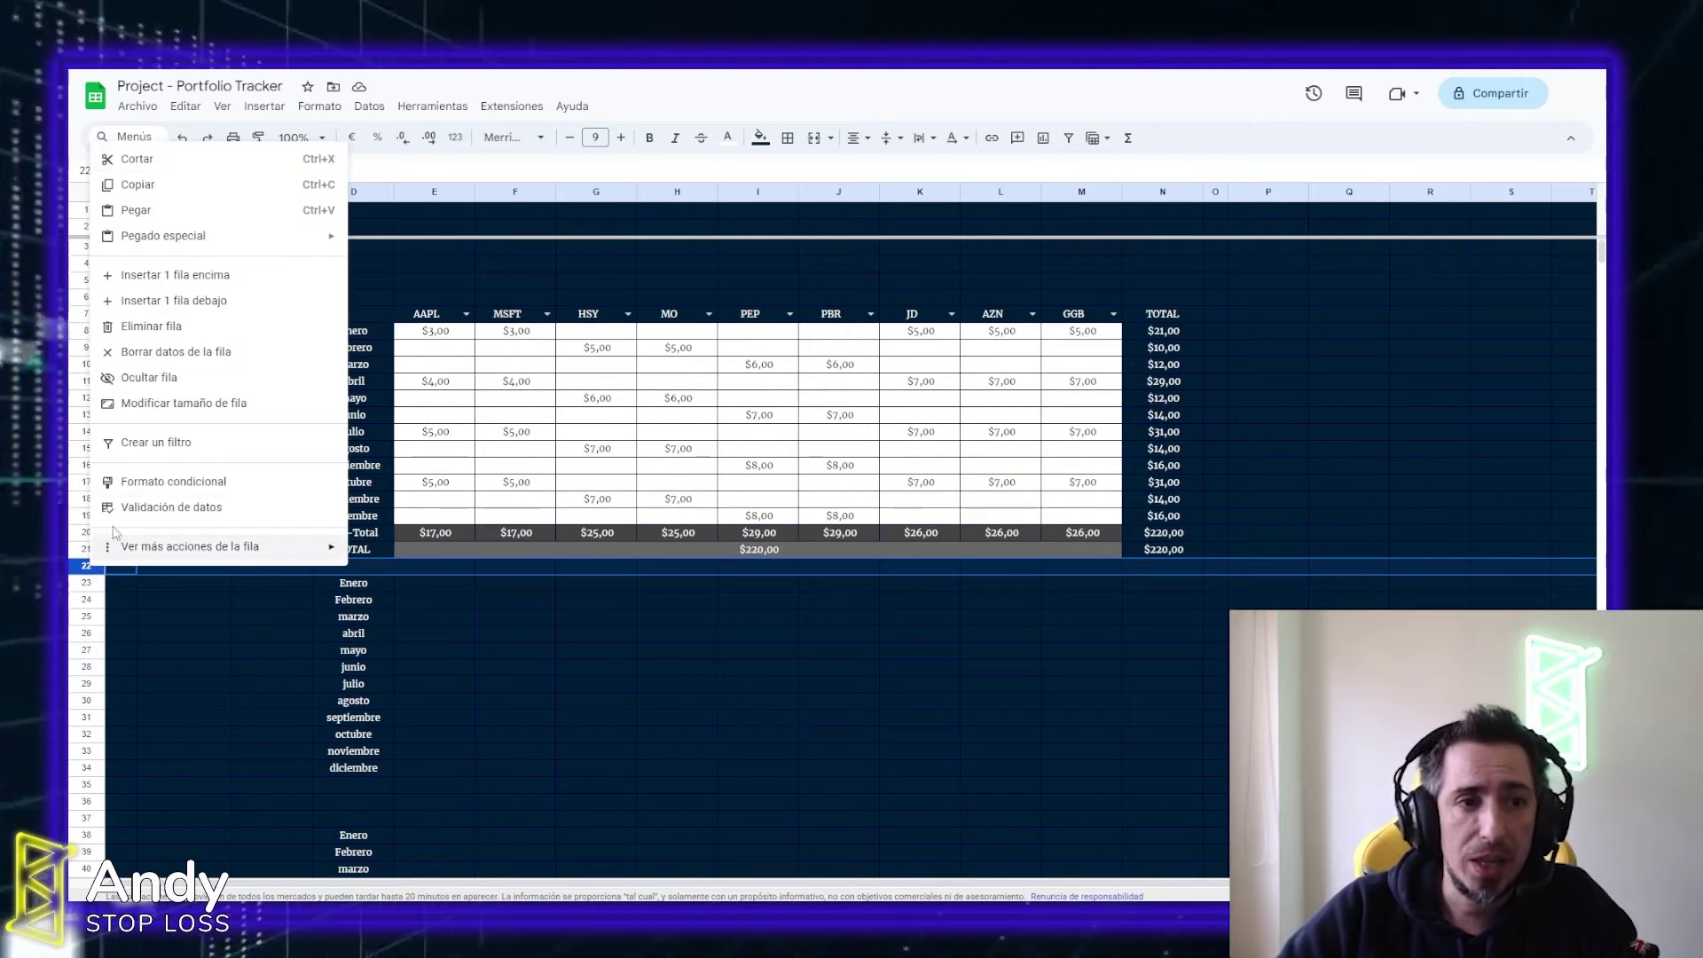
pyautogui.click(176, 283)
pyautogui.click(676, 650)
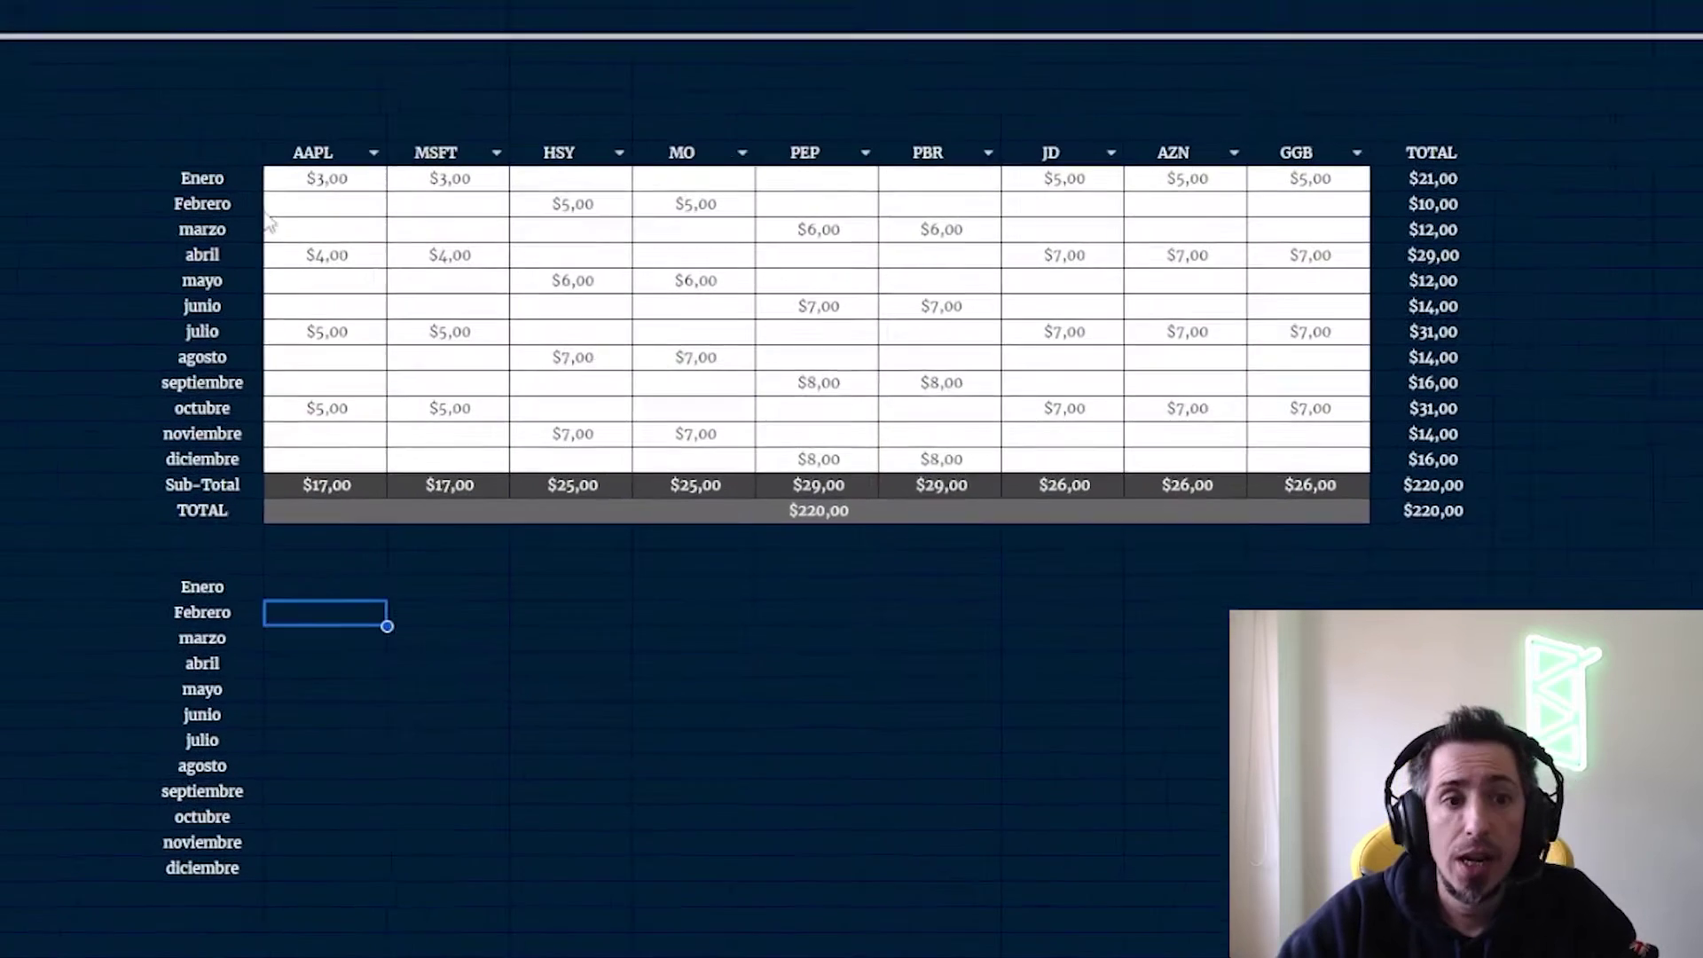
# Review the table's month labels, ticker headers, dividend values and the Enero $21,00 total
pyautogui.moveTo(365, 333); pyautogui.dragTo(367, 528)
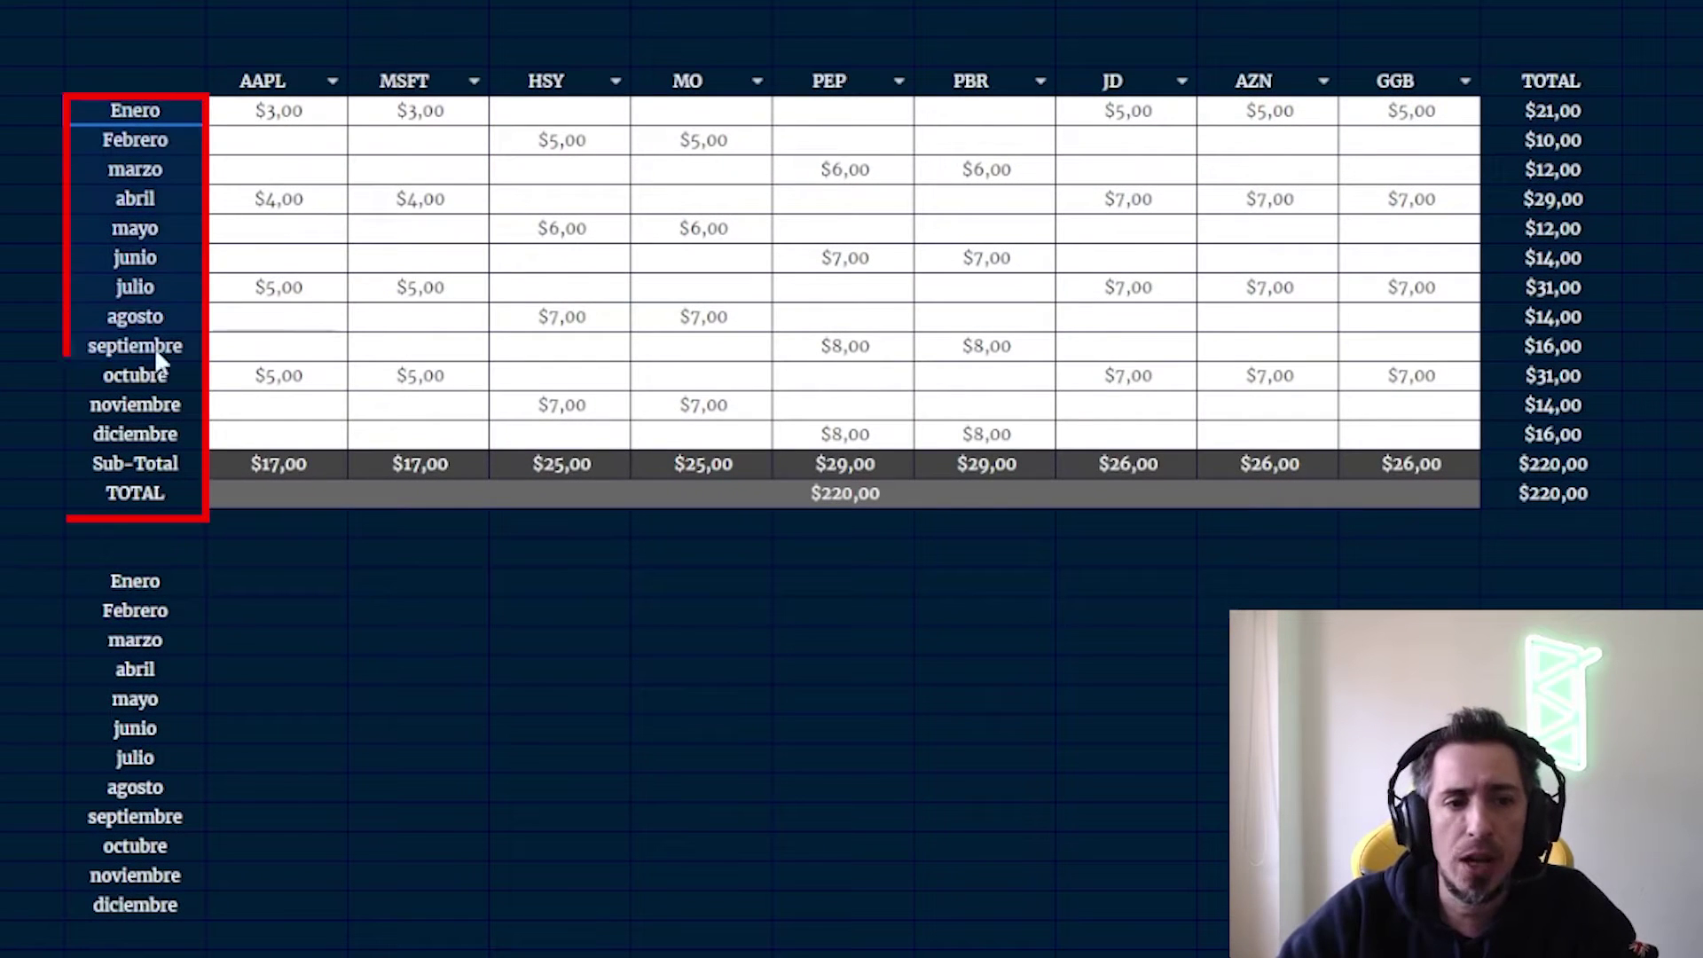
pyautogui.click(266, 81)
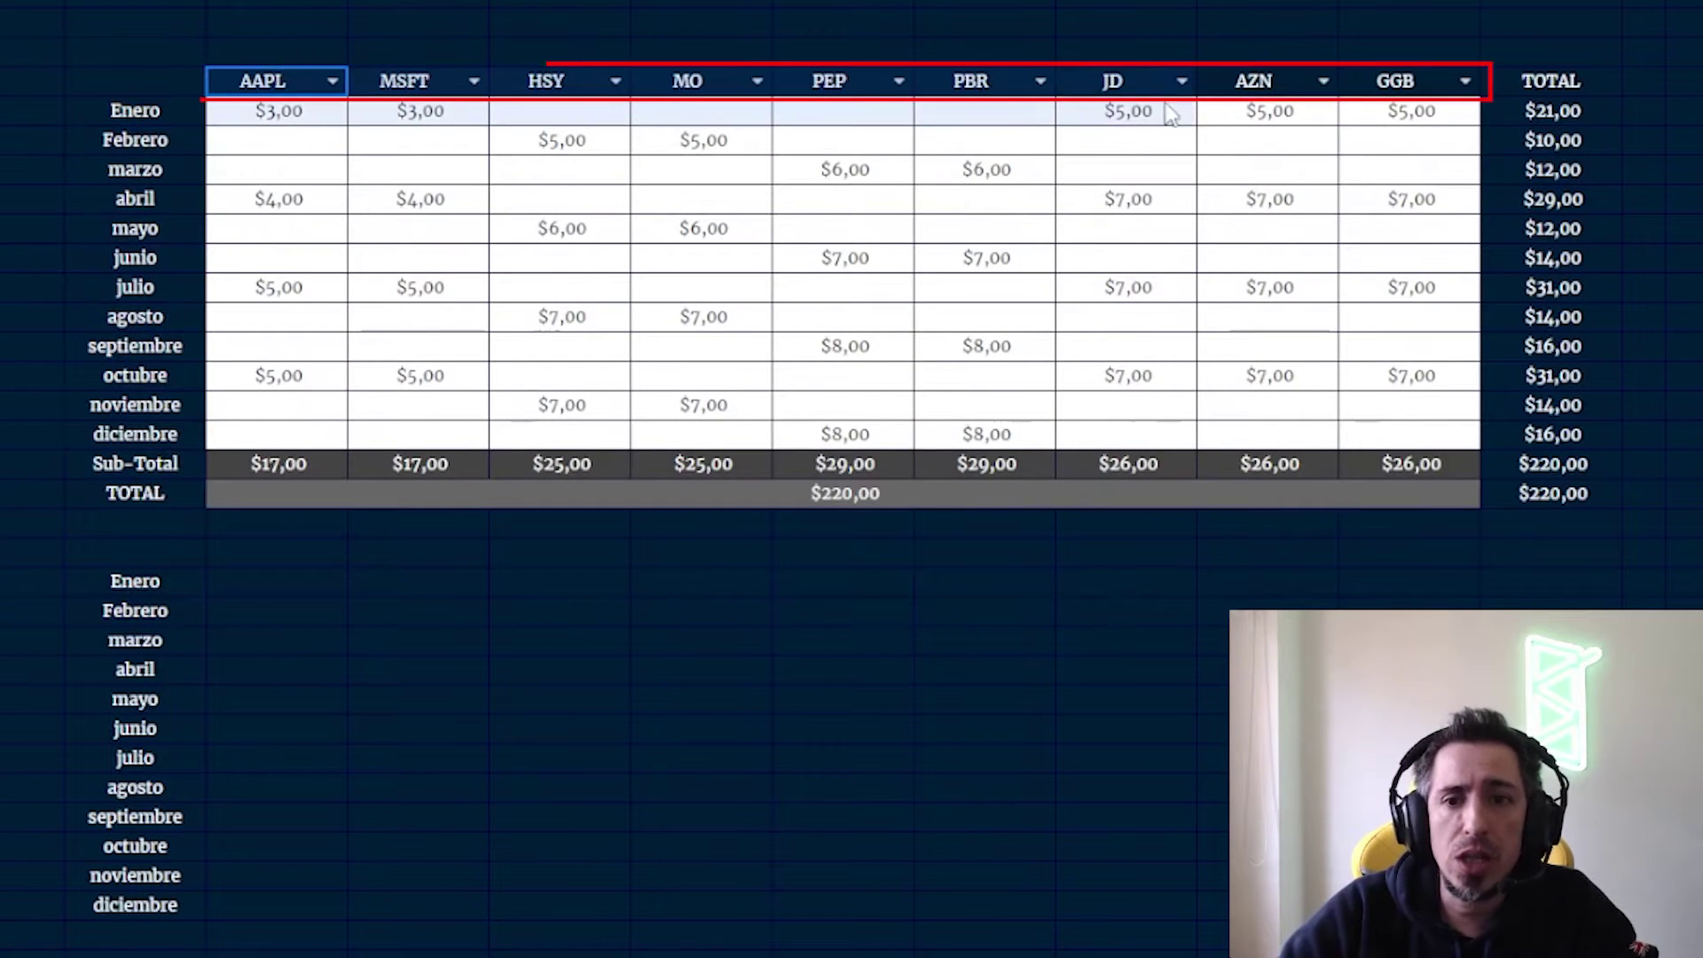
pyautogui.click(417, 169)
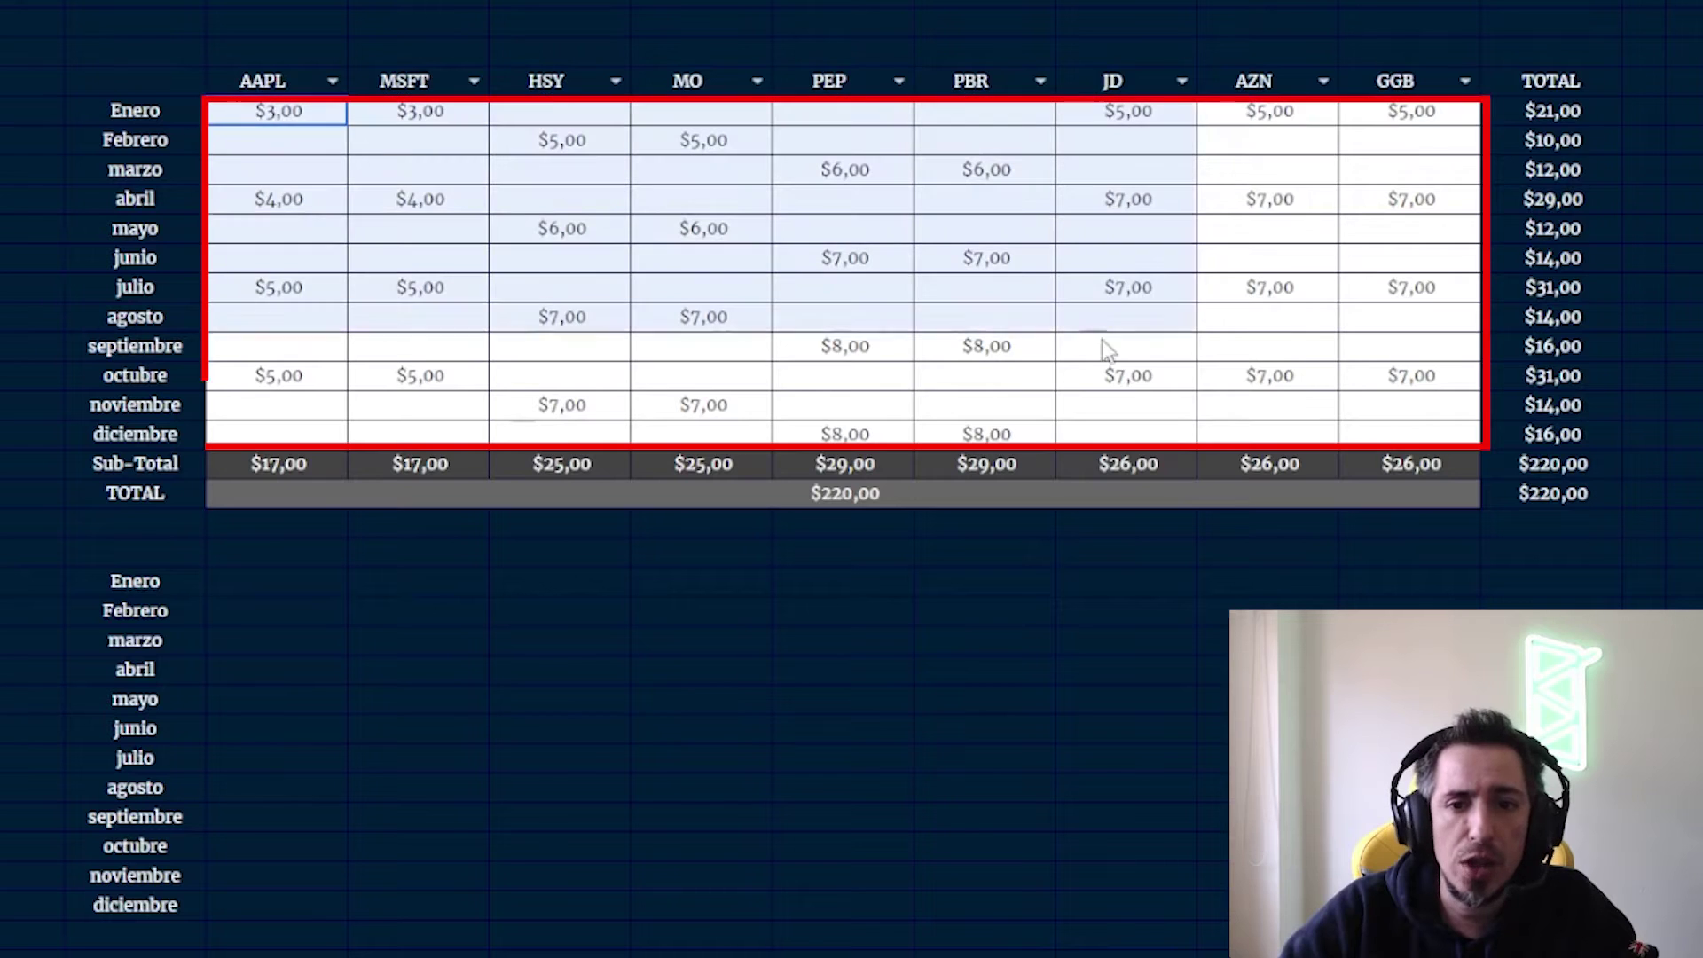
pyautogui.moveTo(295, 130); pyautogui.dragTo(1384, 443)
pyautogui.click(1186, 700)
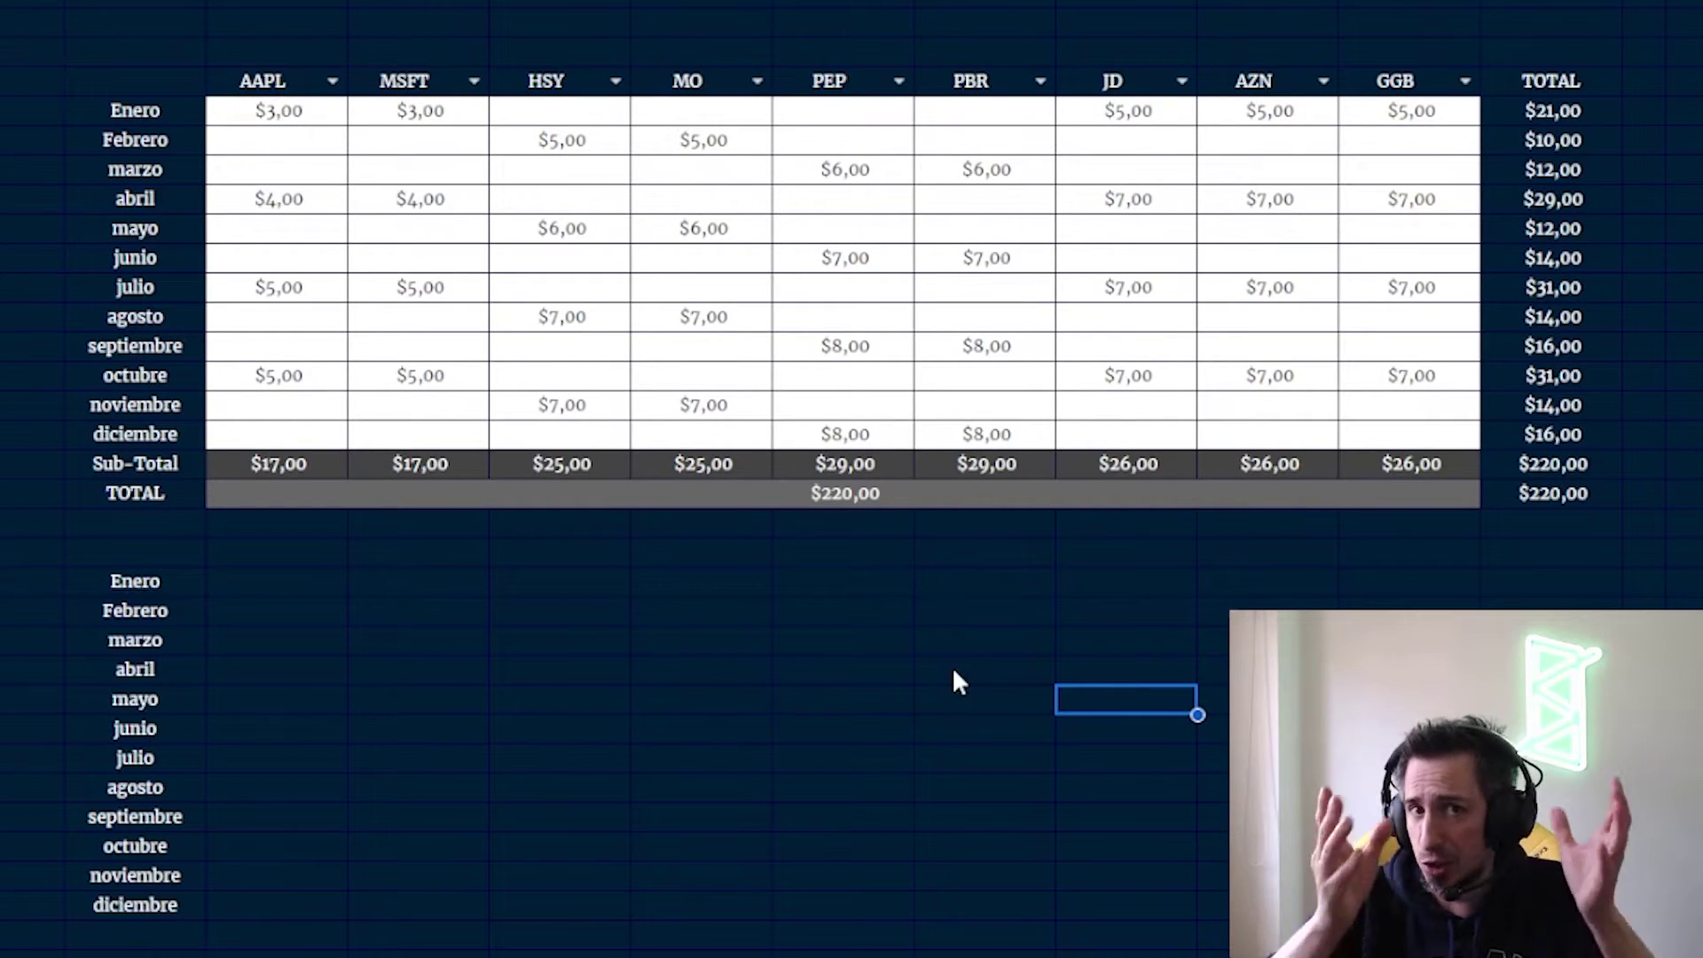
pyautogui.click(1573, 106)
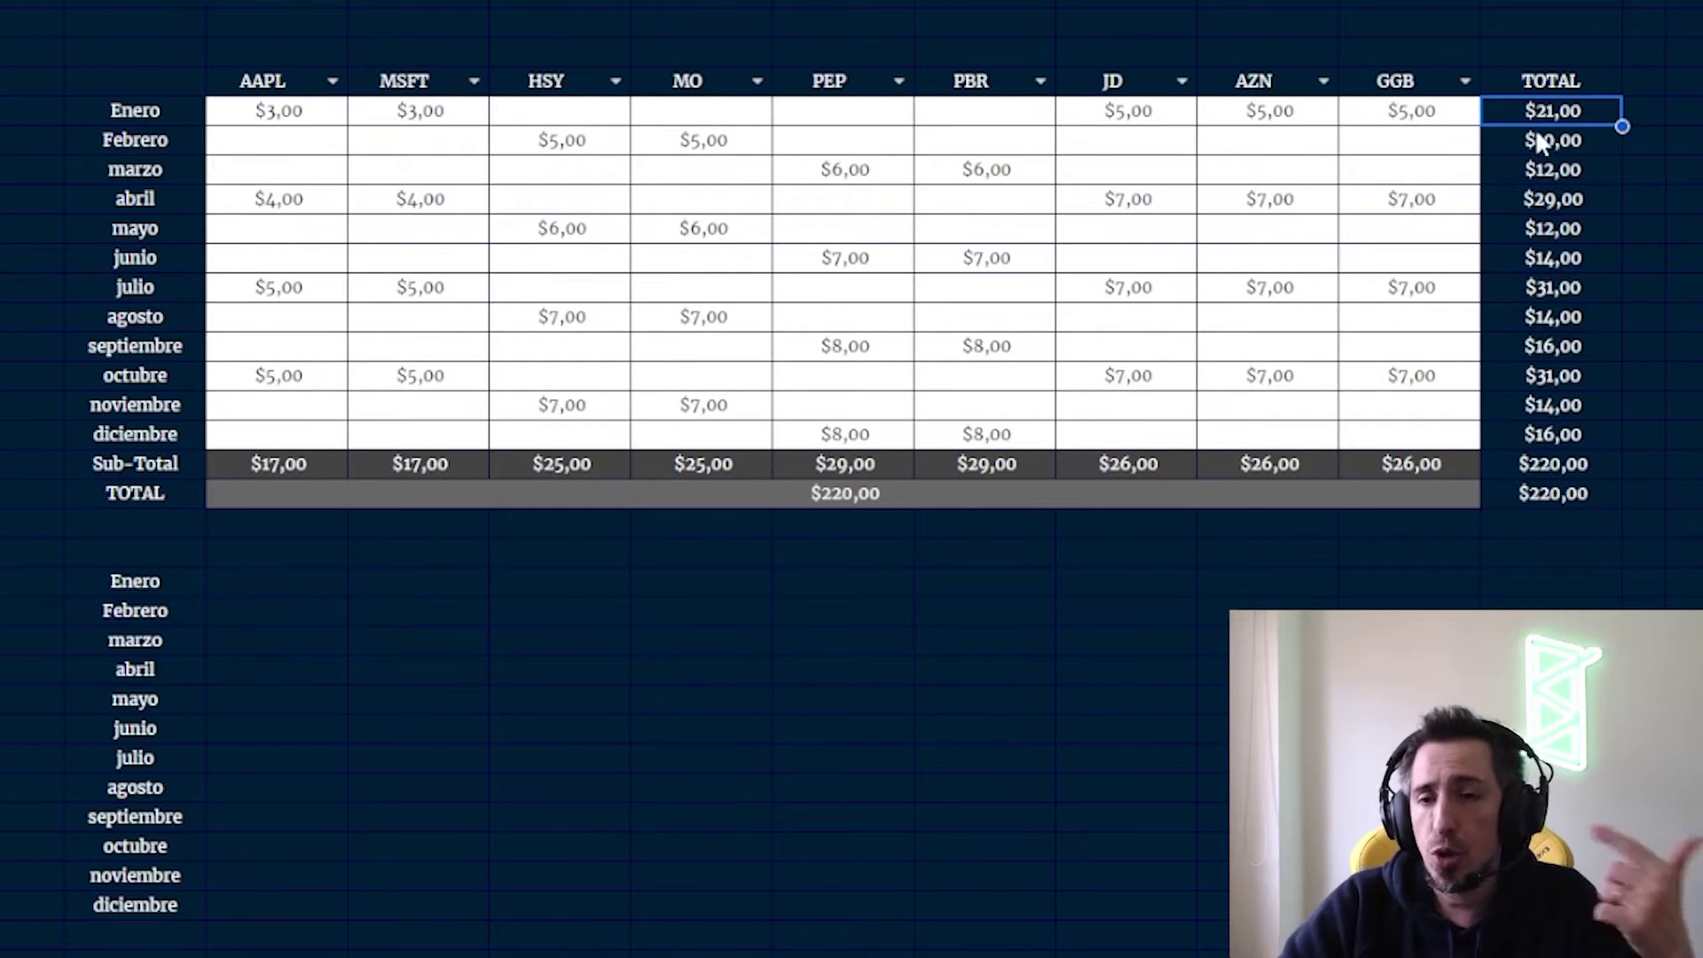
pyautogui.click(175, 116)
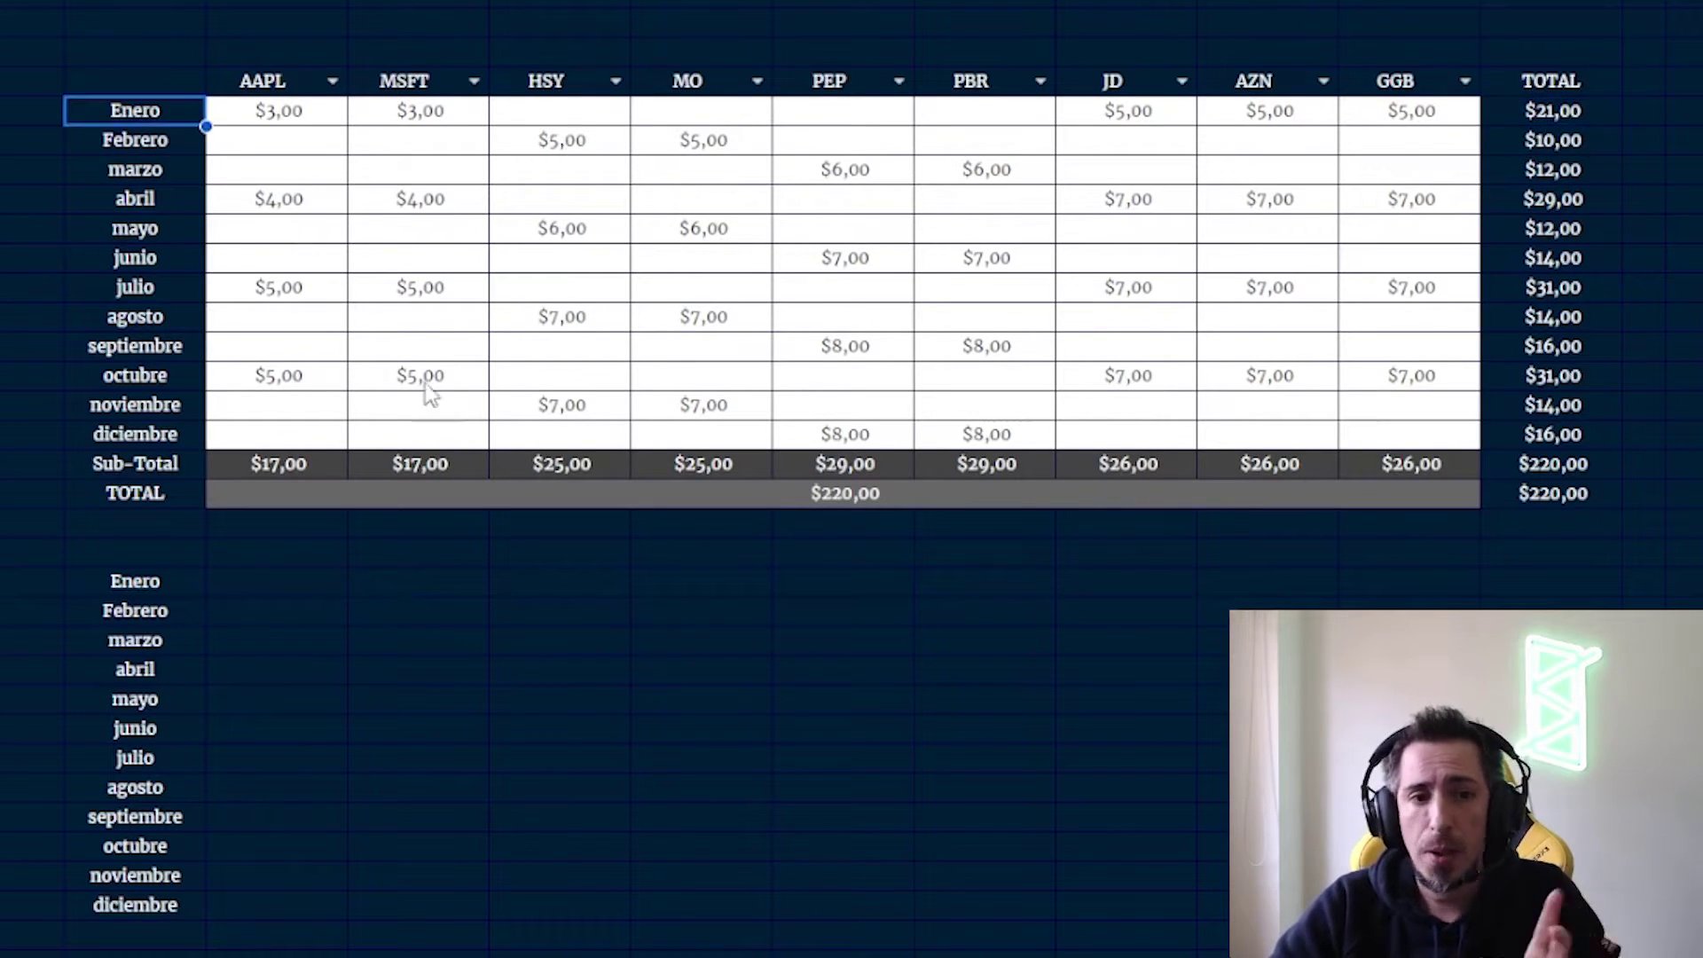
pyautogui.moveTo(271, 83); pyautogui.dragTo(278, 471)
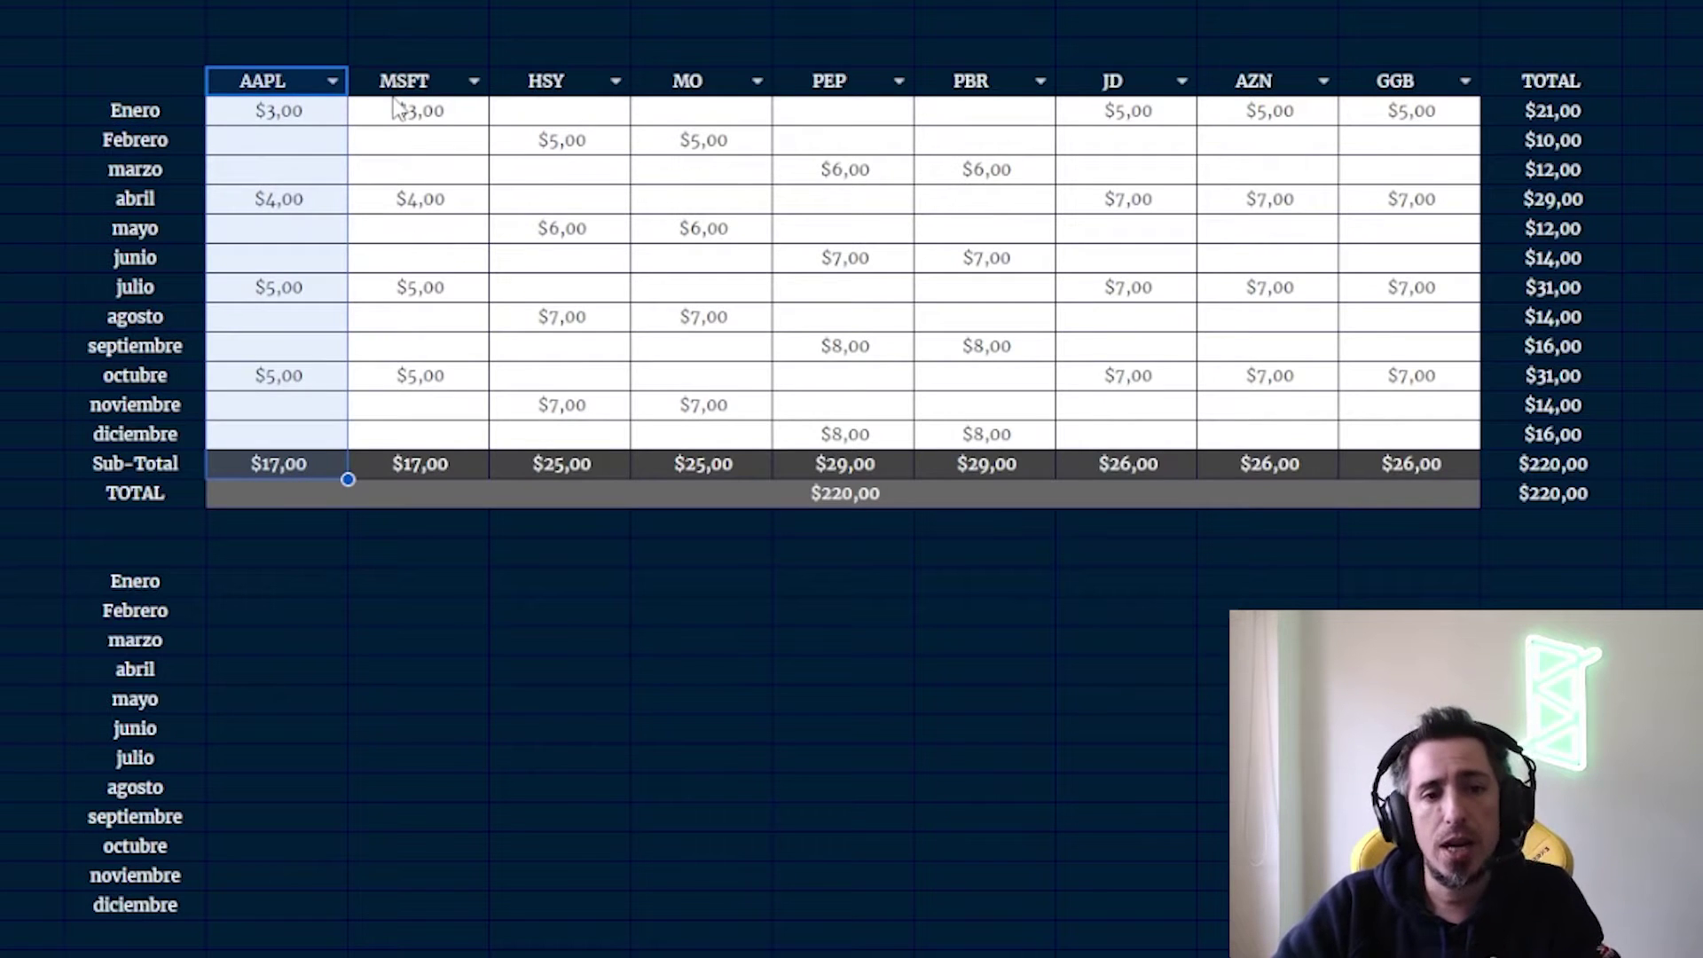
pyautogui.moveTo(397, 106); pyautogui.dragTo(373, 456)
pyautogui.moveTo(560, 110); pyautogui.dragTo(561, 466)
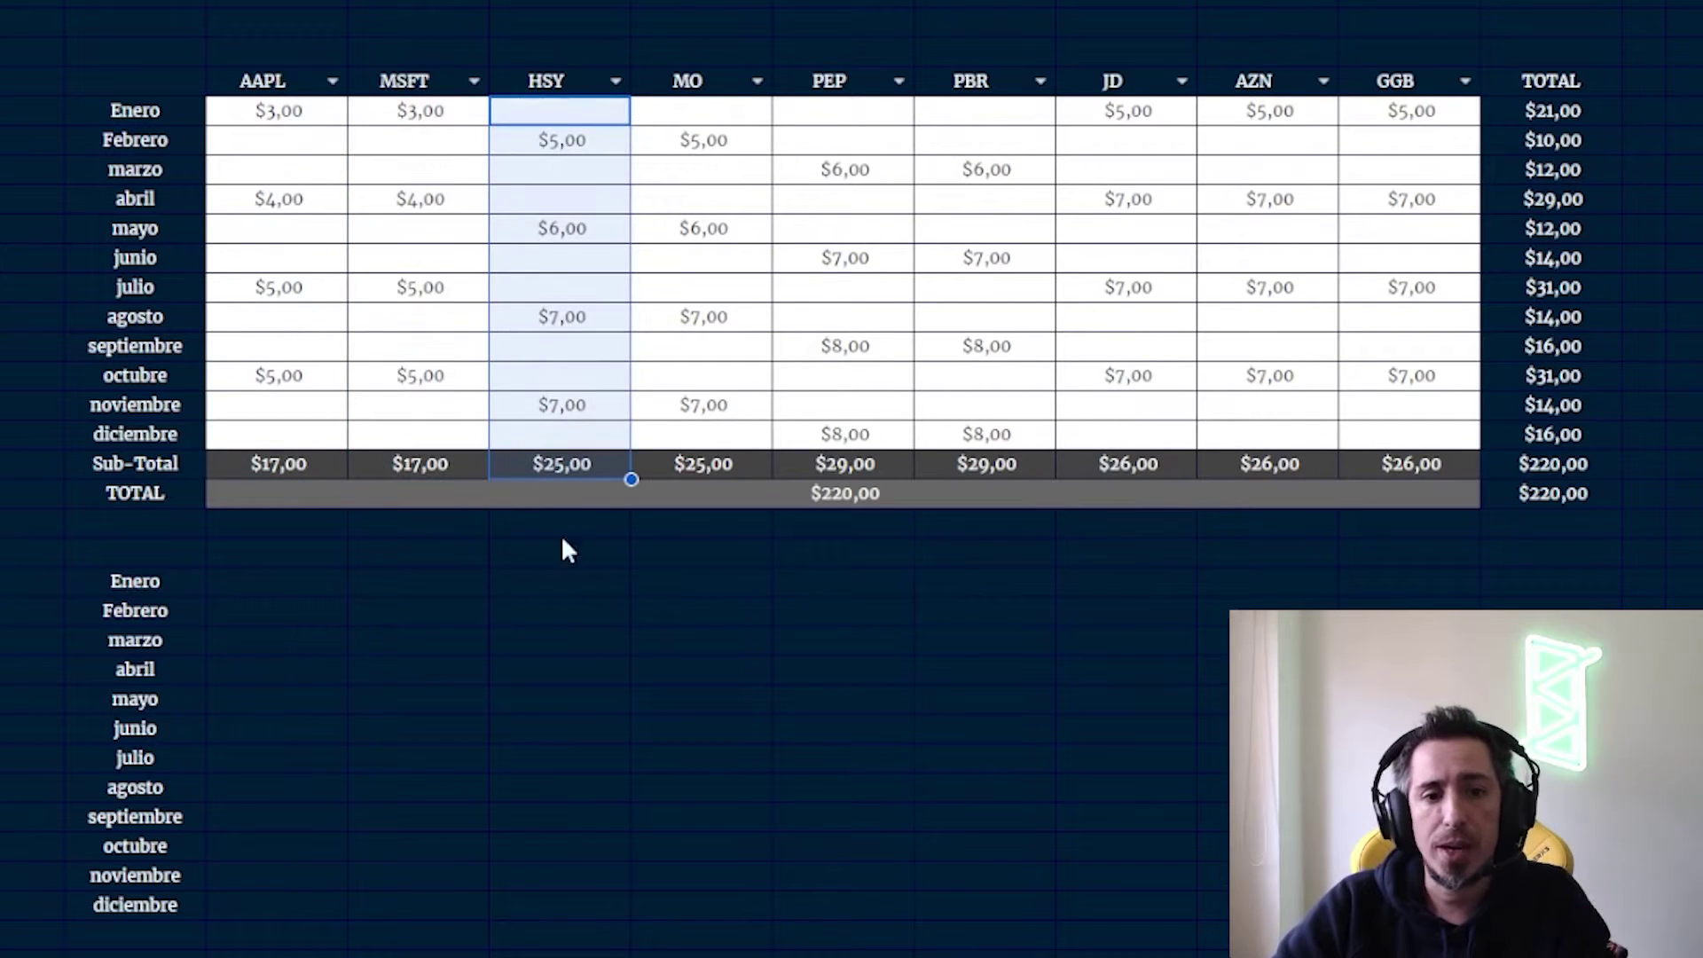
pyautogui.click(562, 542)
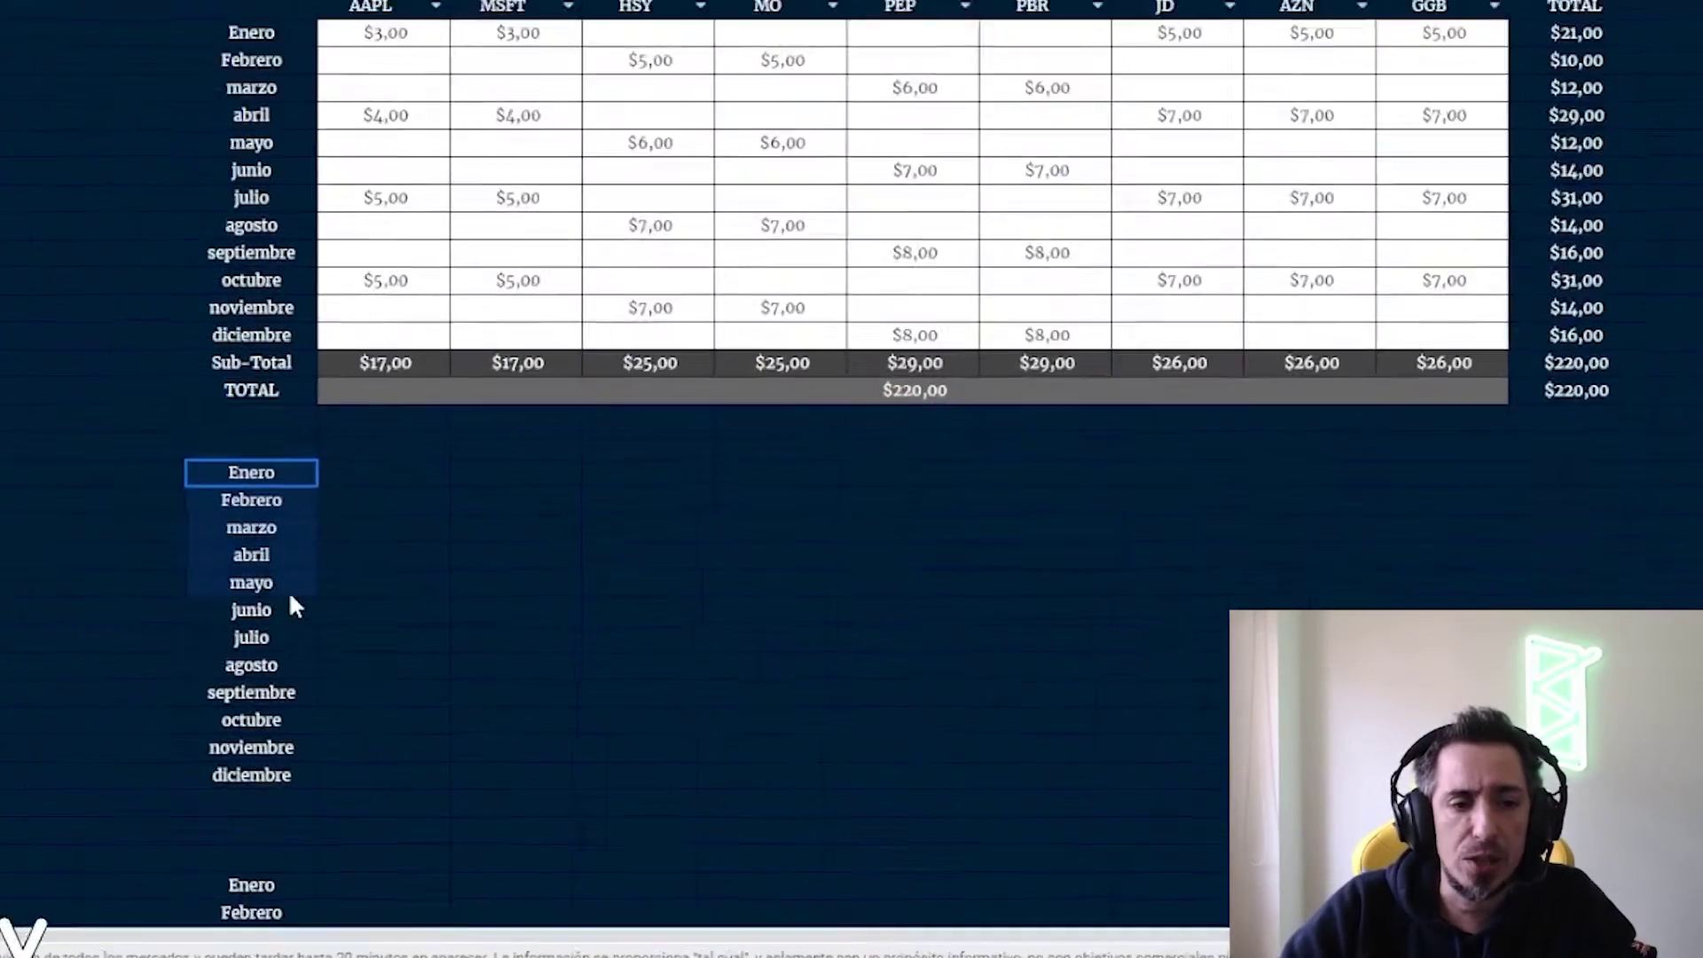
# Reference the first table's AAPL header above the second Enero and fill it right to GGB
pyautogui.moveTo(293, 604); pyautogui.dragTo(293, 794)
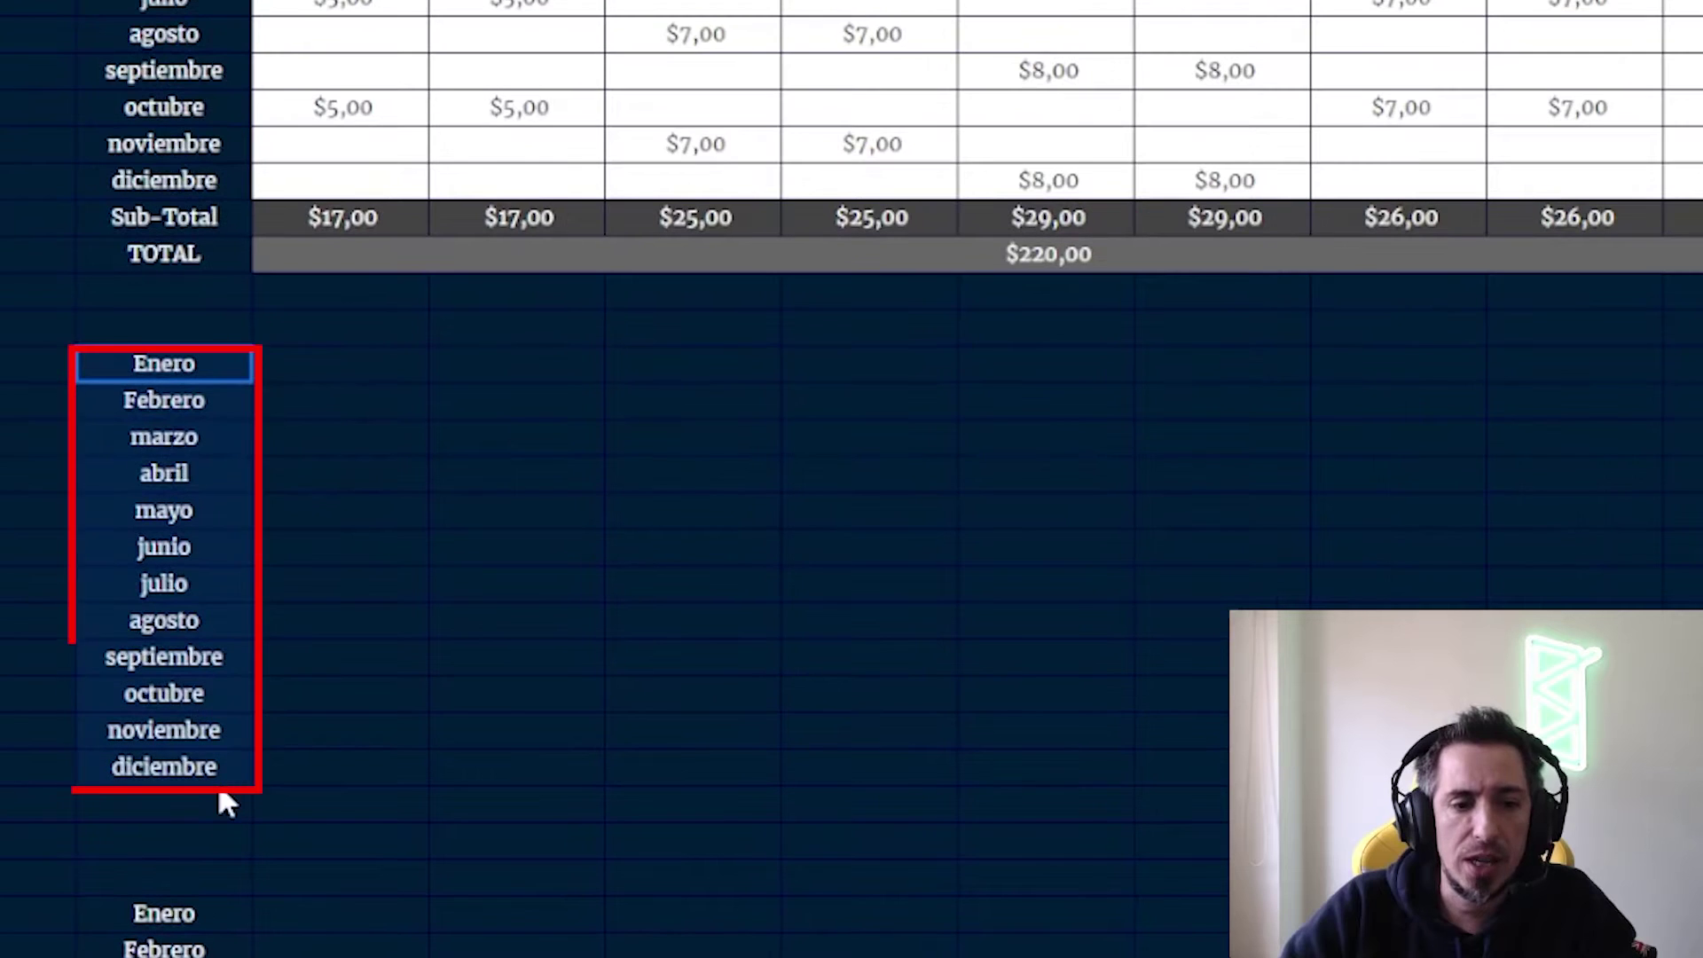
pyautogui.click(339, 336)
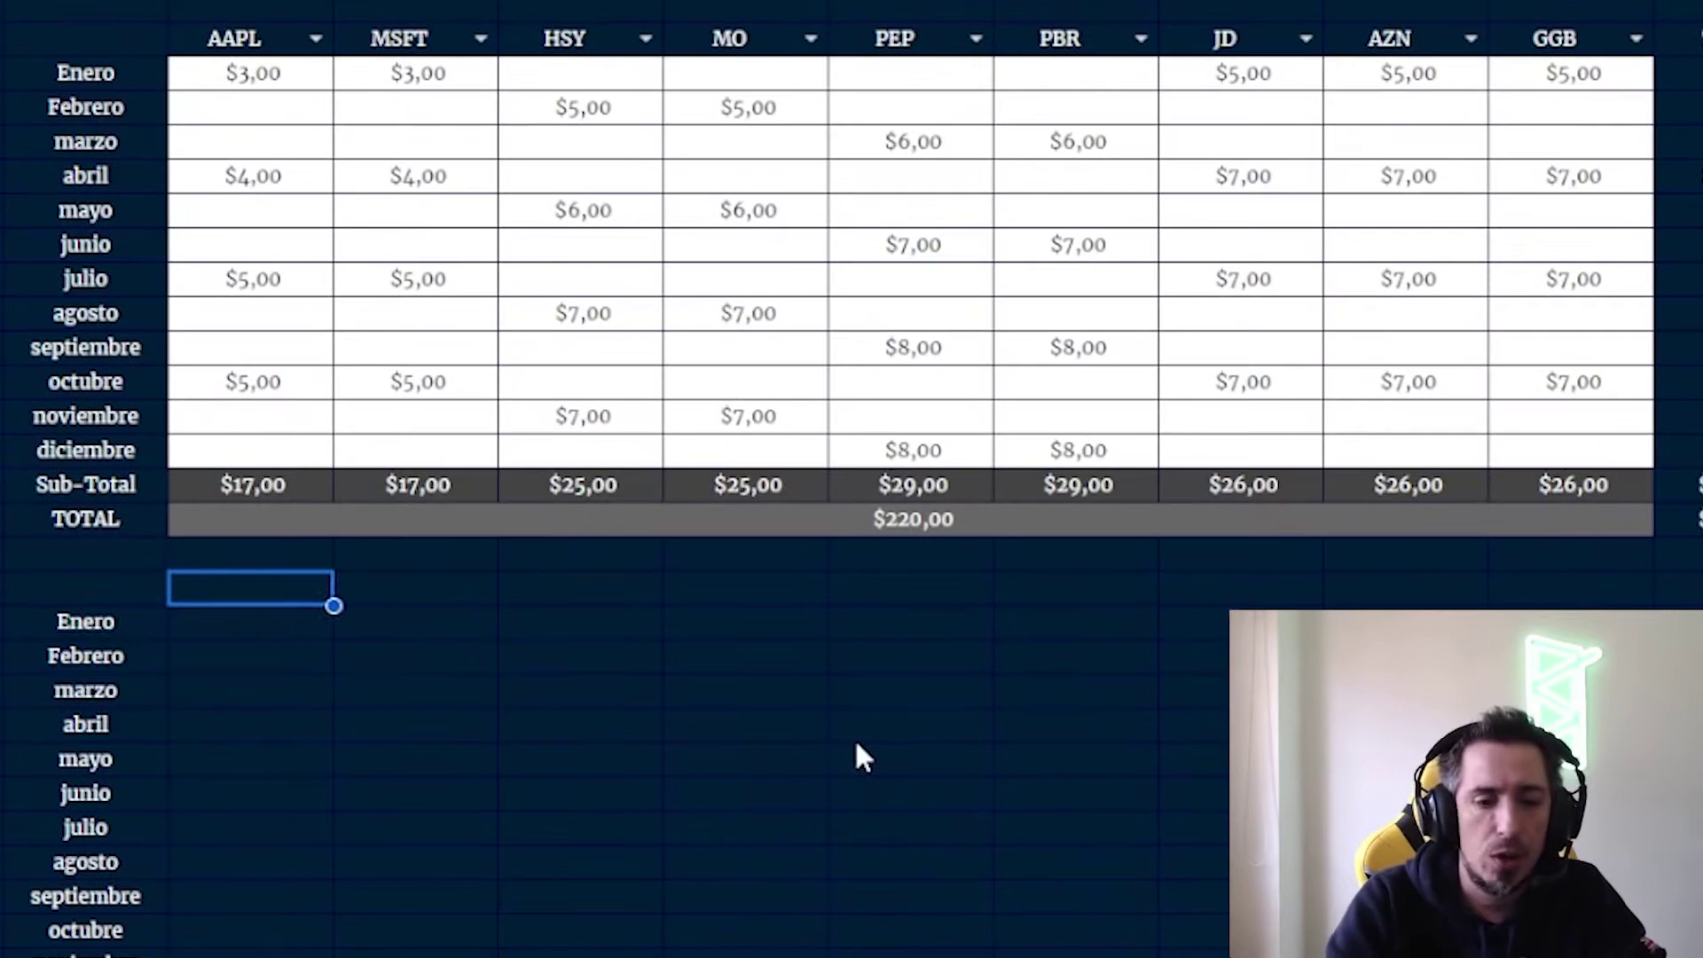
pyautogui.write('=')
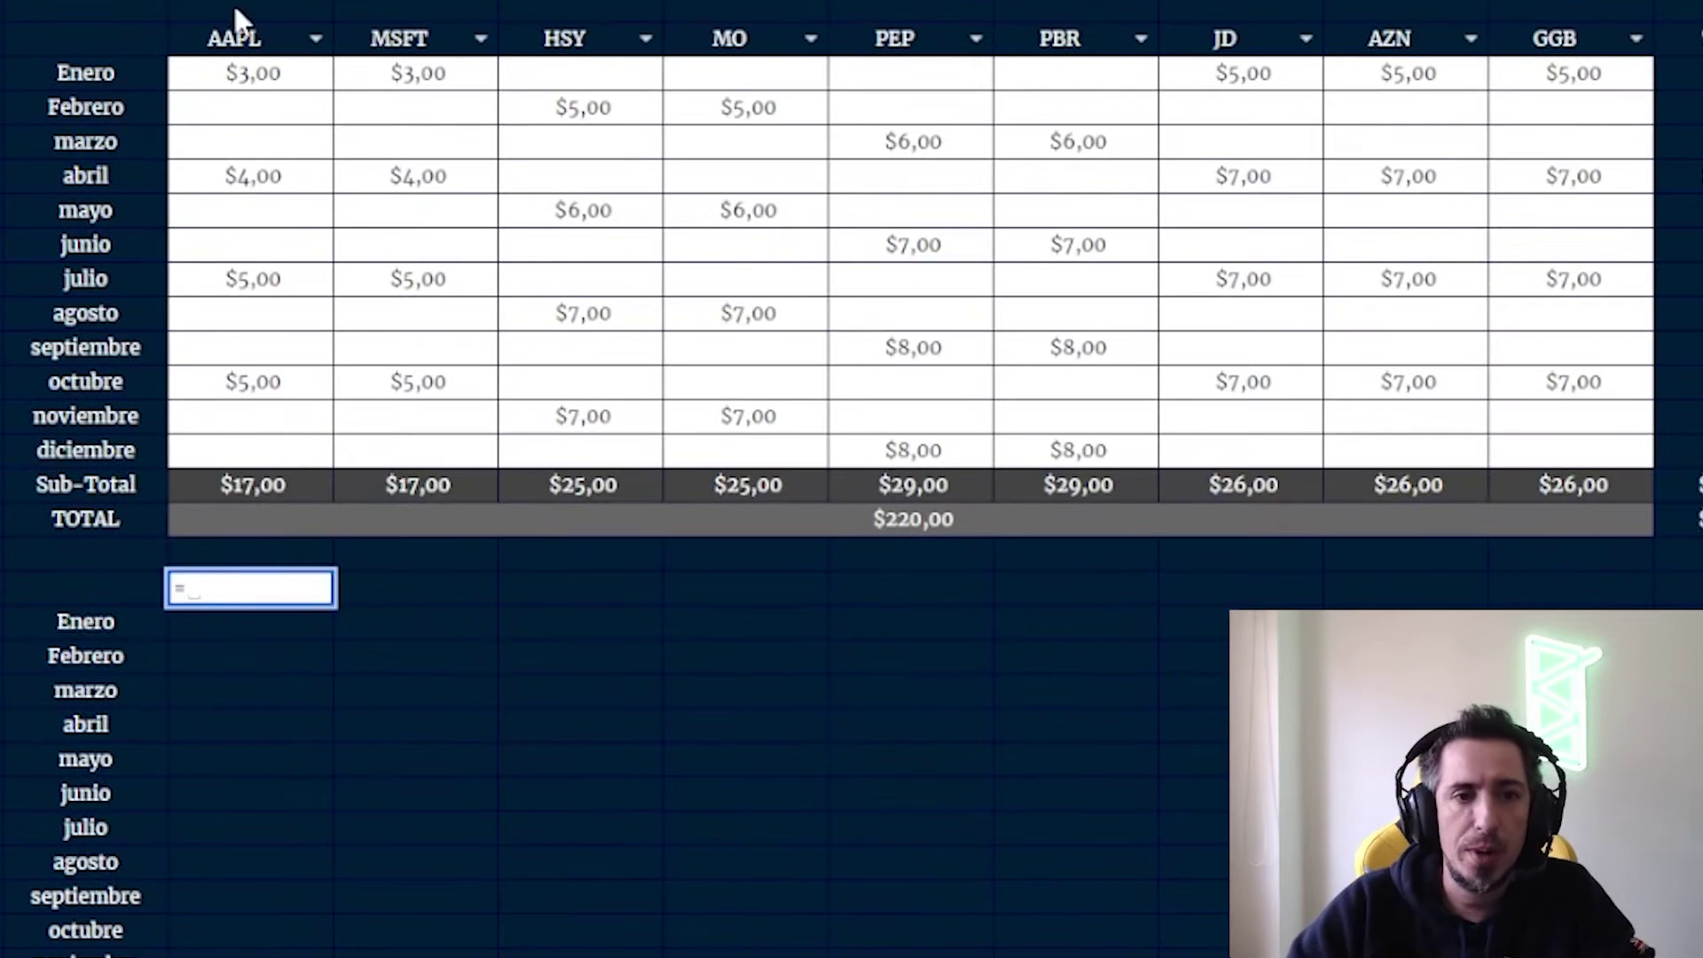
pyautogui.click(239, 35)
pyautogui.press('Return')
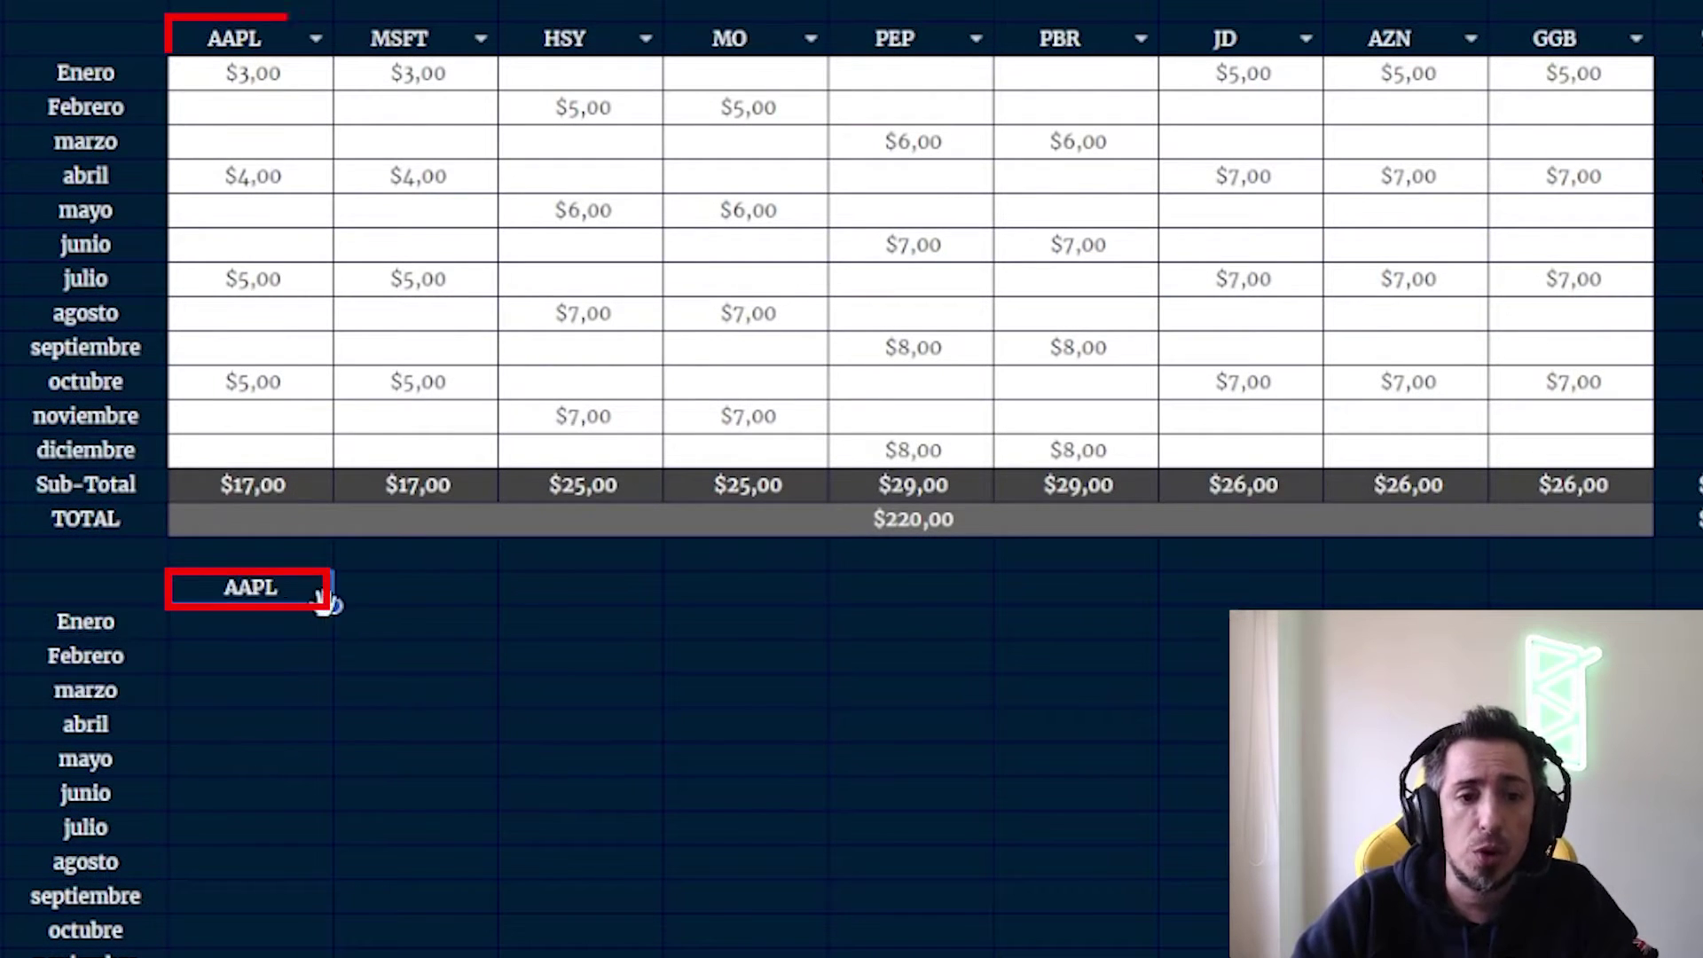
pyautogui.moveTo(335, 606); pyautogui.dragTo(1583, 586)
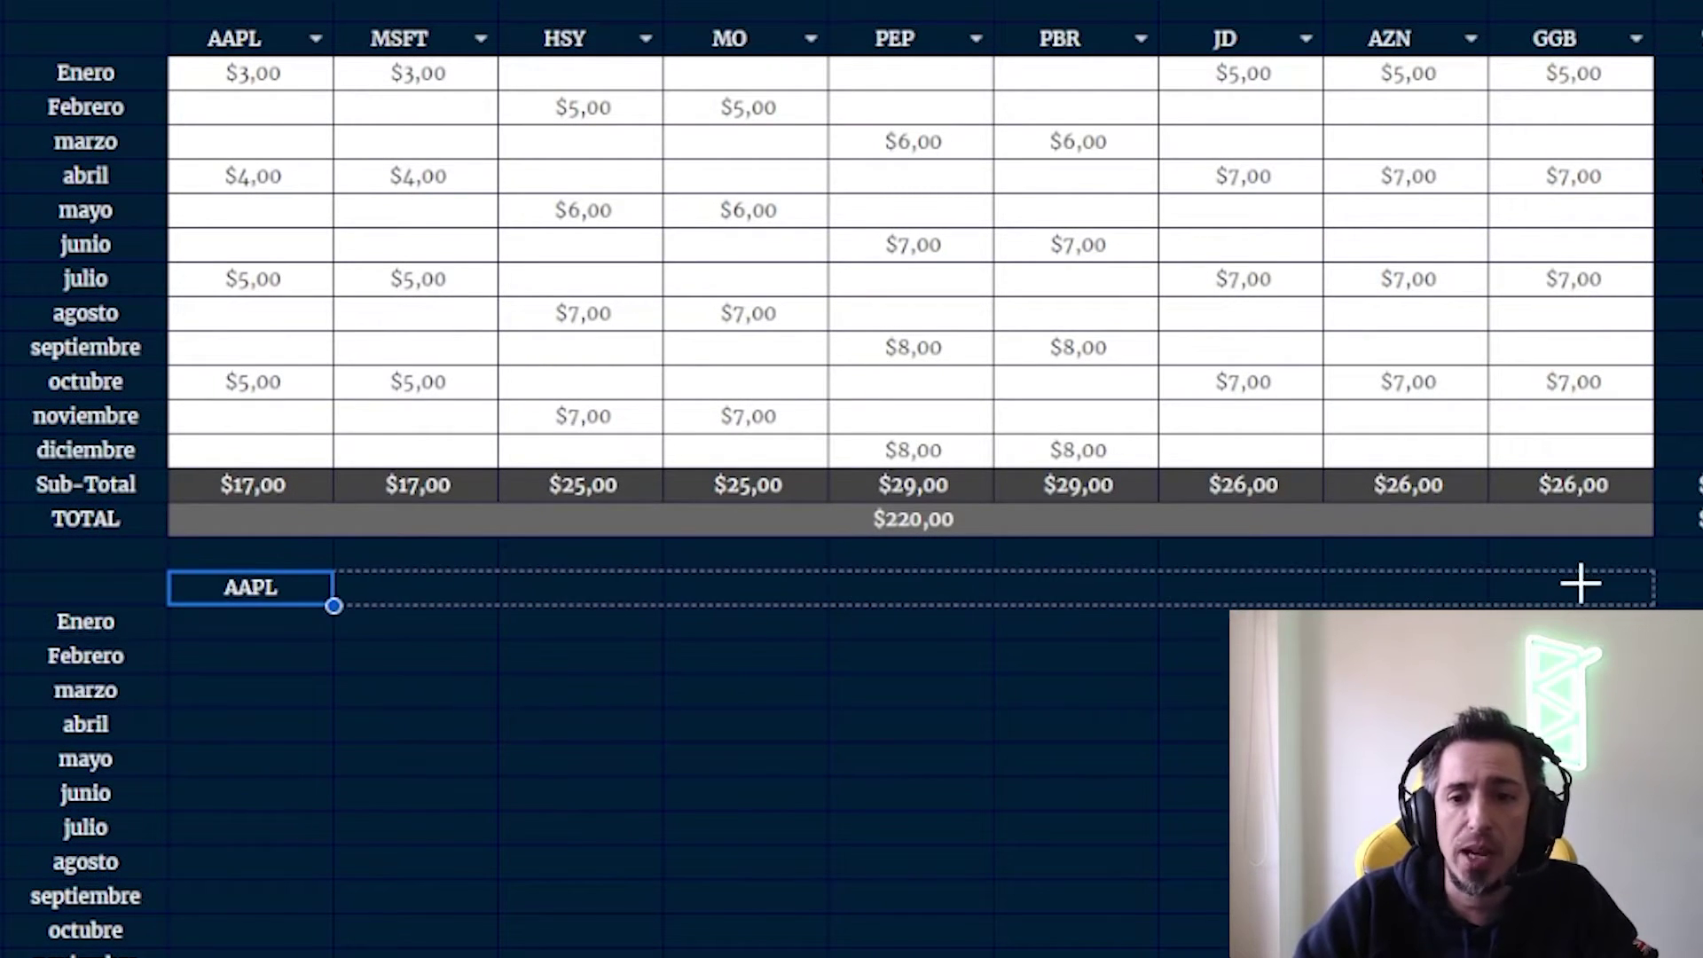
pyautogui.click(1120, 829)
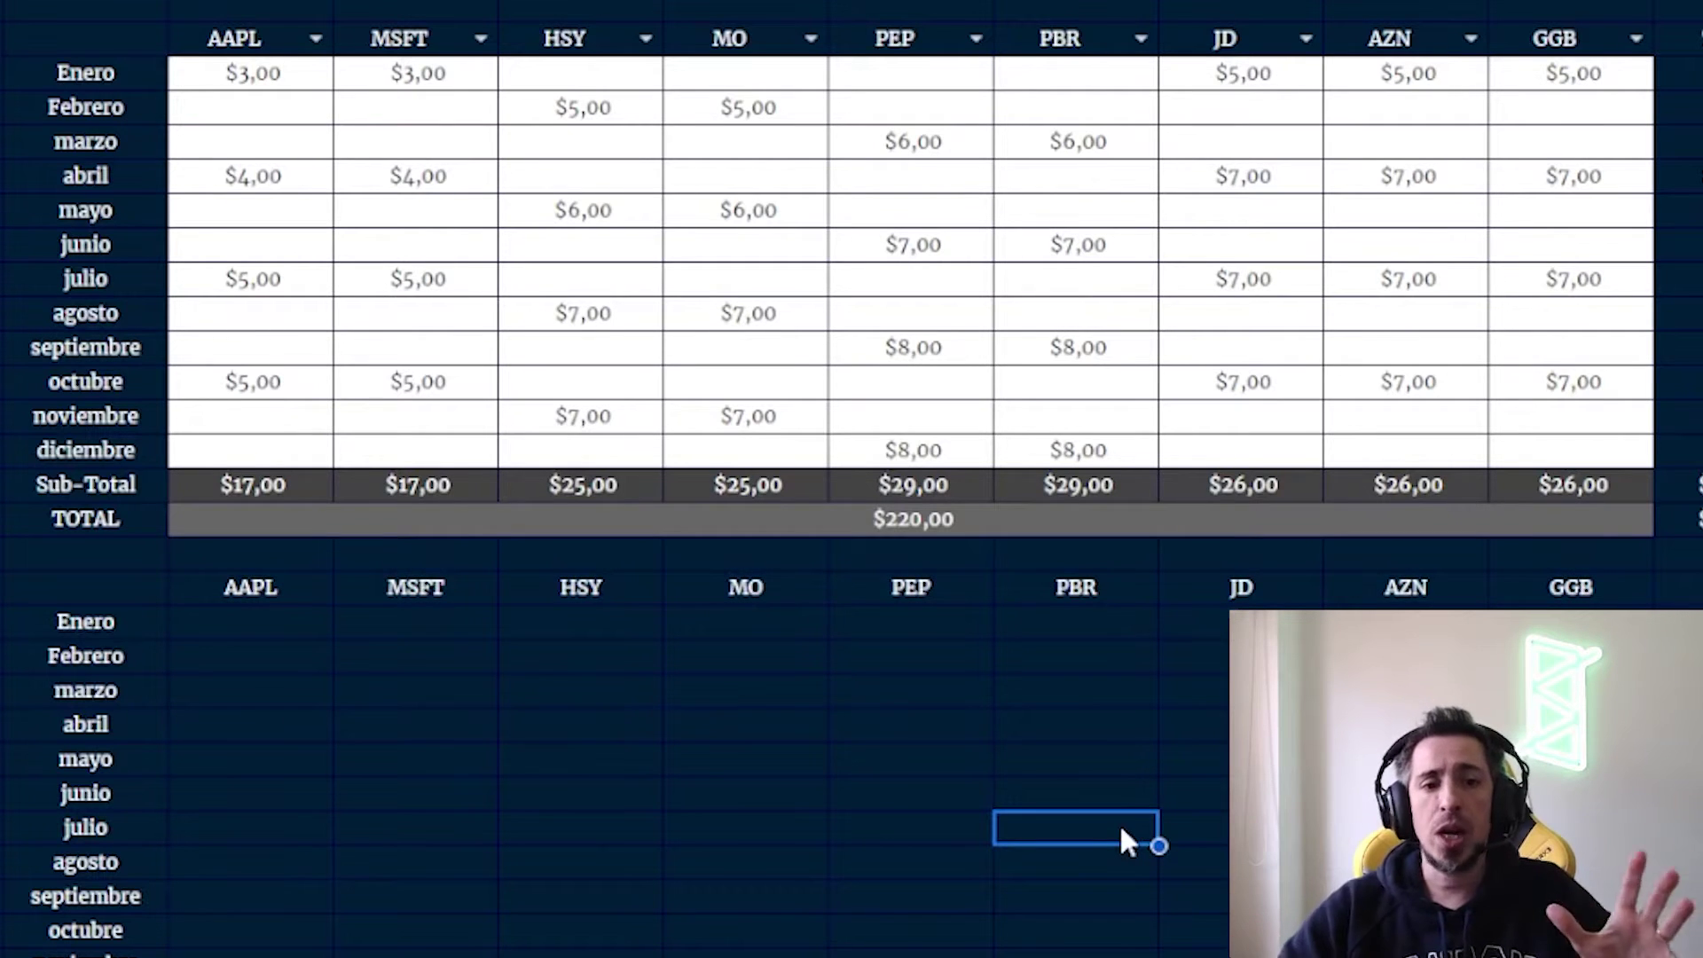
pyautogui.click(320, 591)
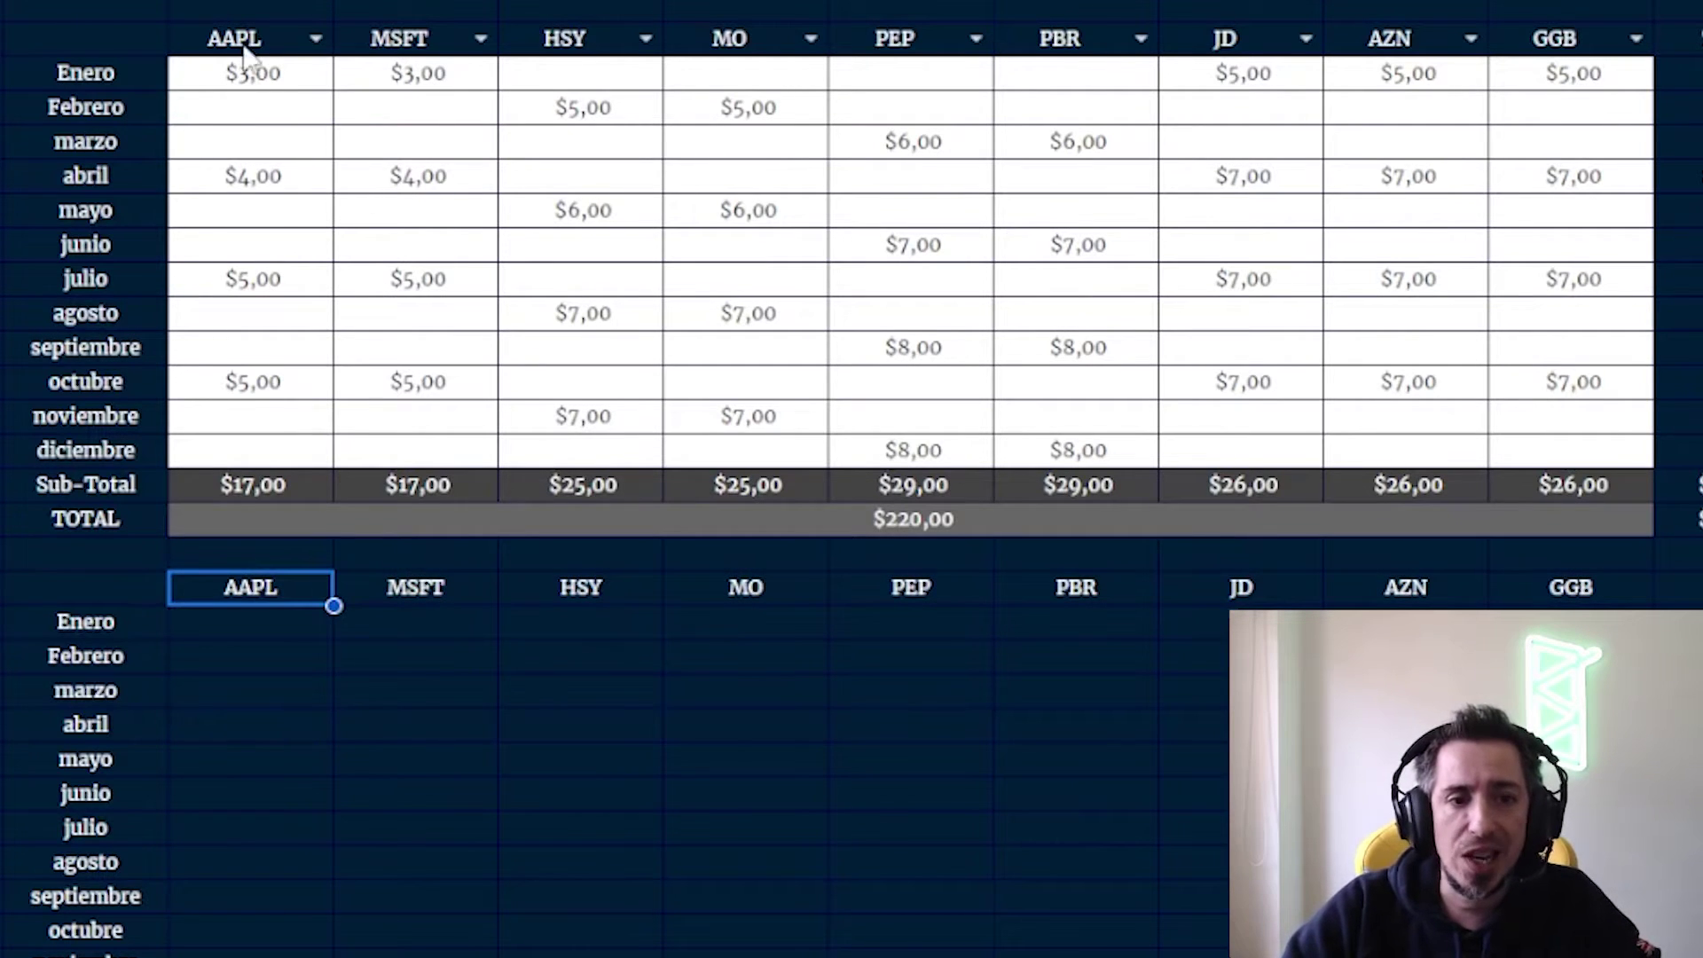
pyautogui.click(1043, 862)
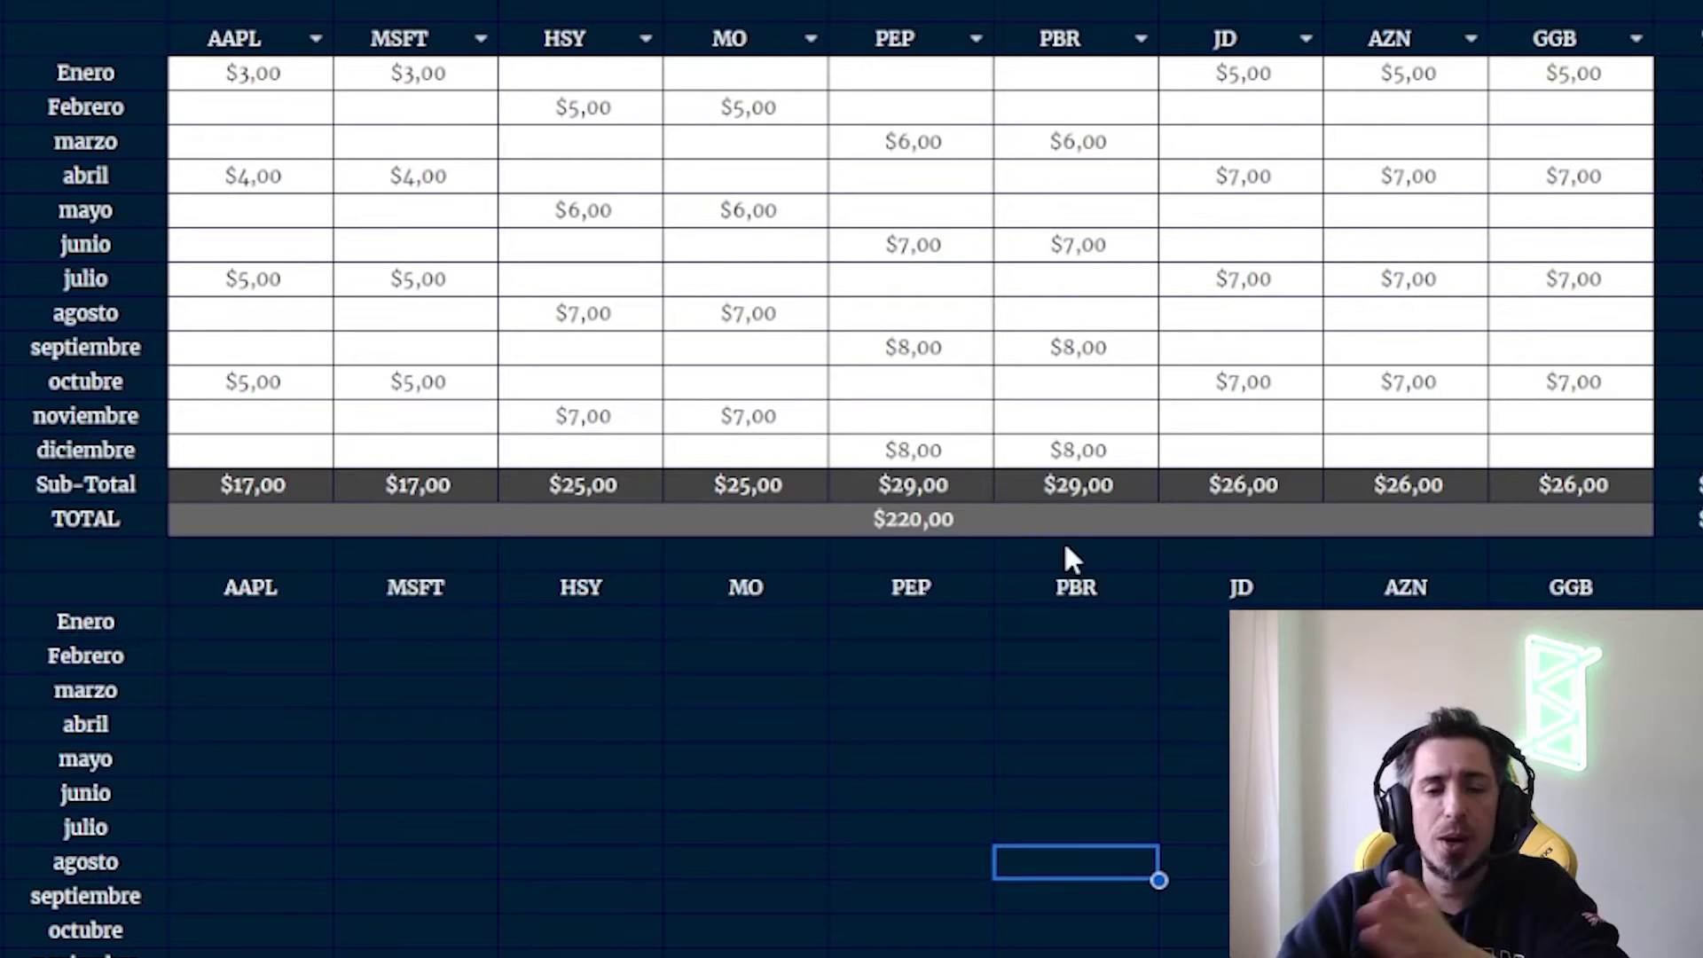
# Paint the first table's formatting onto the second table
pyautogui.moveTo(232, 80); pyautogui.dragTo(1501, 525)
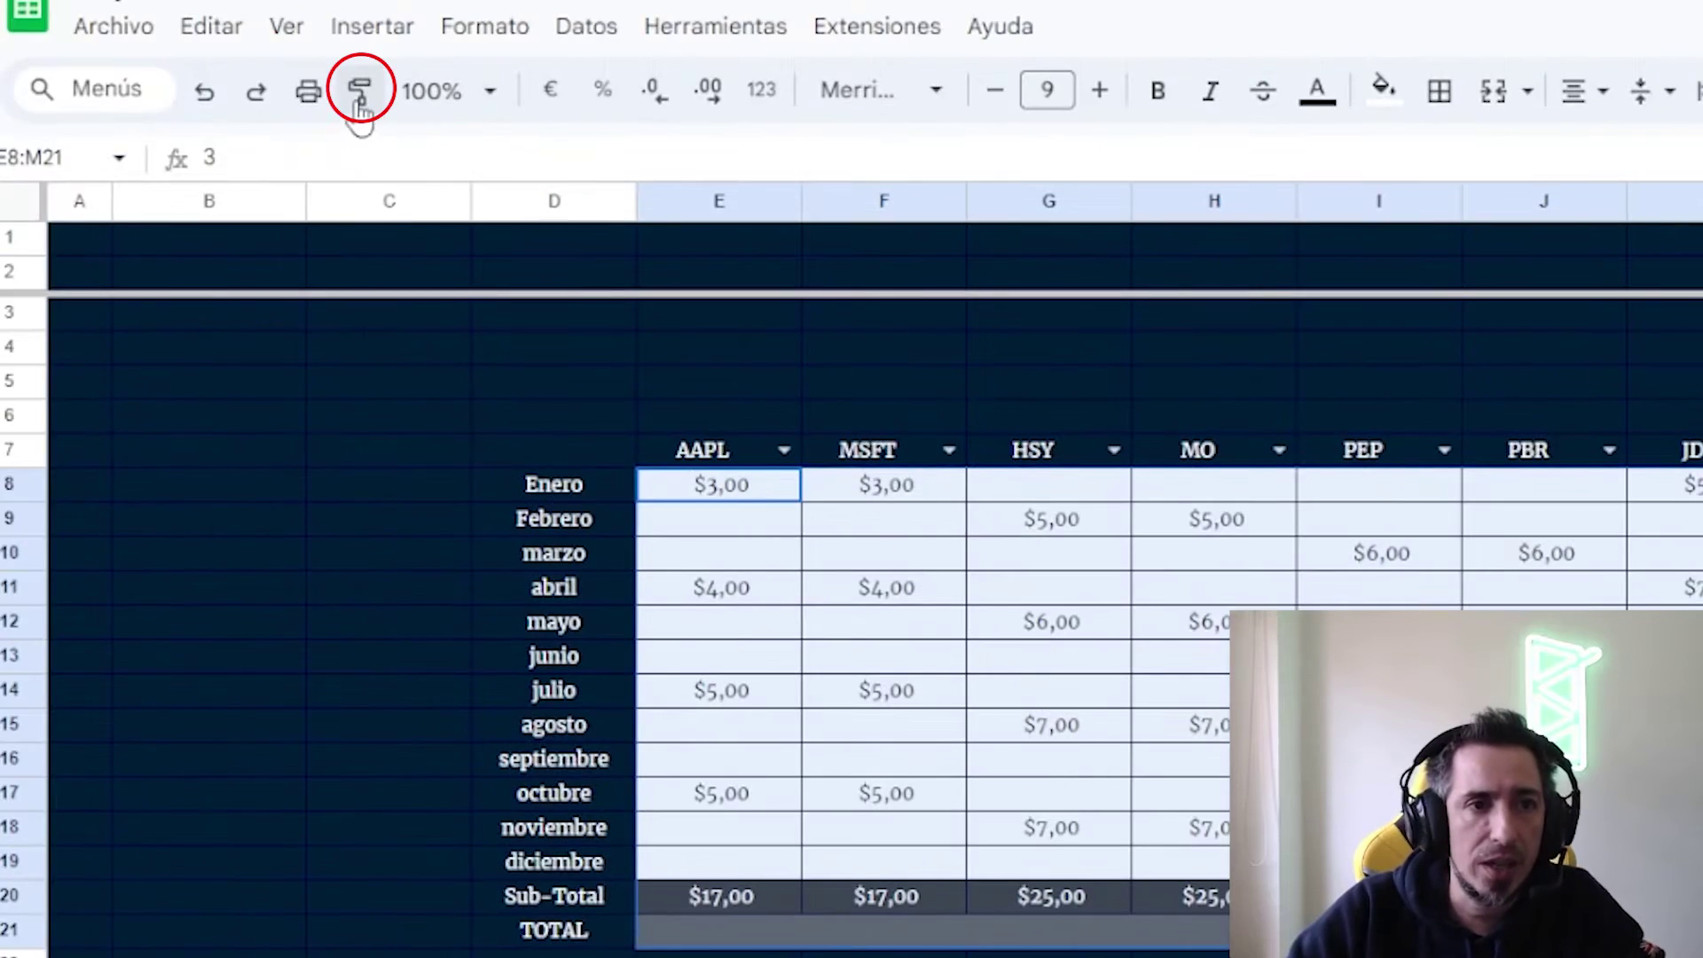
pyautogui.click(359, 93)
pyautogui.scroll(-5, 254, 624)
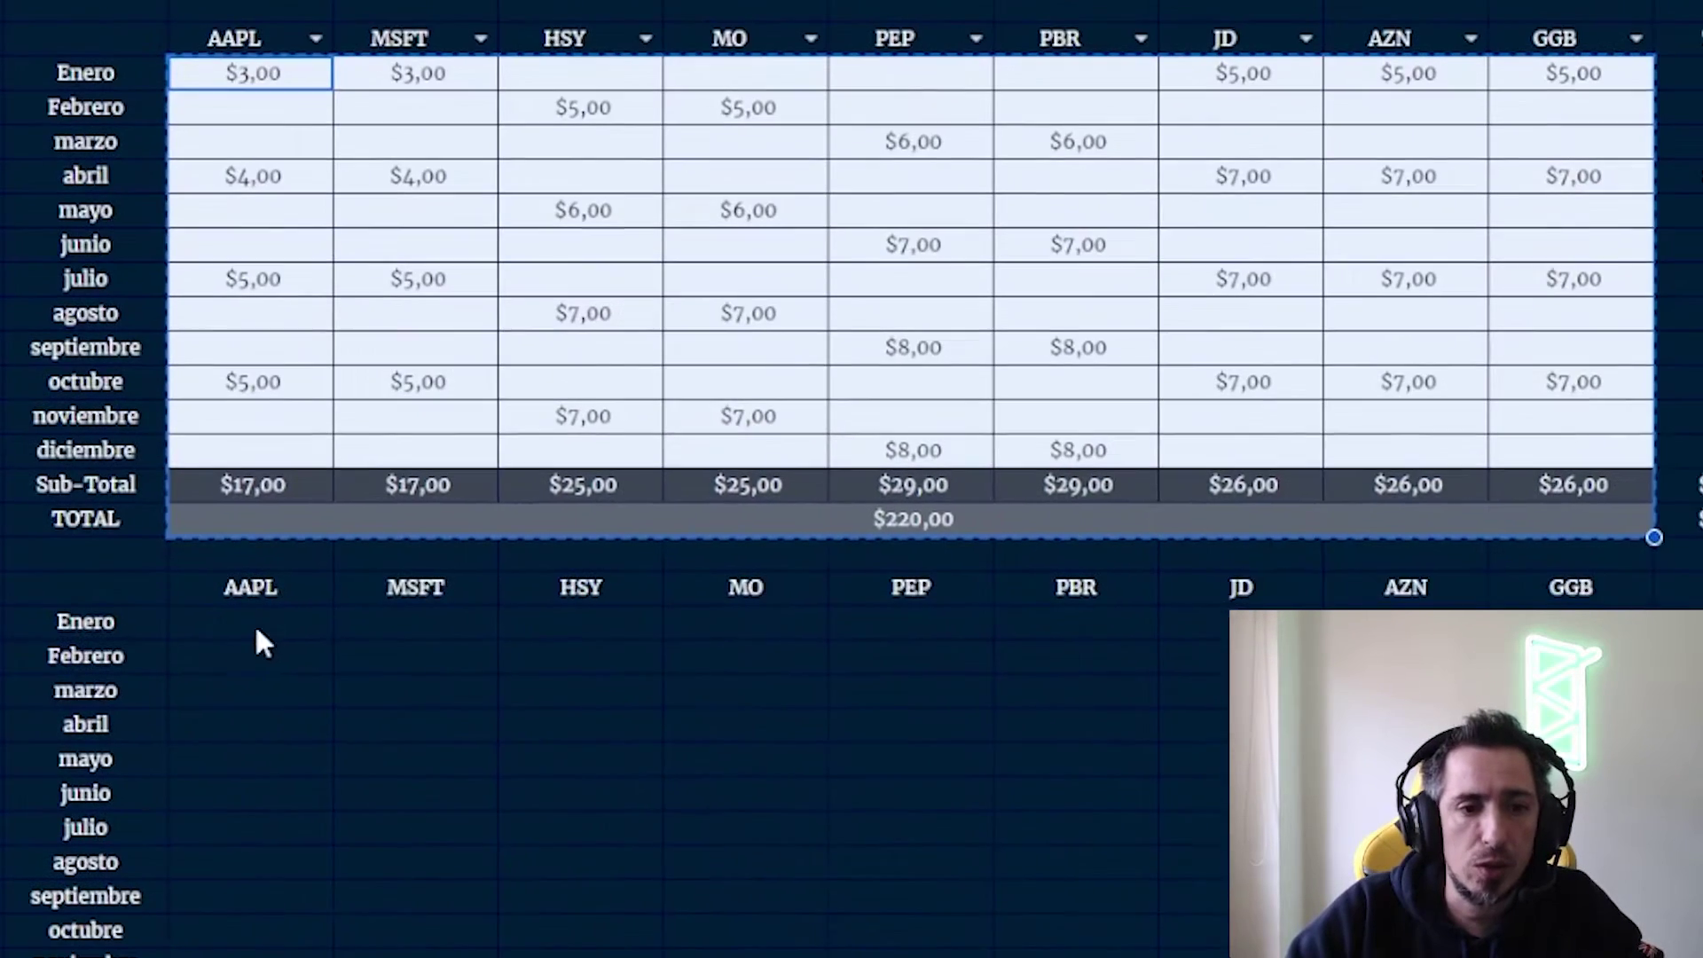
pyautogui.click(254, 621)
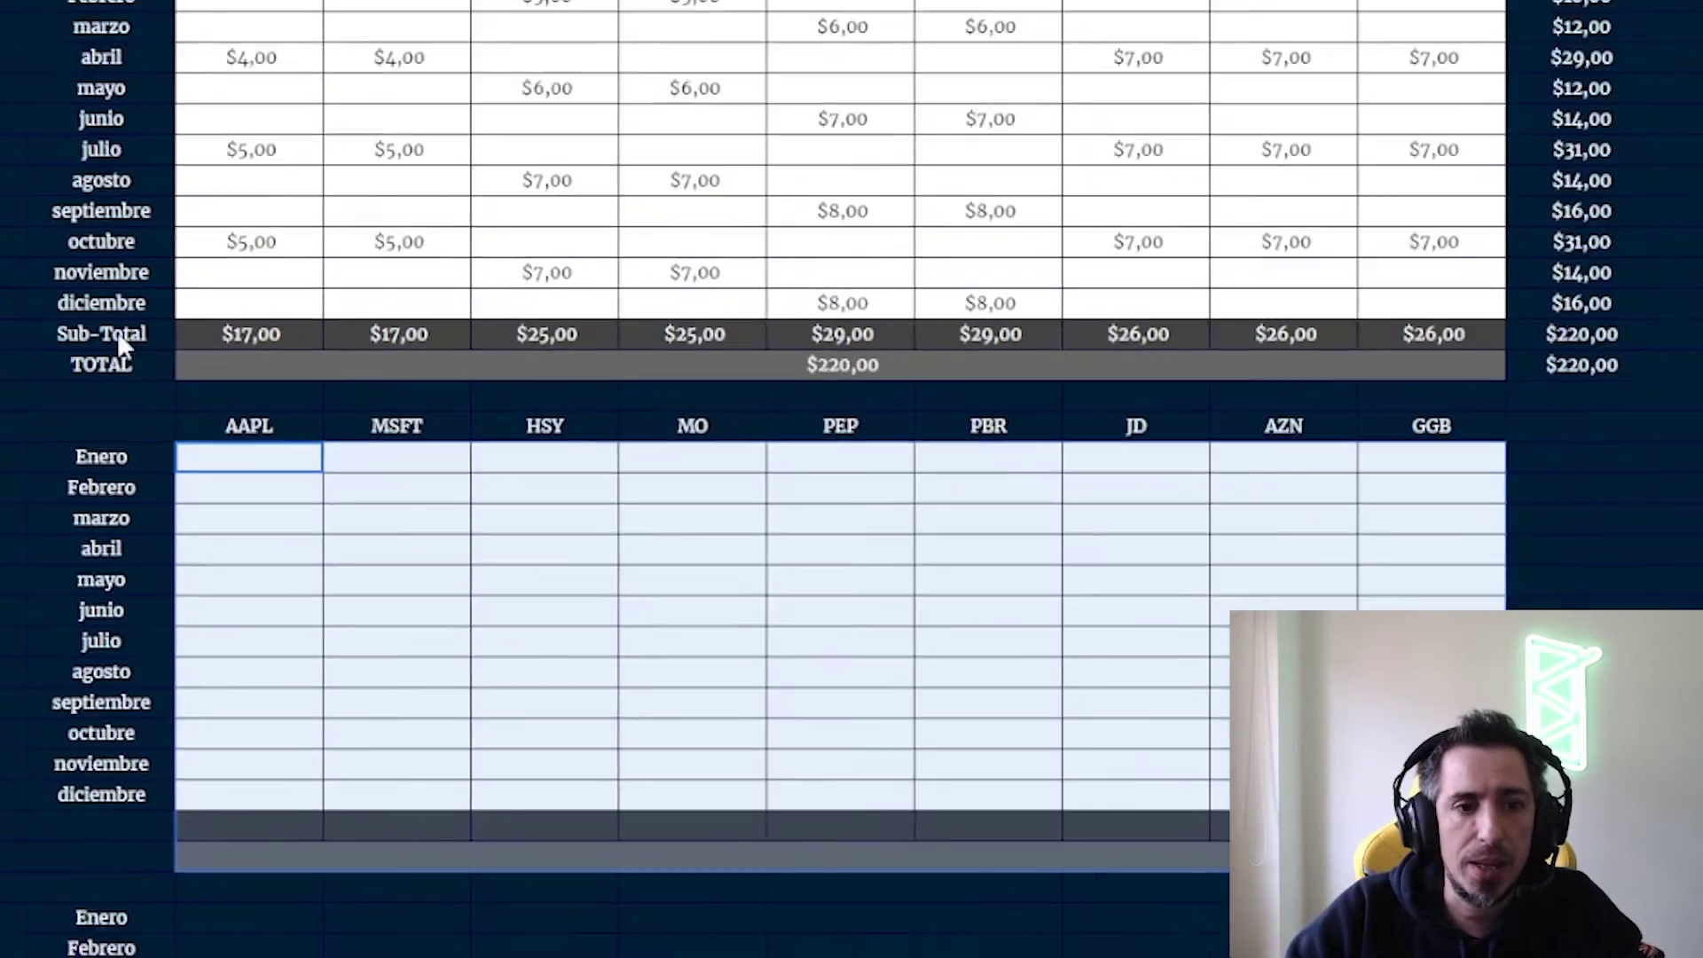
# Copy the Sub-Total and TOTAL rows and the TOTAL column to the second table, showing $0,00
pyautogui.click(147, 392)
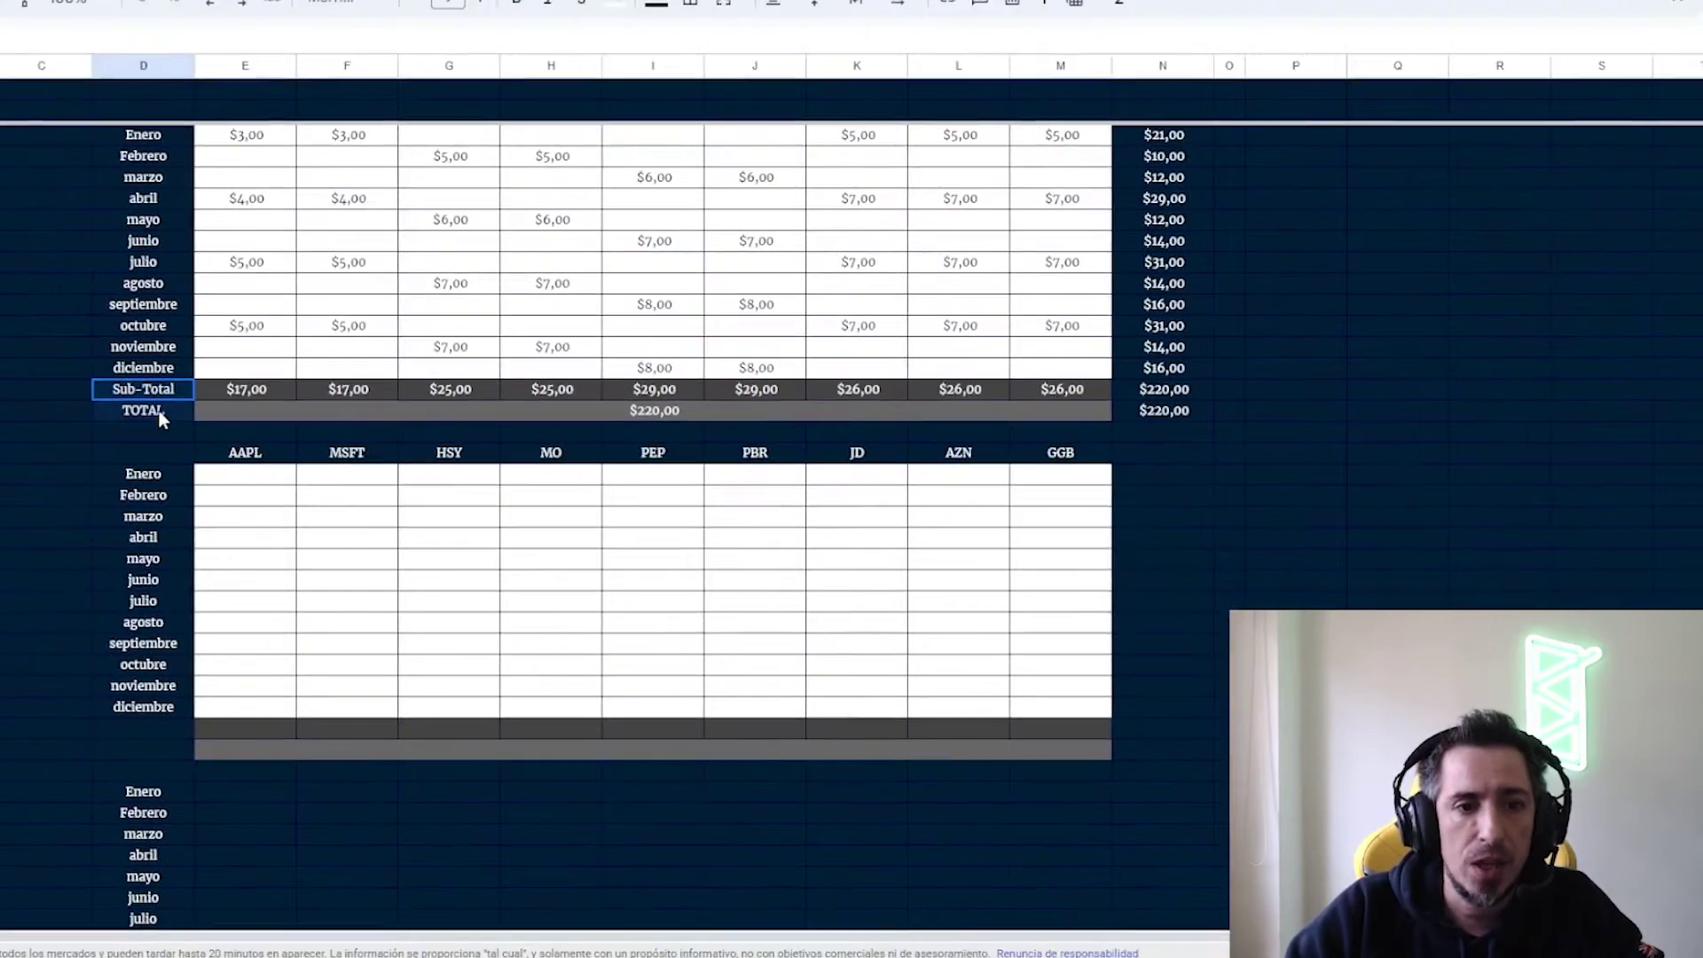
pyautogui.keyDown('shift'); pyautogui.click(1114, 417); pyautogui.keyUp('shift')
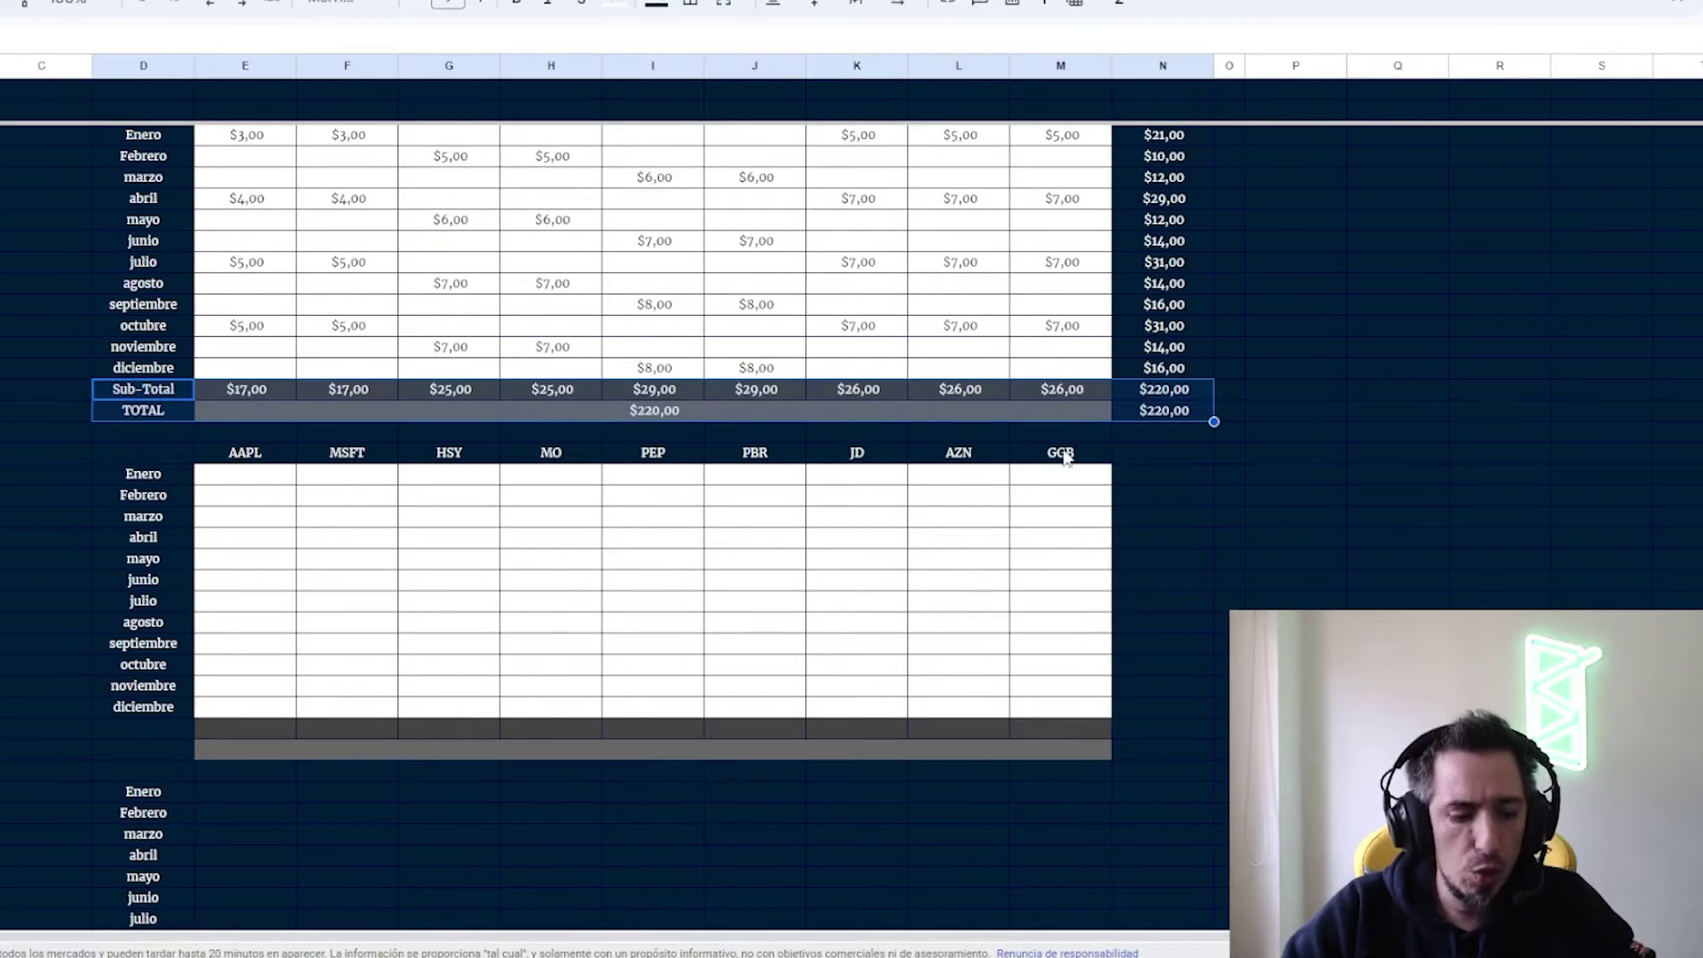
pyautogui.click(158, 728)
pyautogui.hotkey('ctrl', 'v')
pyautogui.click(905, 834)
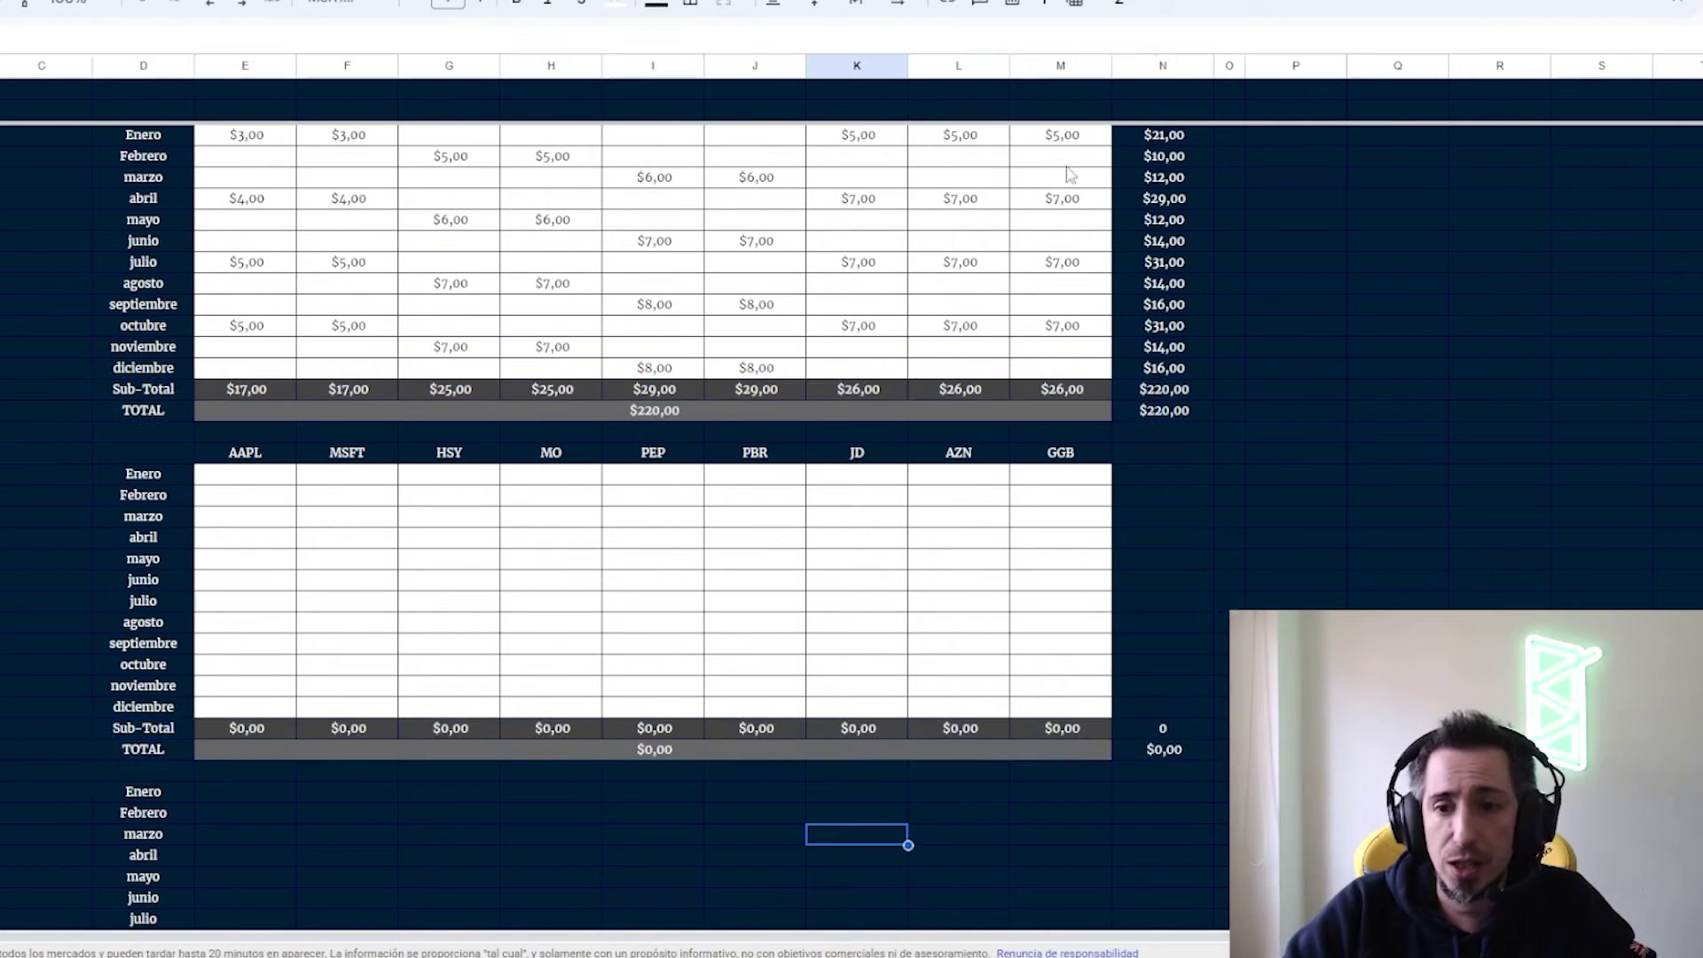
pyautogui.scroll(3, 1260, 558)
pyautogui.moveTo(1164, 222); pyautogui.dragTo(1175, 307)
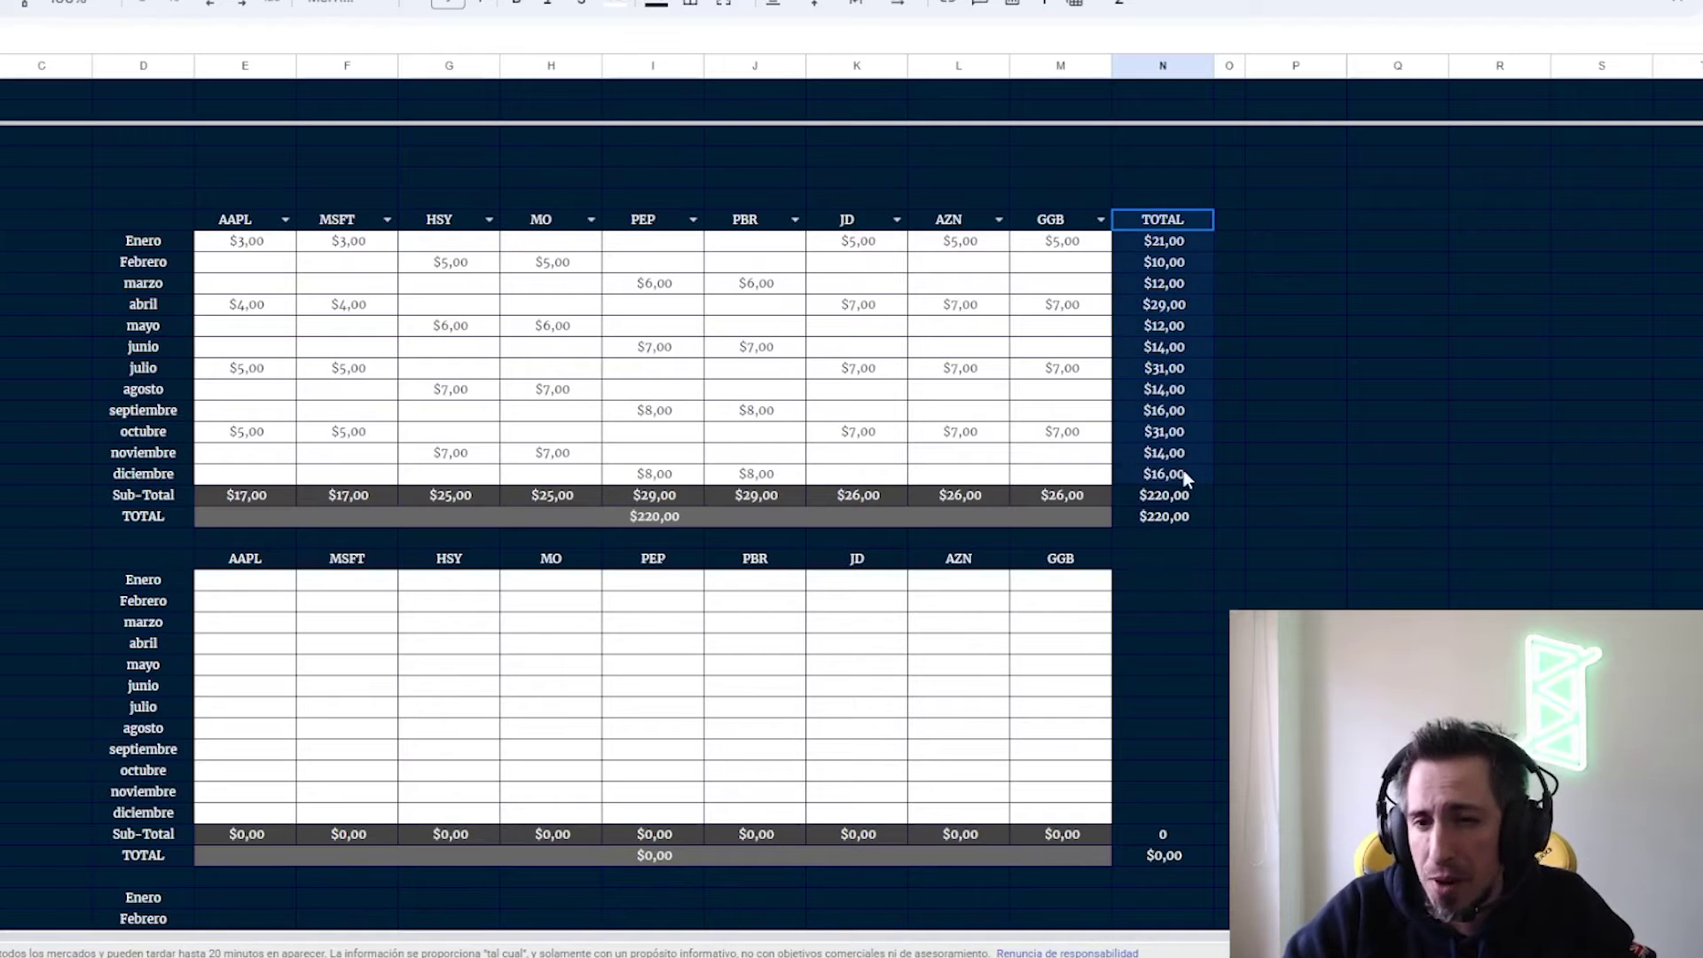
pyautogui.hotkey('ctrl', 'c')
pyautogui.hotkey('ctrl', 'v')
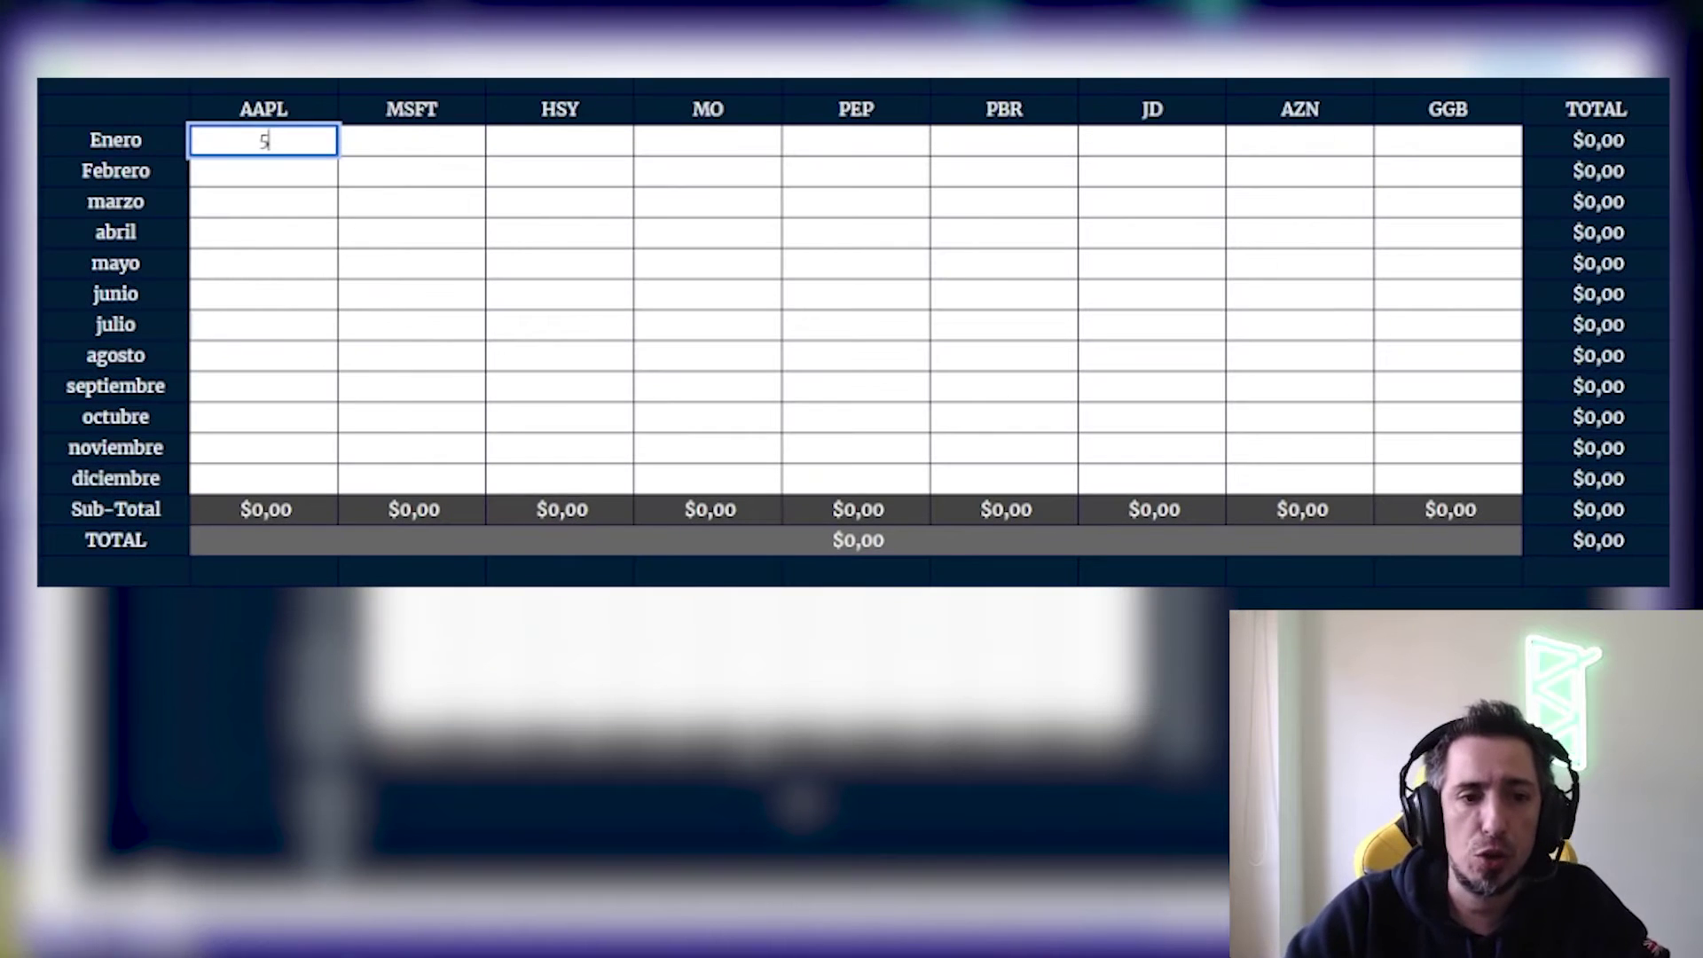
pyautogui.click(411, 170)
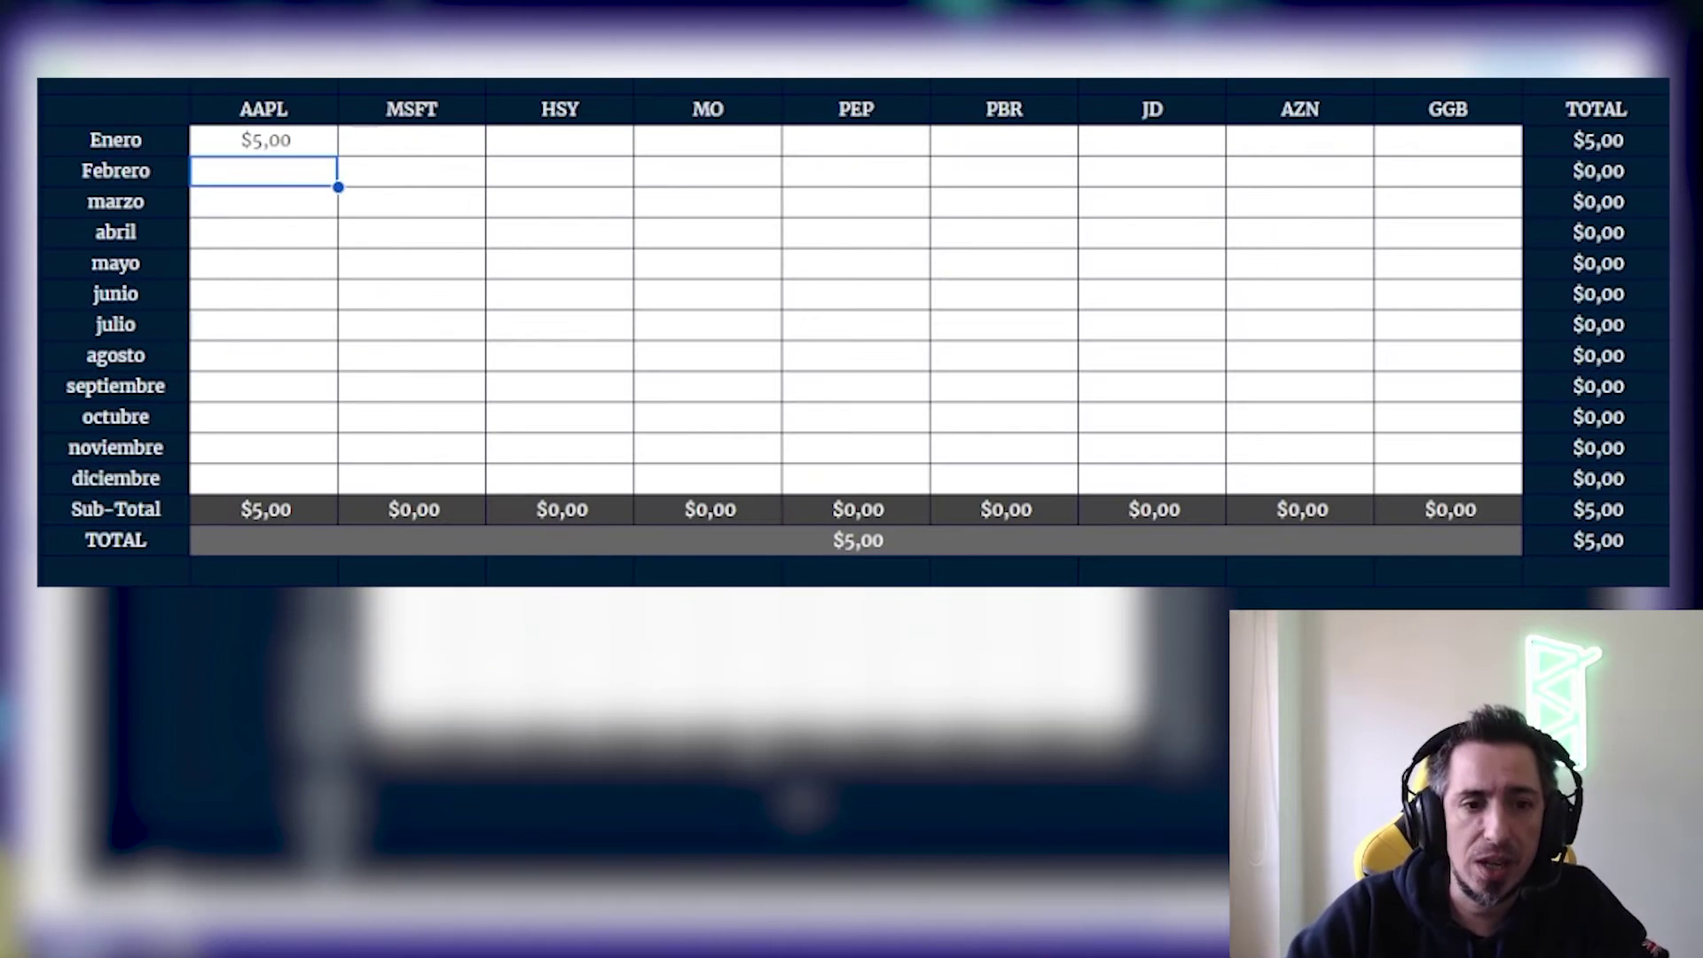
pyautogui.write('7')
pyautogui.click(560, 202)
pyautogui.write('55')
pyautogui.click(708, 233)
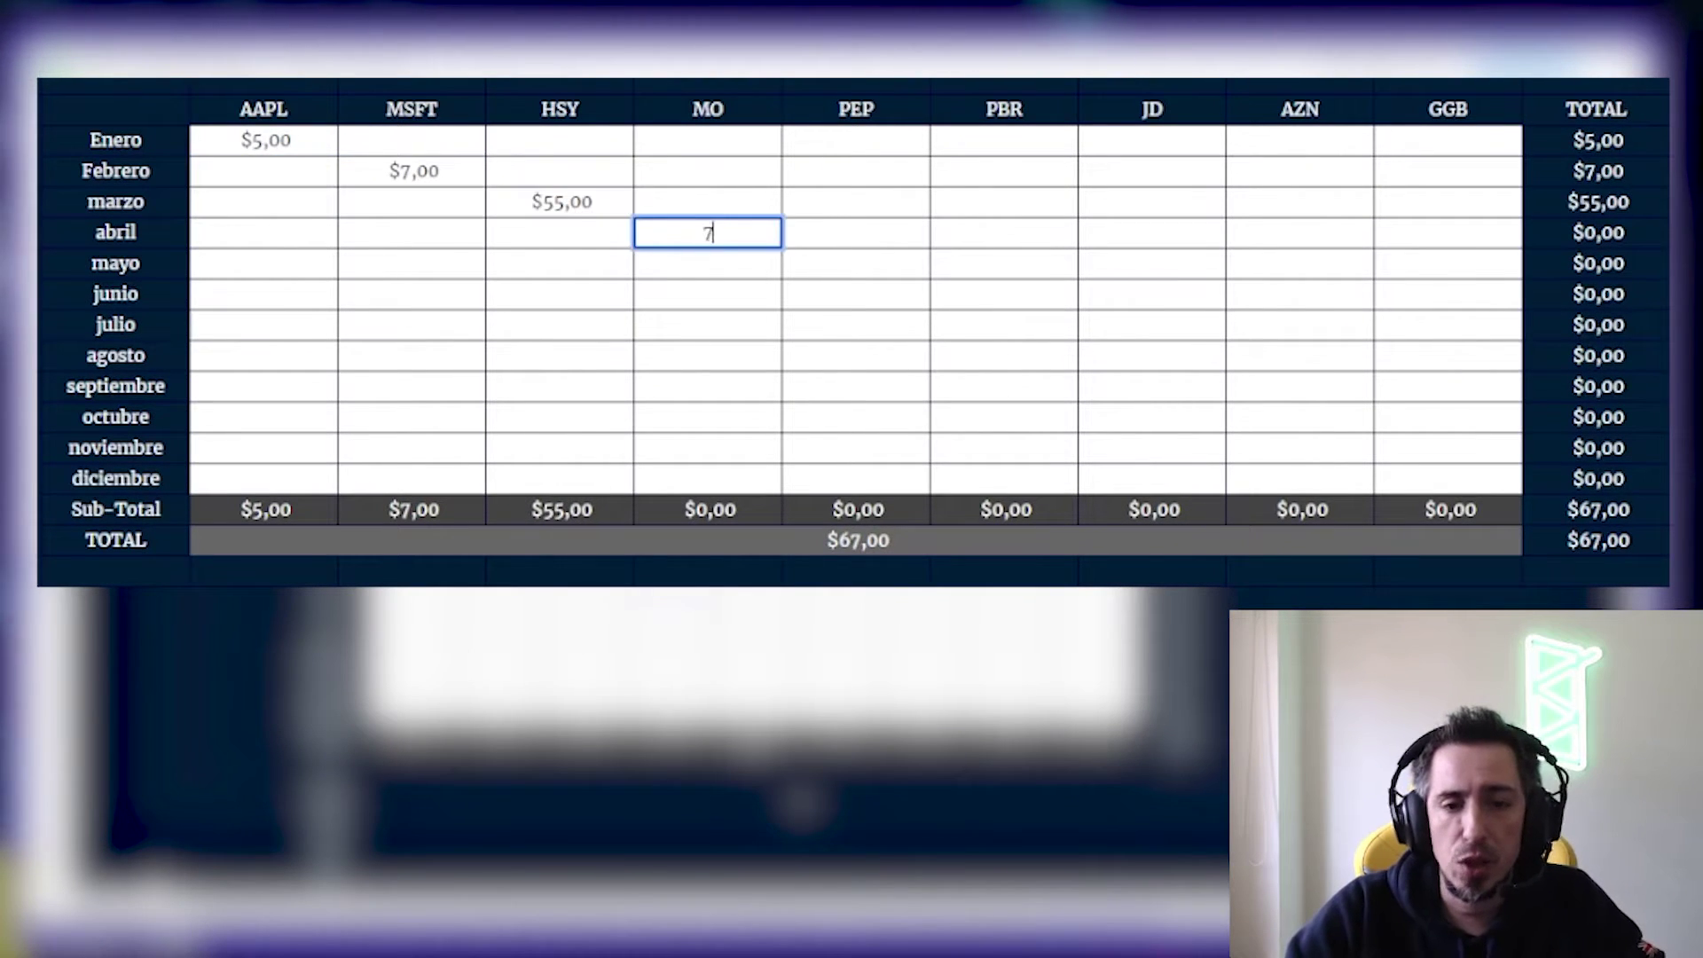
pyautogui.write('787')
pyautogui.press('Return')
pyautogui.click(707, 517)
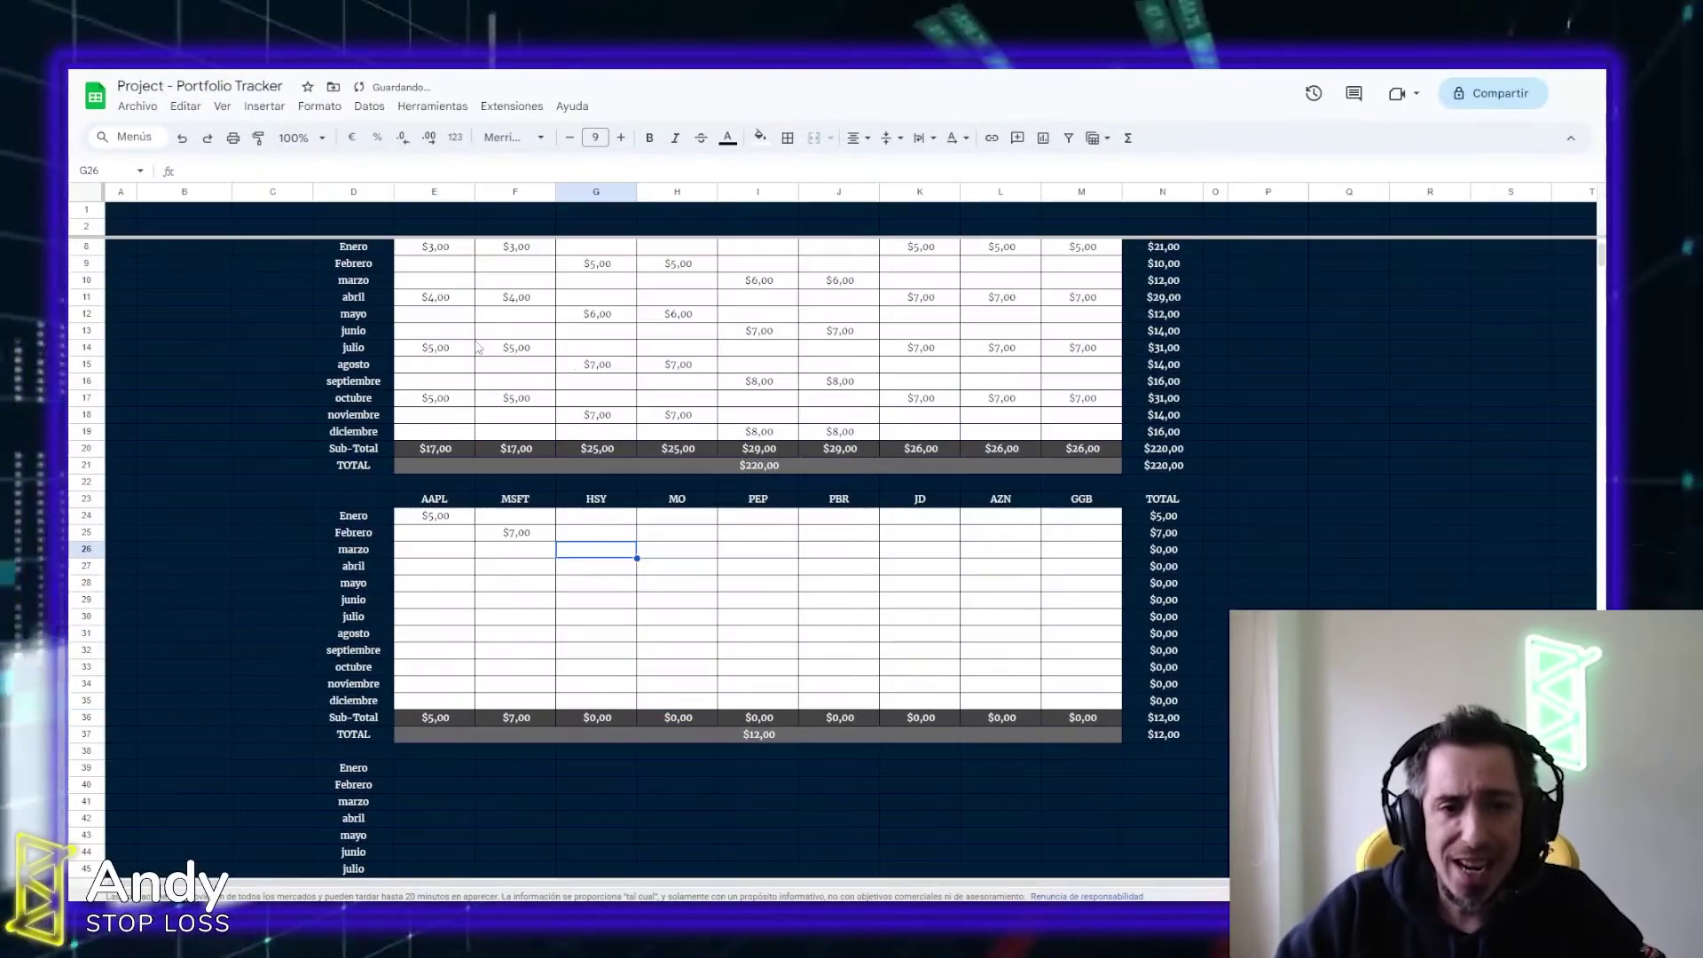
pyautogui.hotkey('ctrl', 'z')
pyautogui.click(1329, 587)
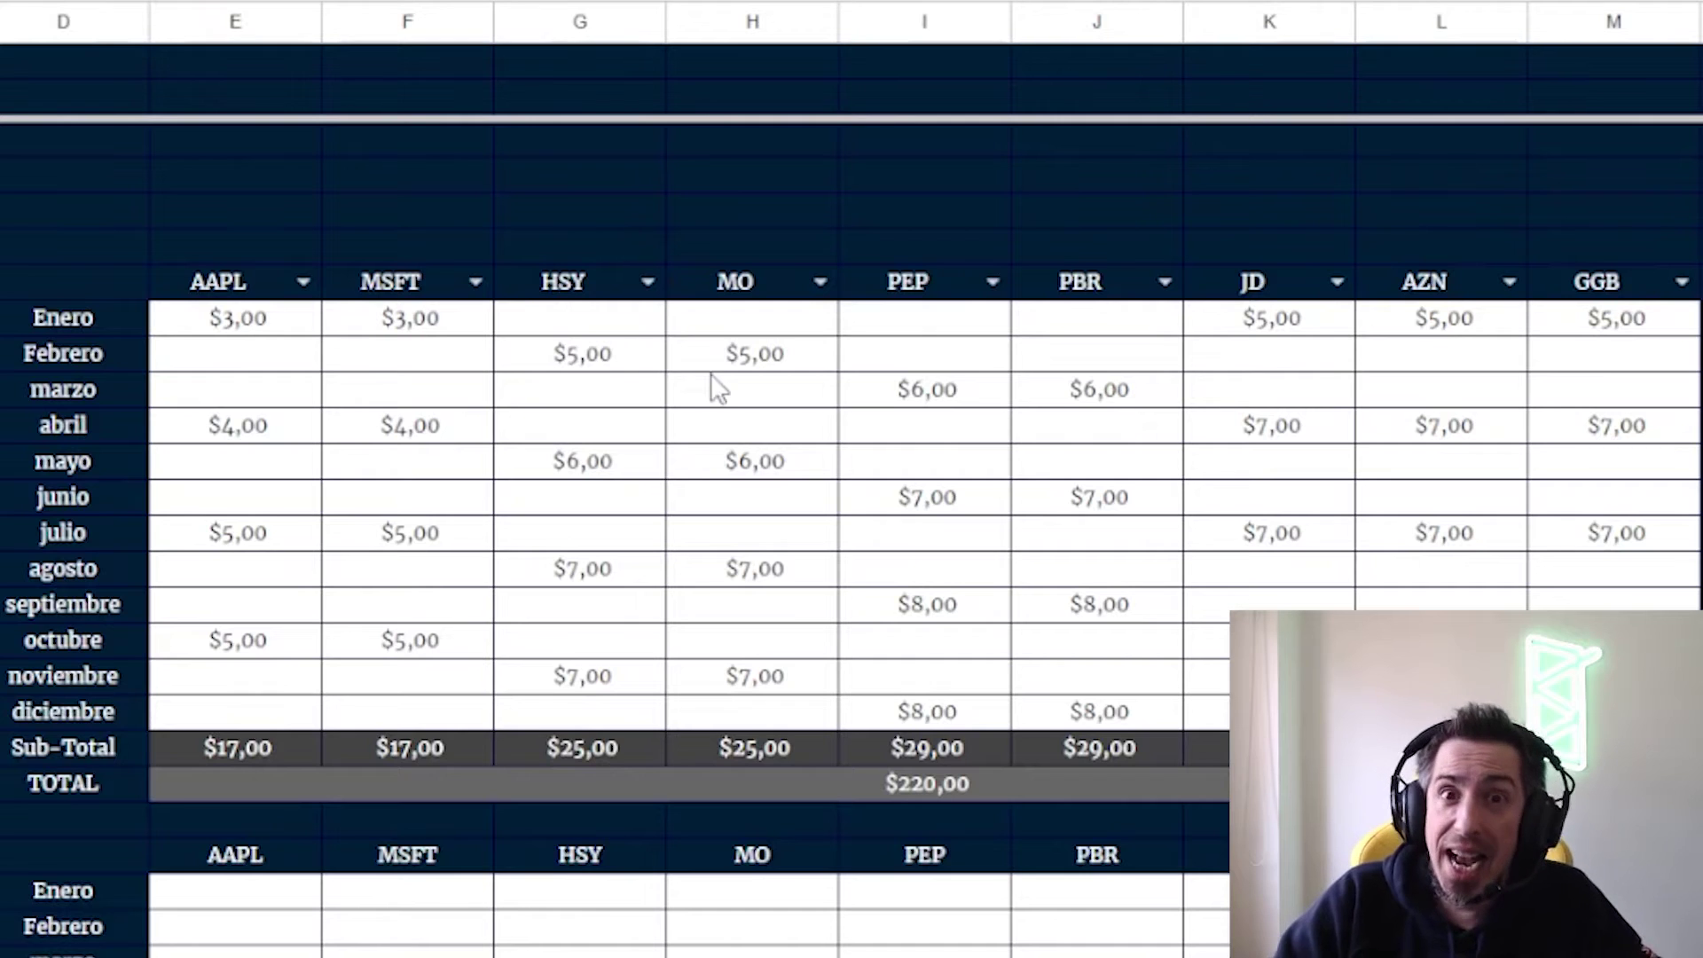
# Insert a new column before MO headed KO
pyautogui.click(756, 22)
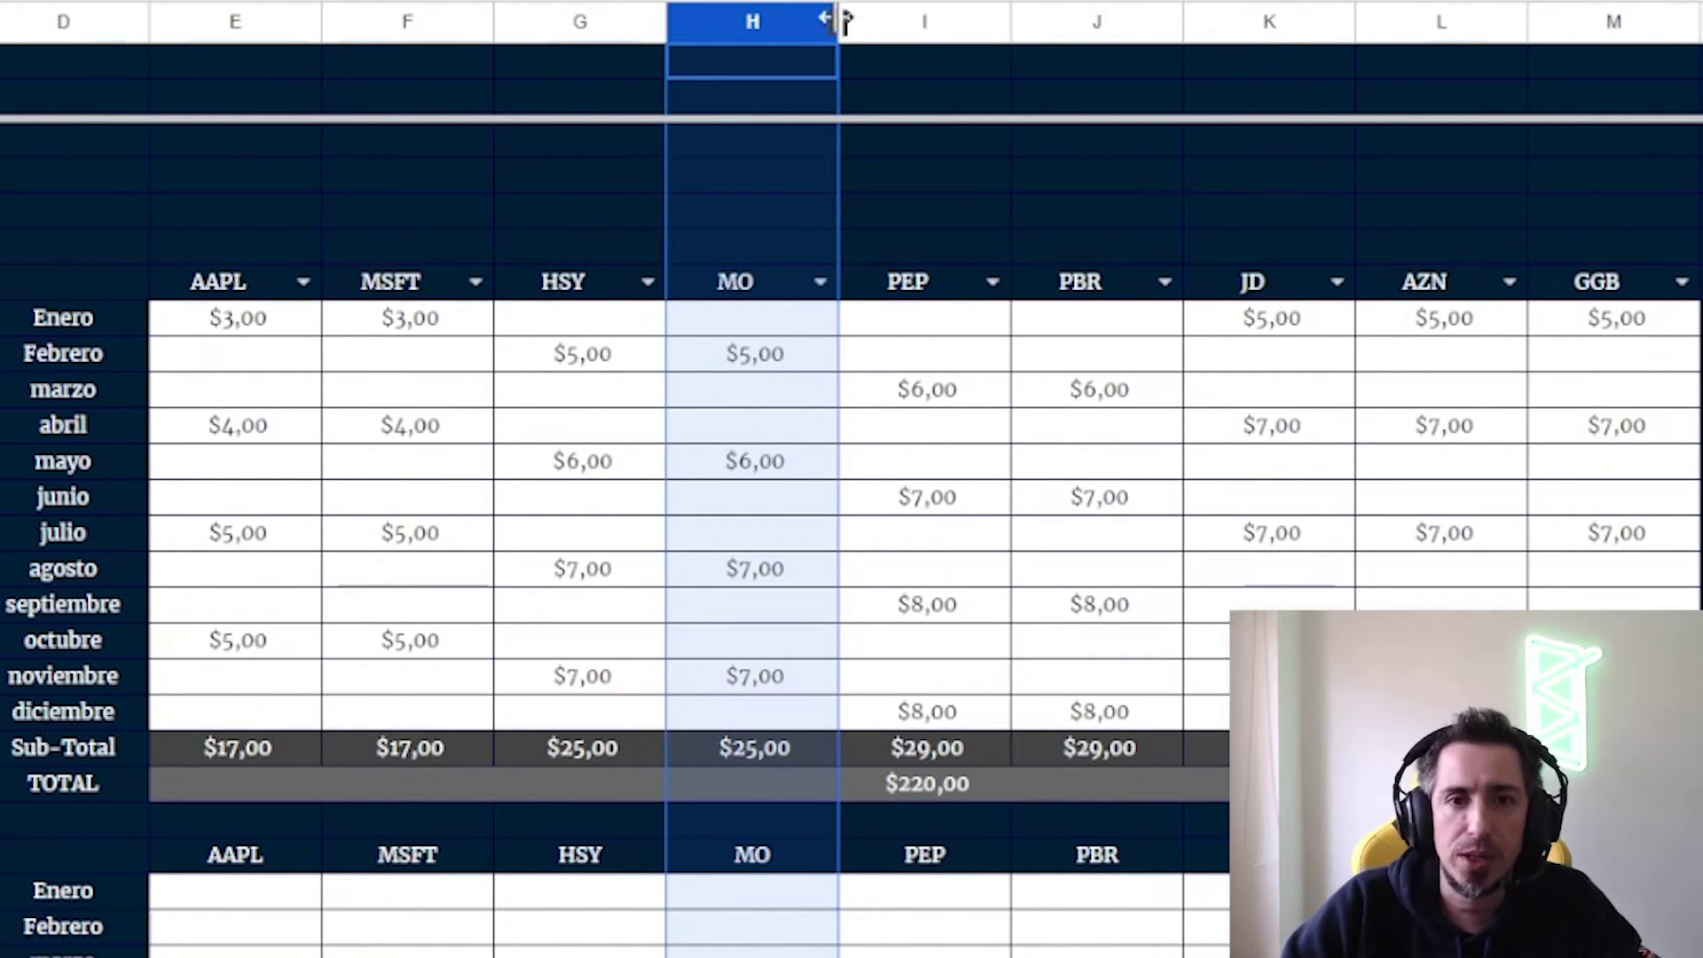
pyautogui.rightClick(745, 23)
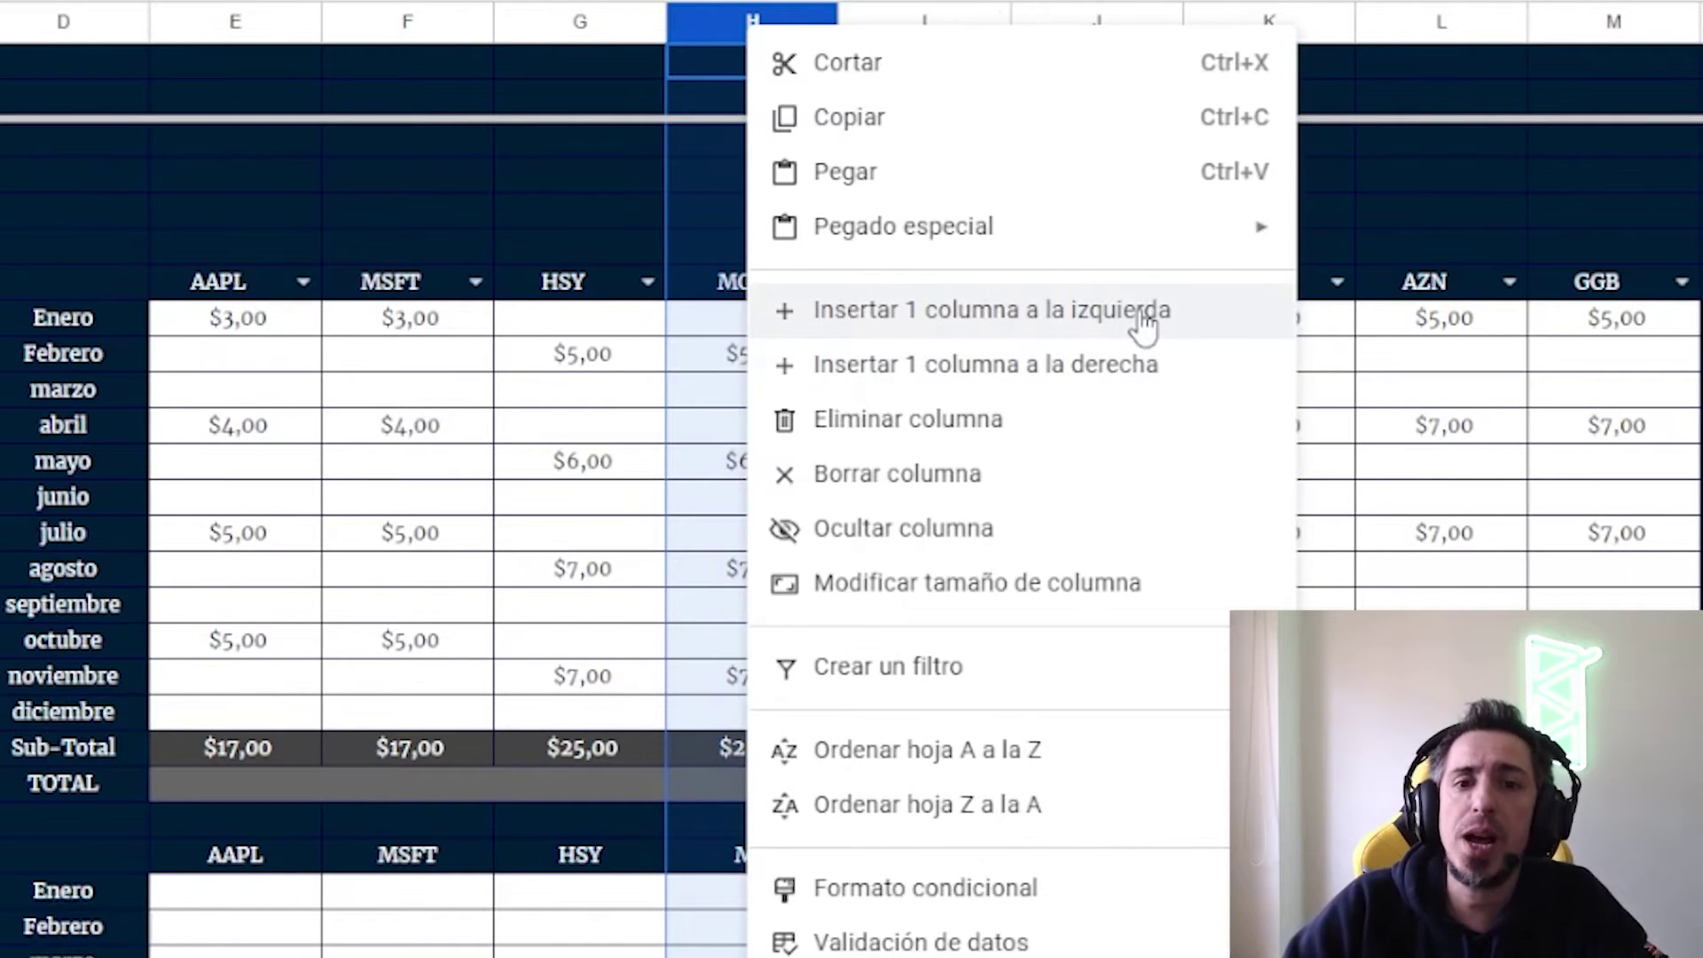
pyautogui.click(1144, 324)
pyautogui.click(1021, 182)
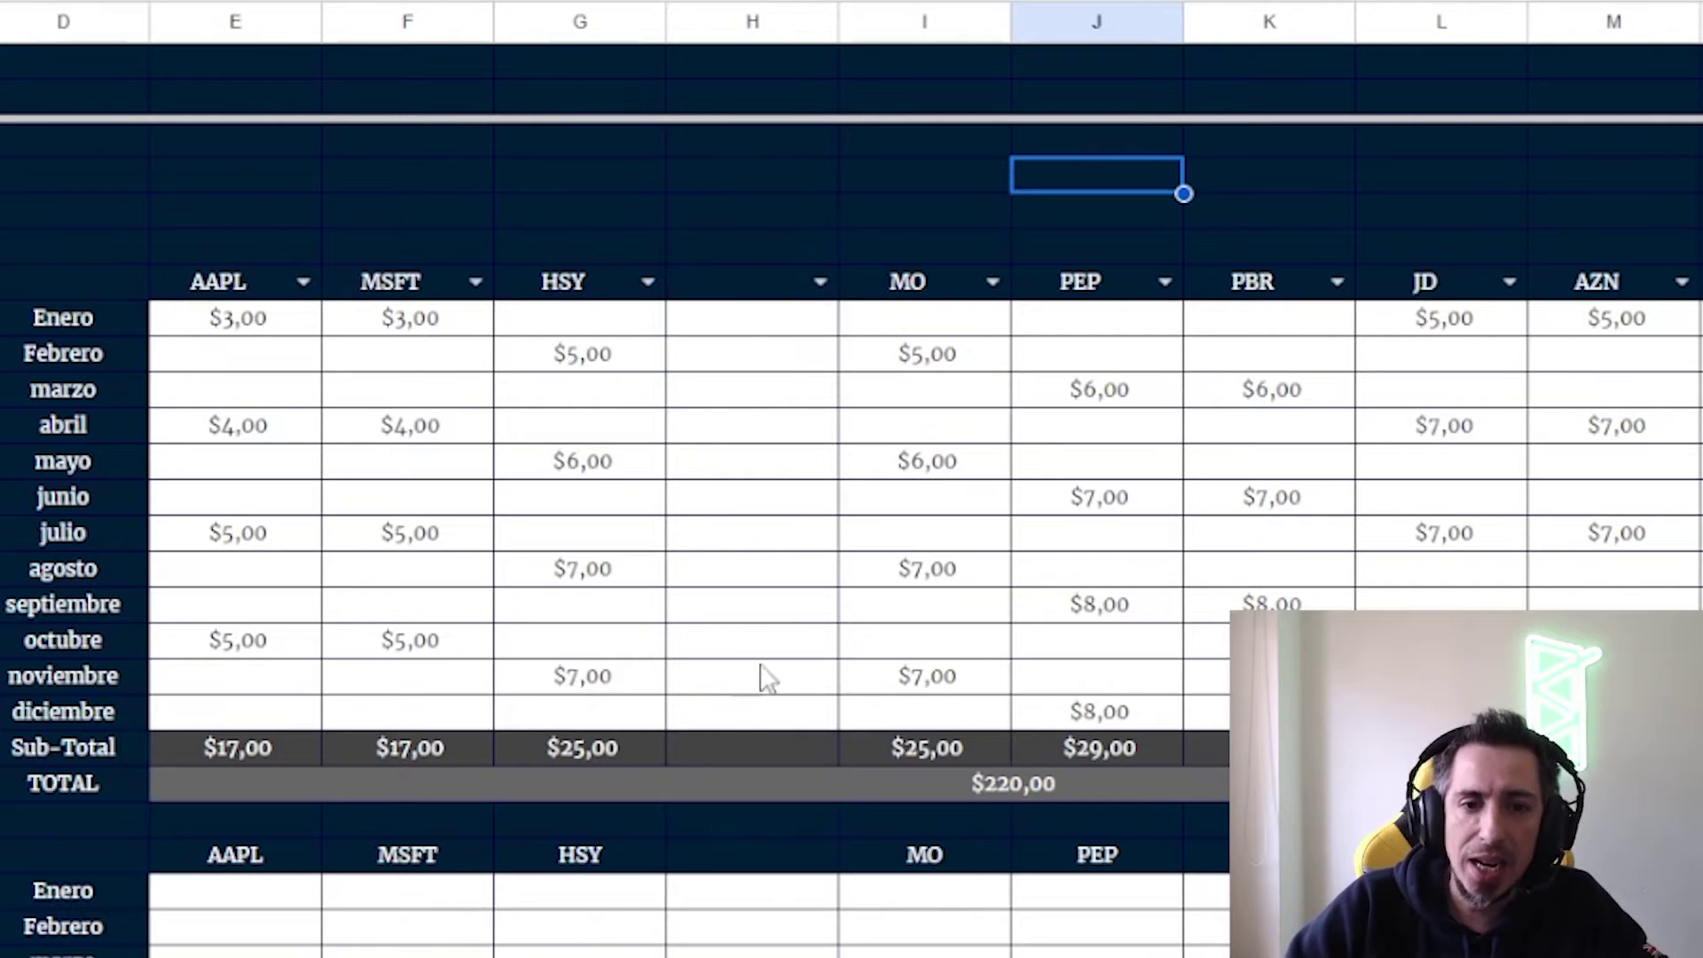
pyautogui.click(772, 284)
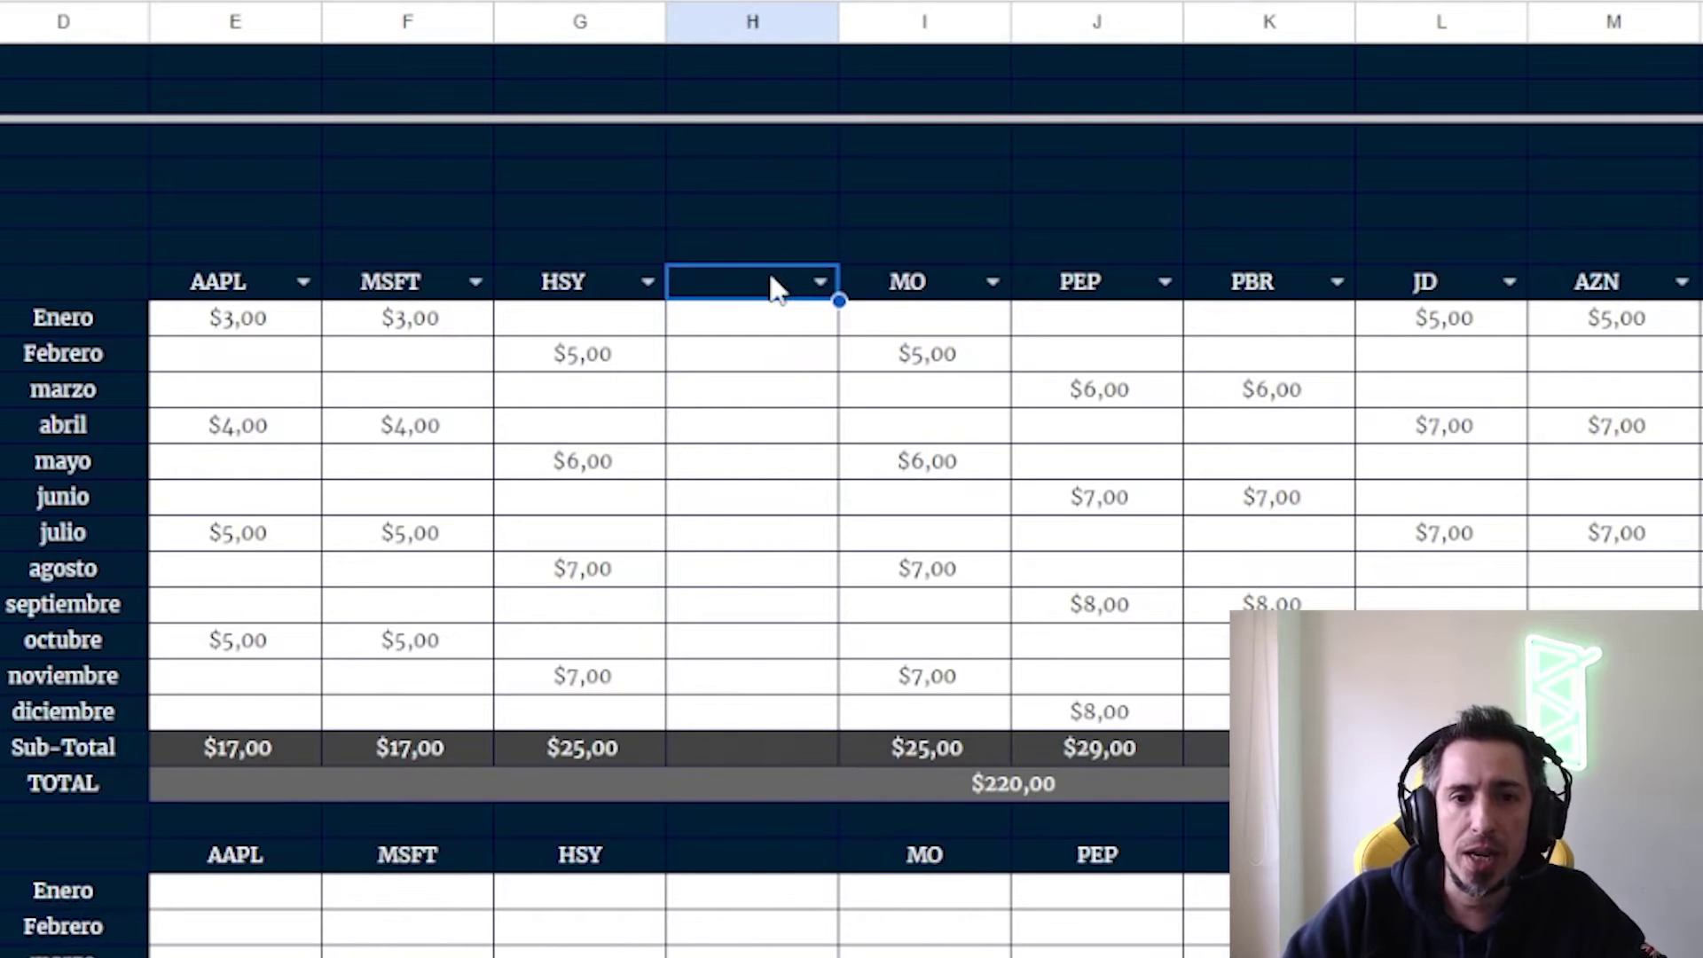
pyautogui.write('ko')
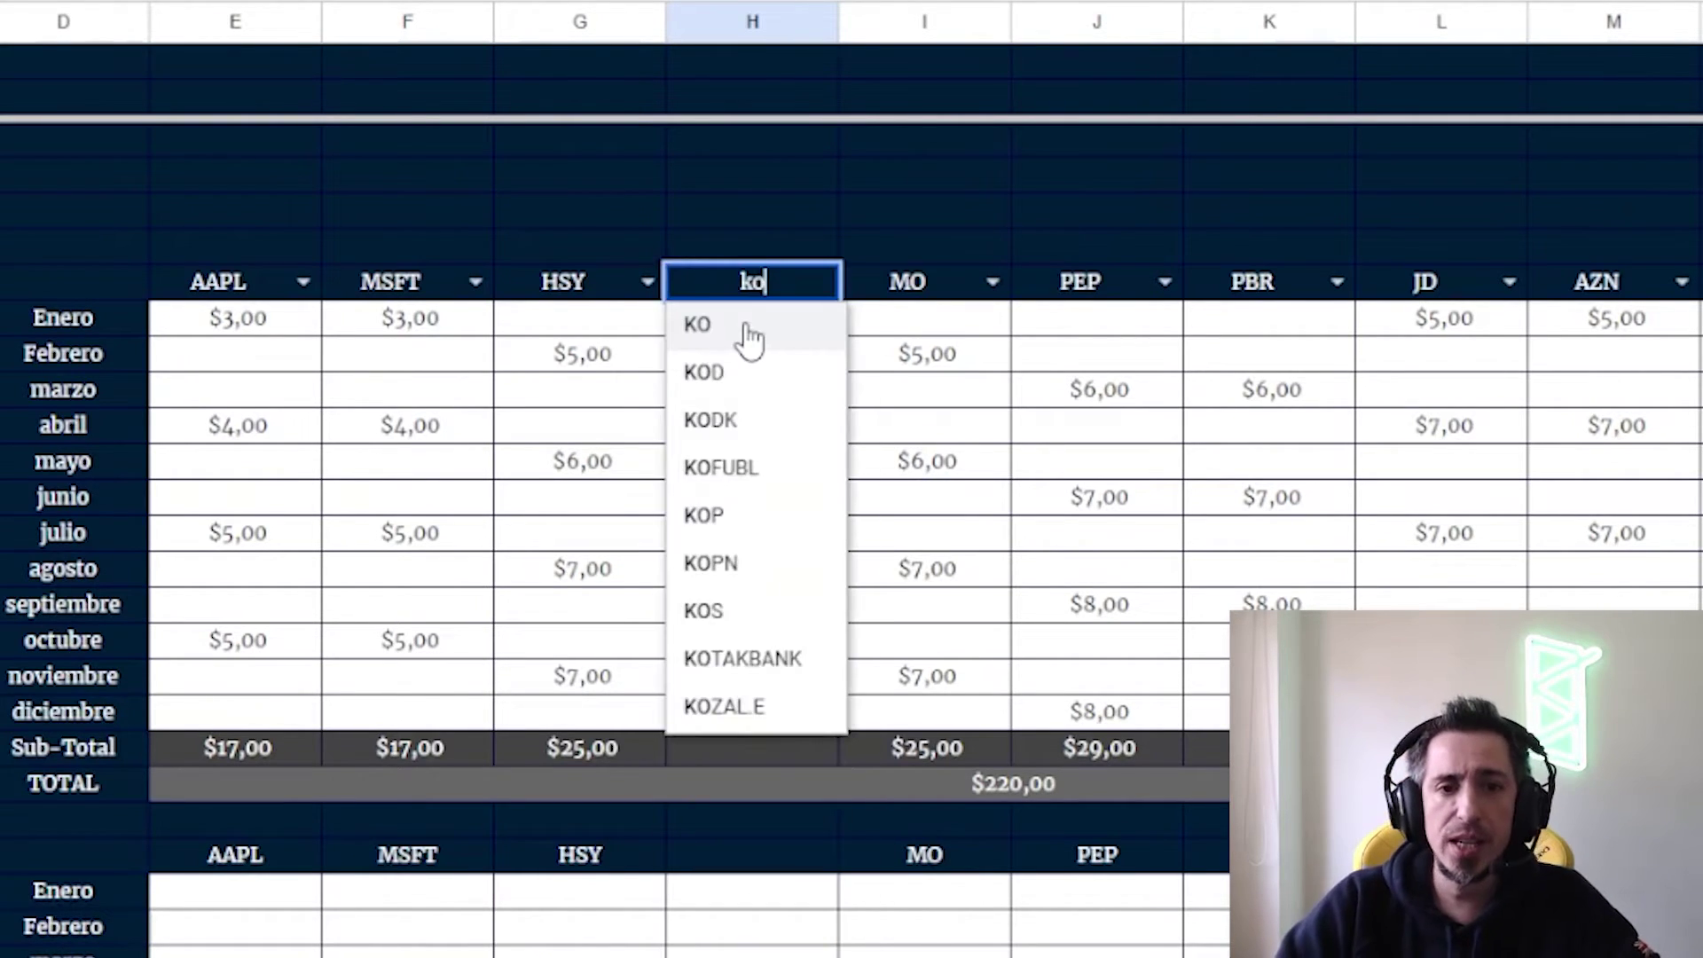
pyautogui.click(747, 325)
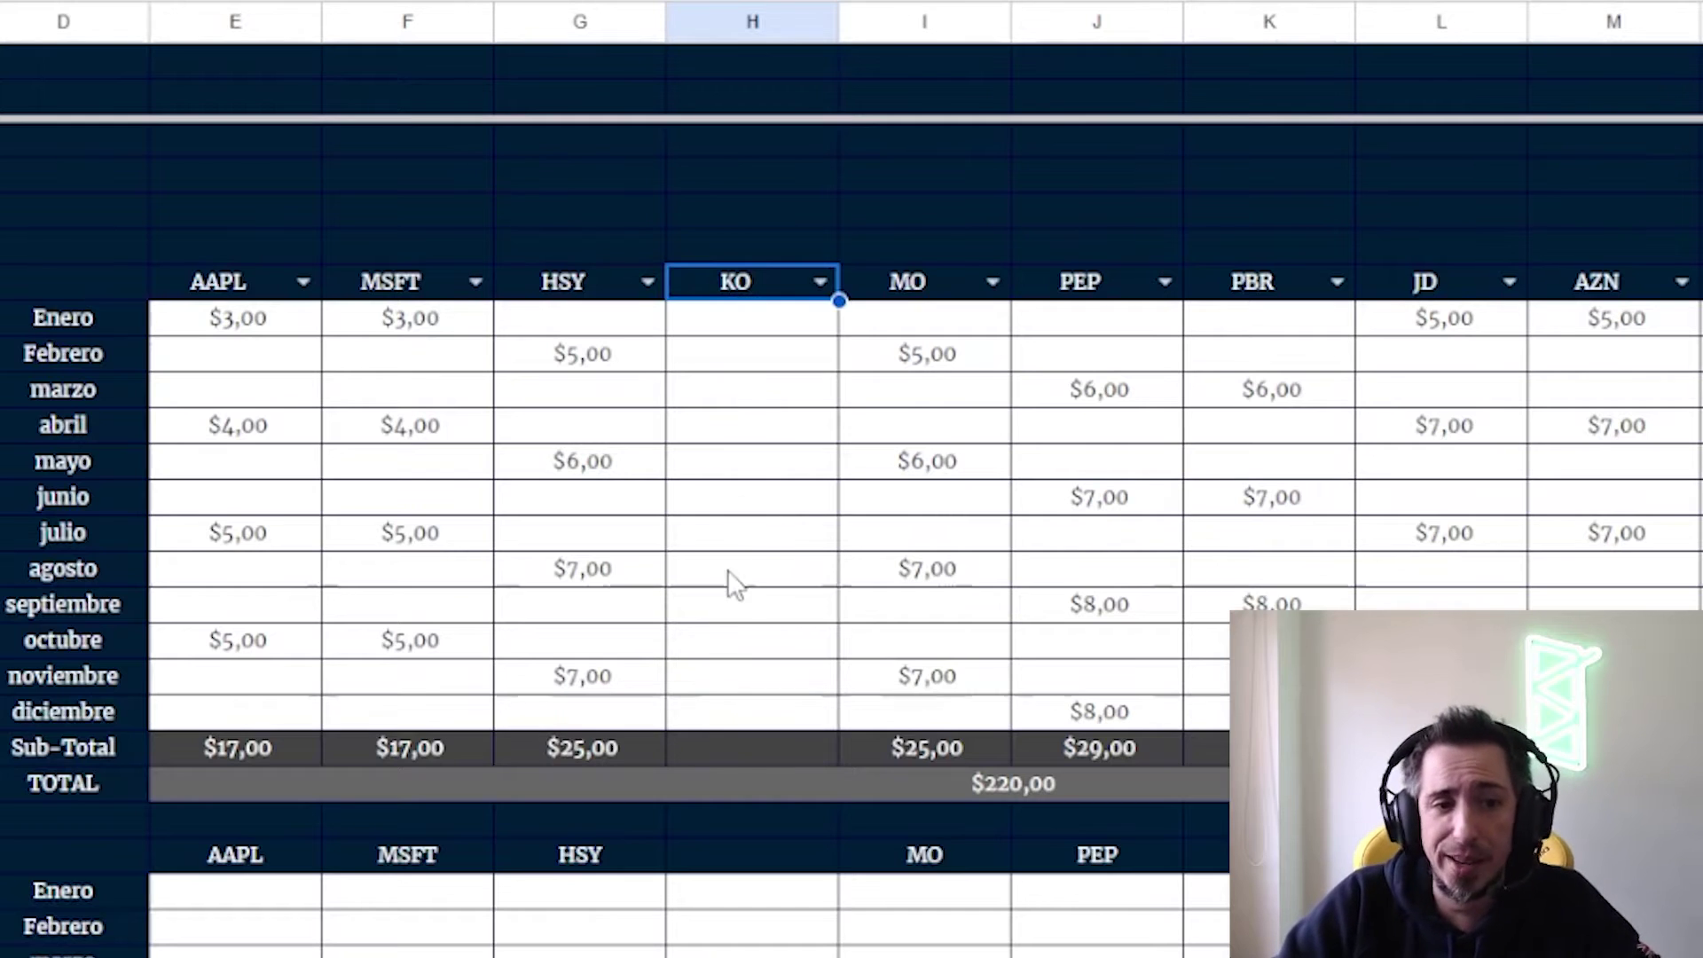
# Enter KO's 17 octubre dividend and its Sub-Total formula, raising the TOTAL to $237,00
pyautogui.click(749, 653)
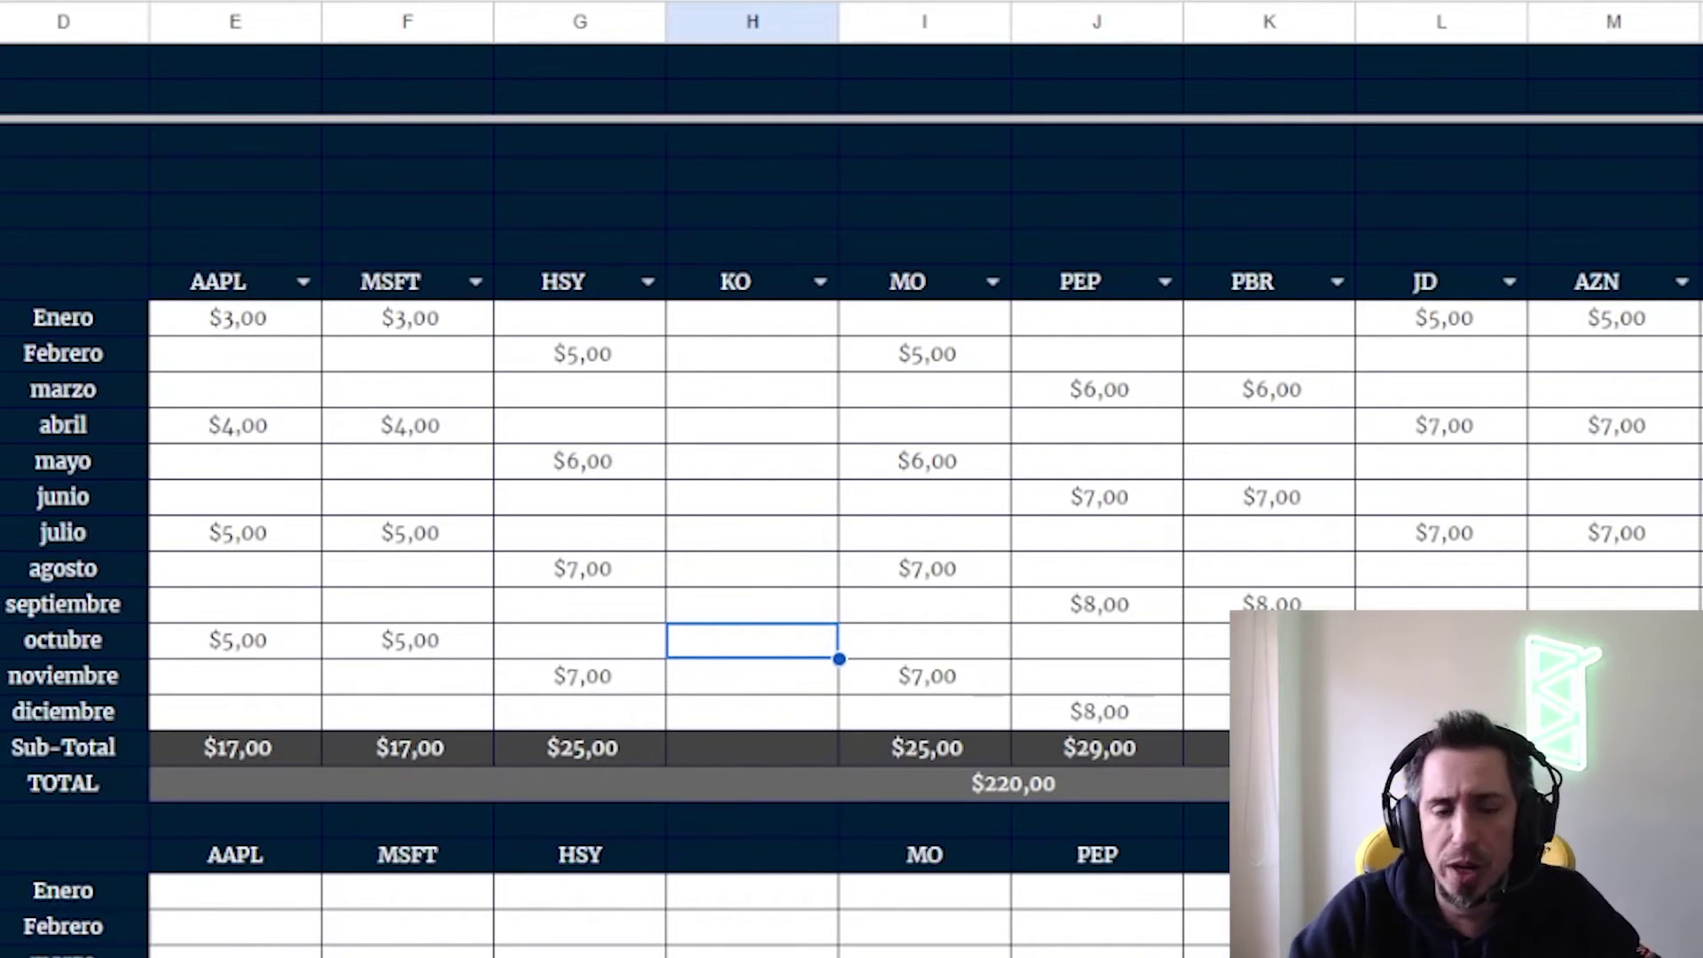
pyautogui.write('17')
pyautogui.press('Return')
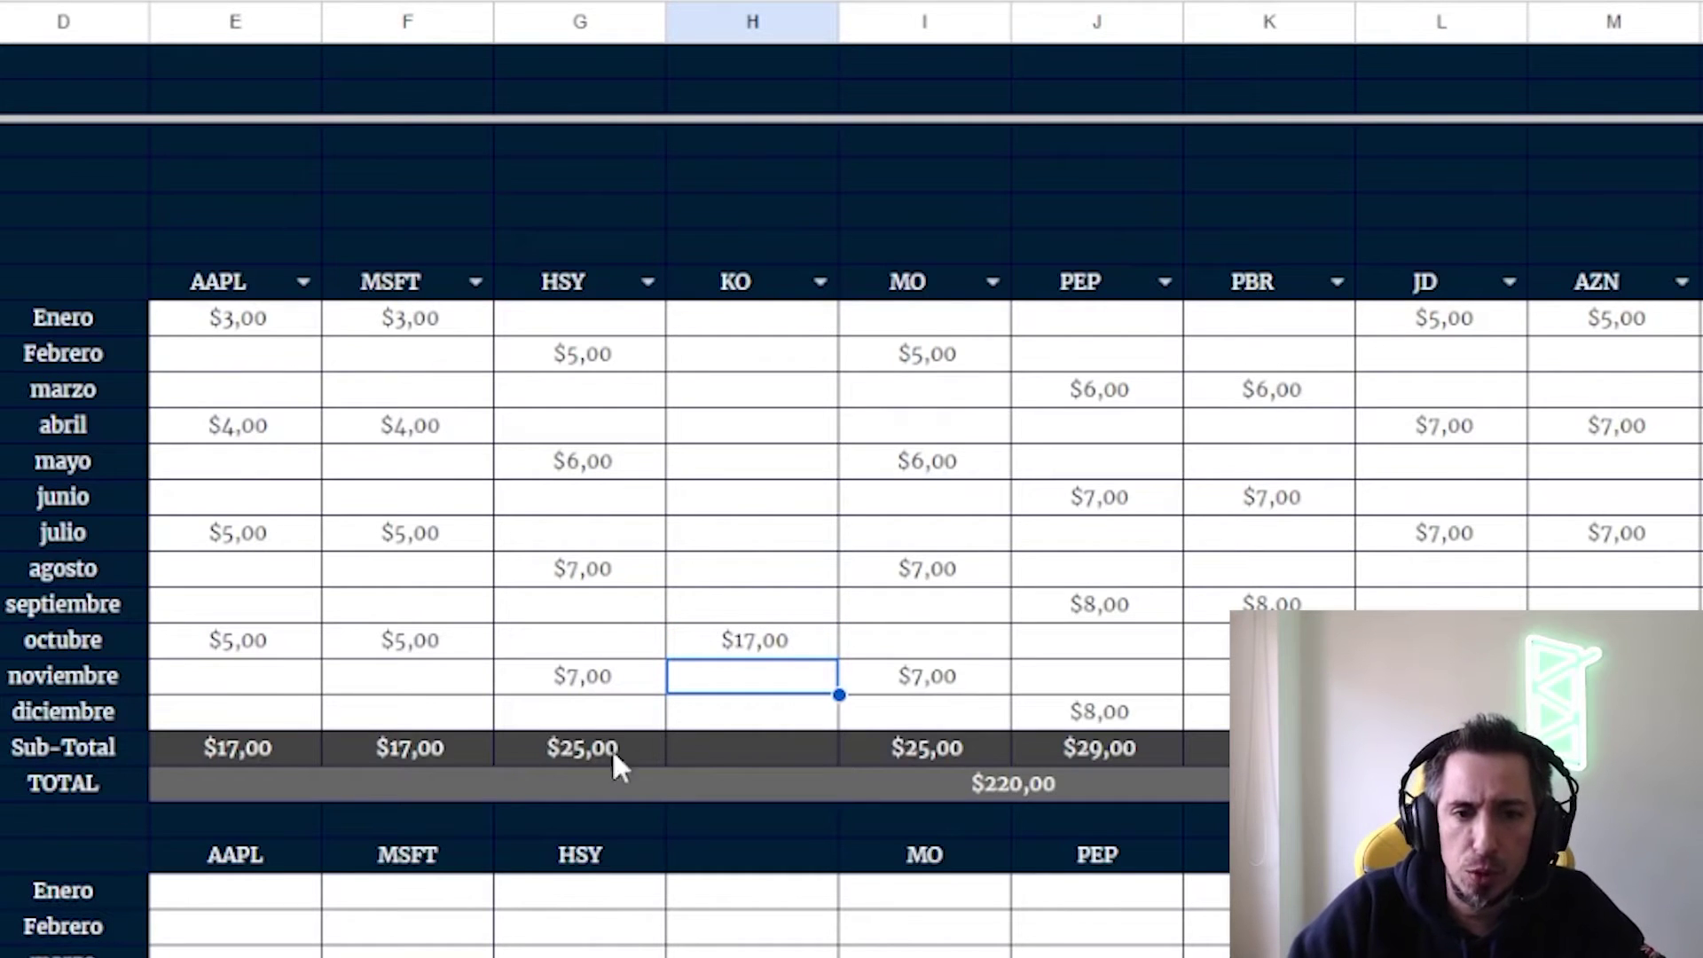
pyautogui.click(621, 747)
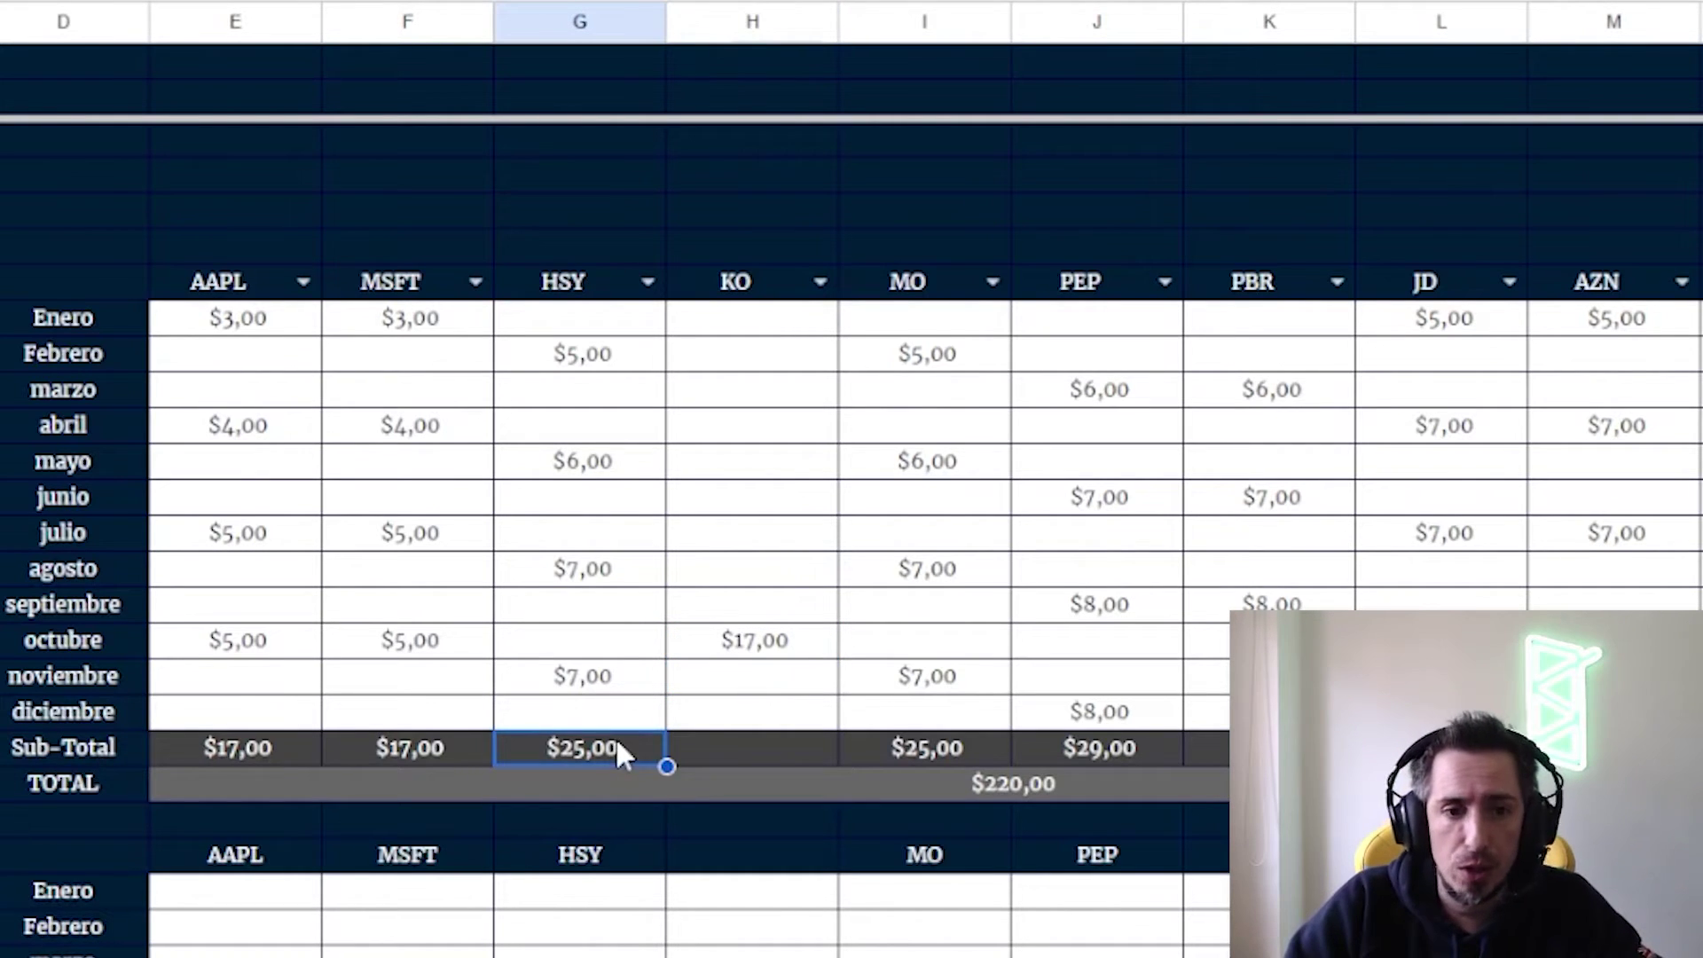
pyautogui.click(791, 749)
pyautogui.write('$17,00')
pyautogui.click(1009, 792)
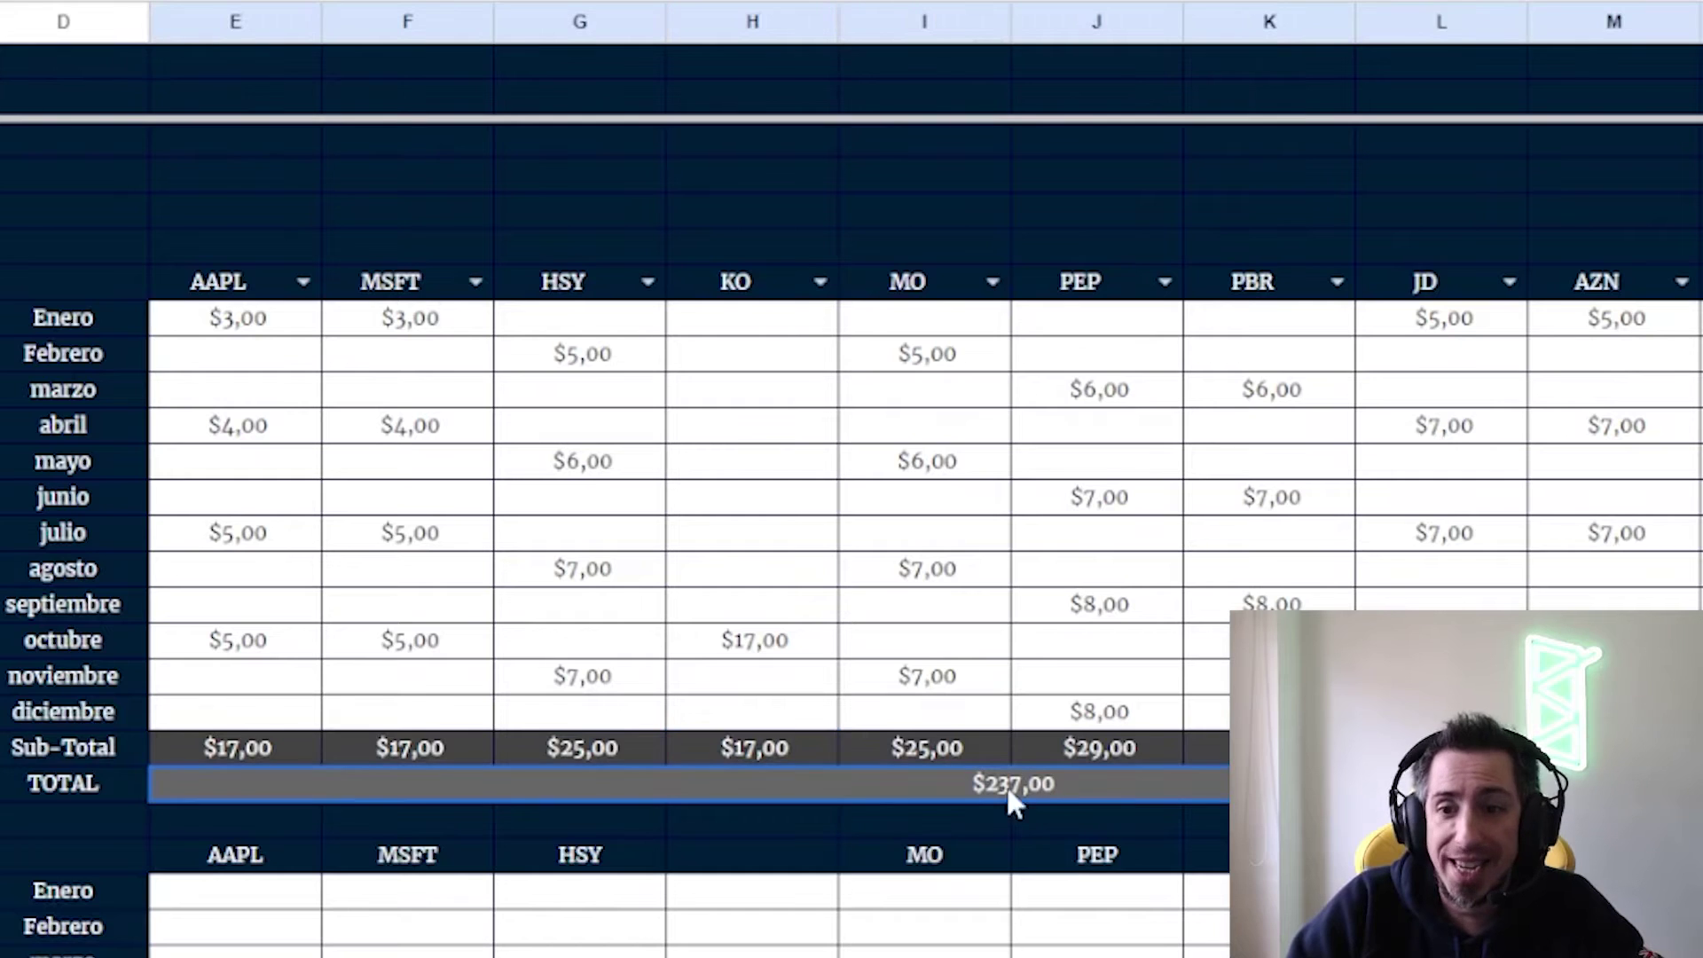
# Fill in the missing KO header in the lower table
pyautogui.scroll(-3, 990, 788)
pyautogui.click(751, 604)
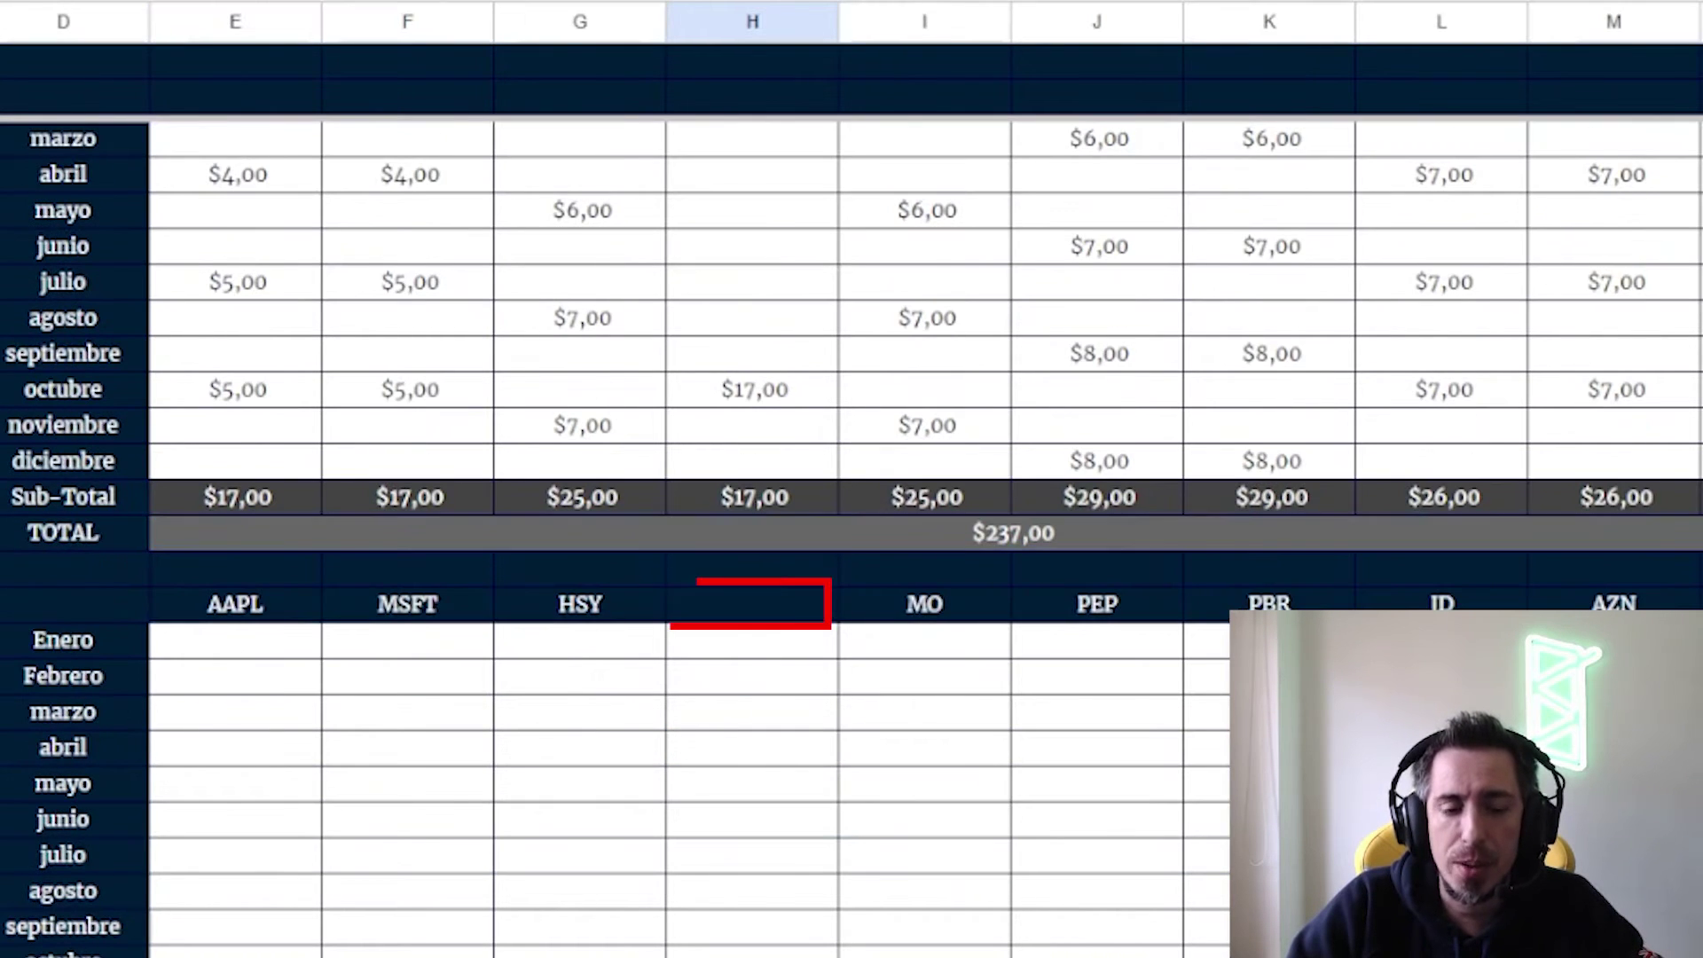
pyautogui.scroll(3, 806, 305)
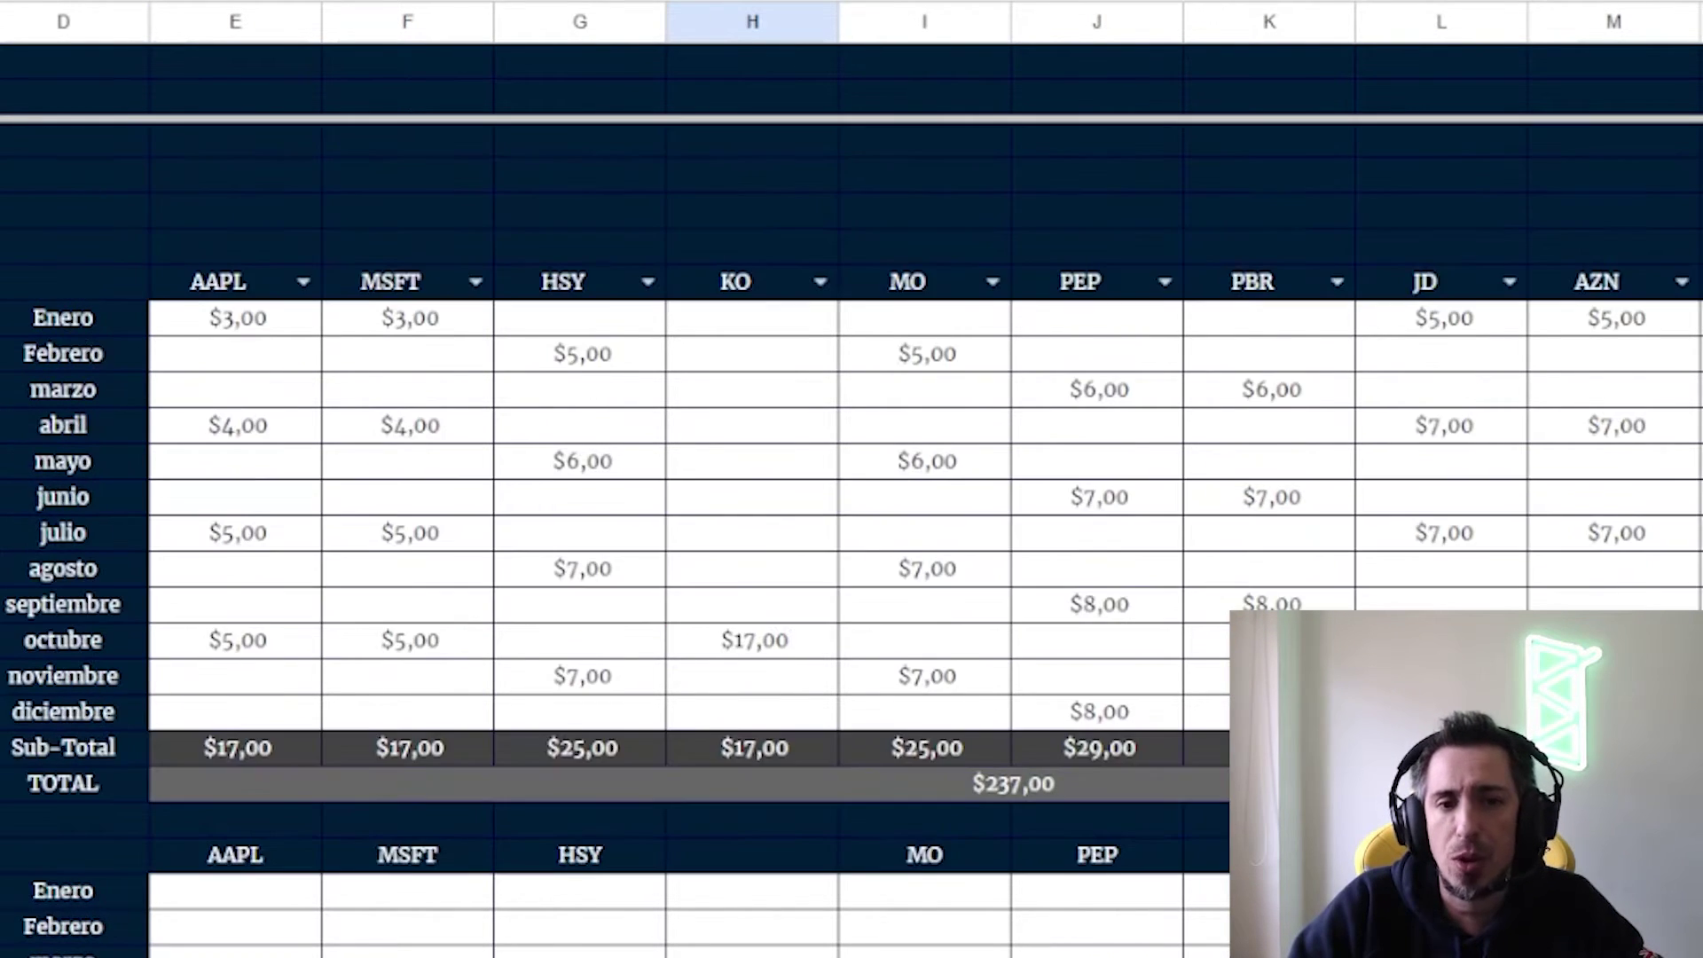
pyautogui.scroll(-2, 806, 304)
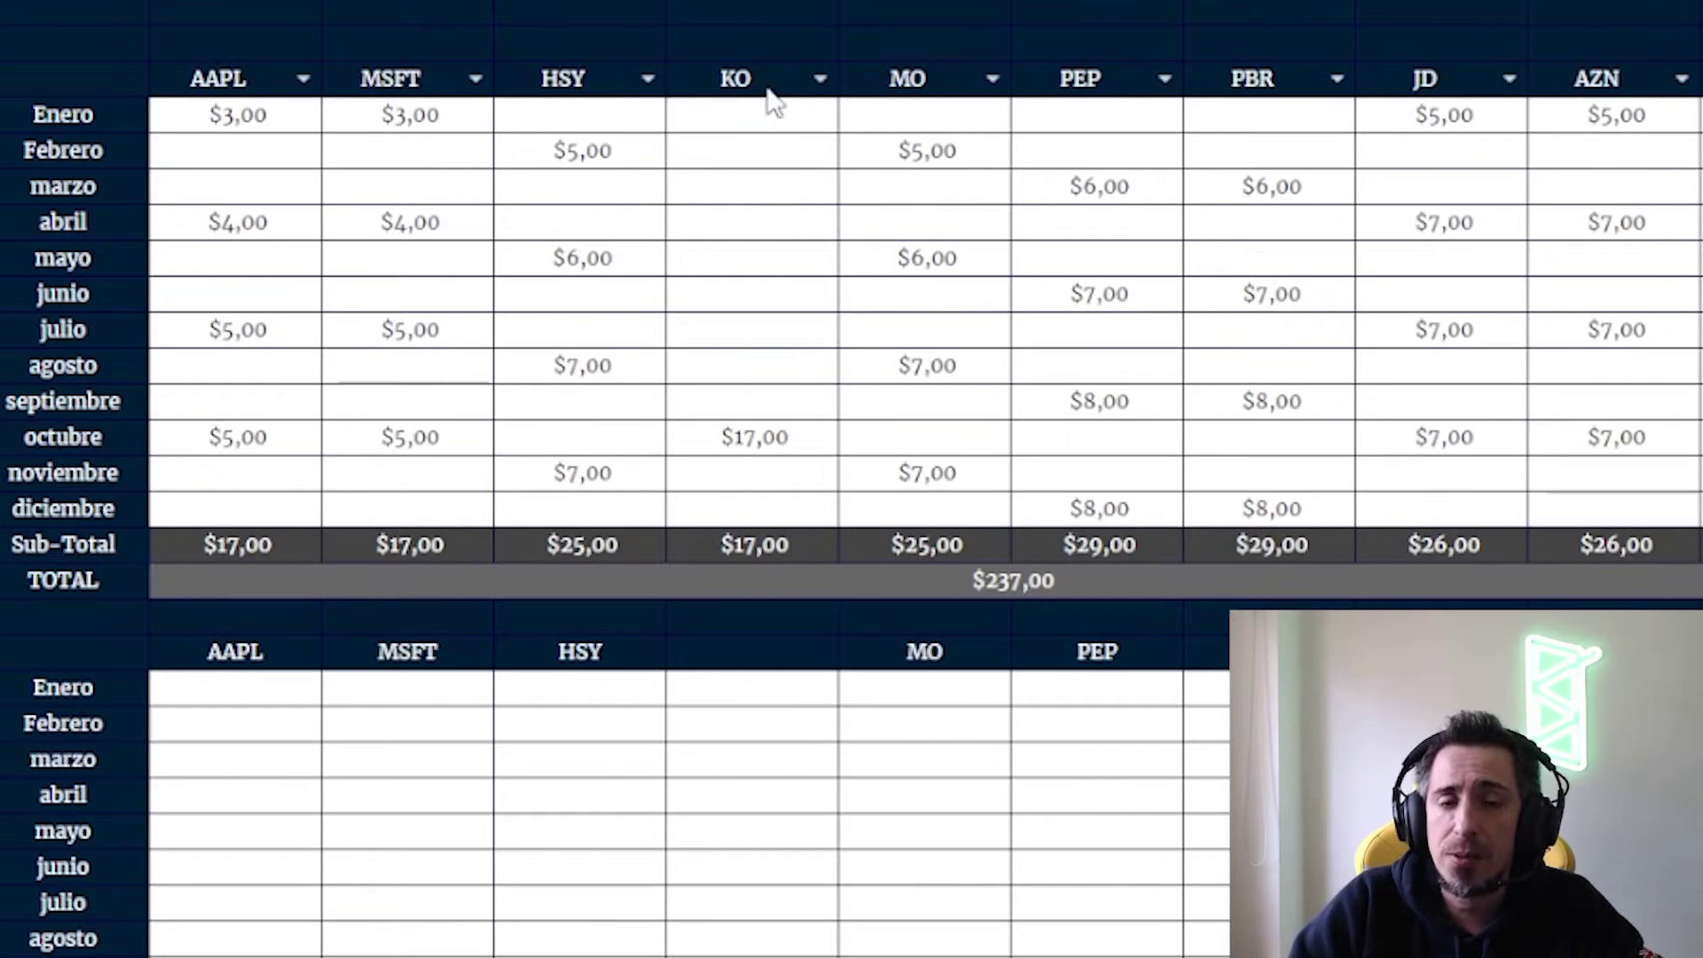
pyautogui.click(854, 796)
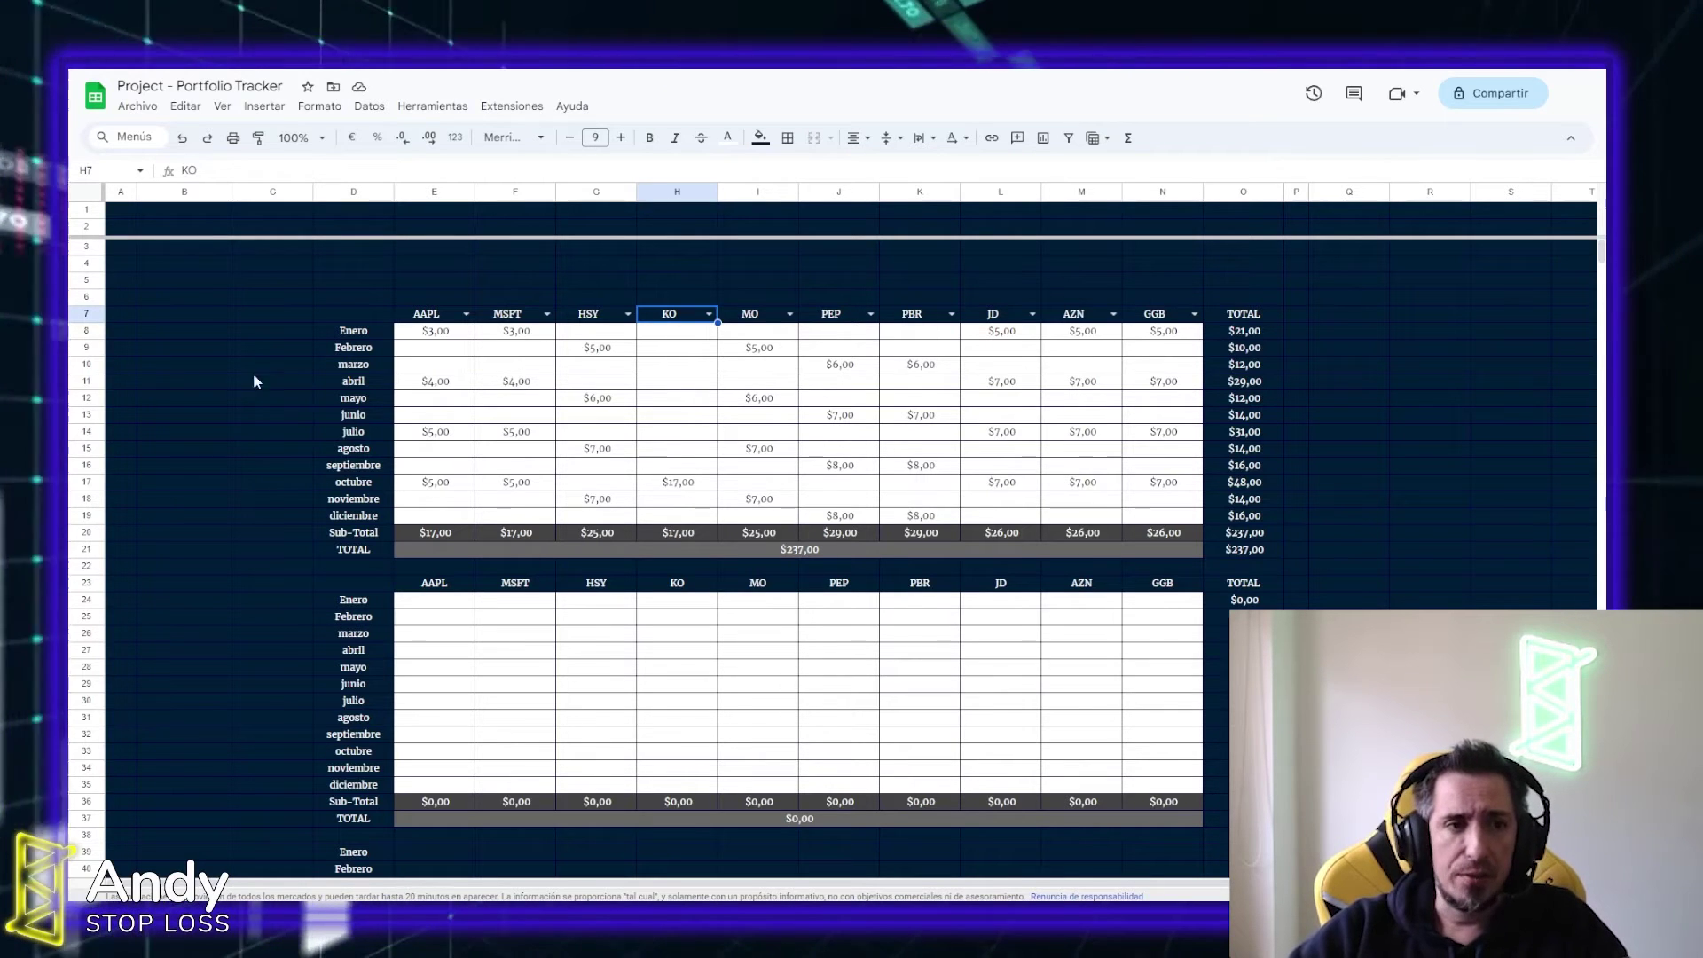
# Delete empty rows 3 to 5 above the tables
pyautogui.click(88, 251)
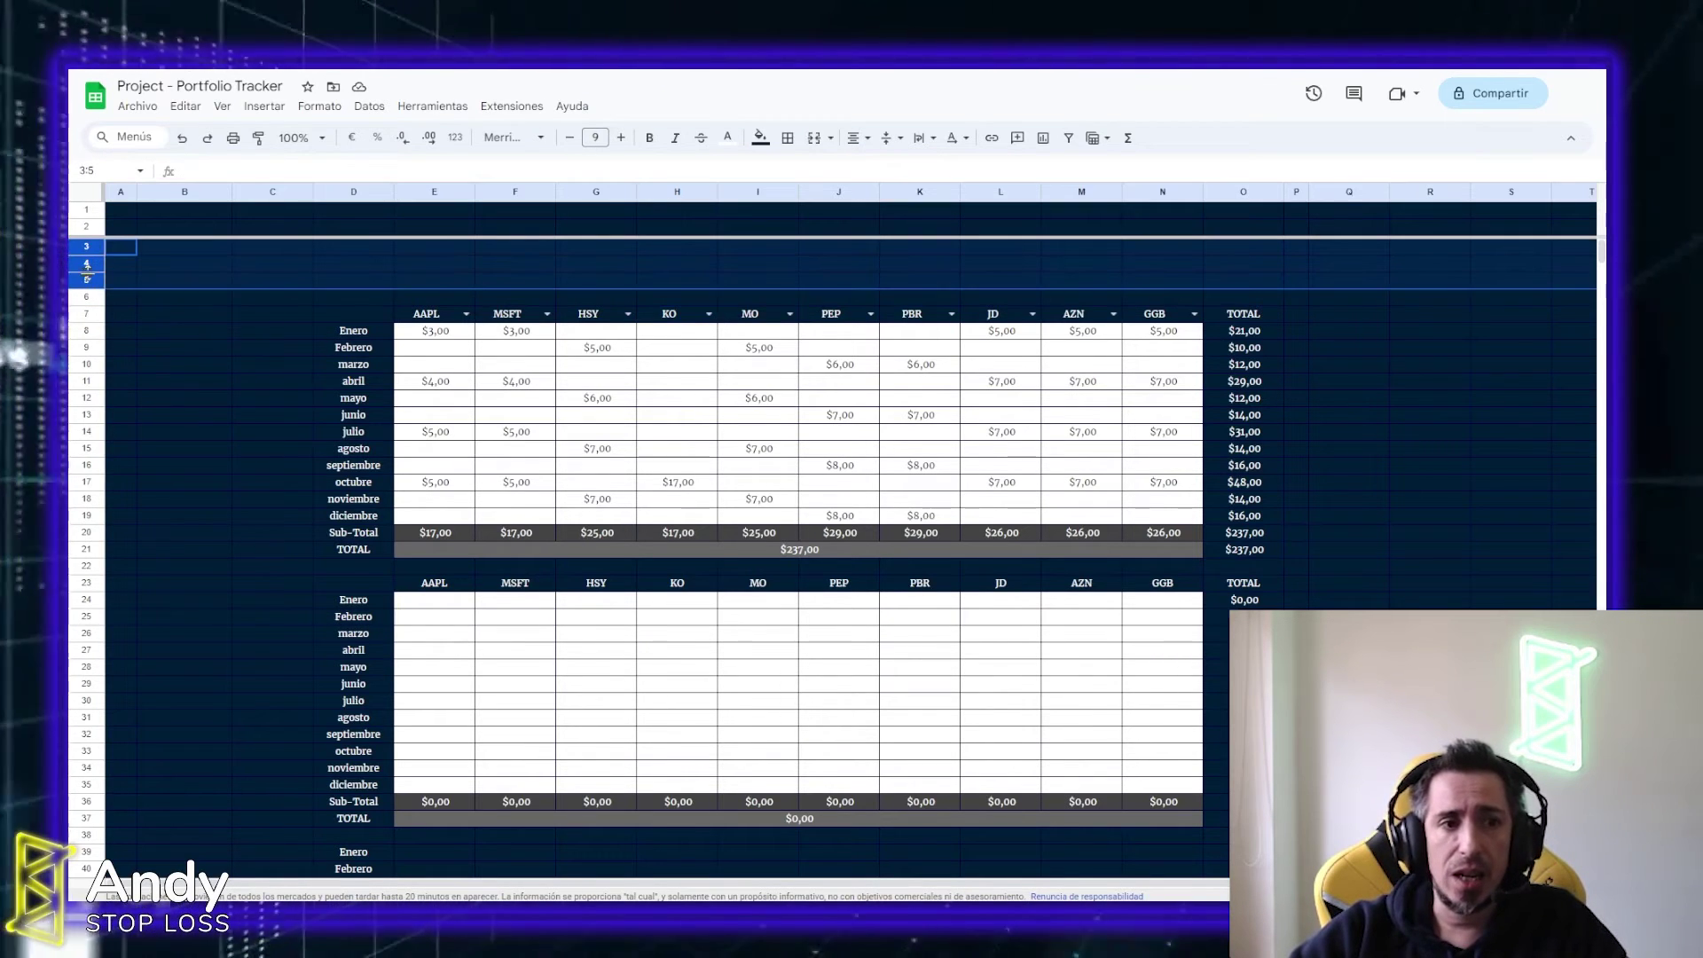
pyautogui.rightClick(87, 273)
pyautogui.click(156, 458)
pyautogui.click(1512, 634)
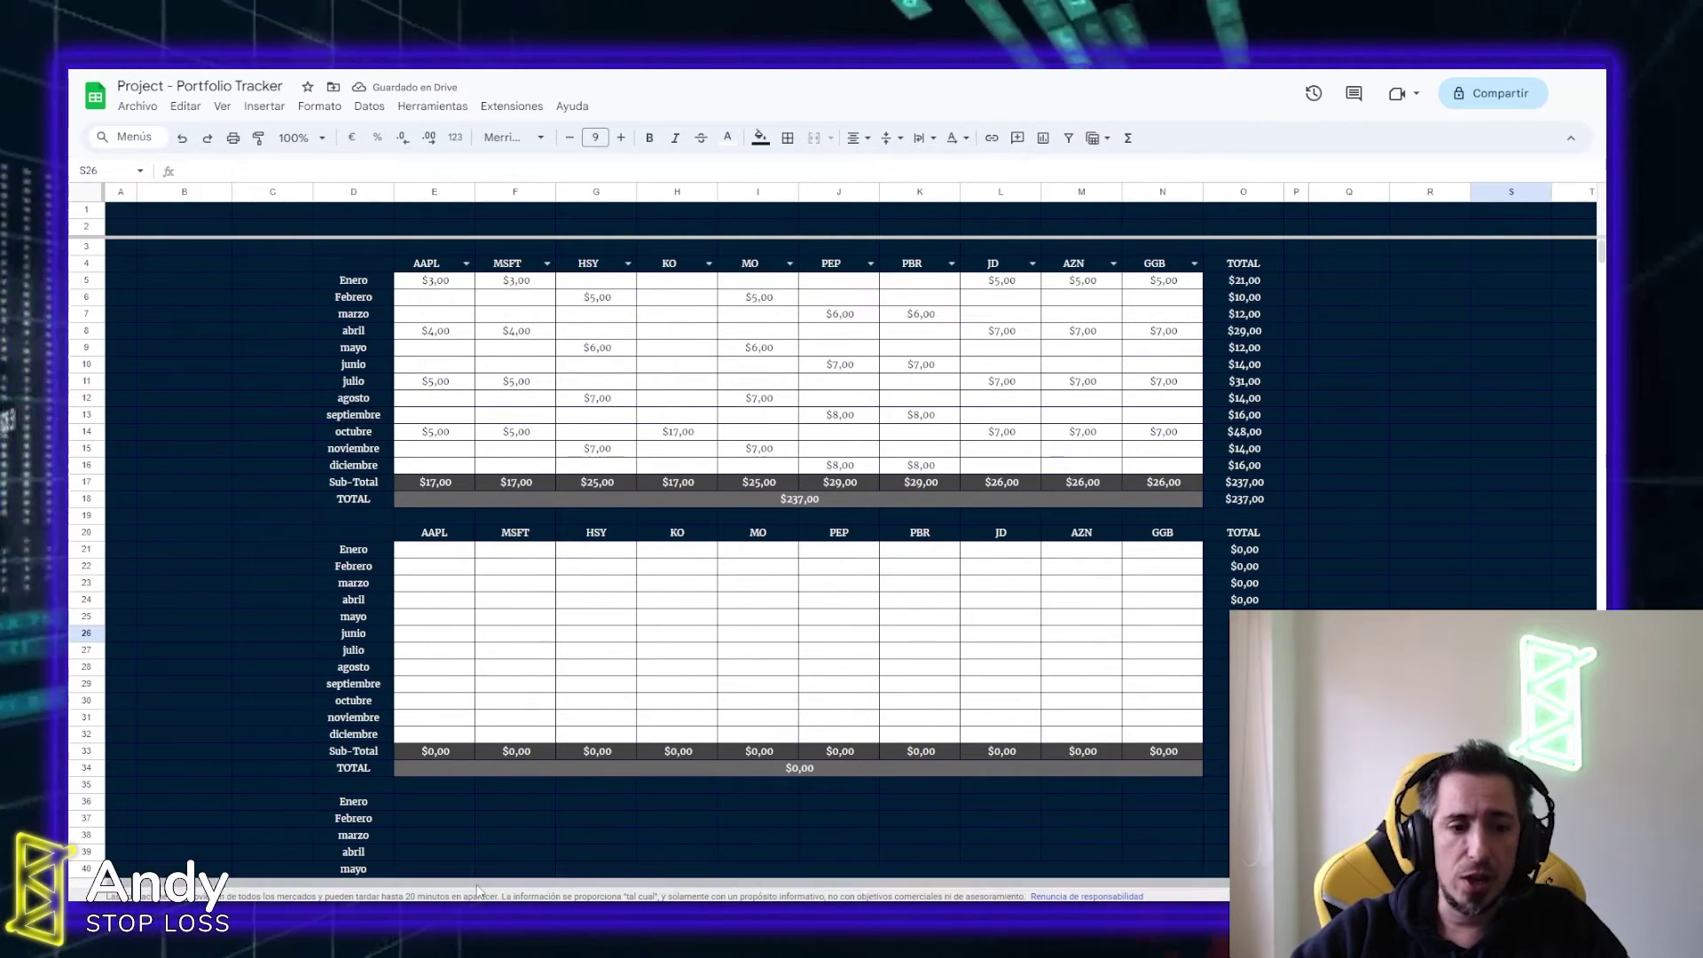
# Switch to the dashboard sheet and scroll down through its charts
pyautogui.click(407, 891)
pyautogui.scroll(-3, 905, 423)
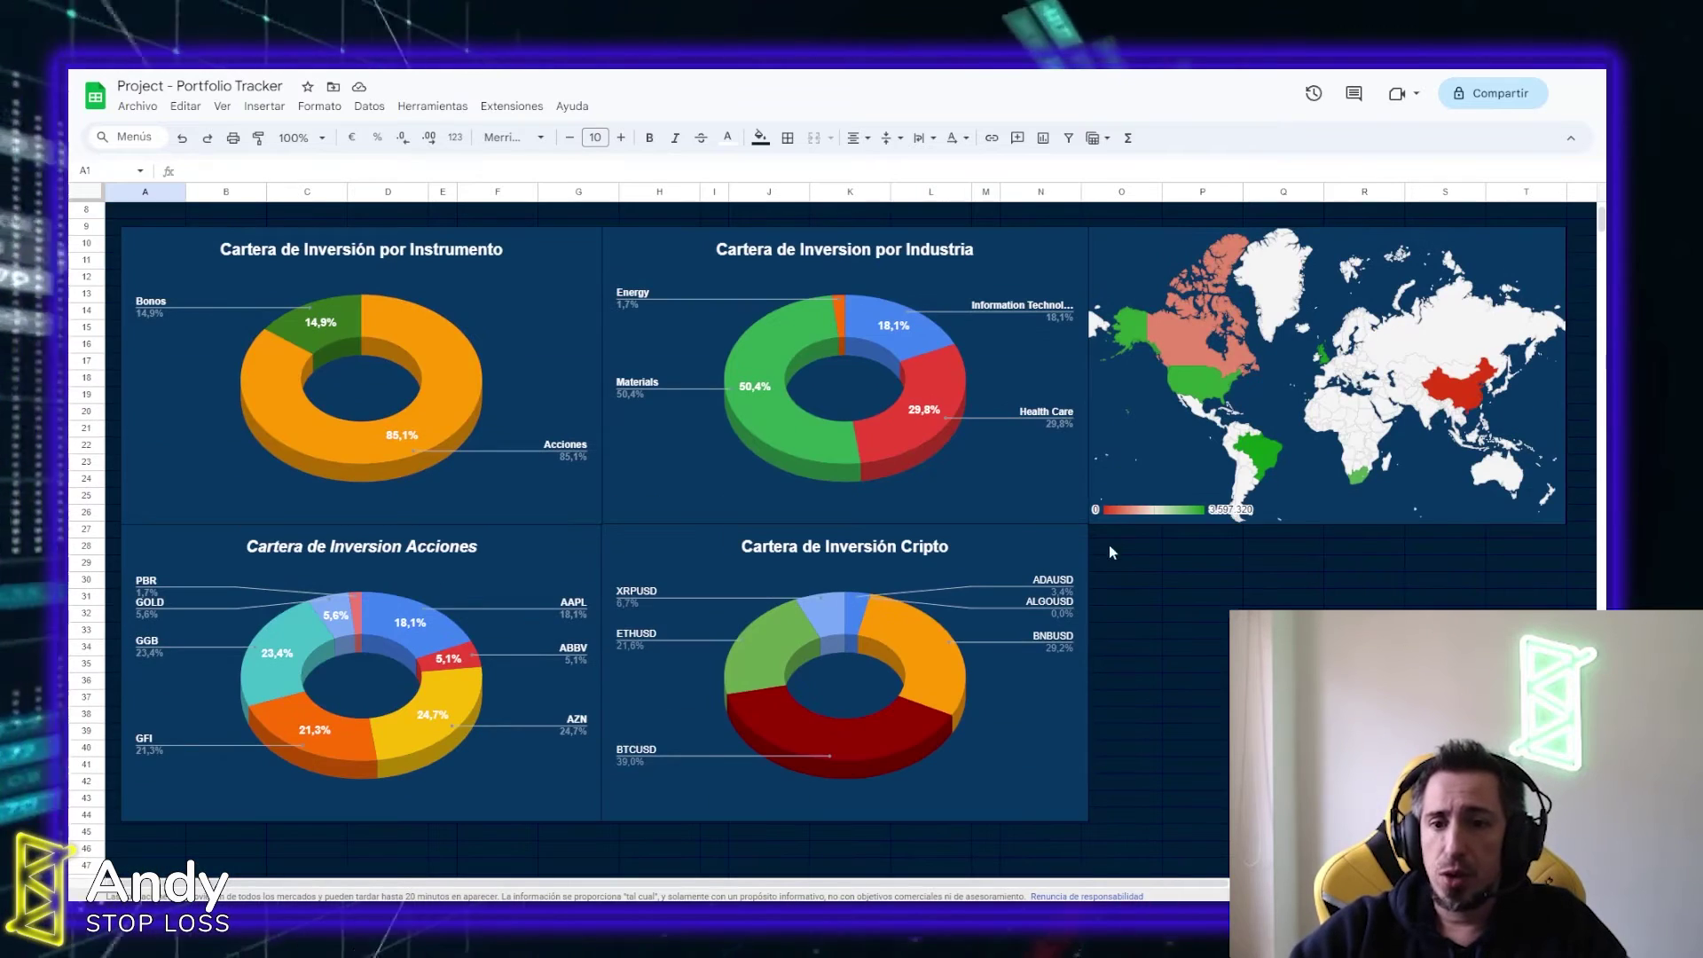
pyautogui.scroll(-5, 1009, 663)
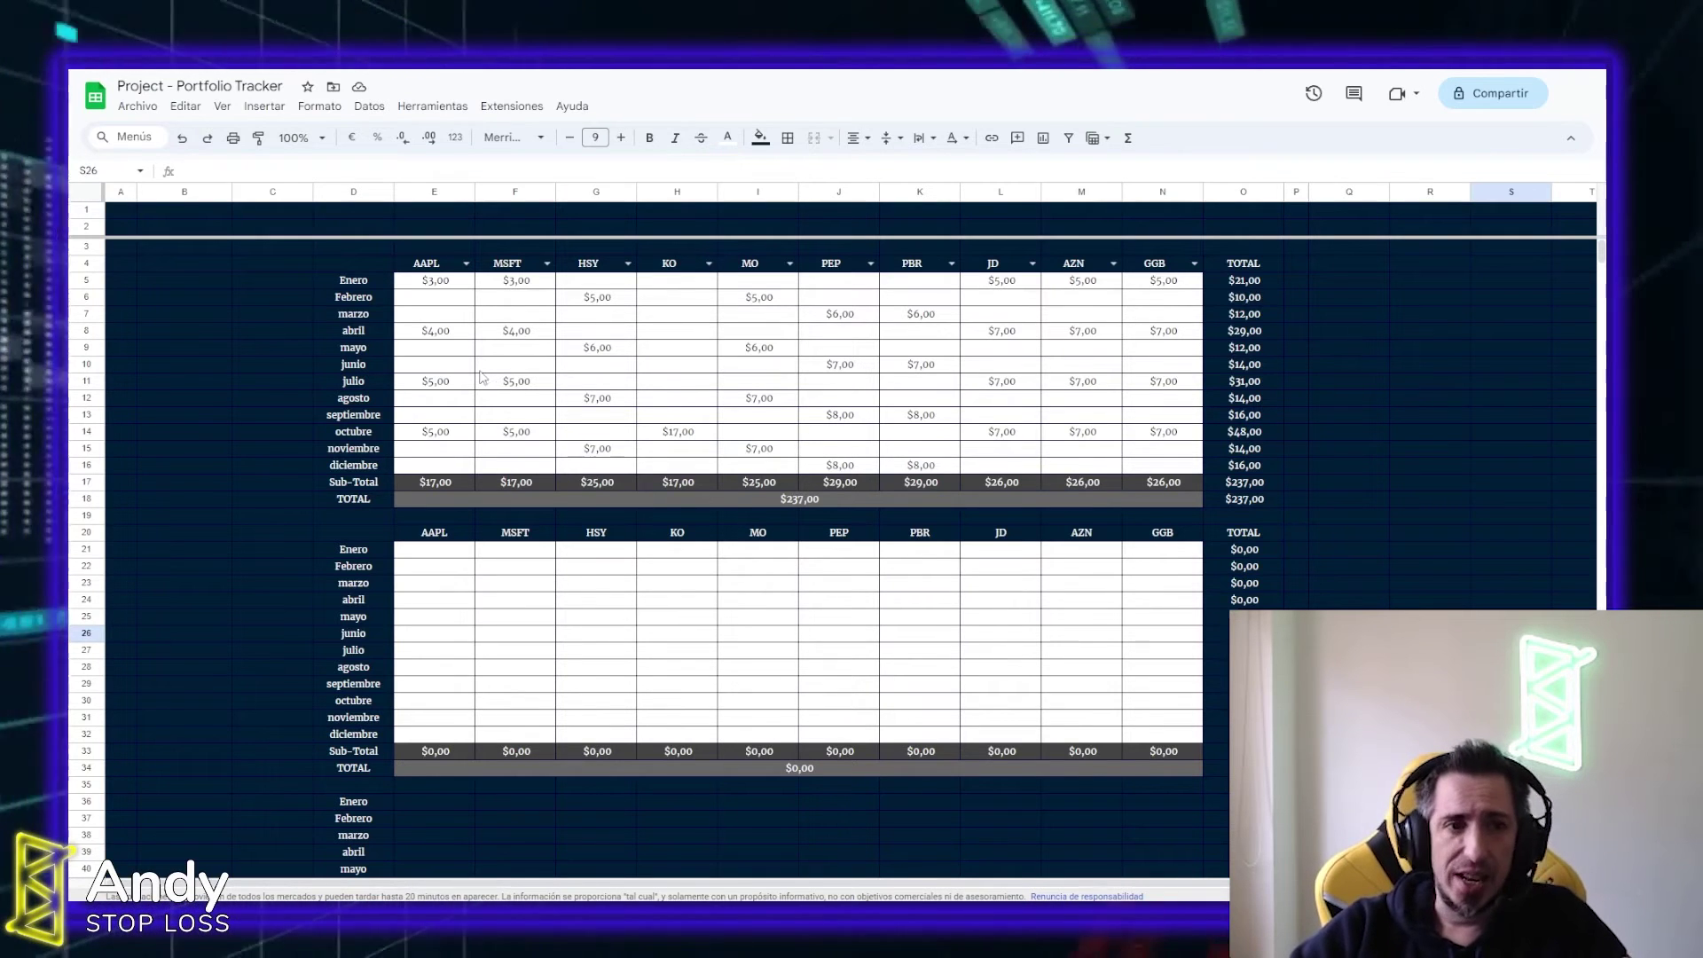
# Delete empty column B and fill month labels =C5 down P5:P16
pyautogui.rightClick(197, 192)
pyautogui.click(258, 383)
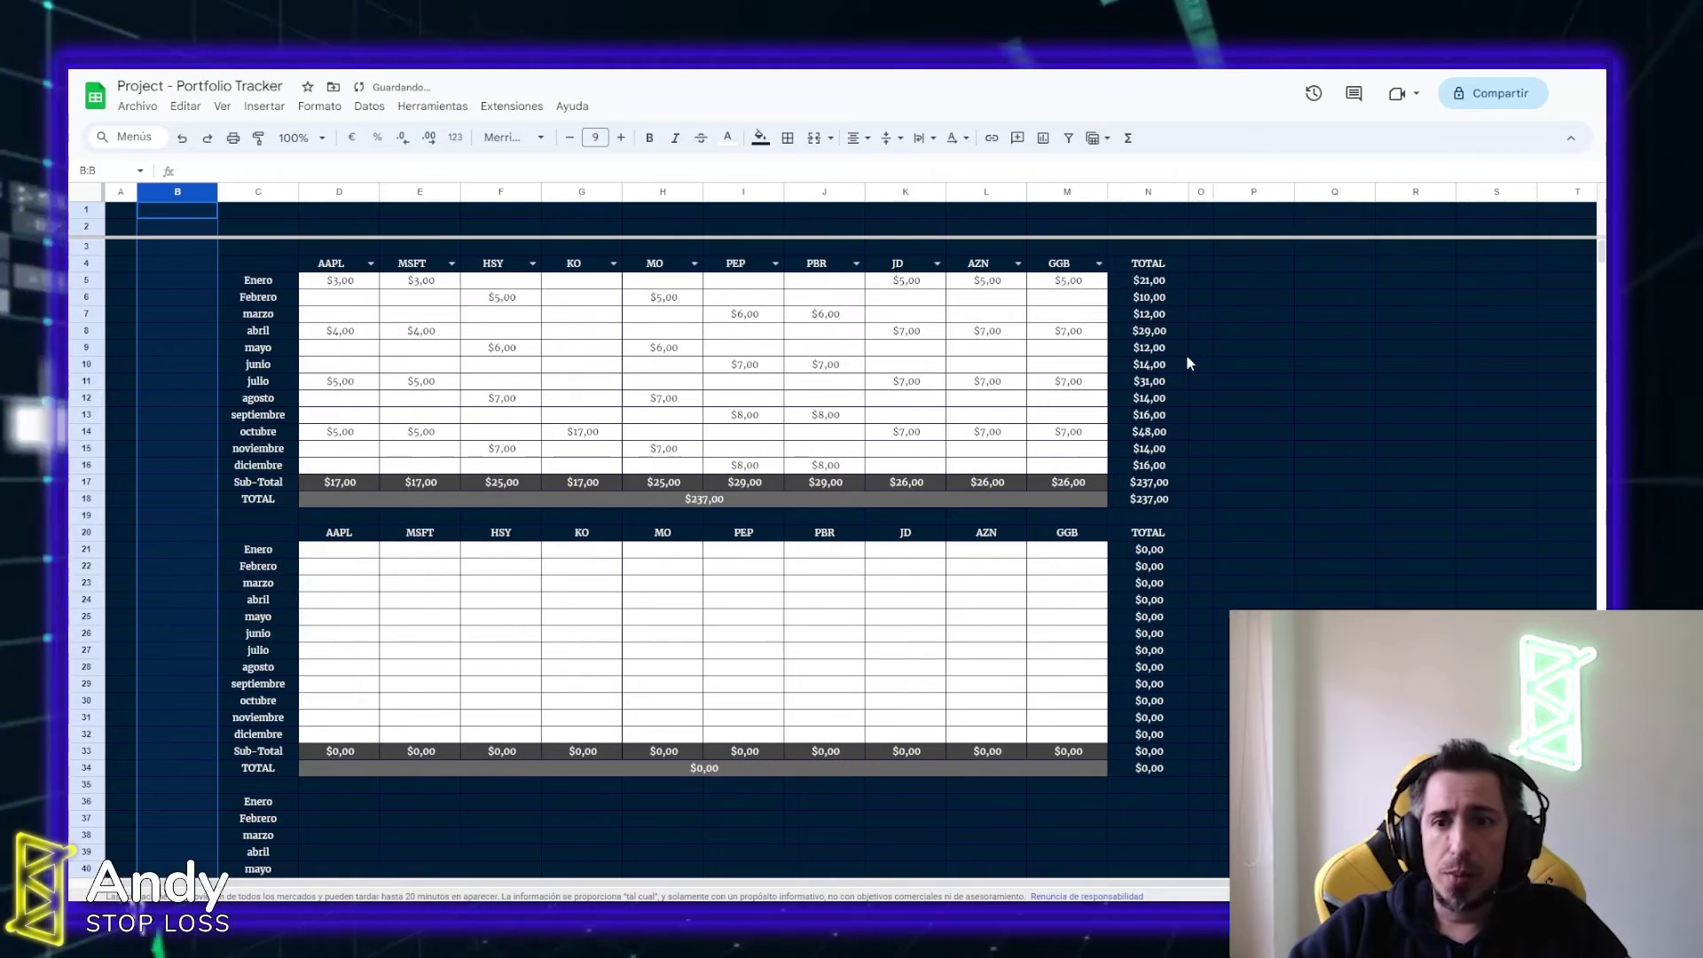
pyautogui.click(1280, 281)
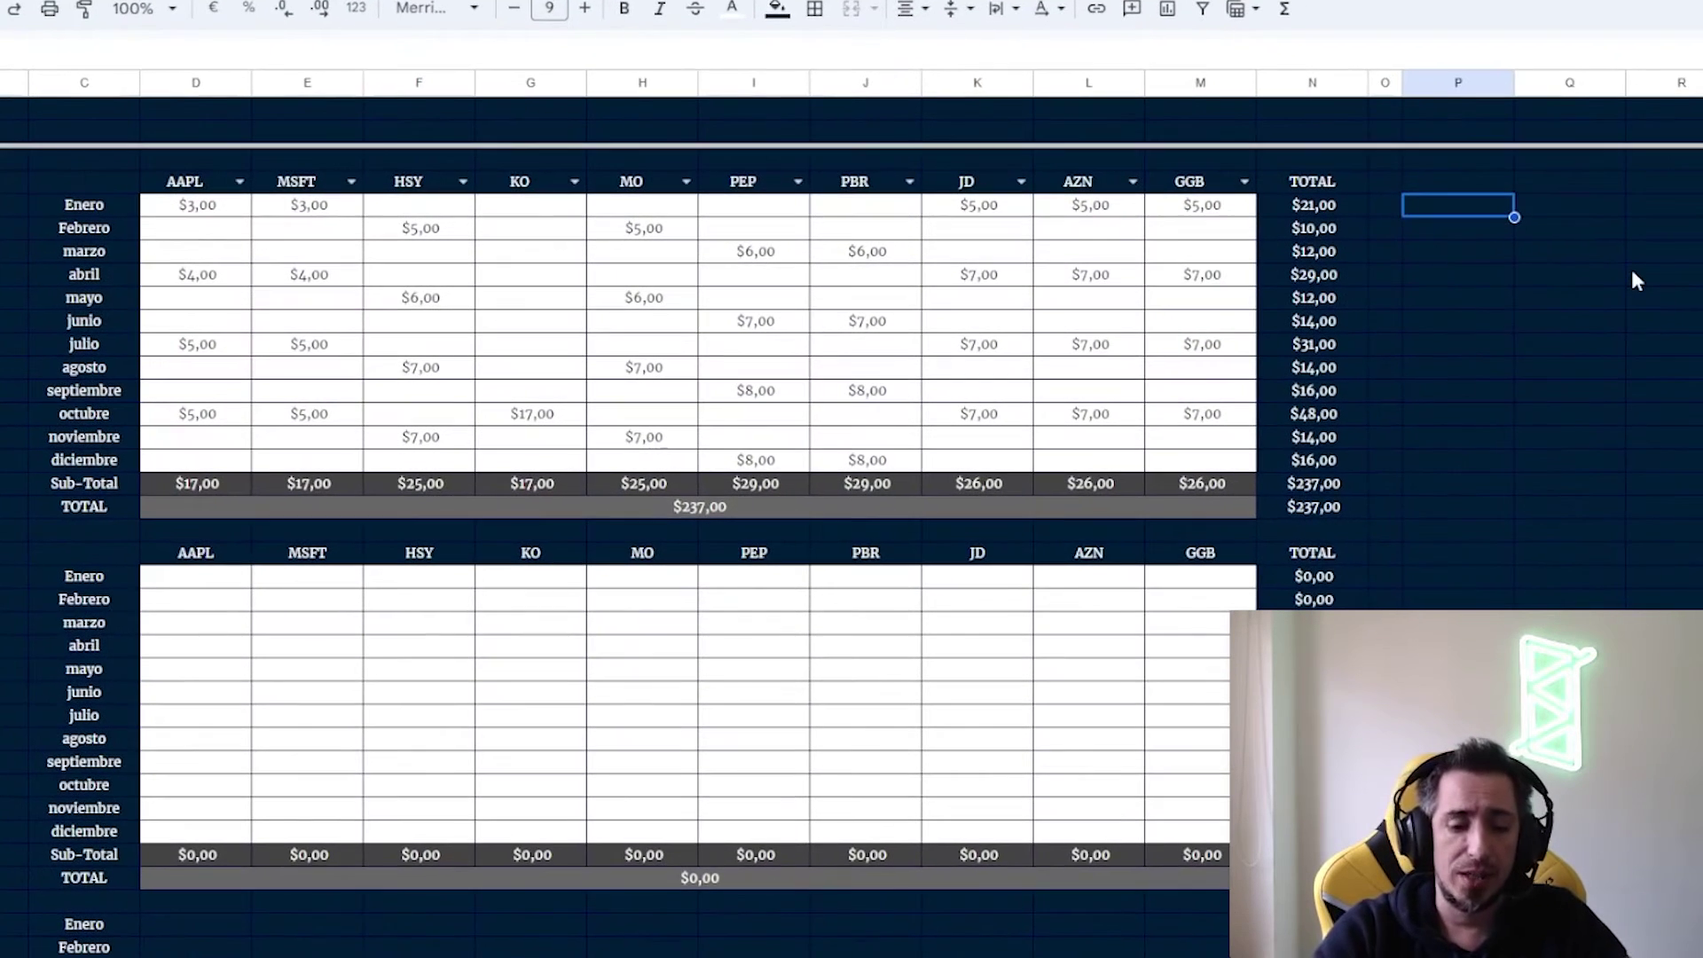
pyautogui.write('=')
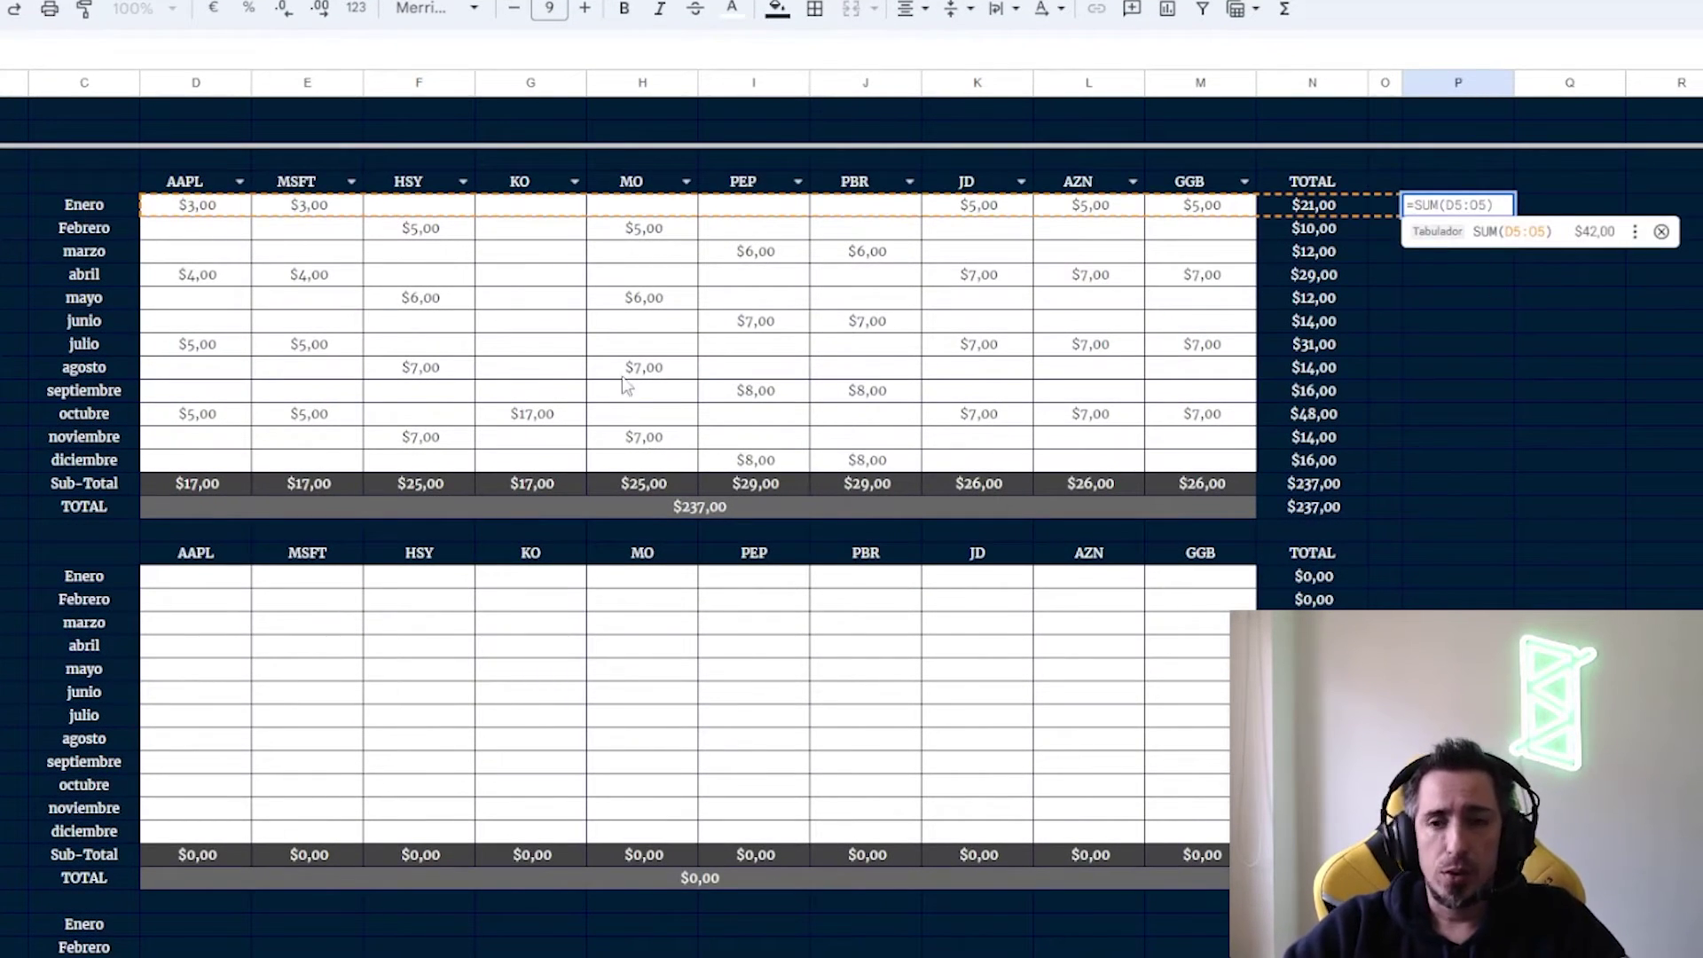
pyautogui.click(115, 209)
pyautogui.press('Return')
pyautogui.click(1499, 204)
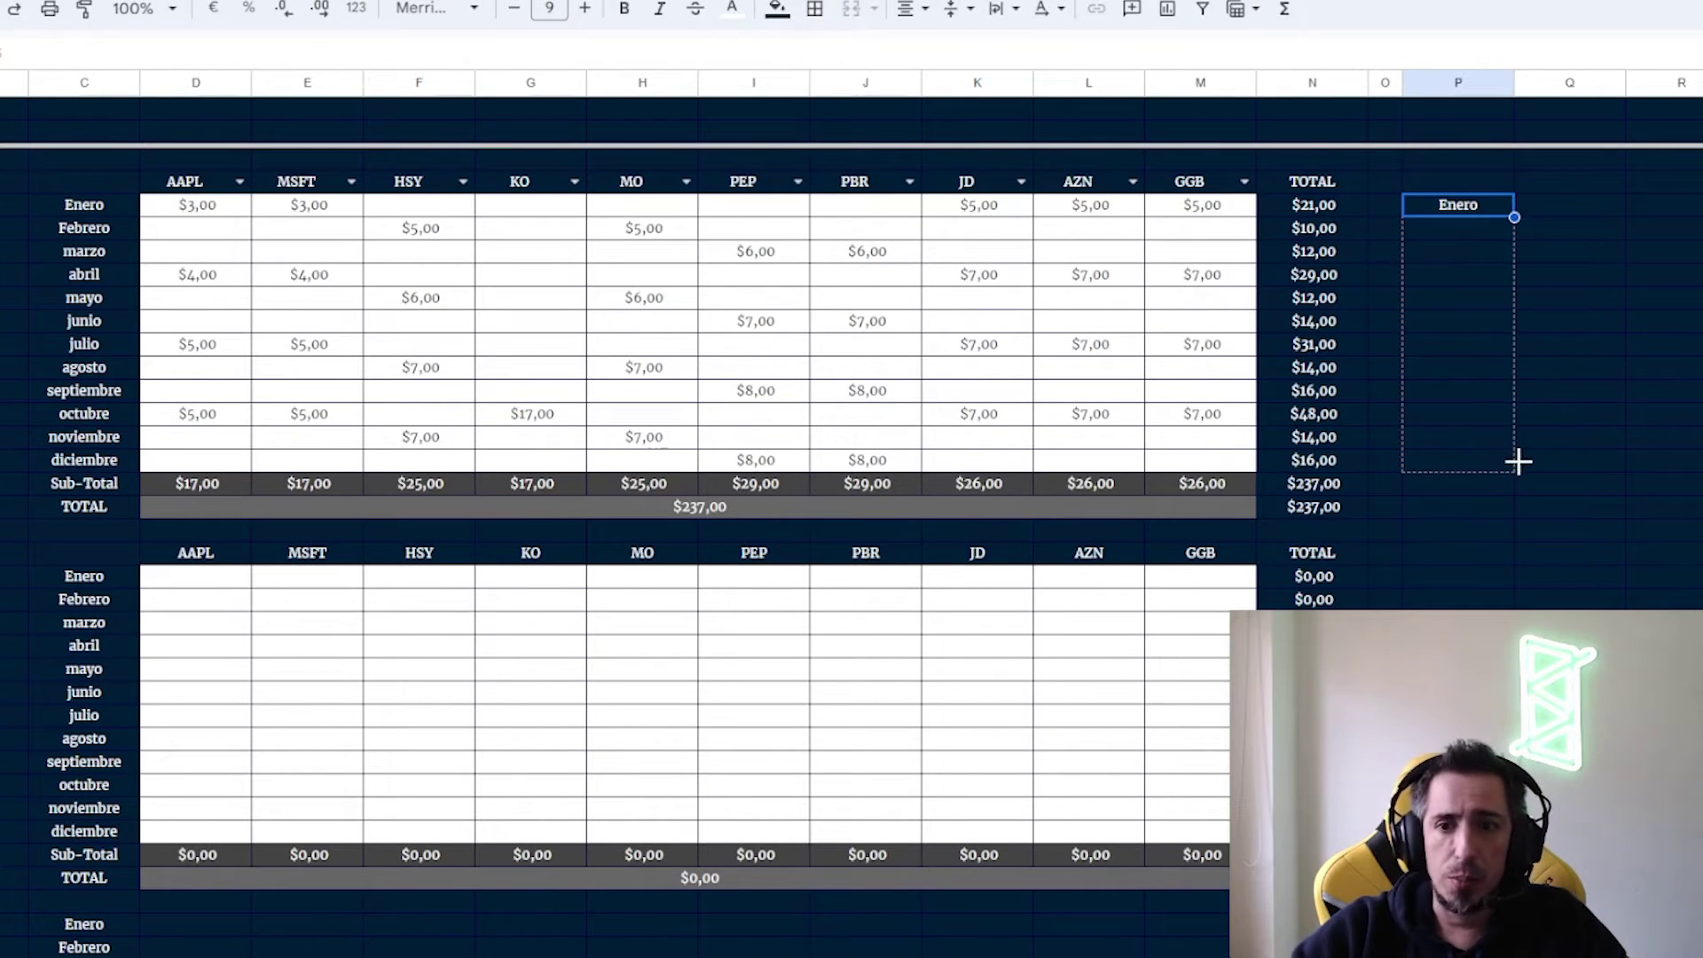
pyautogui.moveTo(1517, 457); pyautogui.dragTo(1517, 460)
# Link Q5:Q16 to the TOTAL column with =N5 filled down, then select P5:Q16
pyautogui.click(1568, 213)
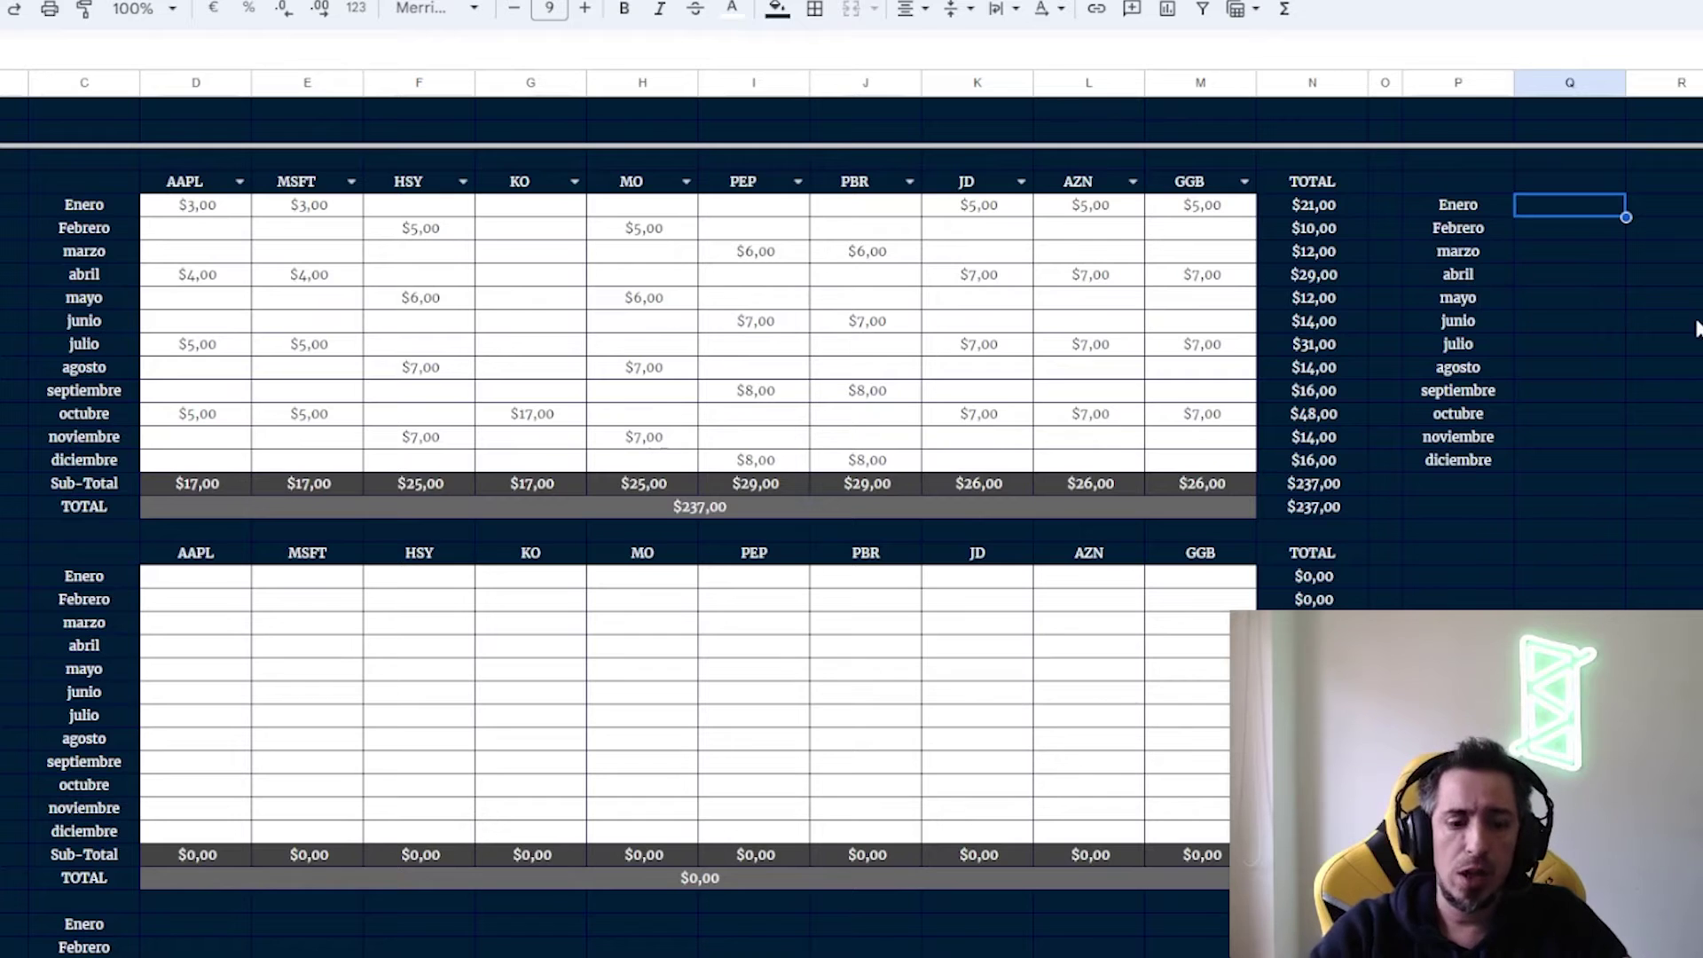
pyautogui.write('=')
pyautogui.click(1326, 216)
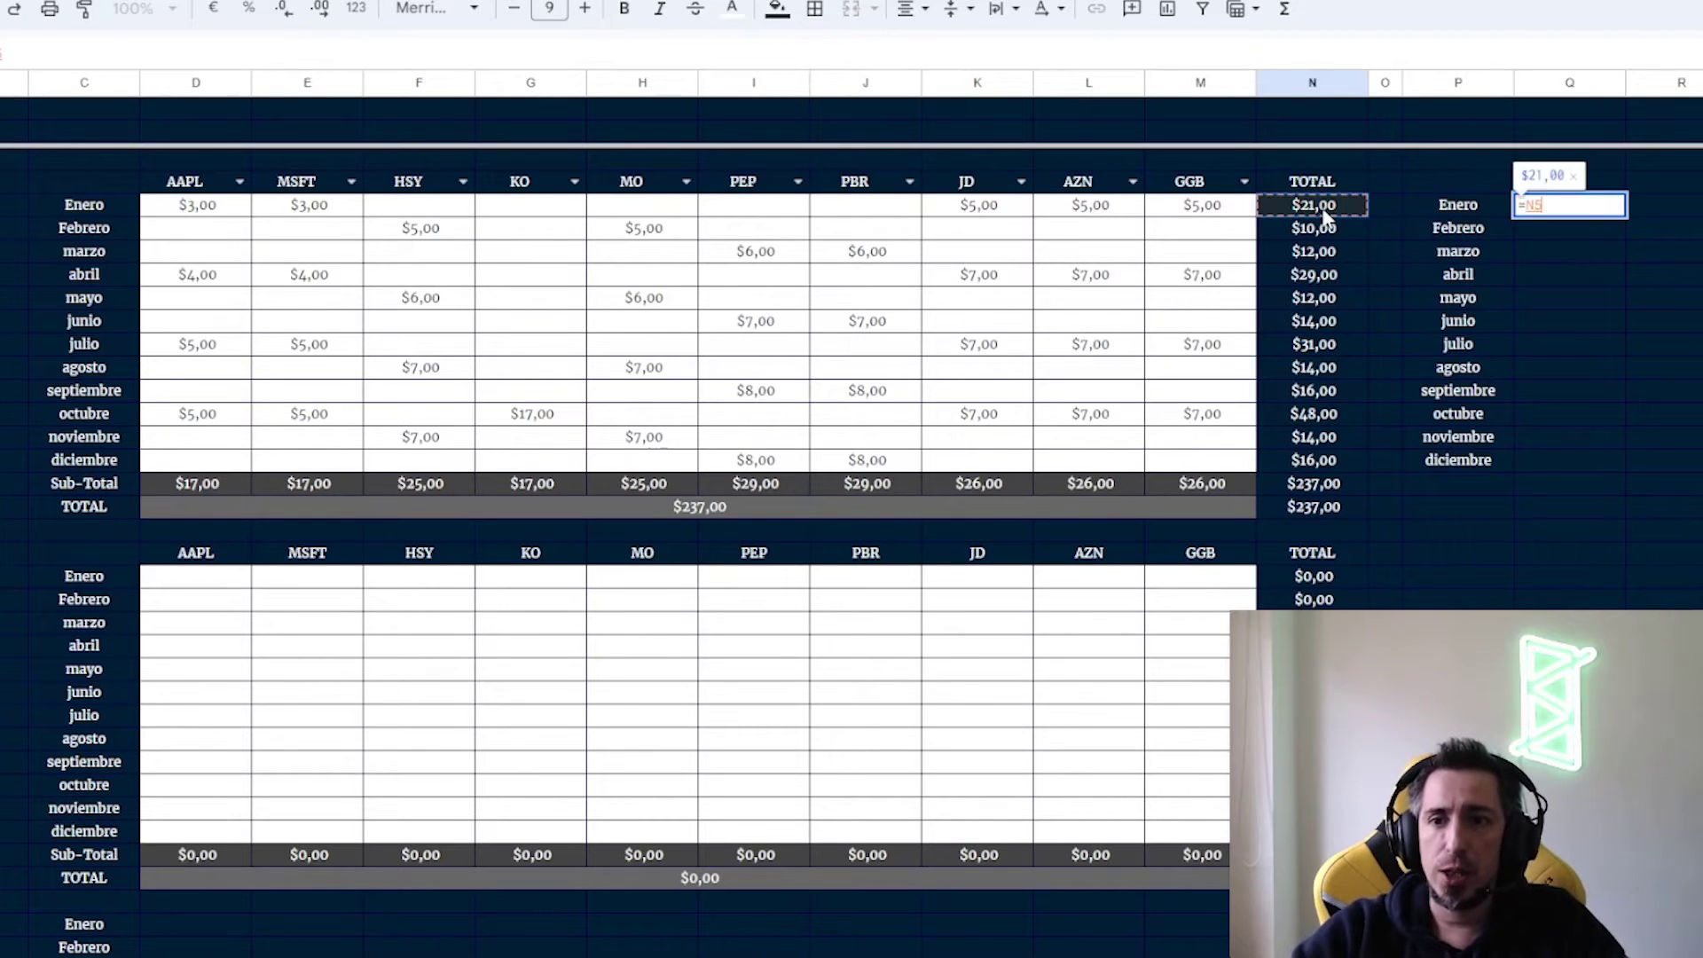
pyautogui.press('Return')
pyautogui.click(1455, 371)
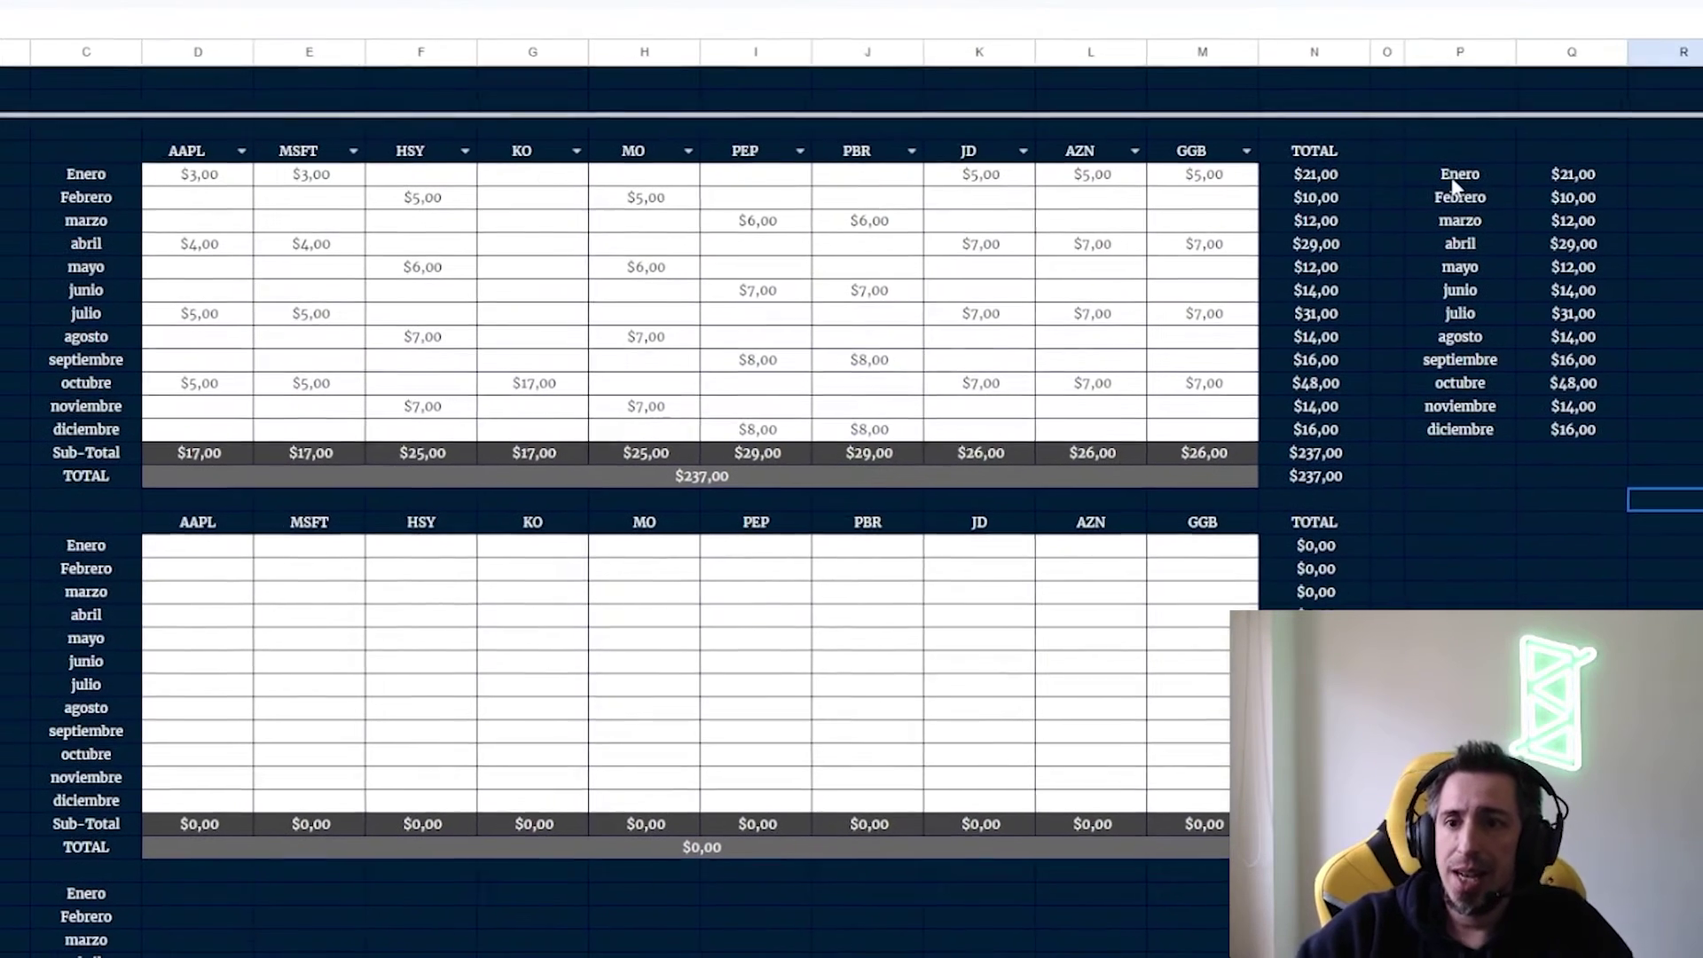
pyautogui.click(1458, 182)
pyautogui.moveTo(1540, 321); pyautogui.dragTo(1567, 434)
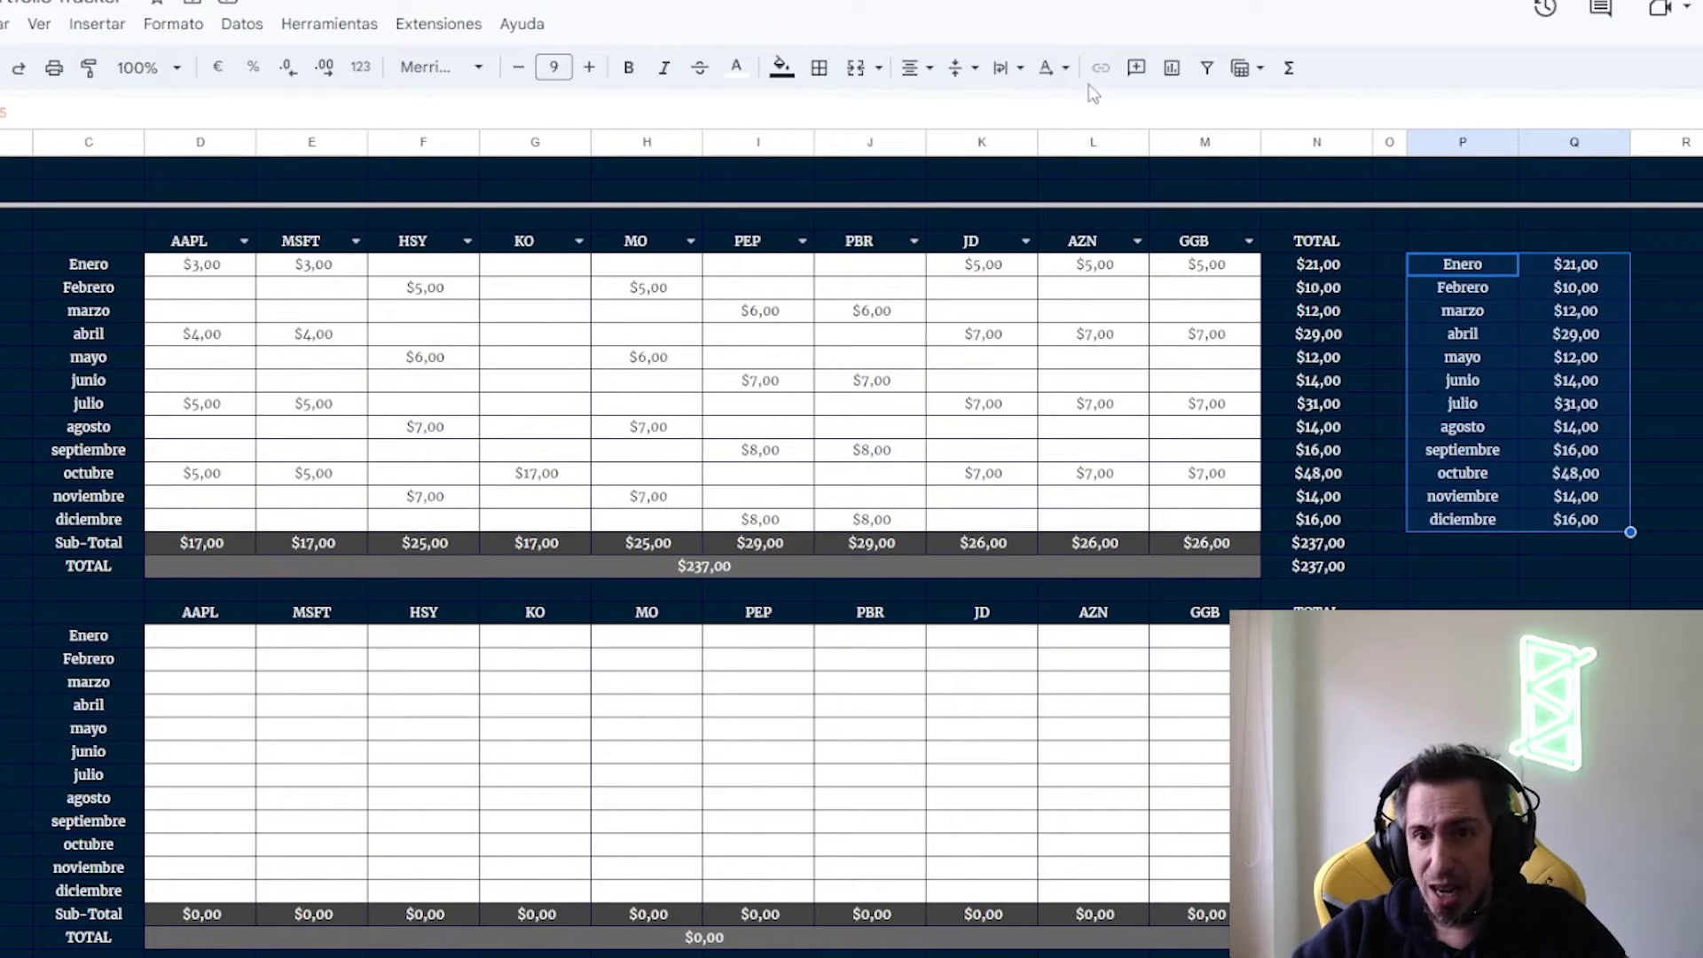
# Chart the P5:Q16 monthly totals as columns, moved below the second table and widened
pyautogui.click(1168, 76)
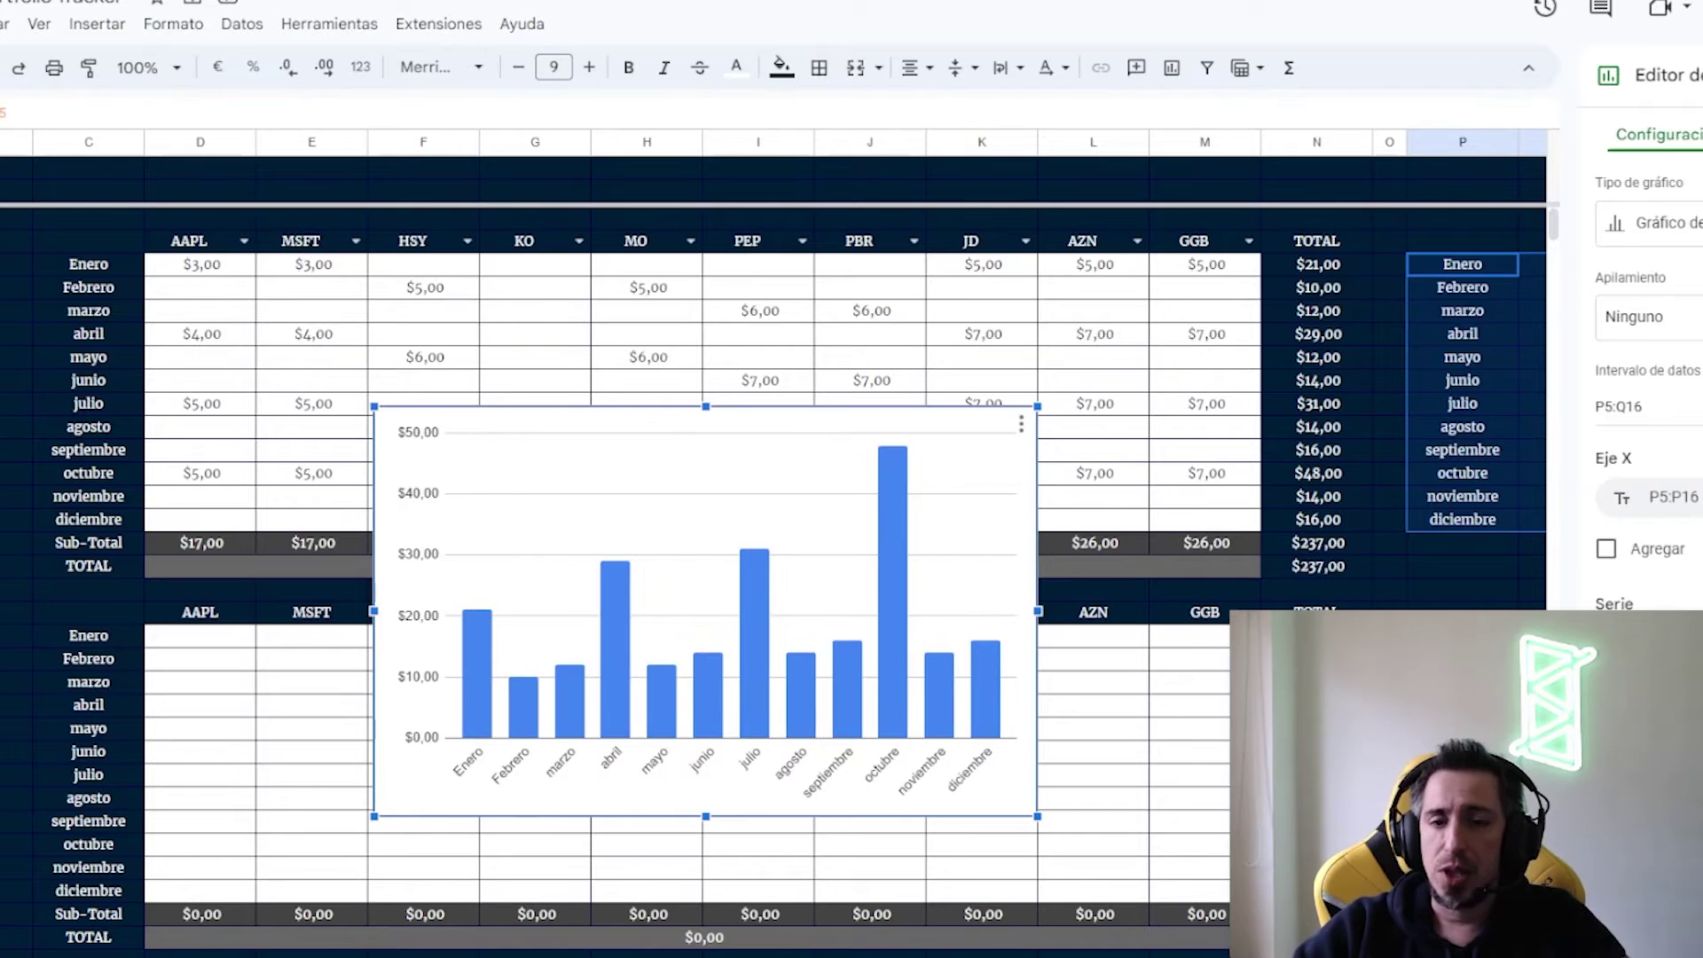
pyautogui.press('Escape')
pyautogui.moveTo(981, 456)
pyautogui.mouseDown()
pyautogui.moveTo(922, 710)
pyautogui.moveTo(424, 600)
pyautogui.mouseUp()
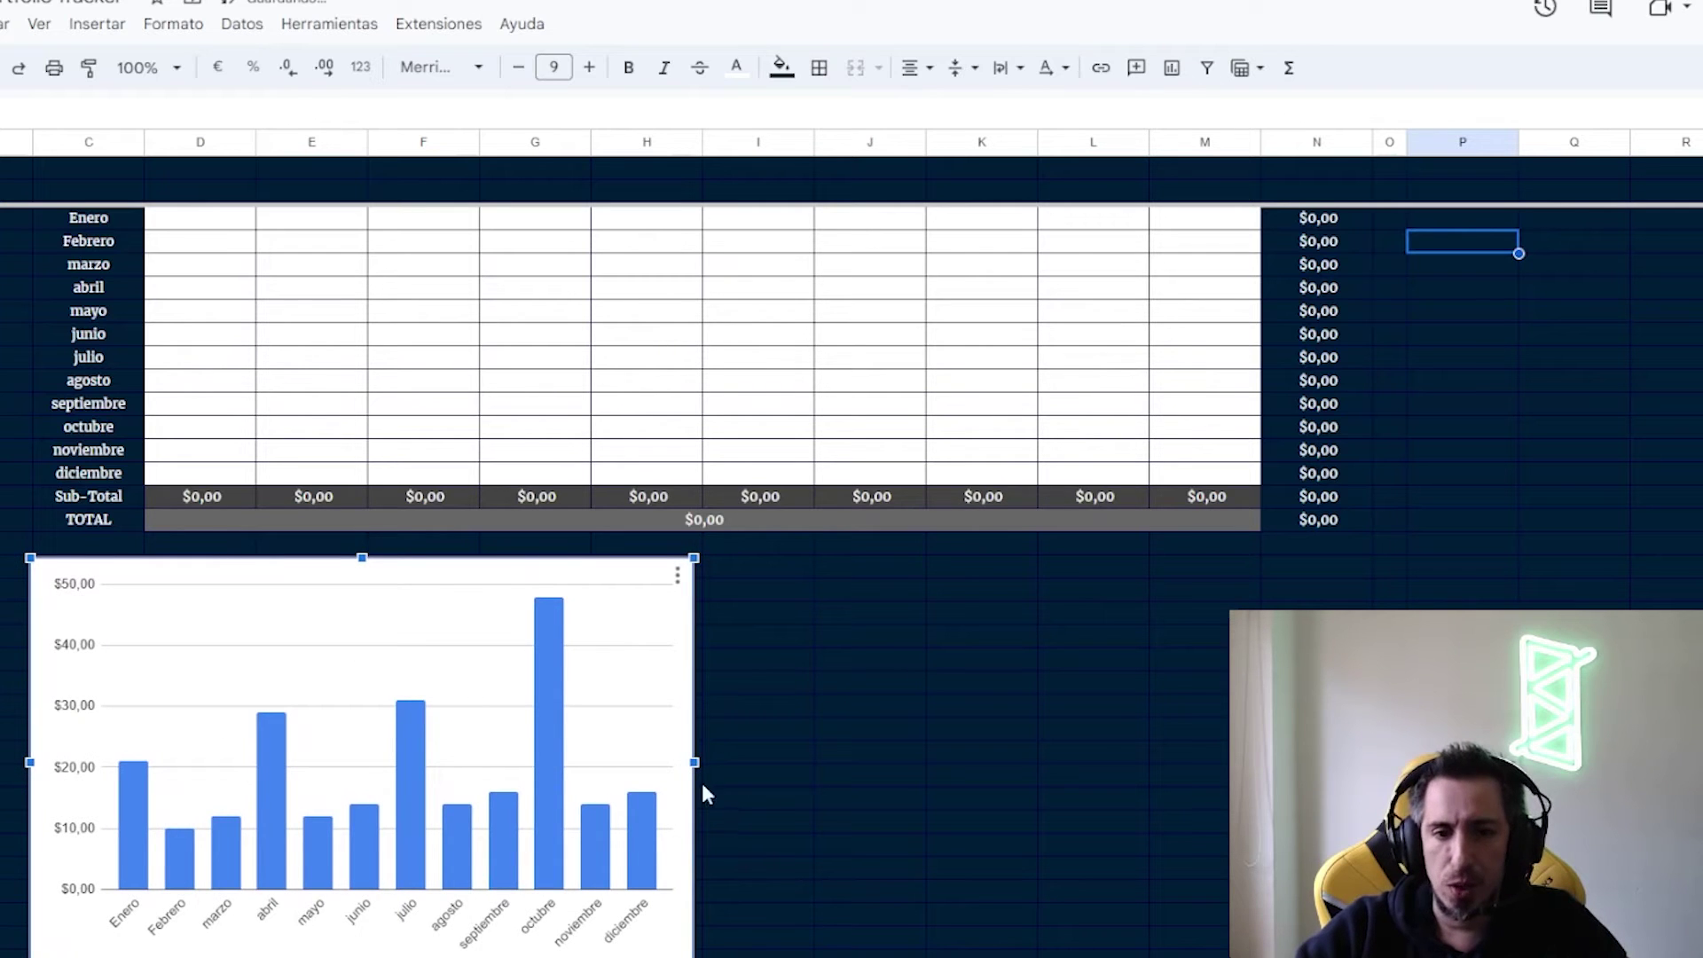
pyautogui.moveTo(696, 763); pyautogui.dragTo(1570, 763)
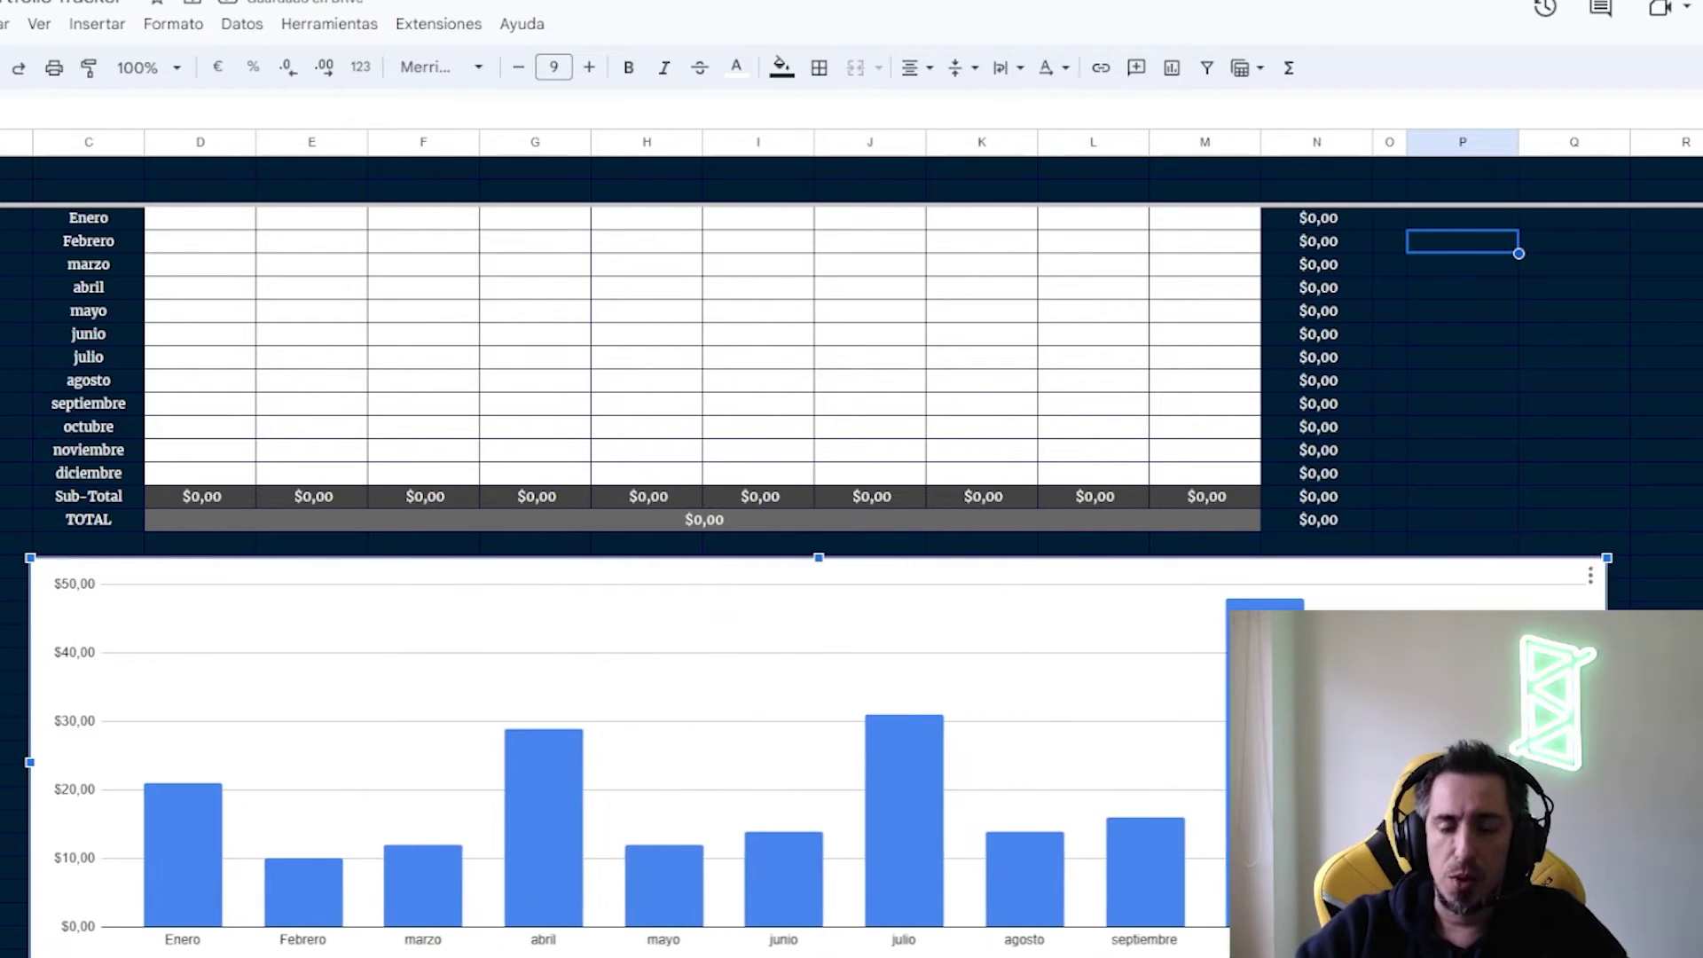
pyautogui.scroll(-2, 1221, 536)
# Give the chart a dark blue background, a black border and 3D bars
pyautogui.click(781, 240)
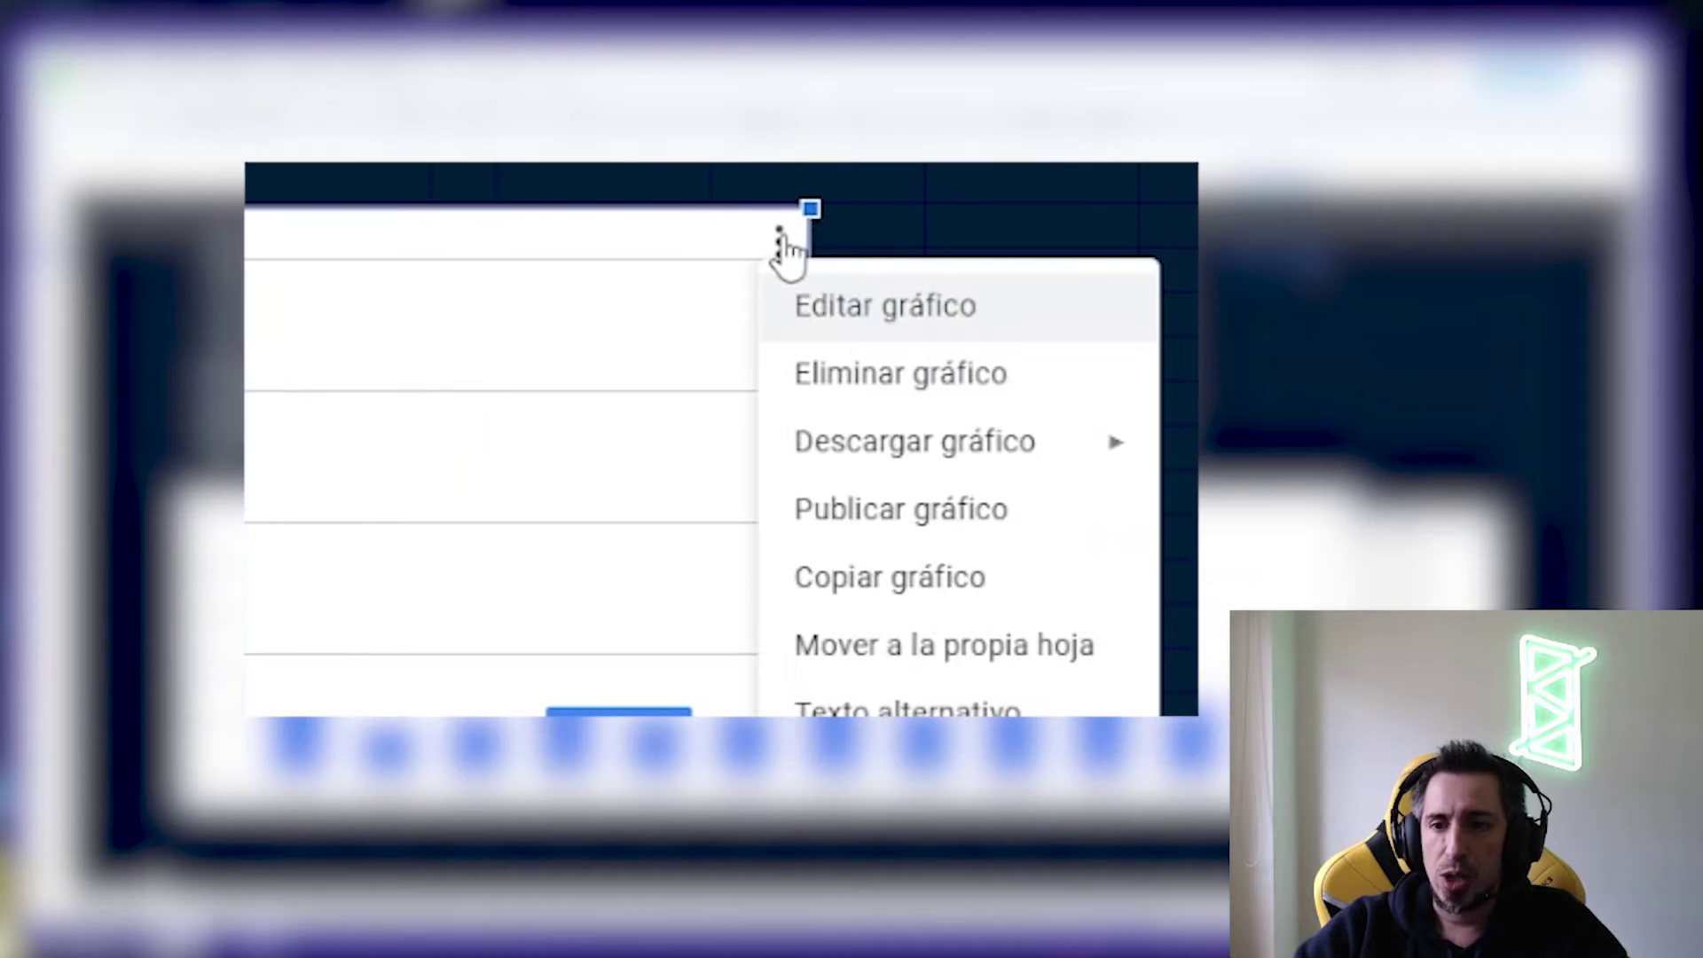
pyautogui.click(881, 301)
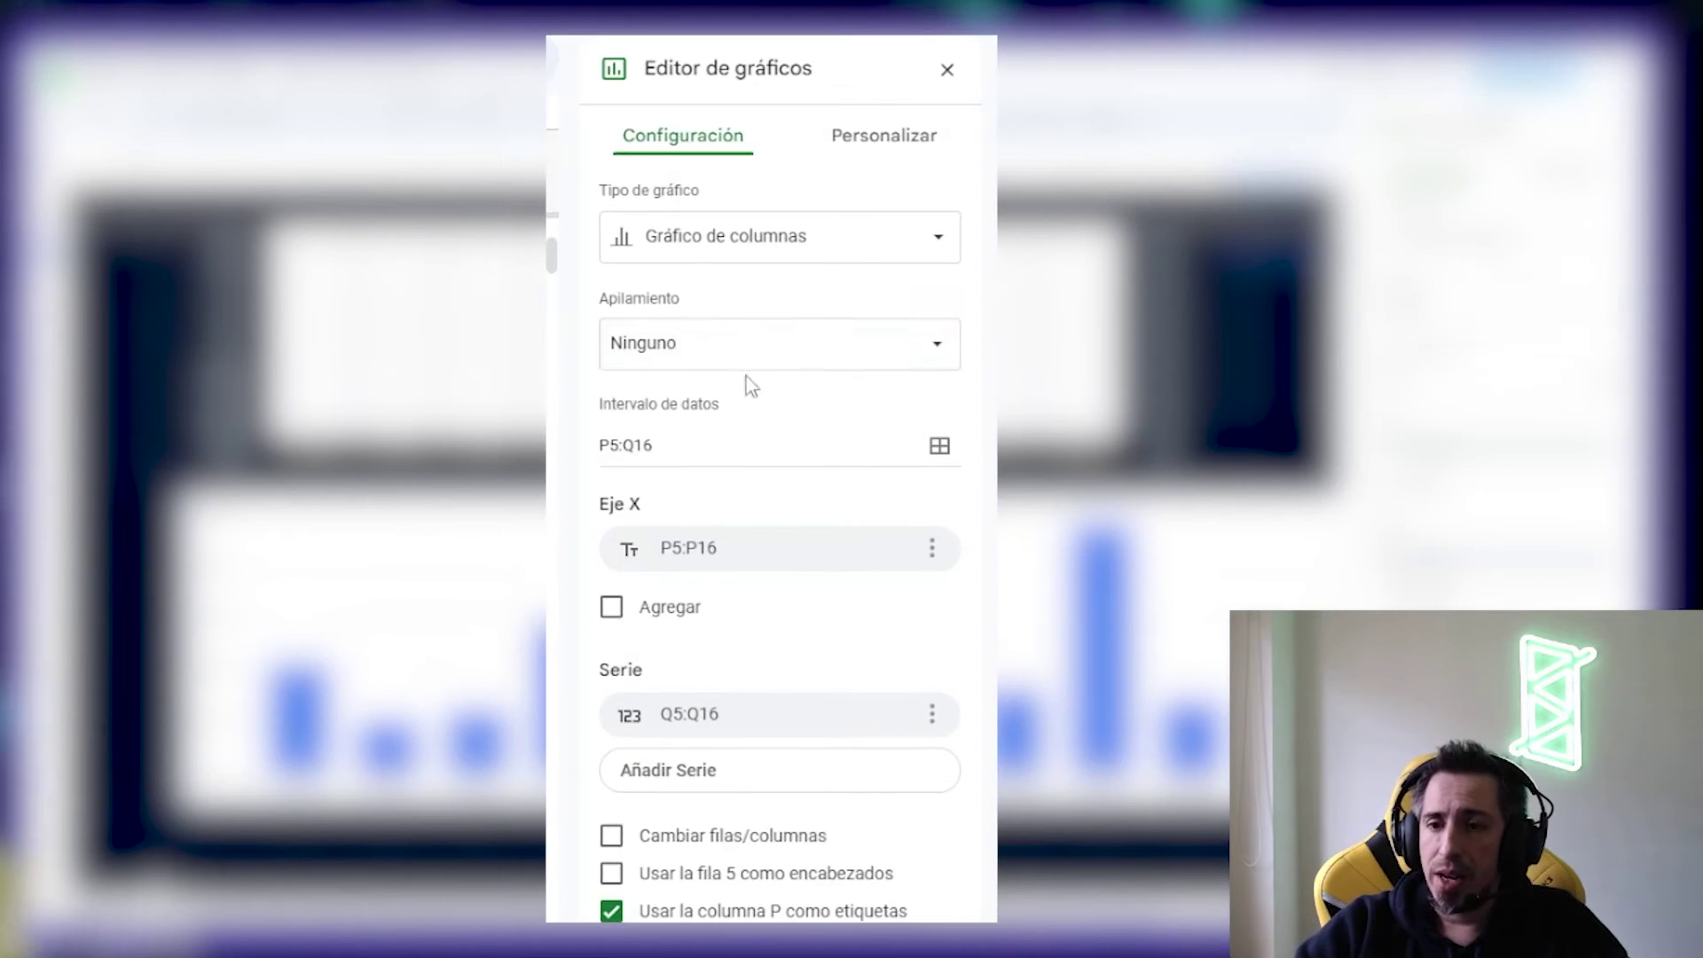
pyautogui.click(883, 158)
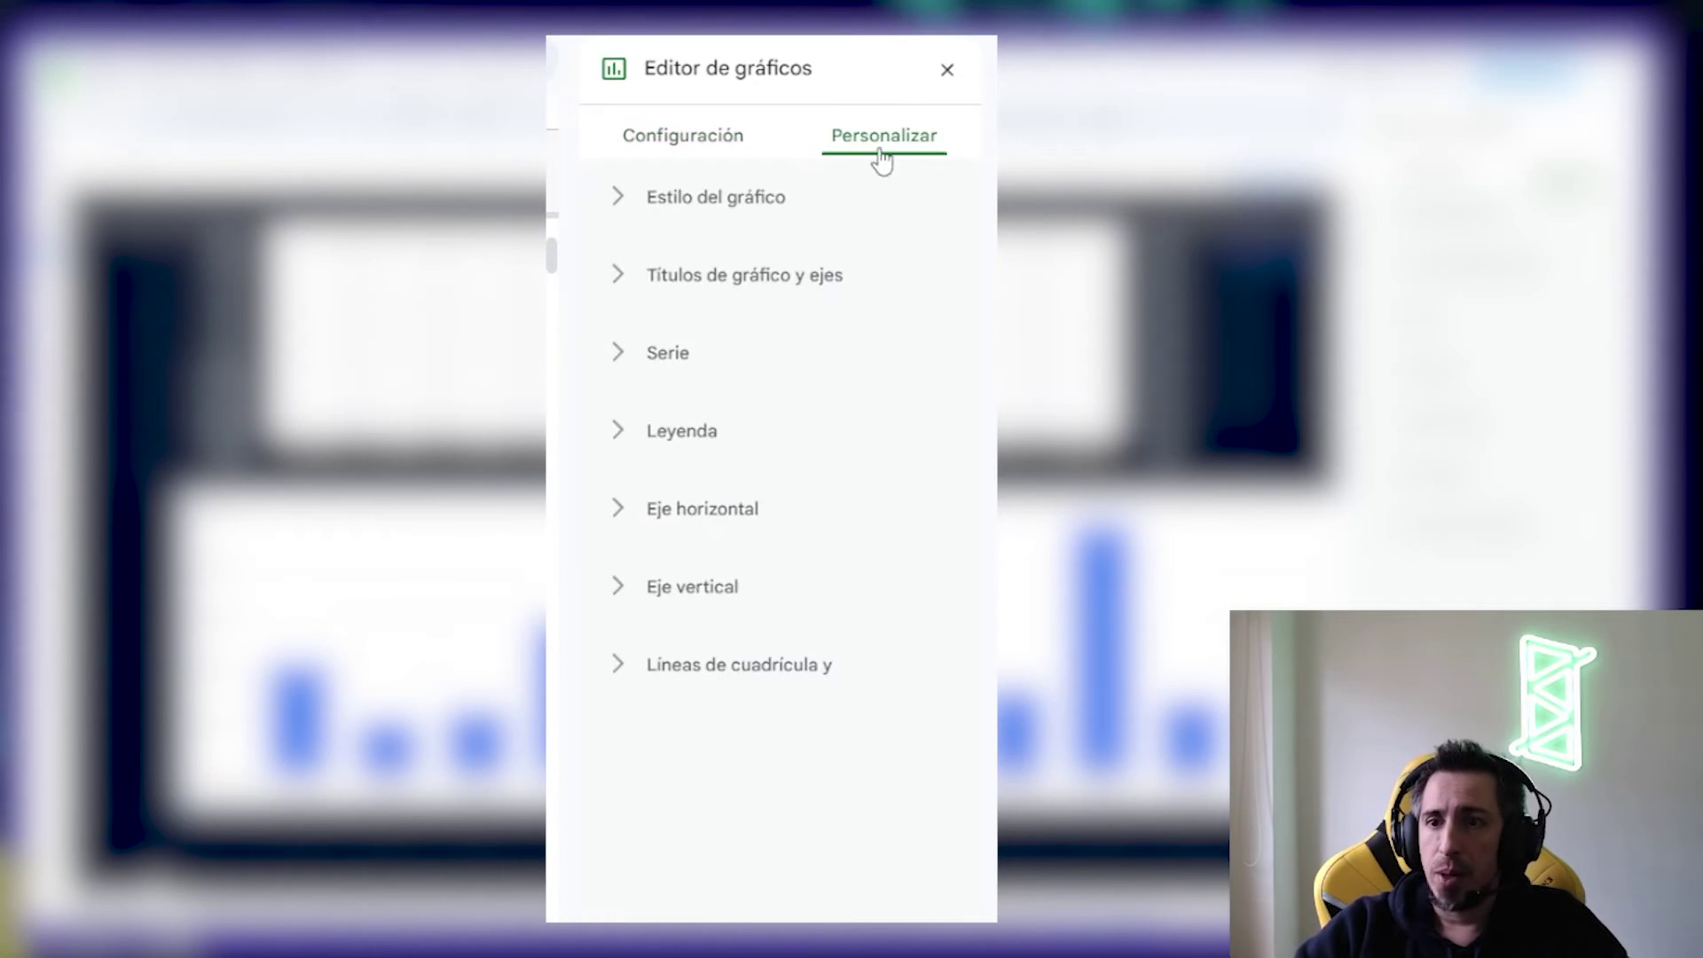
pyautogui.click(722, 216)
pyautogui.click(662, 311)
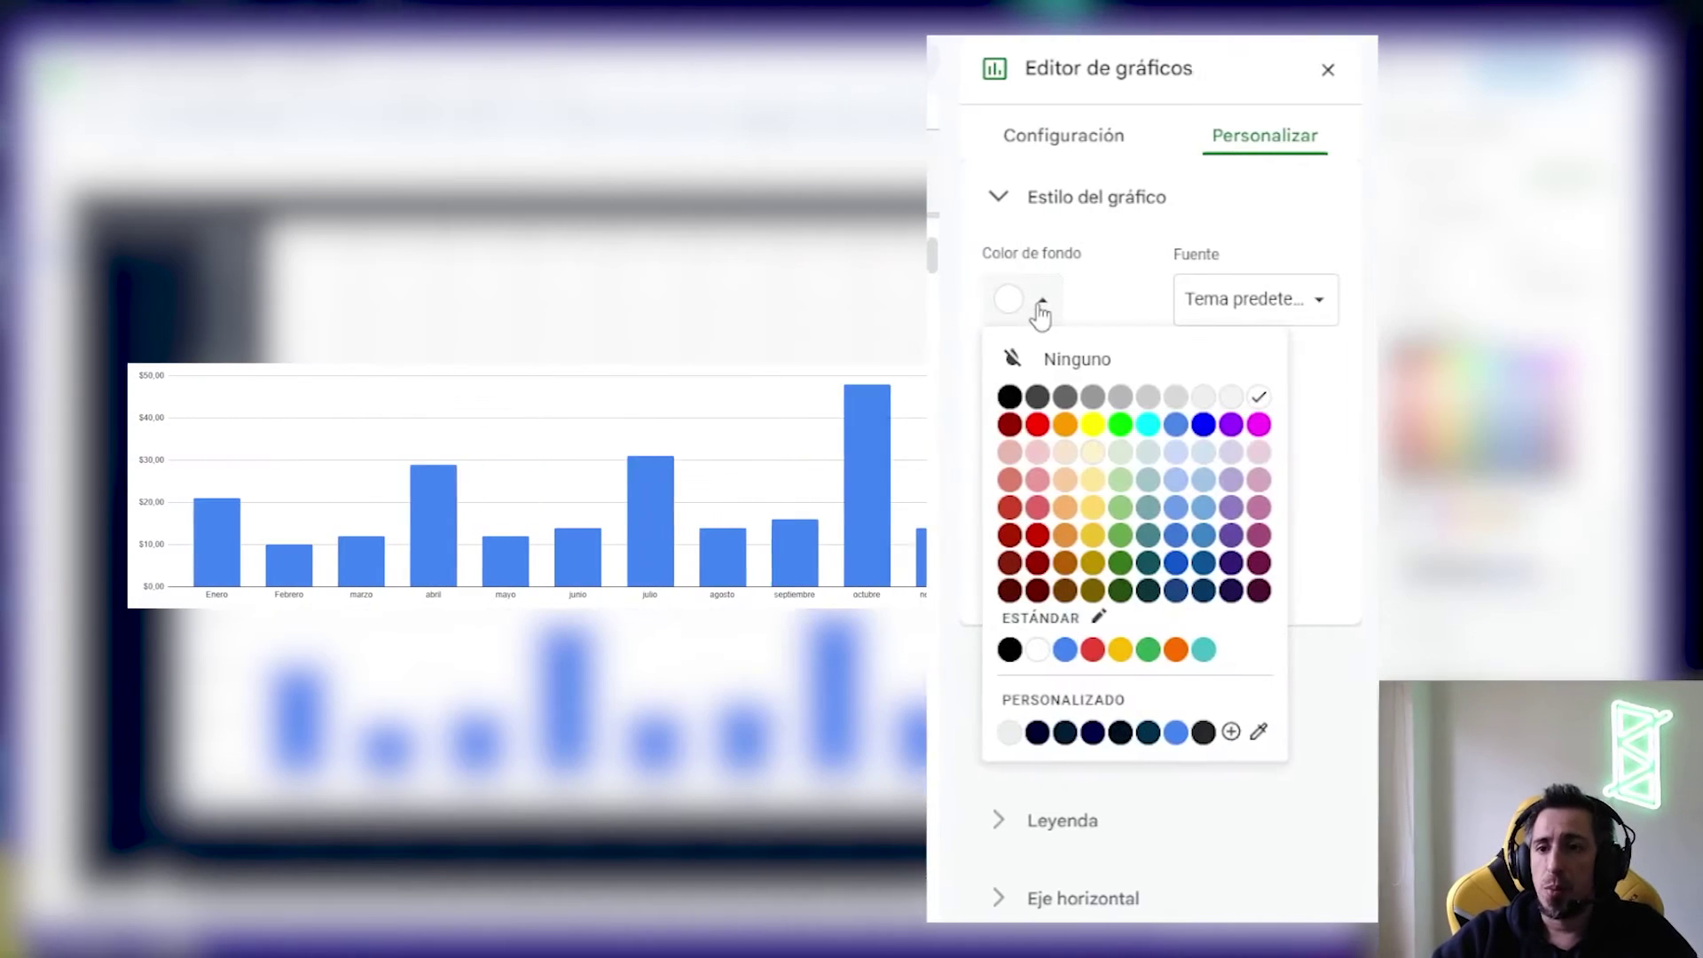
pyautogui.click(1275, 592)
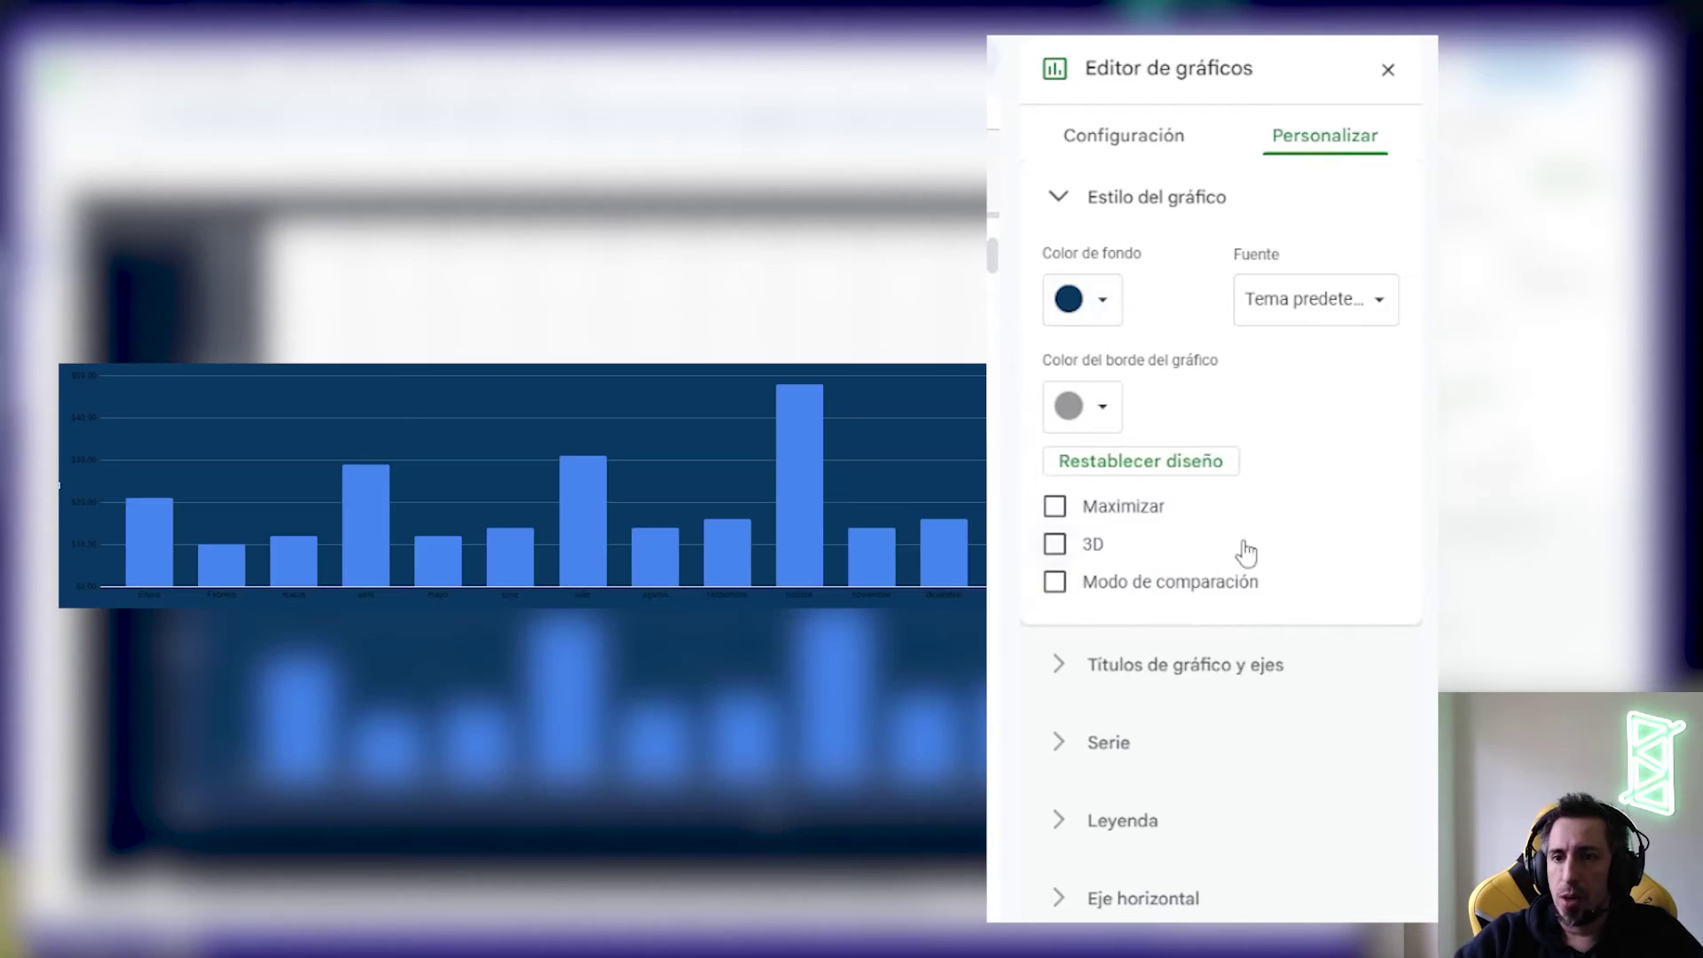
pyautogui.click(1103, 408)
pyautogui.click(1070, 503)
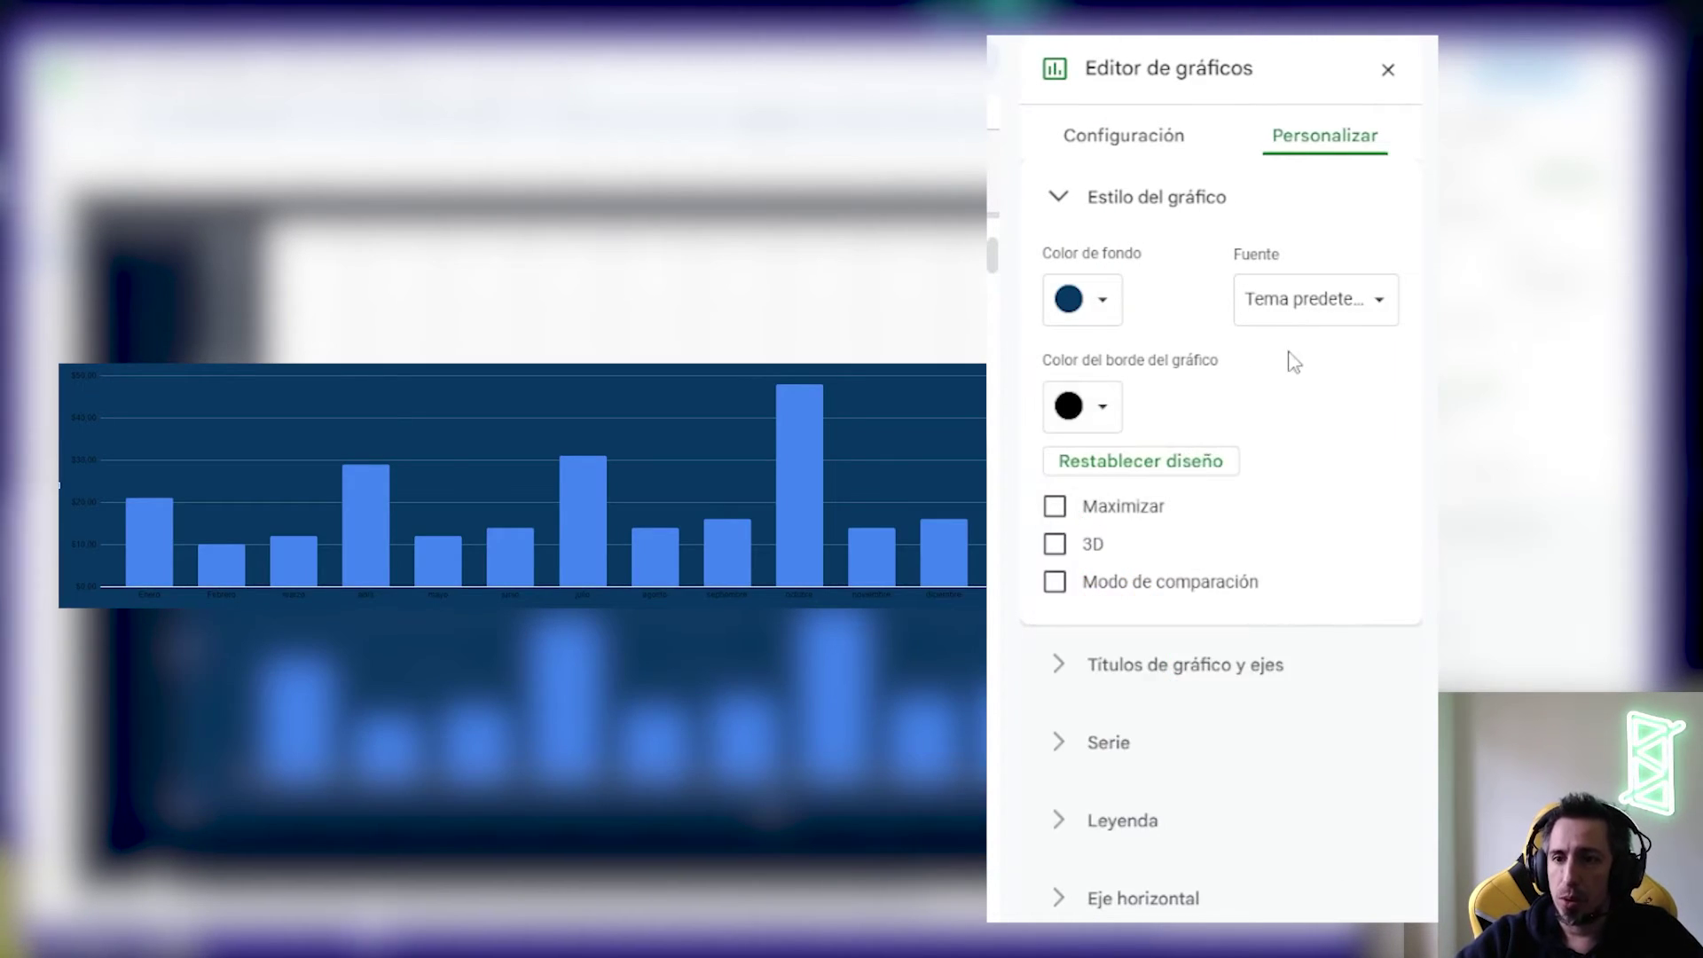
pyautogui.click(1055, 545)
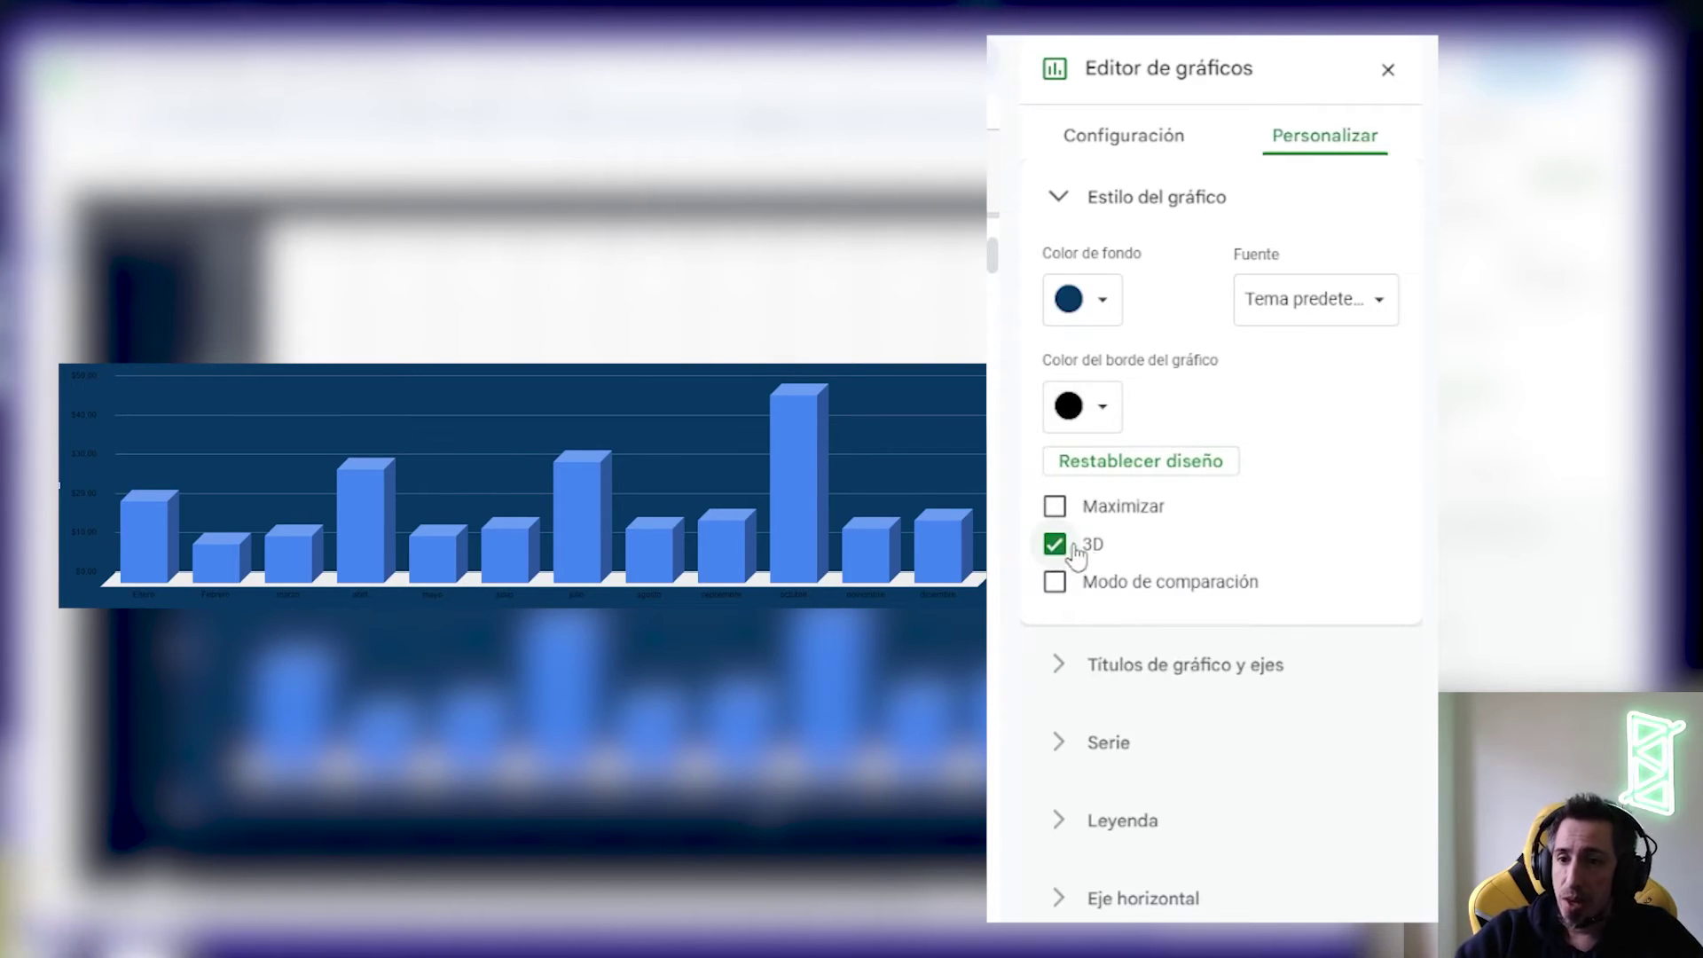
# Set the main chart title text to 'Dividendos'
pyautogui.click(1156, 664)
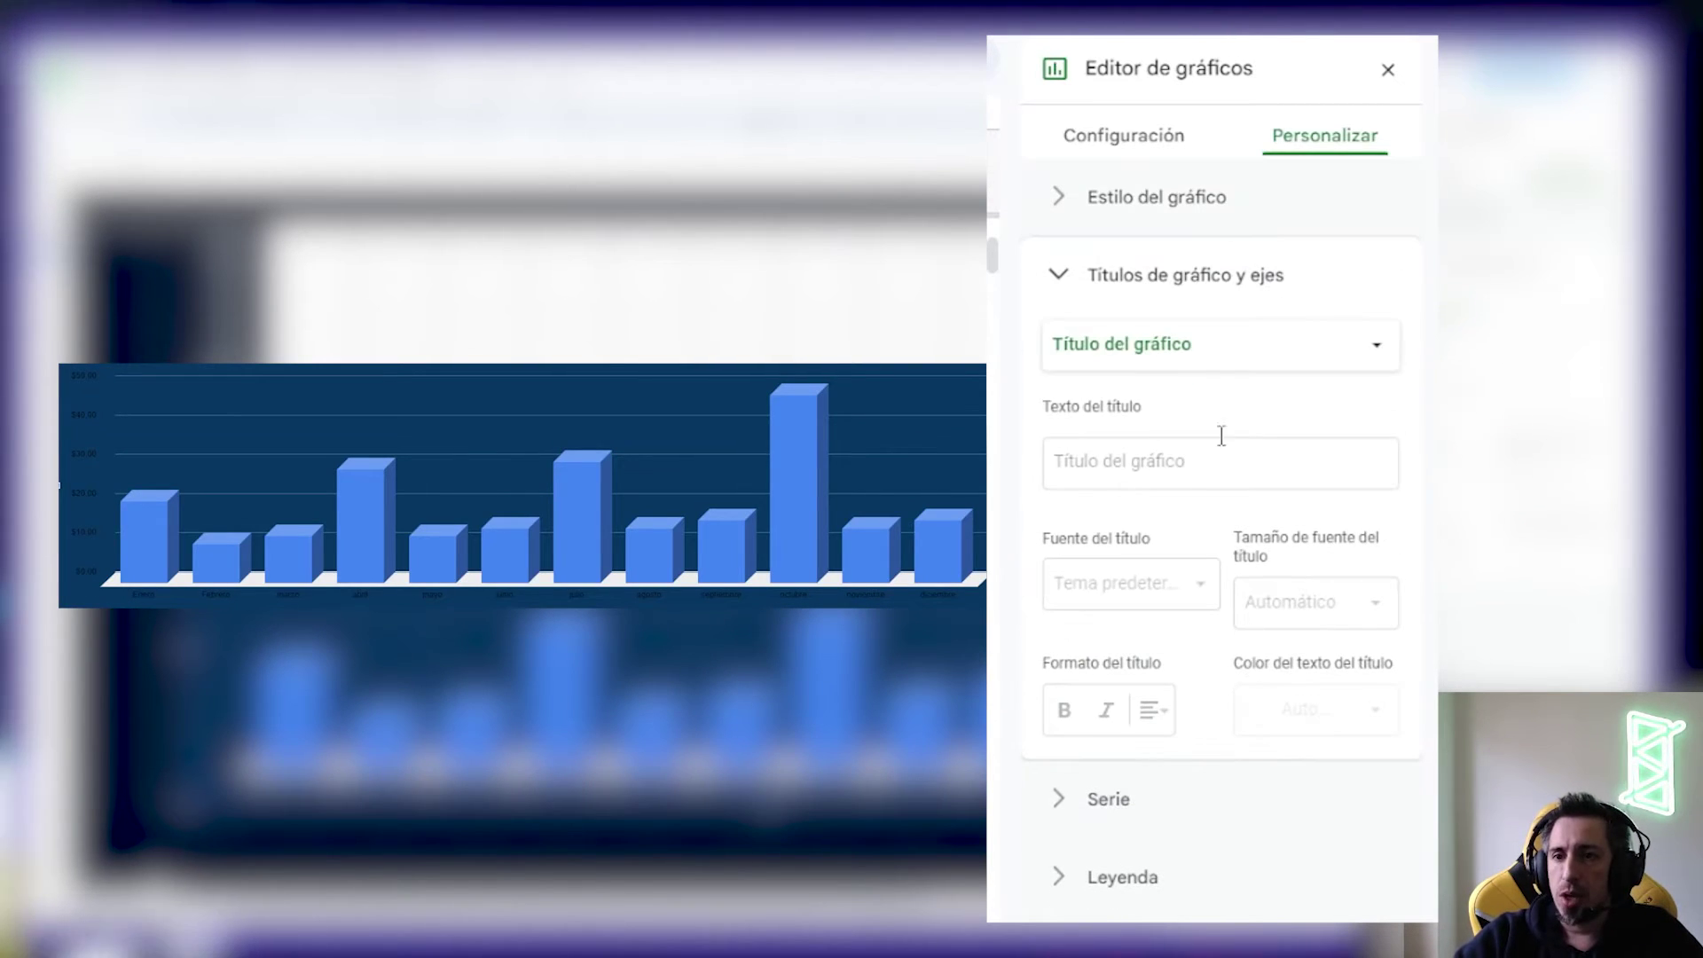
pyautogui.click(1178, 348)
pyautogui.click(1196, 351)
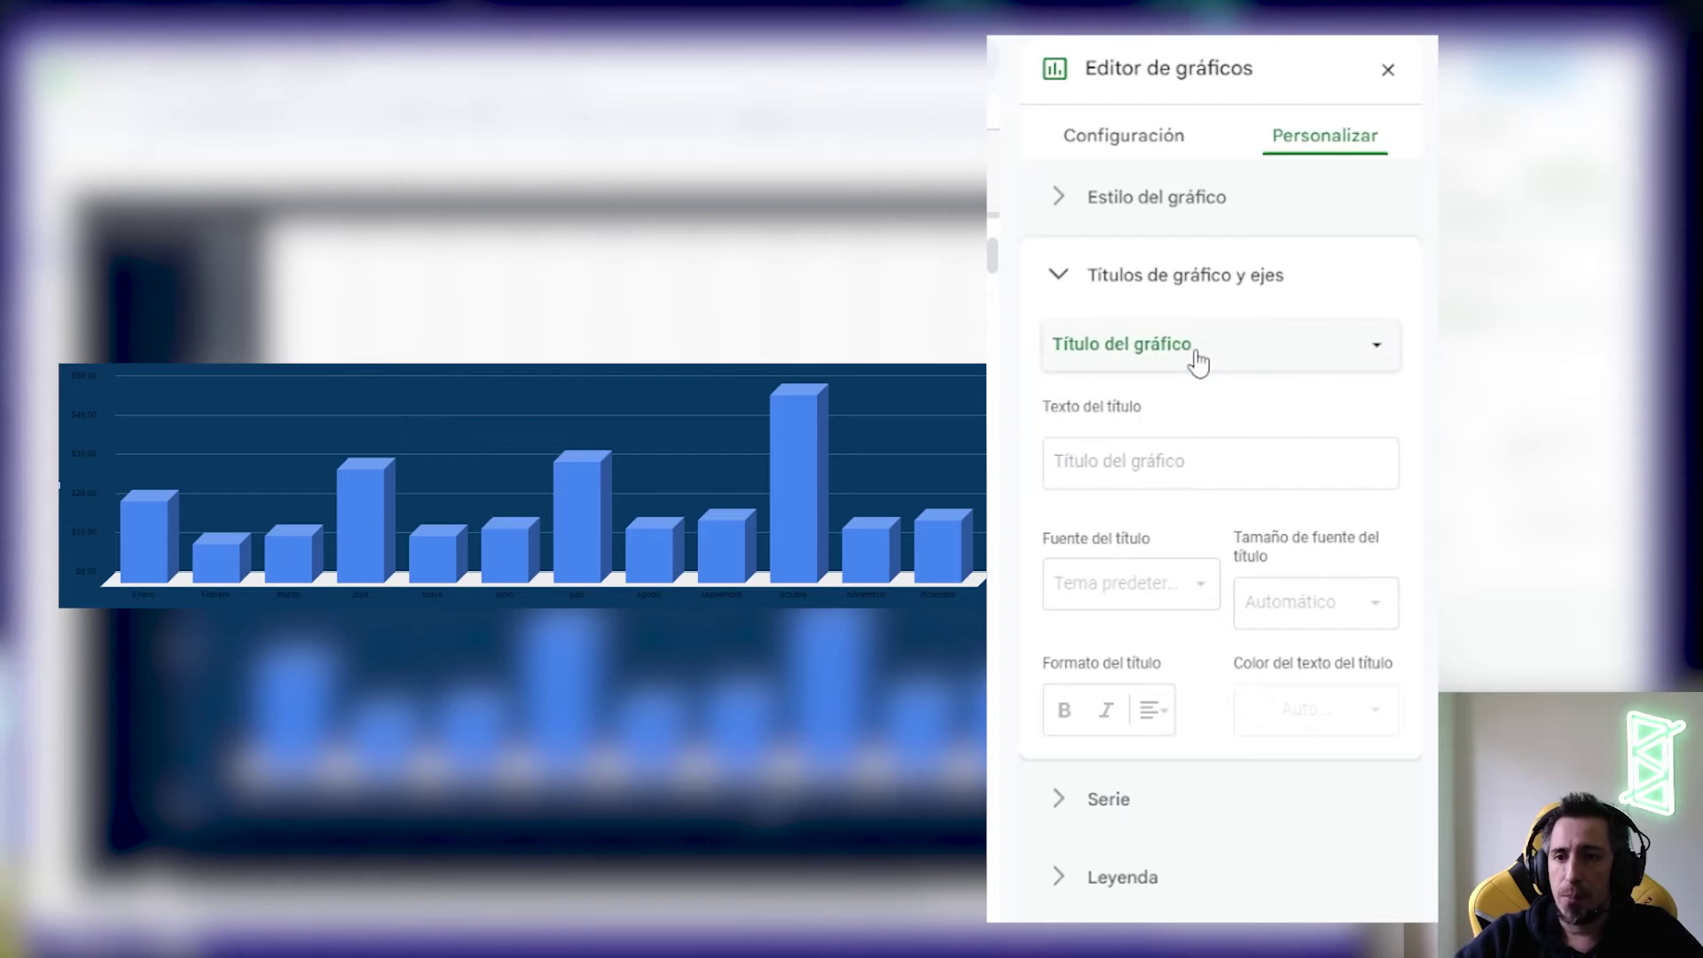
pyautogui.click(1202, 454)
pyautogui.write('Divi')
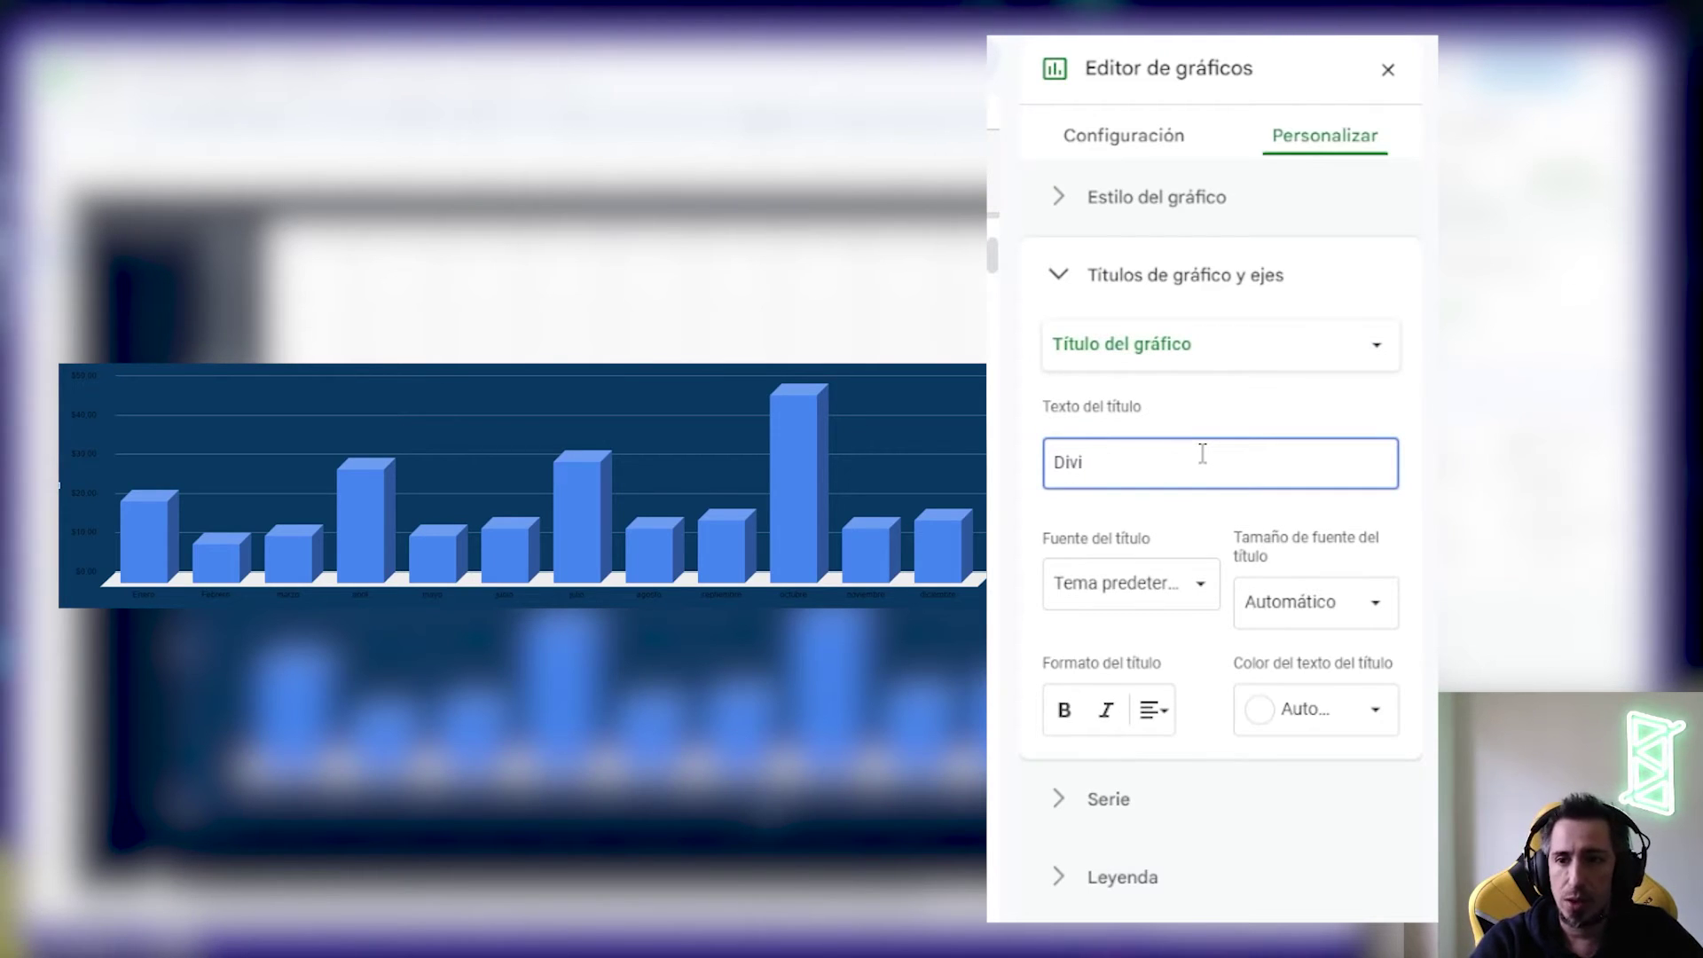
pyautogui.write('dendos')
# Make the Dividendos title white, at automatic size, and centred over the chart
pyautogui.click(1138, 590)
pyautogui.click(1138, 586)
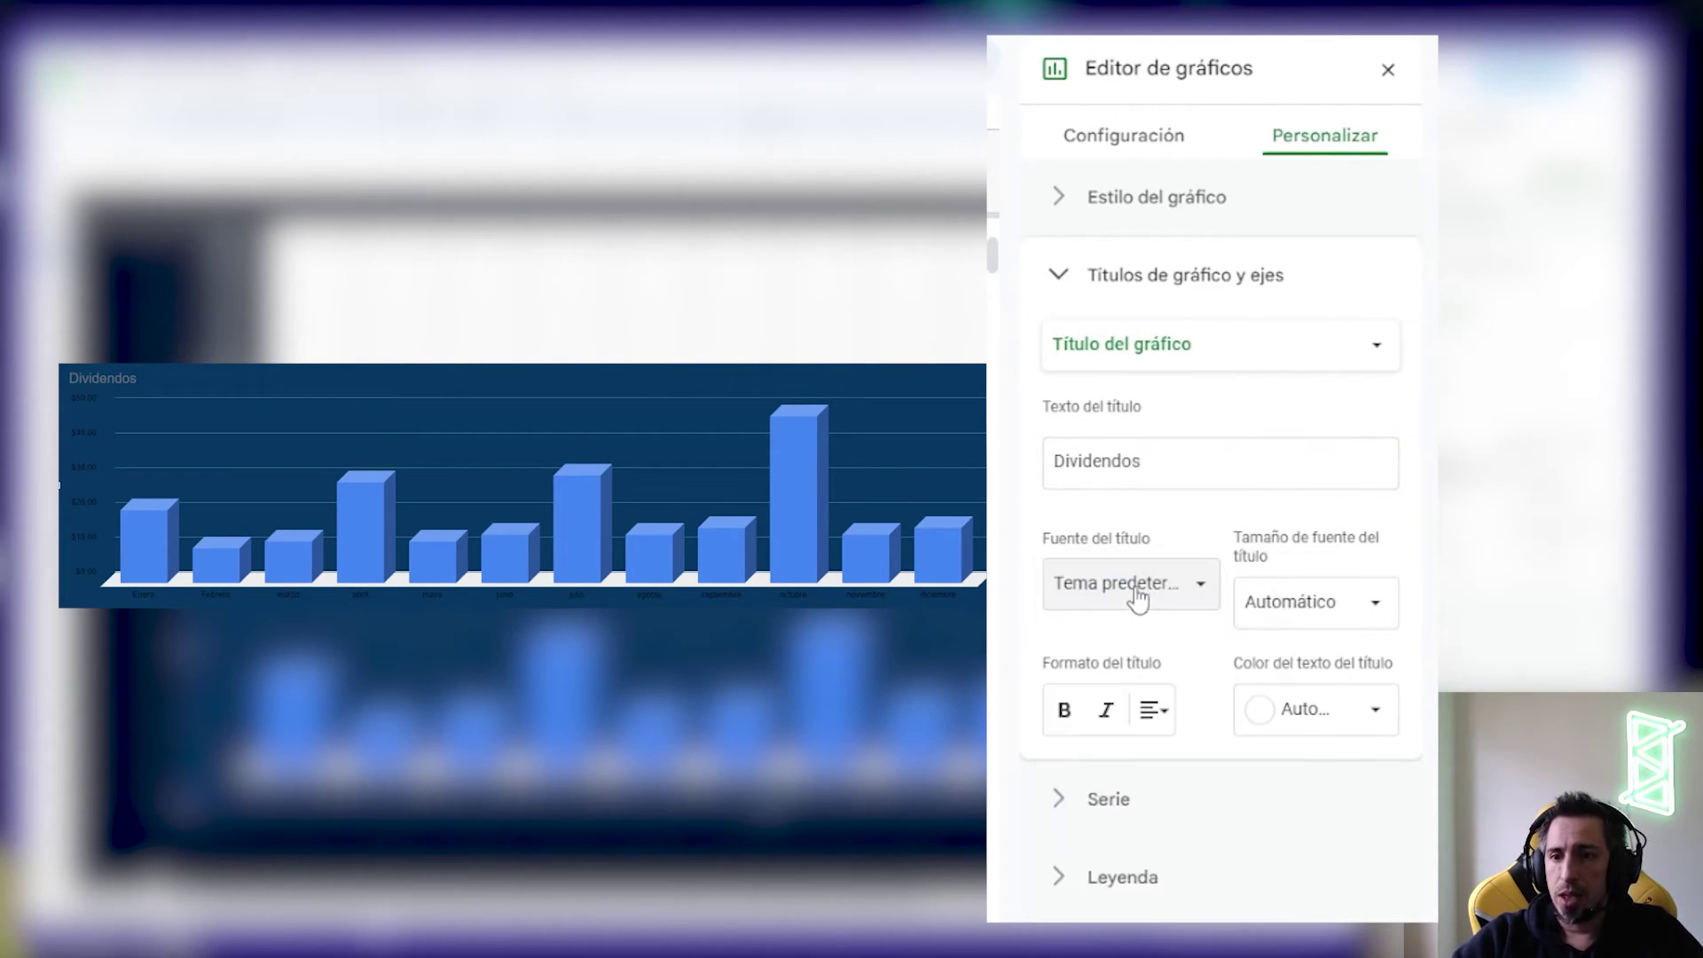
pyautogui.click(1311, 708)
pyautogui.click(1373, 808)
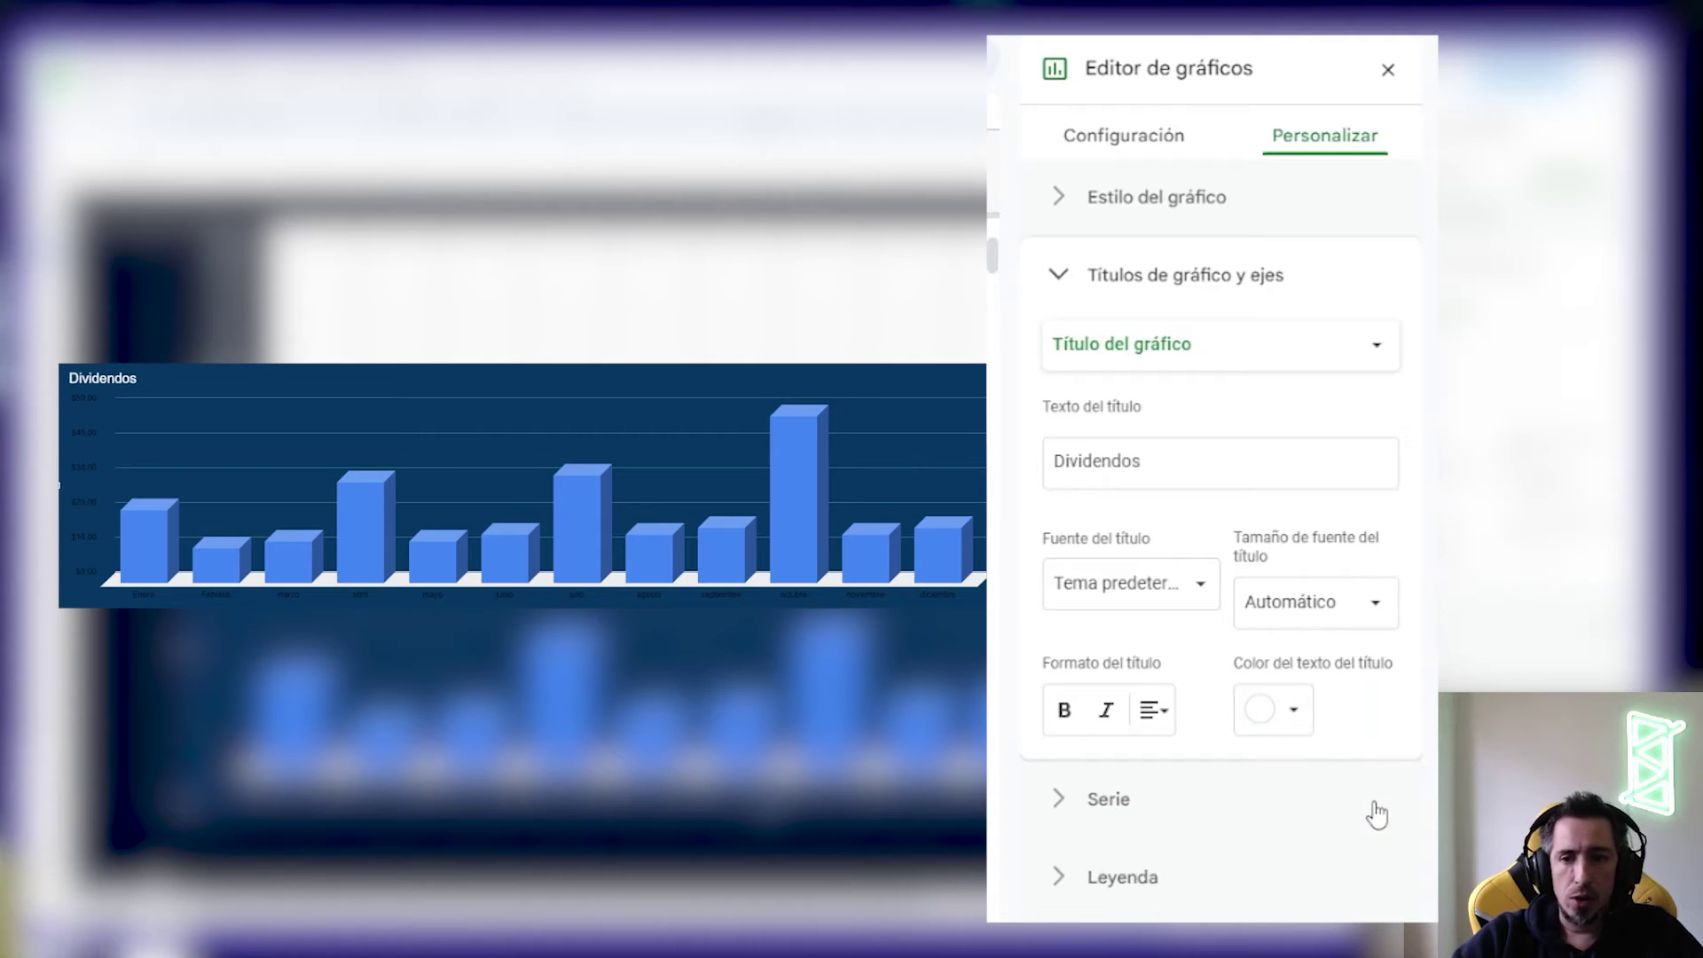
pyautogui.click(1313, 602)
pyautogui.click(1319, 736)
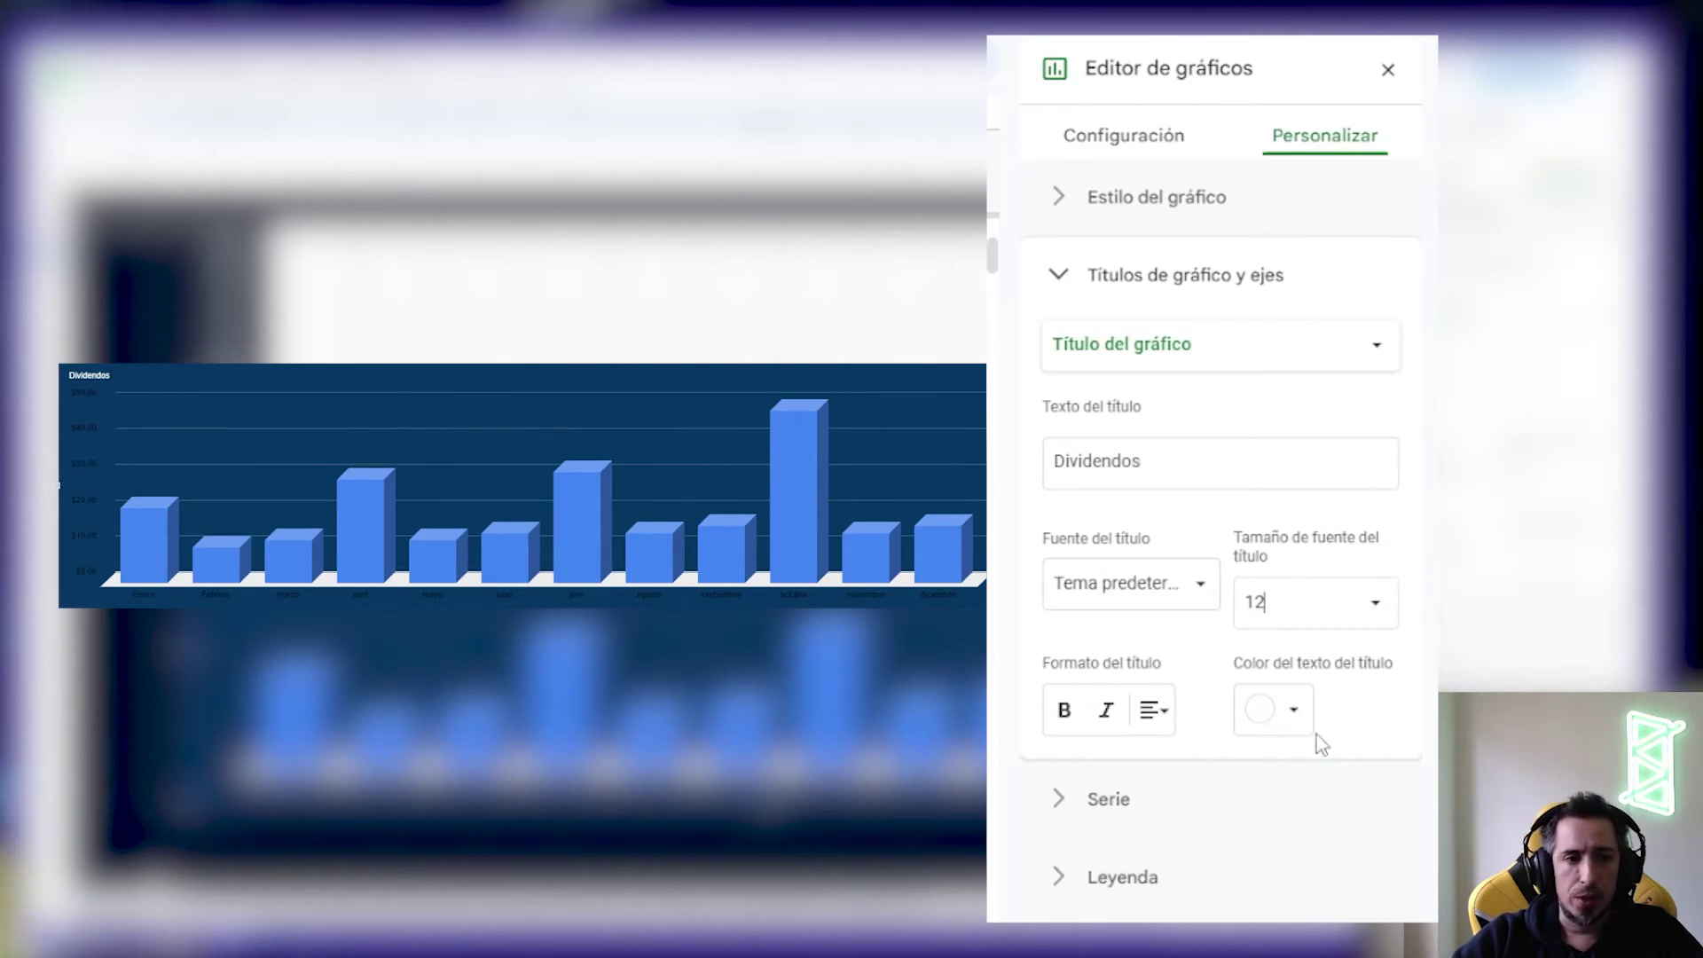
pyautogui.click(1359, 607)
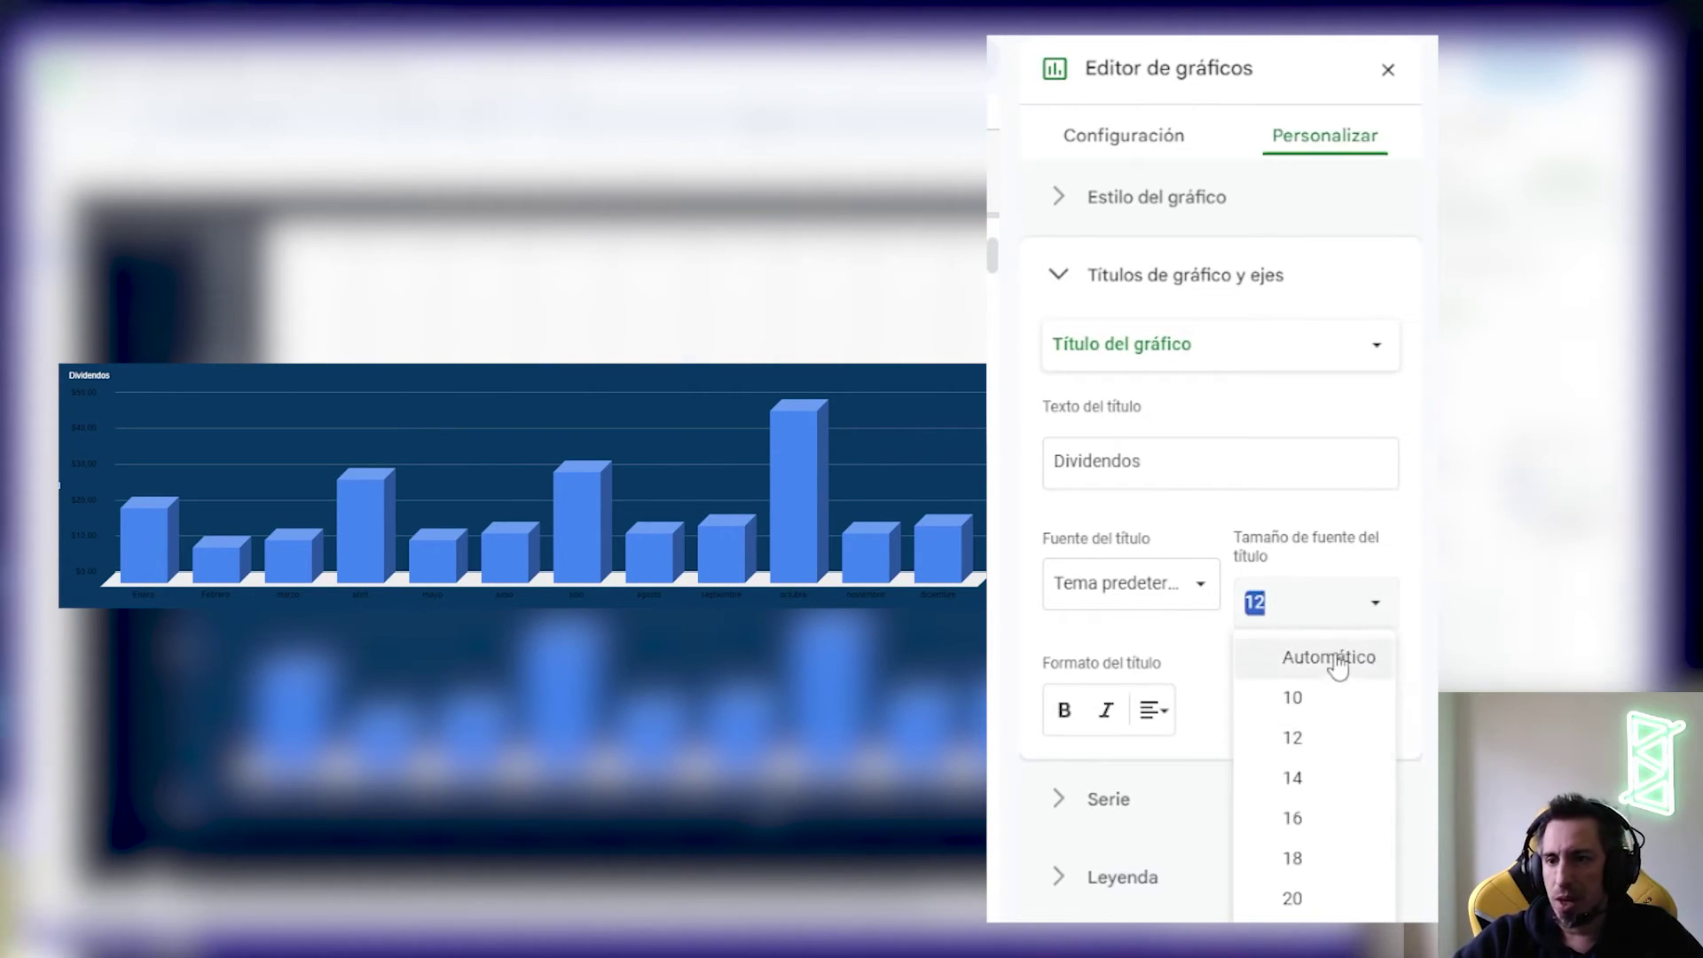
pyautogui.click(1335, 659)
pyautogui.click(1153, 709)
pyautogui.click(1188, 761)
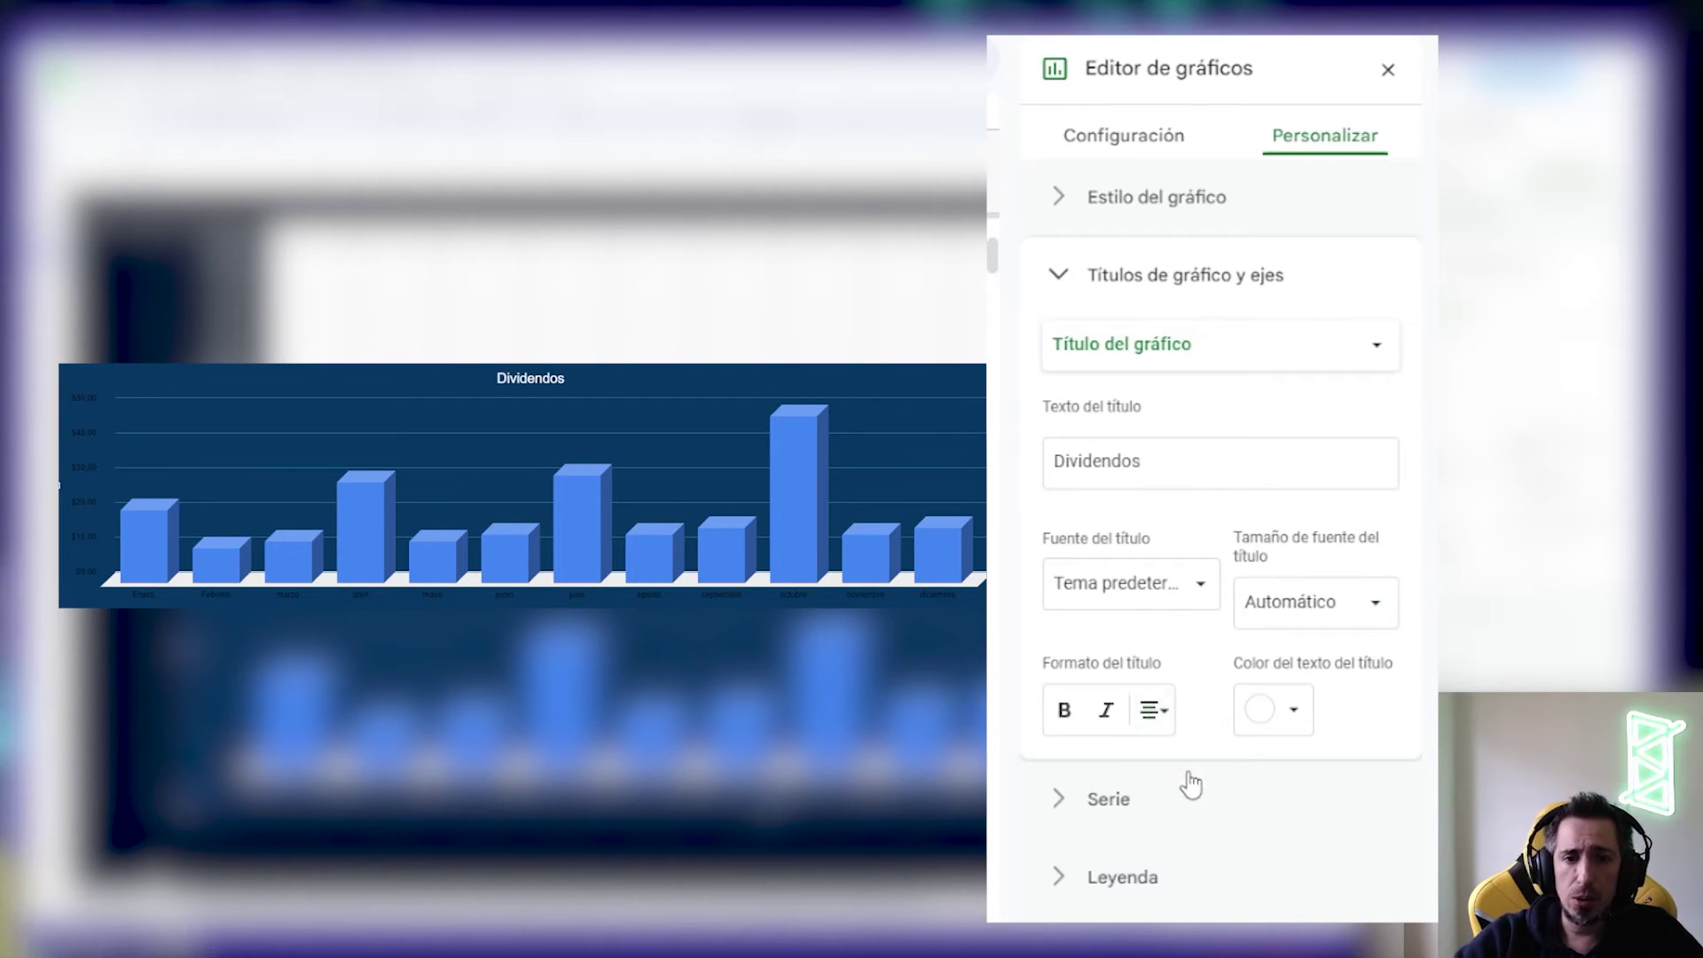
pyautogui.click(1111, 799)
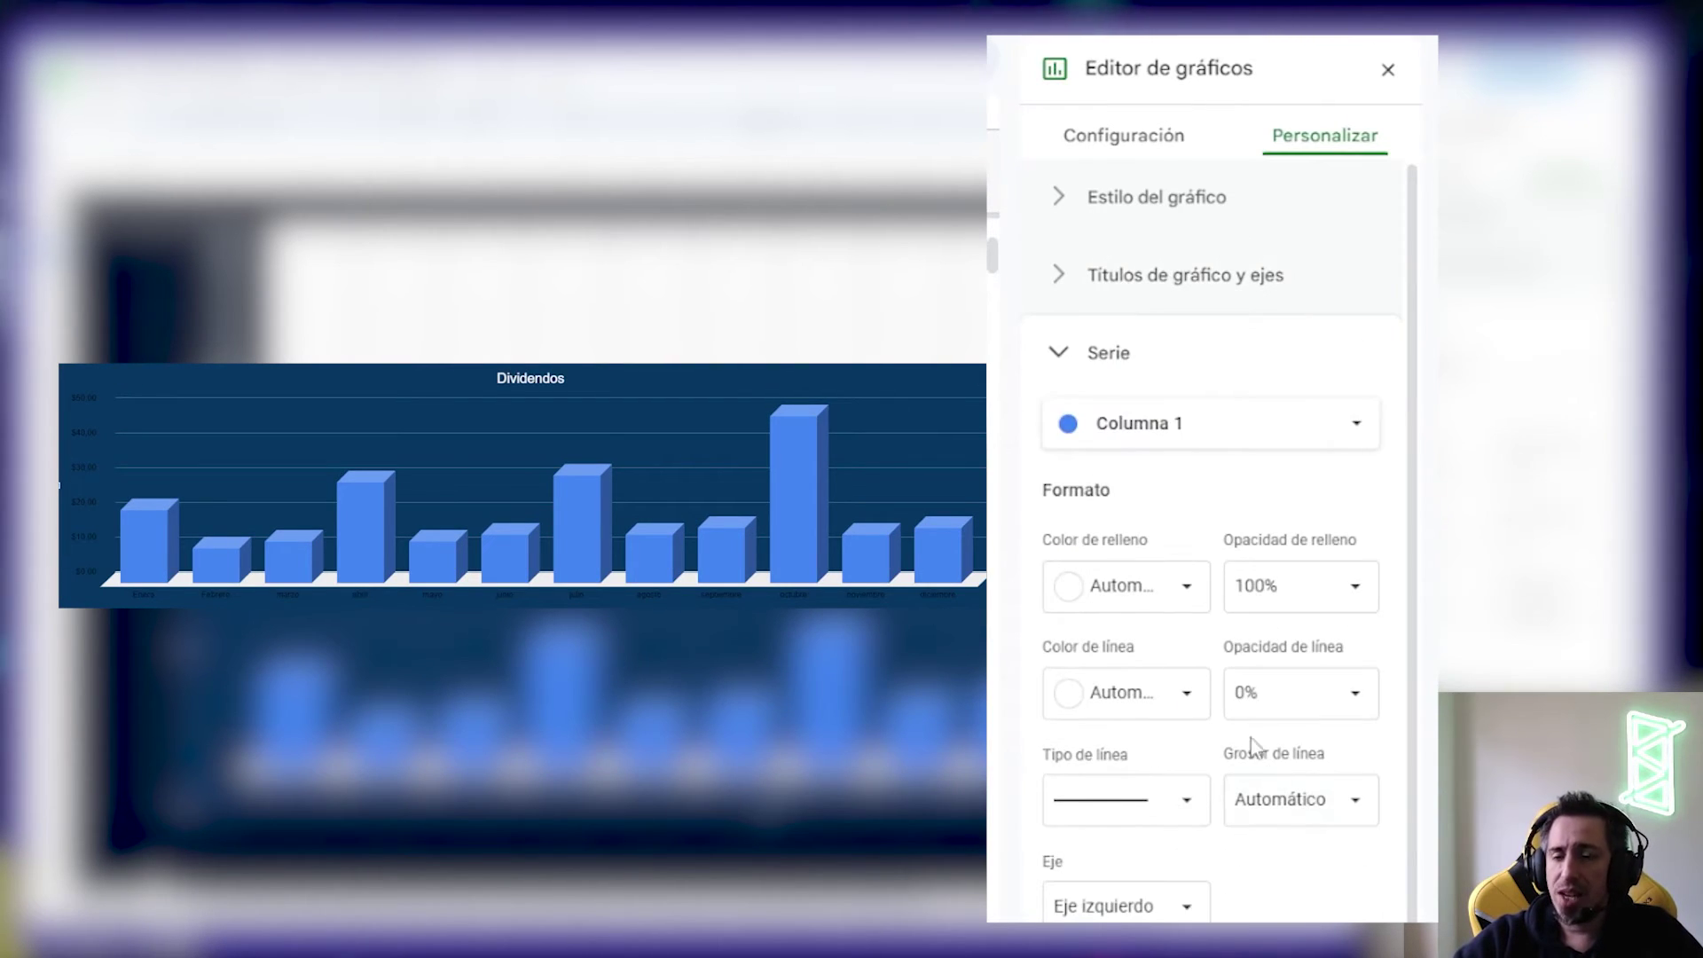
# Leave the bar outline colour on Automatic after trying white and black outlines
pyautogui.scroll(-2, 1233, 754)
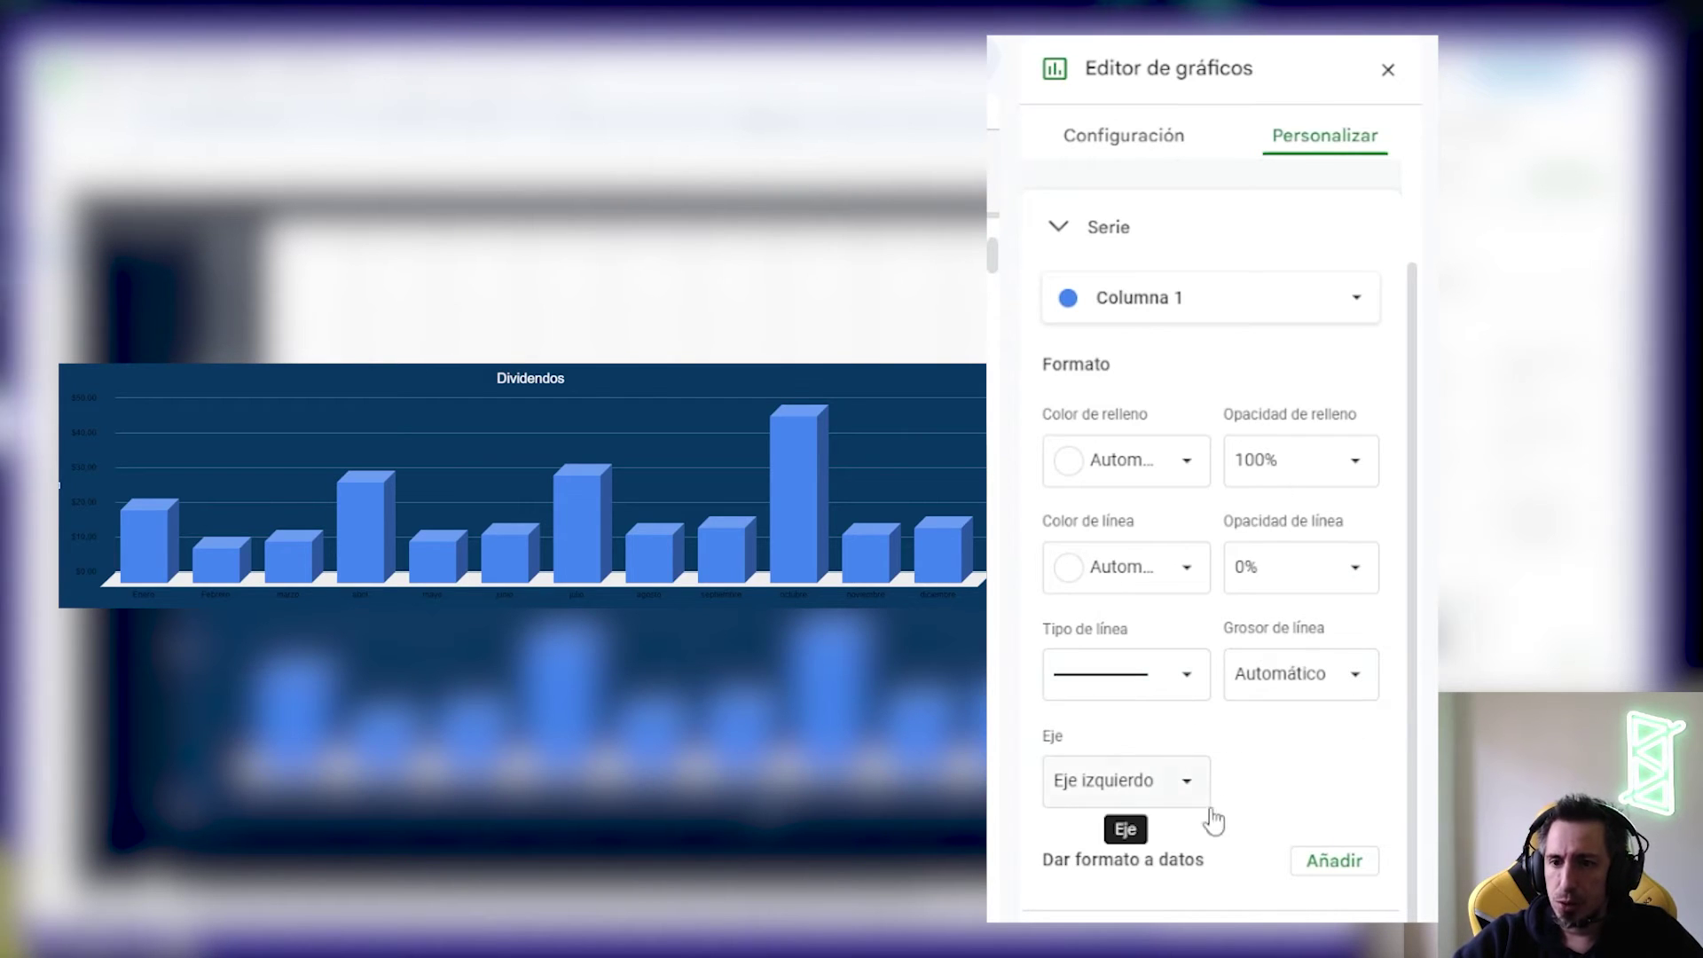
pyautogui.click(1127, 566)
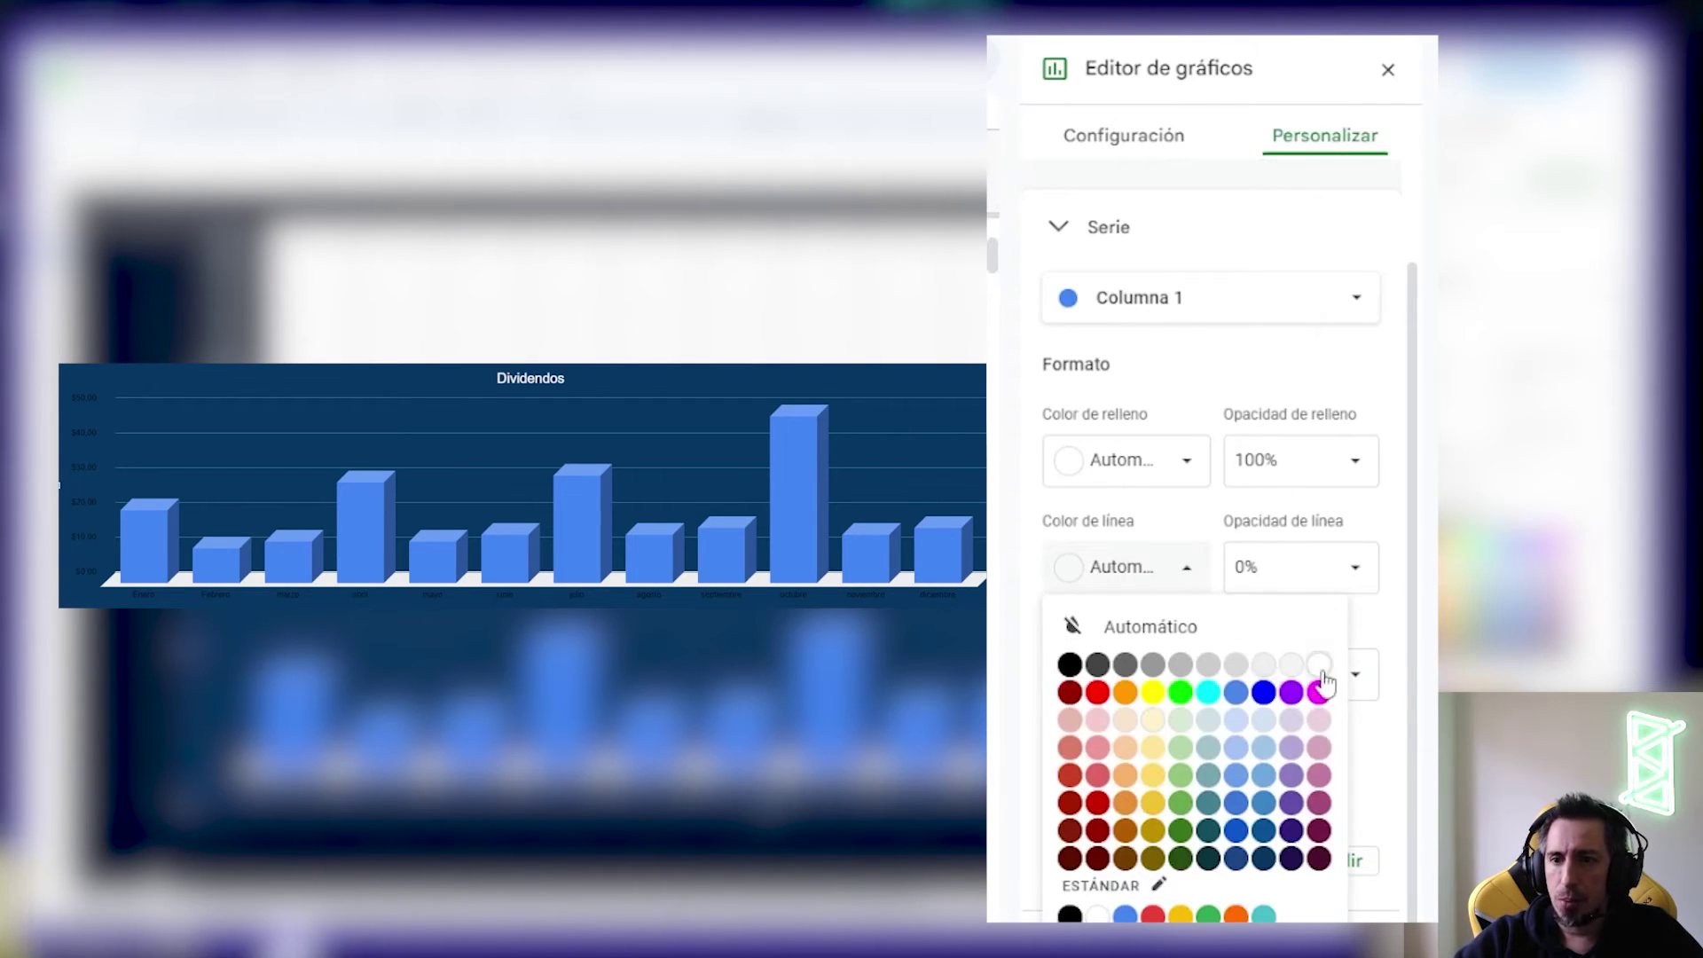
pyautogui.click(1322, 664)
pyautogui.click(1135, 584)
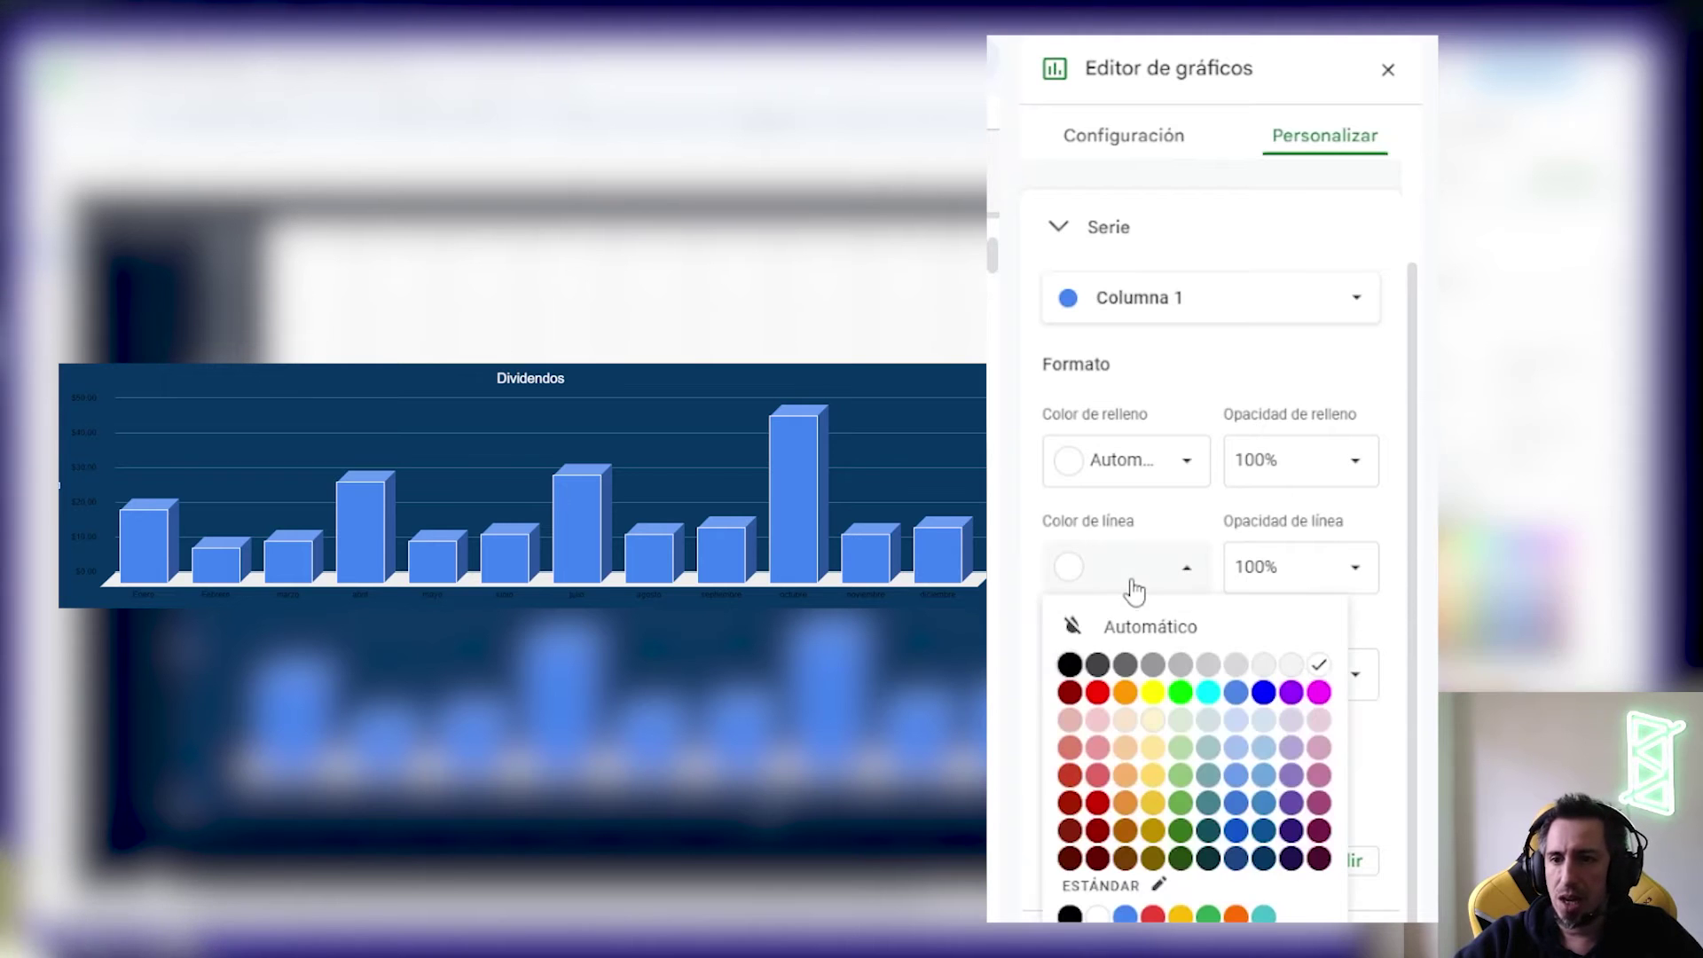
pyautogui.click(1073, 665)
pyautogui.click(1109, 572)
pyautogui.click(1145, 627)
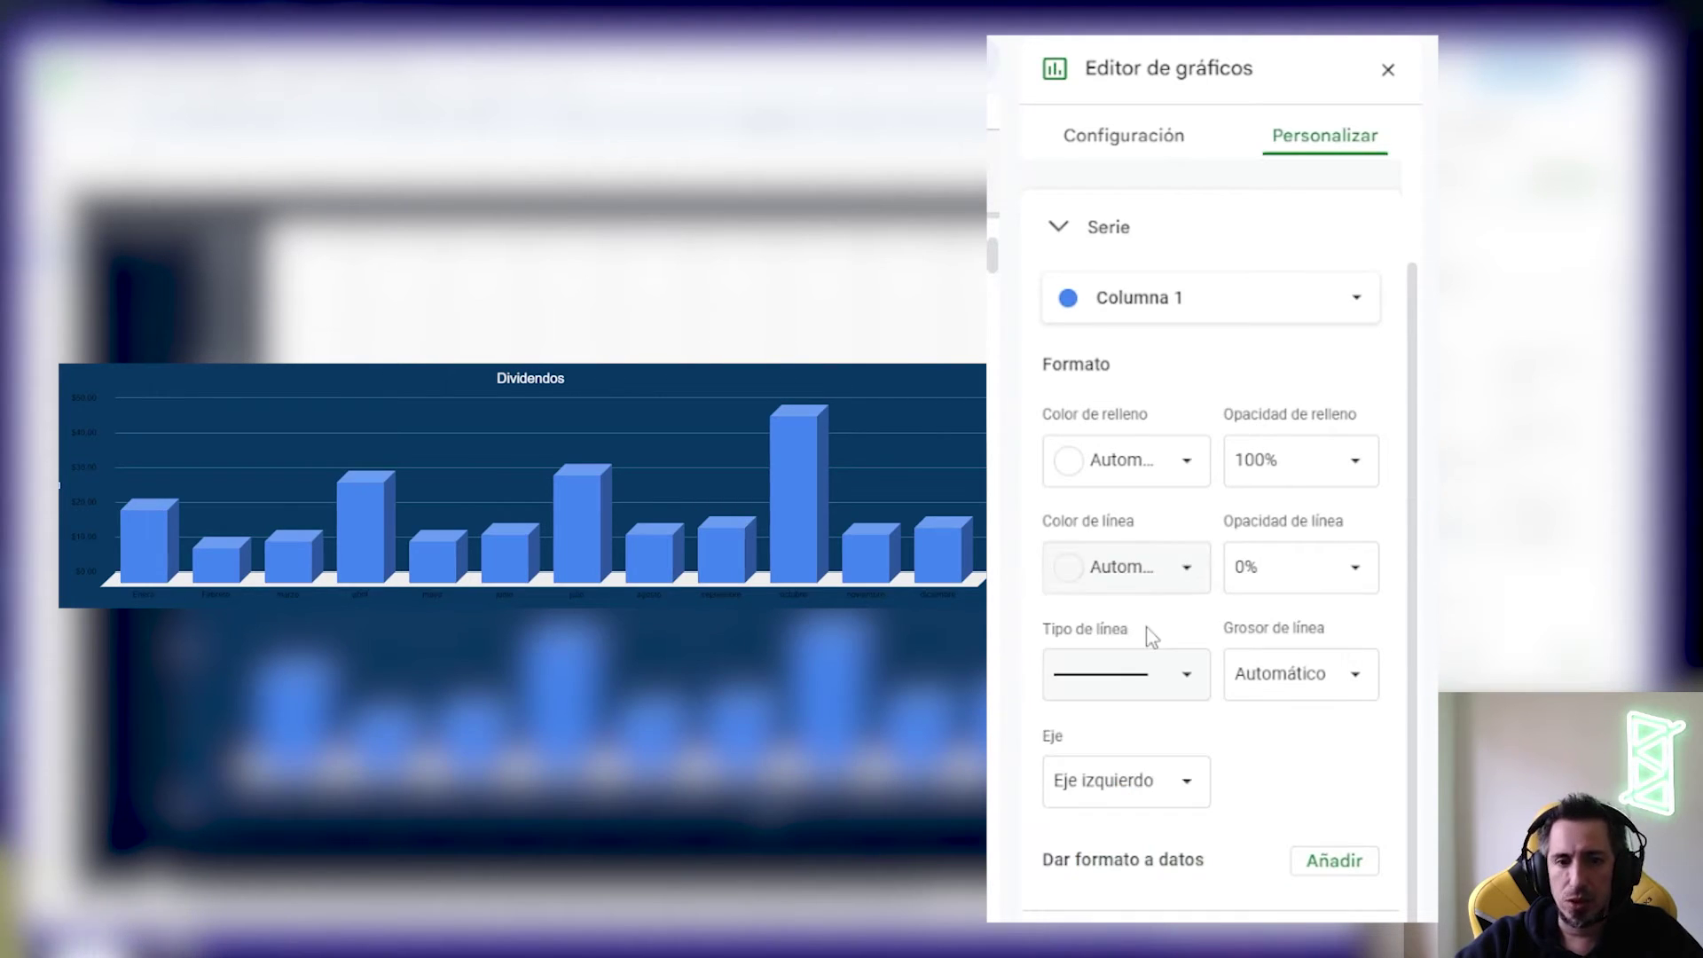
# Fill the Dividendos bars with dark teal after trying green and blue
pyautogui.click(1151, 471)
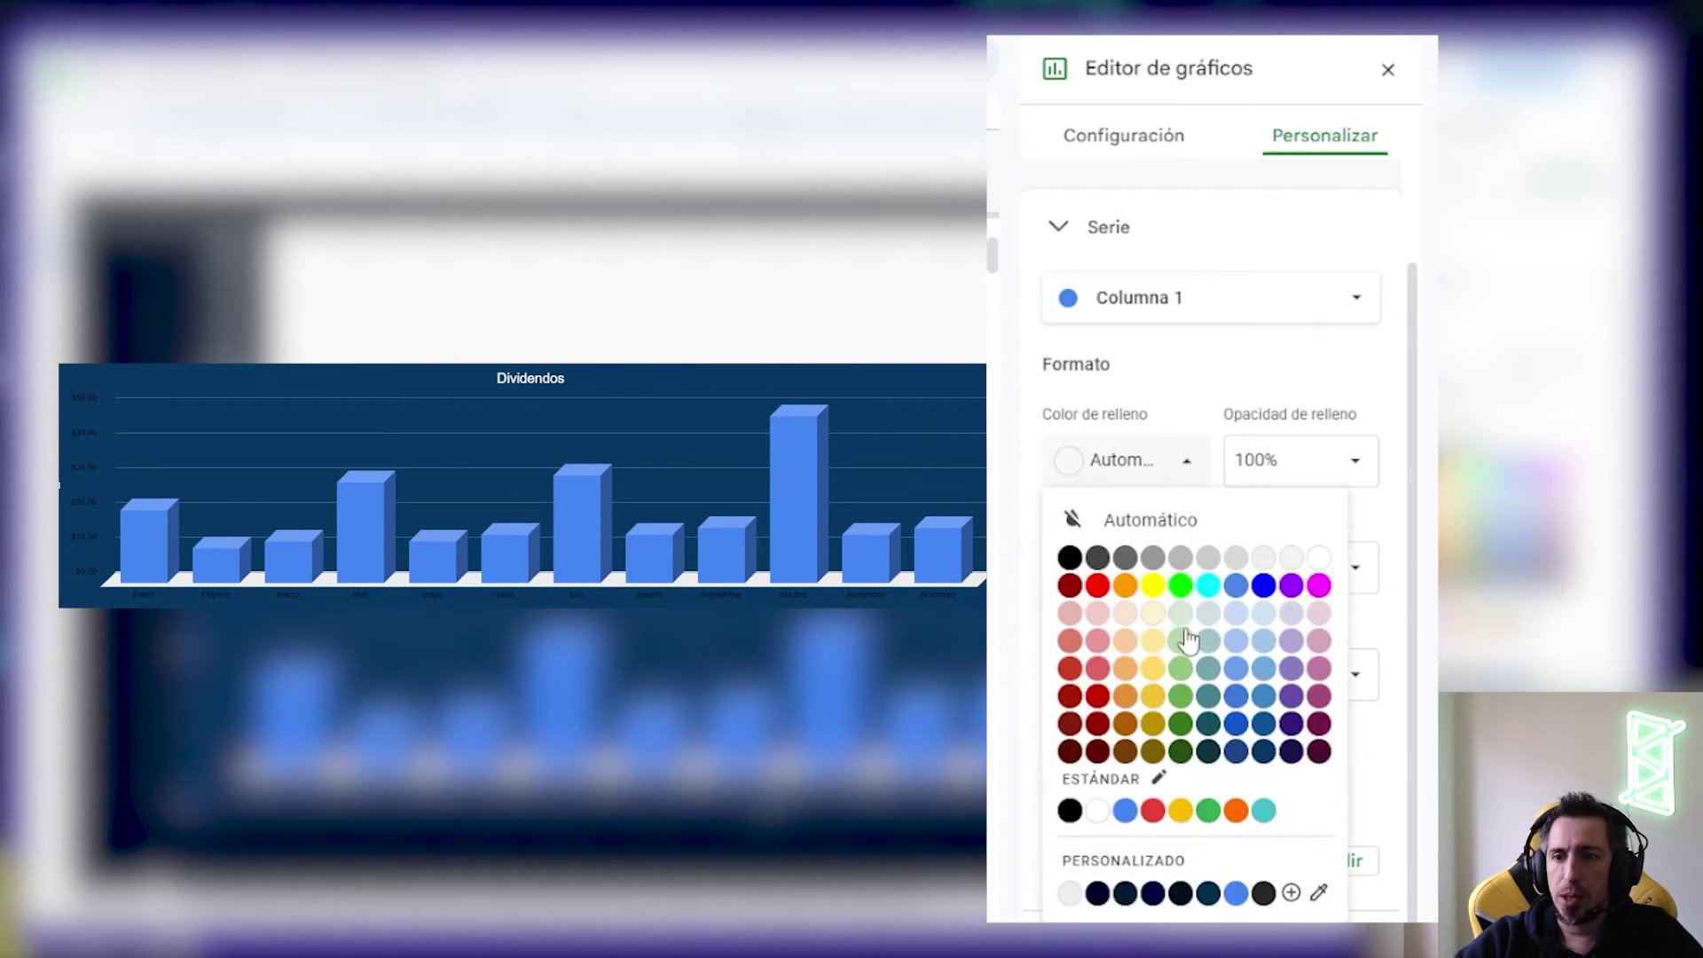
pyautogui.click(1180, 584)
pyautogui.click(1149, 466)
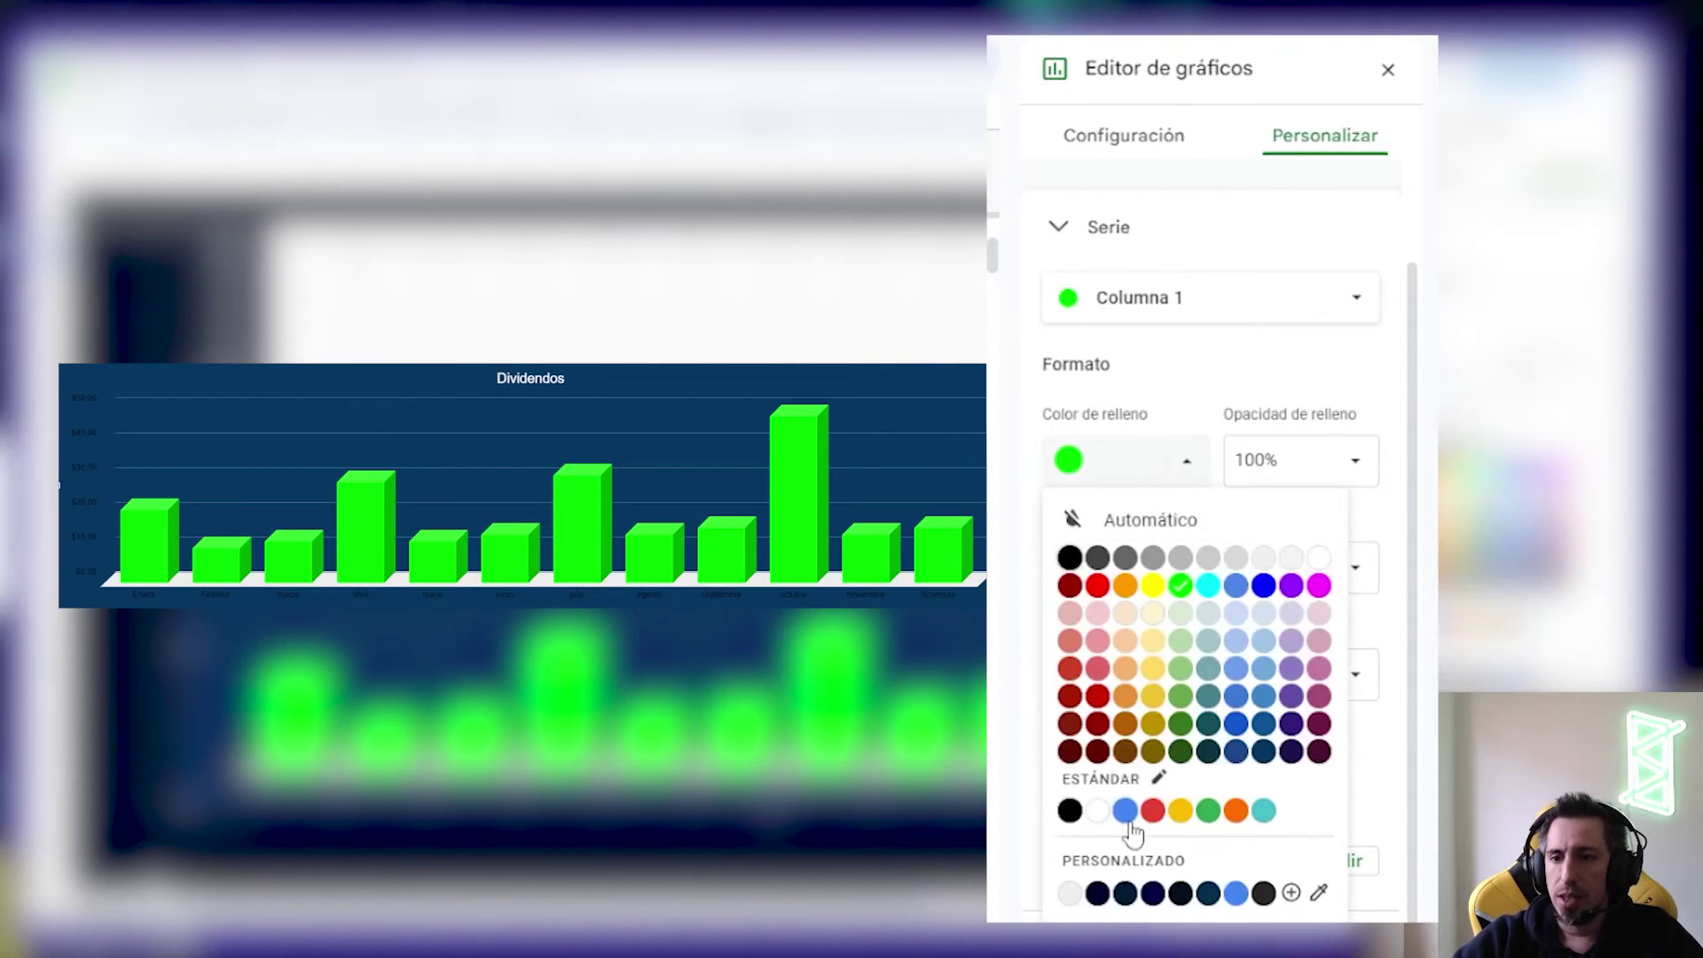
pyautogui.click(1126, 817)
pyautogui.click(1151, 461)
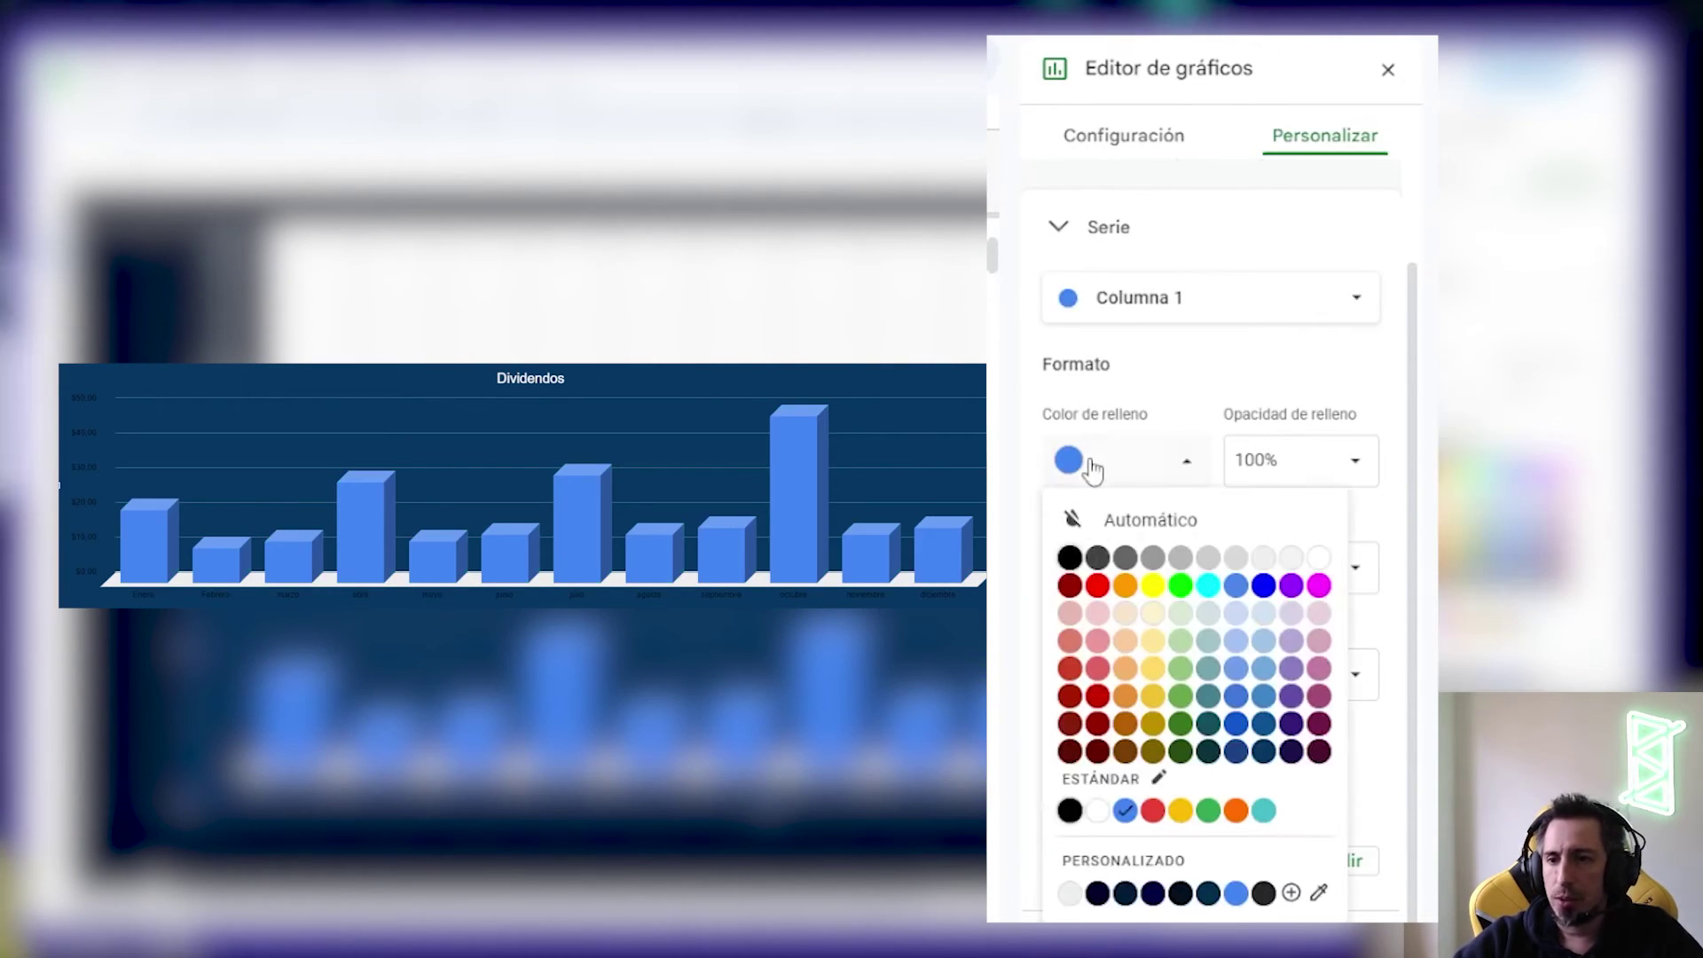
pyautogui.click(1208, 727)
# Turn on data labels so each bar shows its dollar value
pyautogui.scroll(-2, 1260, 799)
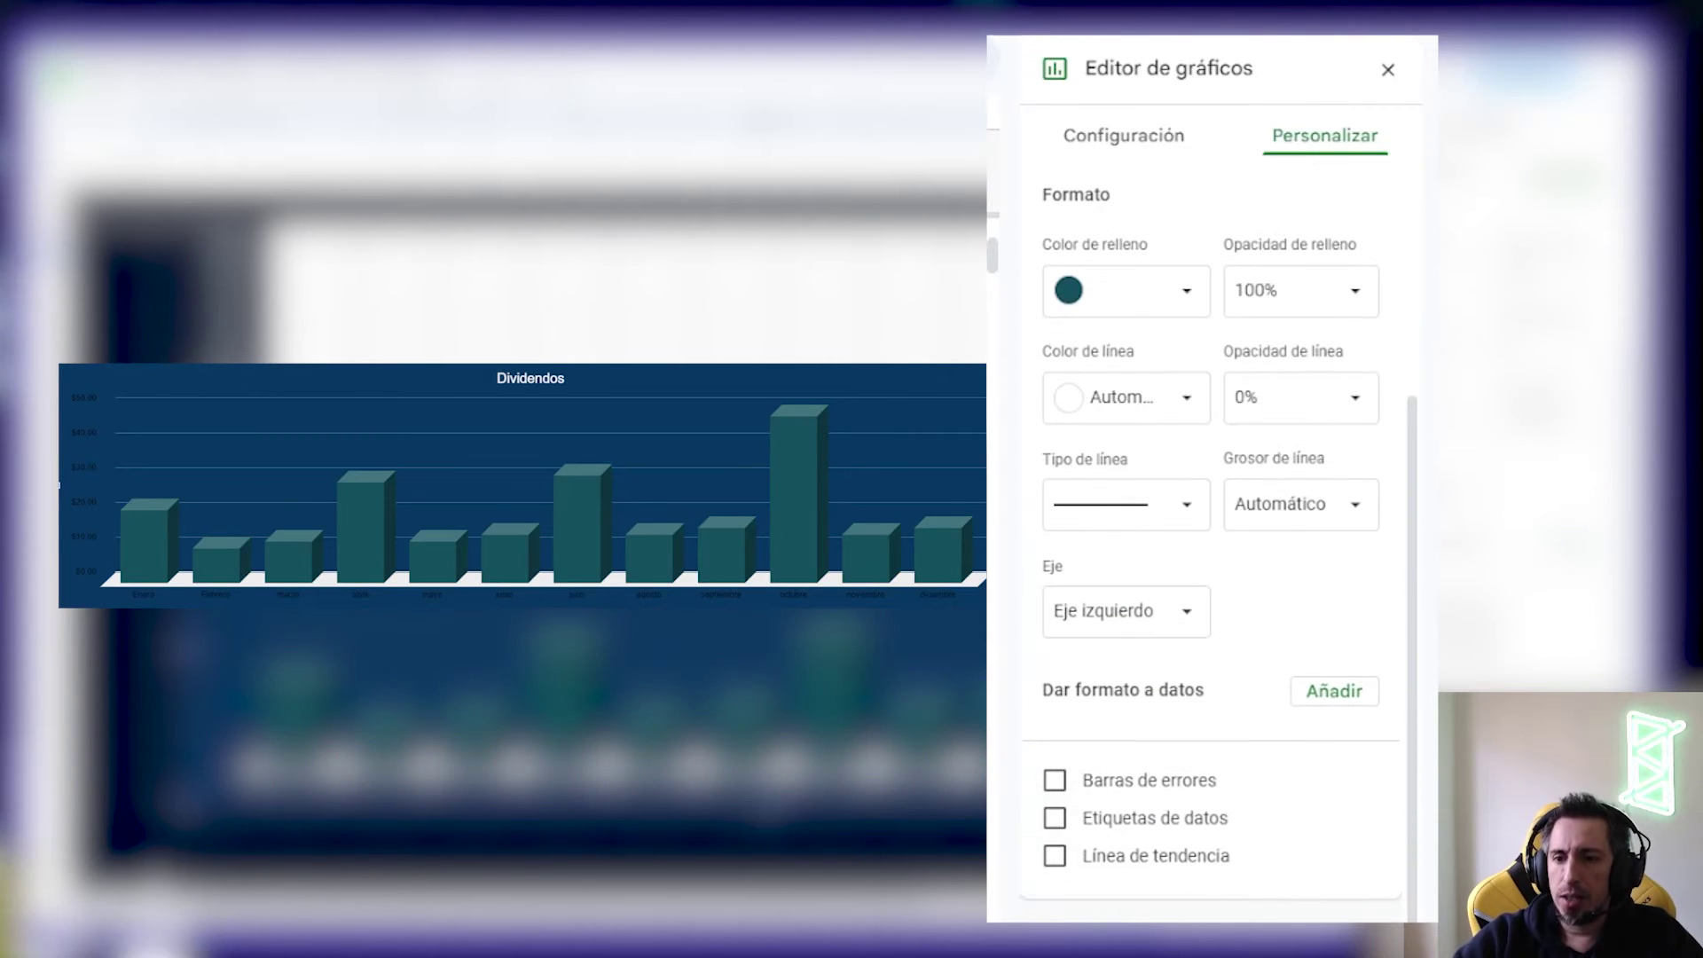
pyautogui.click(1153, 825)
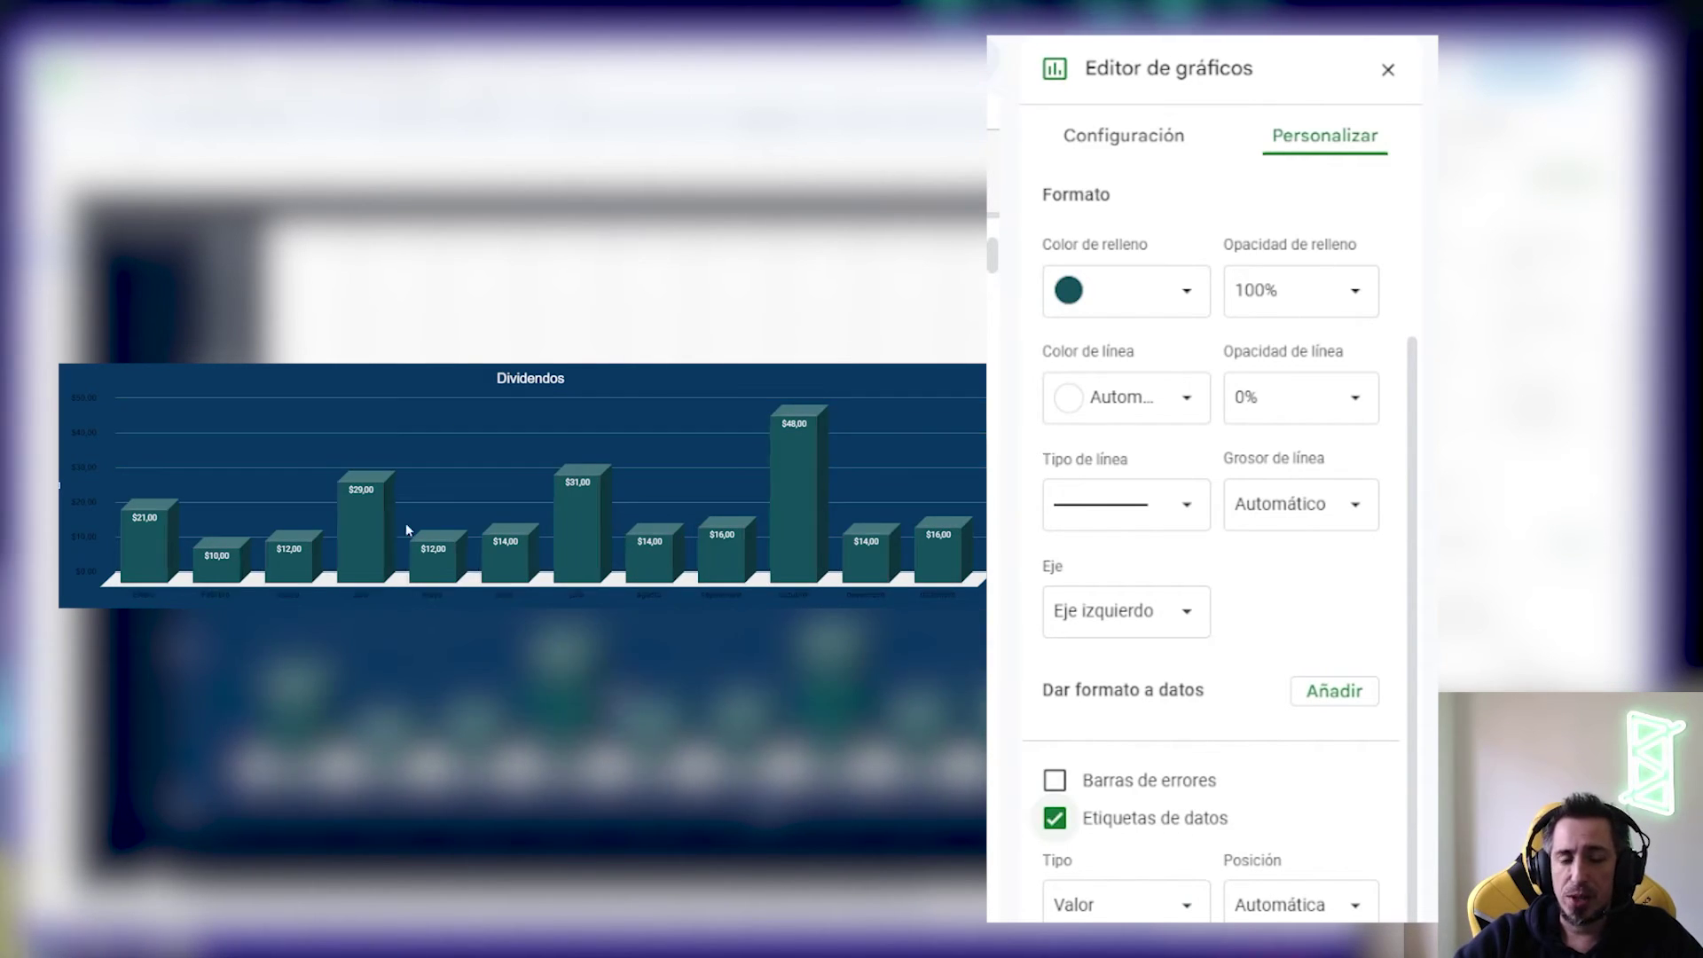
pyautogui.scroll(-2, 1361, 818)
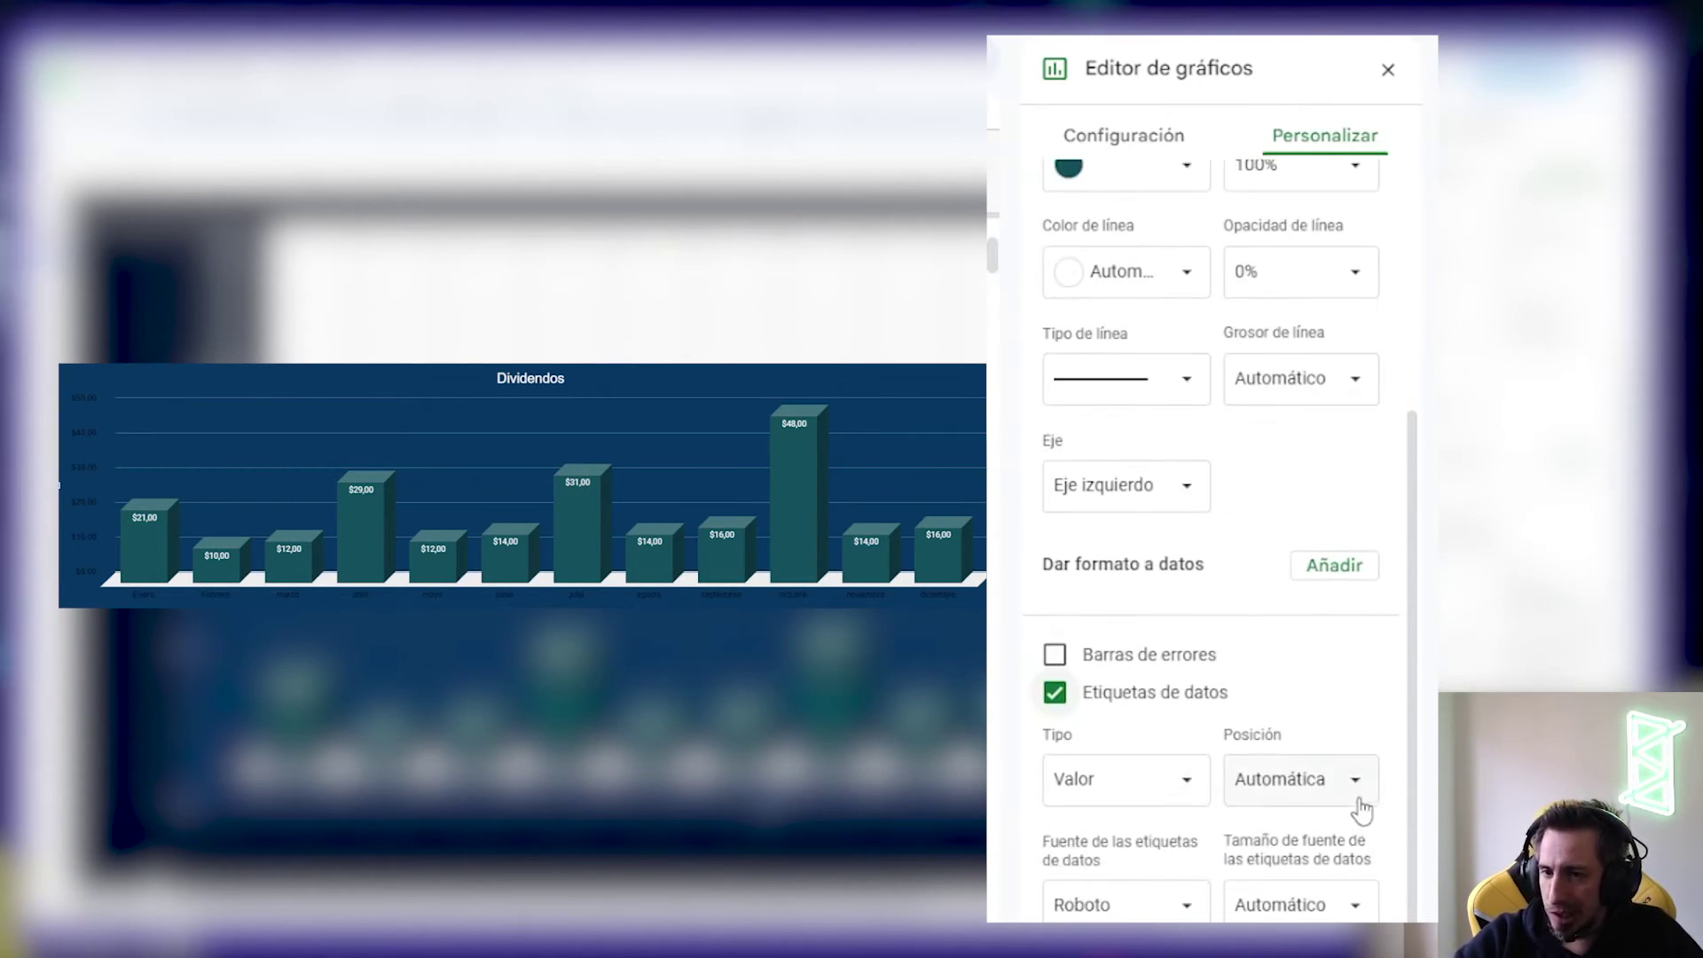
pyautogui.scroll(-3, 1361, 806)
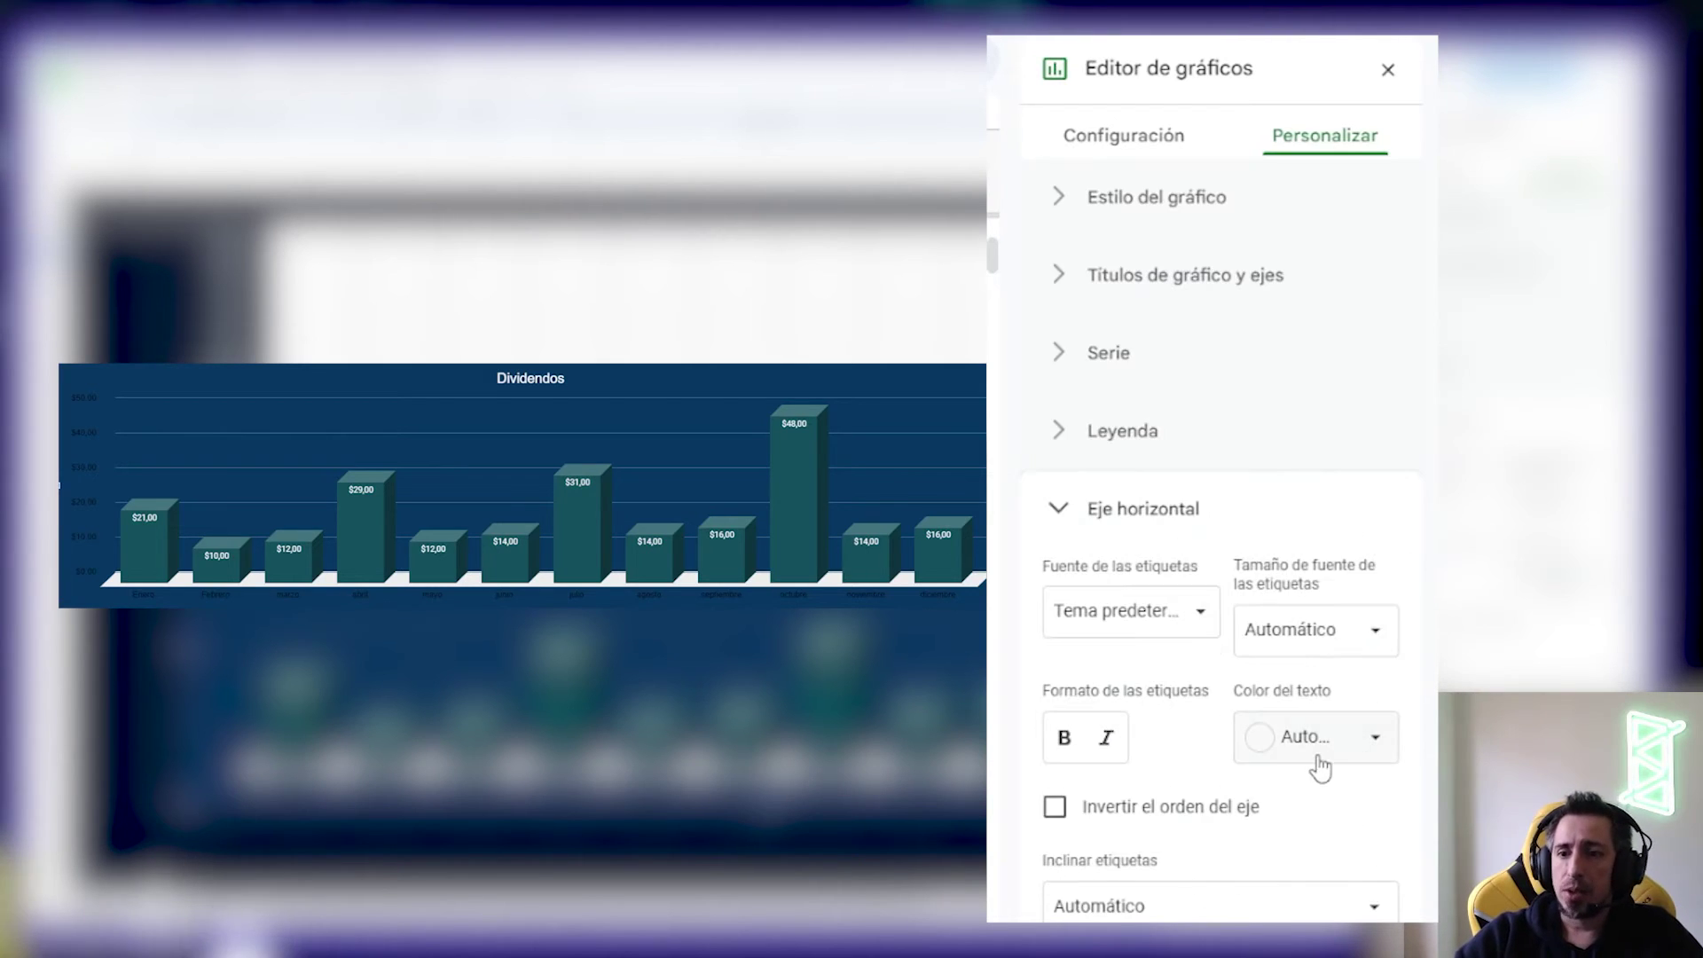
pyautogui.click(1342, 634)
# Make the horizontal-axis month labels white and italic
pyautogui.click(1384, 643)
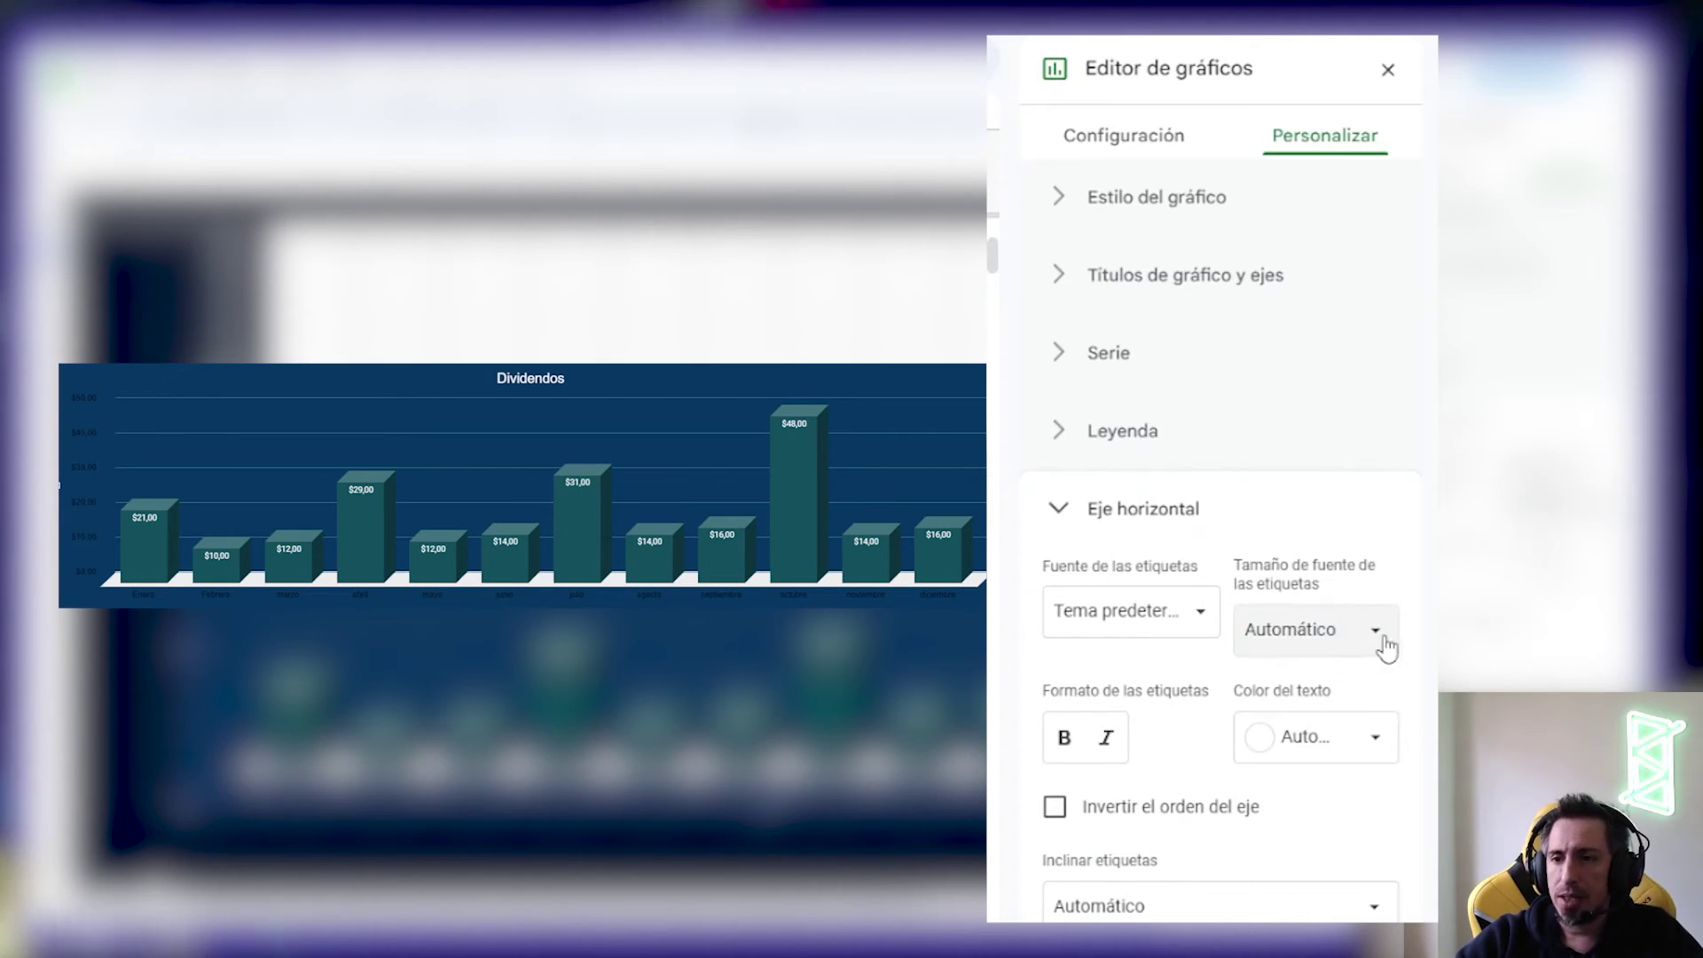
pyautogui.click(1381, 734)
pyautogui.click(1374, 843)
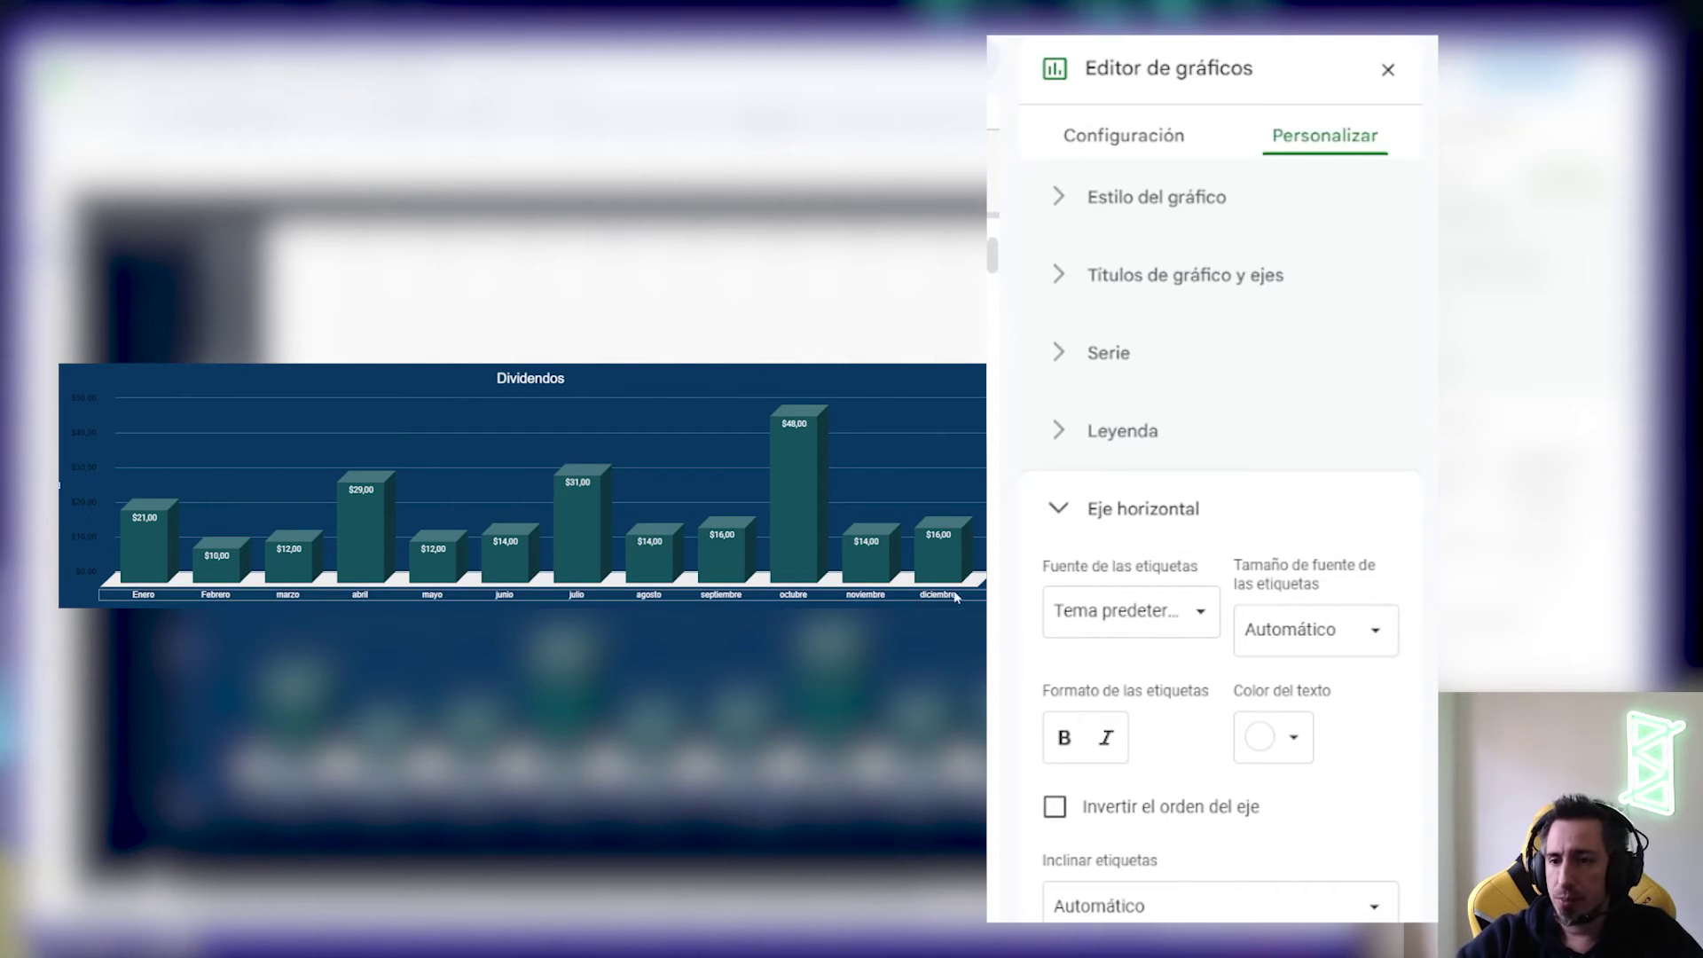
pyautogui.click(1070, 748)
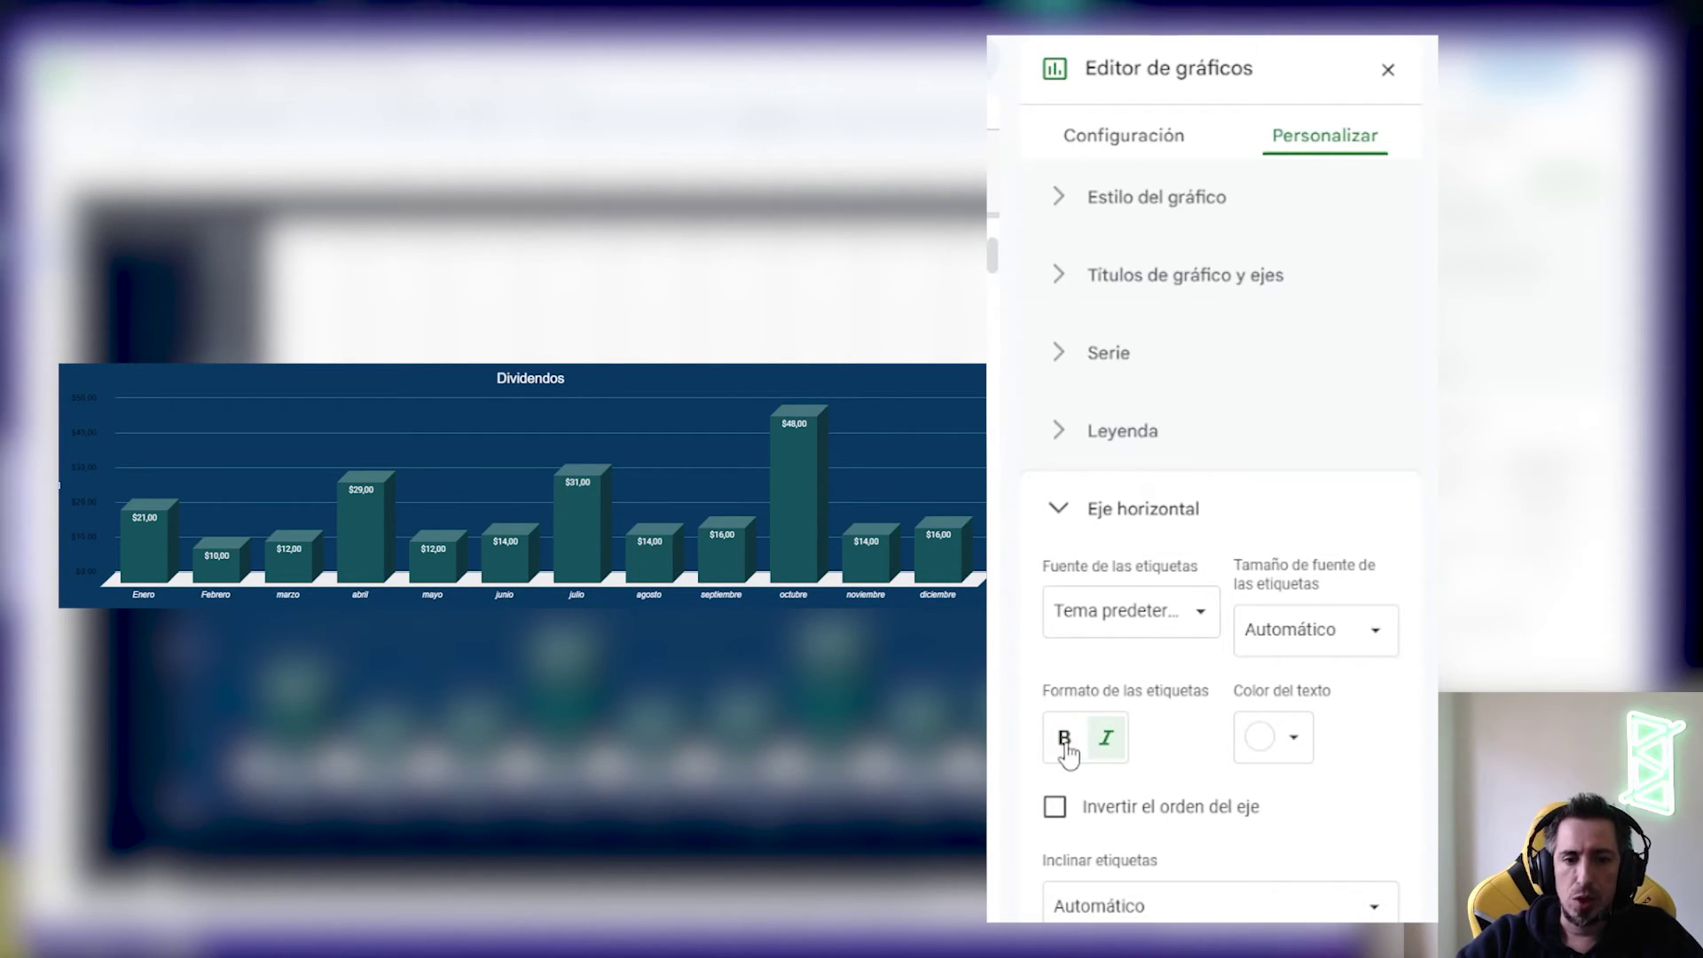
# Make the vertical-axis dollar labels white
pyautogui.scroll(-3, 1109, 750)
pyautogui.click(1286, 892)
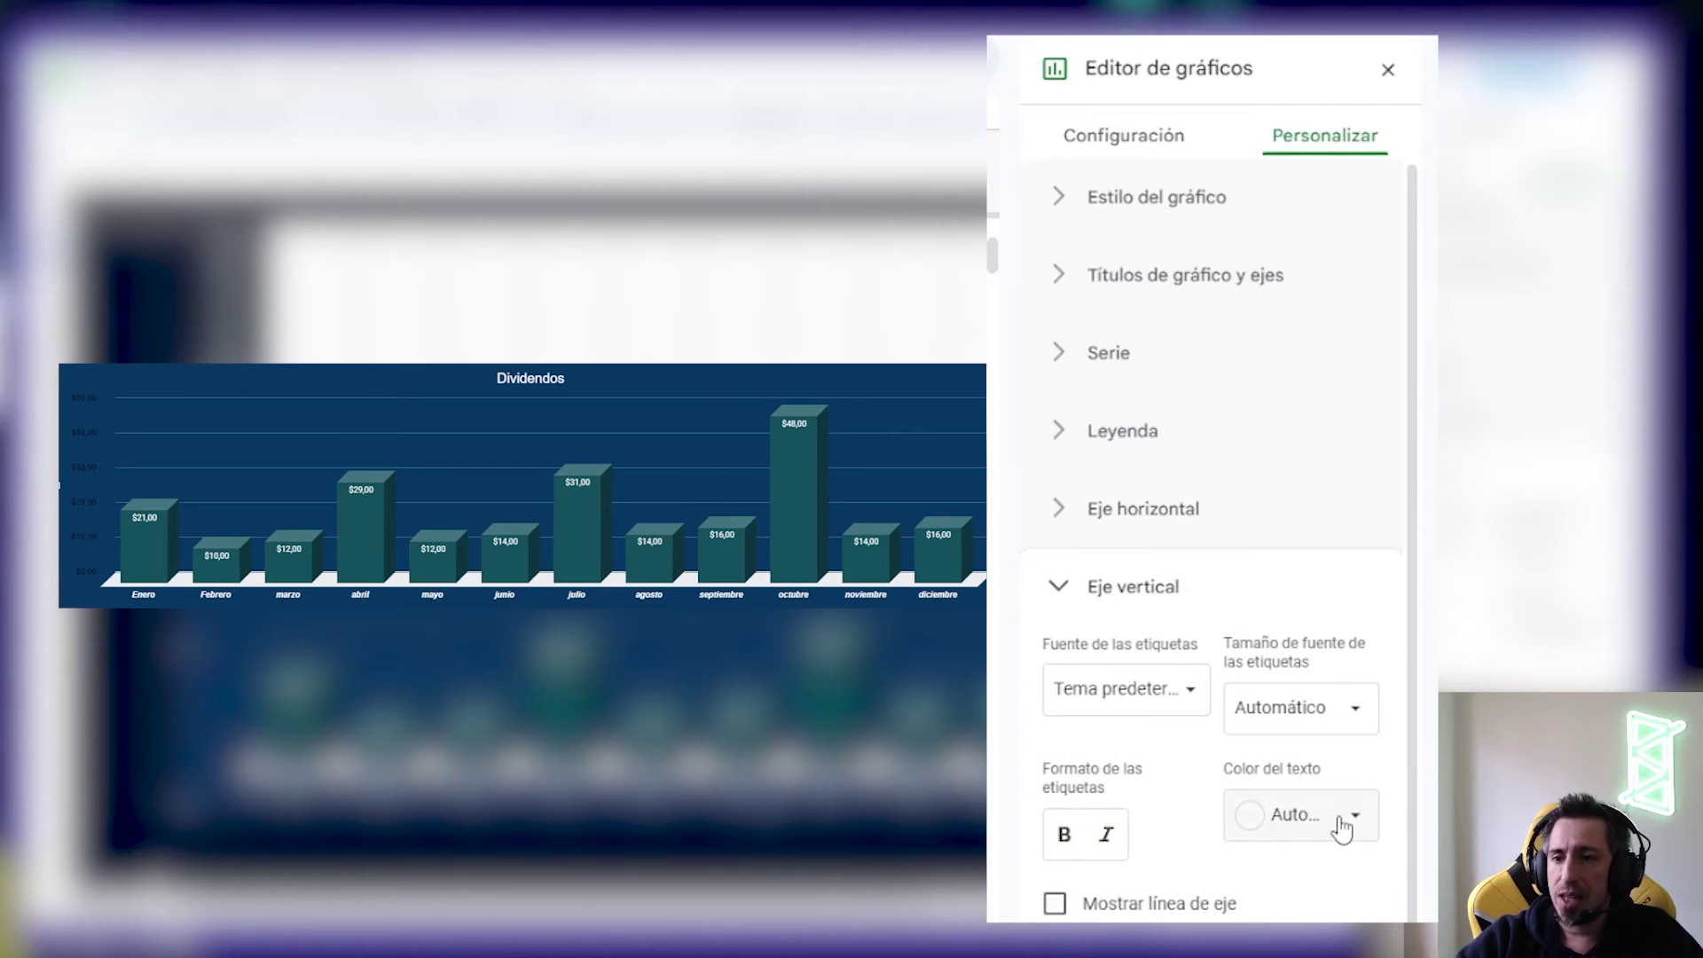
pyautogui.click(1338, 817)
pyautogui.click(1331, 902)
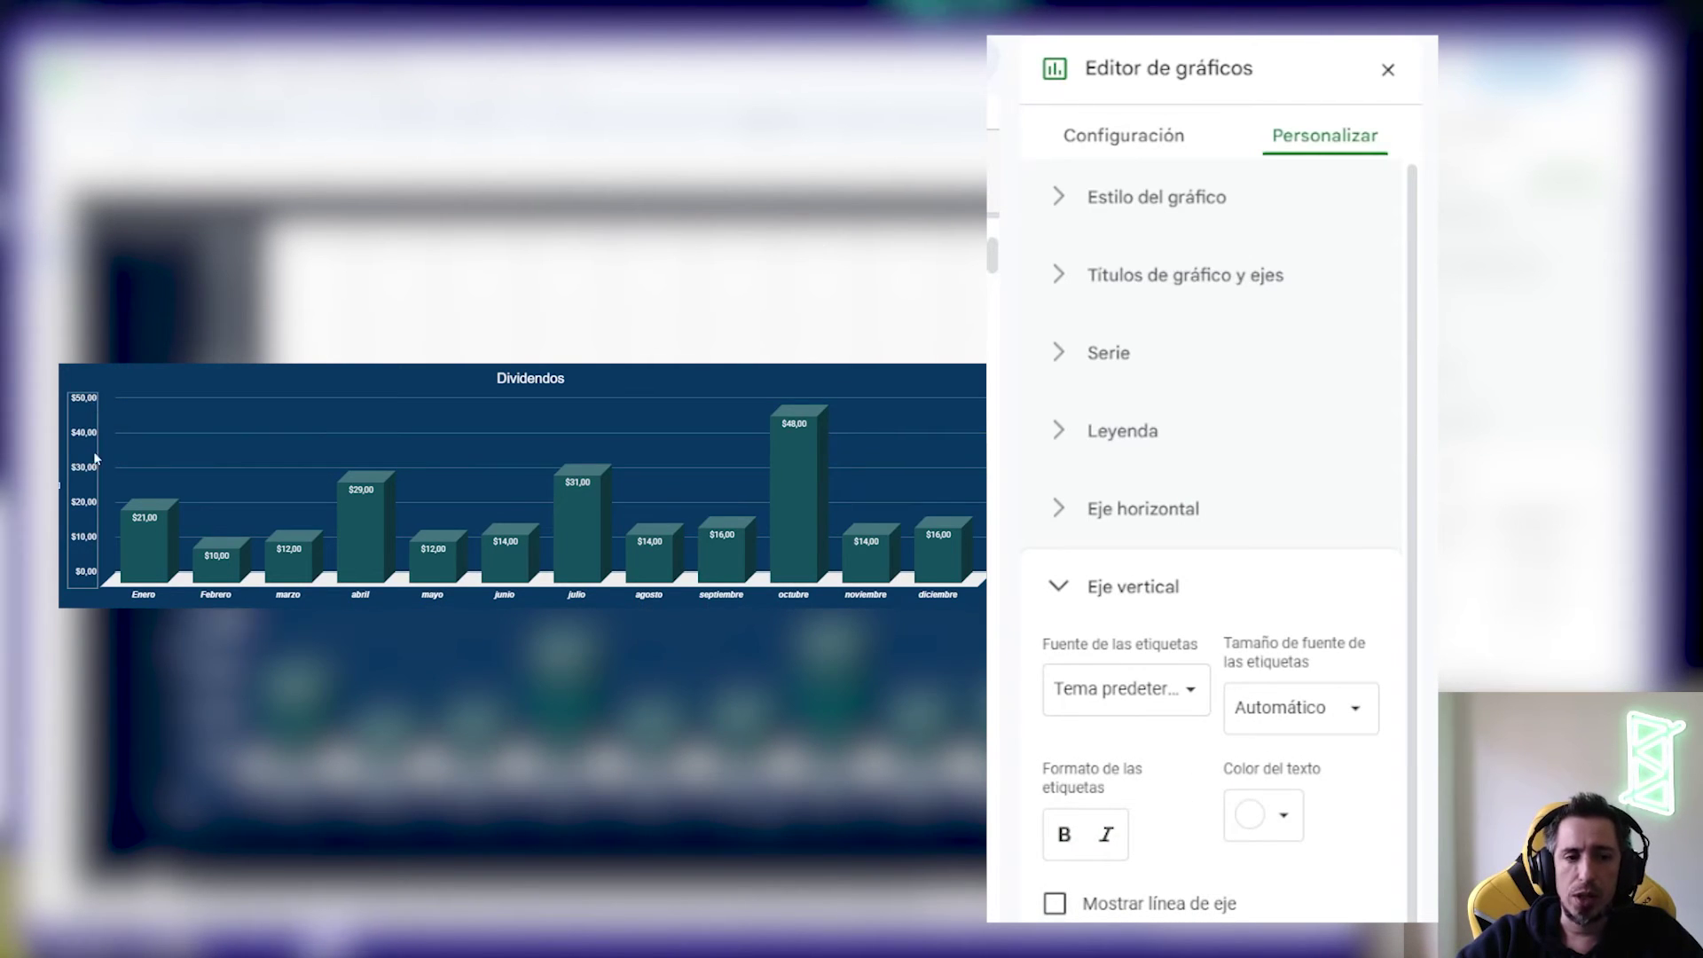
# Try a vertical axis maximum of 2000, then 200, then clear it for automatic scaling
pyautogui.scroll(-2, 1128, 898)
pyautogui.write('0')
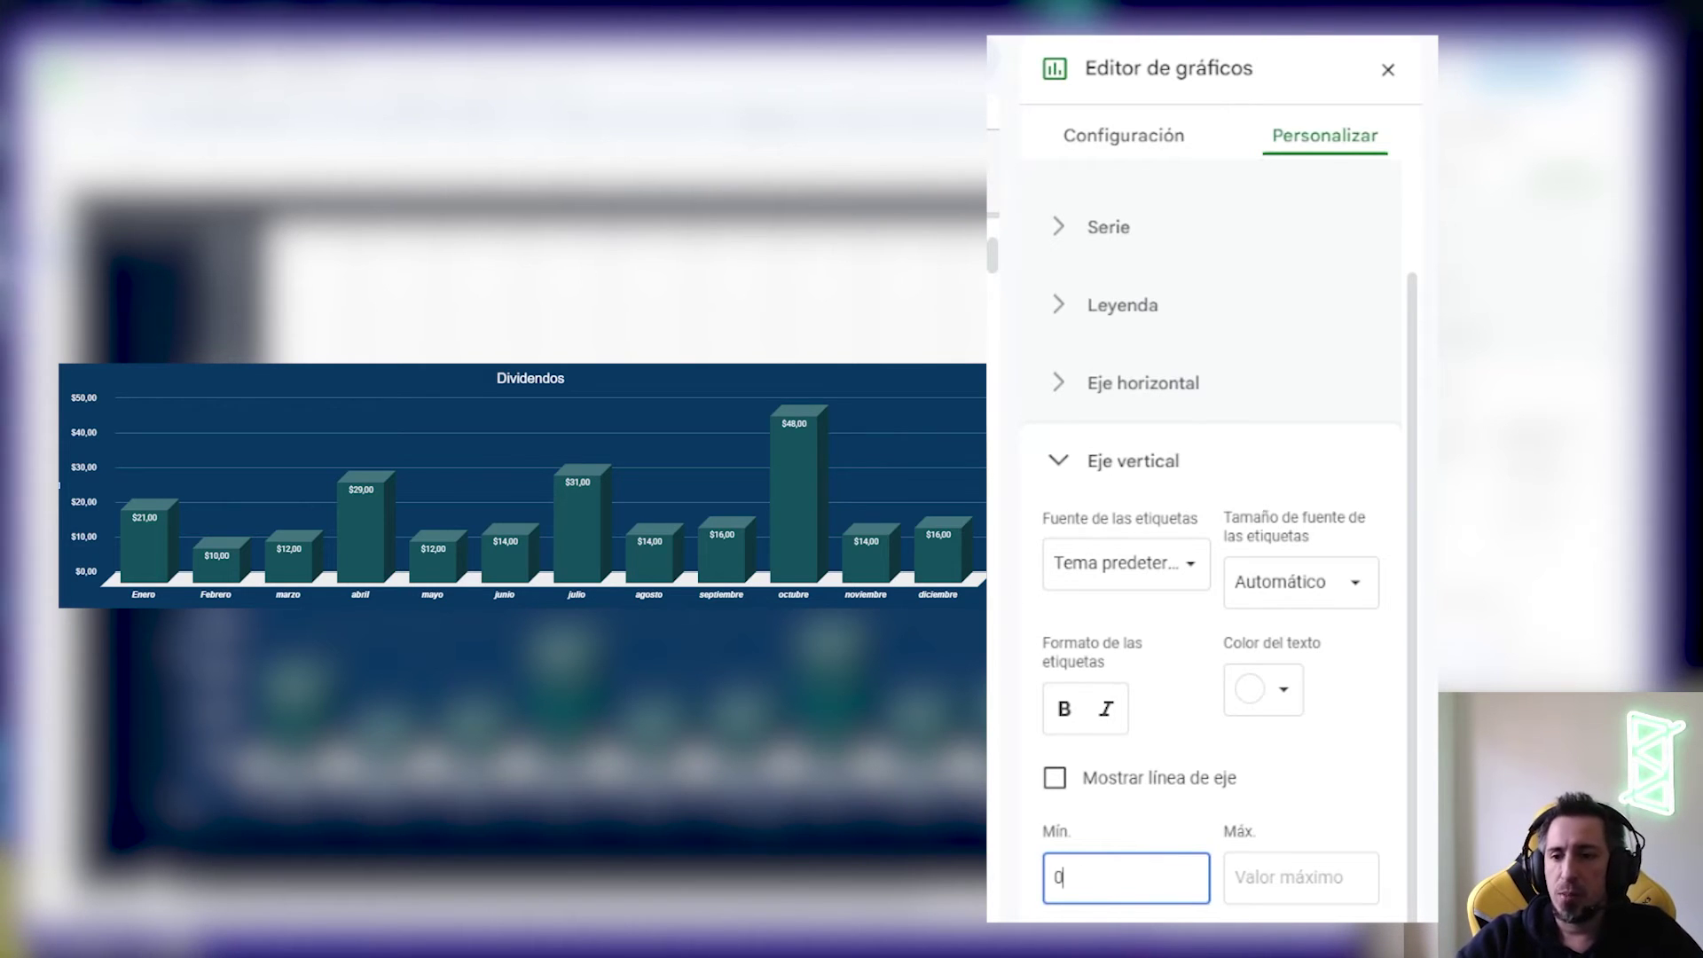
pyautogui.click(1301, 877)
pyautogui.write('2000')
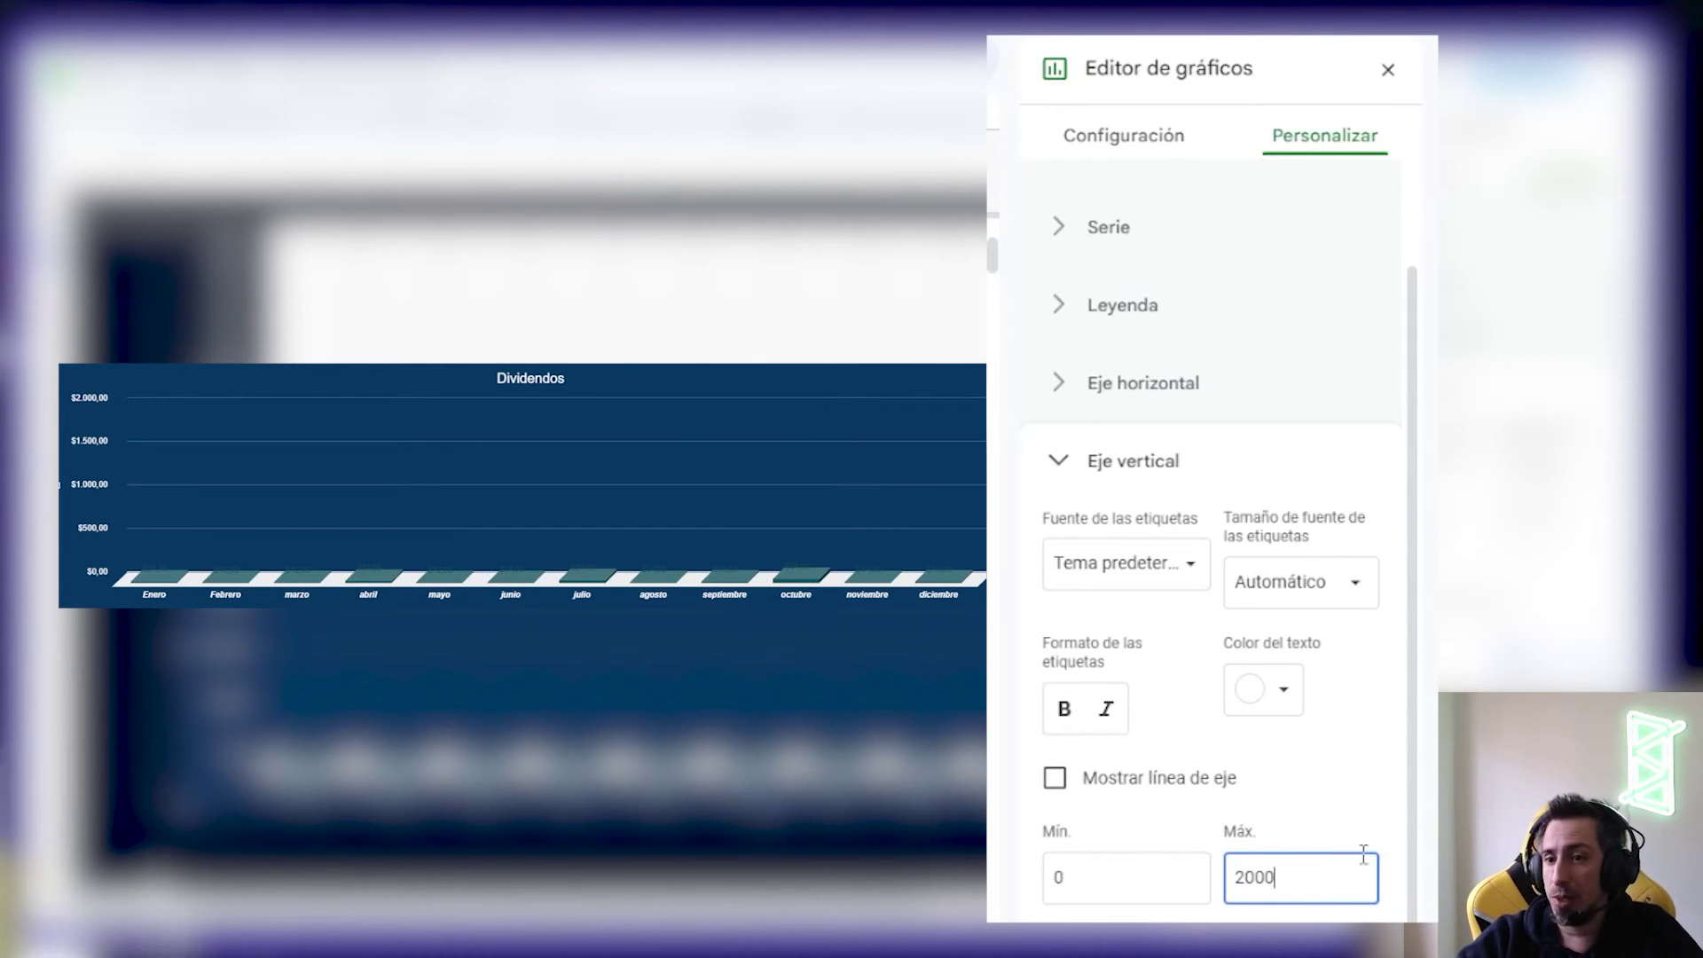
pyautogui.press('BackSpace')
pyautogui.click(1311, 817)
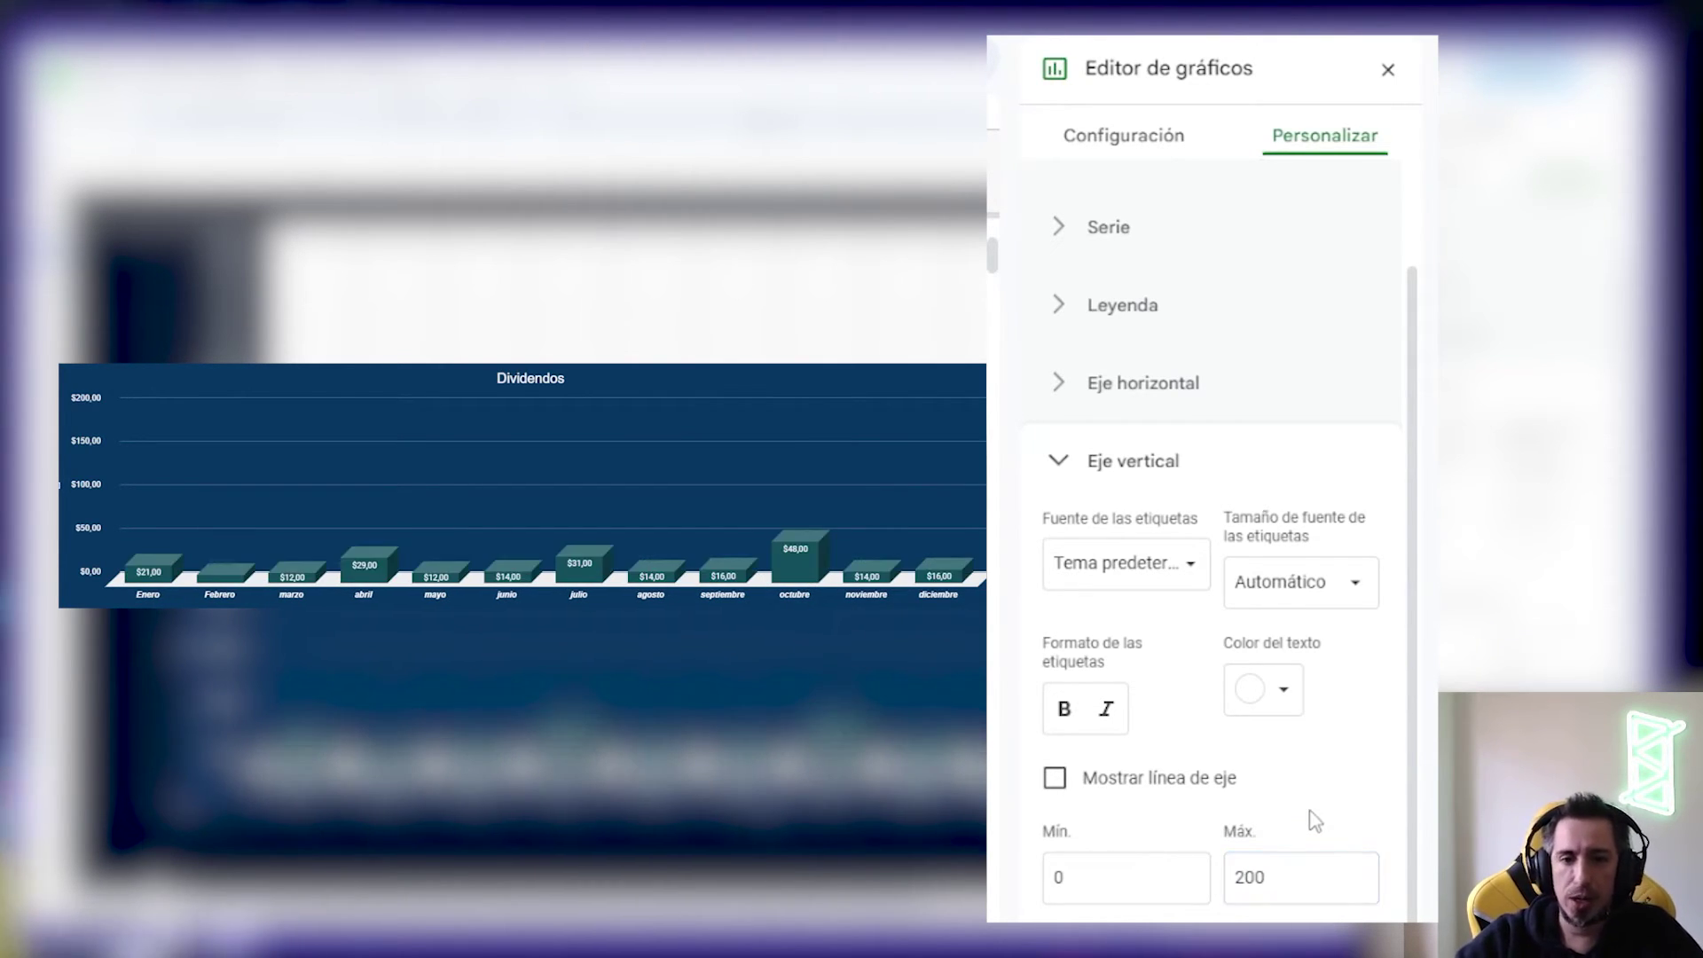
pyautogui.doubleClick(1316, 876)
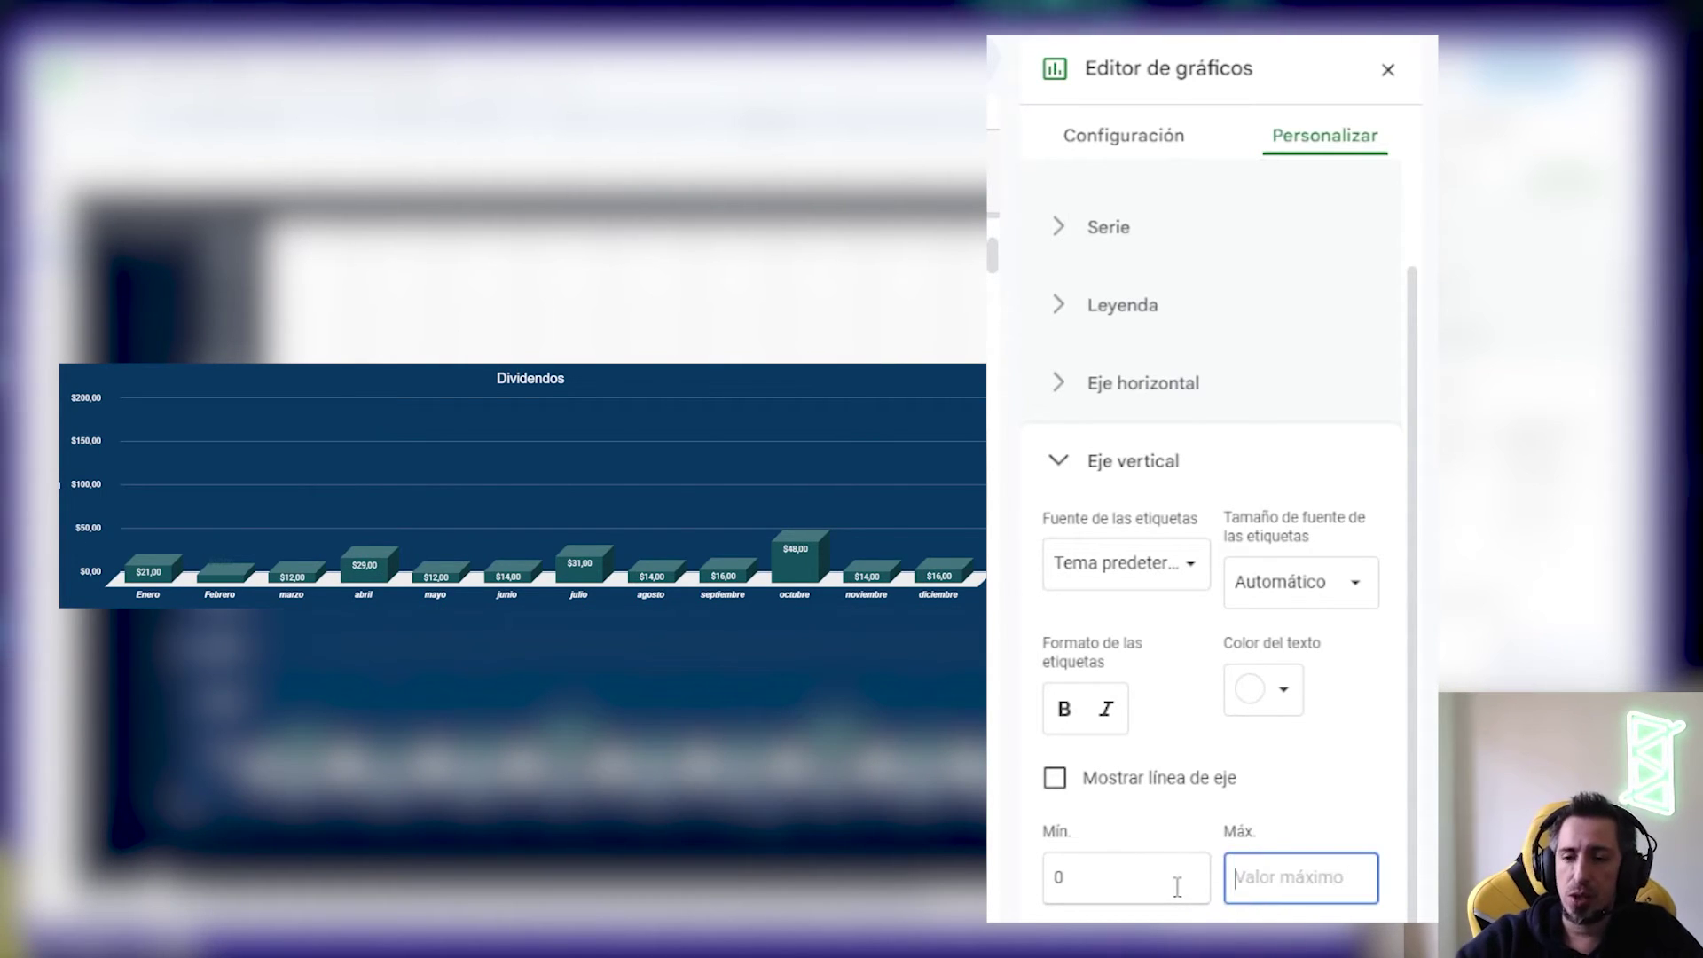
pyautogui.click(1177, 887)
pyautogui.click(1381, 739)
pyautogui.scroll(-1, 1366, 781)
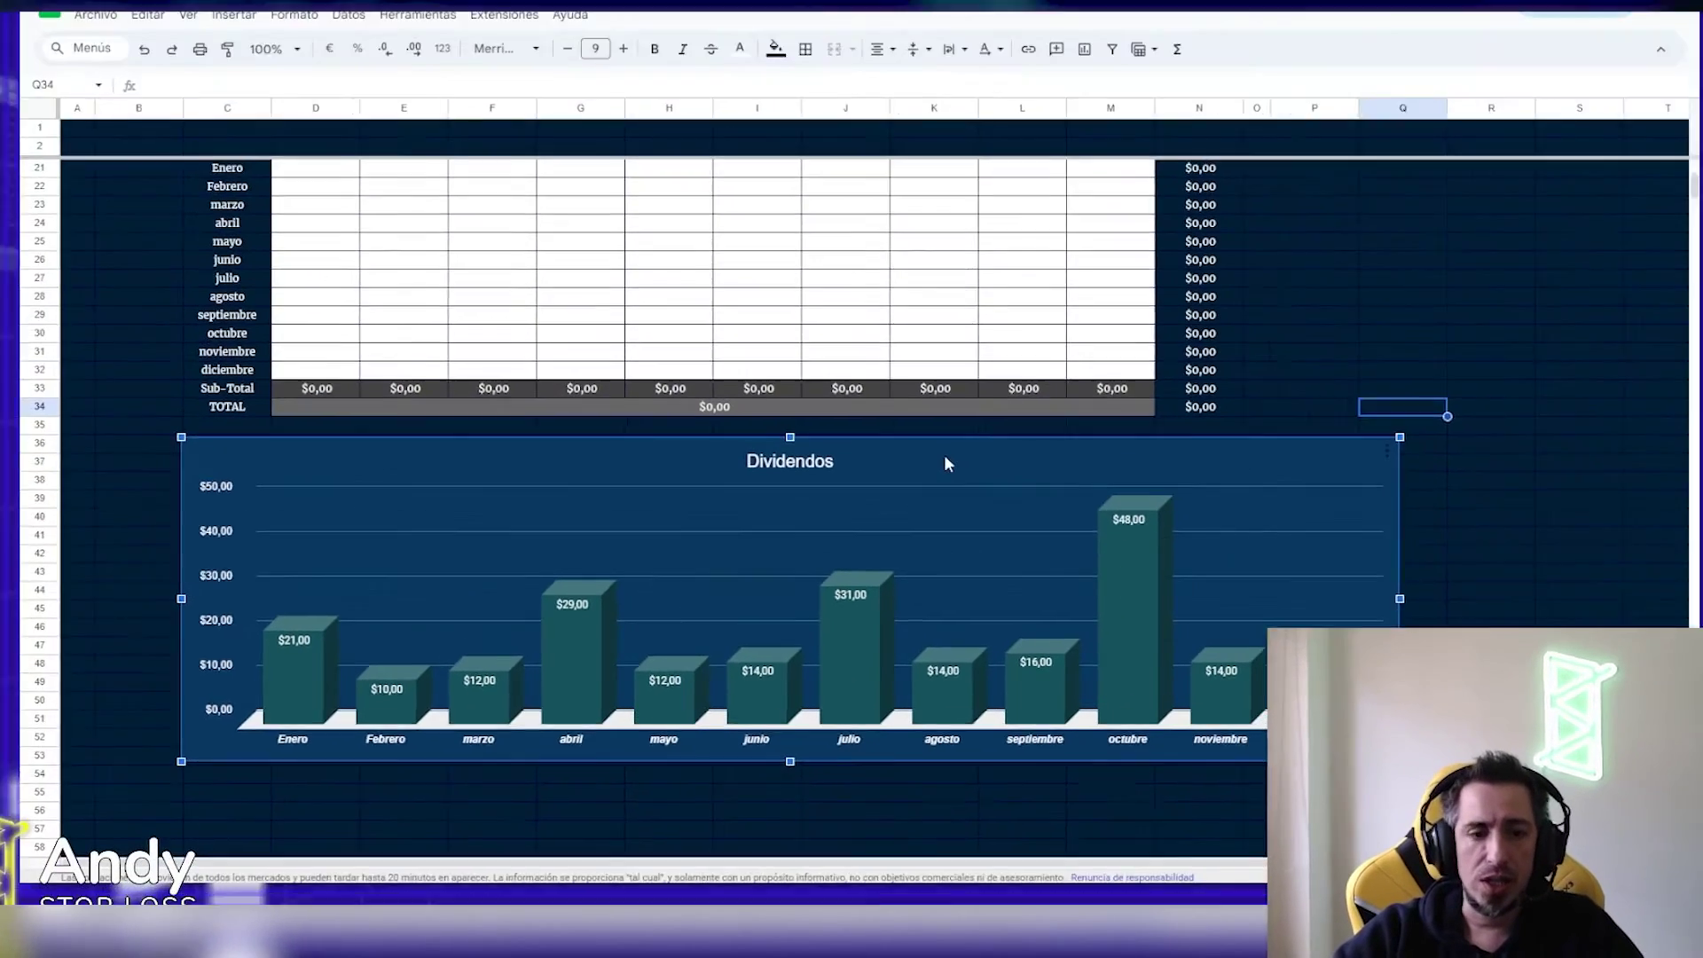
# Paste a copy of the Dividendos chart onto the dashboard sheet and widen it to the right
pyautogui.hotkey('ctrl', 'c')
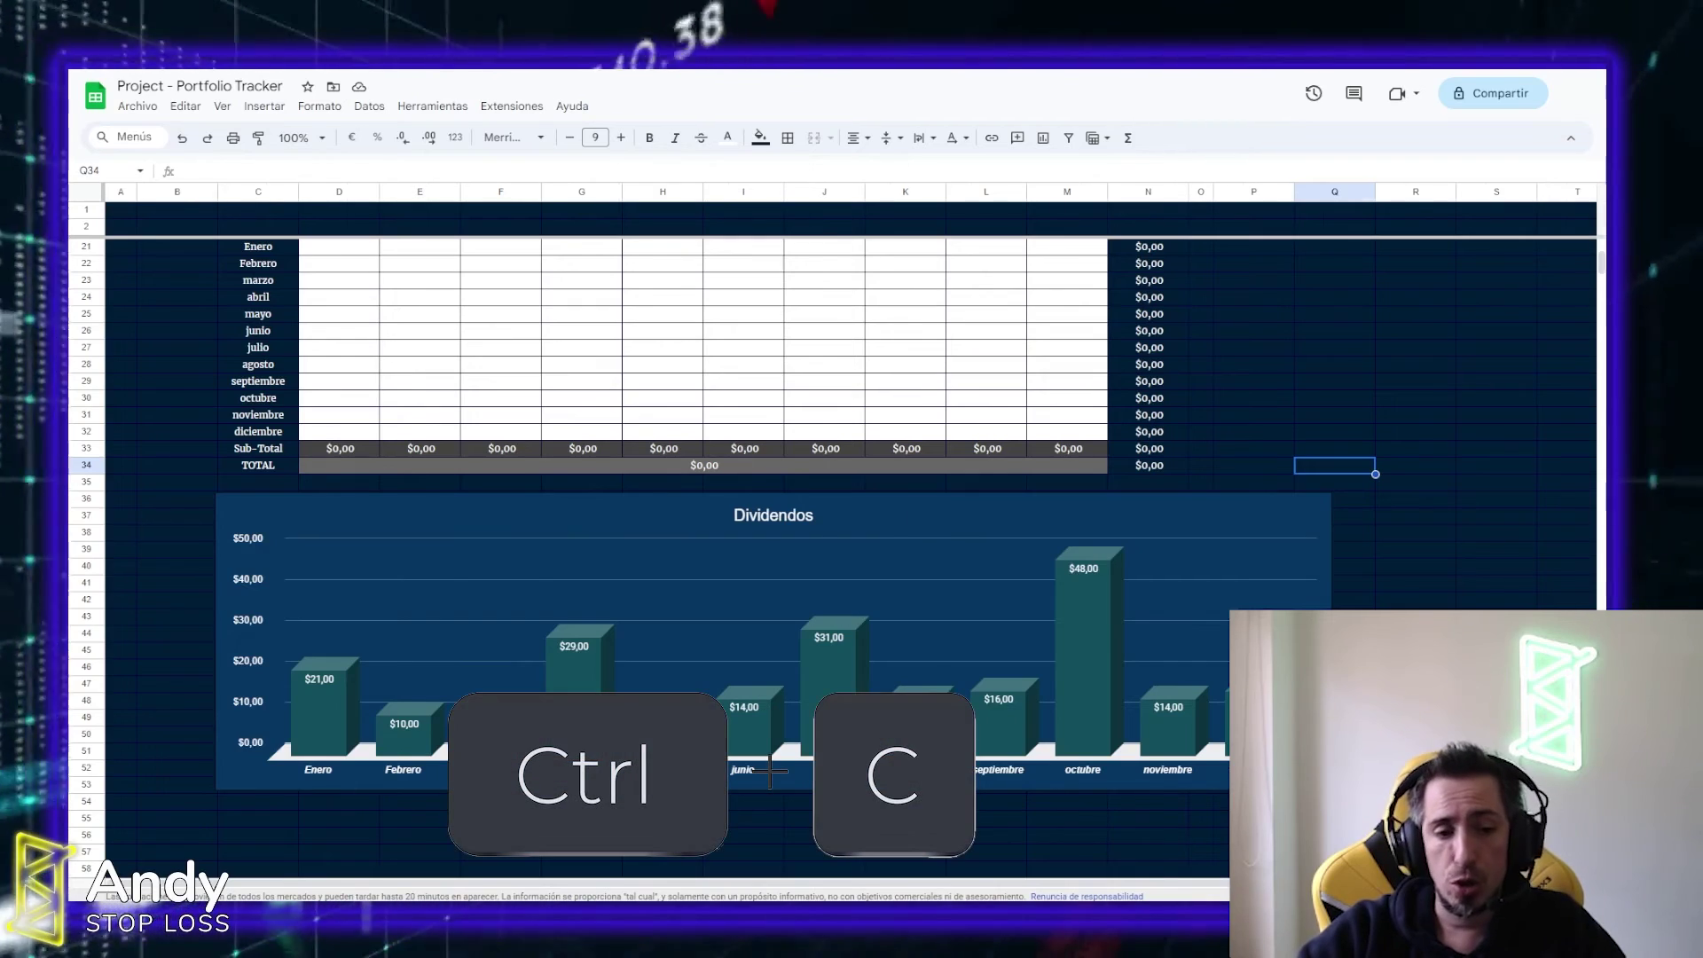
pyautogui.hotkey('ctrl', 'shift', 'pageup')
pyautogui.scroll(-3, 1085, 419)
pyautogui.scroll(-2, 1083, 647)
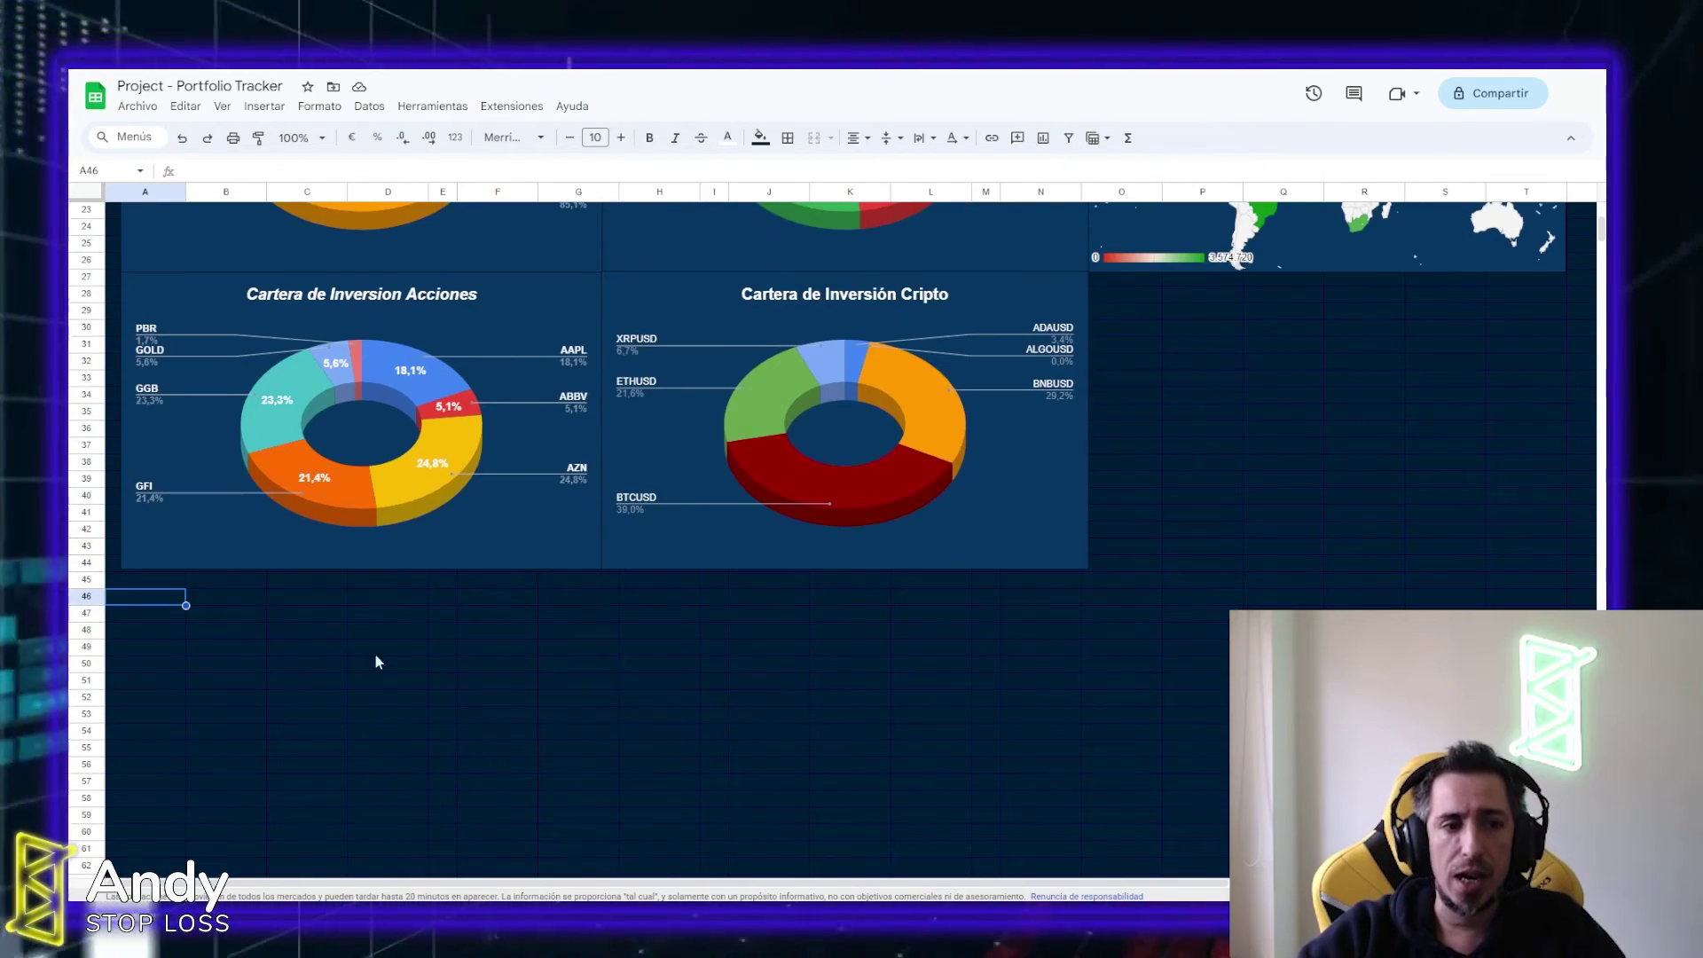
pyautogui.hotkey('ctrl', 'v')
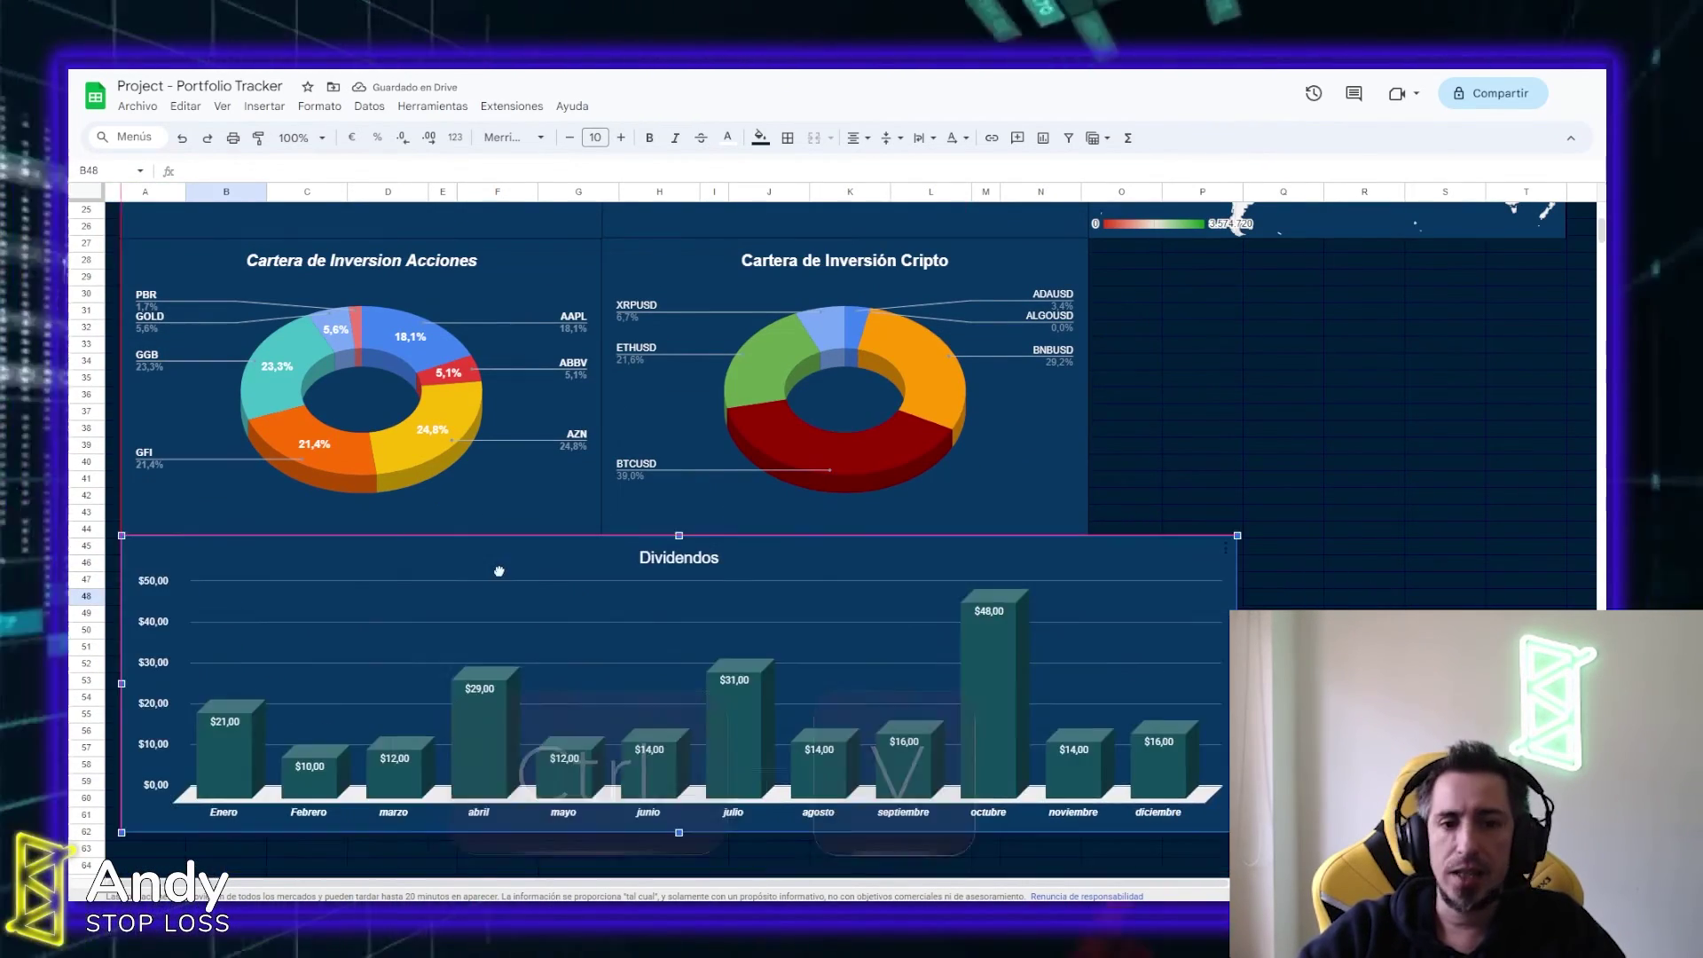
pyautogui.moveTo(1238, 683); pyautogui.dragTo(1553, 683)
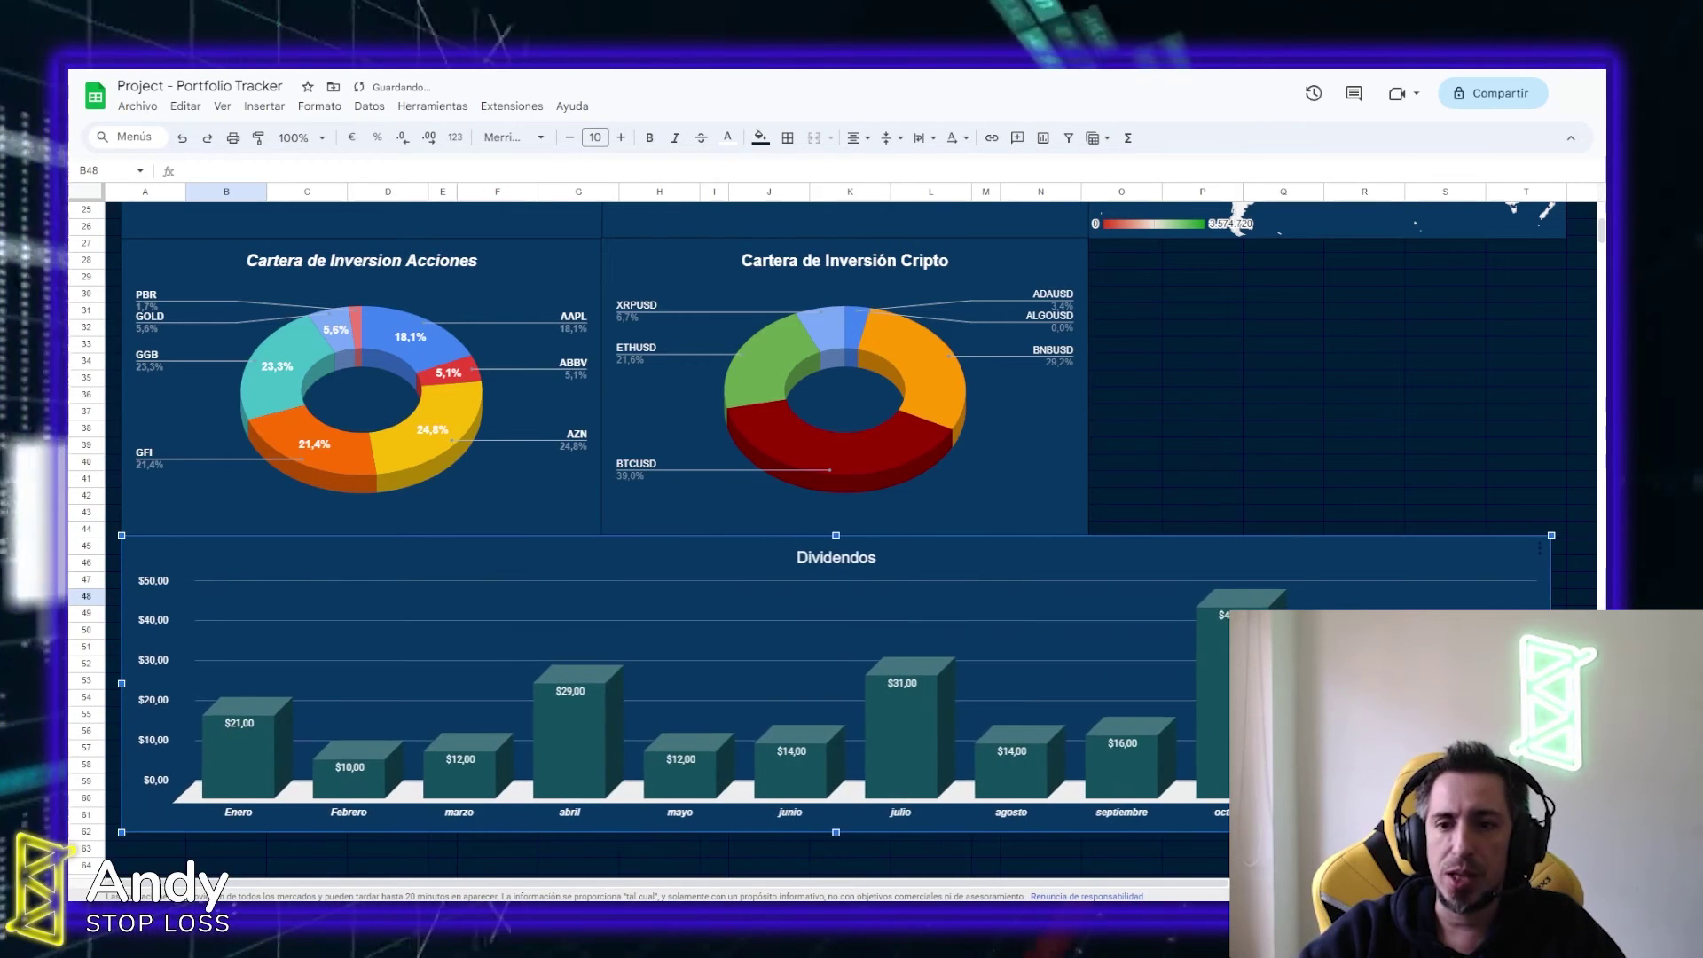
pyautogui.click(1365, 445)
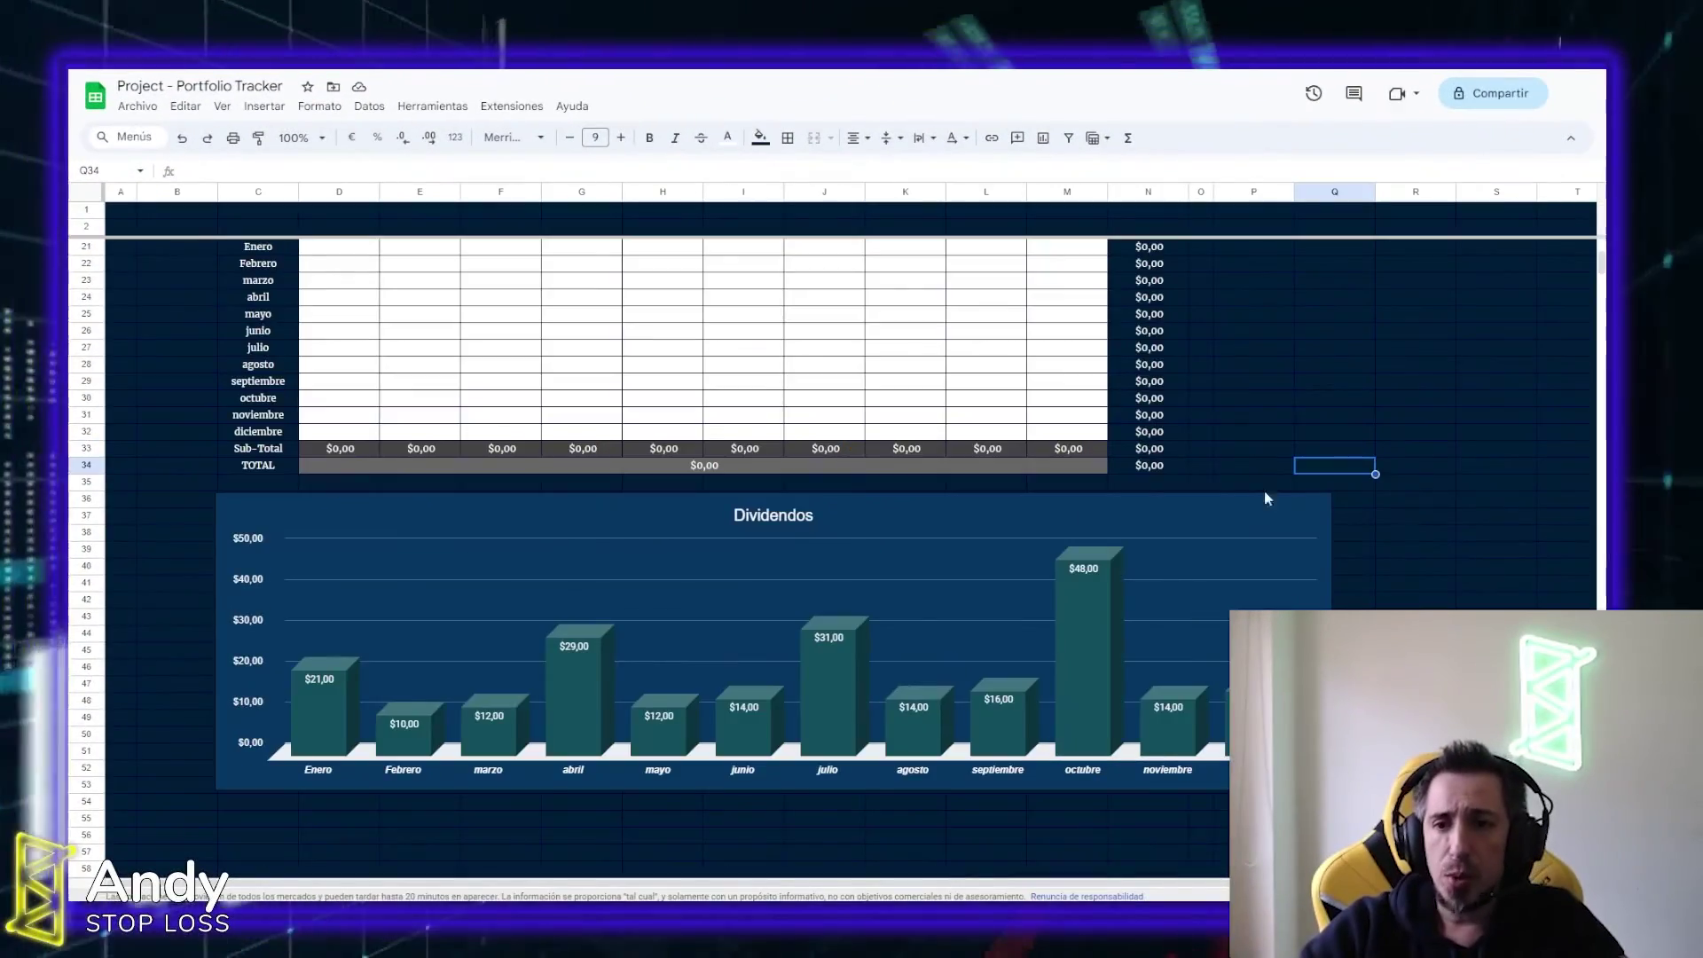
# Copy the Enero–diciembre month names below the existing summary list
pyautogui.scroll(3, 1266, 499)
pyautogui.scroll(3, 1434, 488)
pyautogui.click(264, 550)
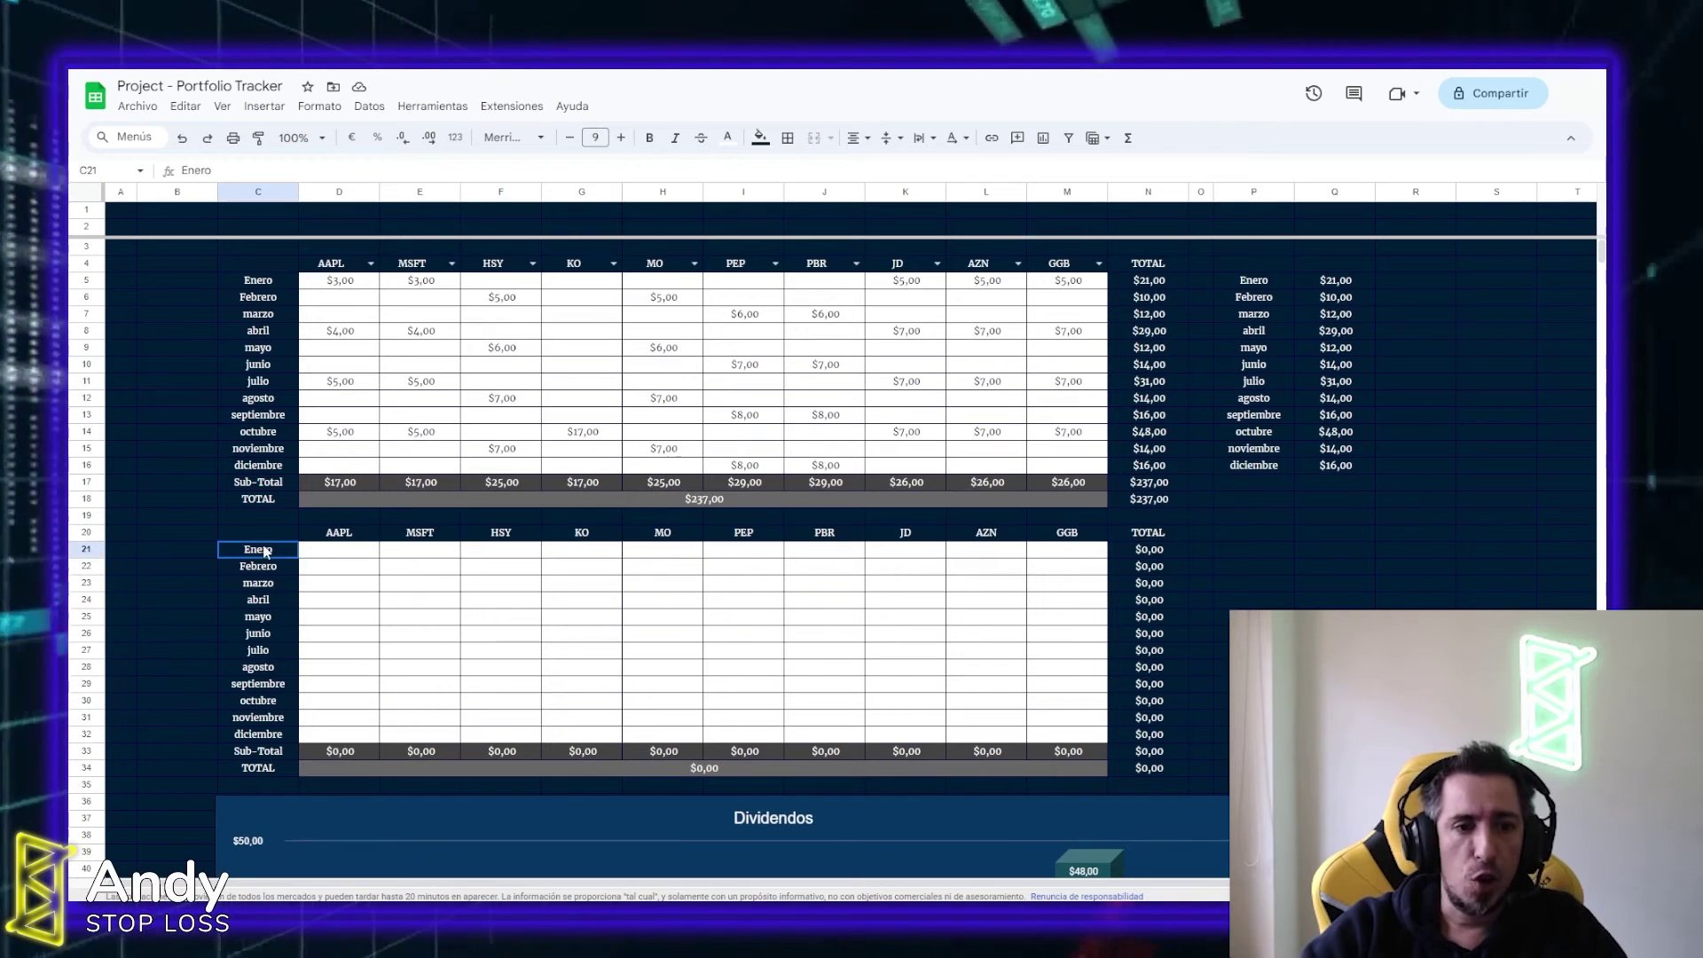
pyautogui.moveTo(265, 550); pyautogui.dragTo(286, 748)
pyautogui.hotkey('ctrl', 'c')
pyautogui.click(1254, 482)
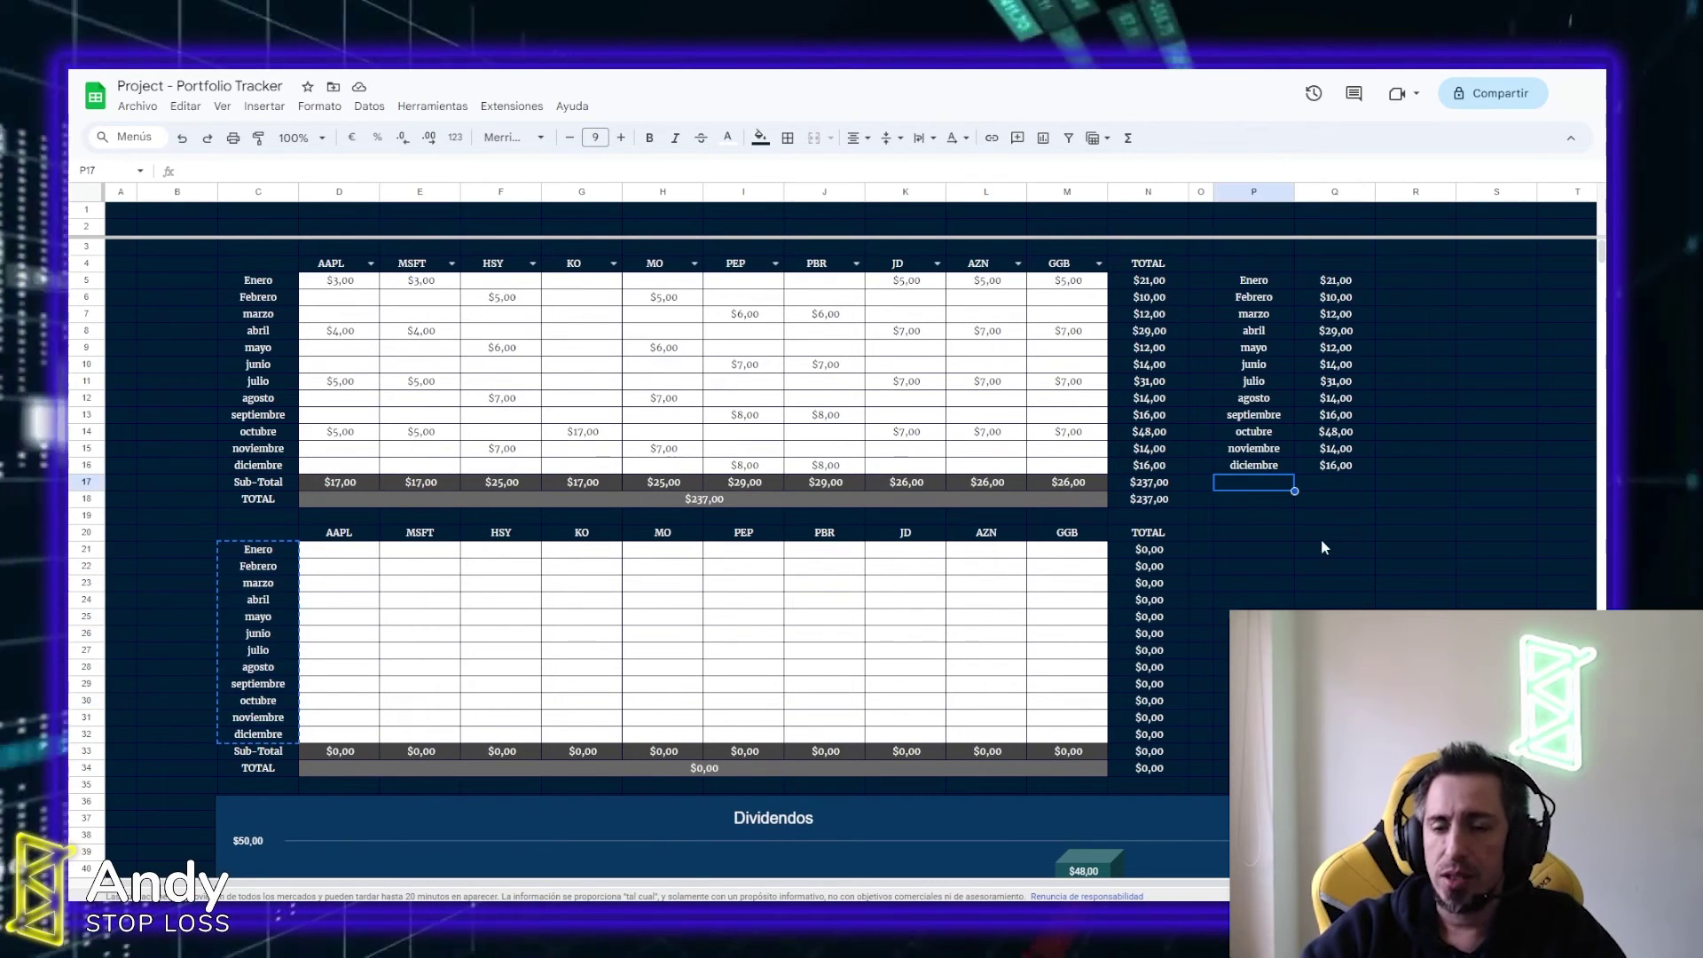
pyautogui.hotkey('ctrl', 'v')
# Link each new month's total to the lower table's monthly totals, filling down through diciembre
pyautogui.click(1149, 550)
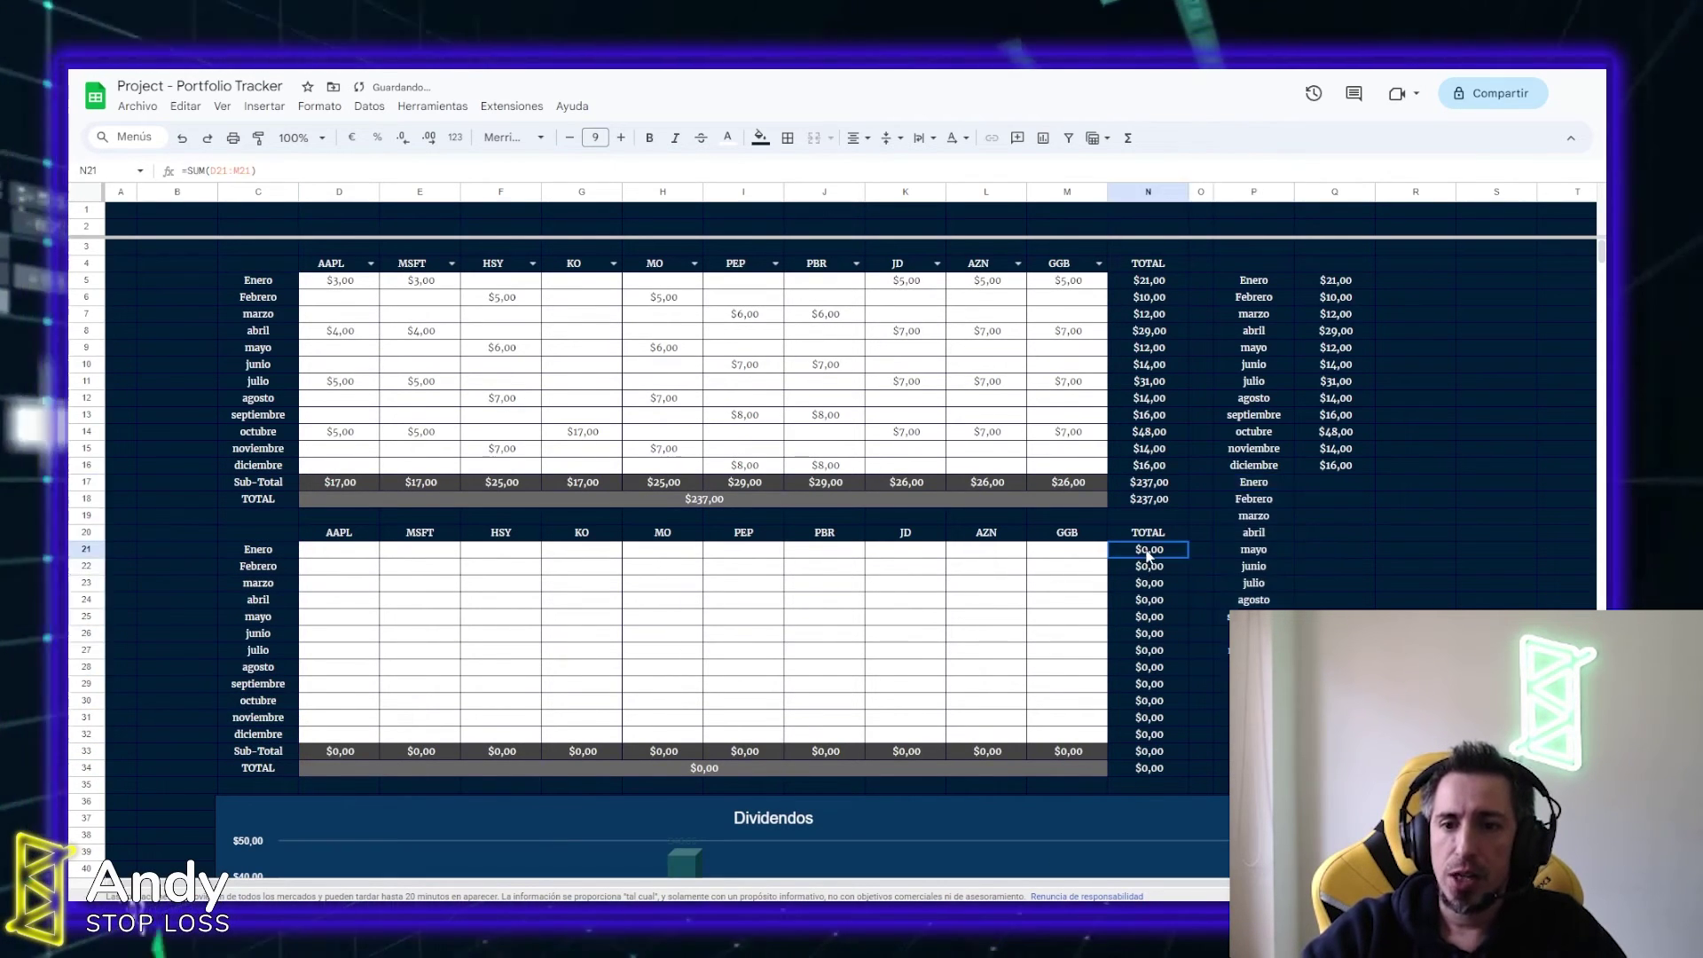
pyautogui.click(1336, 481)
pyautogui.write('=N17')
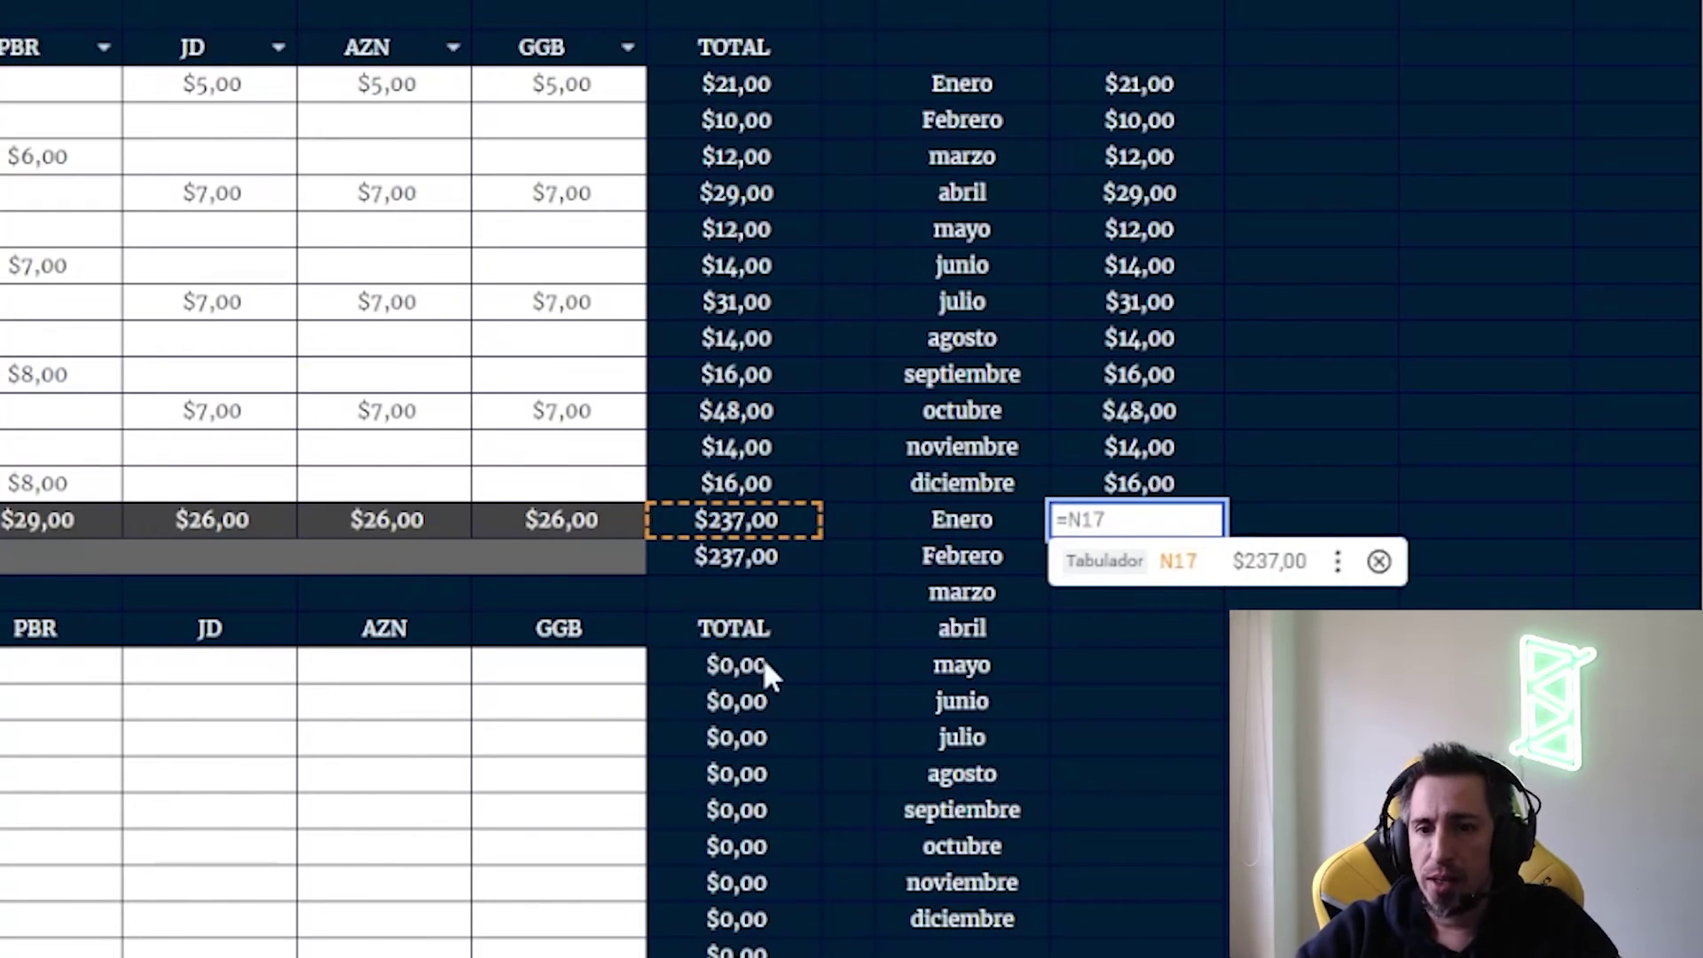
pyautogui.click(756, 666)
pyautogui.press('Return')
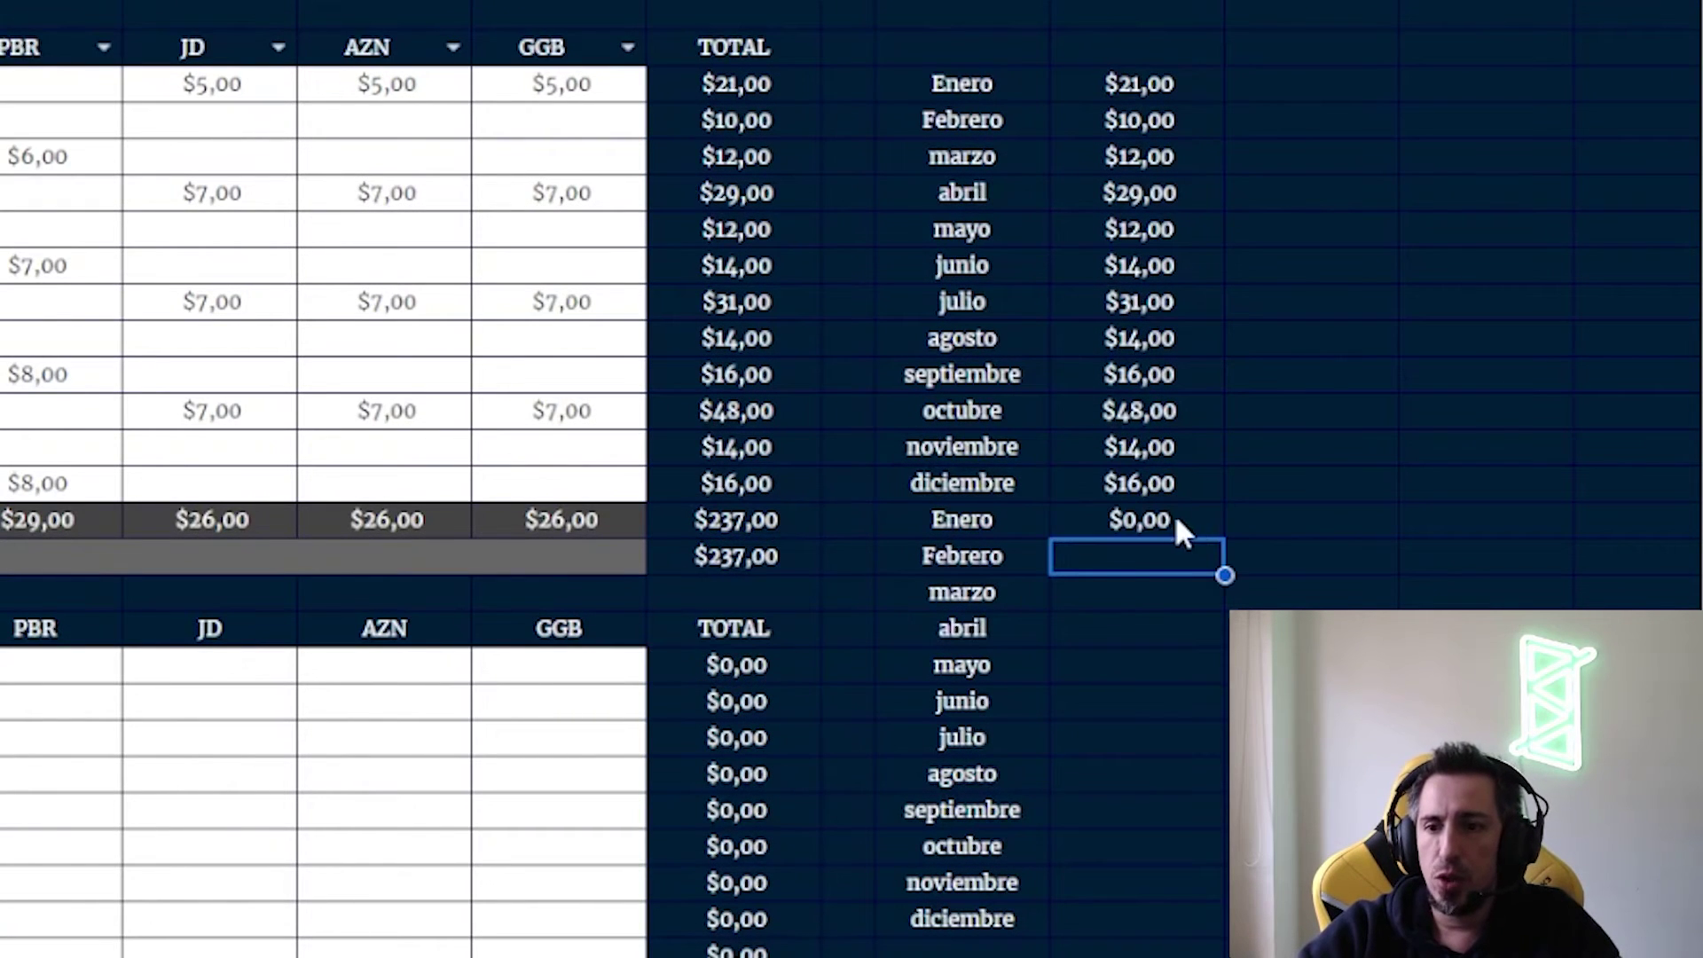
pyautogui.click(1180, 528)
pyautogui.moveTo(1225, 538); pyautogui.dragTo(1202, 913)
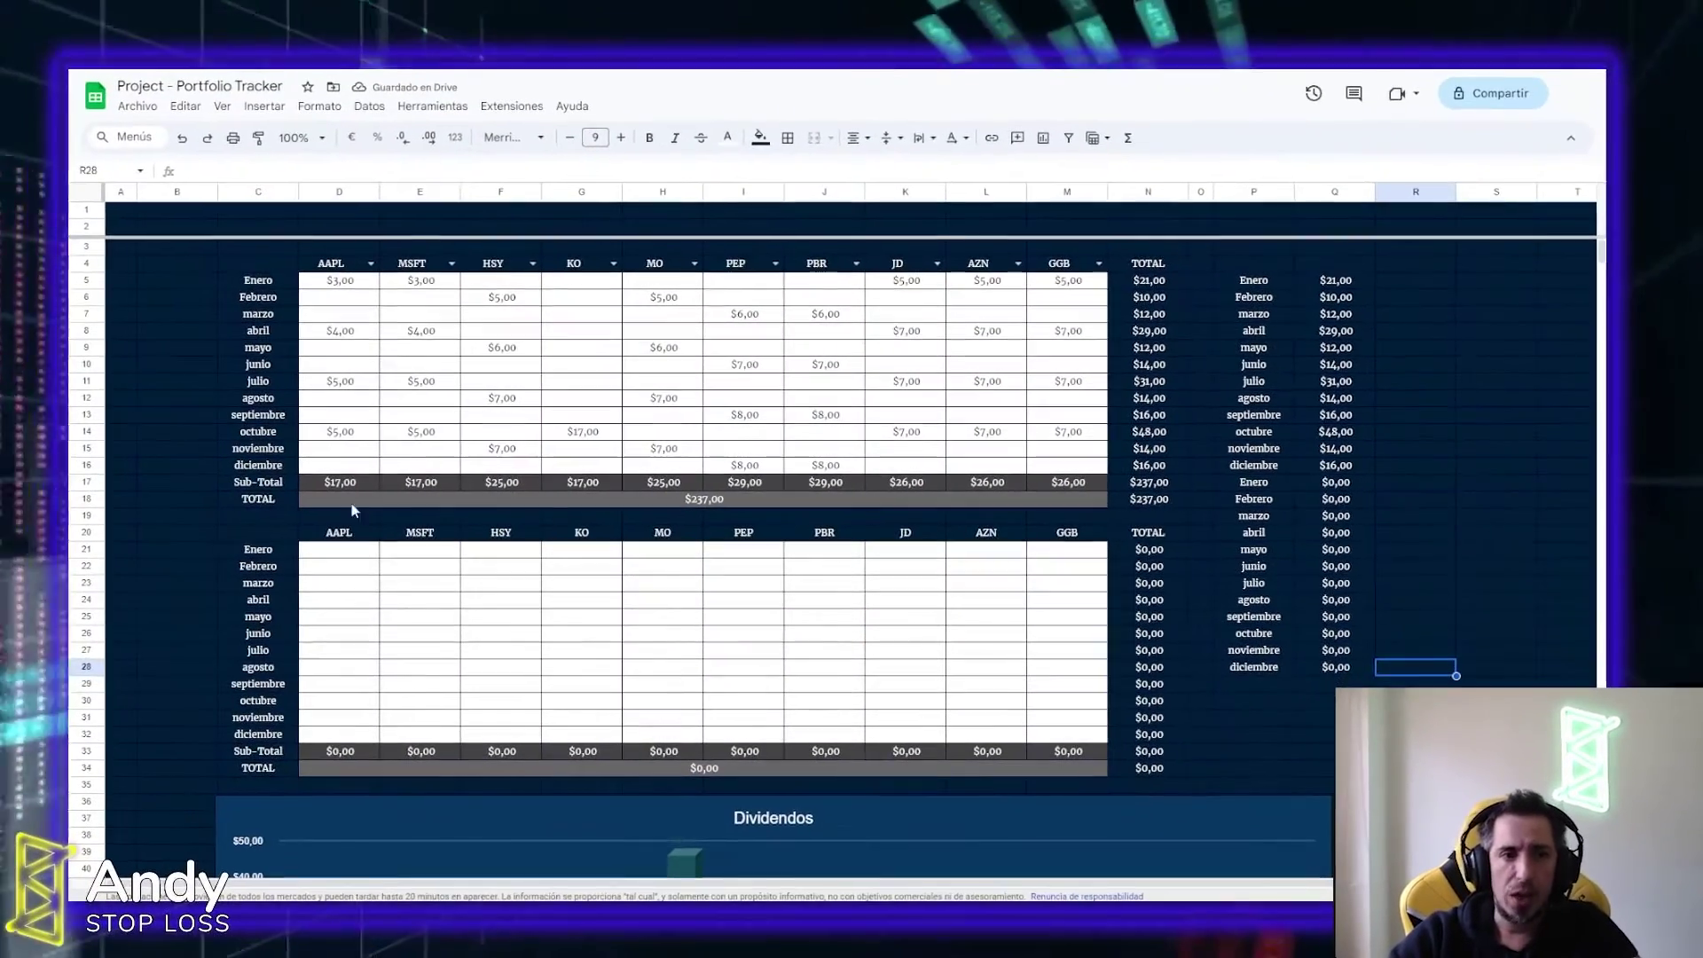
# Enter $30 and $40 AAPL dividends for Enero and abril and copy them into MSFT
pyautogui.click(361, 285)
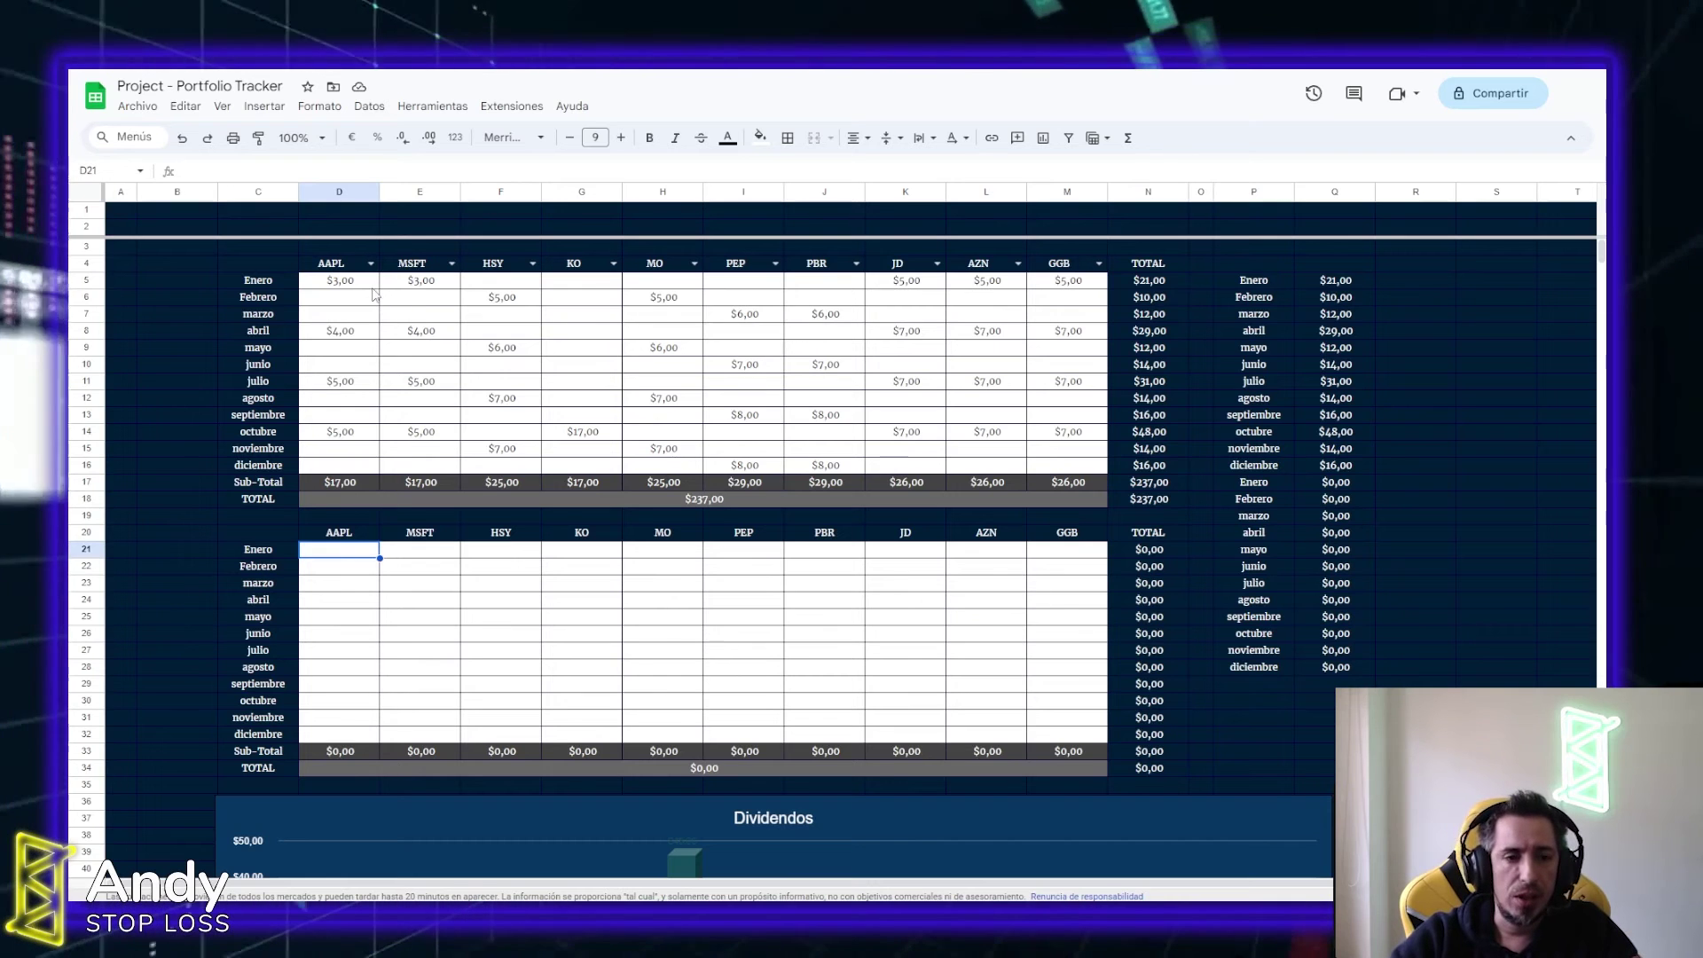
pyautogui.press('Return')
pyautogui.write('3')
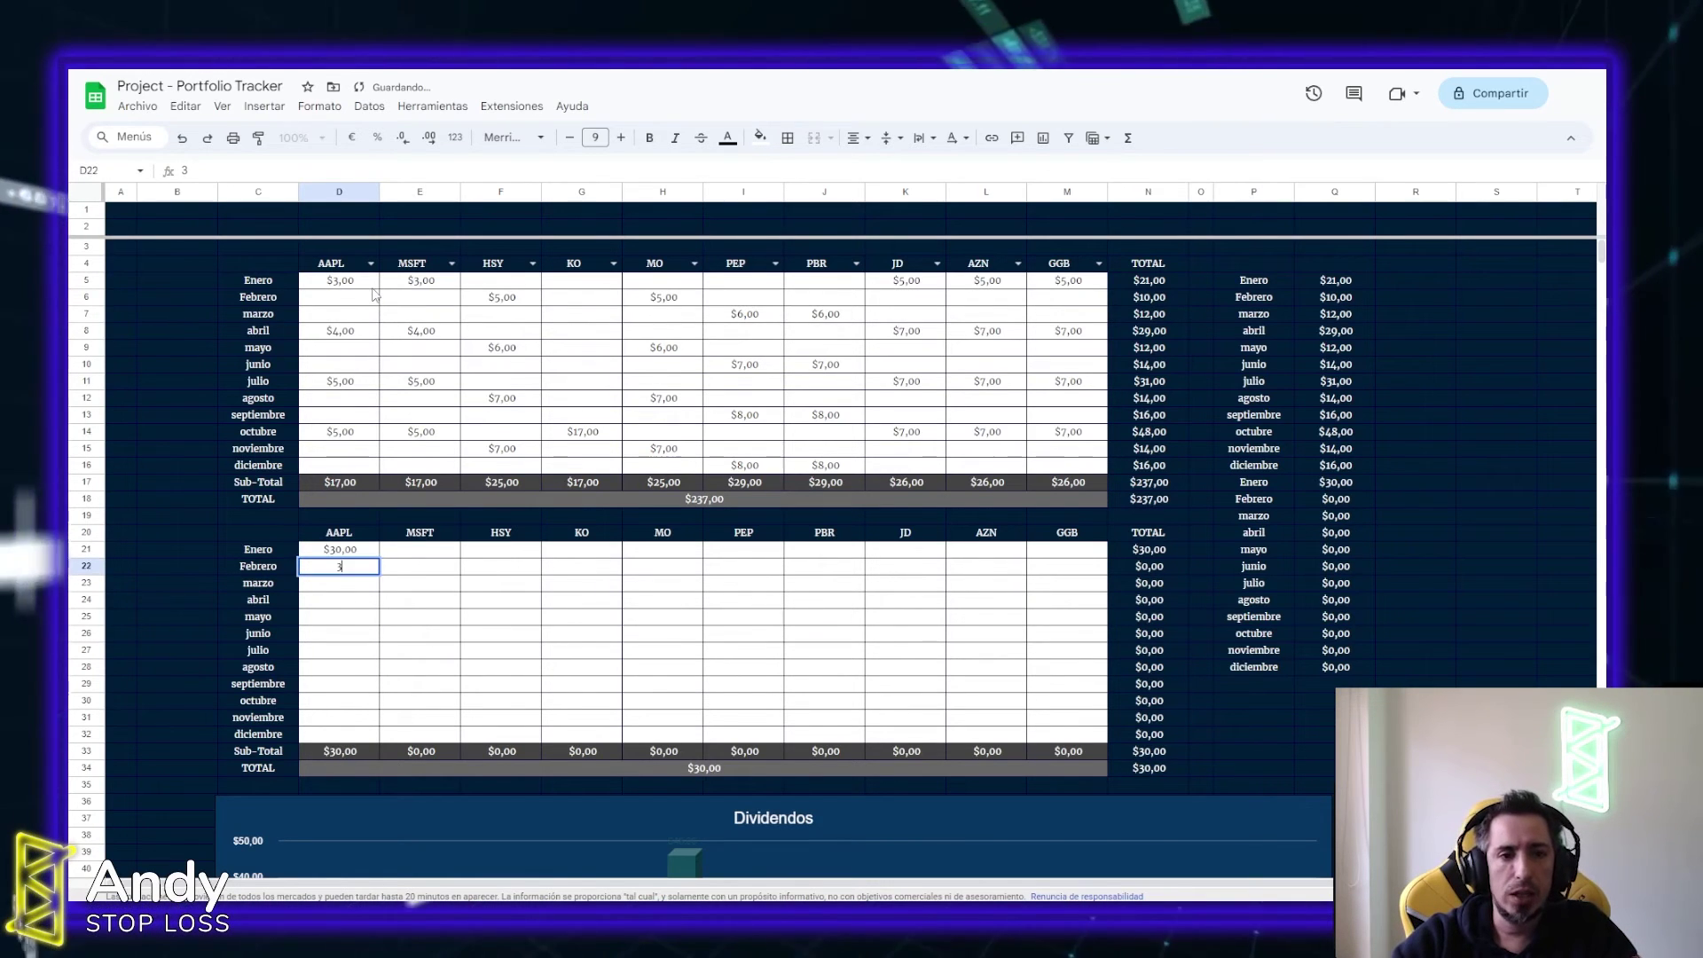
pyautogui.press('Down')
pyautogui.press('Down')
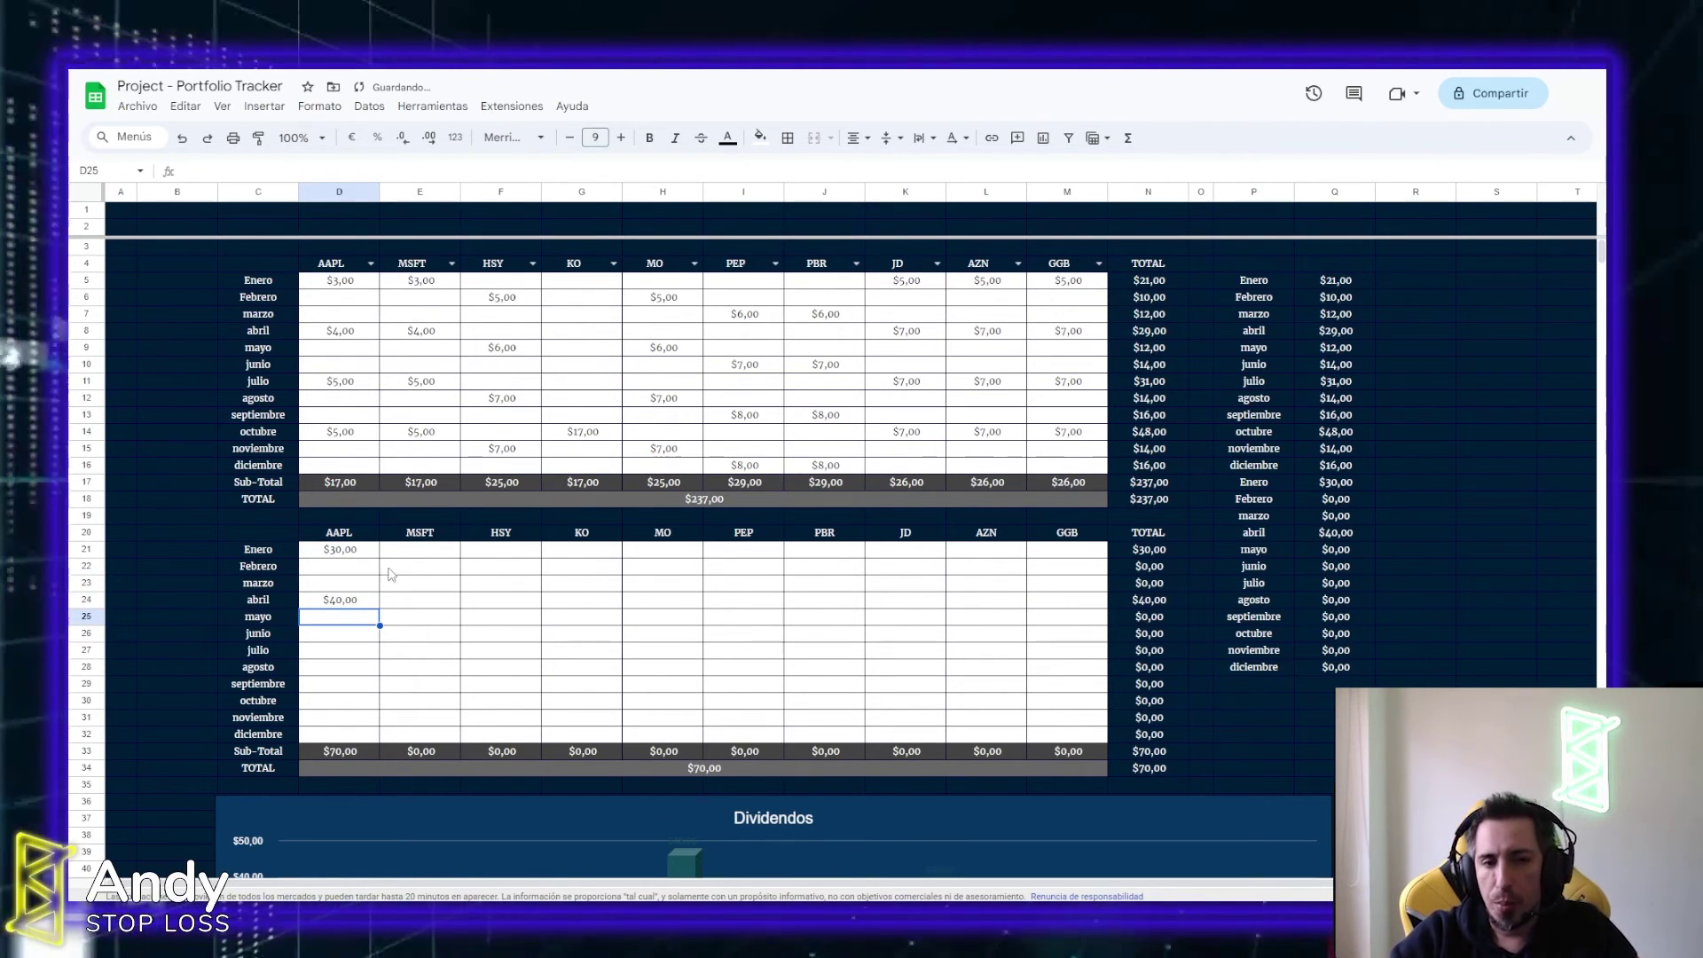
pyautogui.click(417, 550)
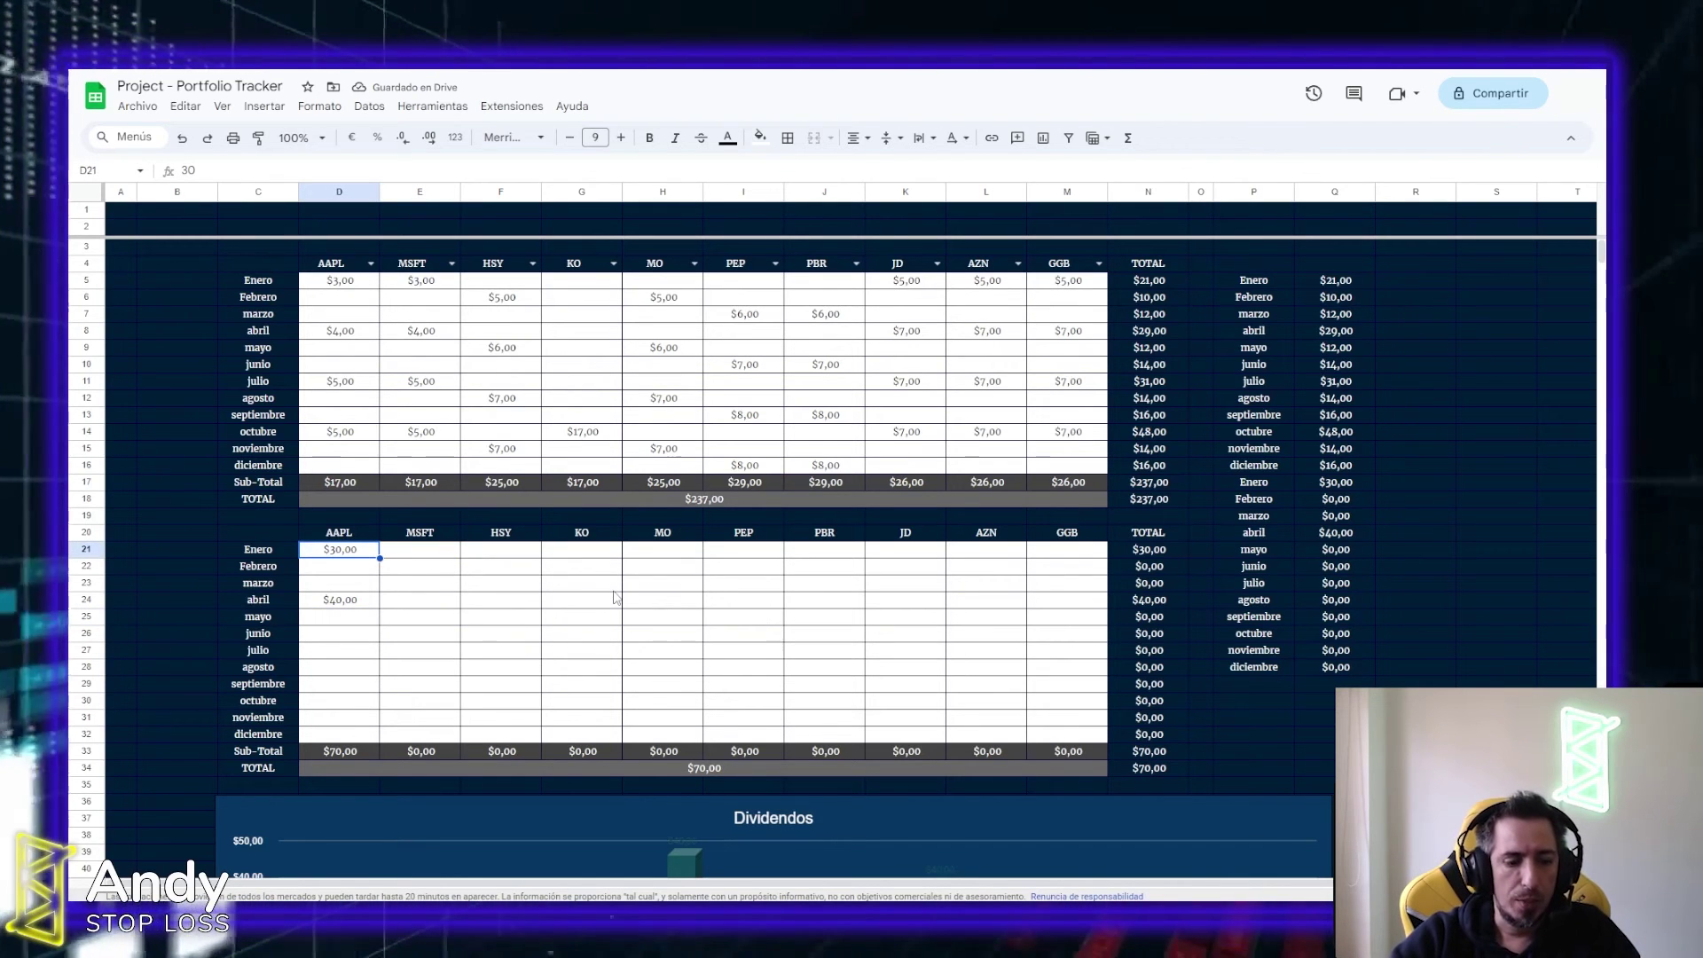
pyautogui.hotkey('shift', 'Down')
pyautogui.hotkey('ctrl', 'c')
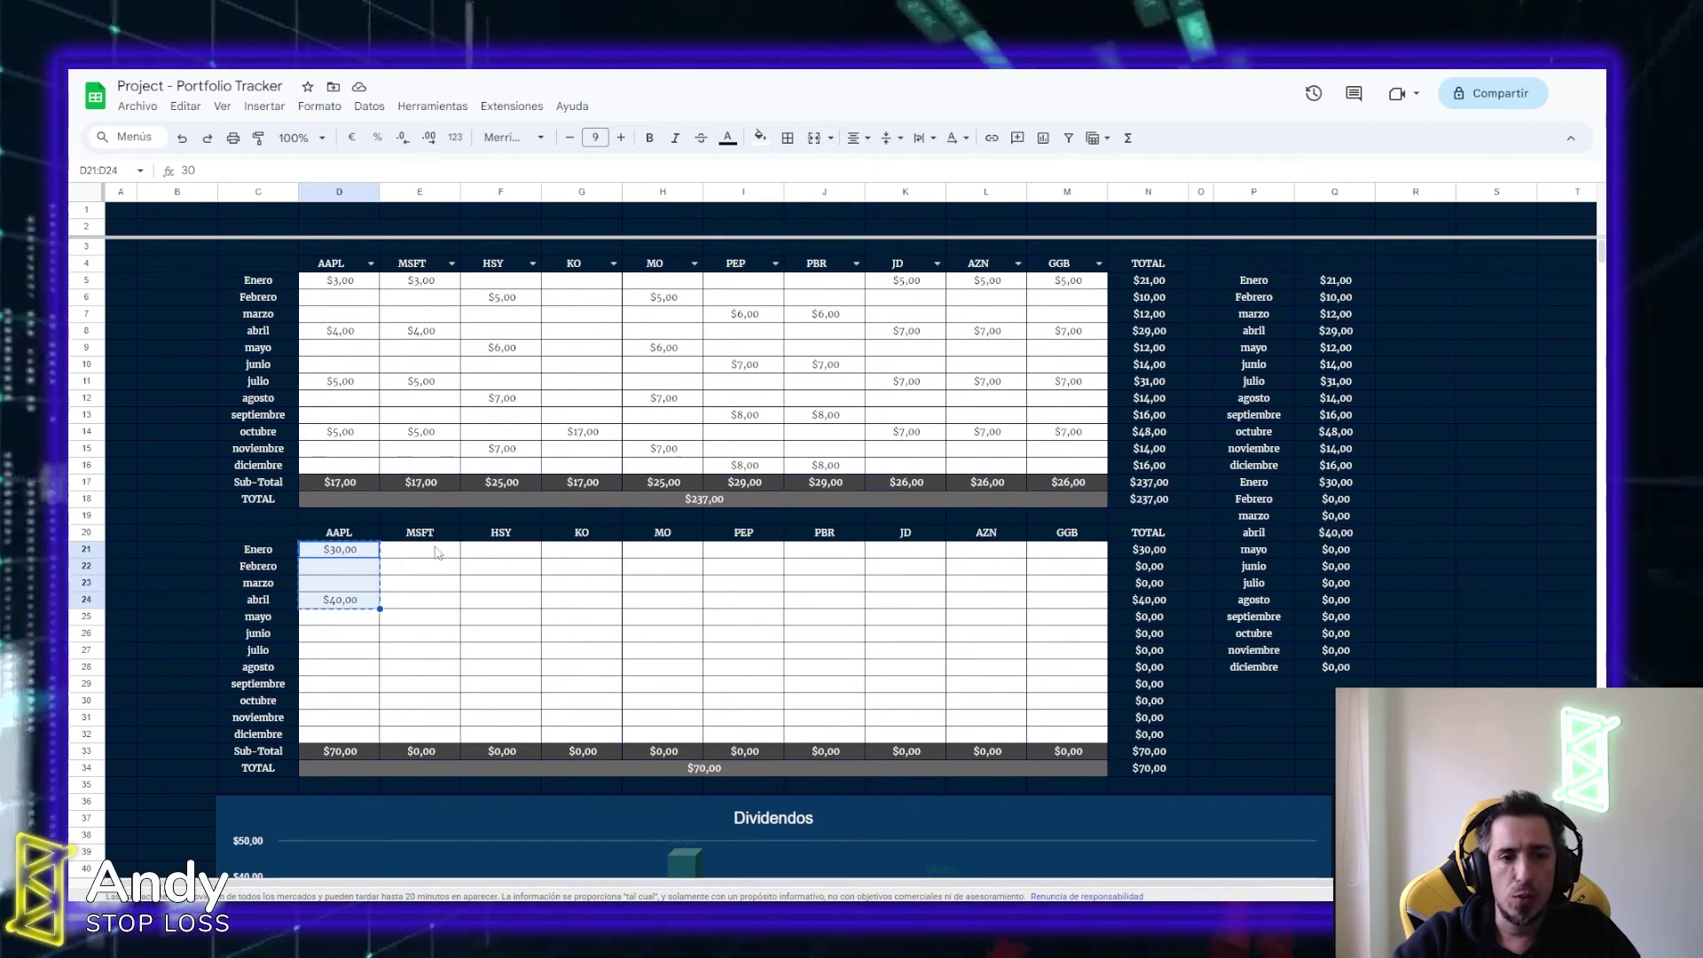
pyautogui.click(420, 549)
pyautogui.hotkey('ctrl', 'v')
# Give HSY and KO $50 dividends in Febrero and mayo
pyautogui.click(501, 566)
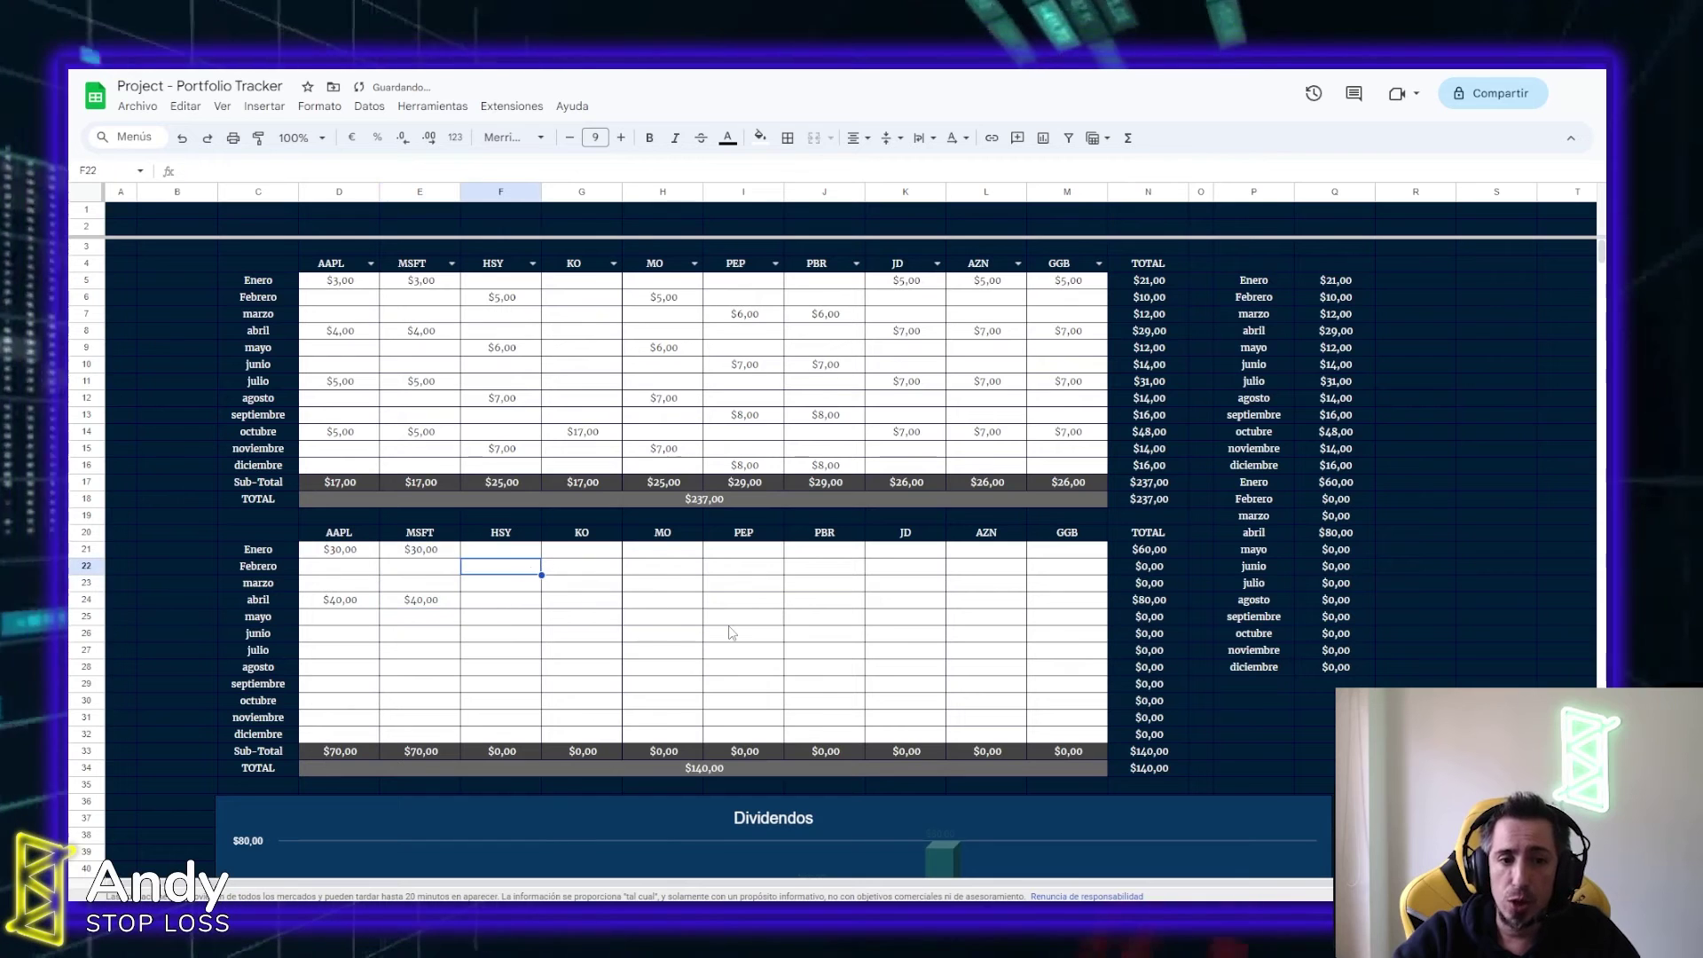
pyautogui.write('50')
pyautogui.press('Tab')
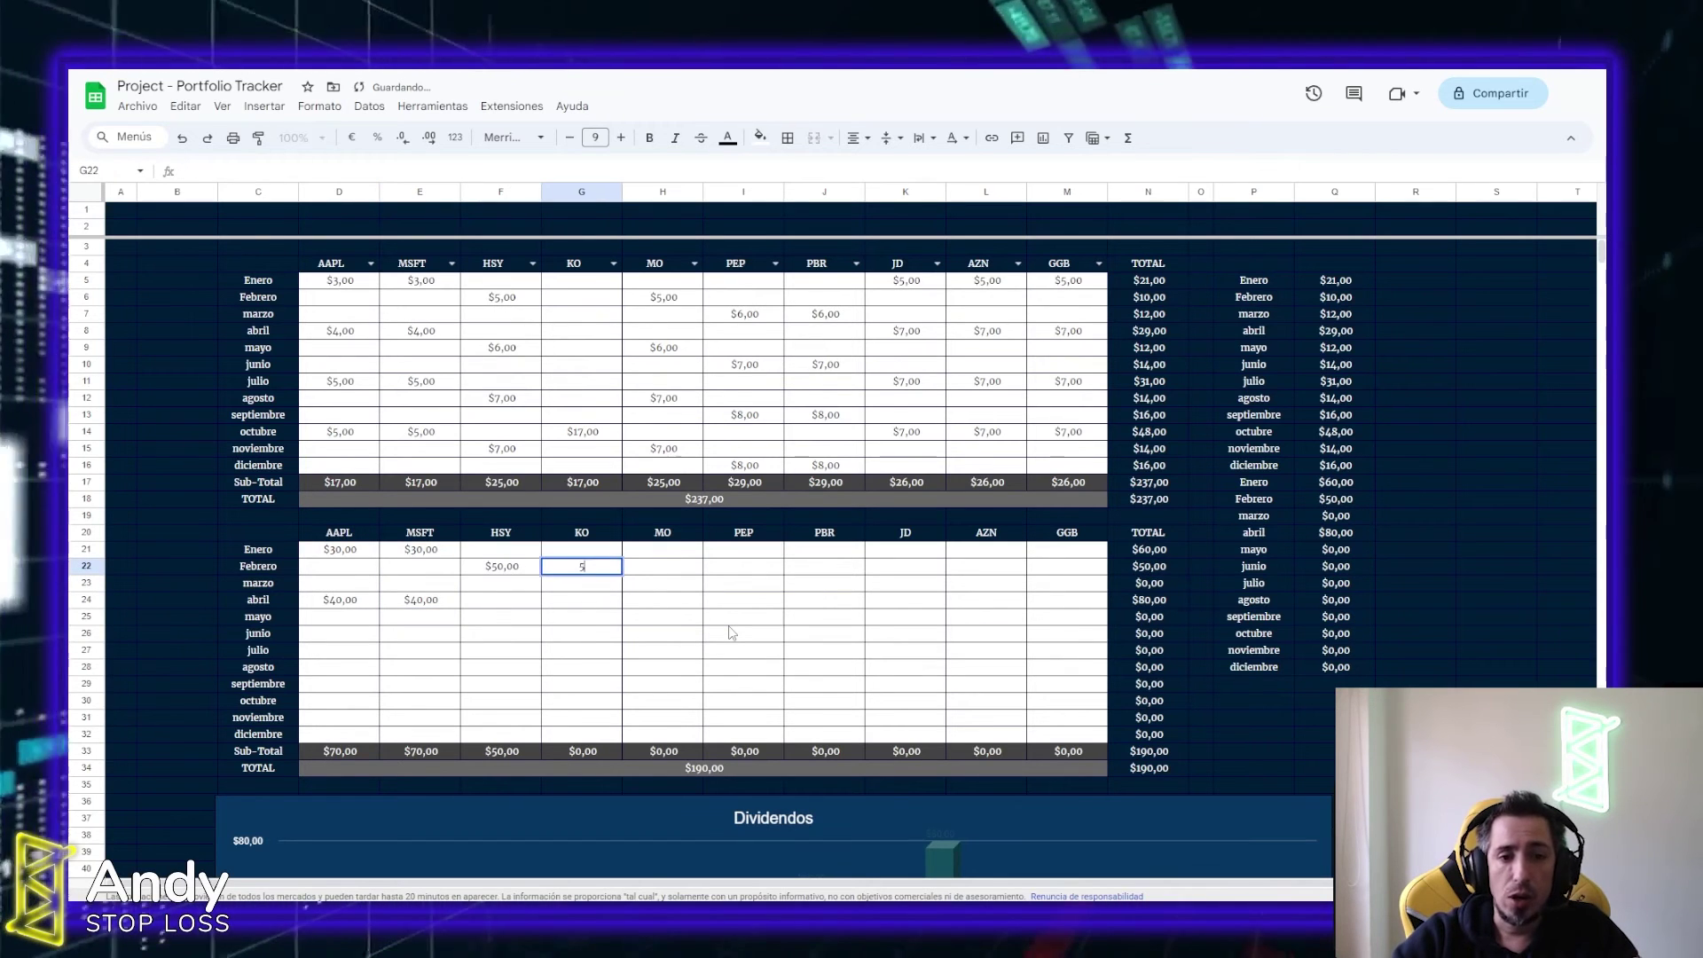
pyautogui.hotkey('shift', 'Left')
pyautogui.hotkey('ctrl', 'r')
pyautogui.hotkey('ctrl', 'c')
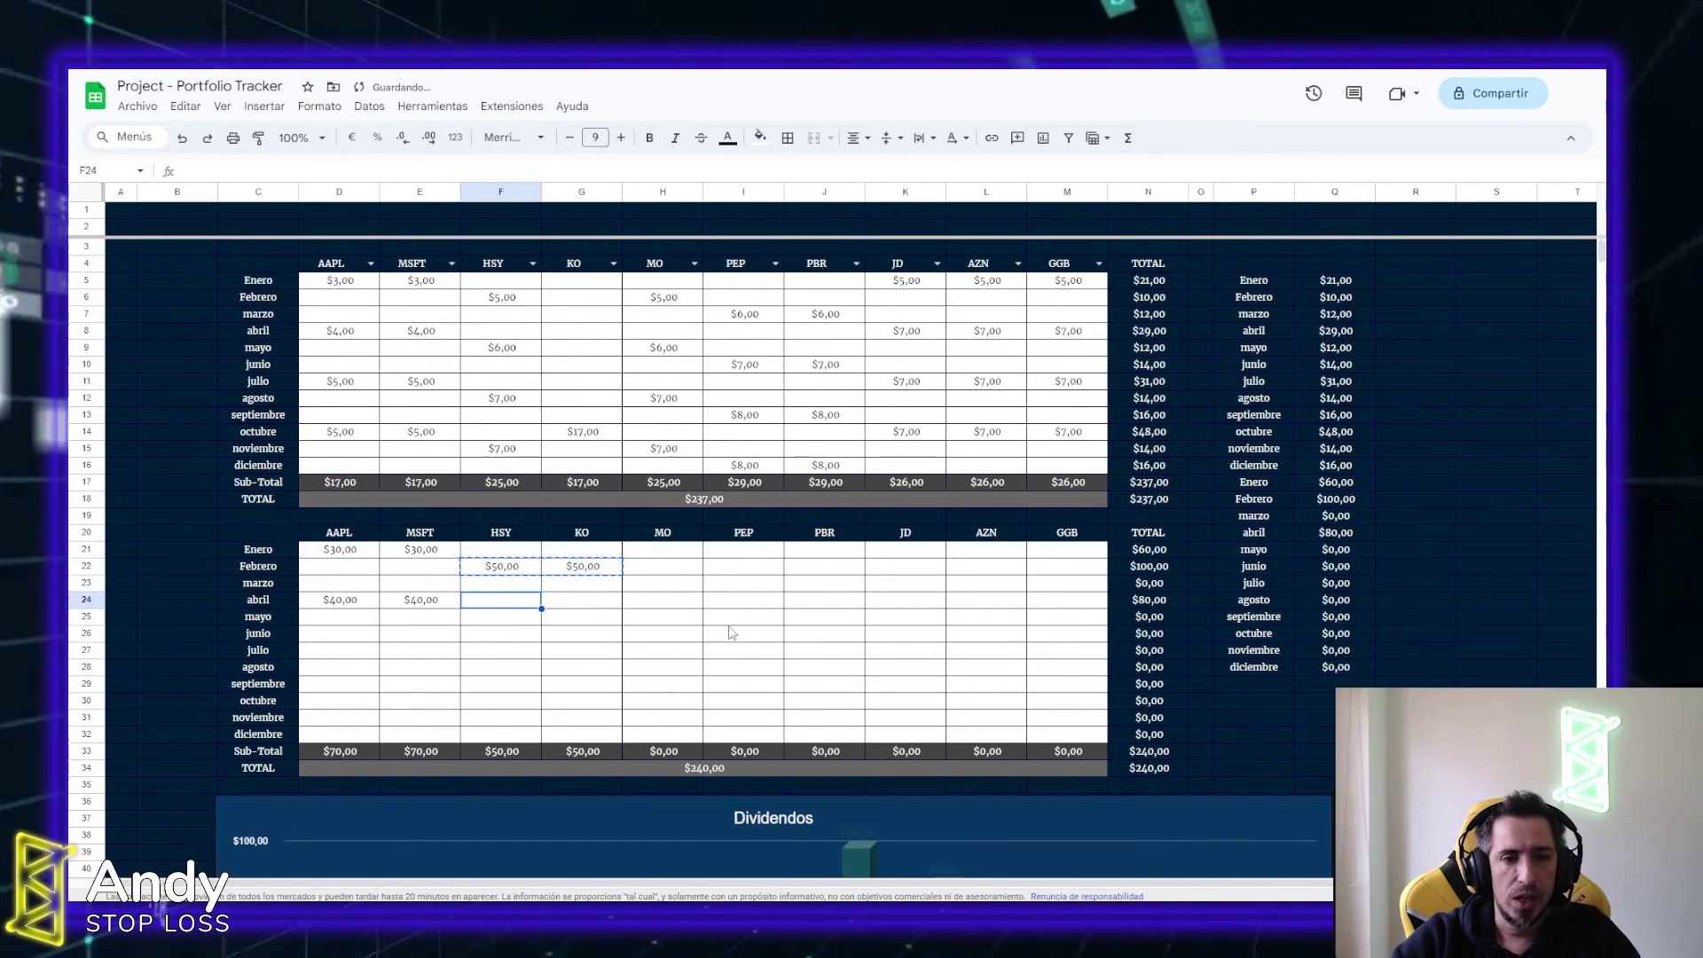
pyautogui.press('Down')
pyautogui.press('Down')
pyautogui.press('Down')
pyautogui.hotkey('ctrl', 'v')
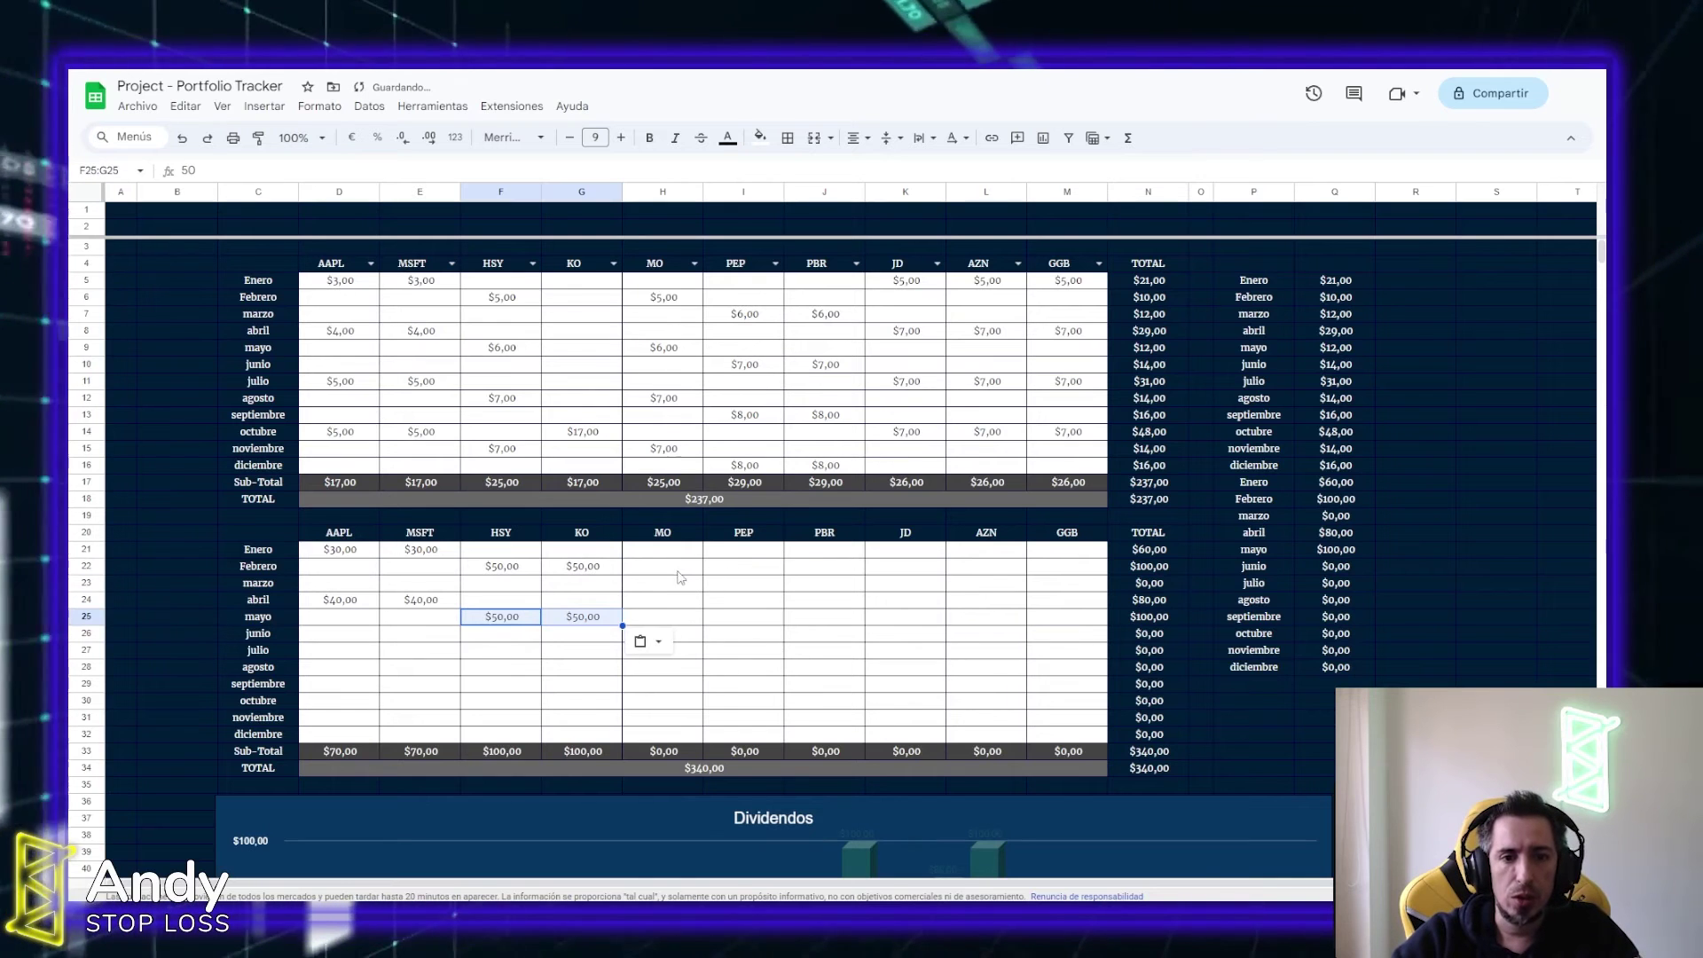
# Give MO $77 dividends in marzo and junio, then check the new monthly totals
pyautogui.click(678, 572)
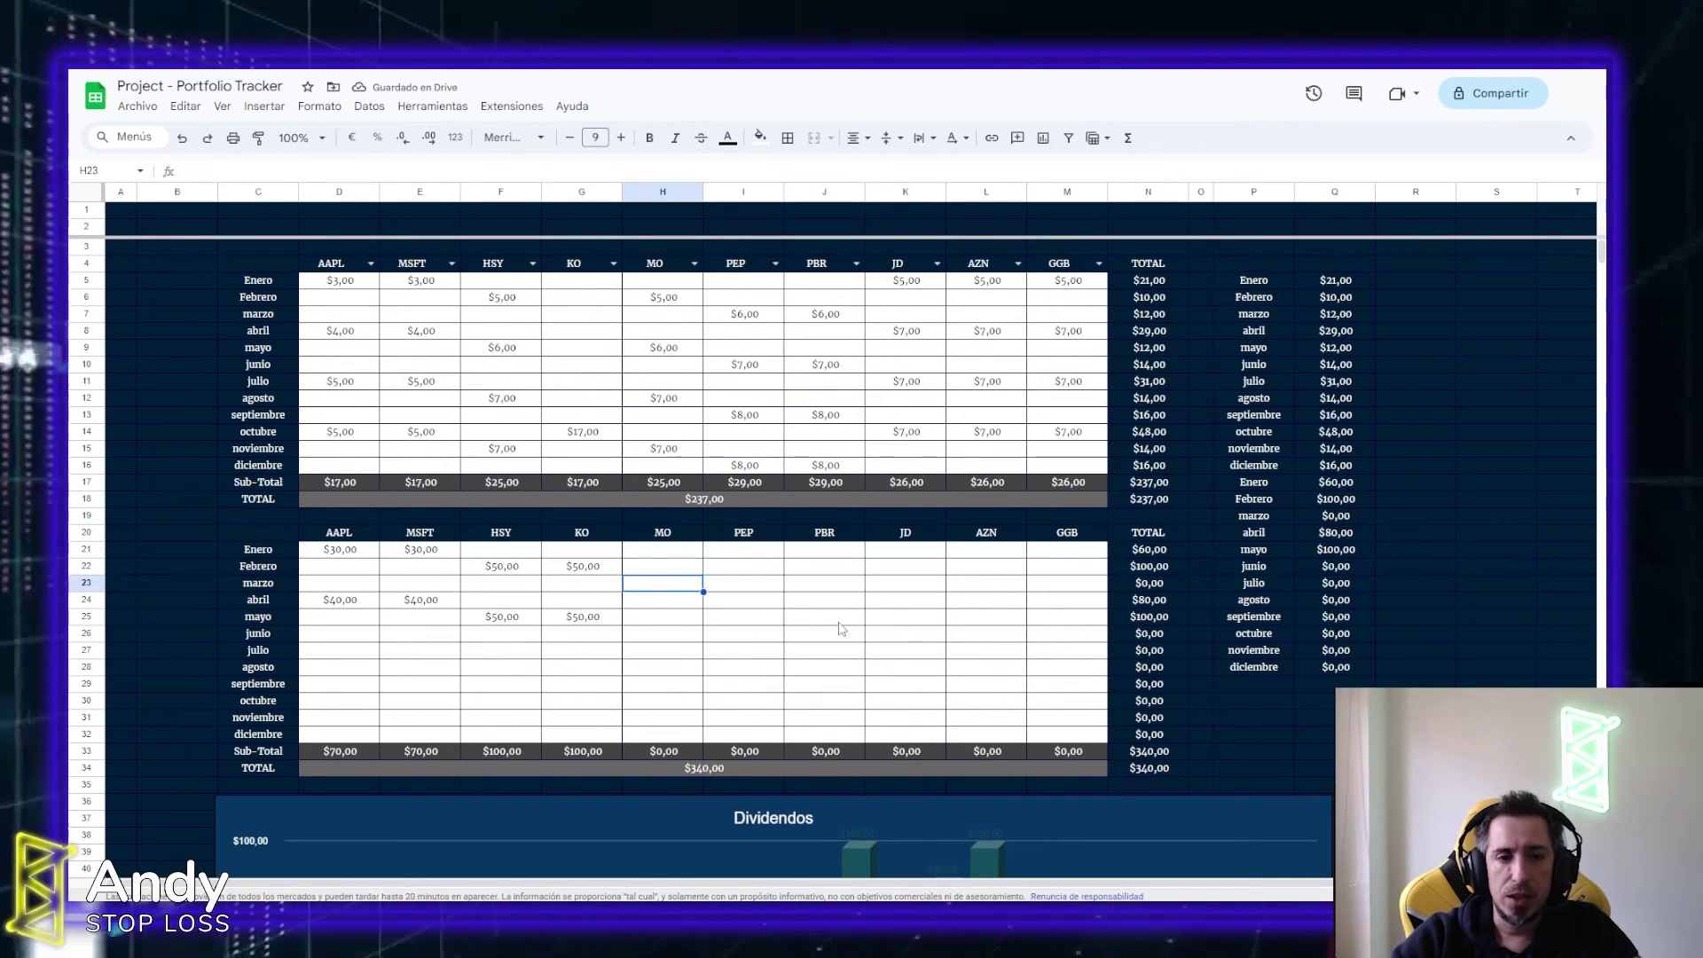
pyautogui.write('77')
pyautogui.press('Return')
pyautogui.press('Down')
pyautogui.press('Down')
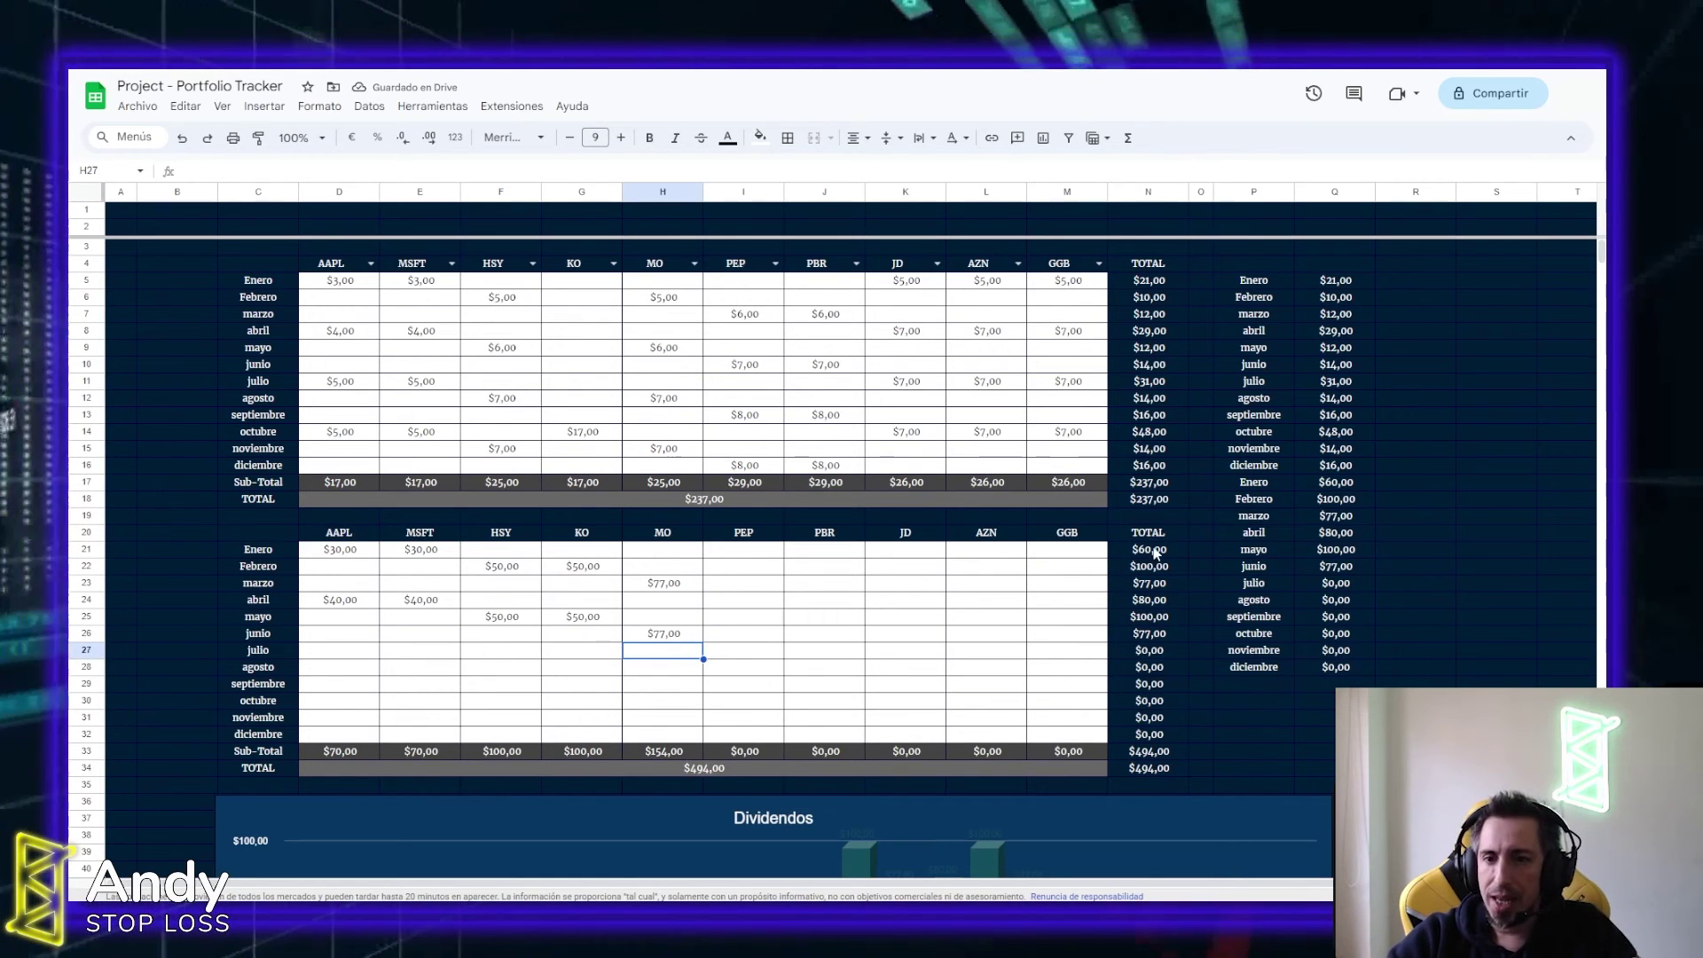
pyautogui.moveTo(1155, 554); pyautogui.dragTo(1162, 599)
pyautogui.scroll(-3, 868, 686)
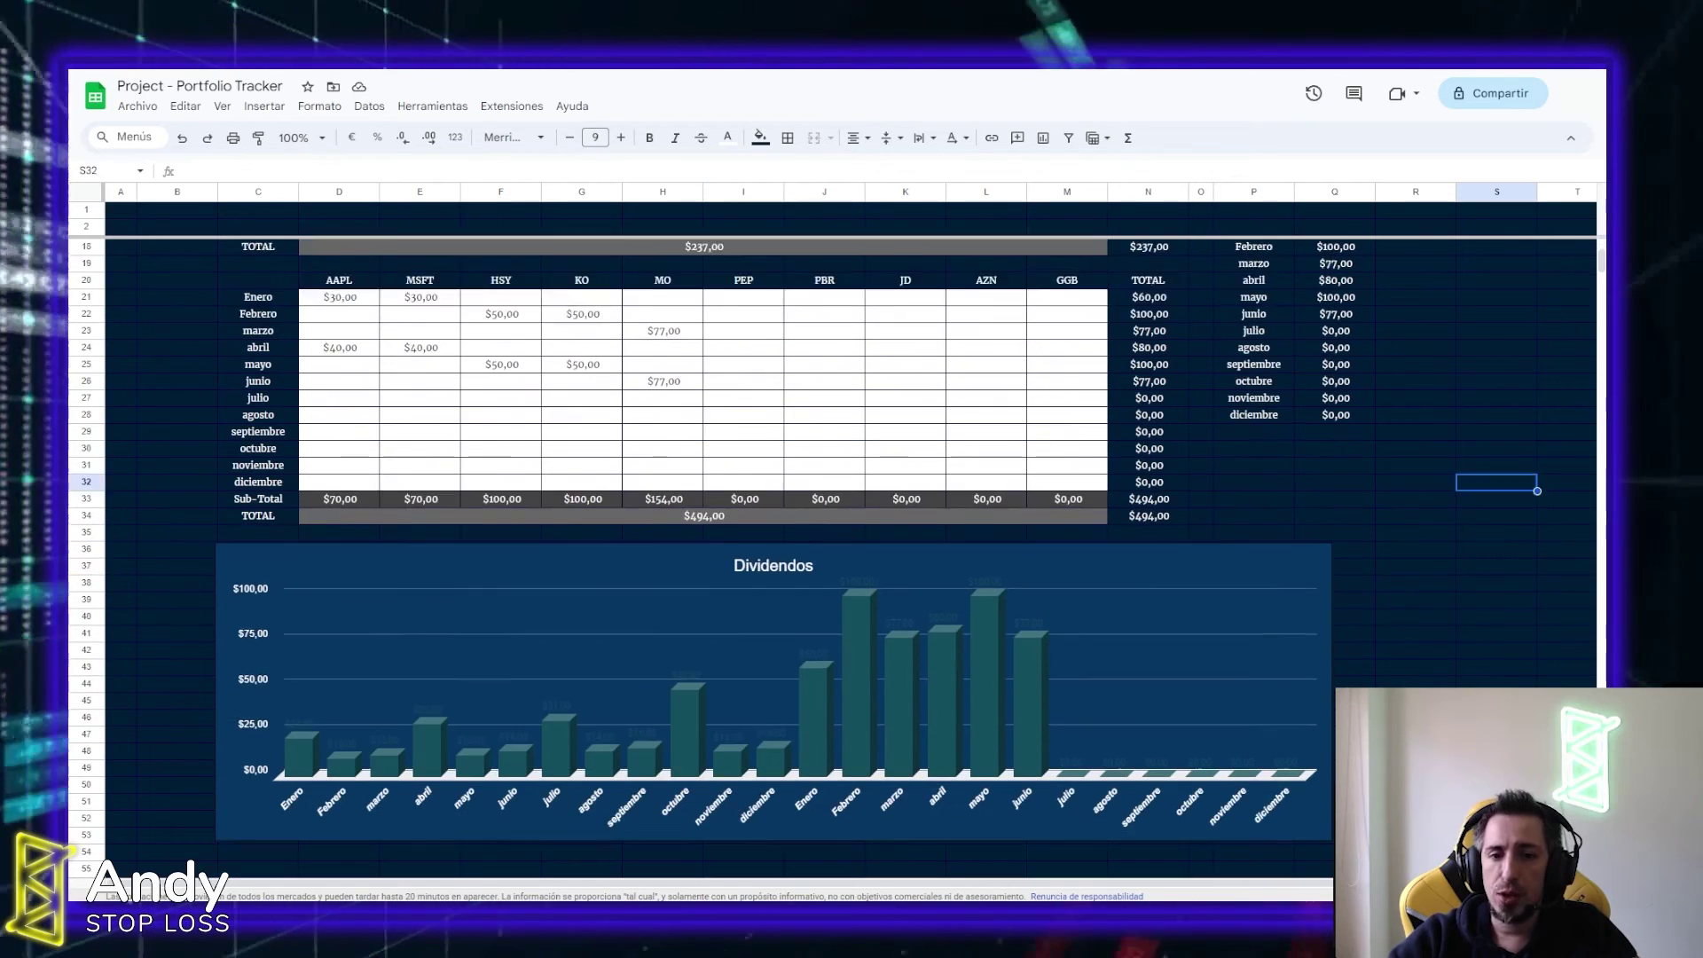
pyautogui.scroll(-2, 868, 686)
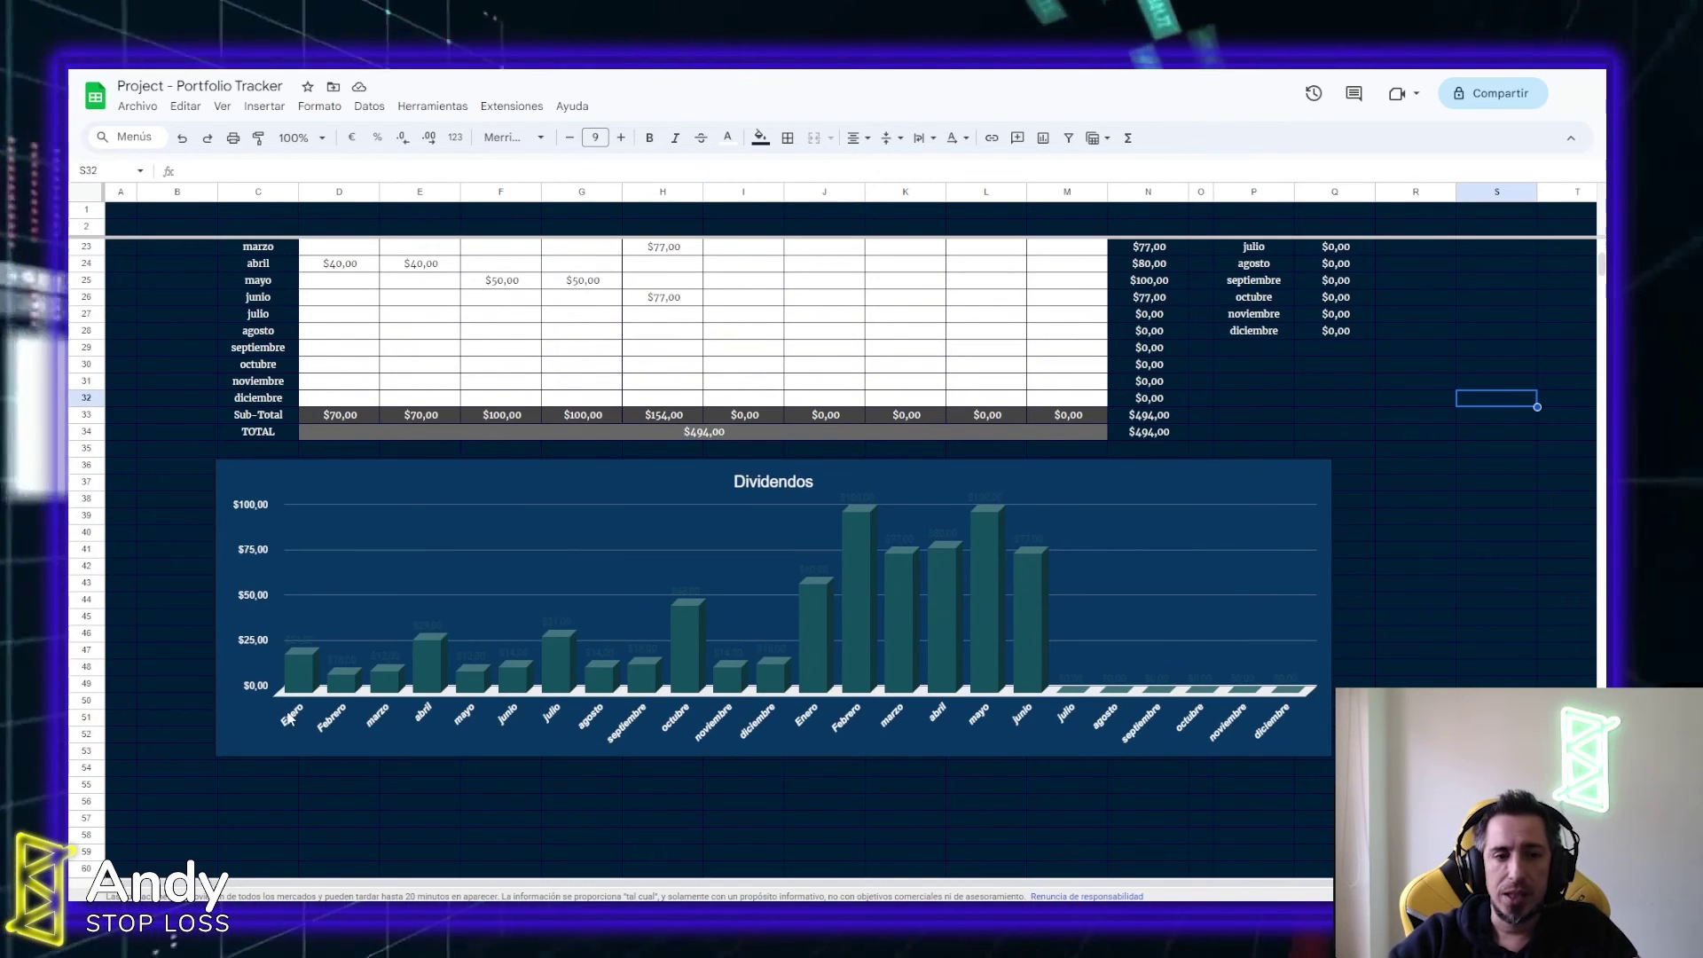
# Try white bars and green outlines on the Dividendos chart, then remove the outlines
pyautogui.click(1320, 484)
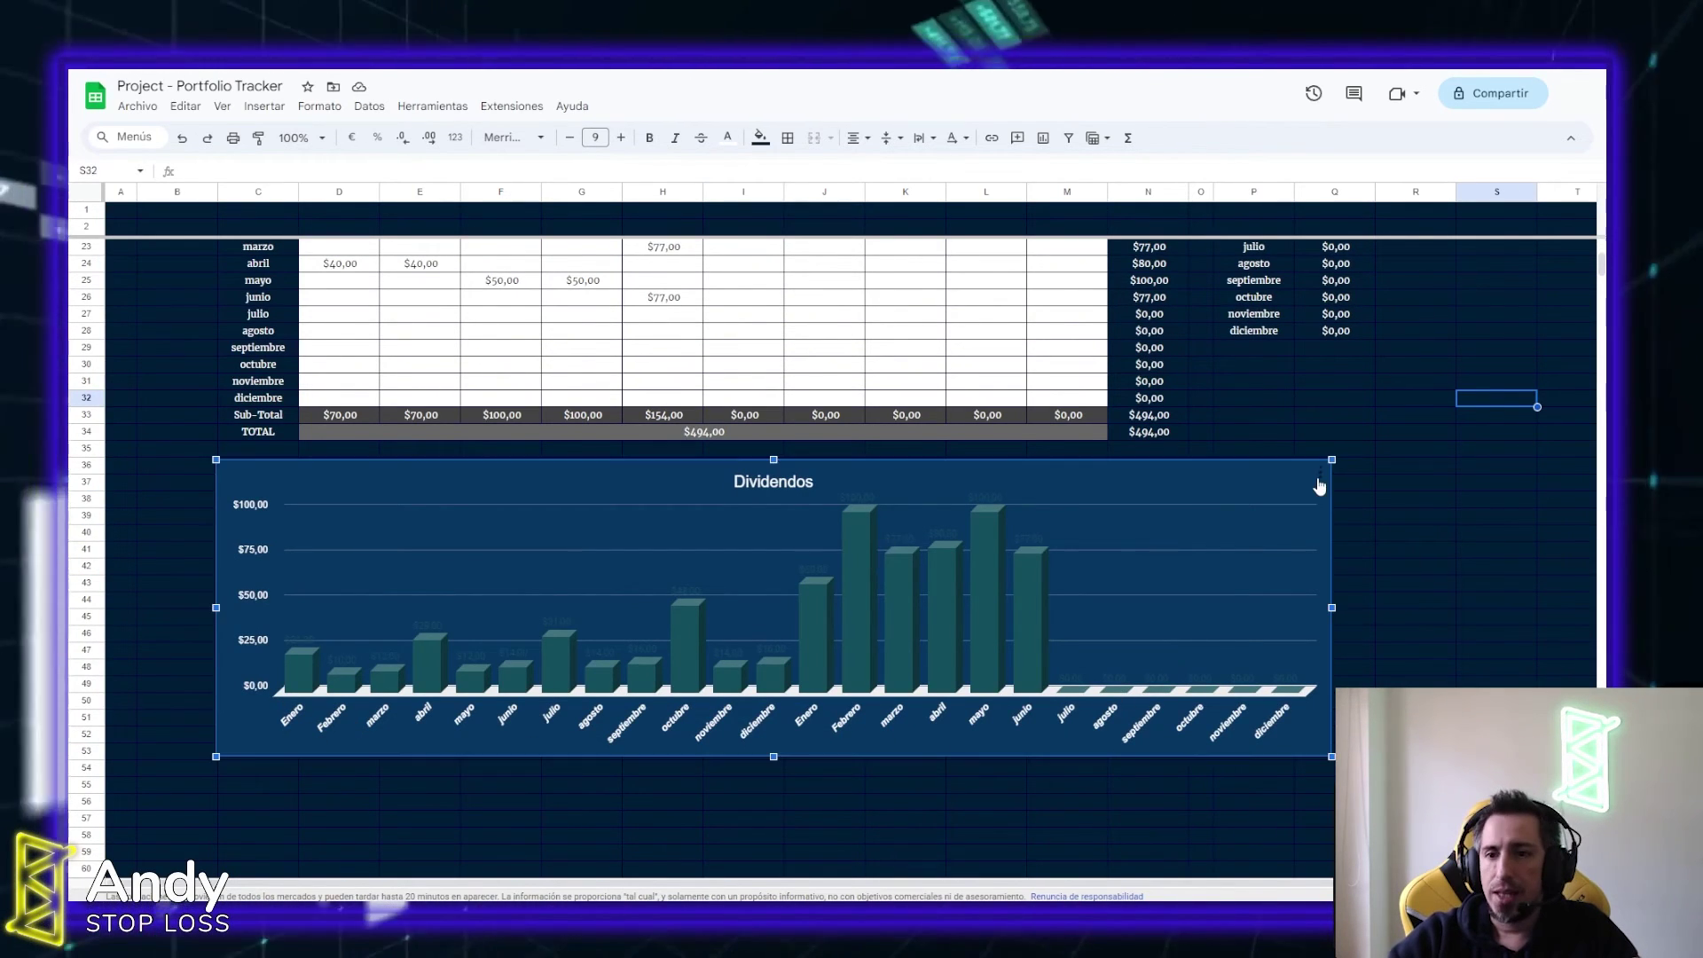
pyautogui.click(1320, 484)
pyautogui.click(1344, 499)
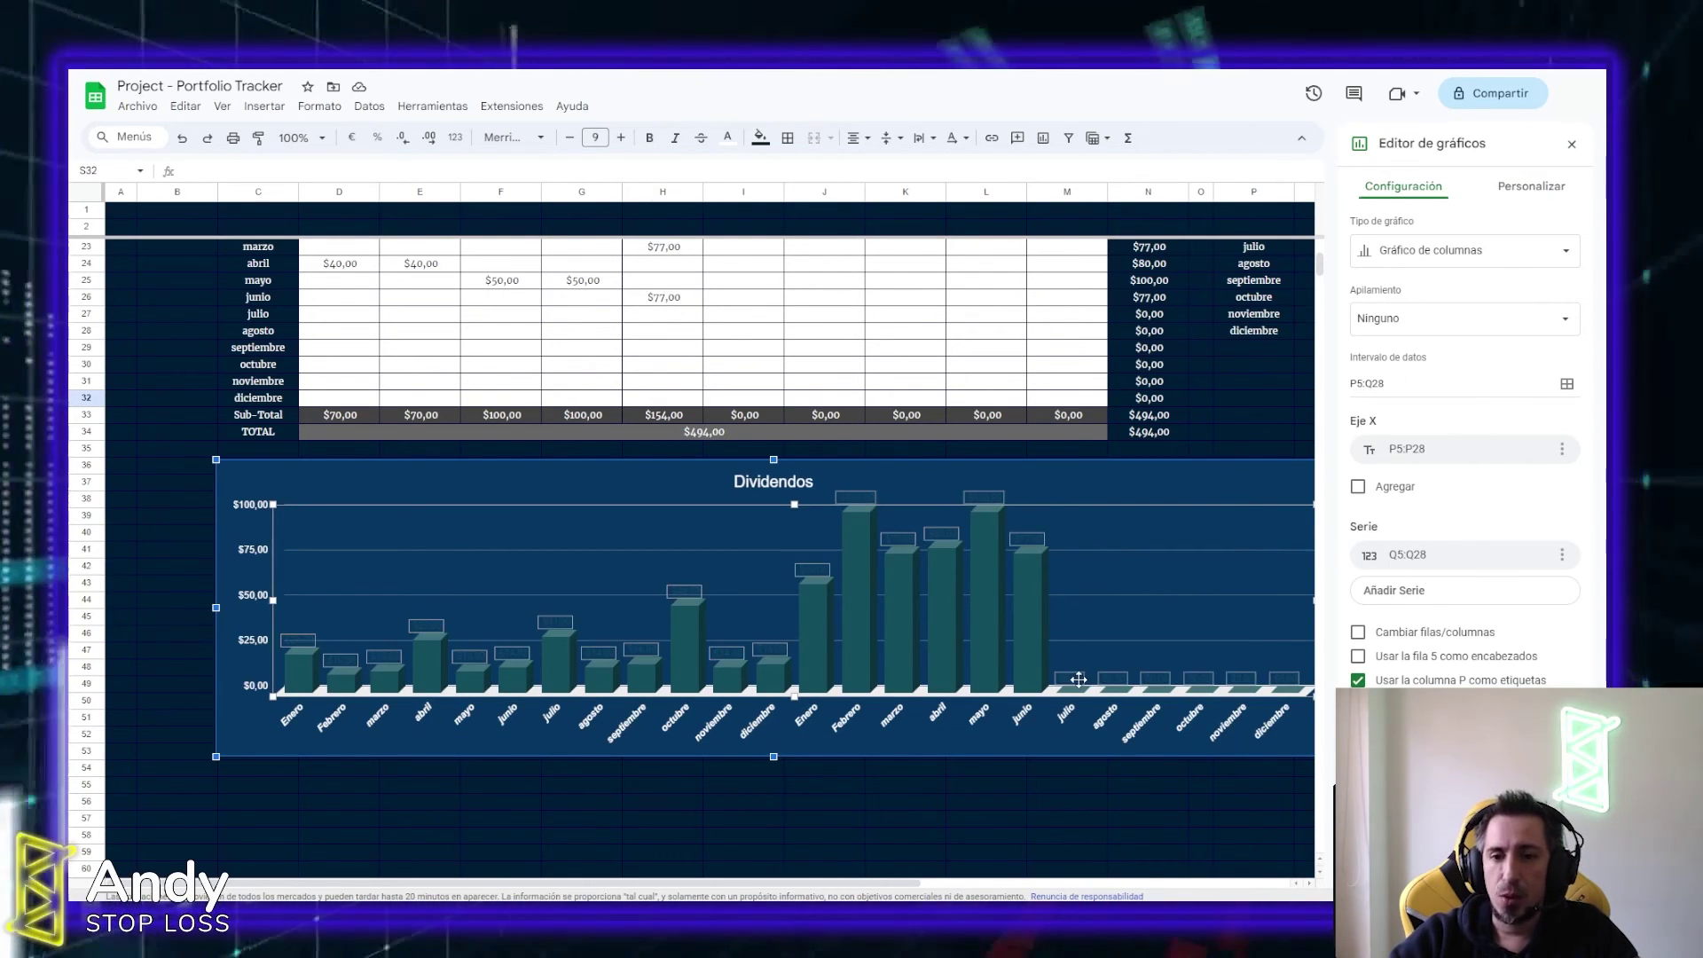
pyautogui.click(1078, 679)
pyautogui.click(1408, 475)
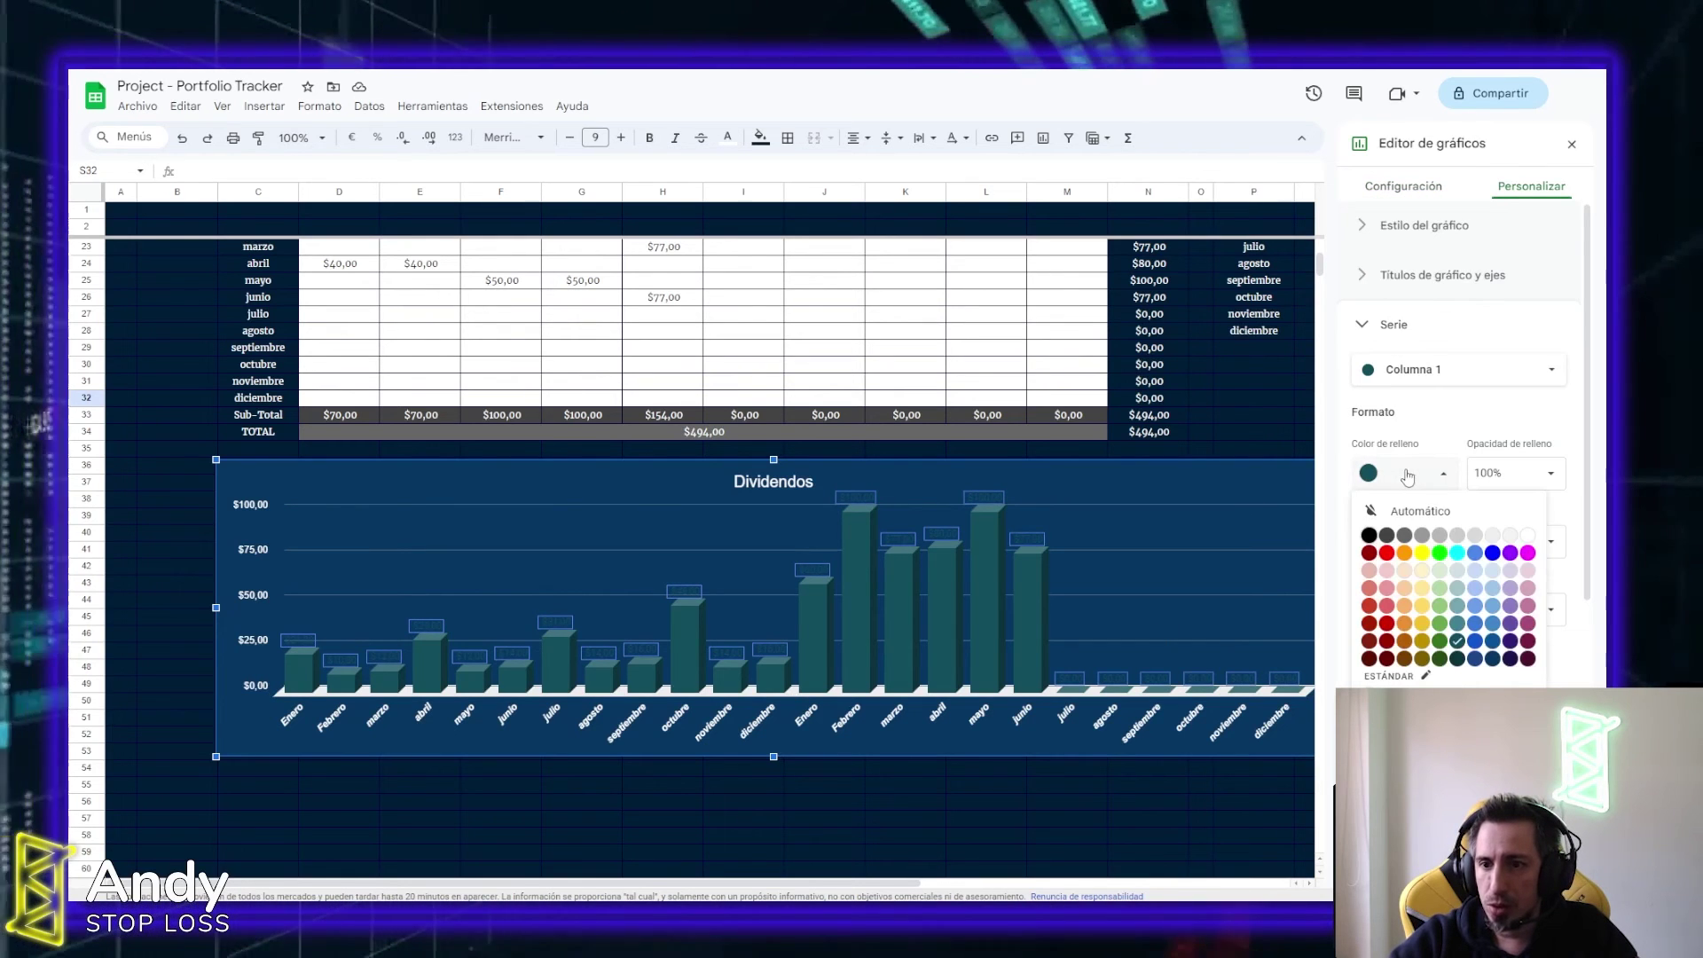
pyautogui.click(1527, 535)
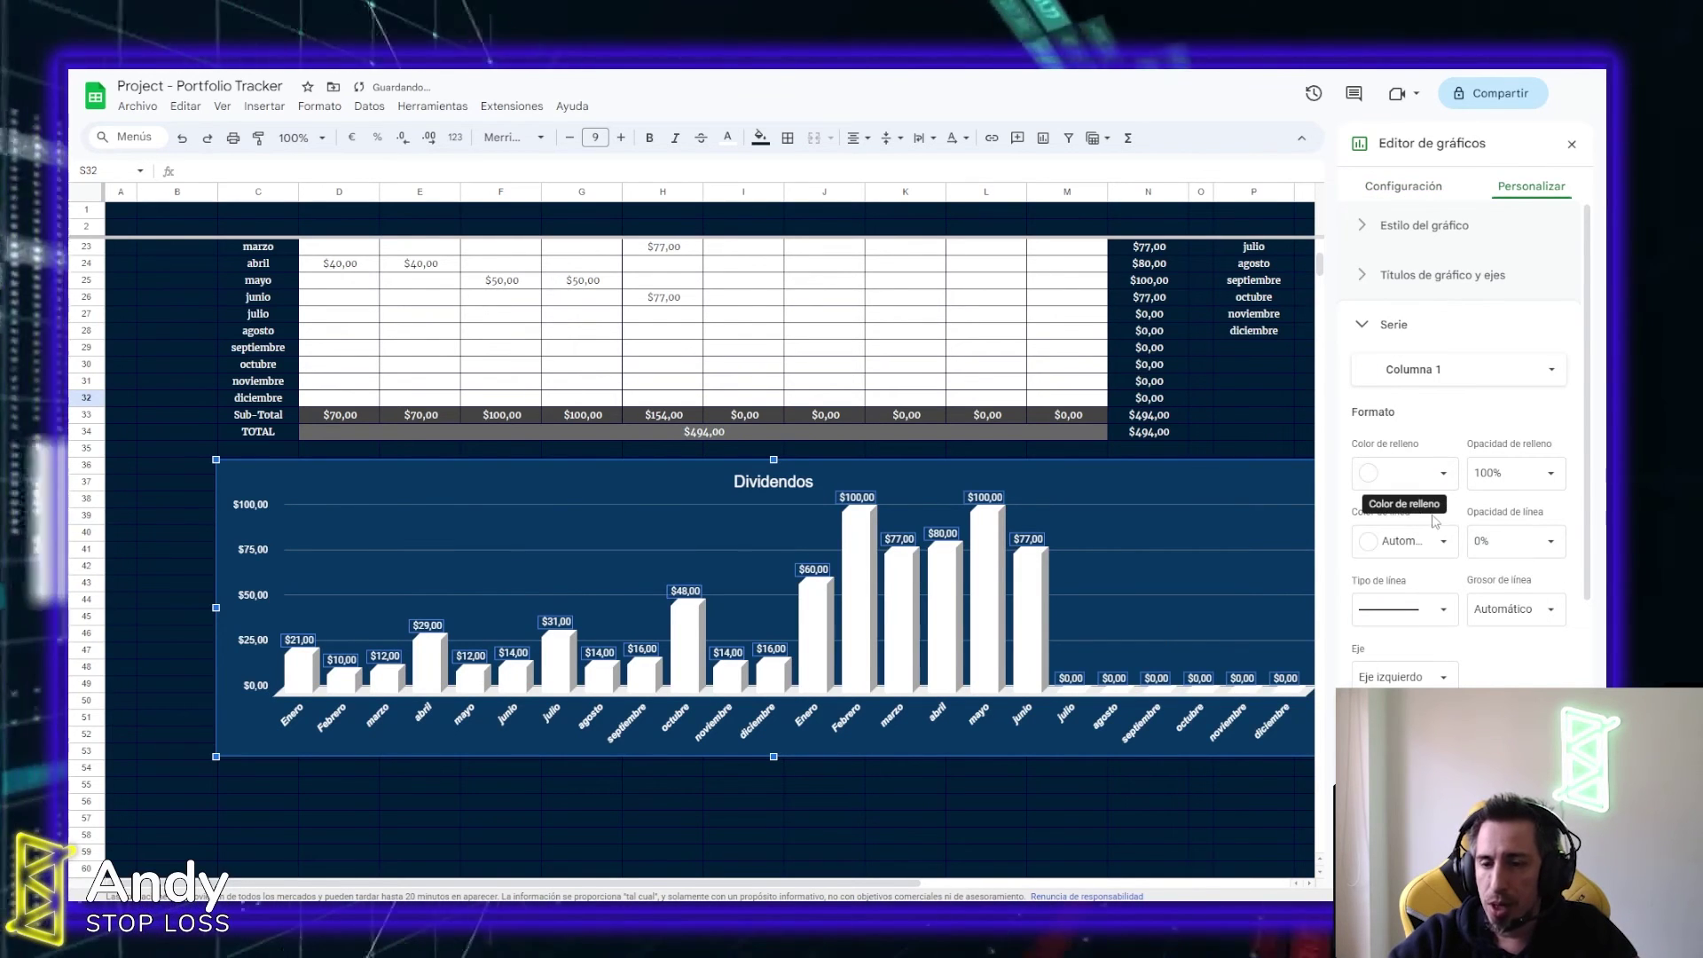
pyautogui.click(1402, 541)
pyautogui.click(1441, 622)
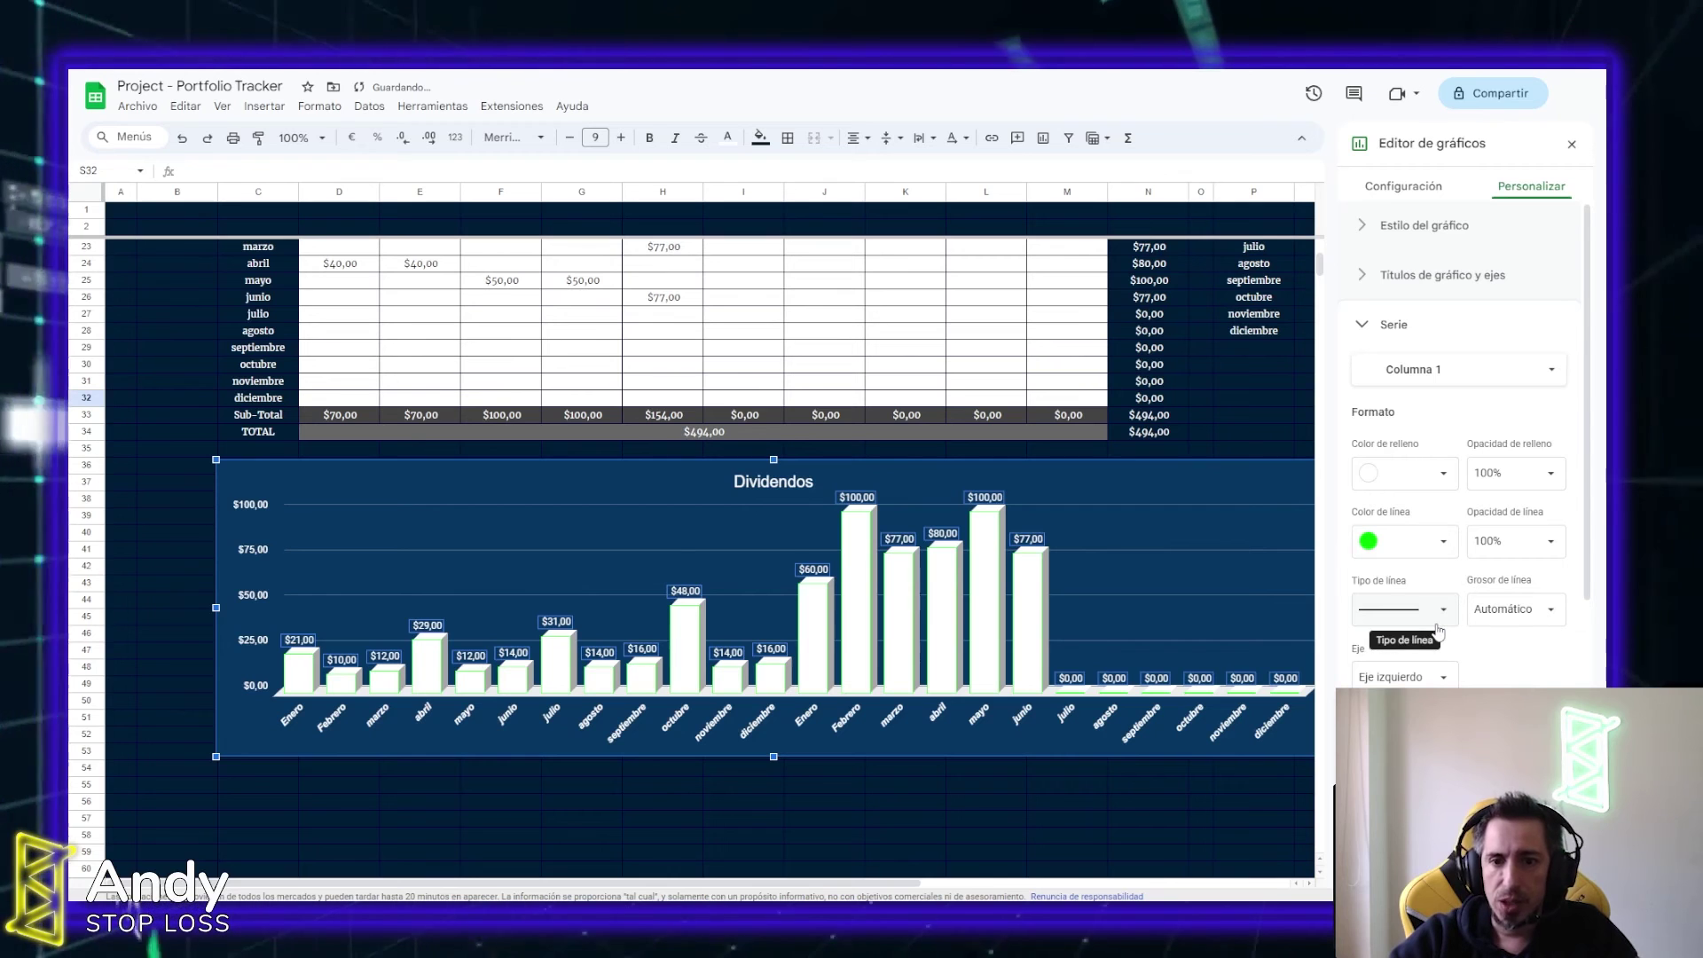
pyautogui.click(1406, 541)
pyautogui.click(1397, 581)
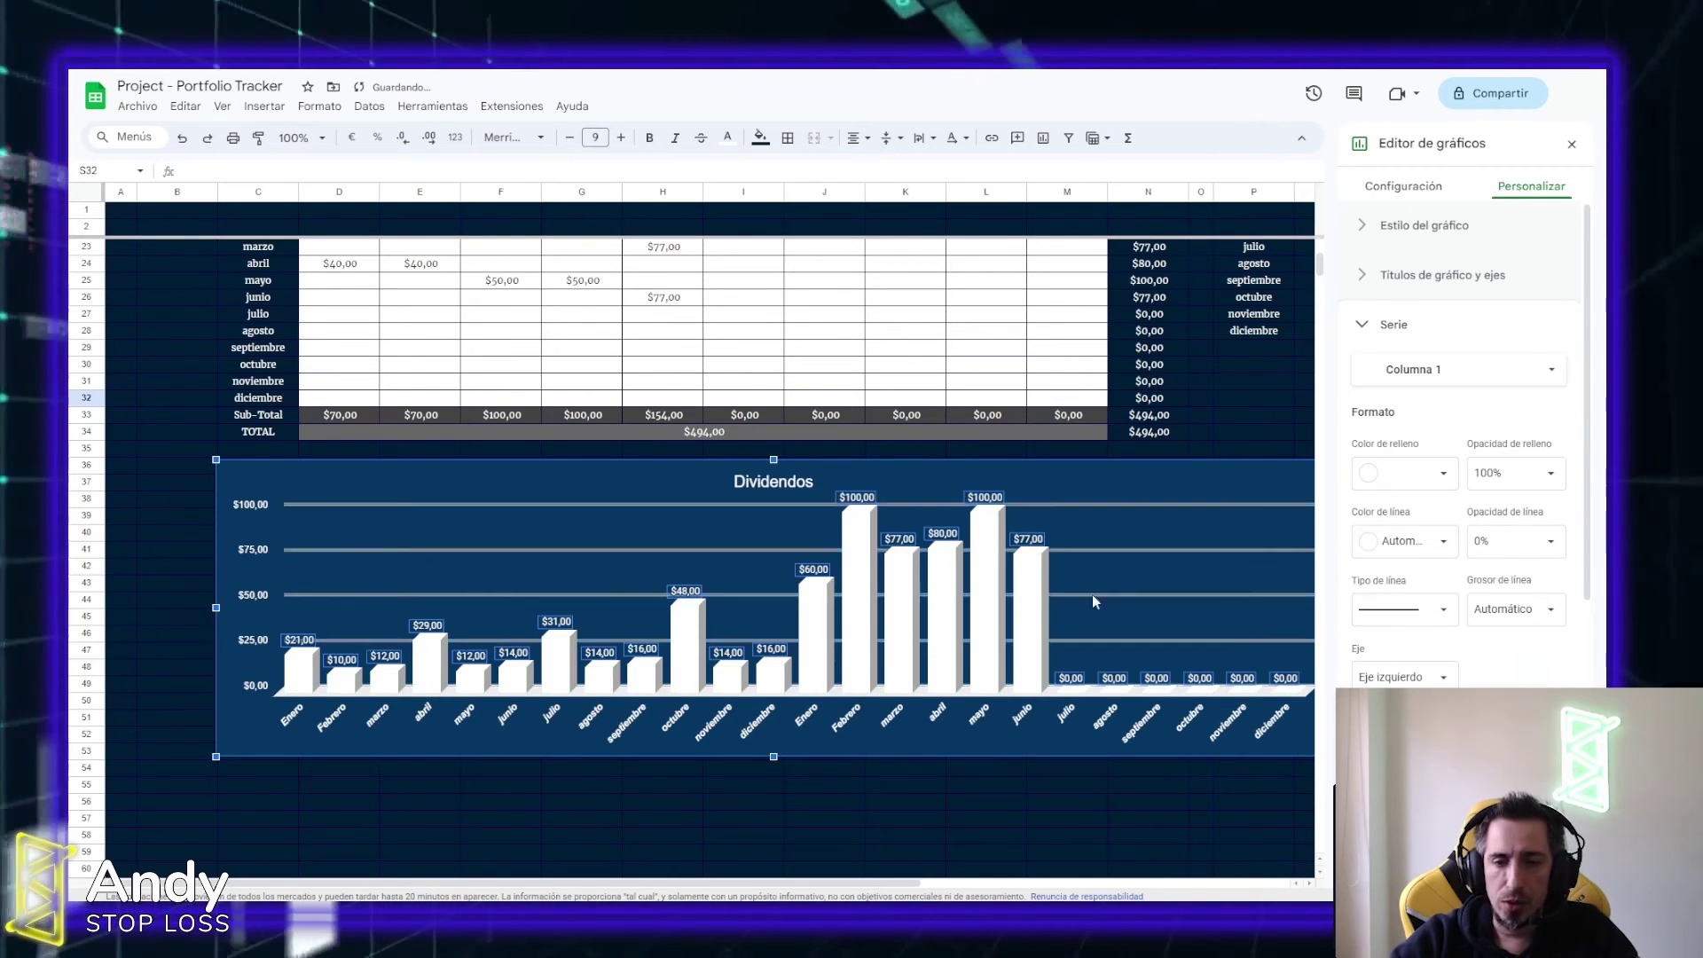
# Restore the dark teal bar fill and make the value labels white
pyautogui.scroll(-2, 1455, 496)
pyautogui.click(1404, 373)
pyautogui.click(1417, 558)
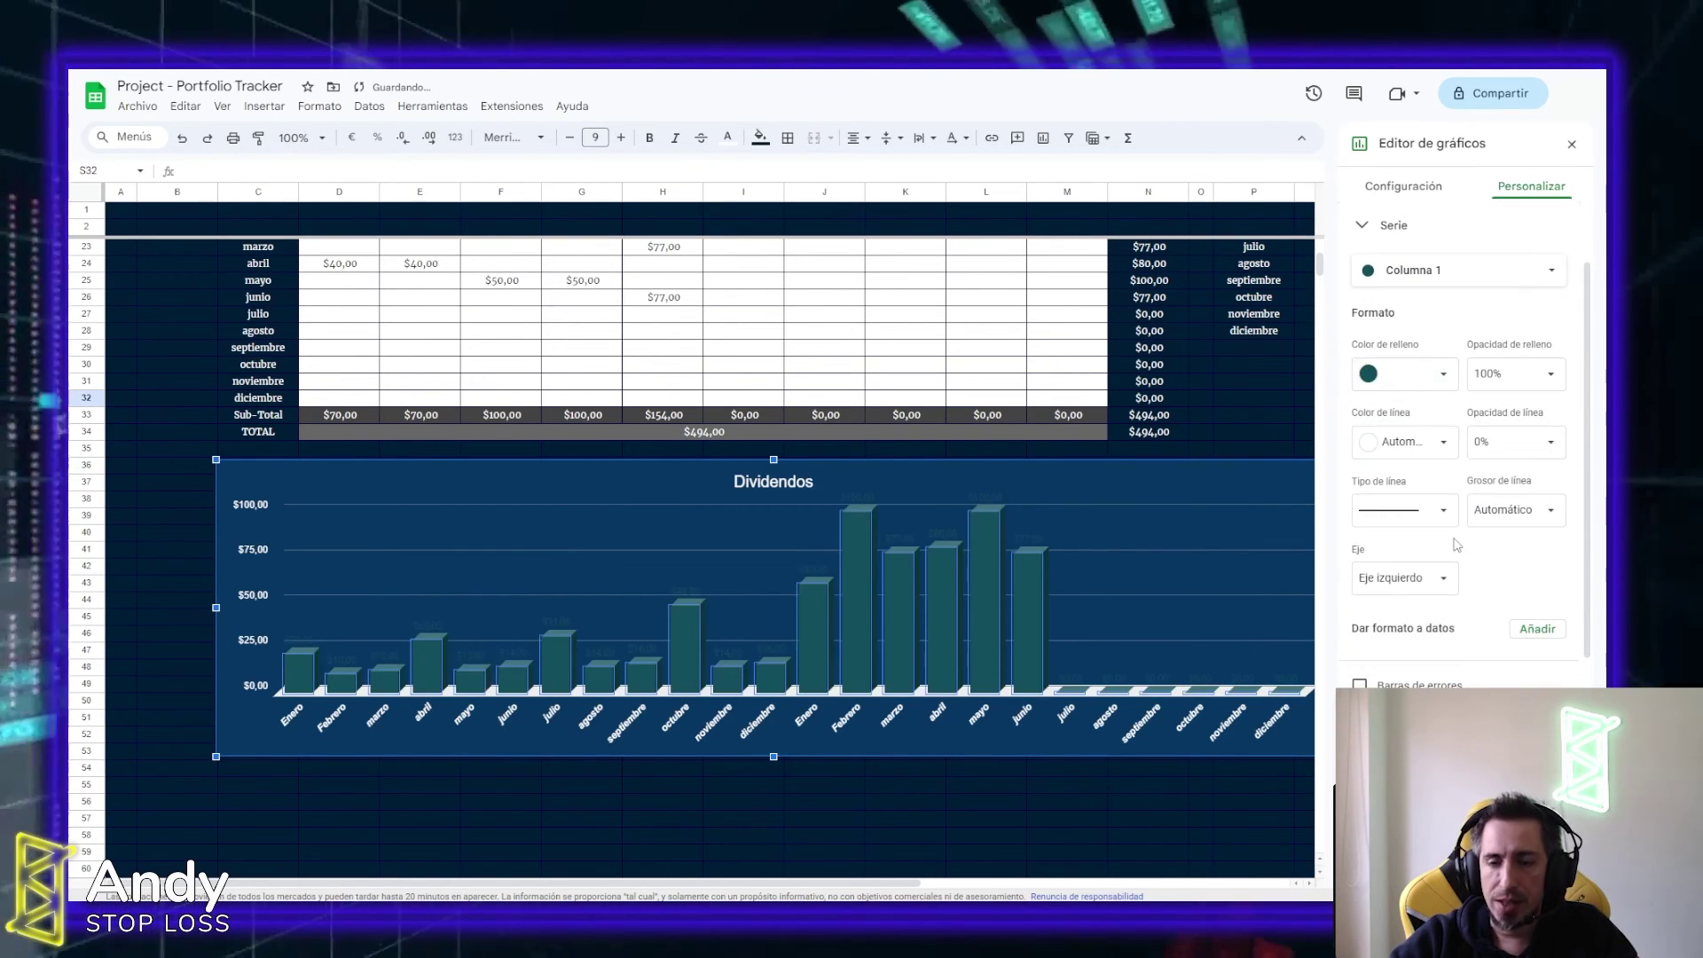
pyautogui.scroll(-3, 1514, 507)
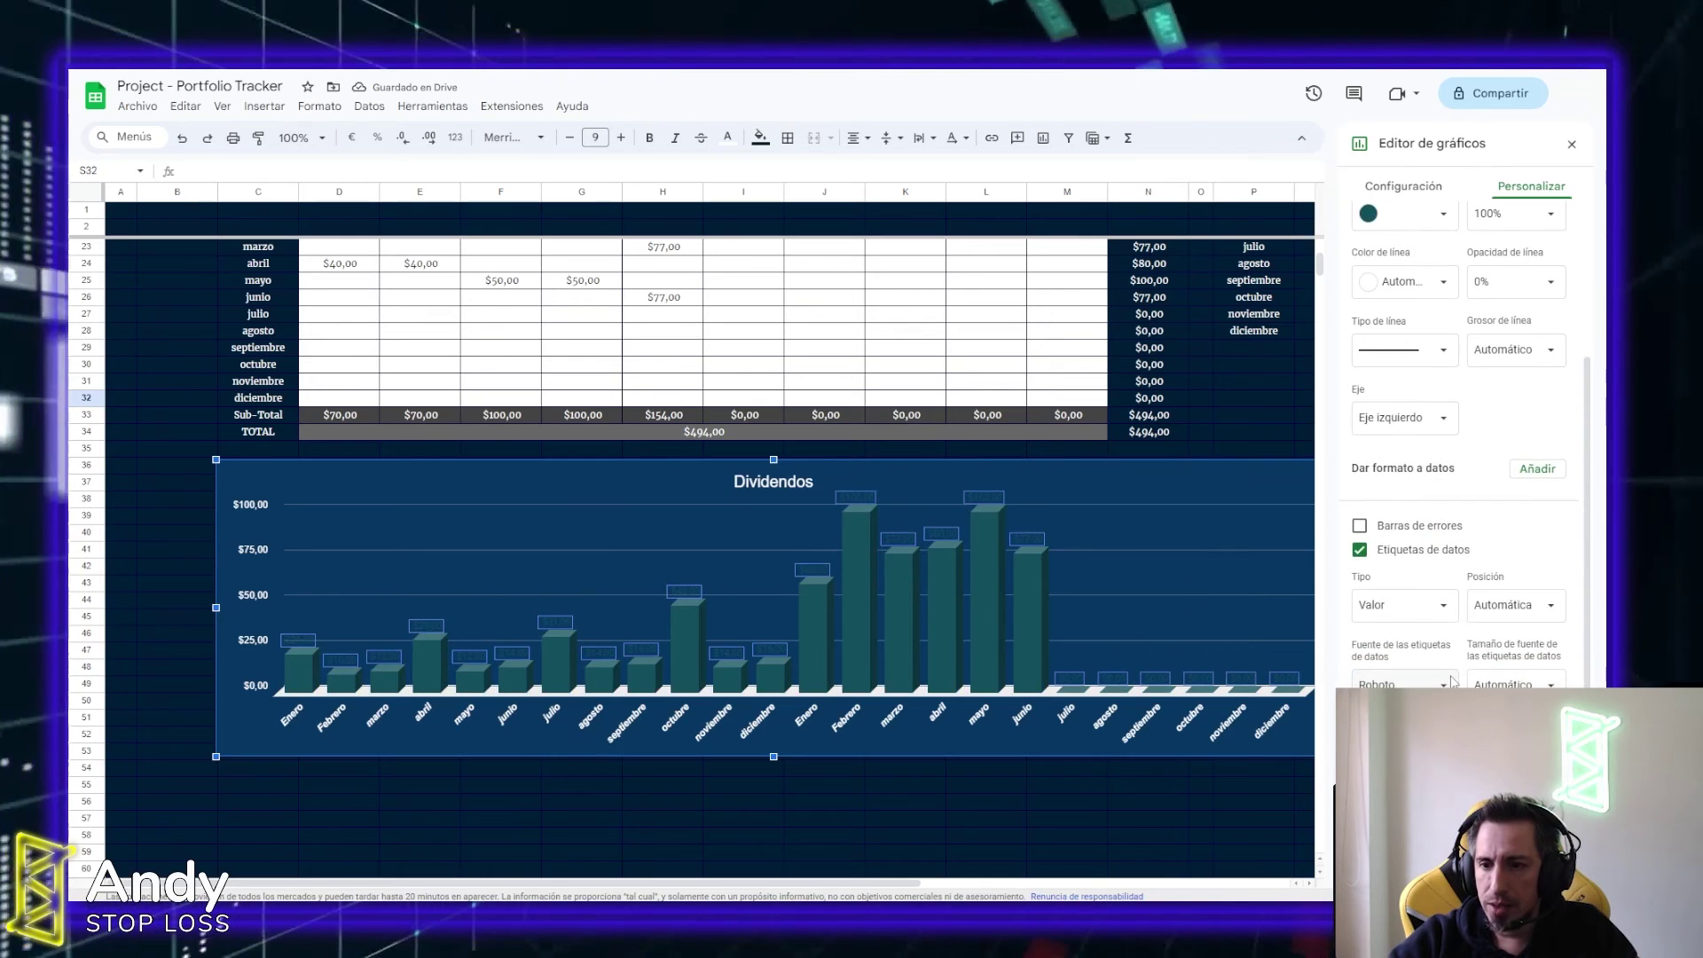
pyautogui.click(1510, 673)
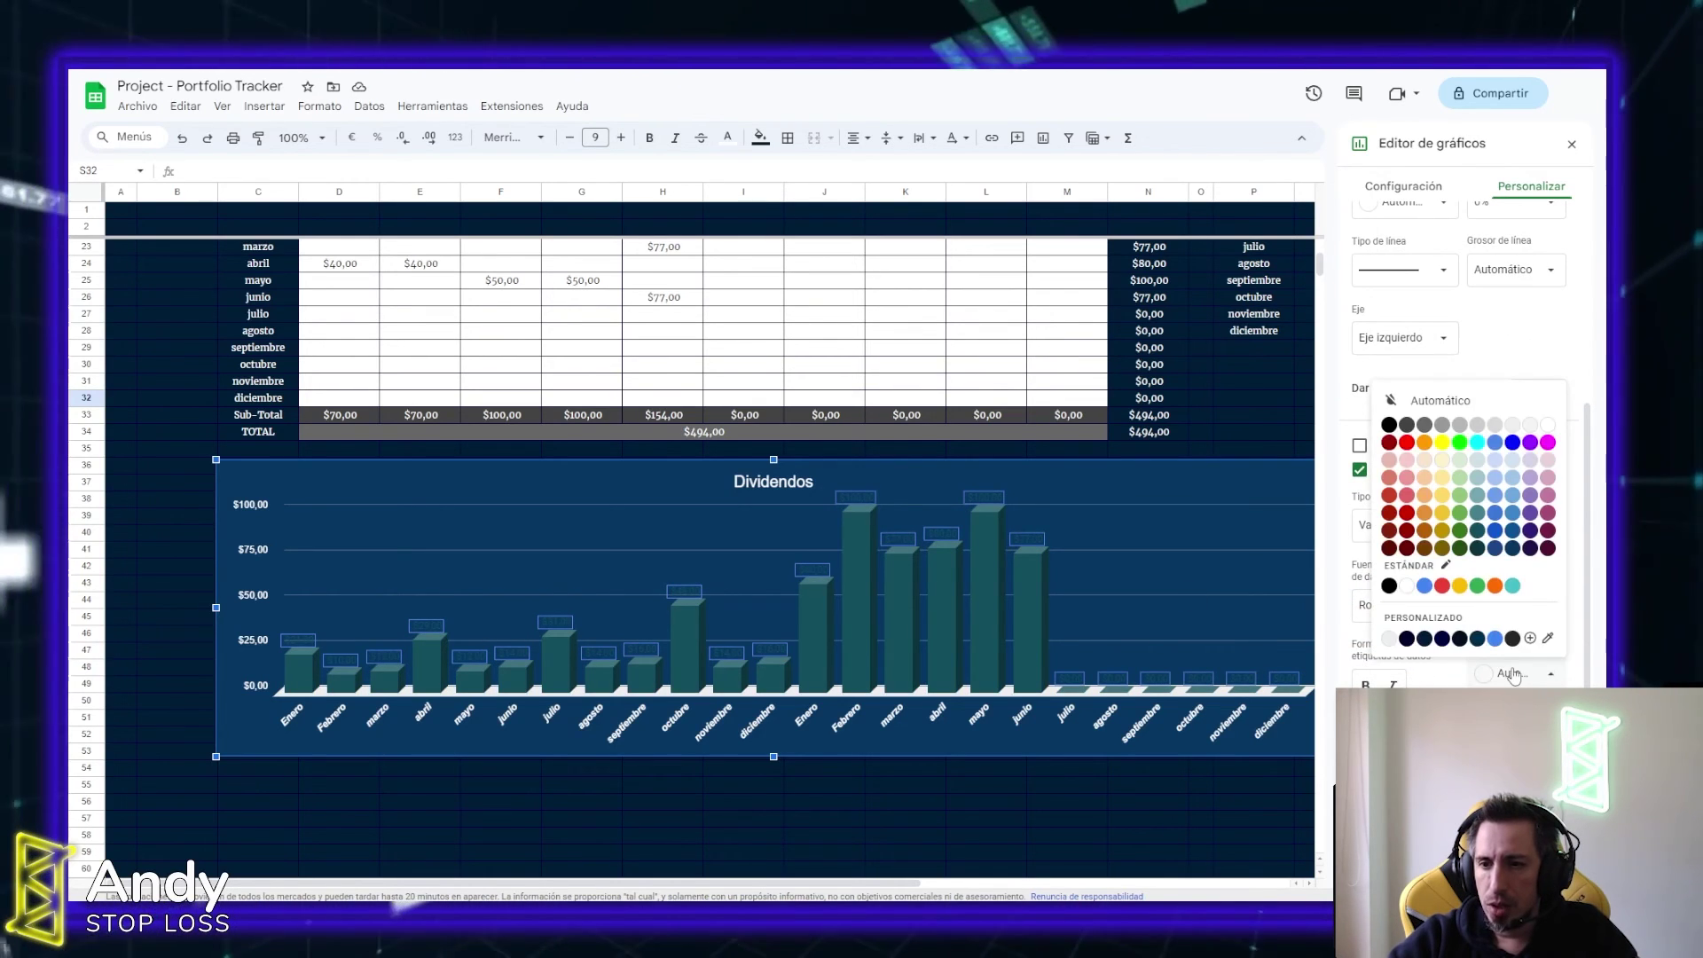
pyautogui.click(1548, 426)
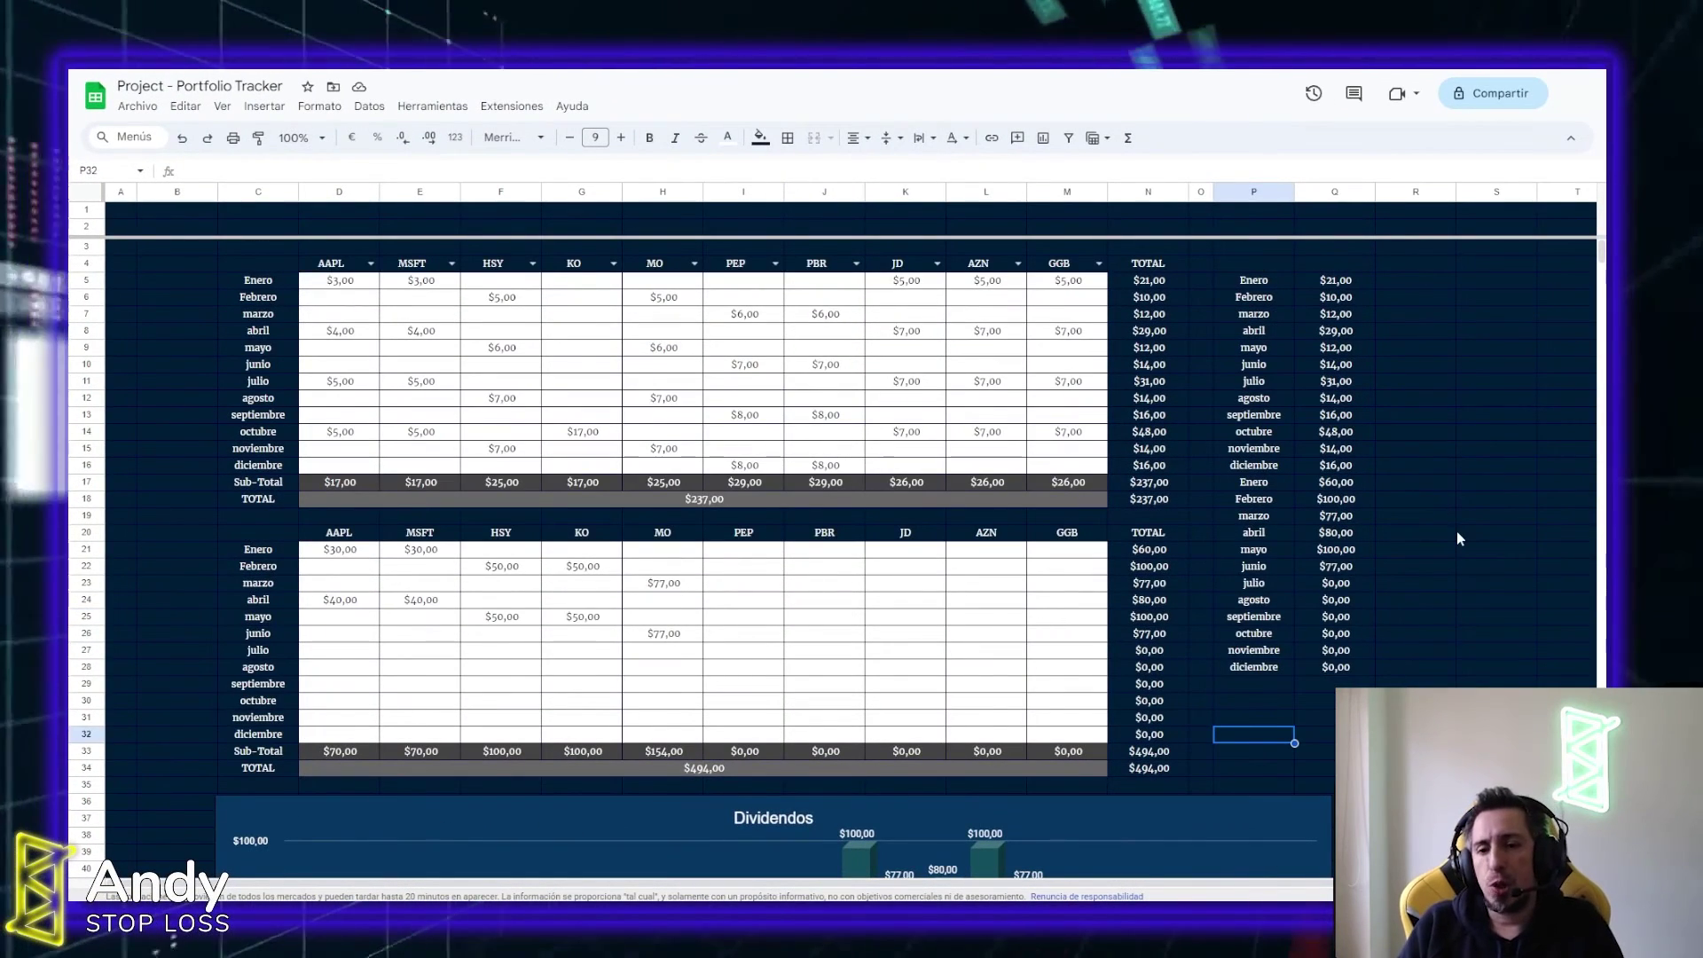
# Insert a new column before PEP and give it the header AMAT
pyautogui.rightClick(732, 188)
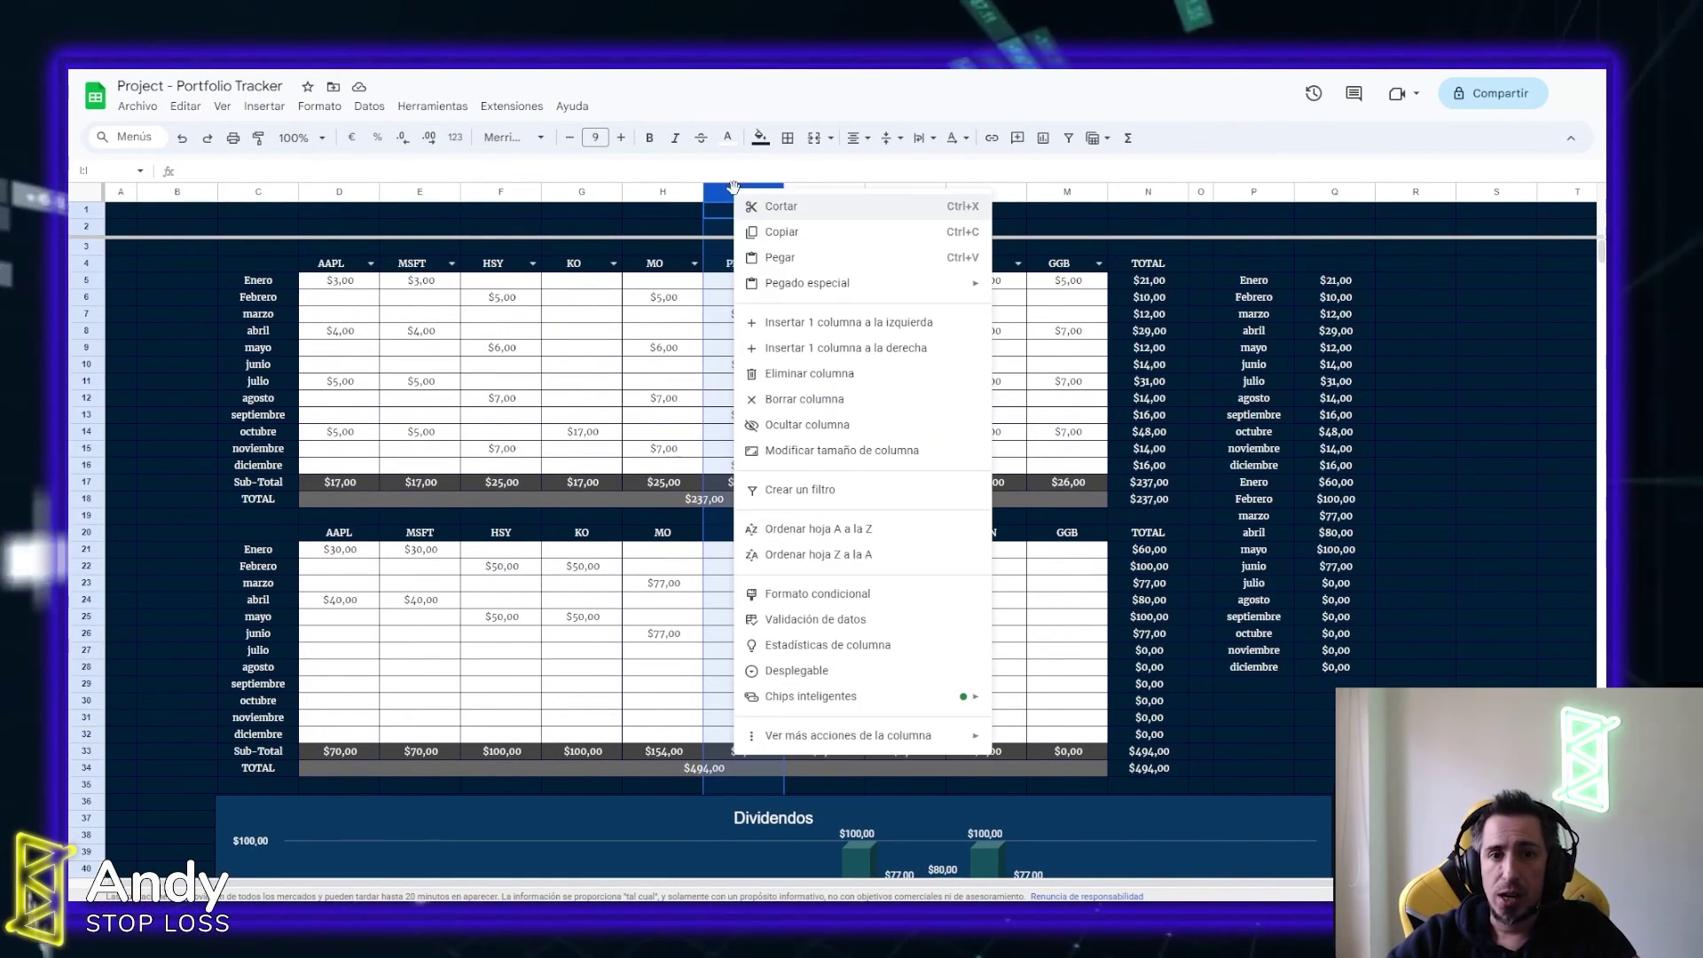
pyautogui.click(871, 322)
pyautogui.click(733, 268)
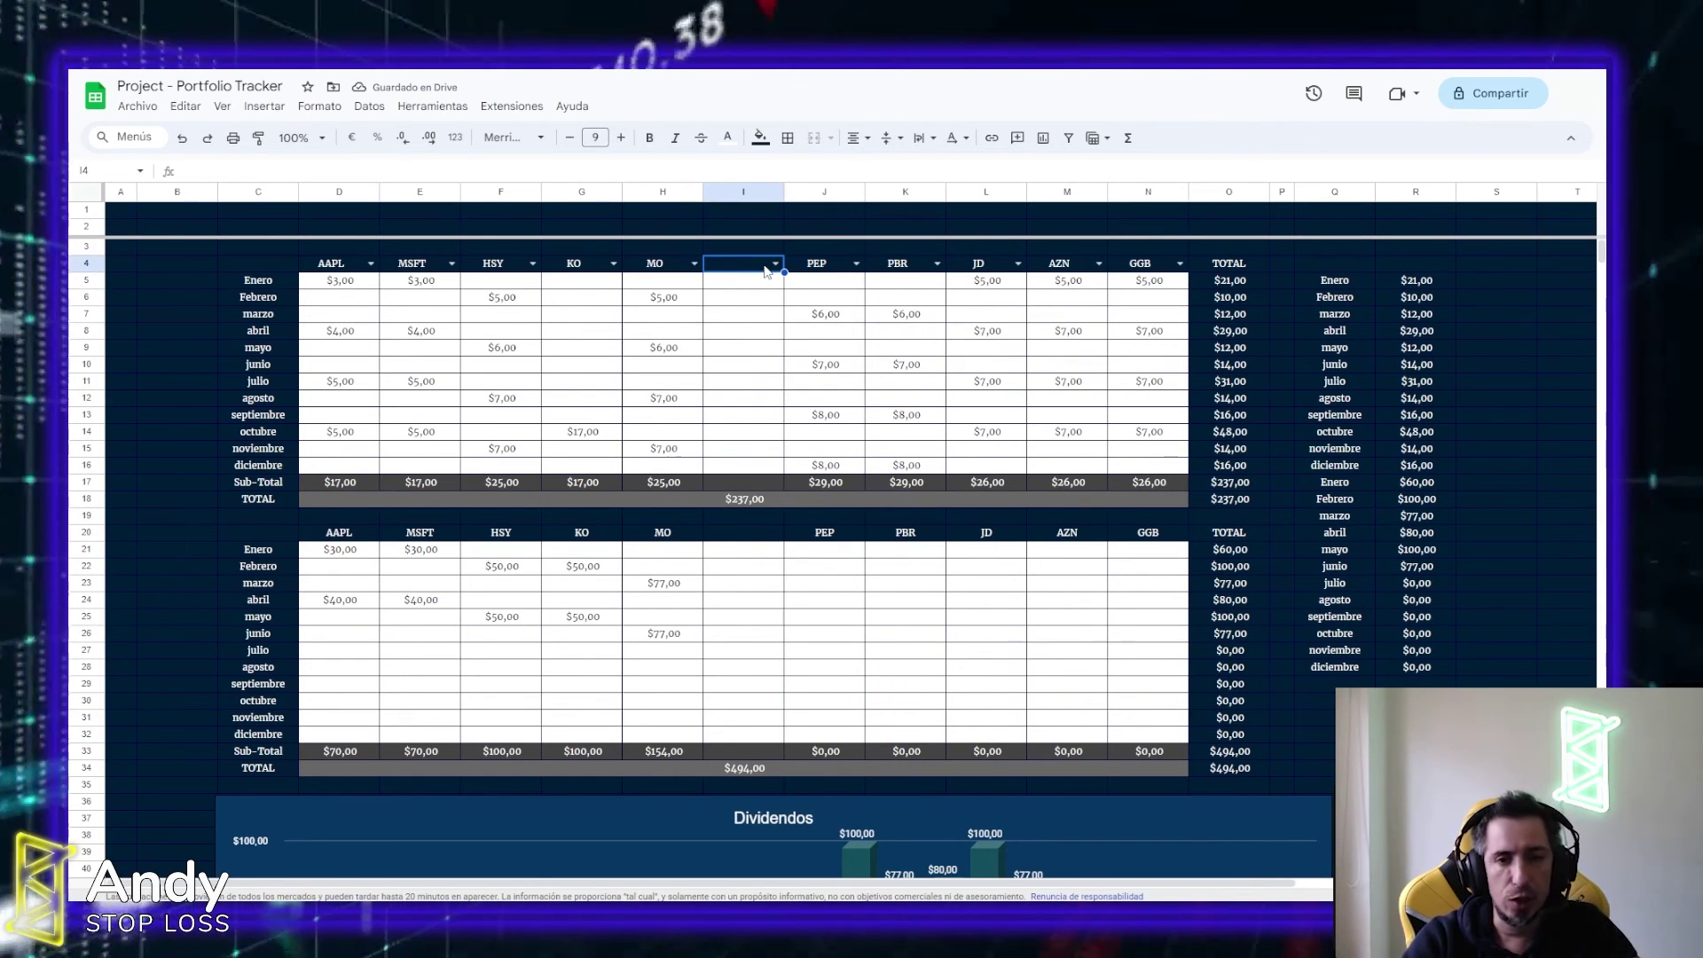
pyautogui.write('amat')
pyautogui.click(750, 284)
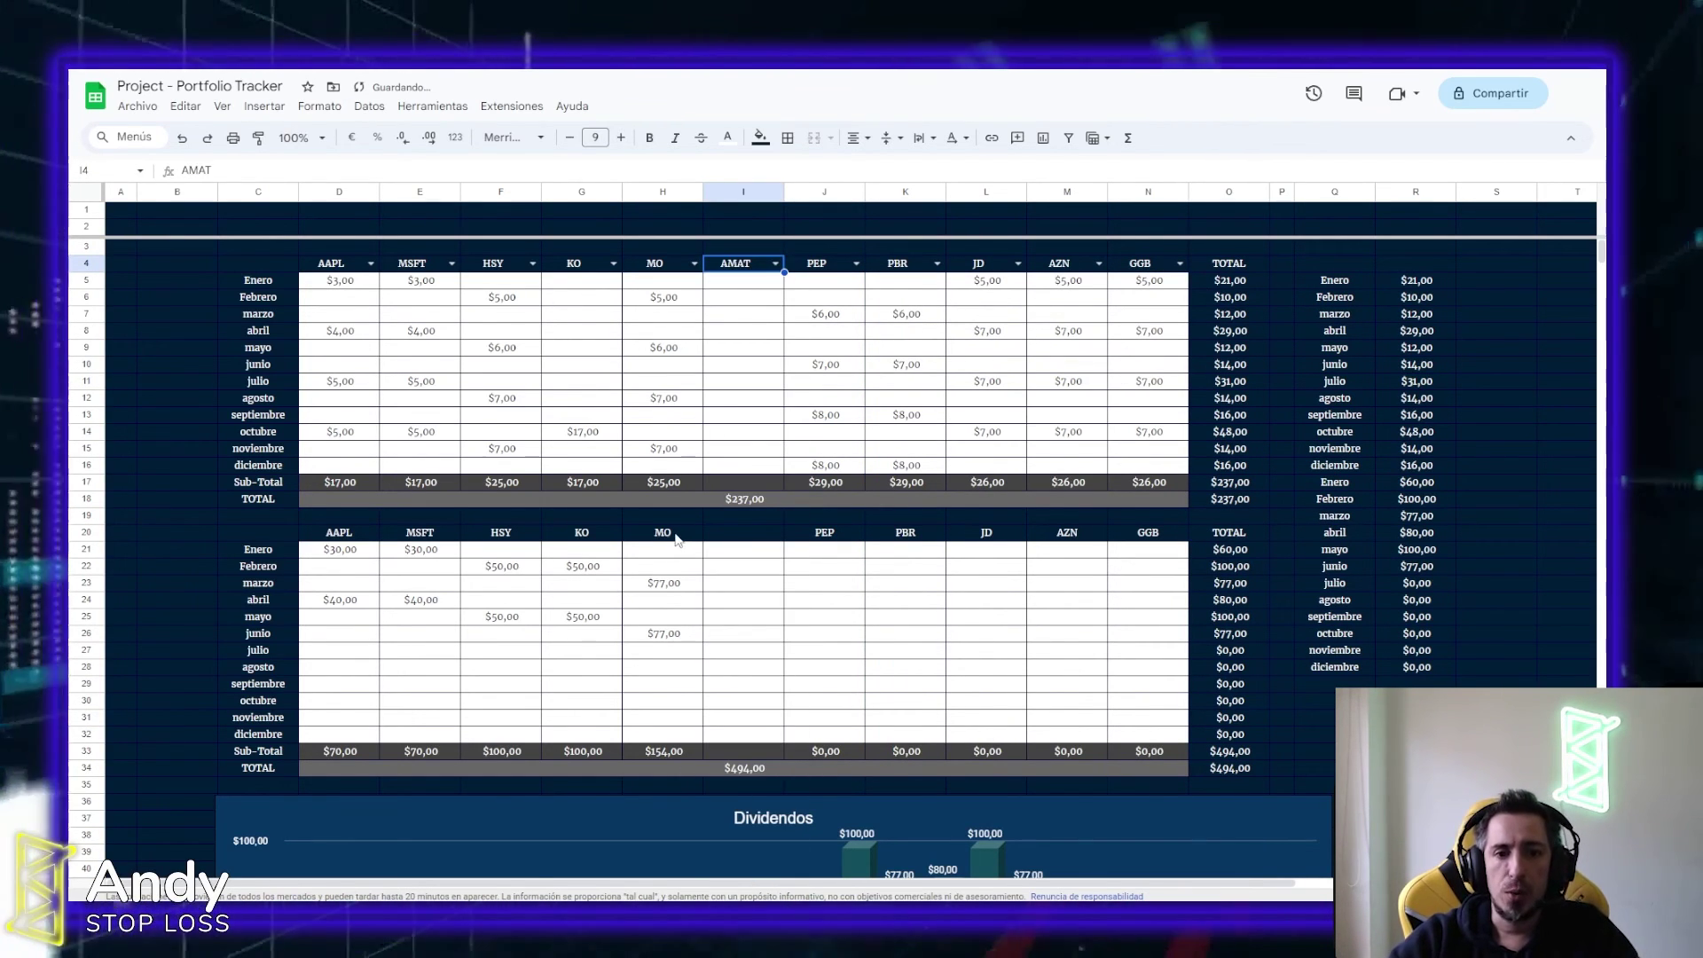
# Extend the second table's header and sub-total to AMAT and enter its $100 Febrero dividend
pyautogui.click(755, 534)
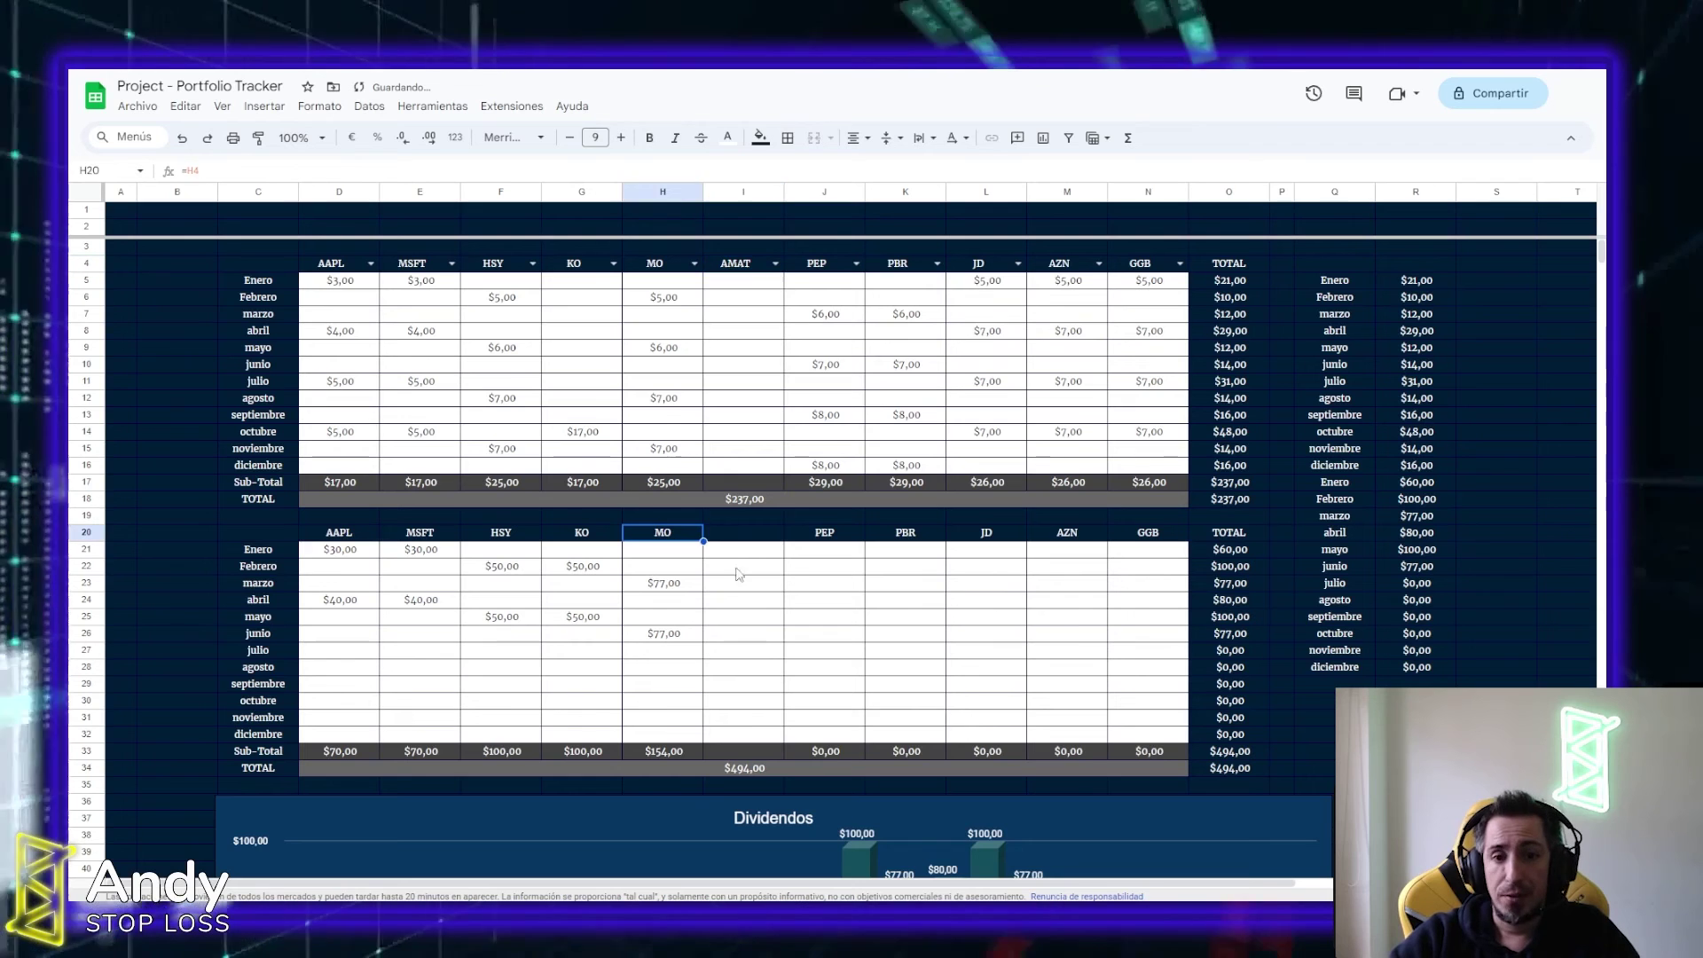
pyautogui.click(687, 536)
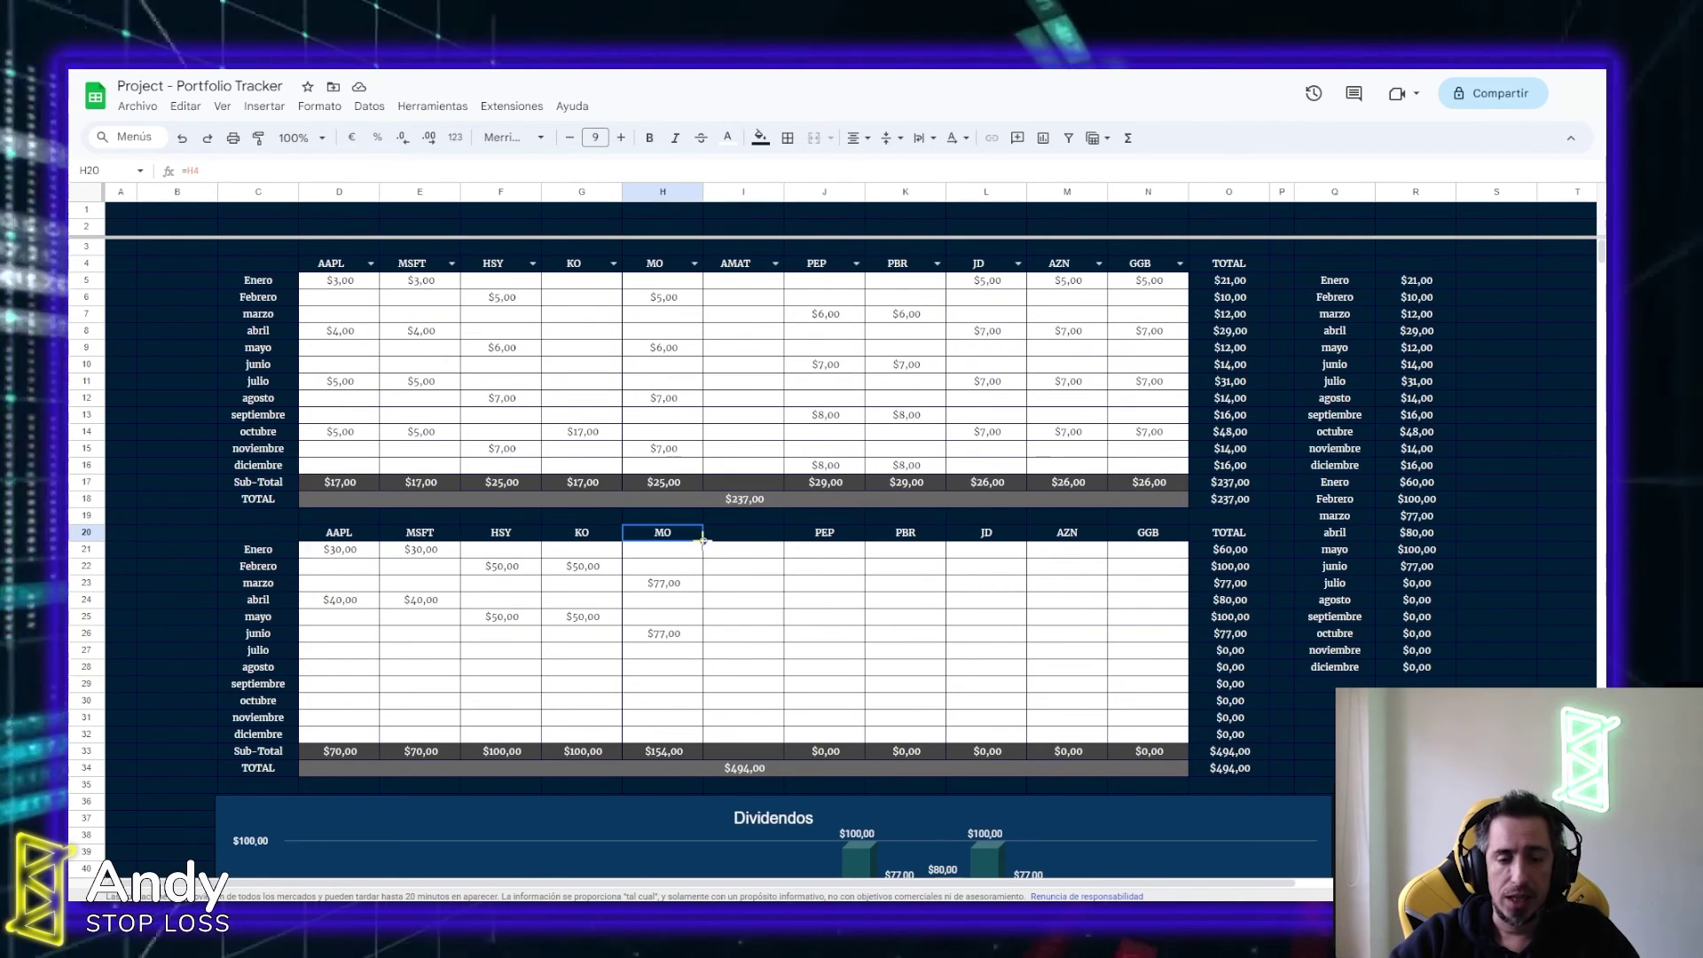
pyautogui.moveTo(703, 539); pyautogui.dragTo(792, 585)
pyautogui.click(687, 753)
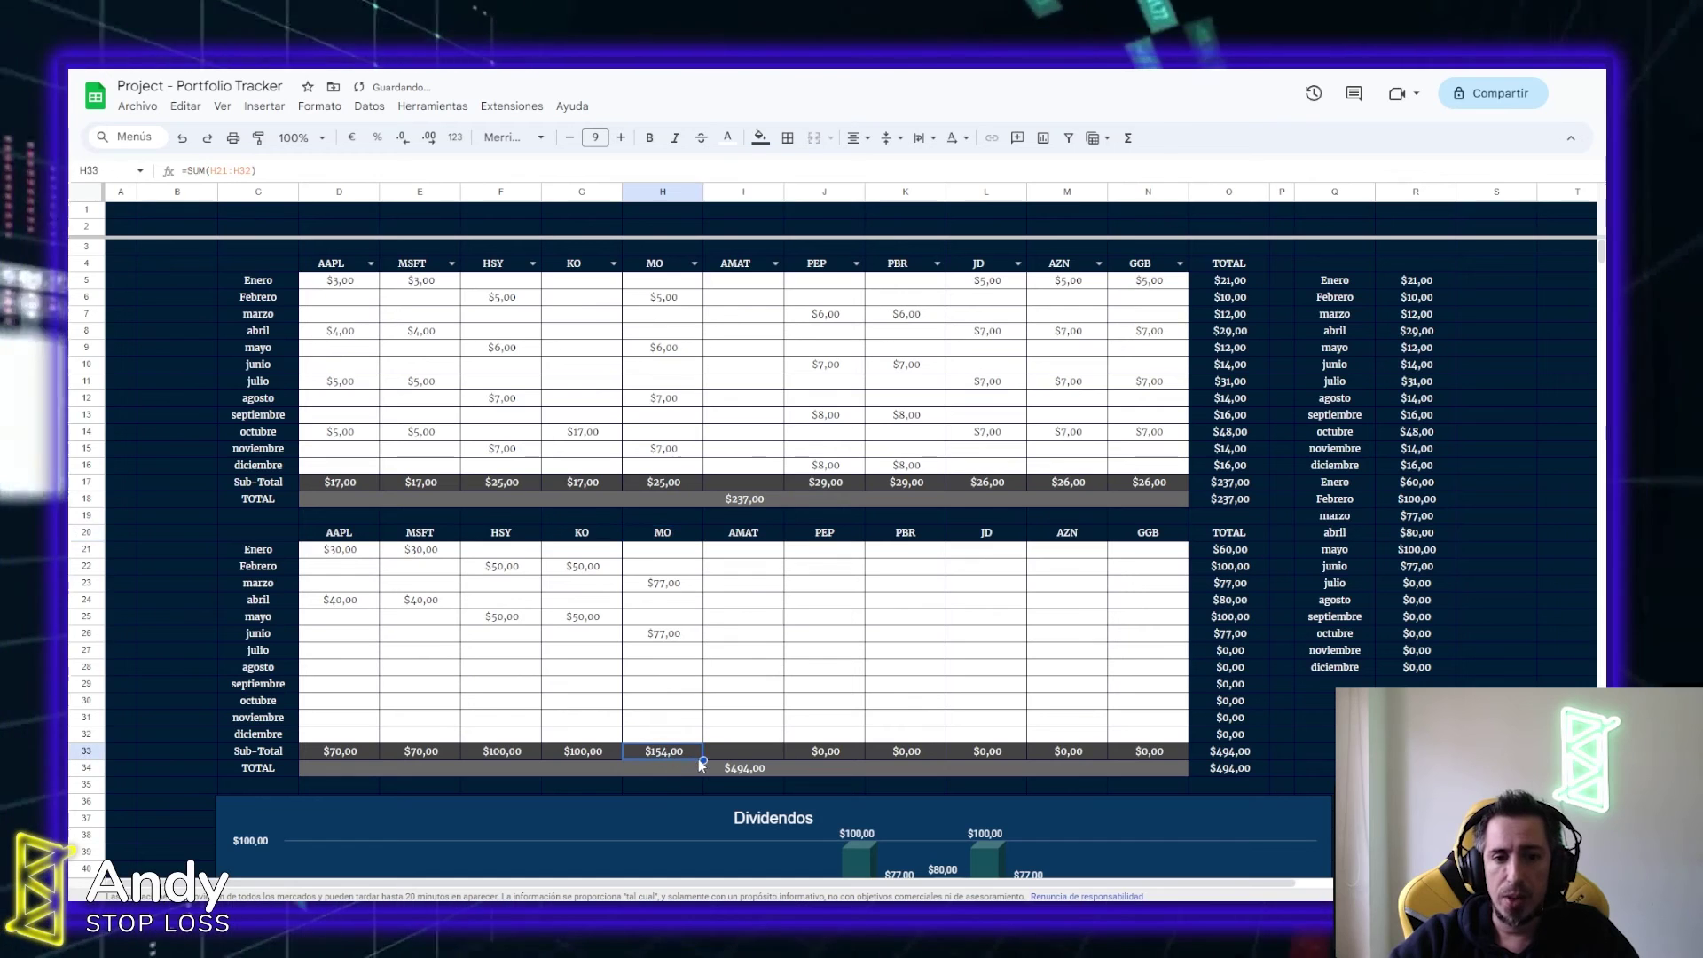
pyautogui.click(744, 582)
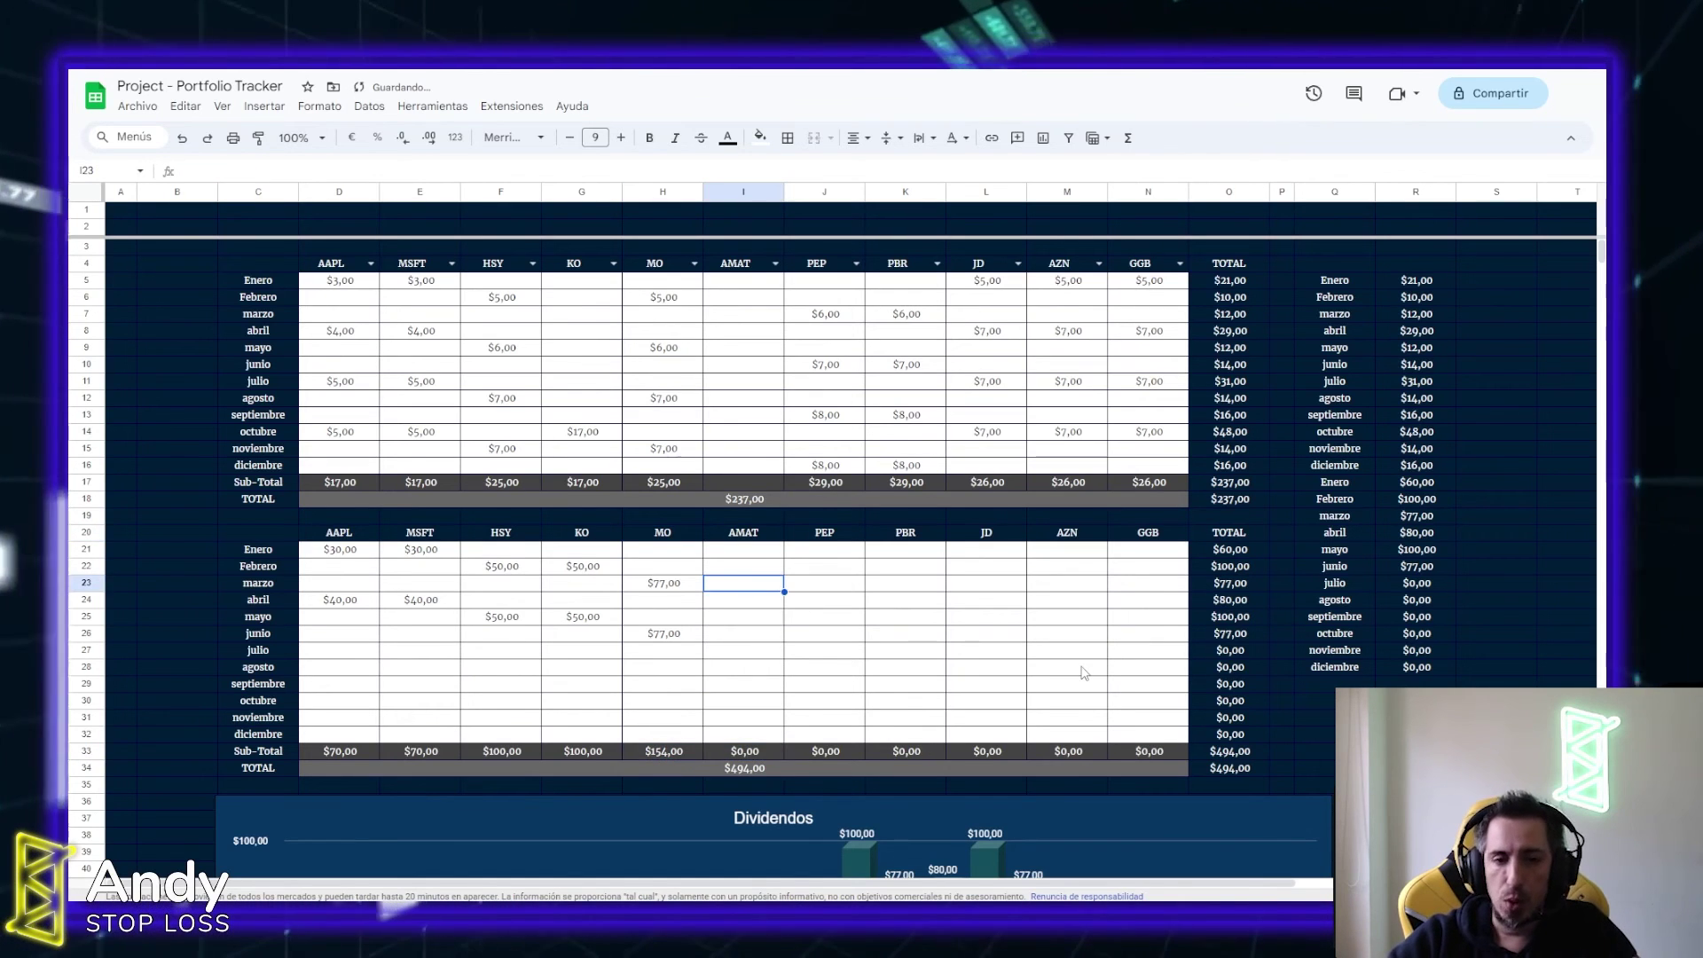
pyautogui.press('Up')
pyautogui.write('100')
pyautogui.press('Return')
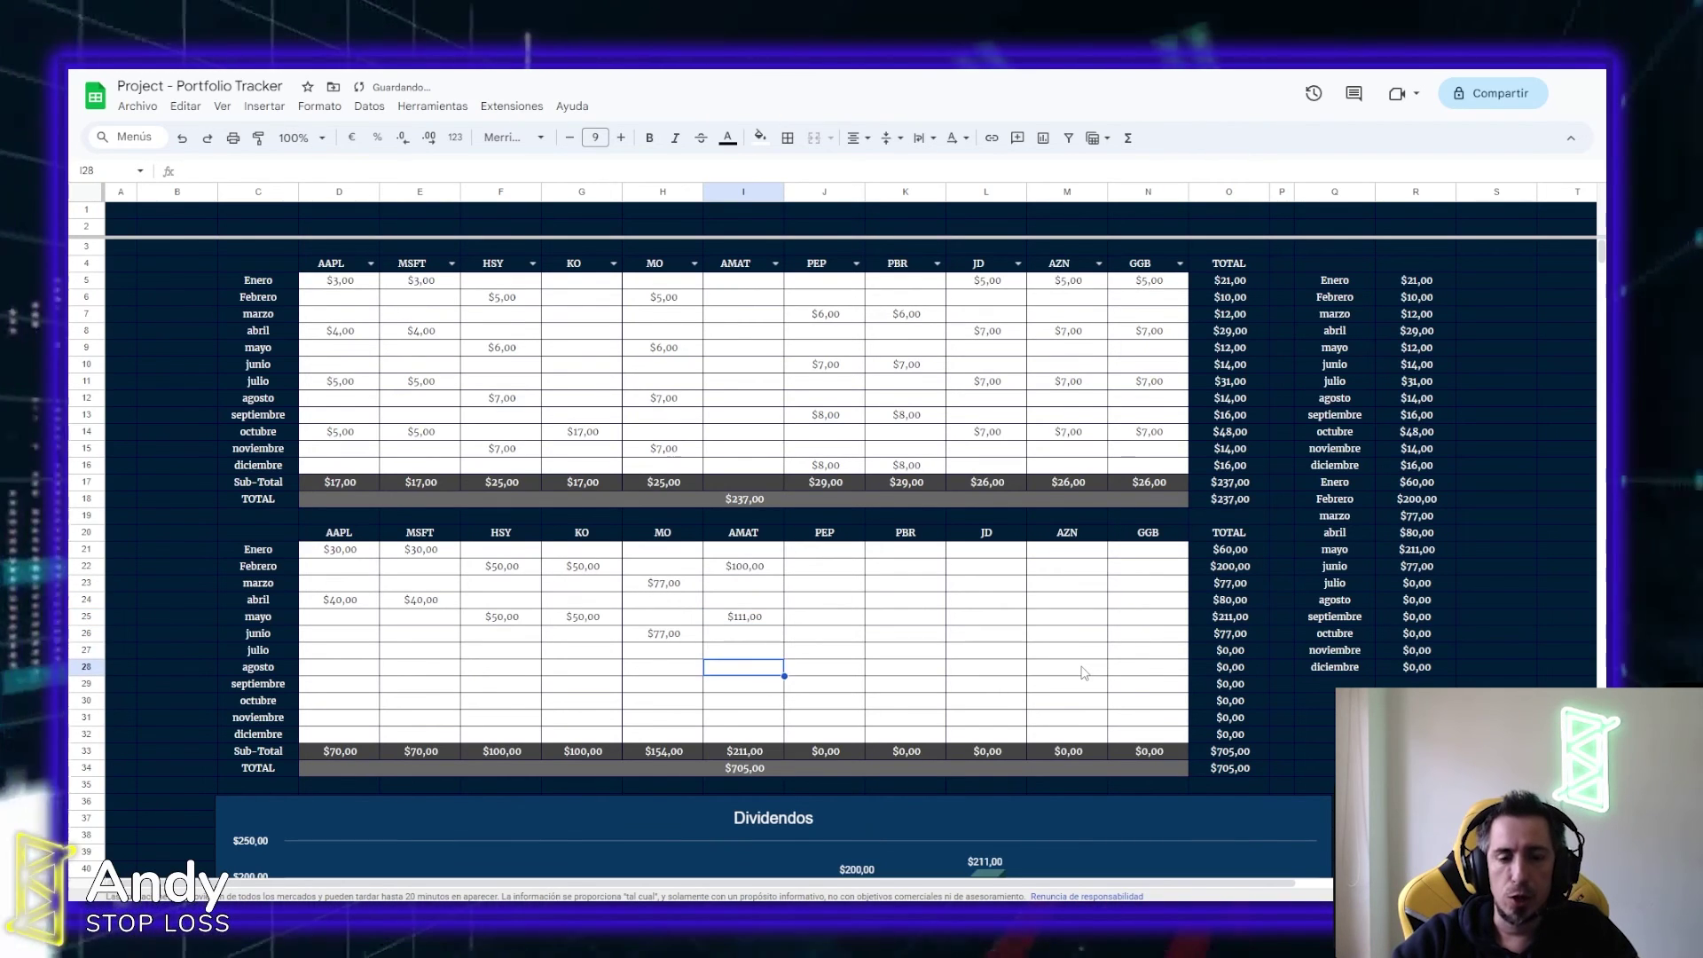
pyautogui.write('113')
pyautogui.press('Return')
pyautogui.scroll(-3, 1132, 714)
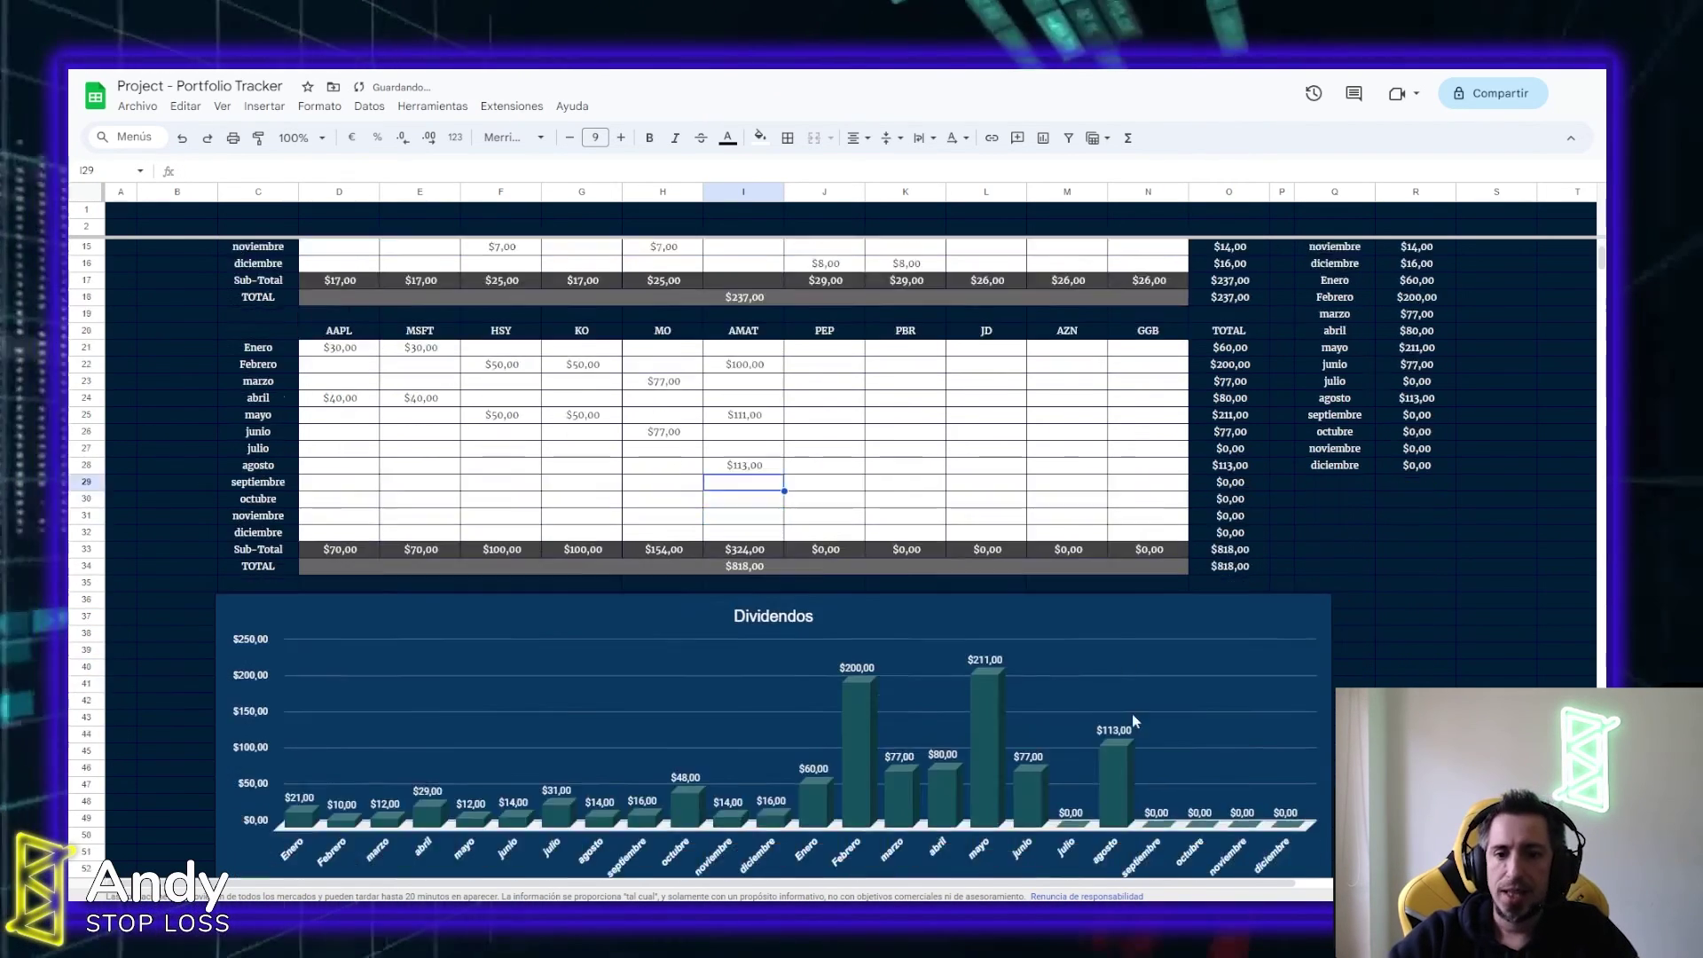
pyautogui.scroll(-2, 1133, 717)
pyautogui.scroll(3, 1118, 574)
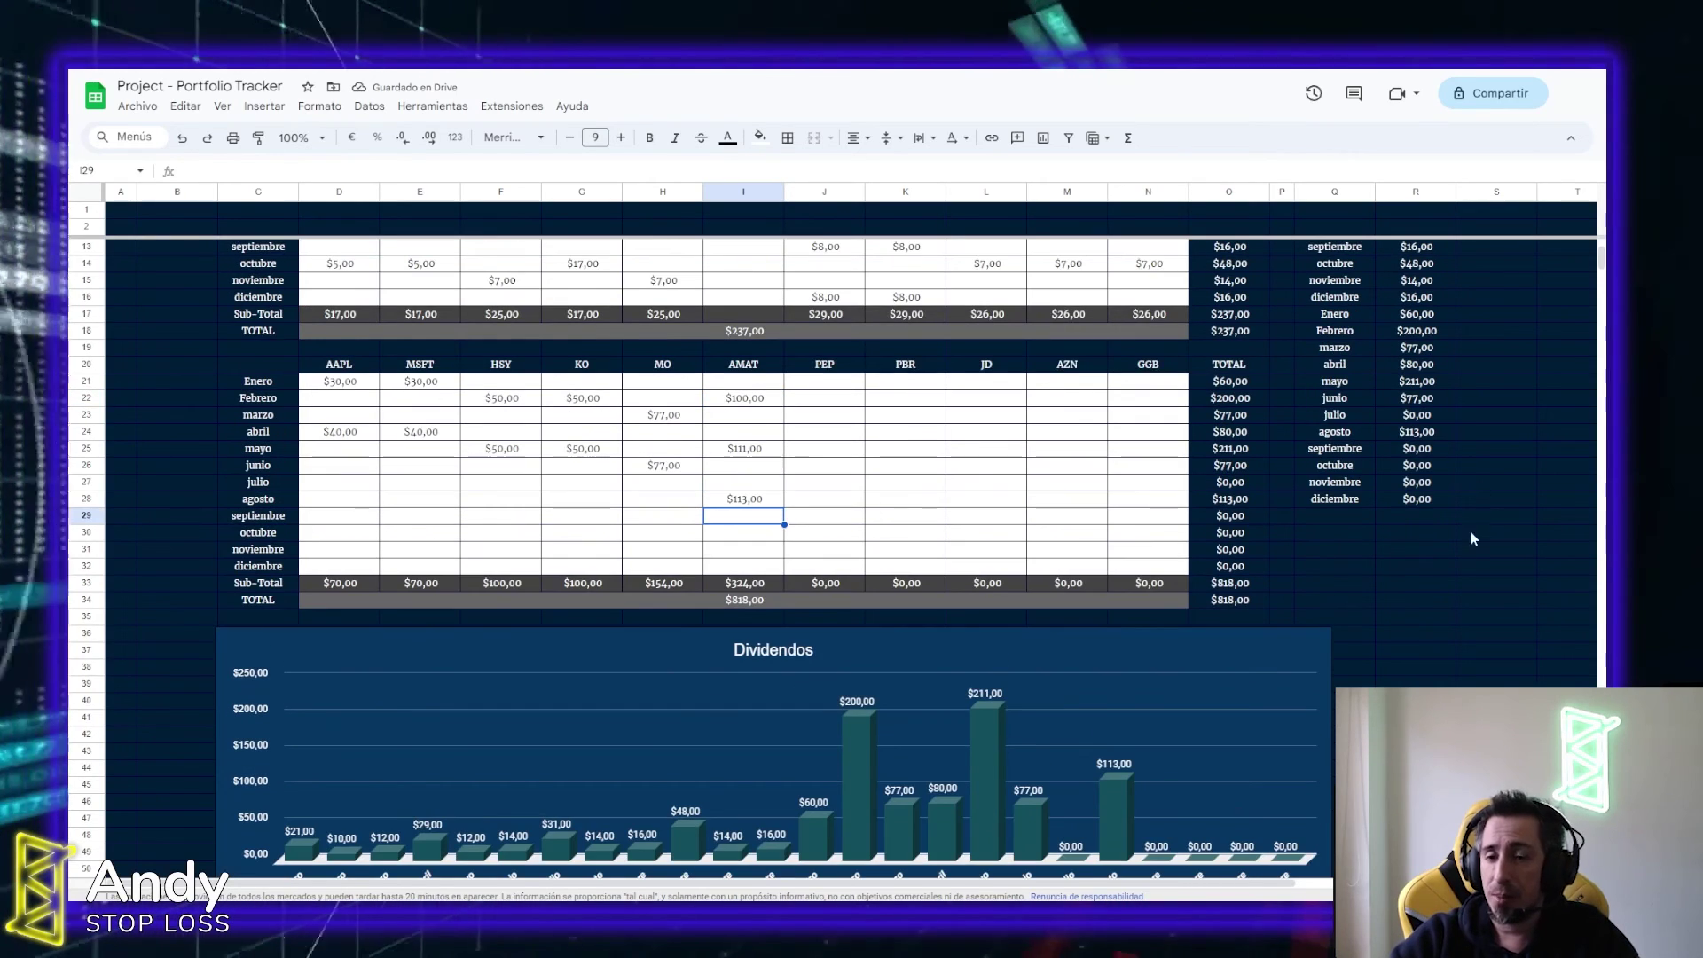
pyautogui.scroll(1, 1428, 532)
pyautogui.scroll(2, 1420, 540)
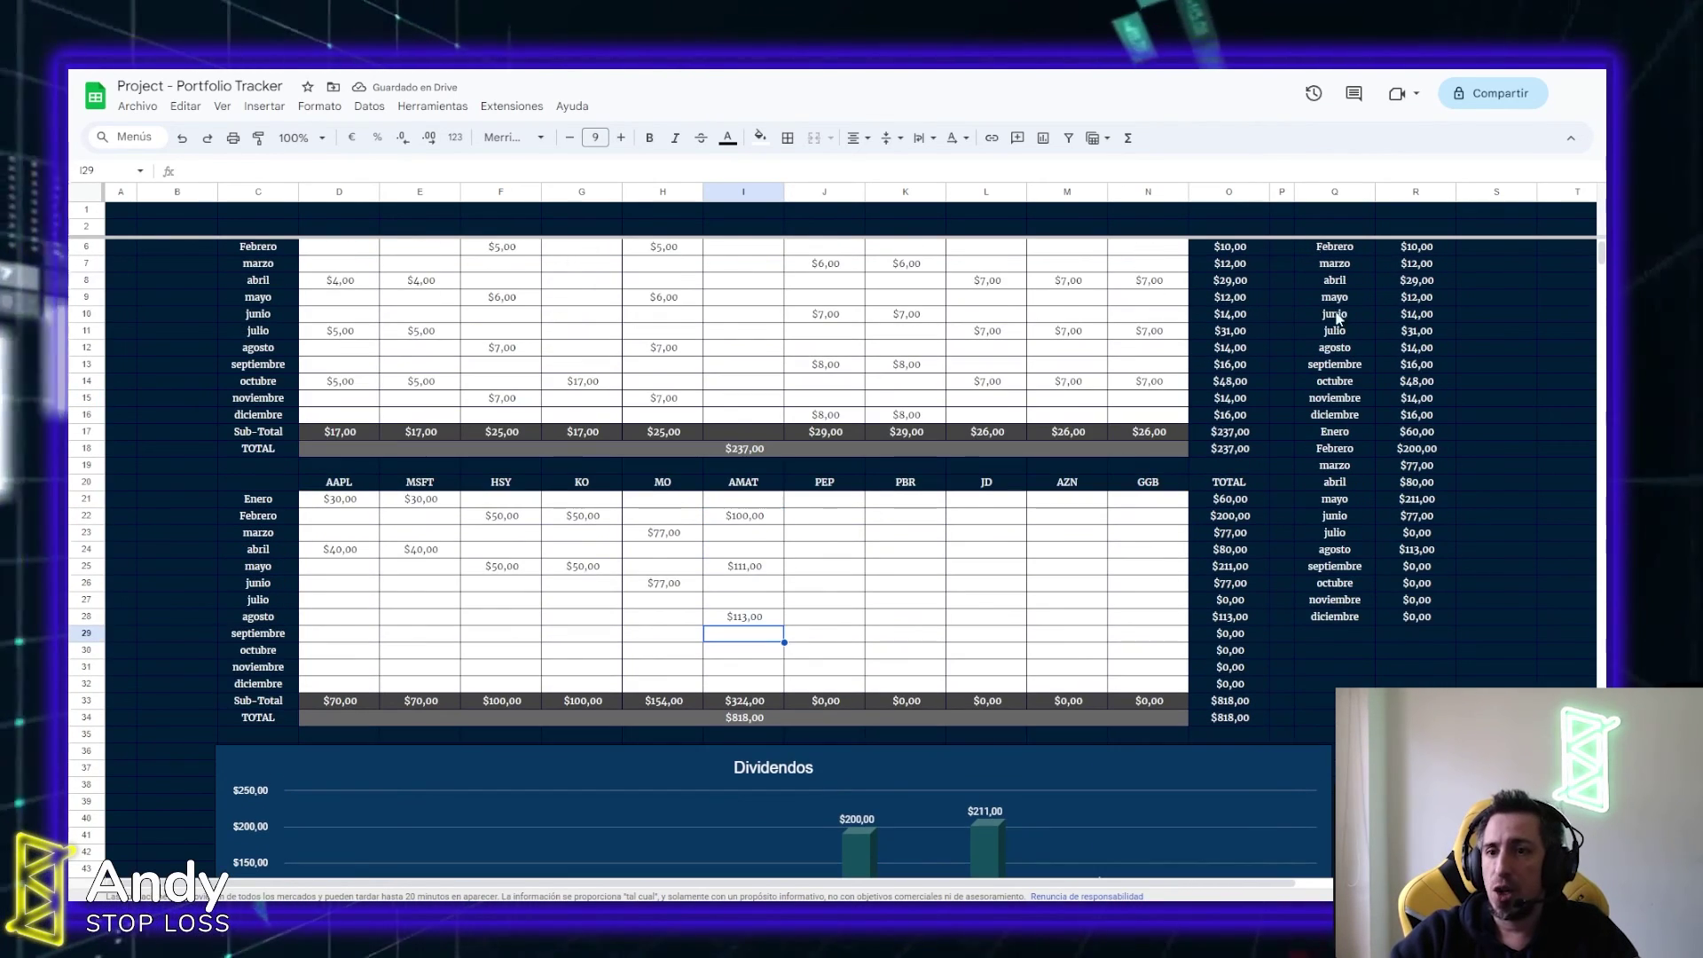
pyautogui.scroll(-2, 1378, 451)
pyautogui.scroll(-2, 1378, 451)
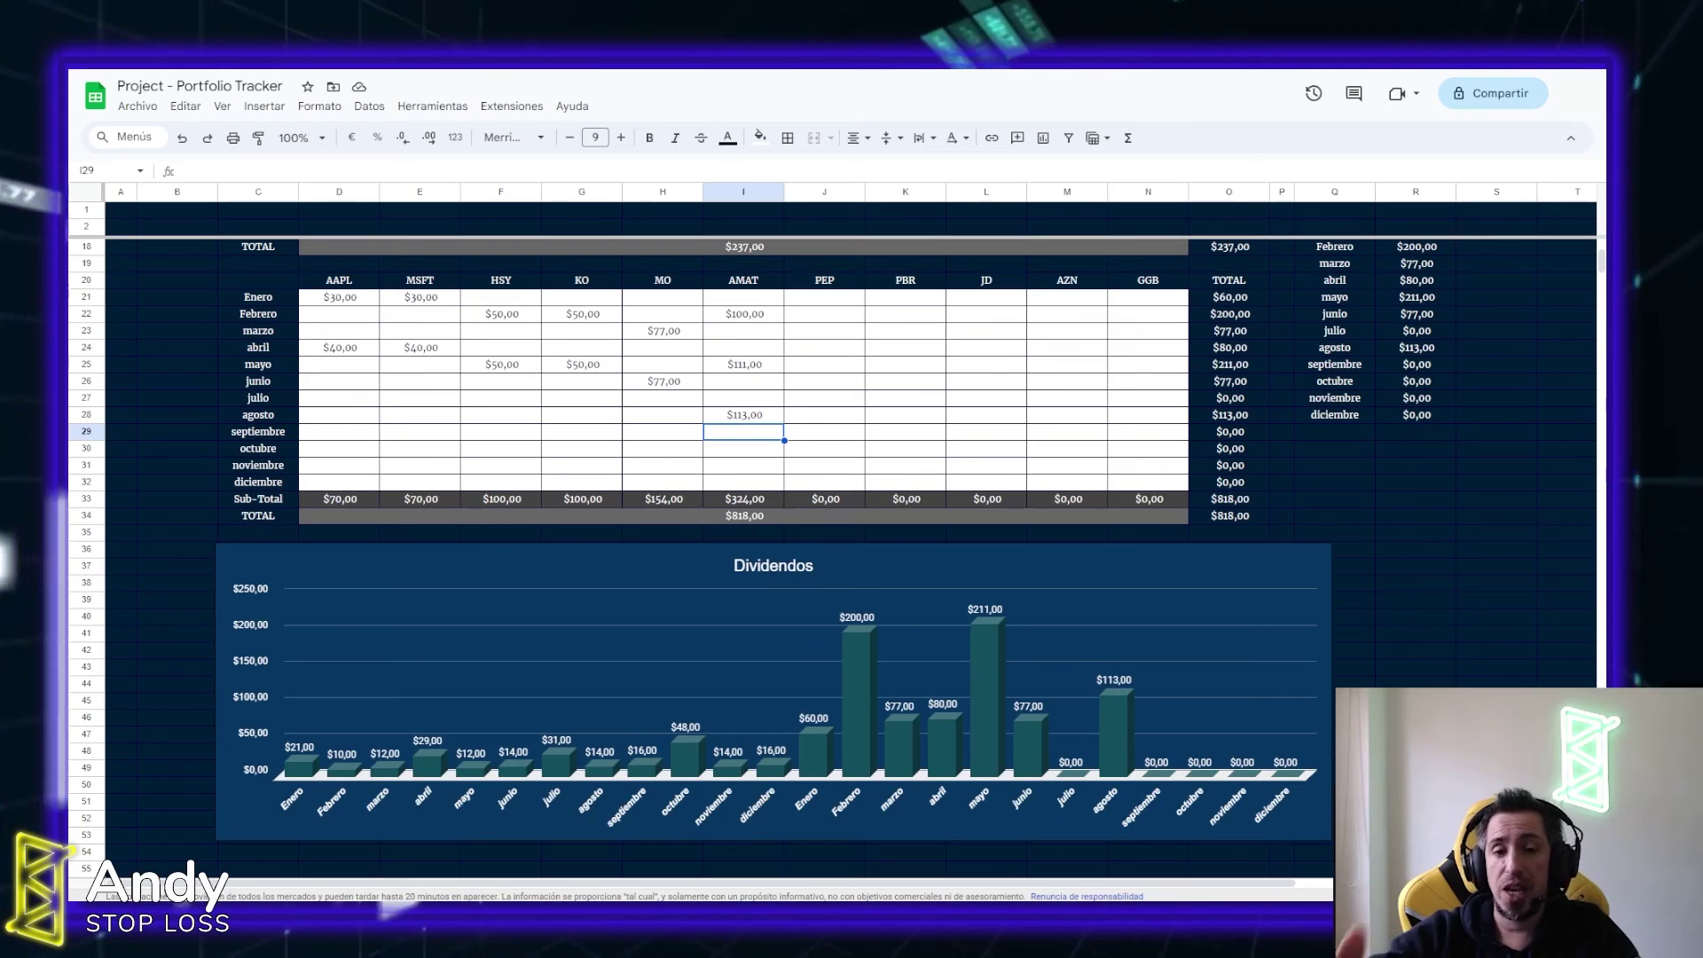
pyautogui.scroll(1, 1436, 663)
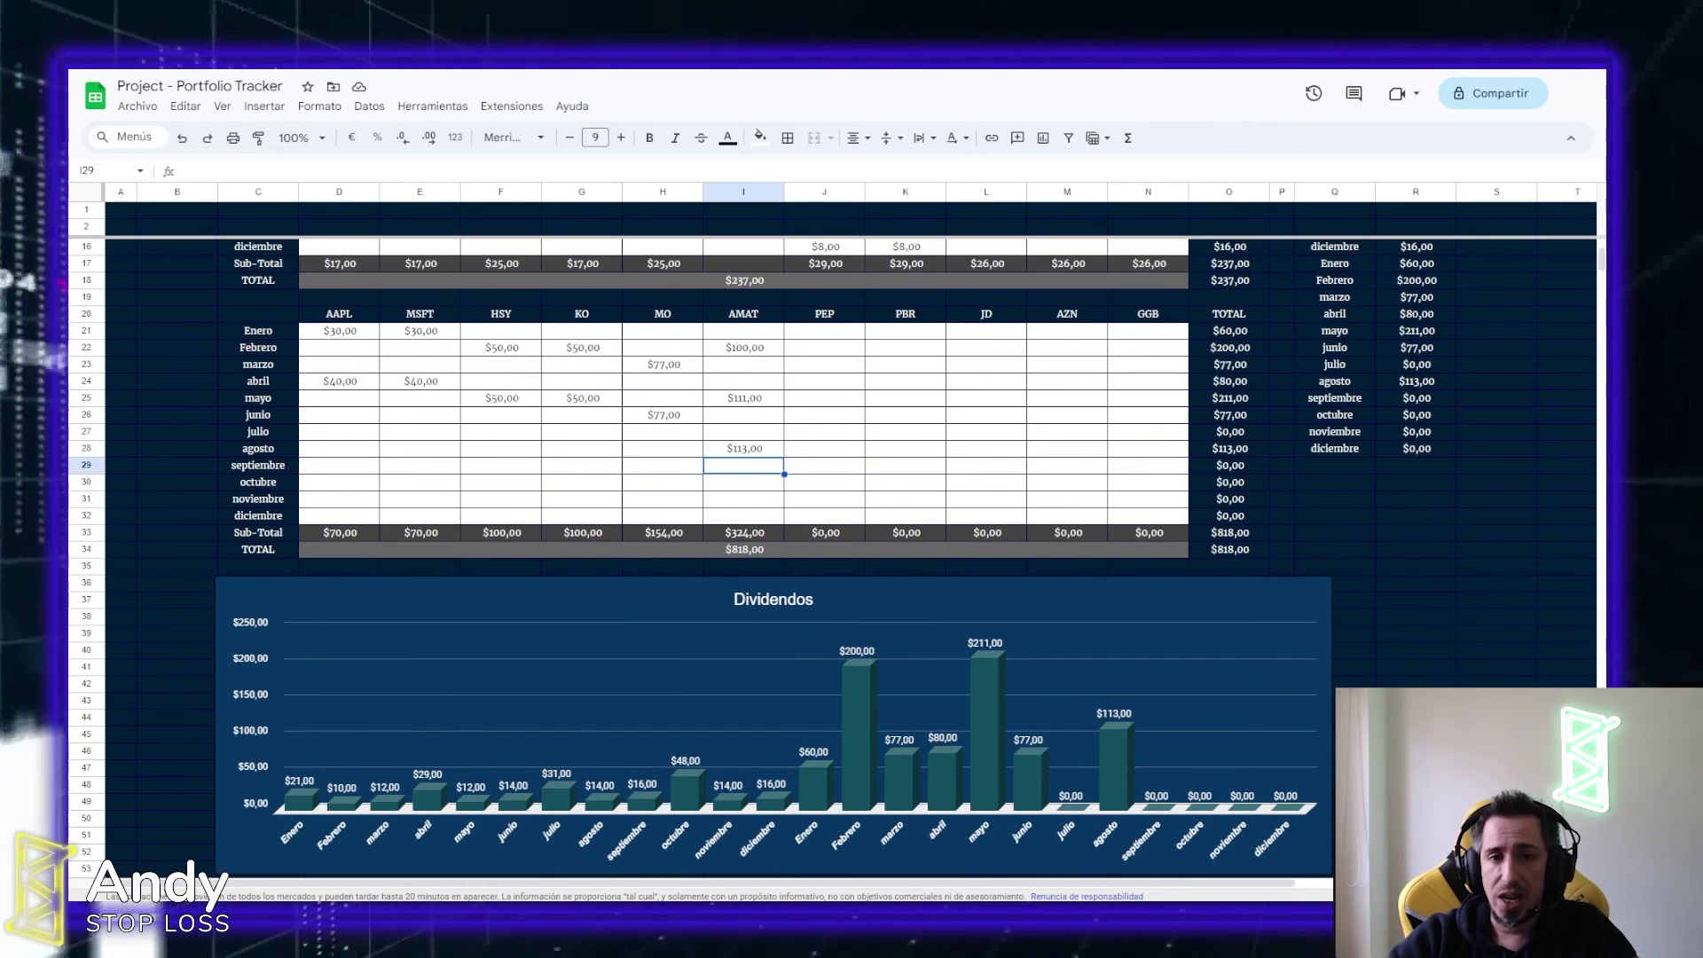
pyautogui.scroll(-3, 553, 536)
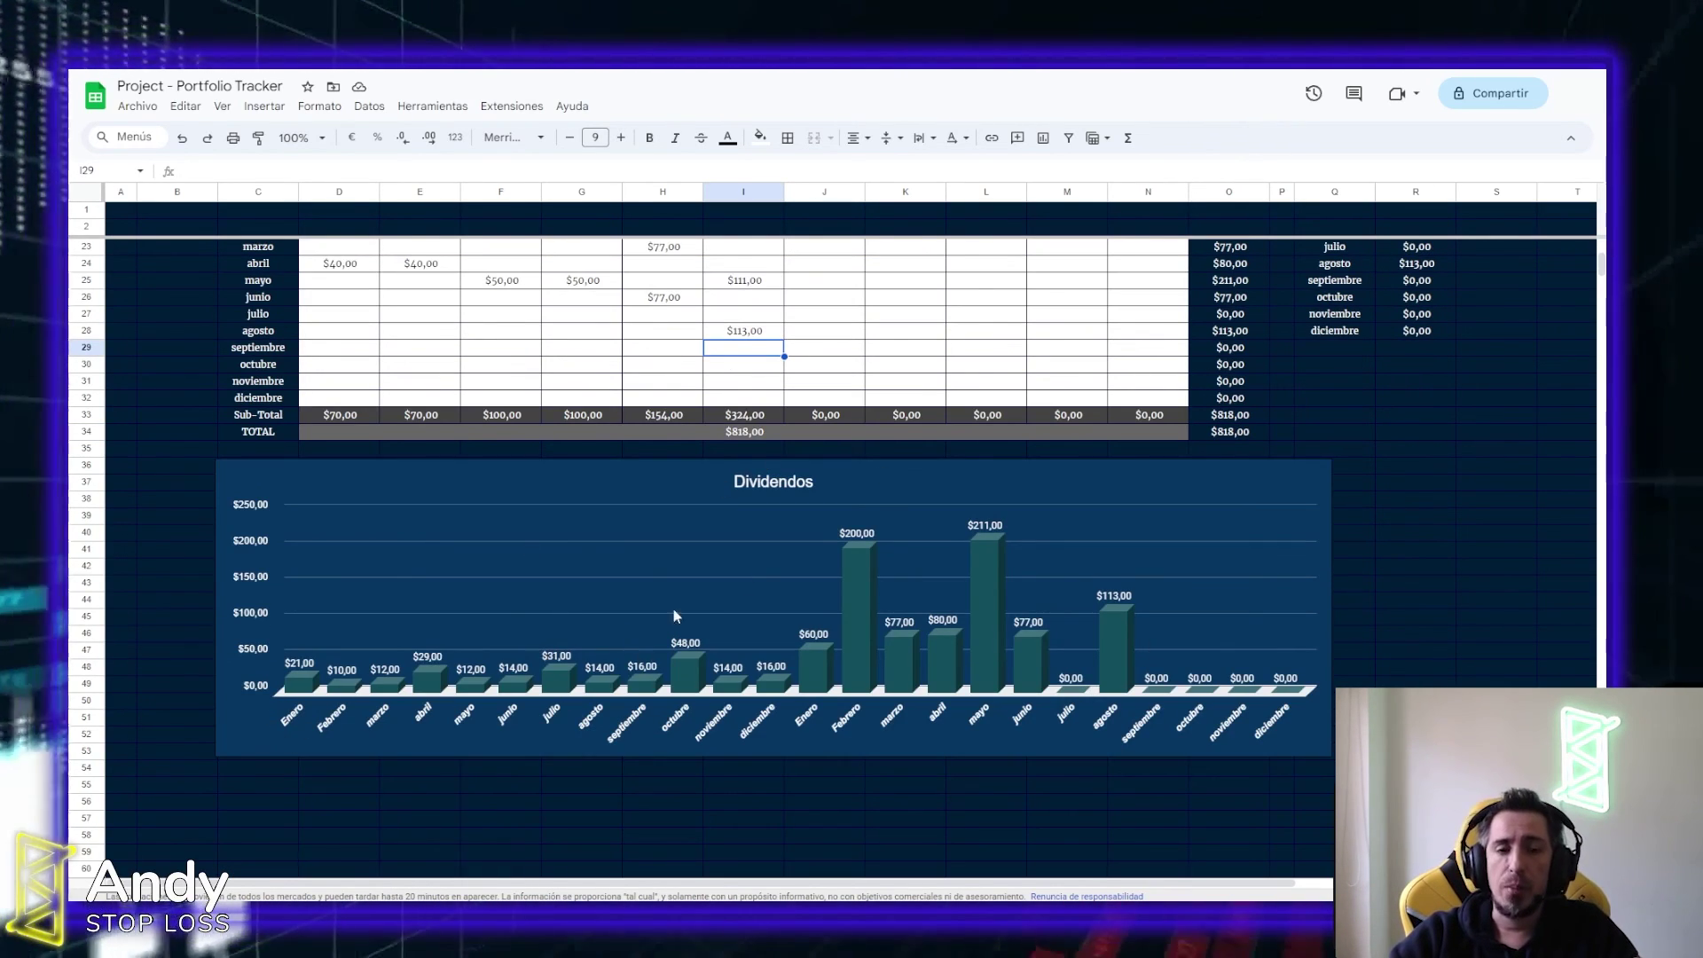
pyautogui.scroll(2, 977, 609)
pyautogui.scroll(3, 312, 442)
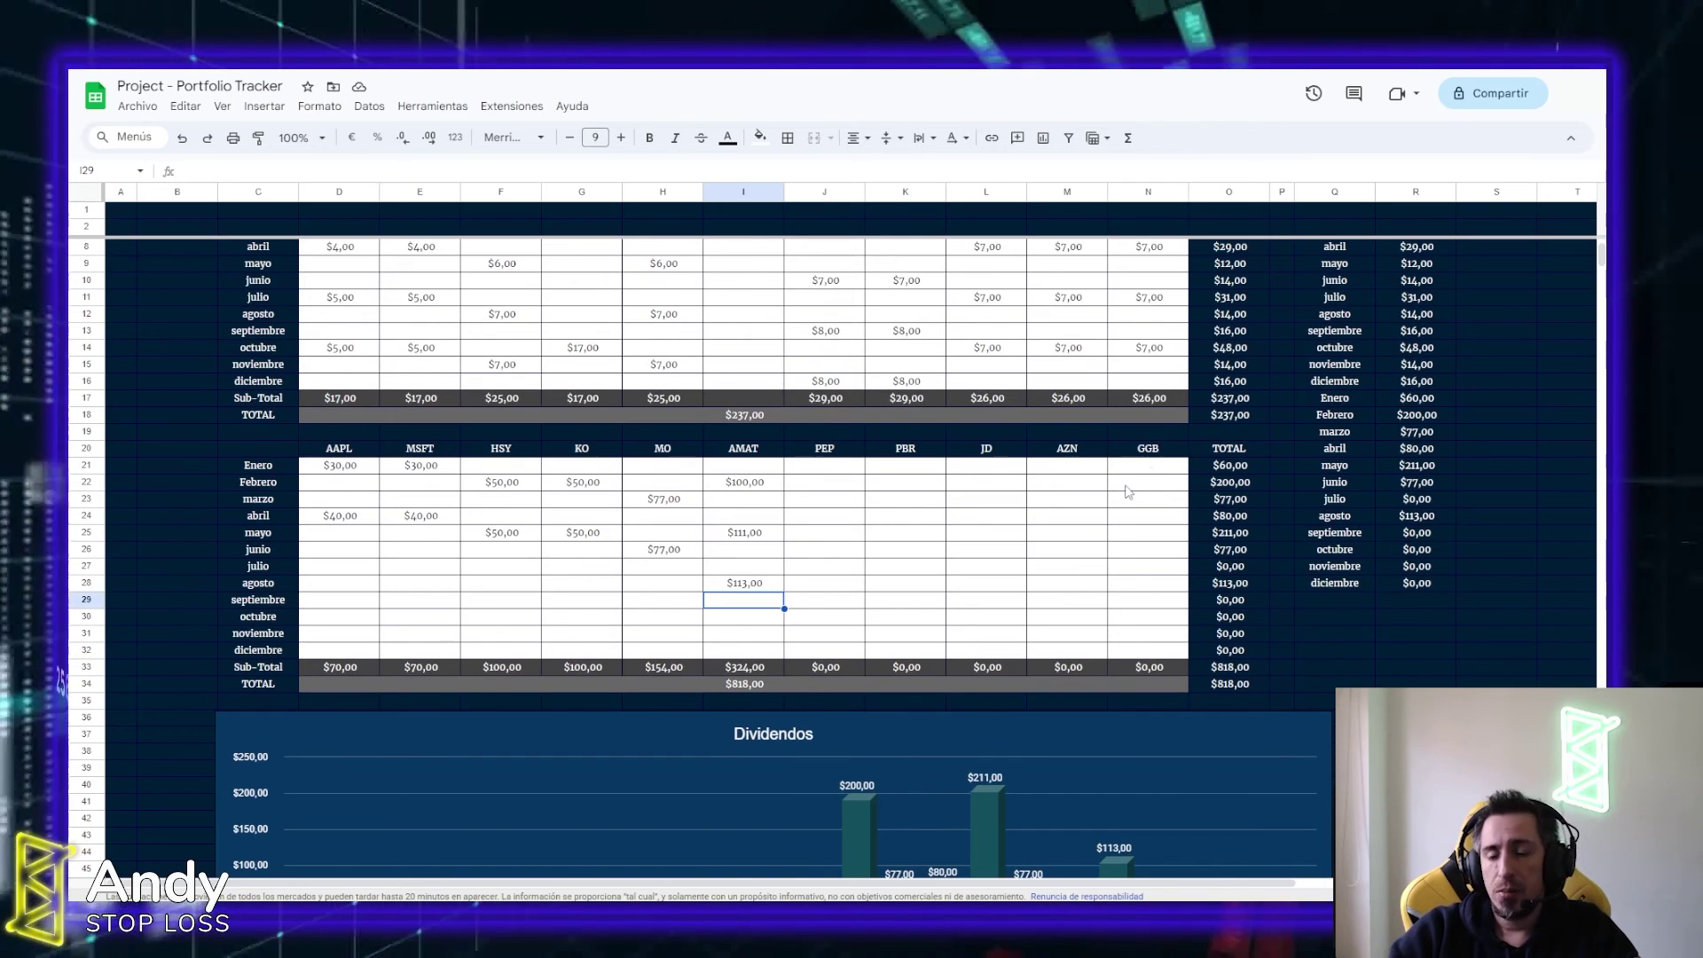
pyautogui.scroll(2, 1228, 543)
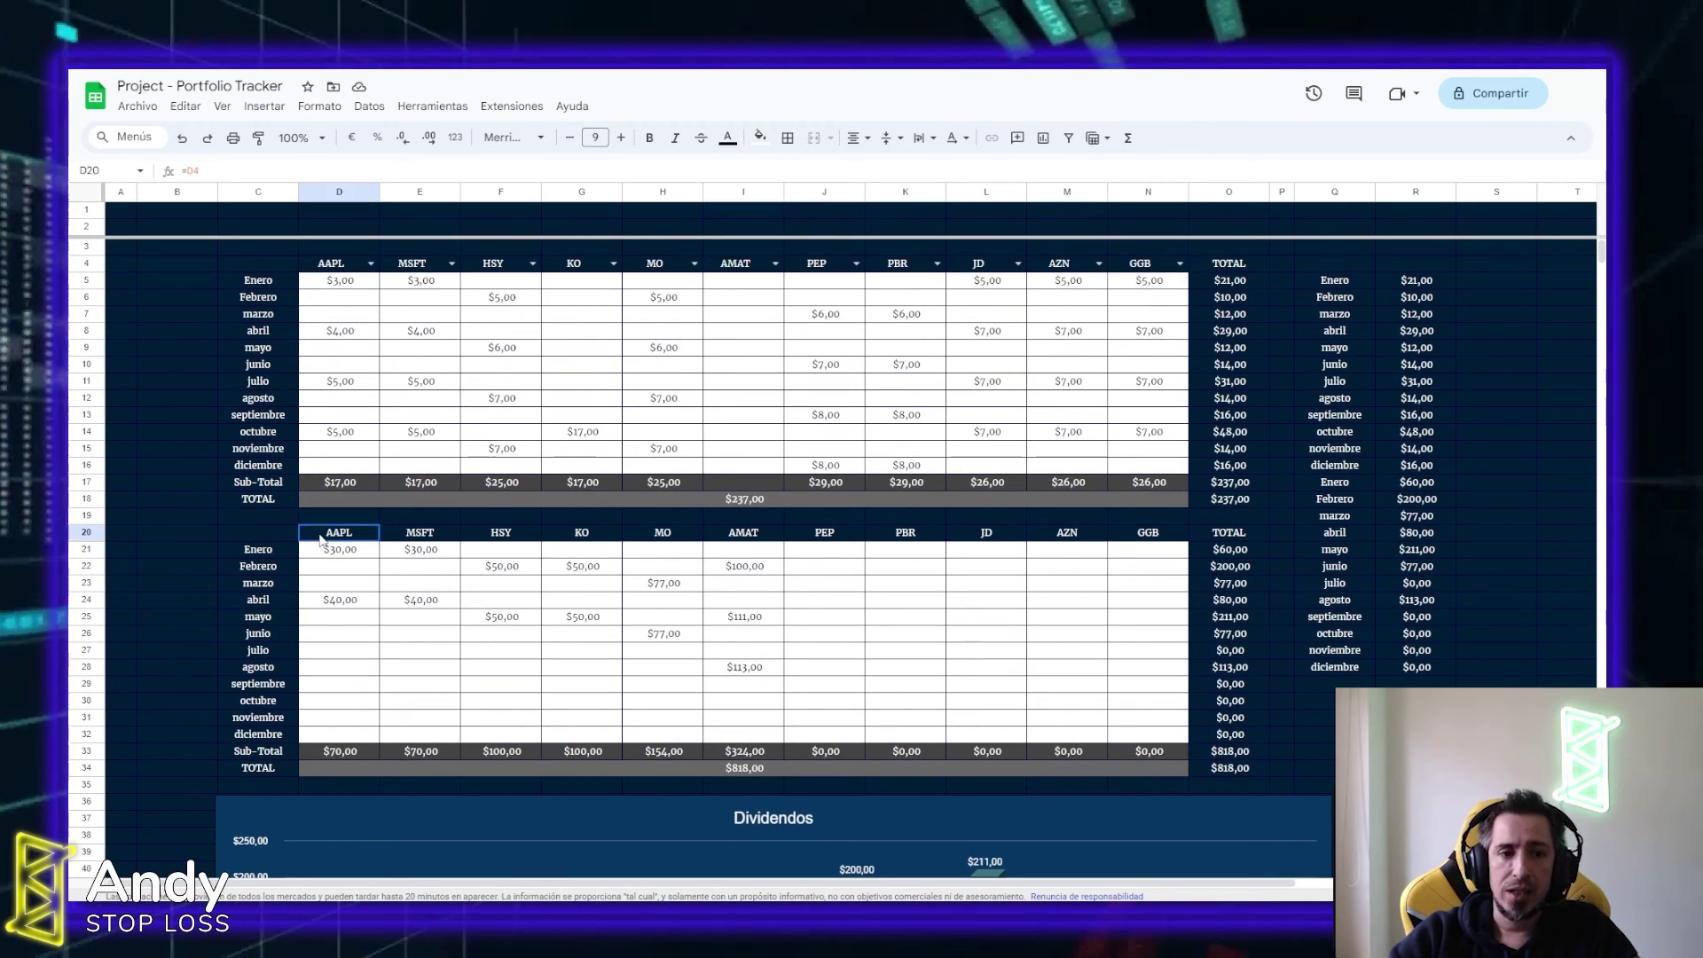
pyautogui.click(420, 533)
pyautogui.click(501, 532)
pyautogui.click(582, 532)
pyautogui.click(743, 532)
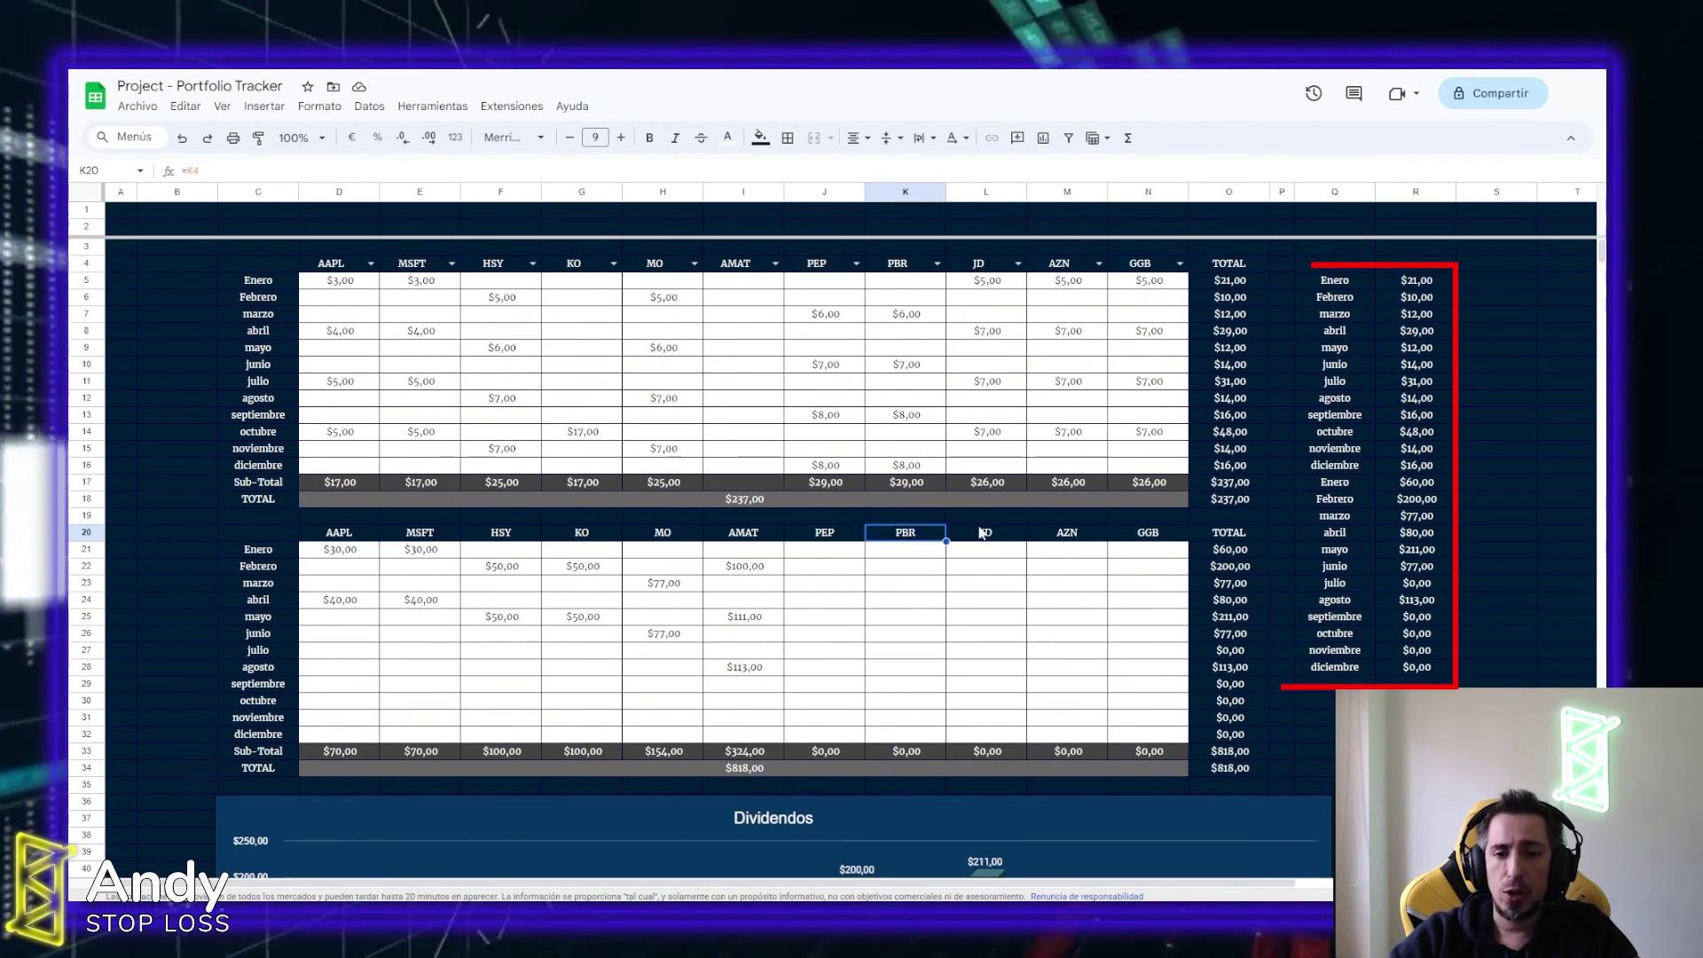
pyautogui.moveTo(1335, 280); pyautogui.dragTo(1417, 549)
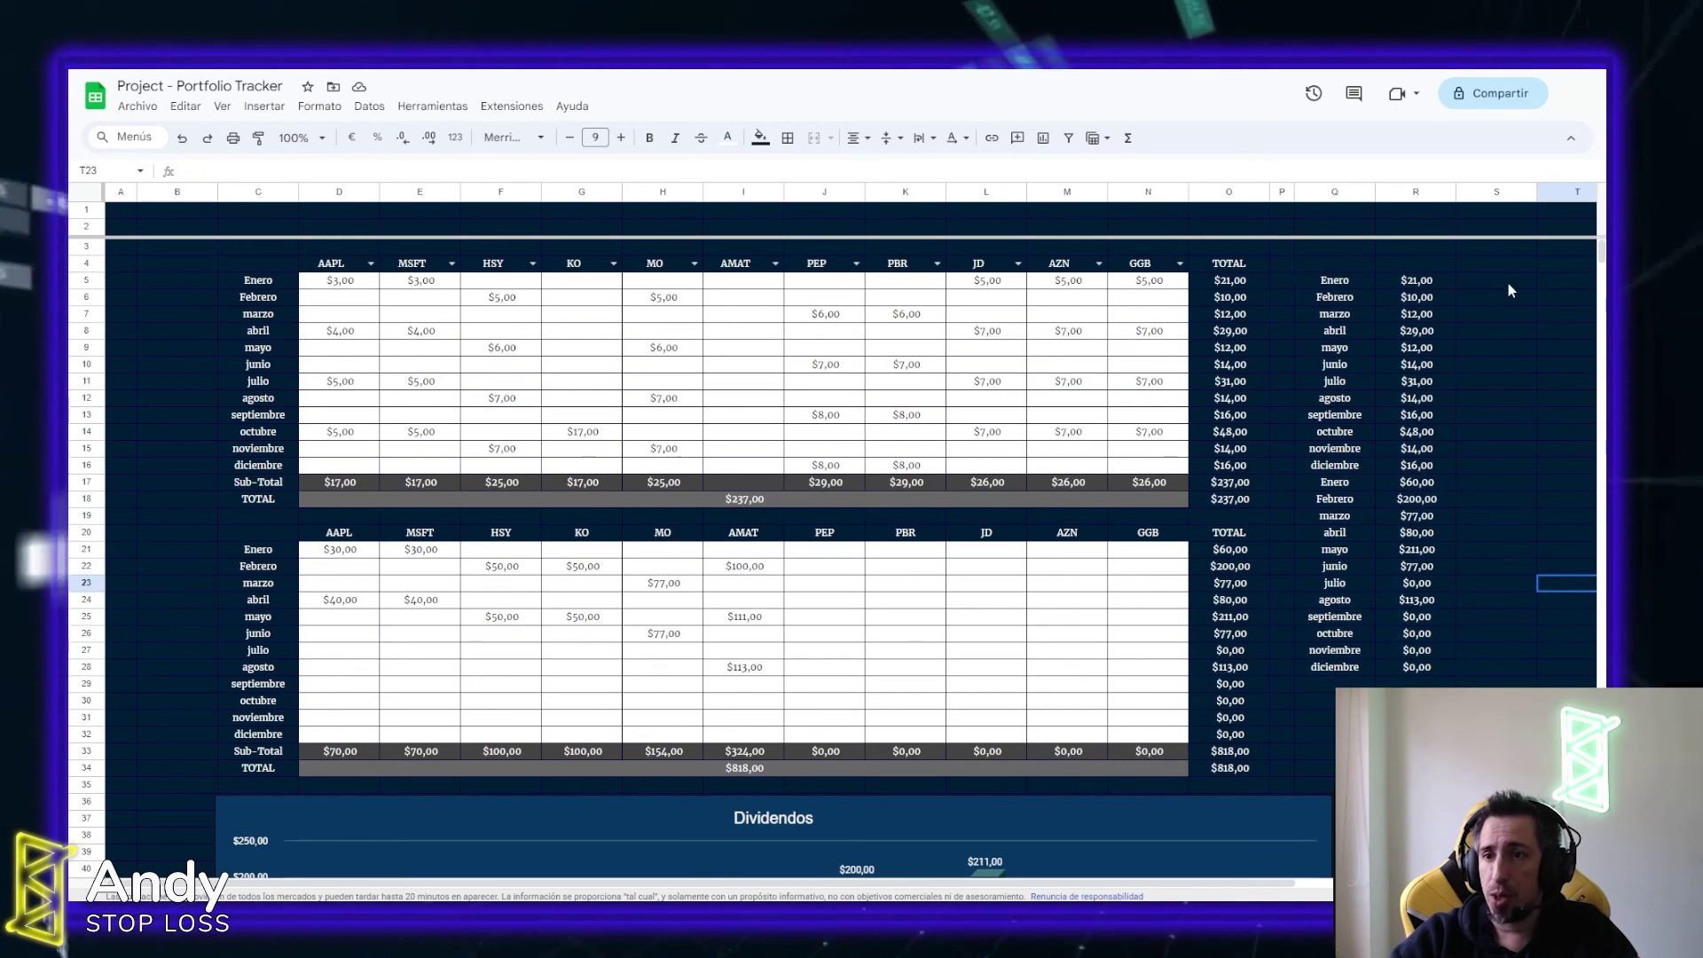
pyautogui.moveTo(1509, 283); pyautogui.dragTo(1528, 617)
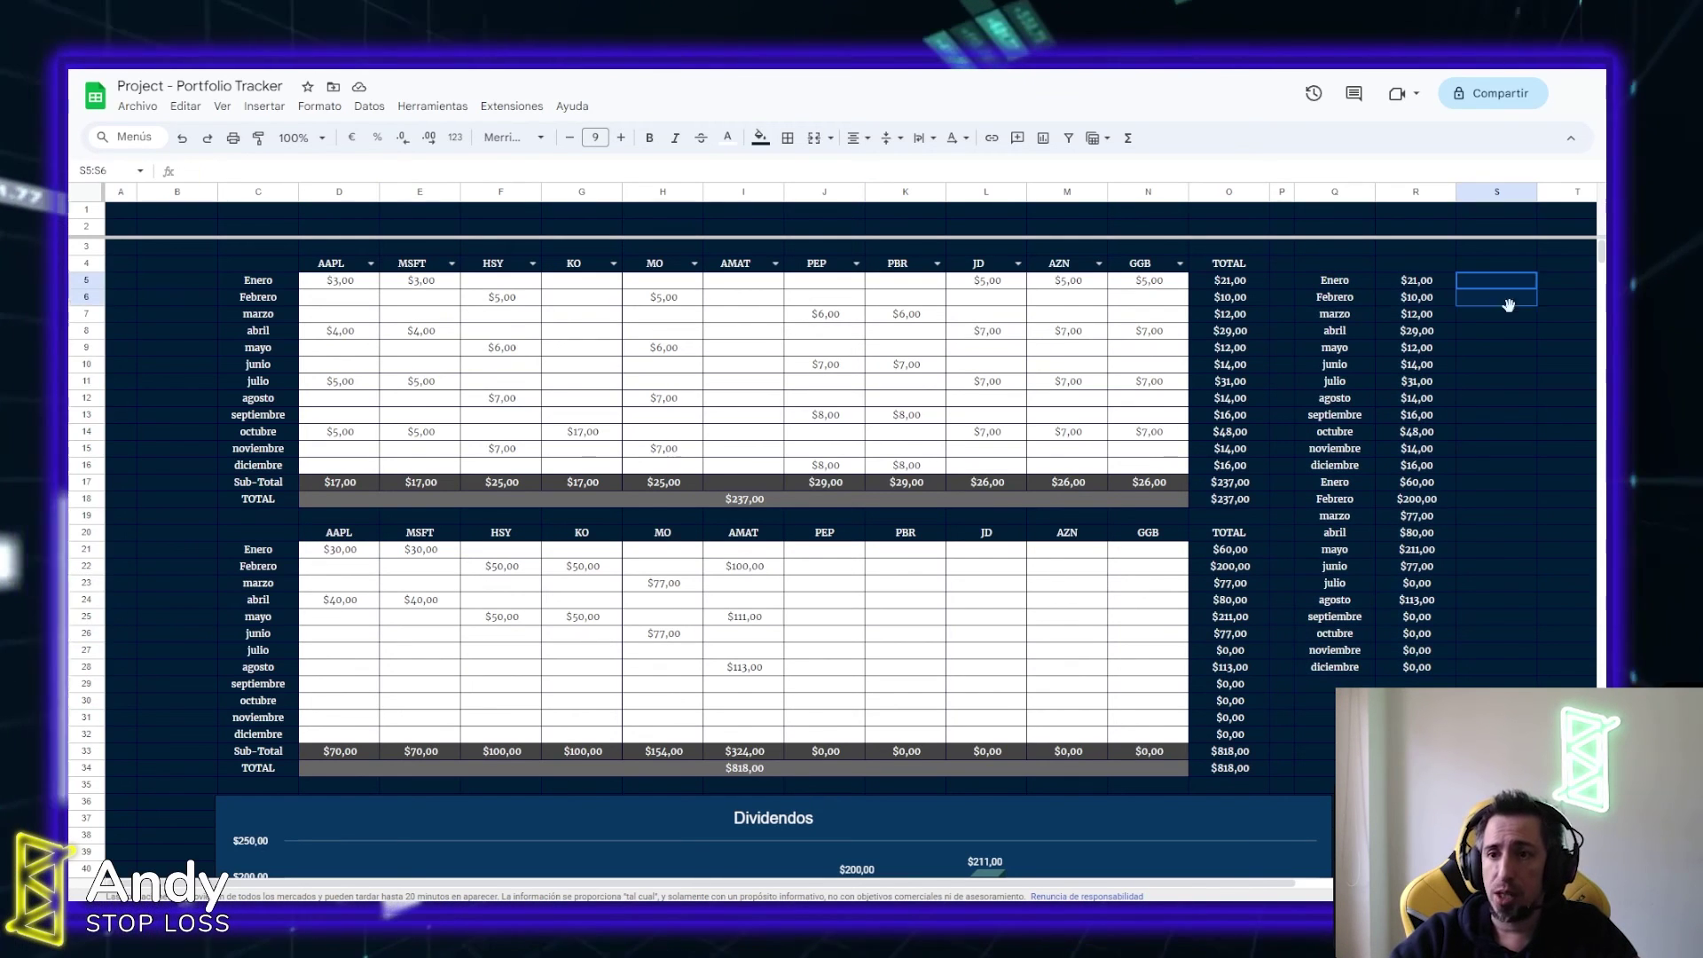
pyautogui.click(1564, 280)
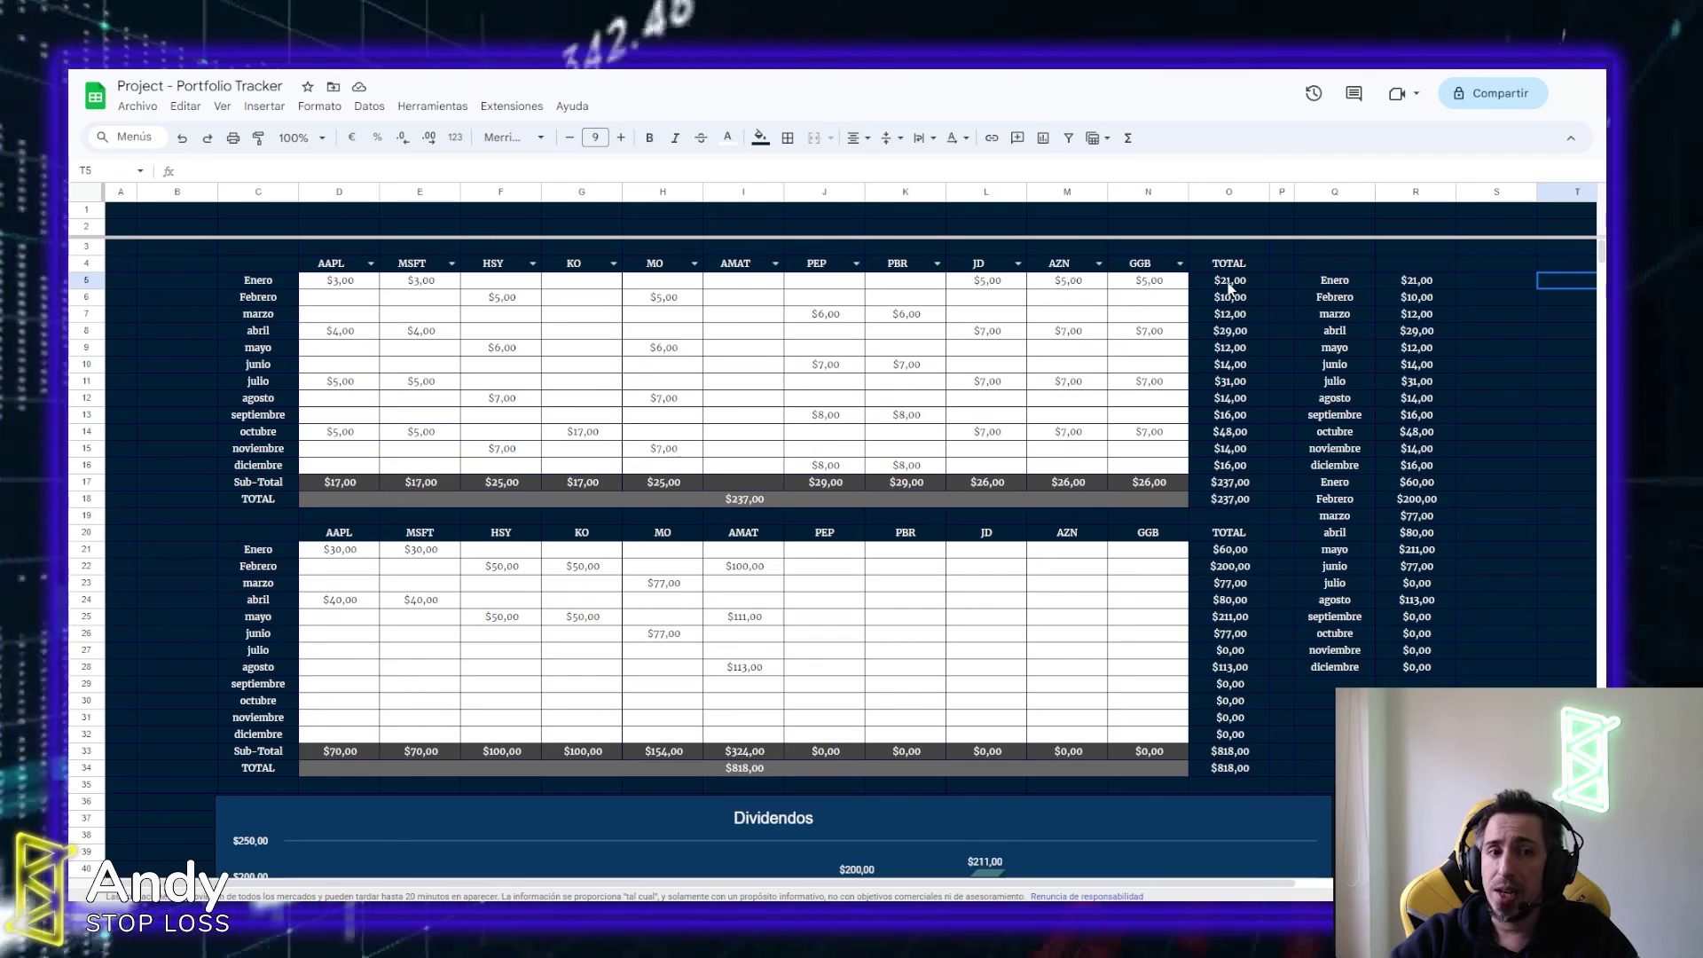
pyautogui.click(363, 486)
pyautogui.click(422, 484)
pyautogui.click(497, 484)
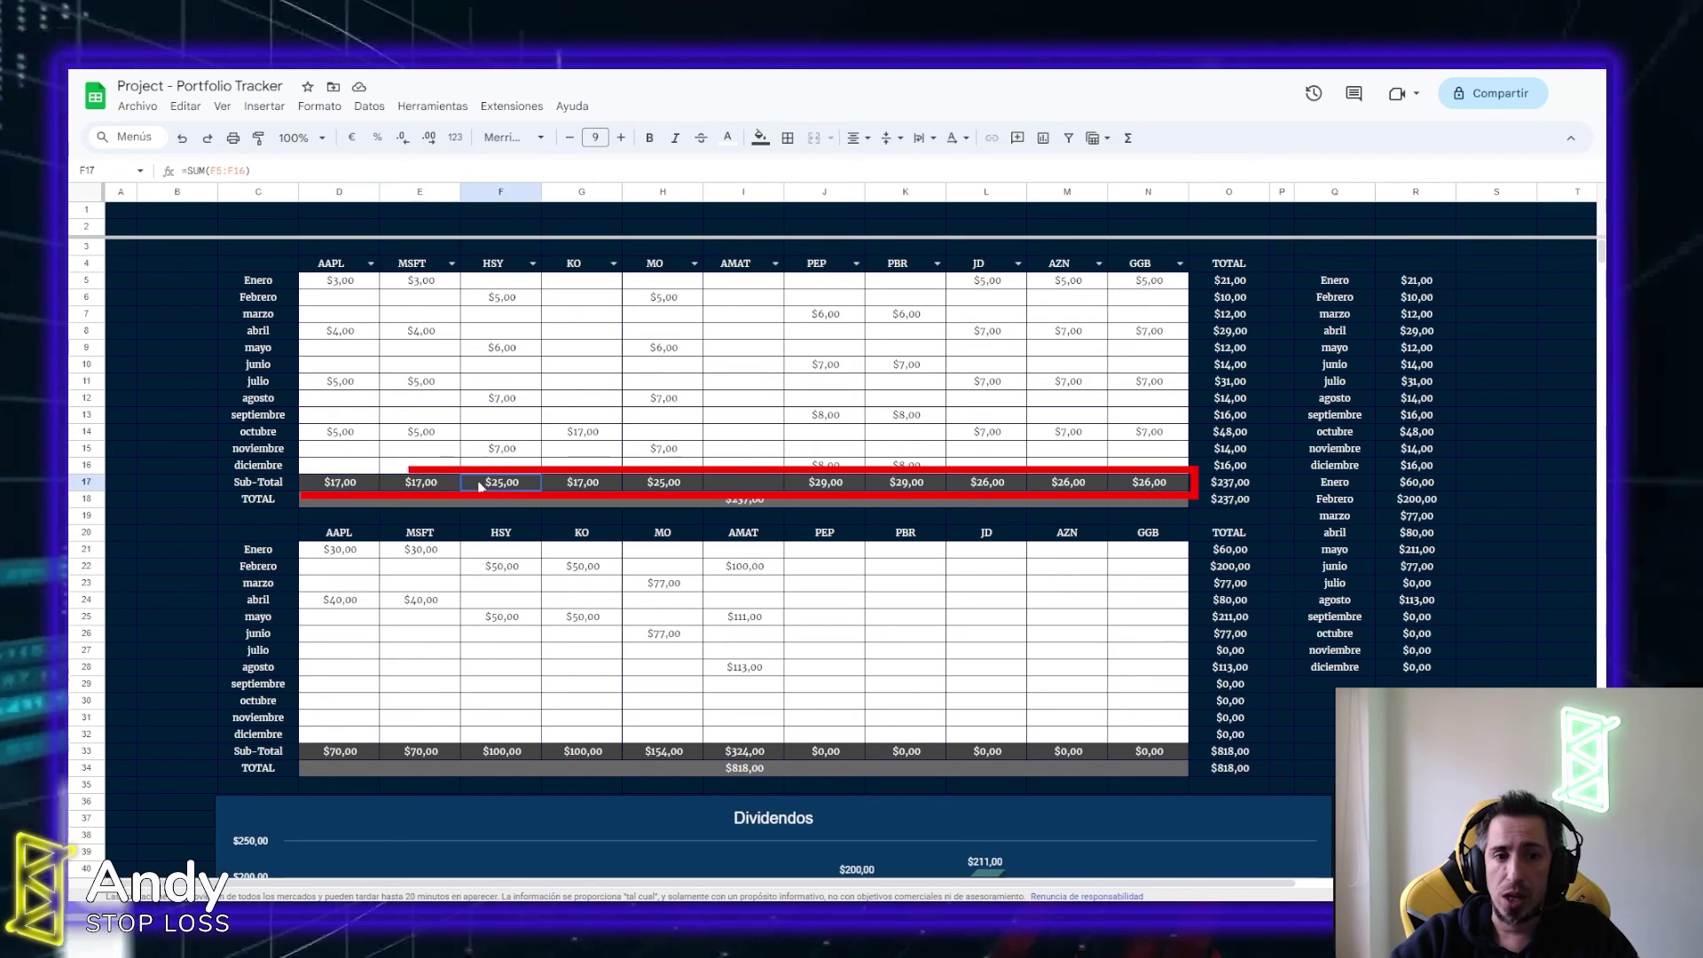
pyautogui.click(581, 484)
pyautogui.click(666, 484)
pyautogui.click(746, 484)
pyautogui.click(824, 483)
pyautogui.click(905, 484)
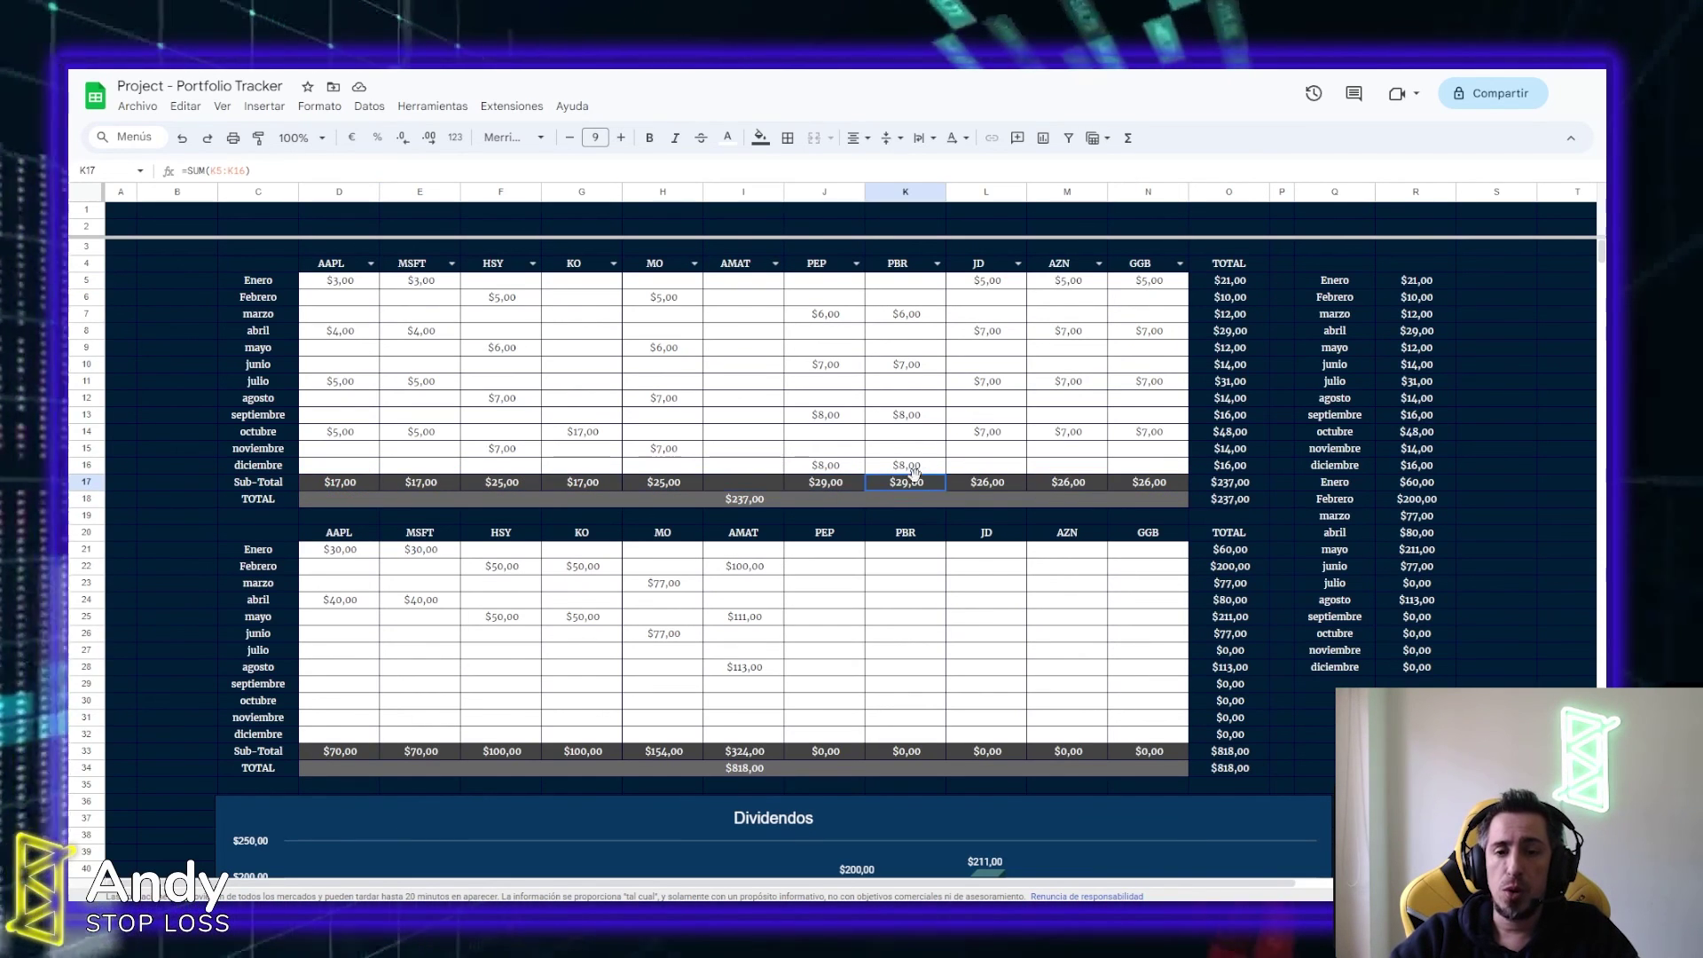
pyautogui.click(994, 483)
pyautogui.click(1054, 483)
pyautogui.click(698, 486)
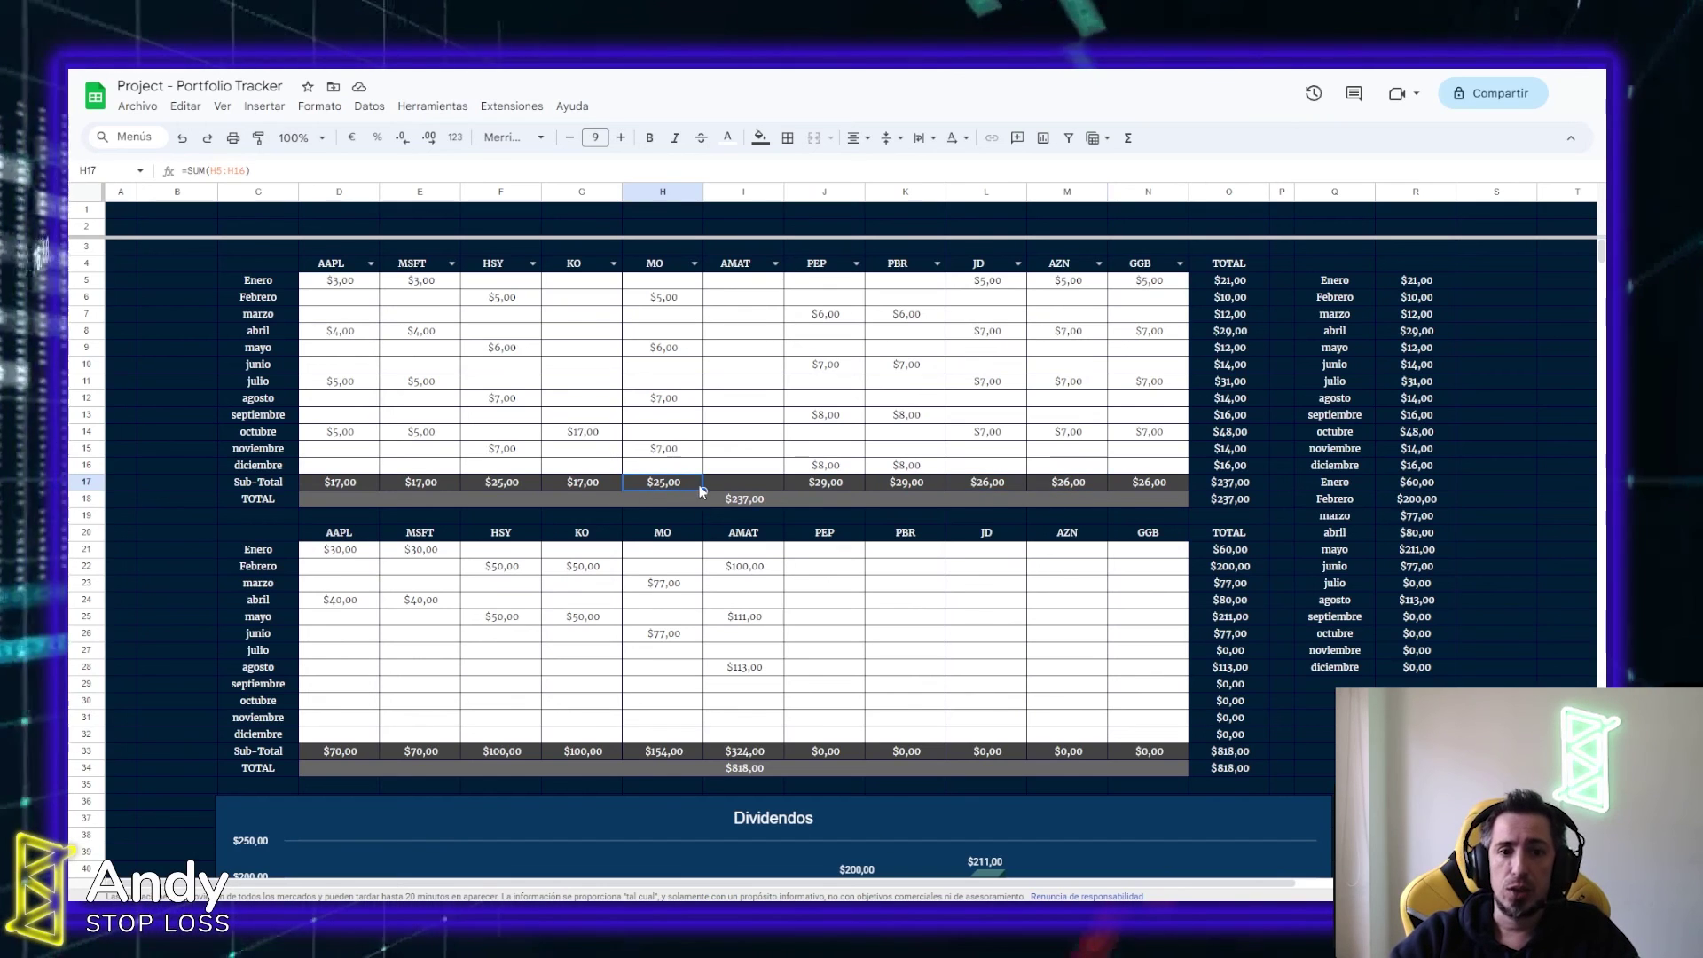
pyautogui.click(1430, 666)
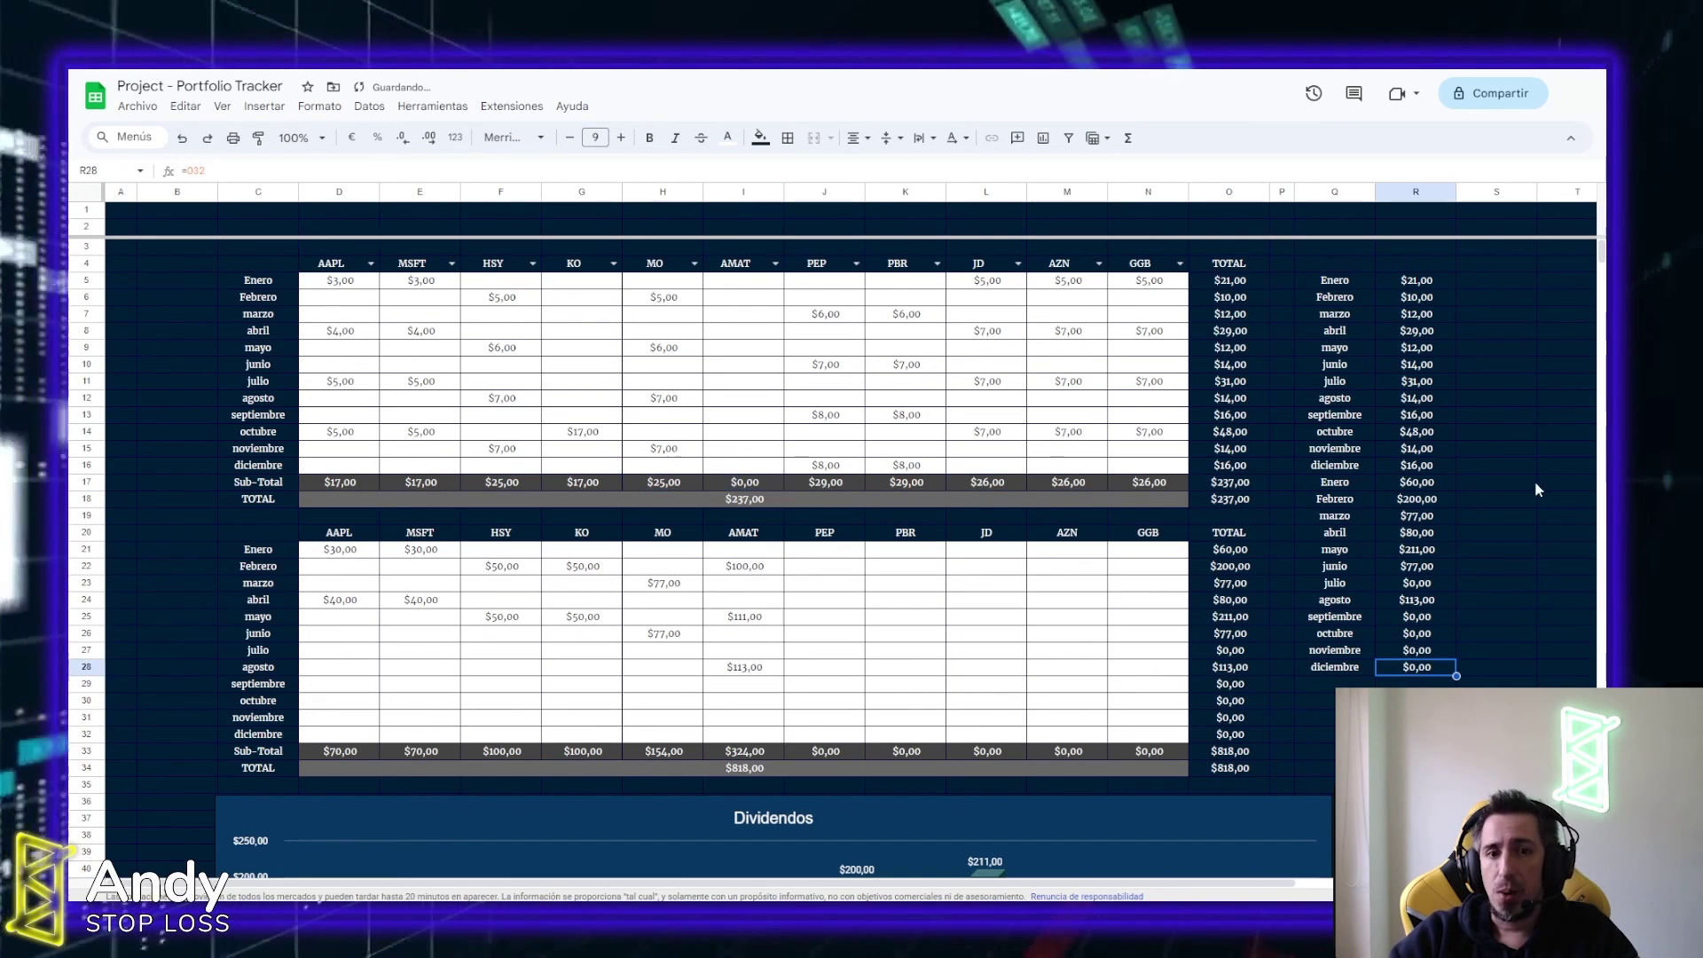
pyautogui.scroll(-5, 1393, 543)
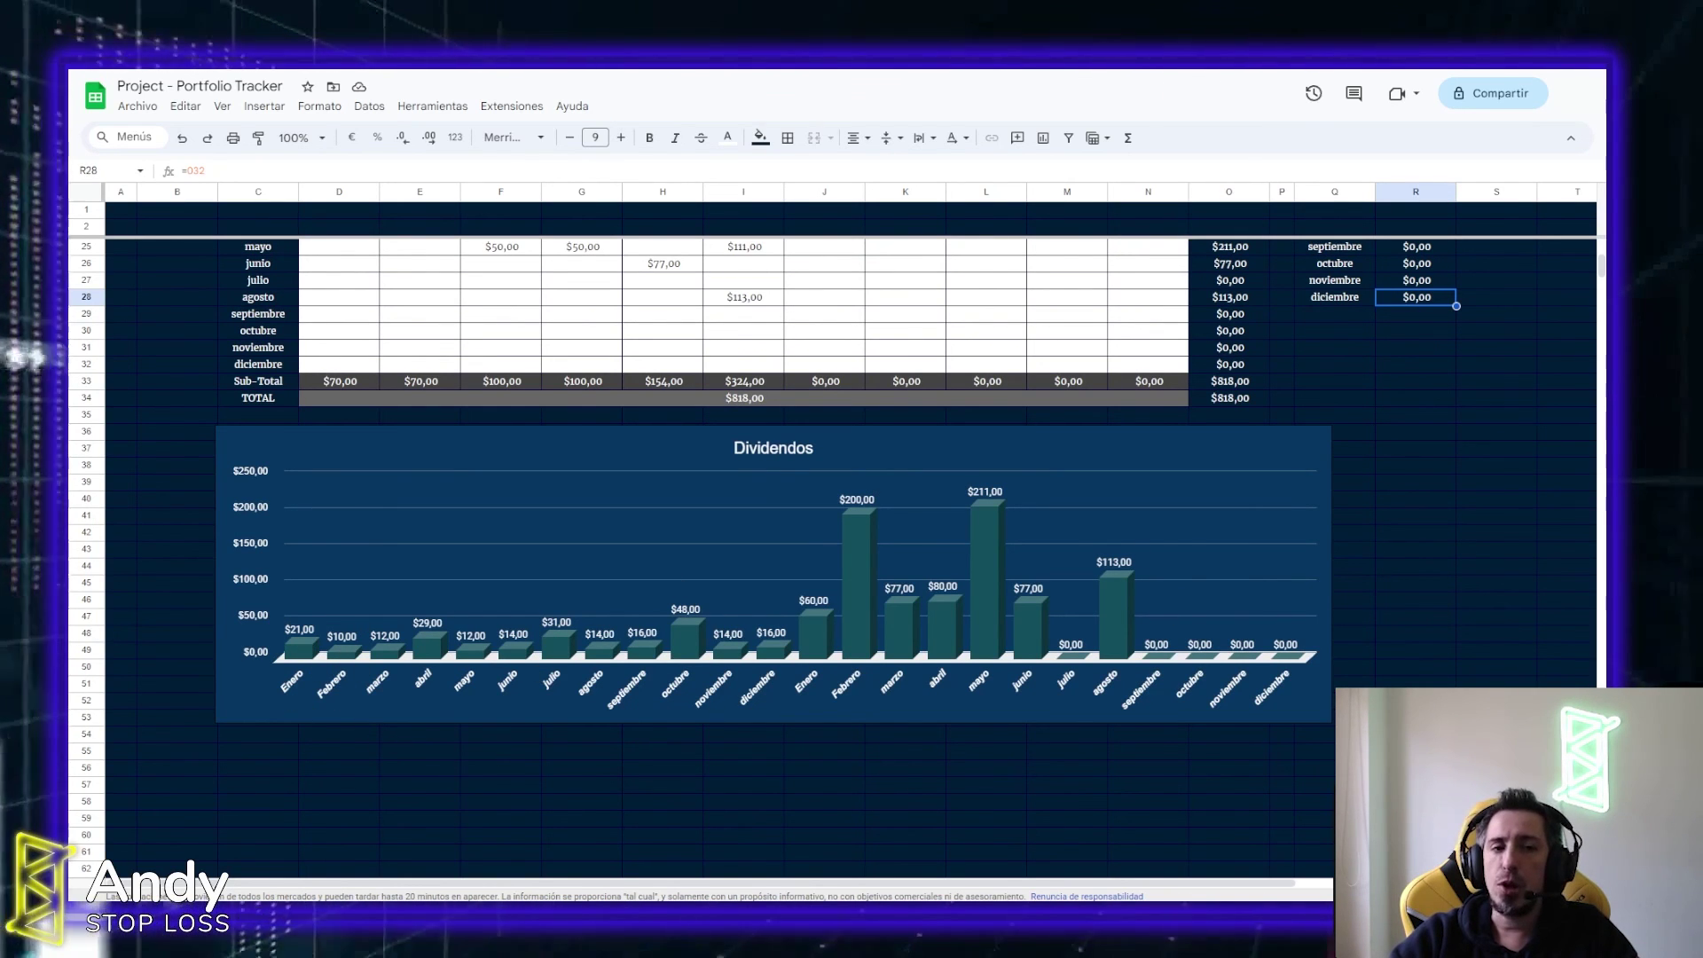
pyautogui.scroll(3, 852, 532)
pyautogui.scroll(2, 851, 532)
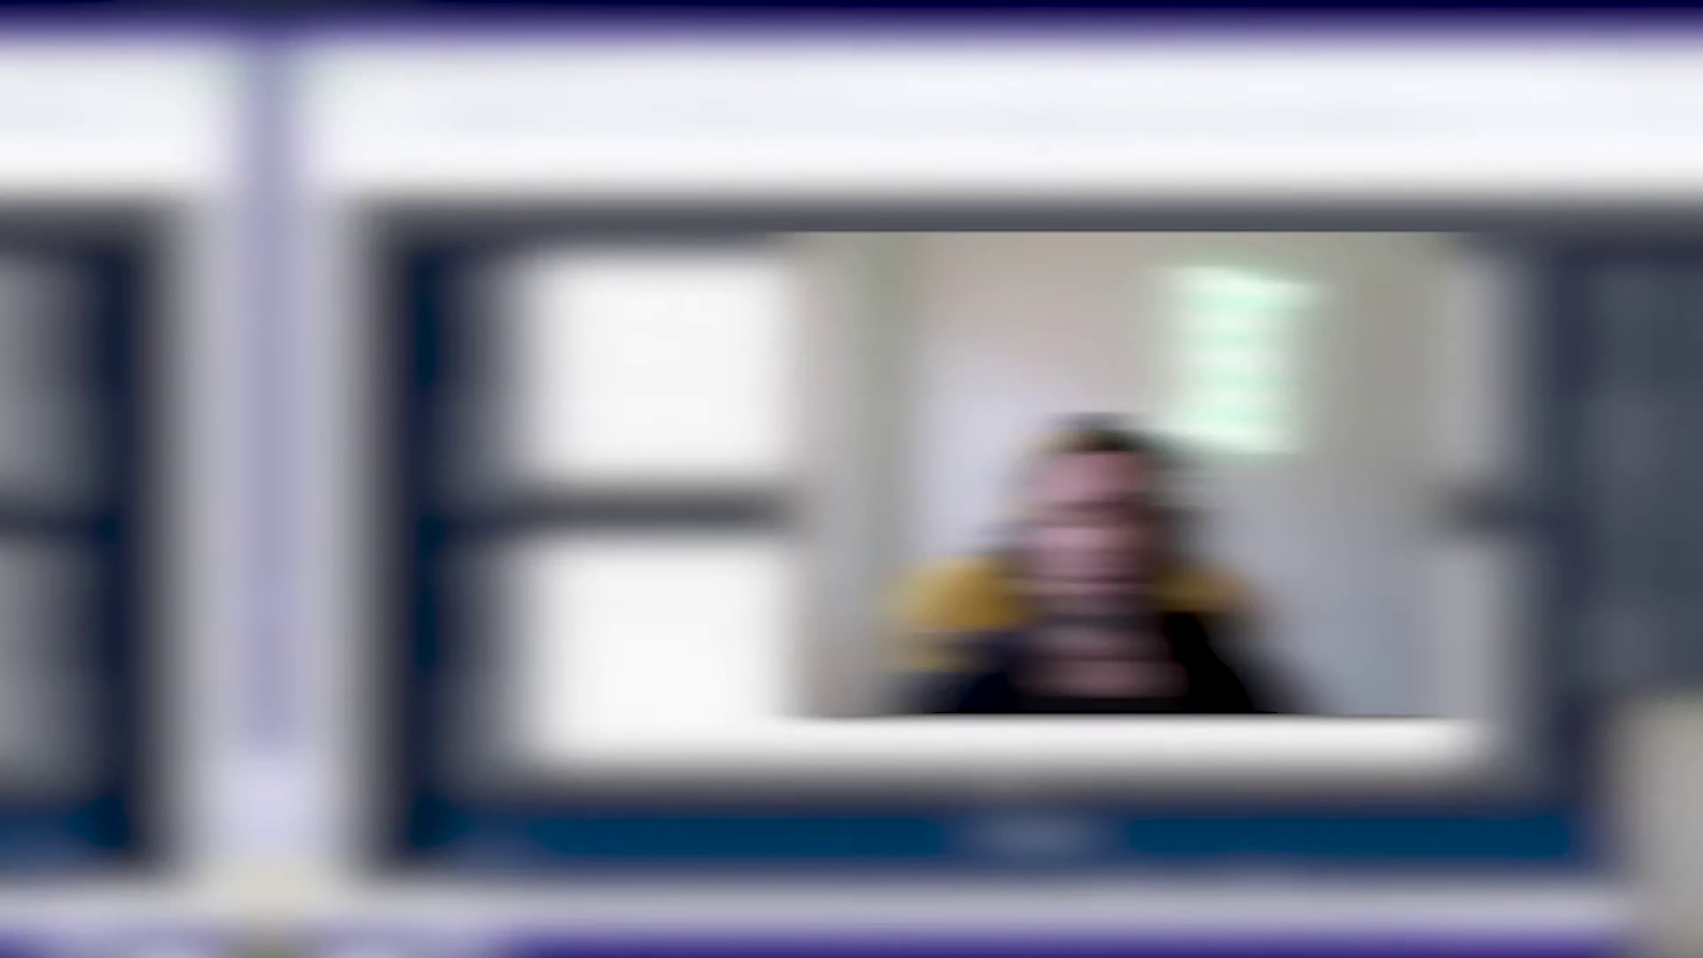